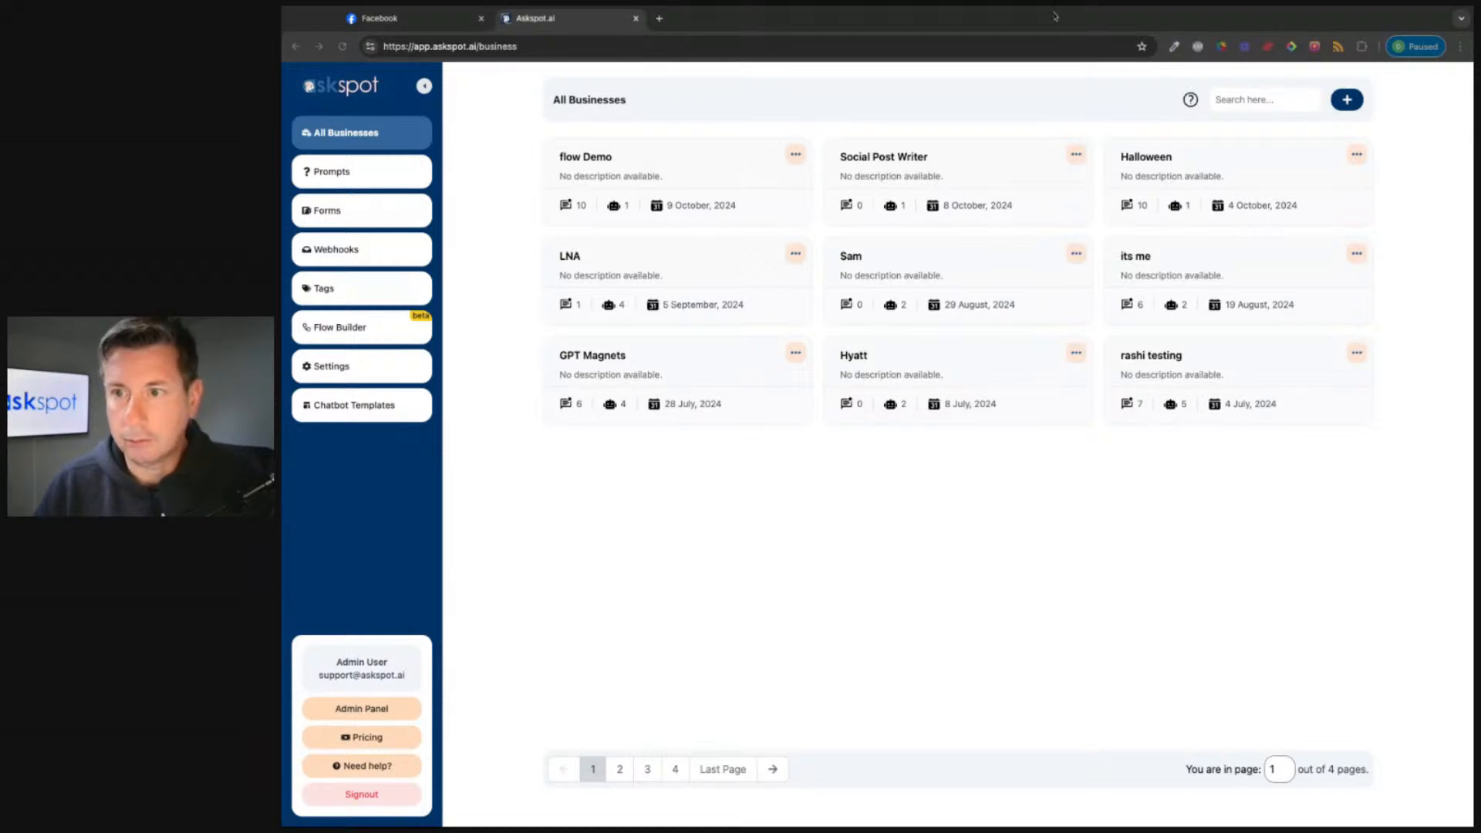
Step: Create a new flow named 'Demo flow' from the Flow Builder list
click(874, 146)
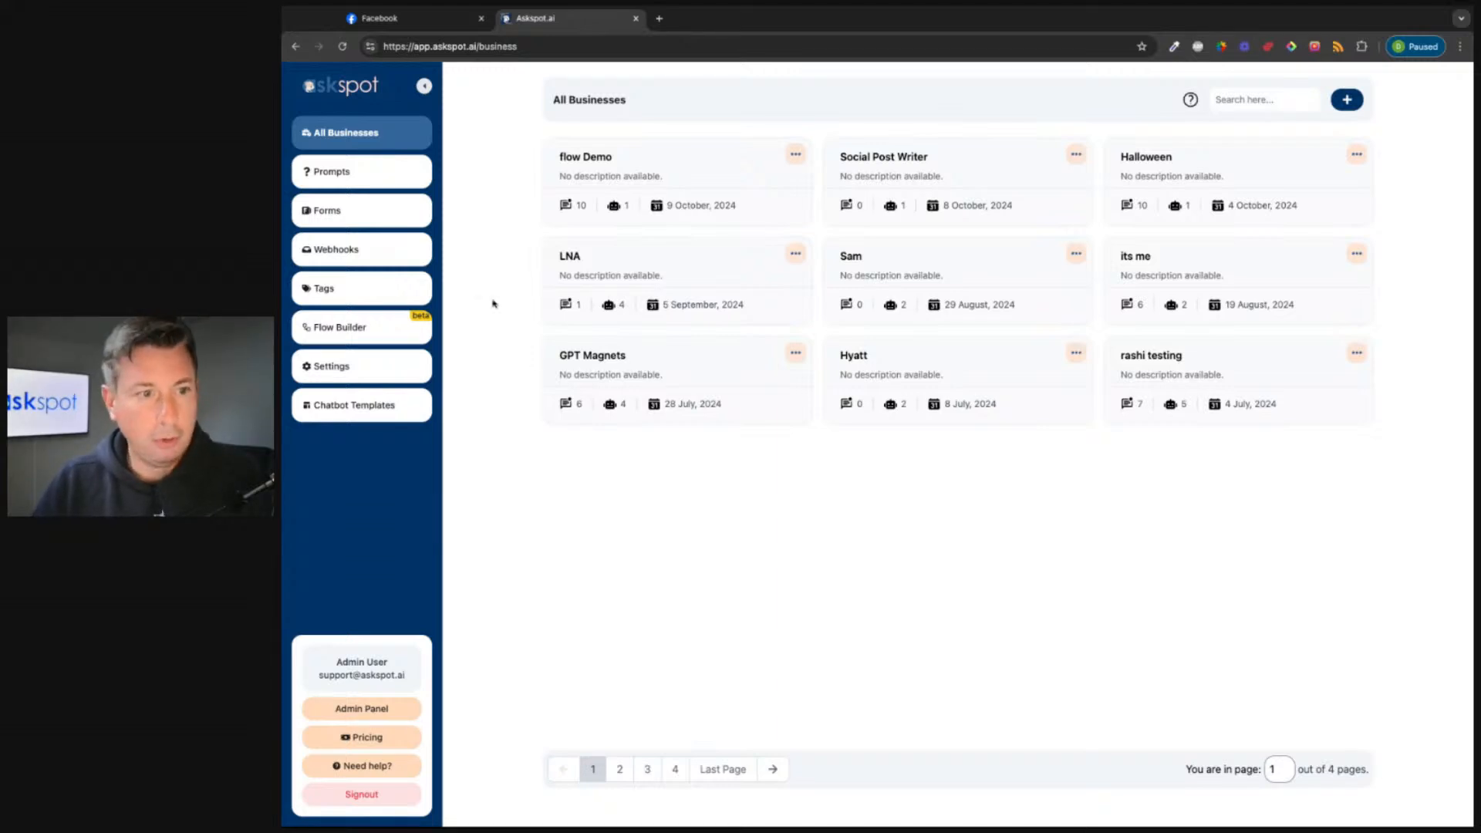
click(282, 243)
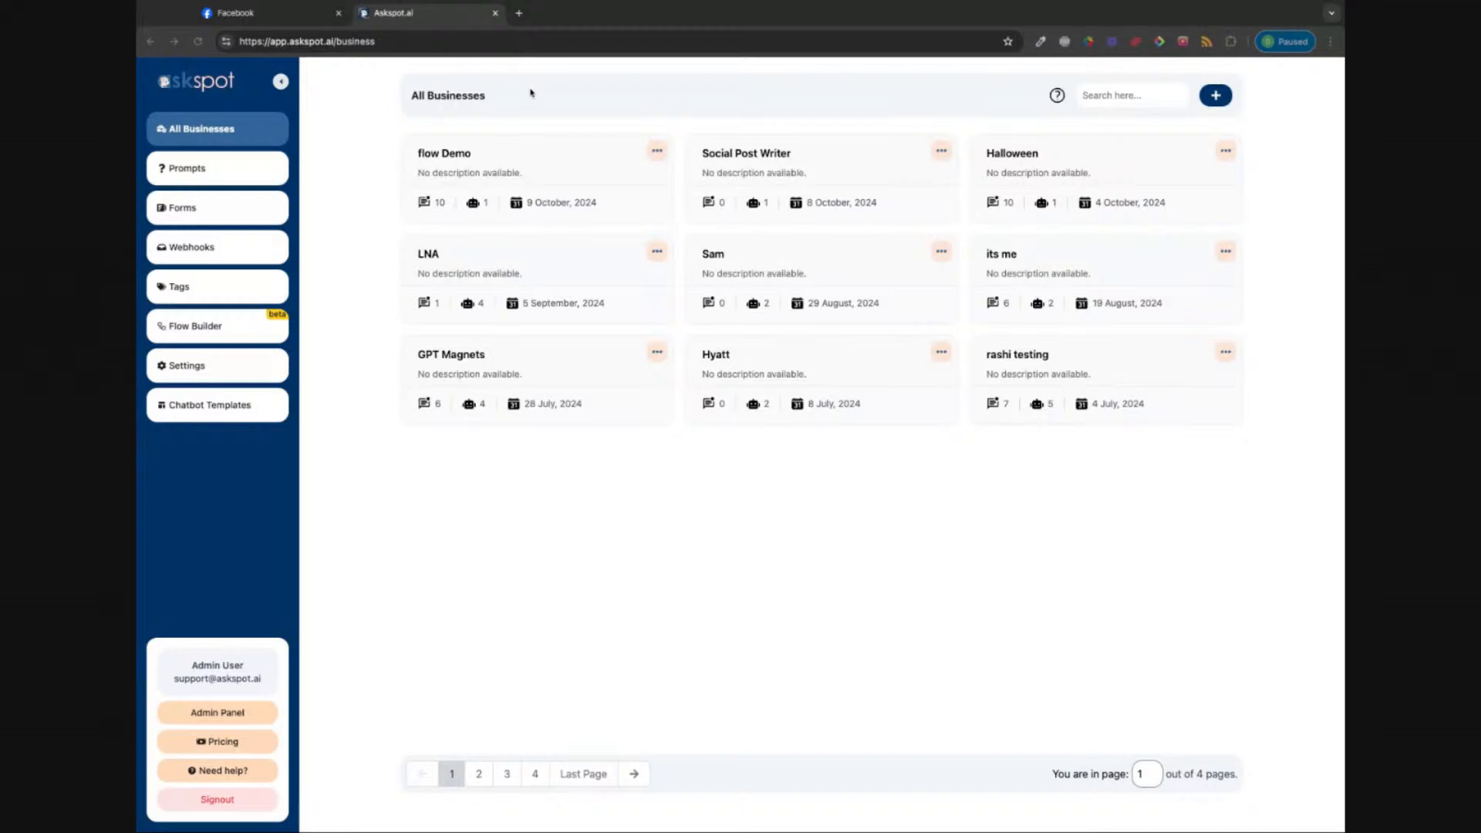
click(727, 18)
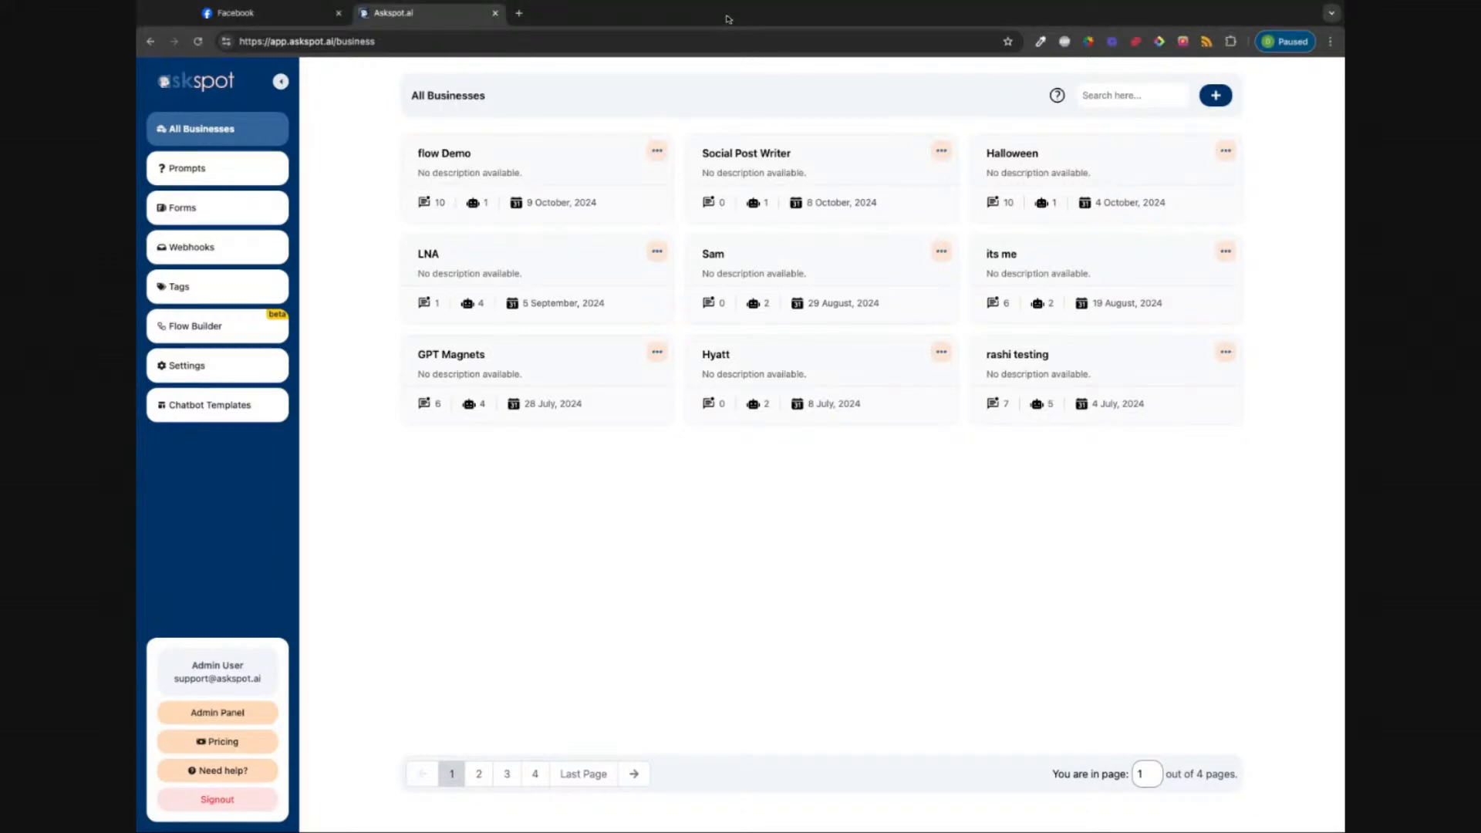
click(223, 322)
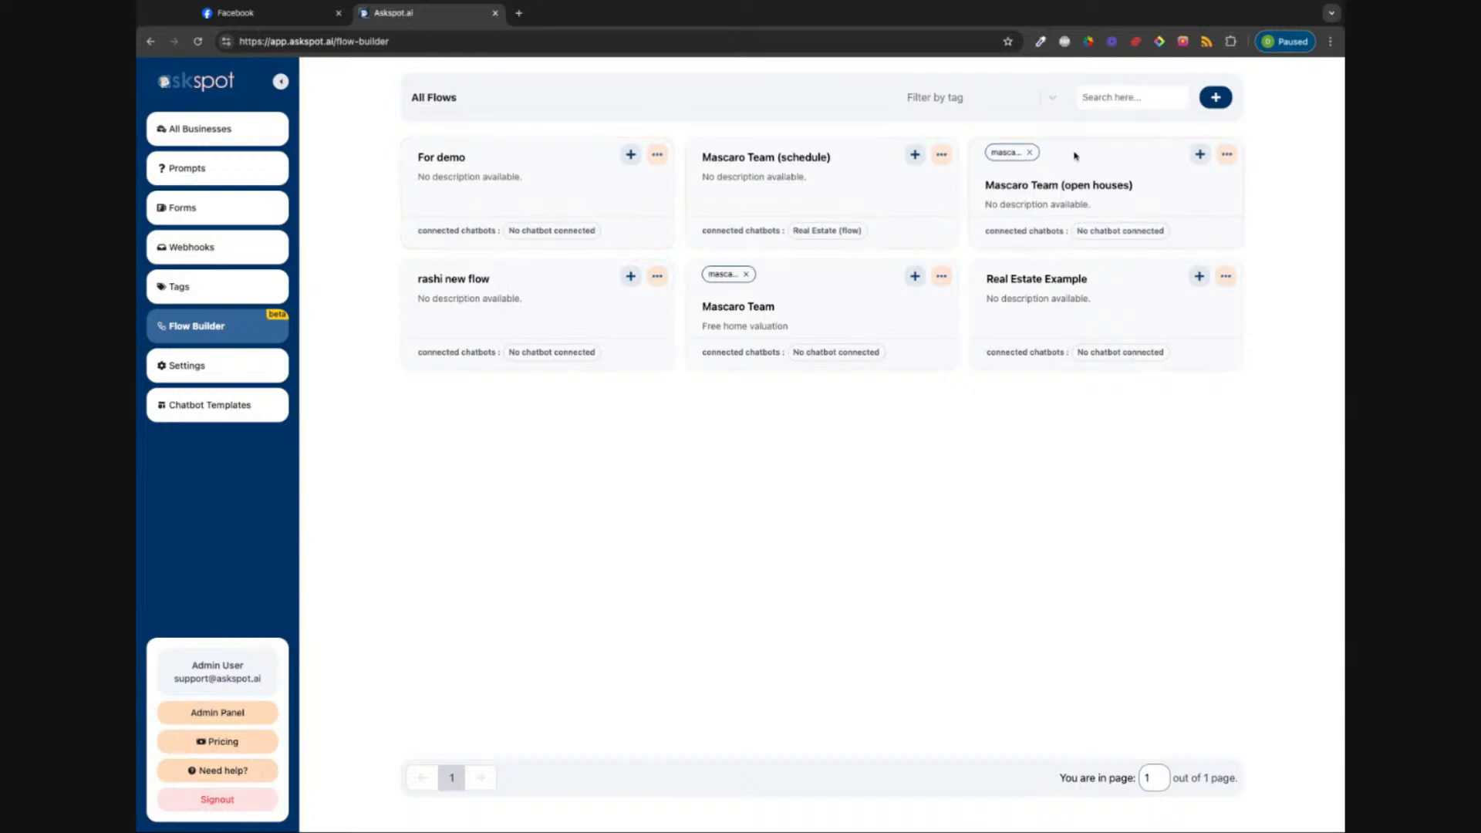
click(1231, 103)
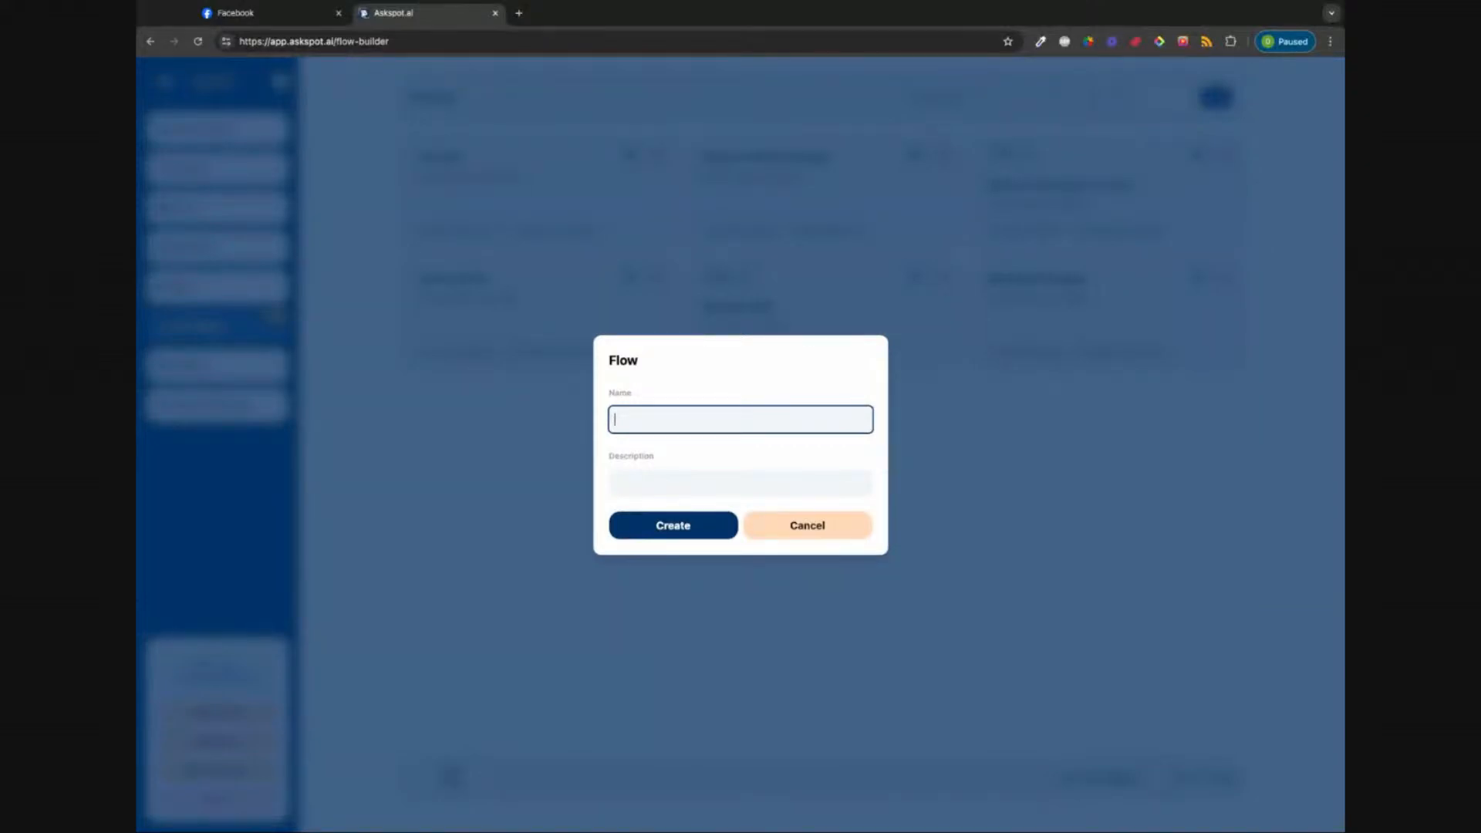
text(Demo flow)
click(662, 532)
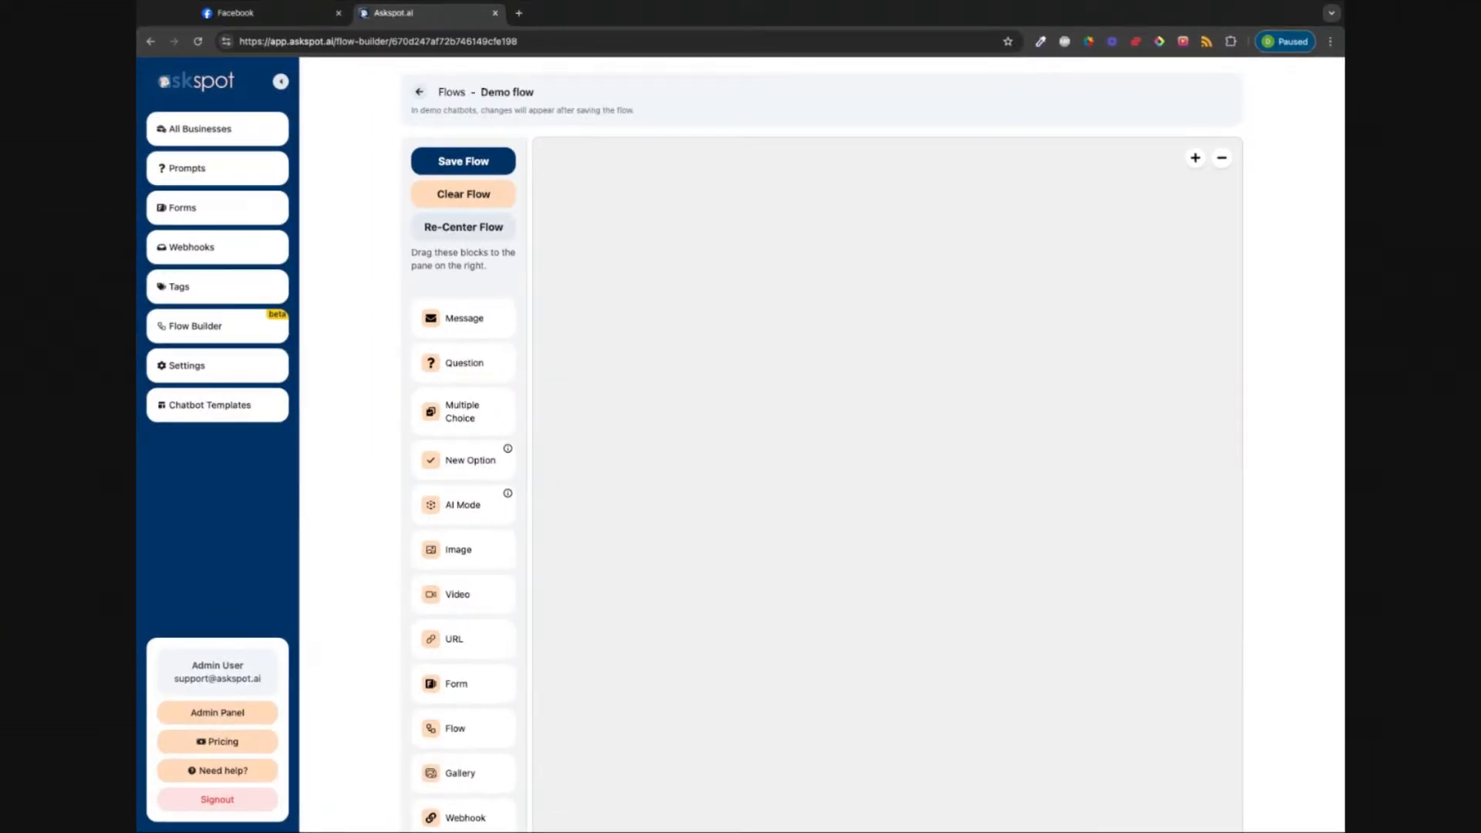
Step: Place a Message block reading 'Hi There!' as the first block on the Demo flow canvas
scroll(489, 499, down, 3)
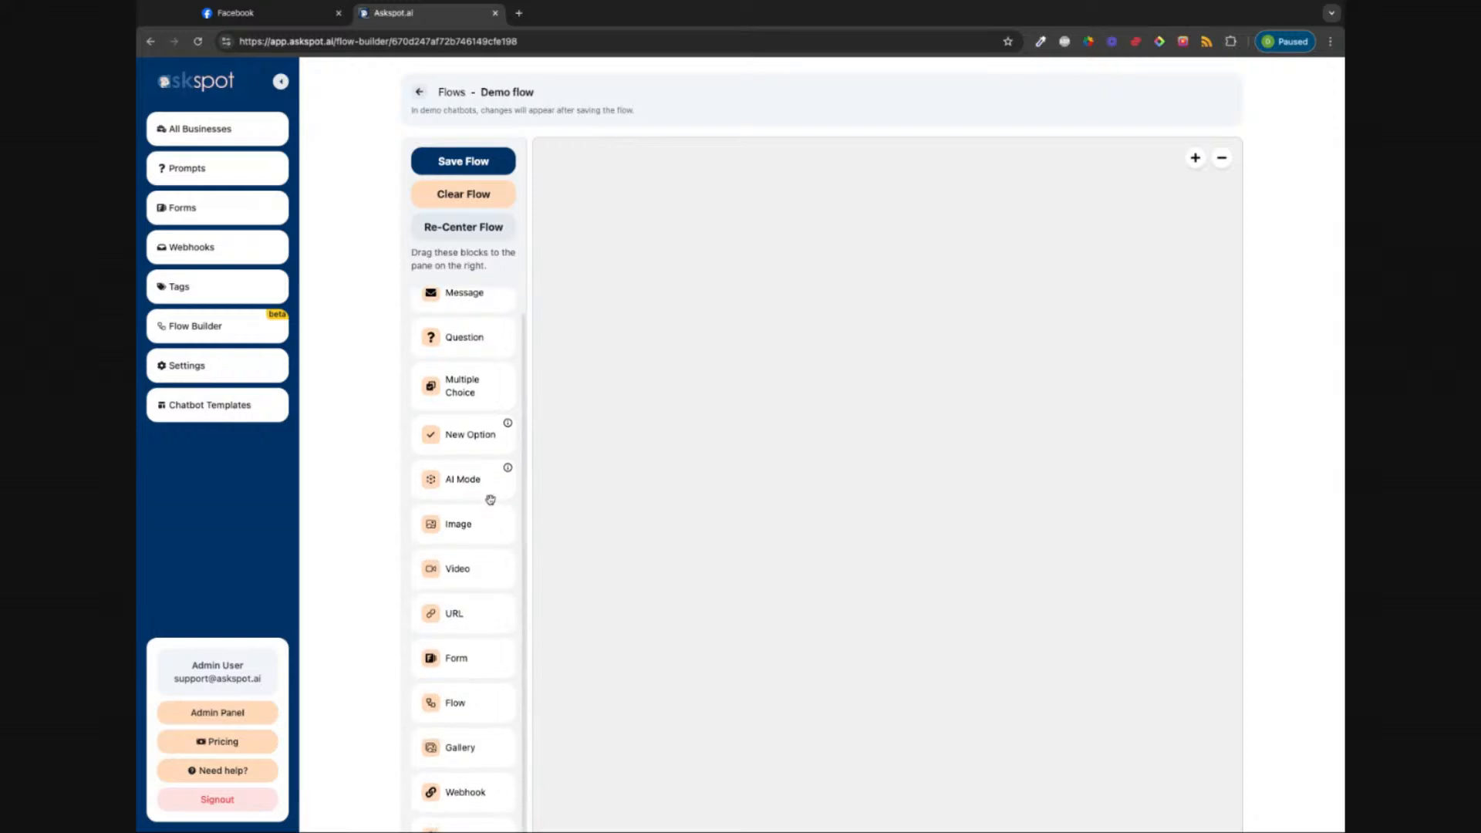
scroll(490, 500, up, 3)
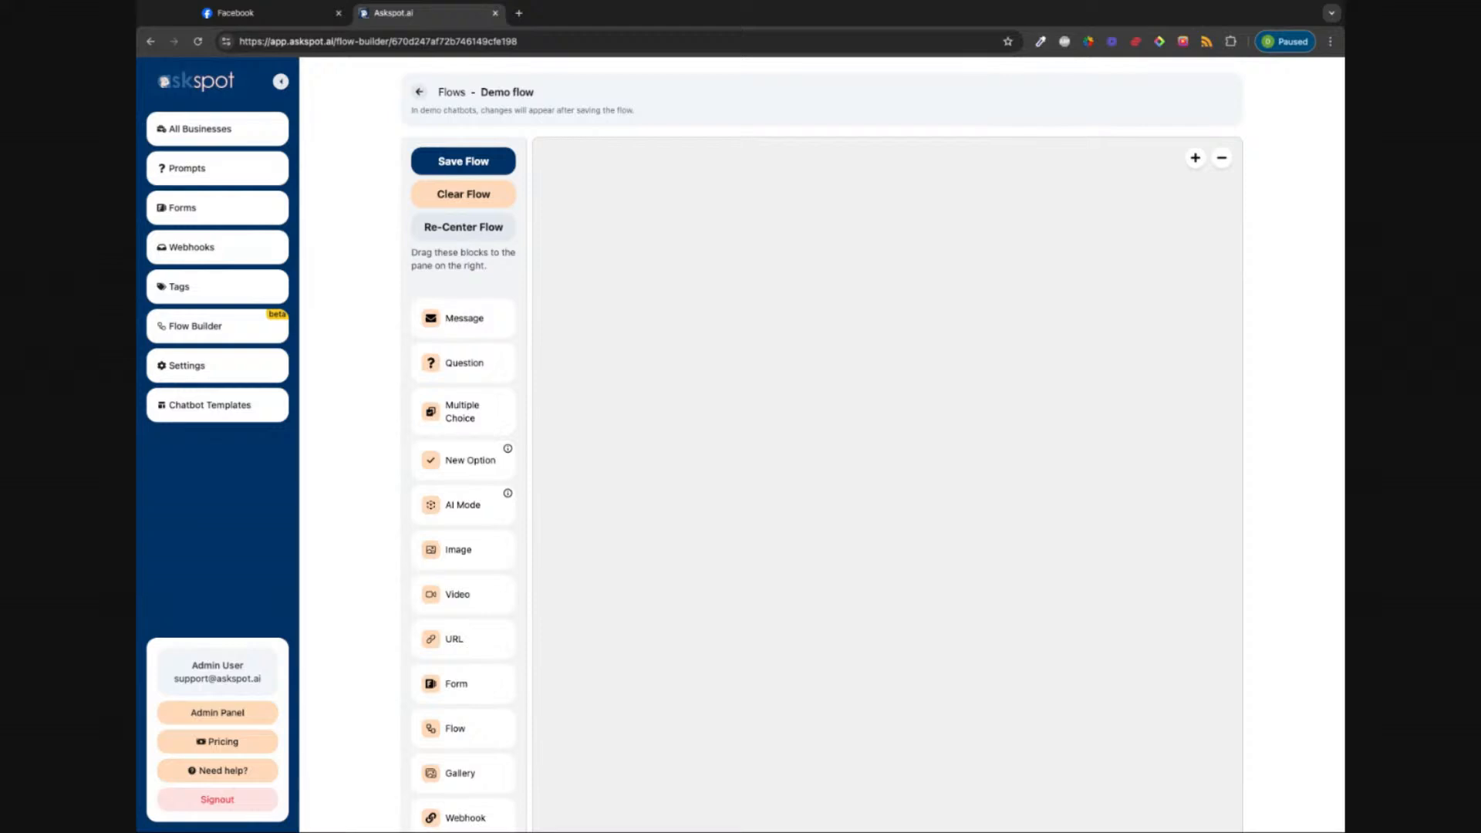
drag(465, 318, 926, 243)
scroll(936, 245, right, 2)
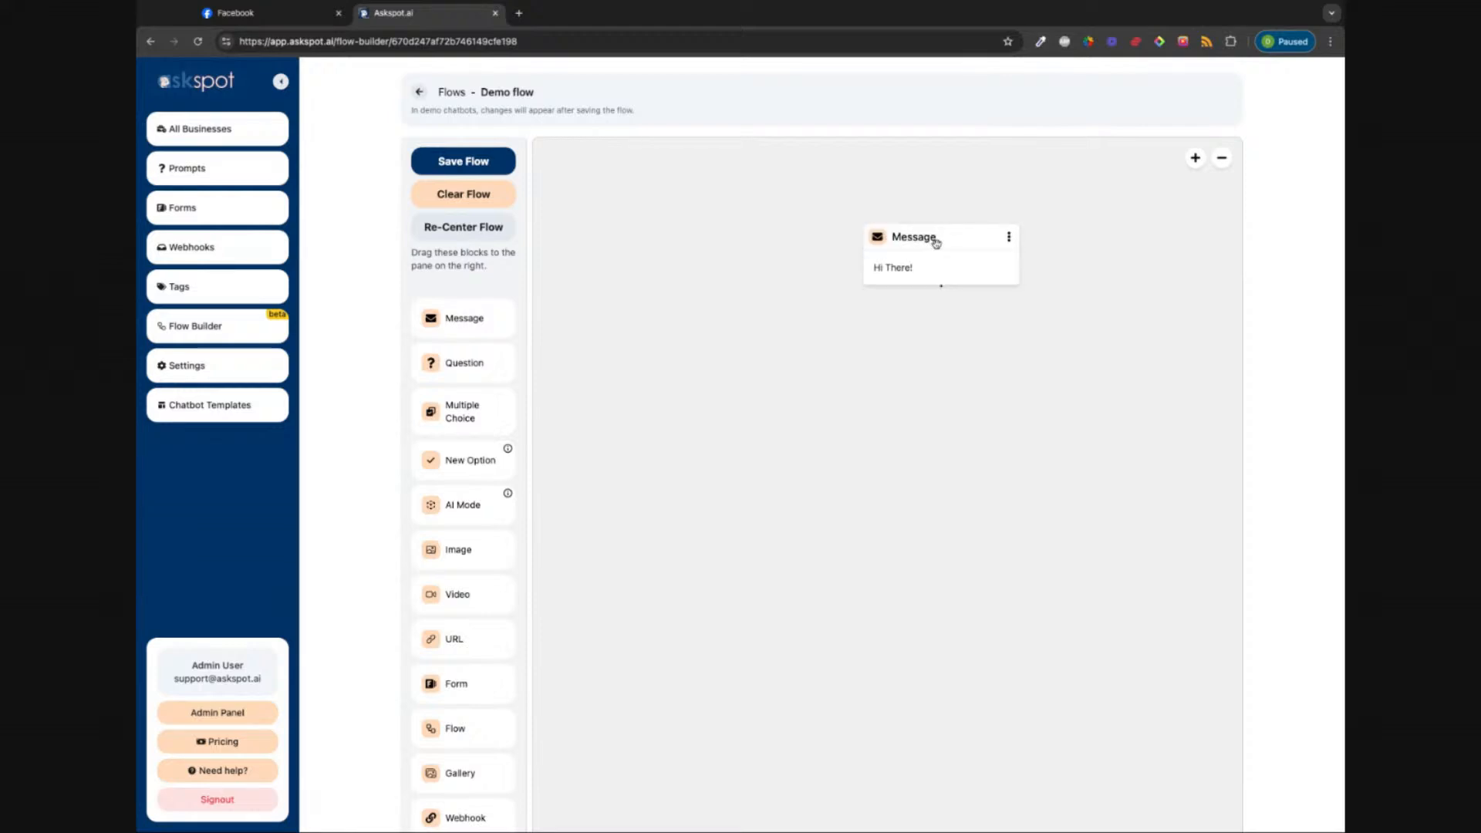
scroll(936, 244, down, 2)
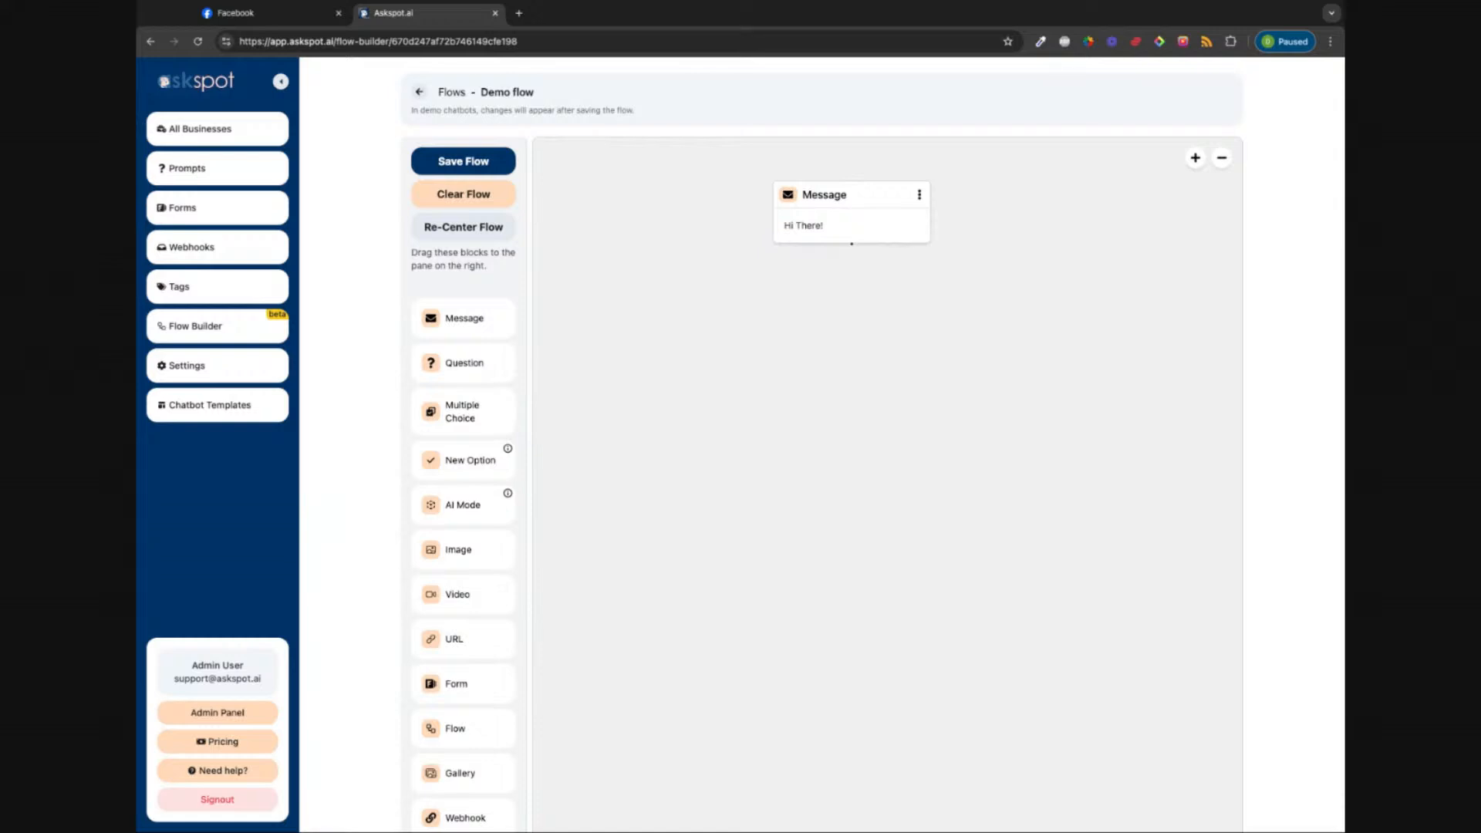
Step: Replace the Message block's 'Hi There!' text with 'Hey welcome to my bot.'
click(844, 224)
triple_click(683, 366)
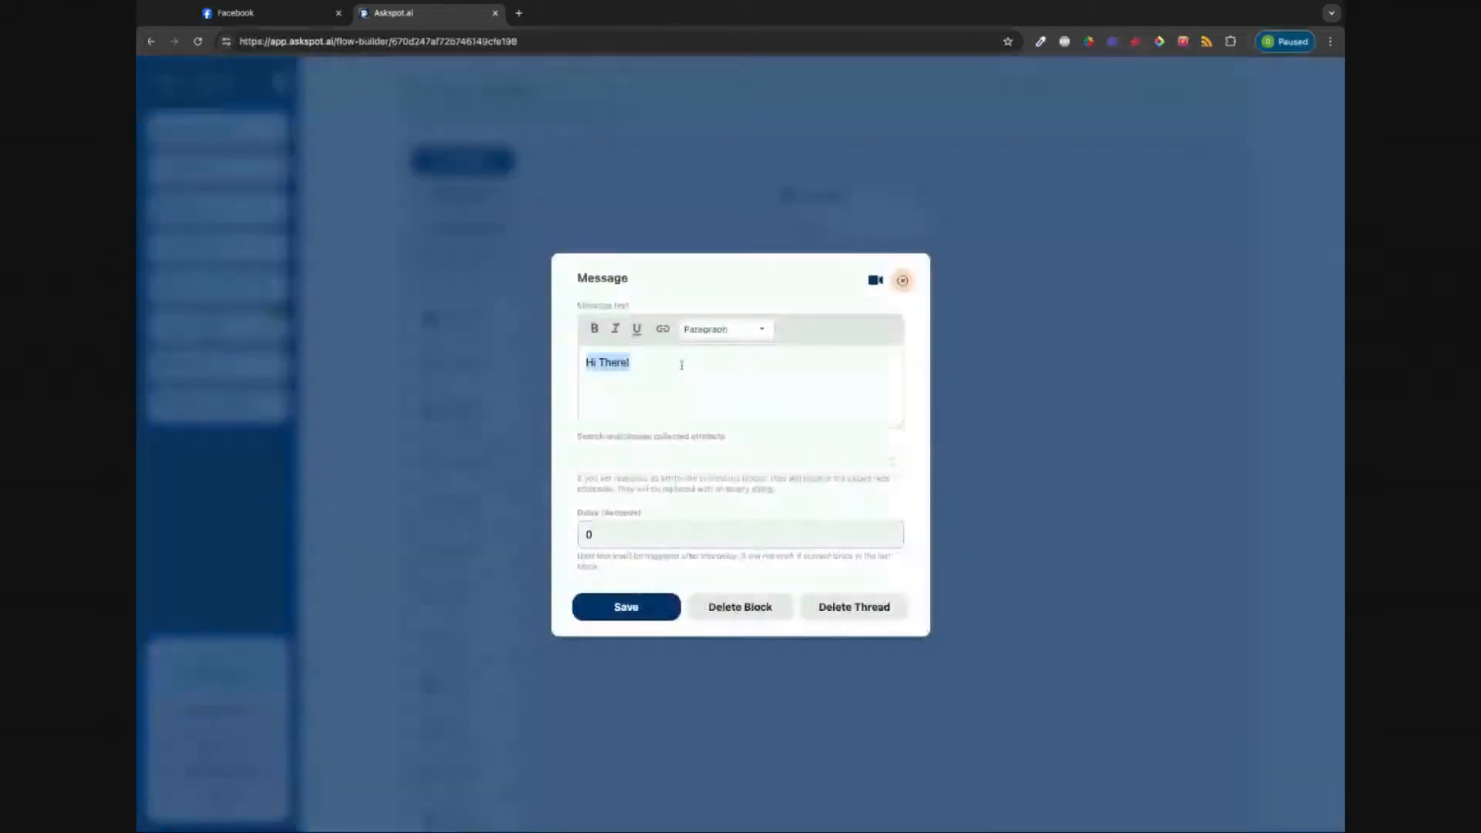
text(H)
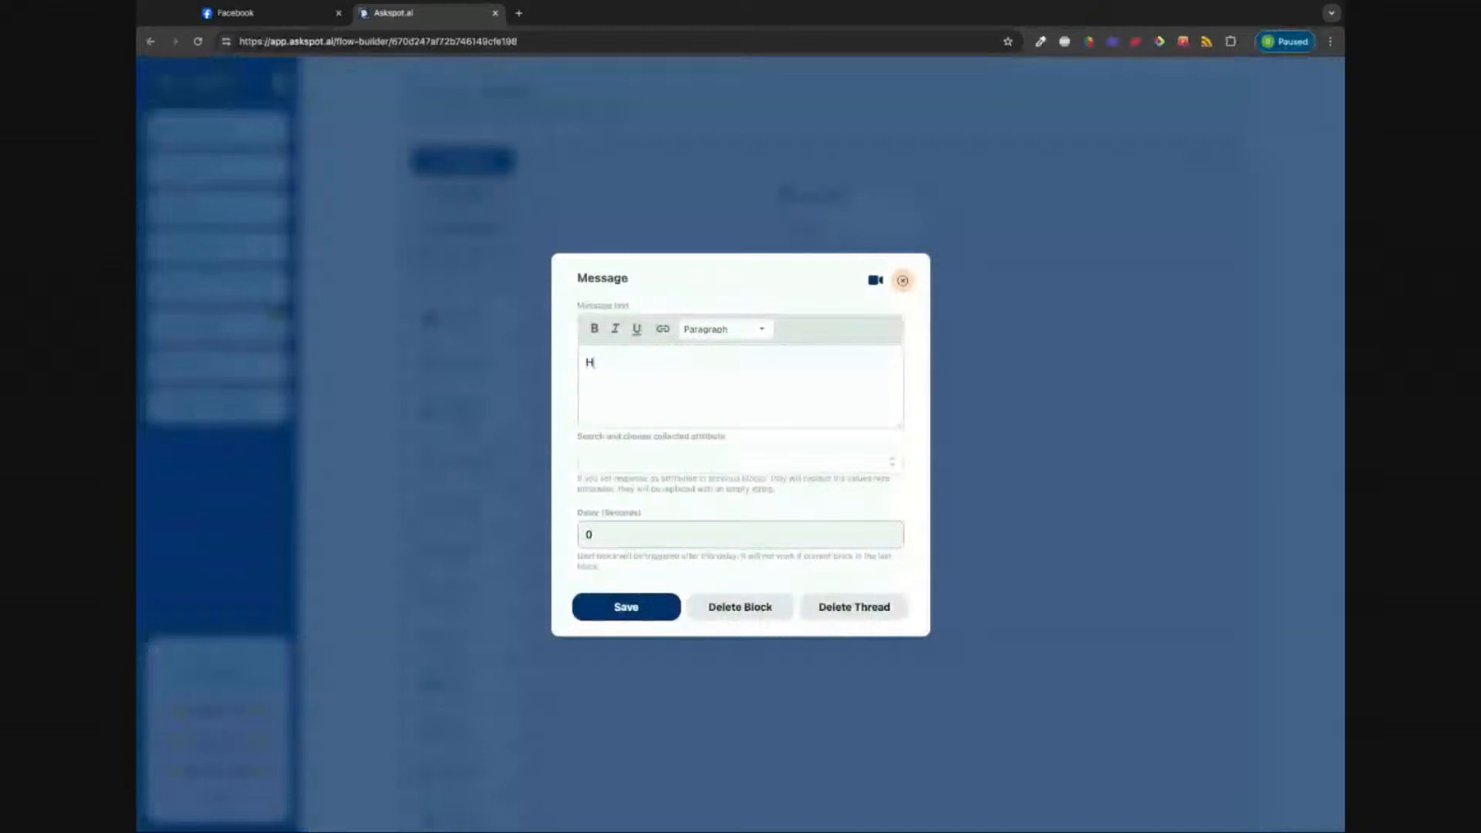
text(ey welcome to my bot.)
drag(608, 364, 655, 365)
click(680, 378)
Step: Check the Paragraph style list and collected attributes, leaving both unchanged, and select the Delay field
click(757, 329)
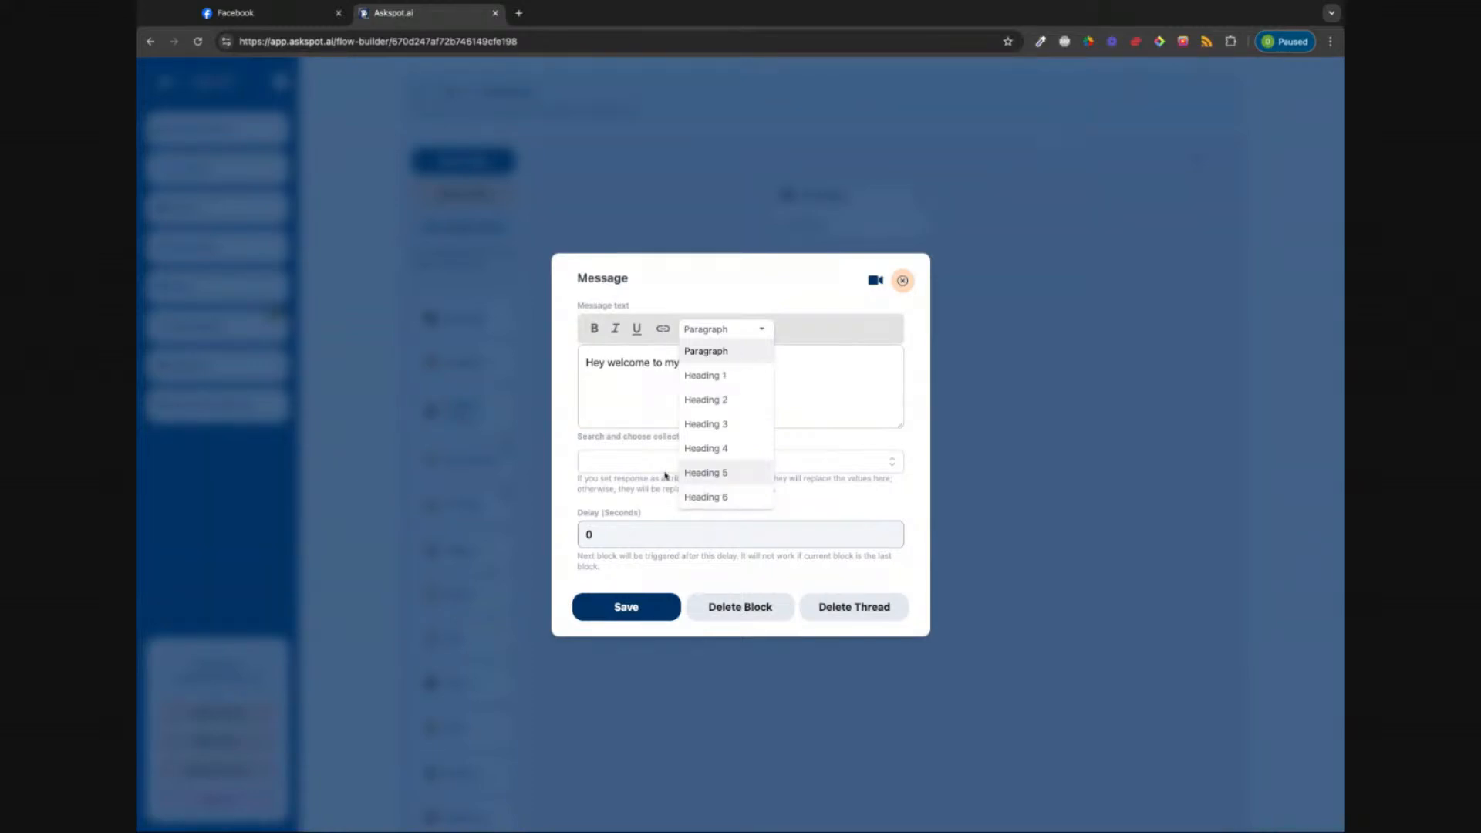
click(617, 412)
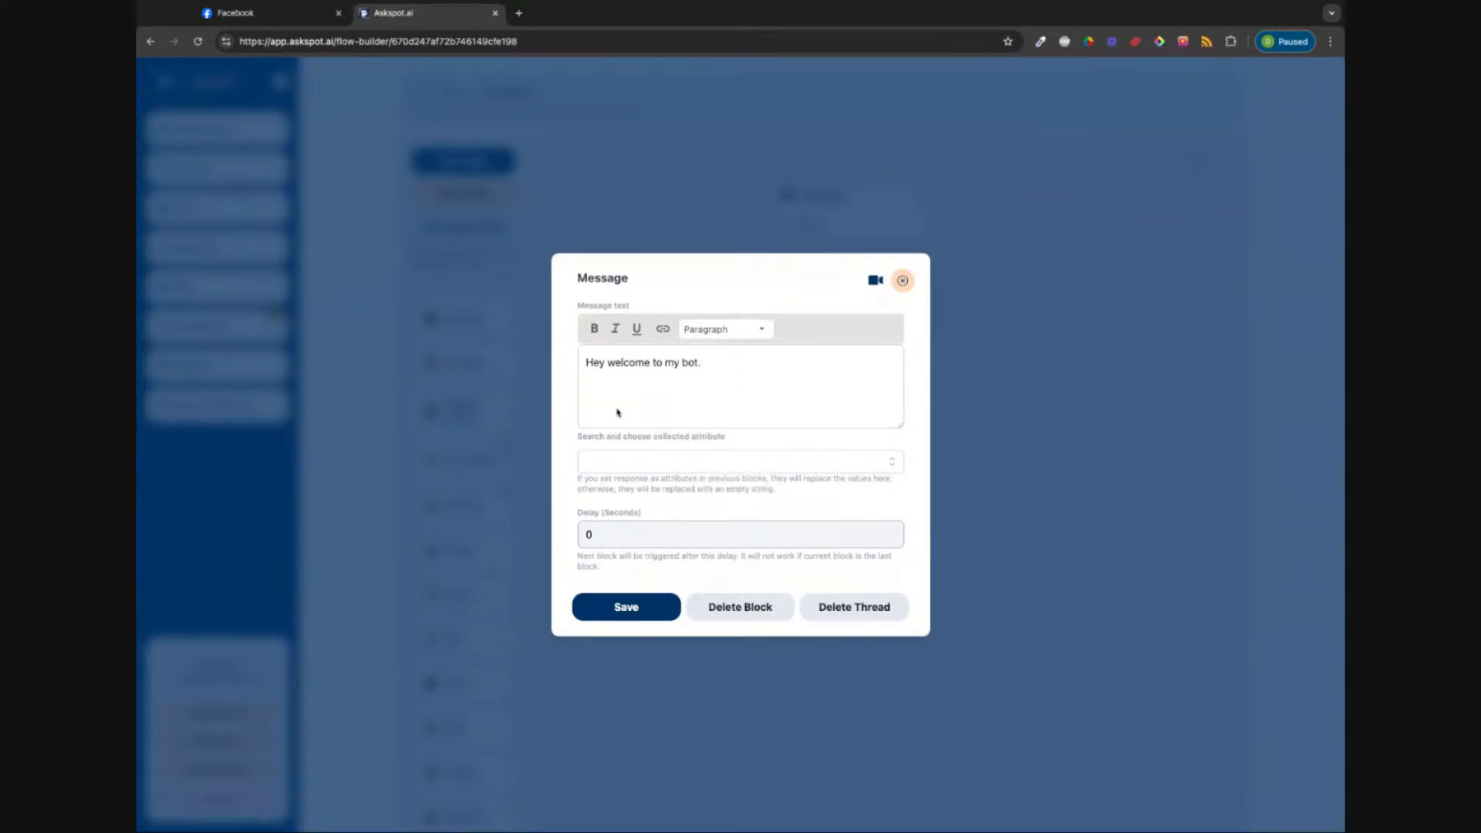
click(663, 460)
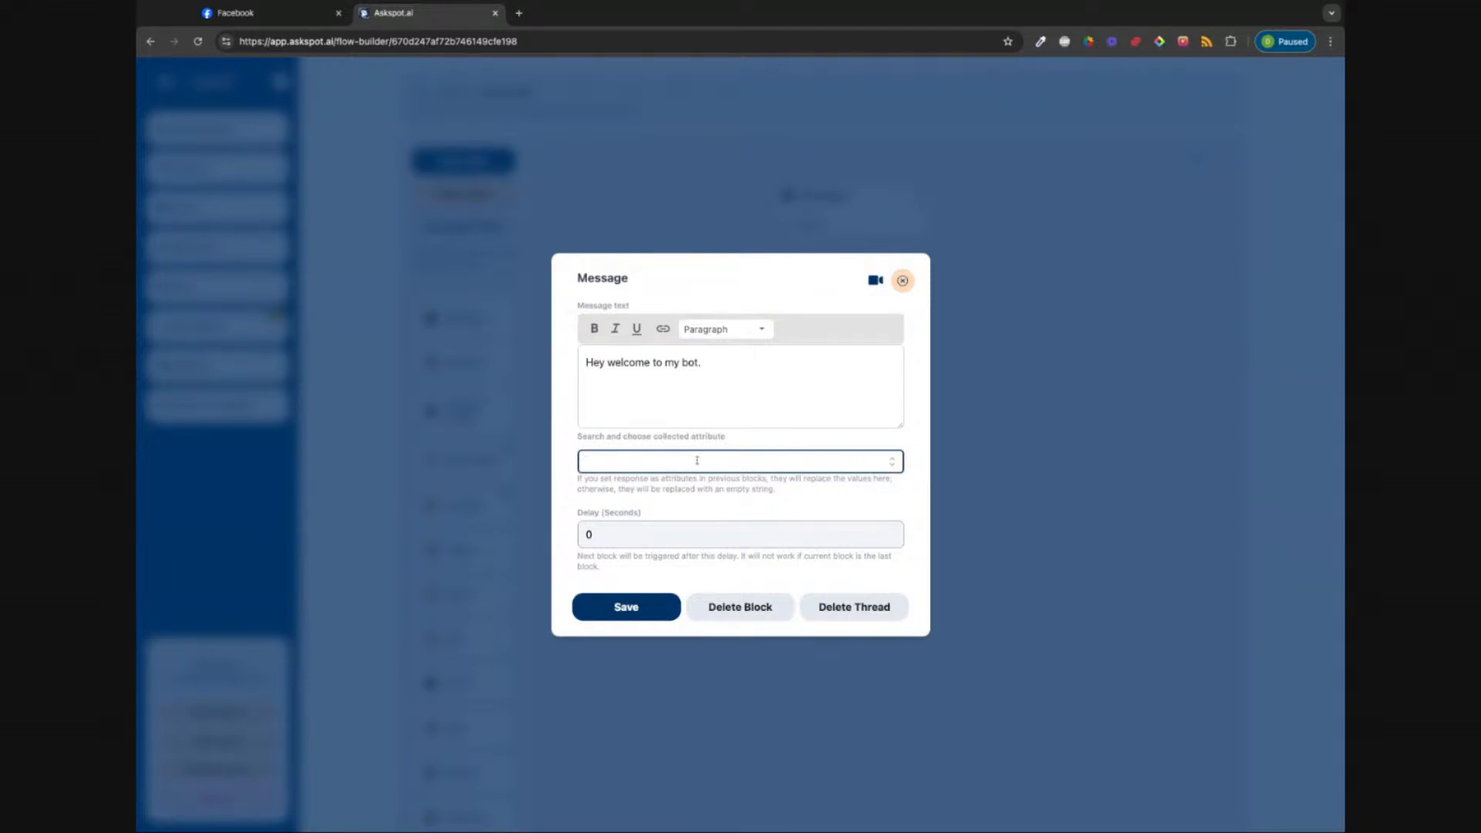
click(891, 462)
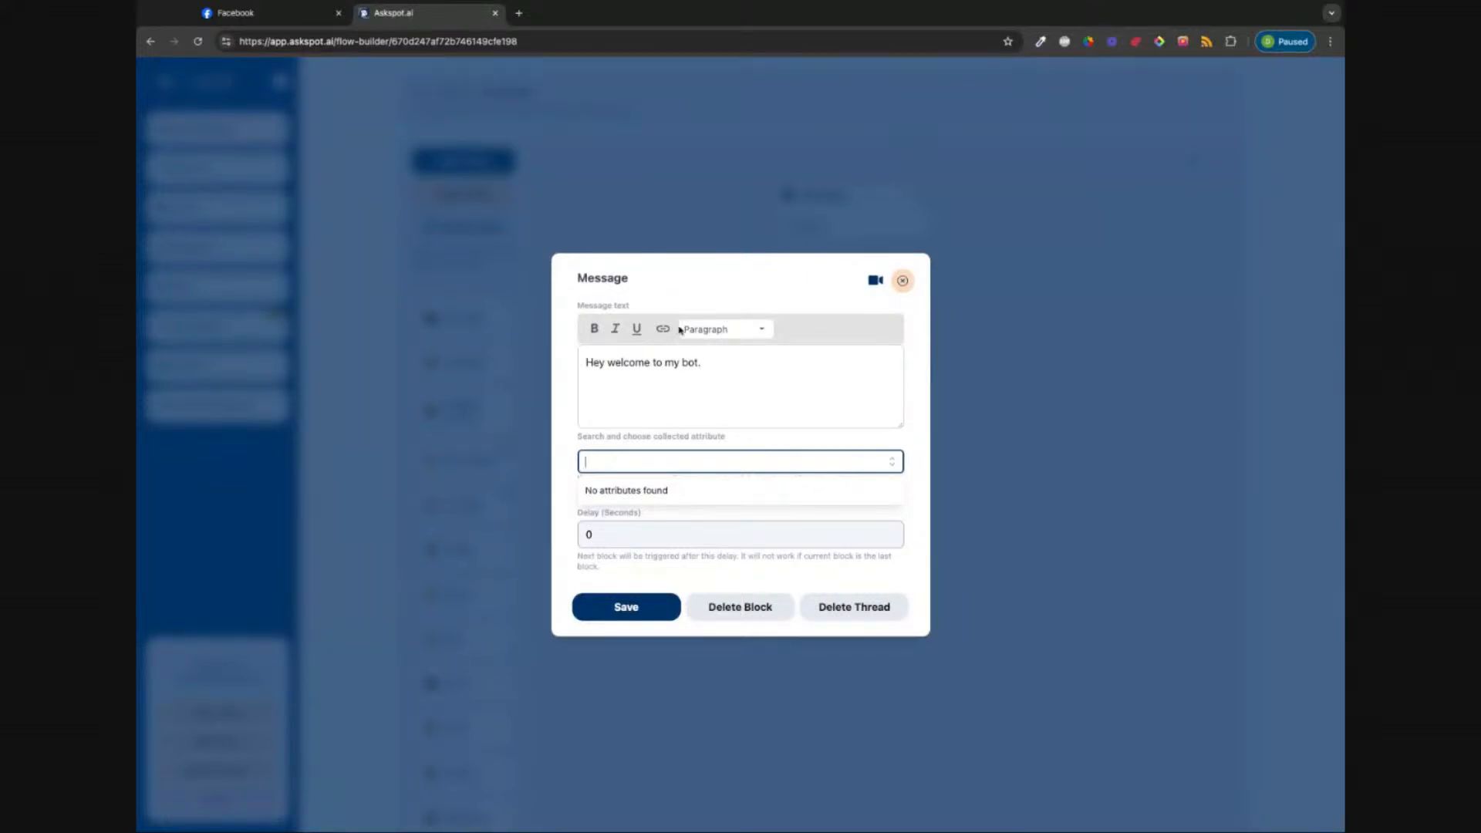
click(698, 363)
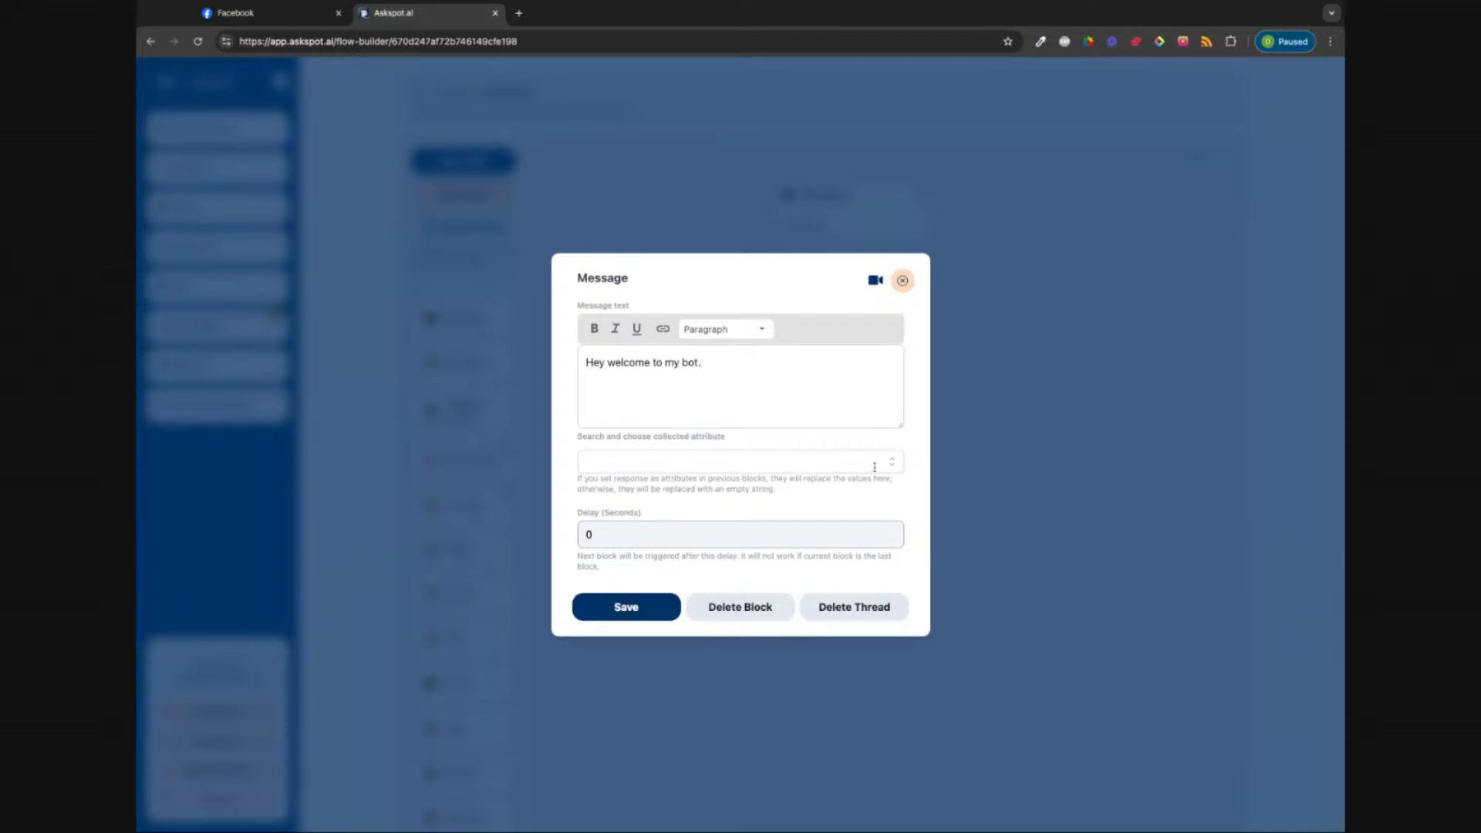
click(715, 462)
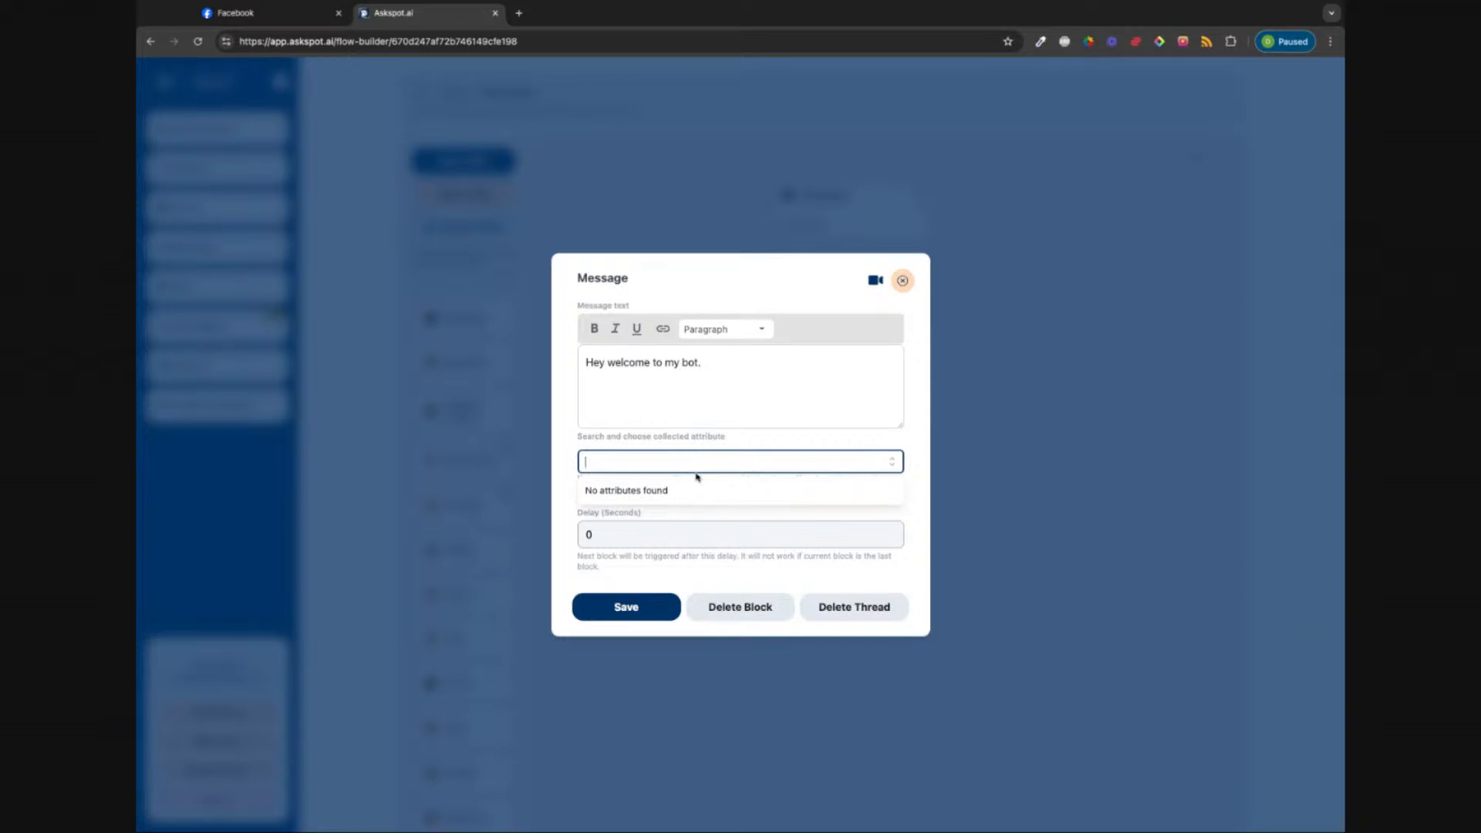
click(705, 362)
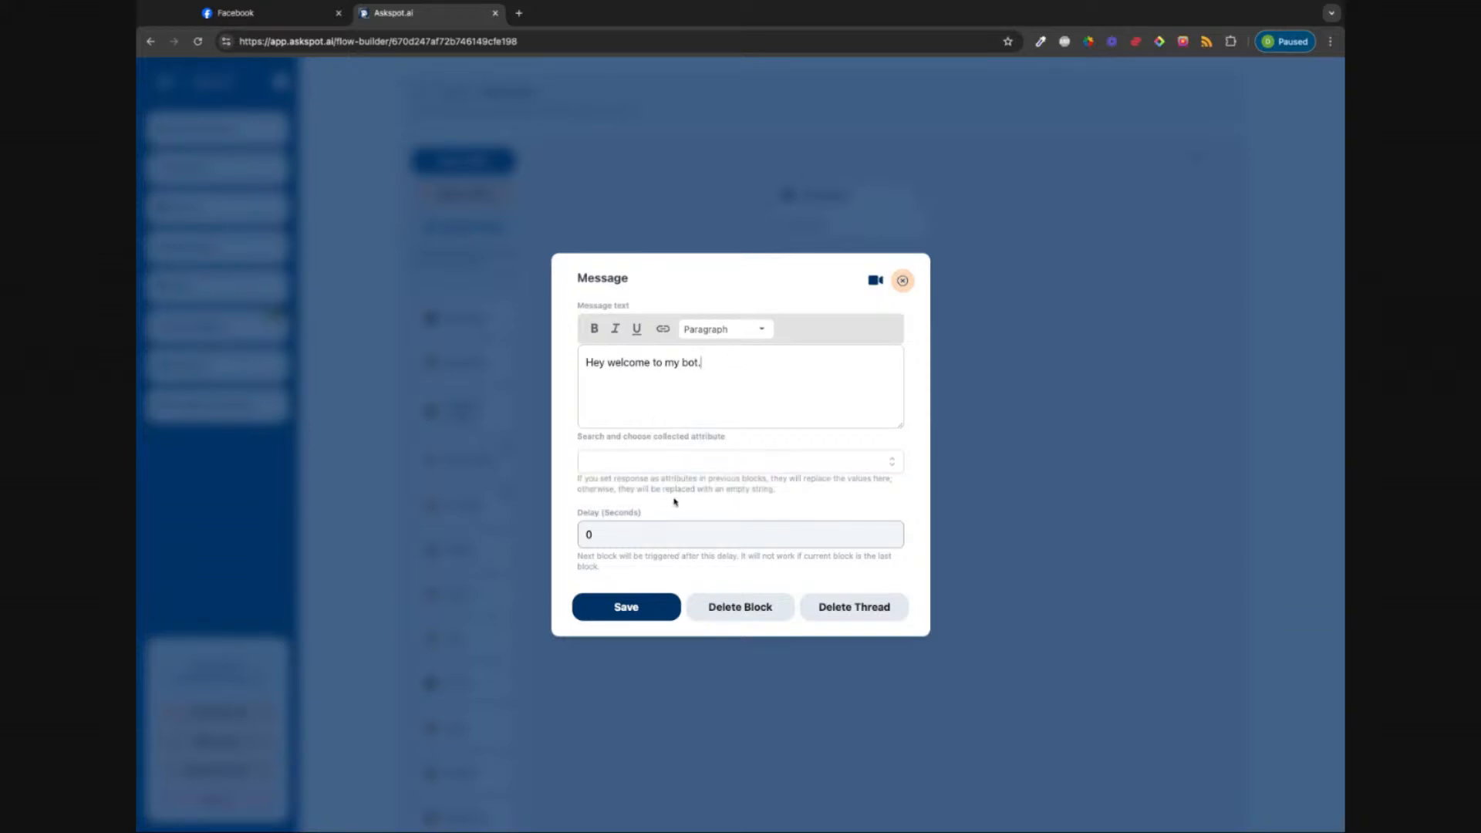
click(612, 537)
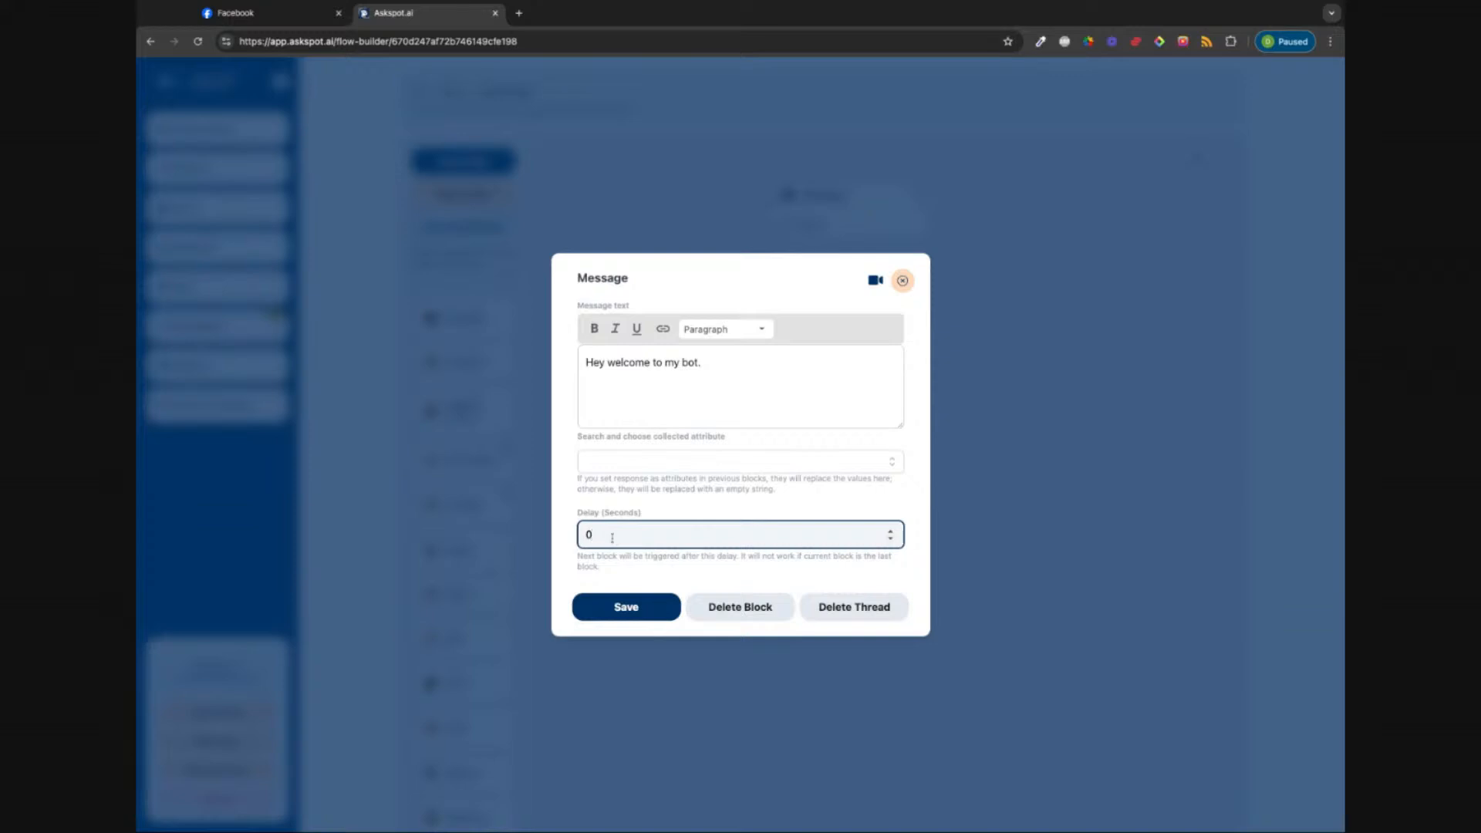
Step: Set the welcome message delay to 5 seconds, save, and add a Question block beneath it
key(BackSpace)
text(5)
click(634, 614)
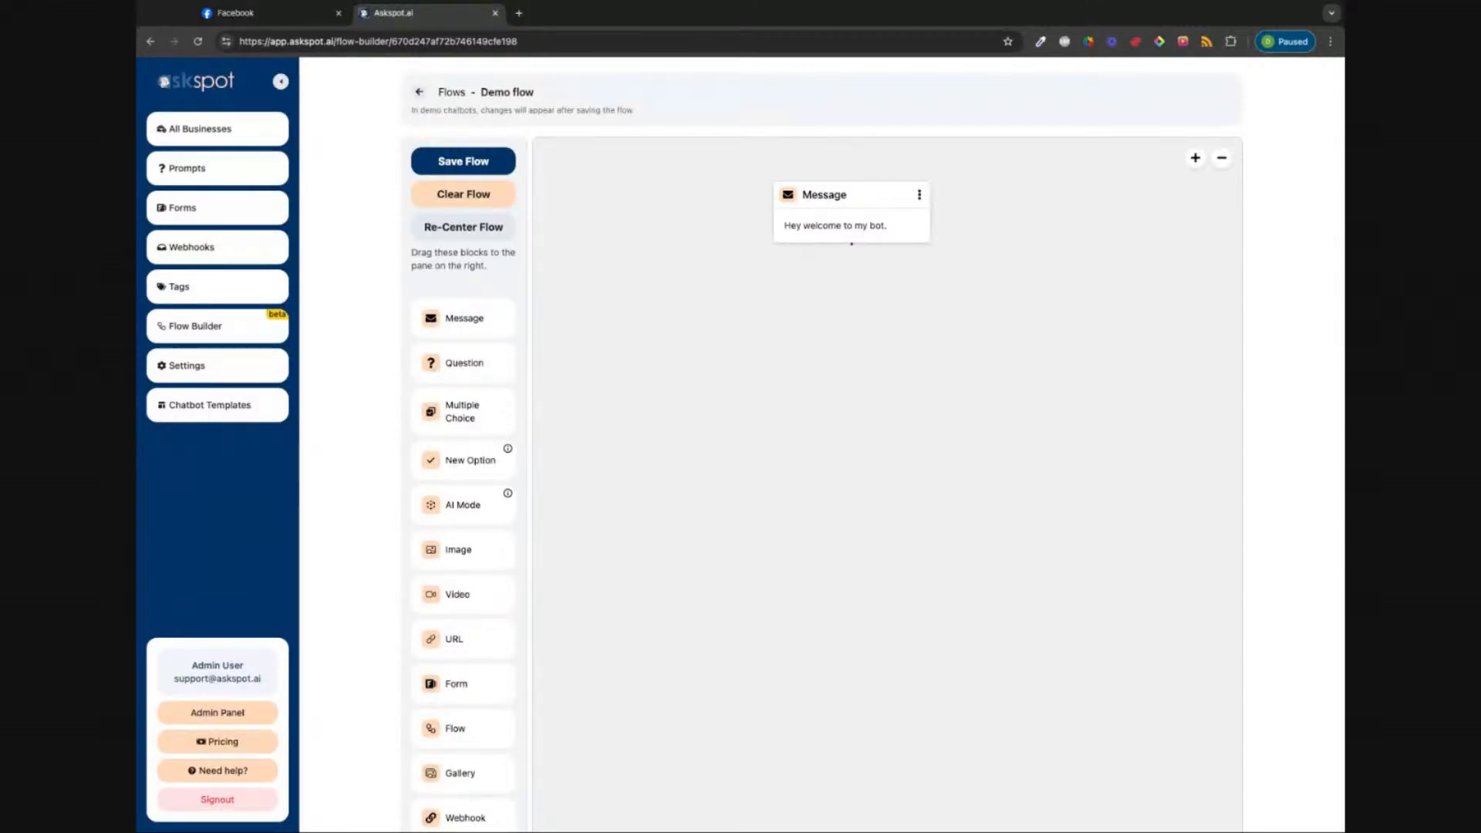
drag(455, 362, 899, 323)
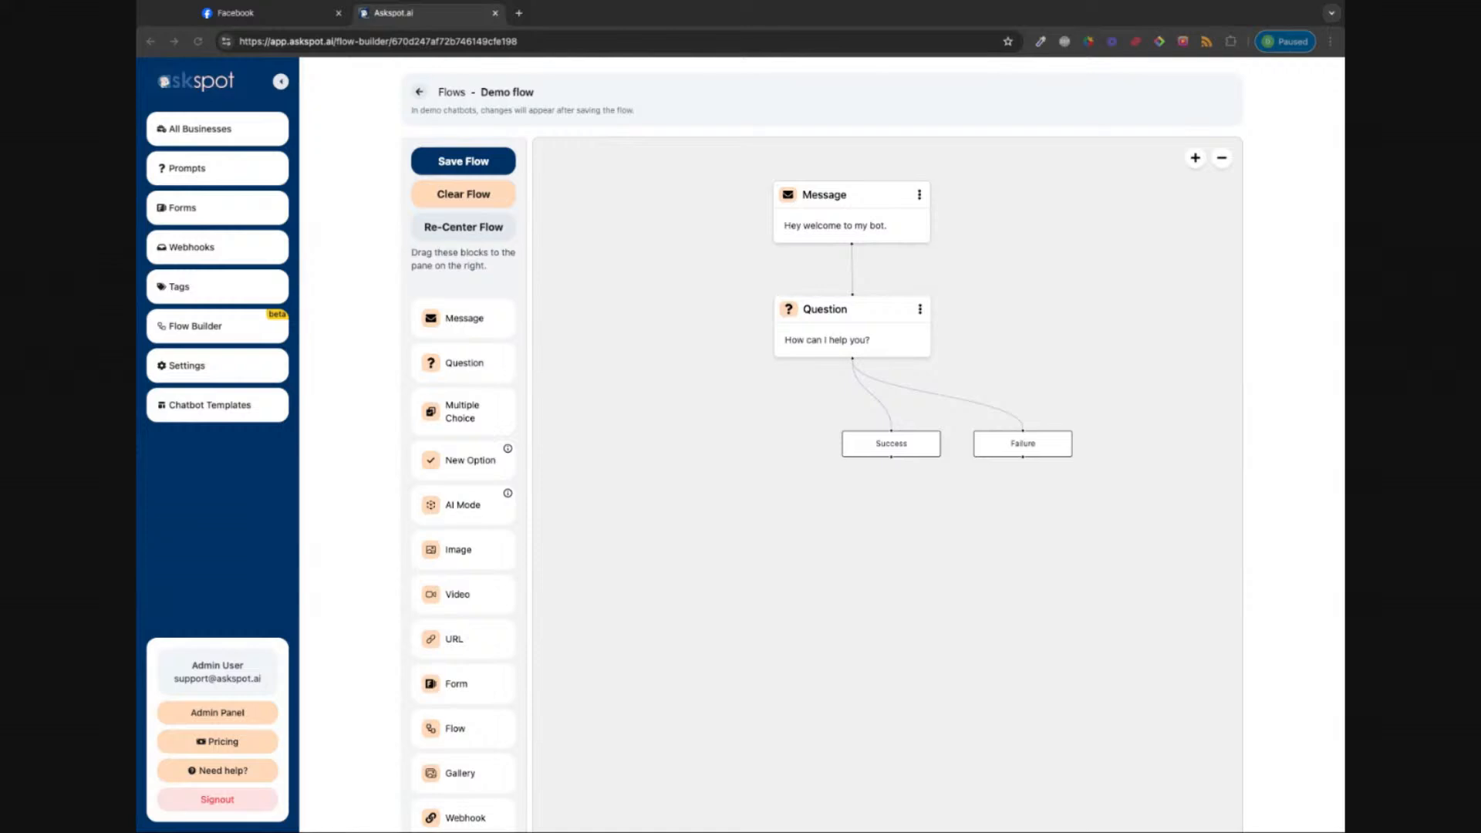
Step: Open the settings of the 'How can I help you?' Question block
click(865, 336)
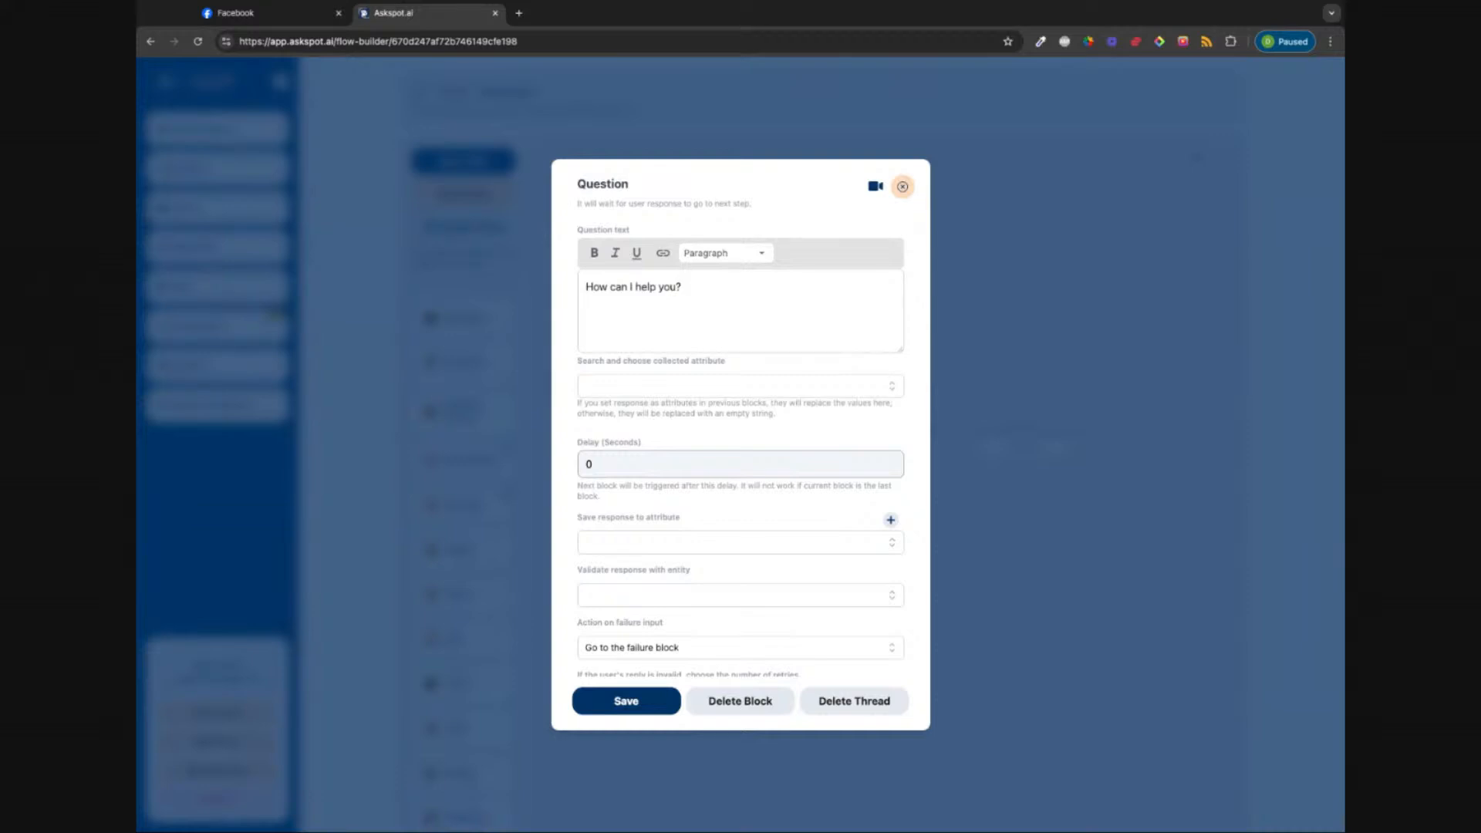
Step: Change the question text to 'What is your email address?'
key(BackSpace)
key(BackSpace)
key(BackSpace)
key(BackSpace)
key(BackSpace)
key(BackSpace)
key(BackSpace)
key(BackSpace)
key(BackSpace)
key(BackSpace)
key(BackSpace)
key(BackSpace)
key(BackSpace)
key(BackSpace)
key(BackSpace)
key(BackSpace)
key(BackSpace)
key(BackSpace)
text(What is your email address?)
scroll(703, 378, down, 1)
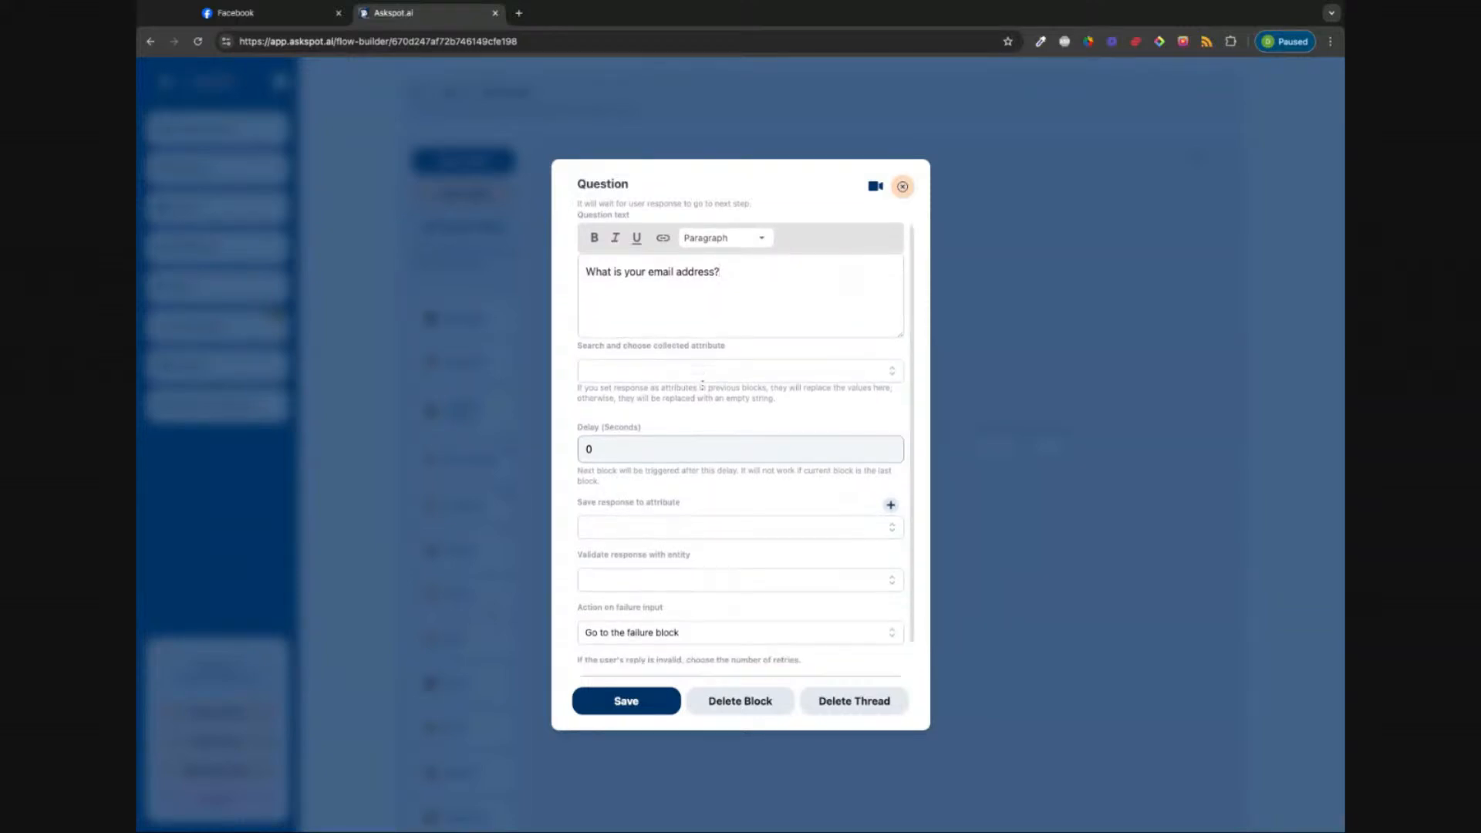
scroll(703, 385, down, 2)
scroll(695, 355, up, 3)
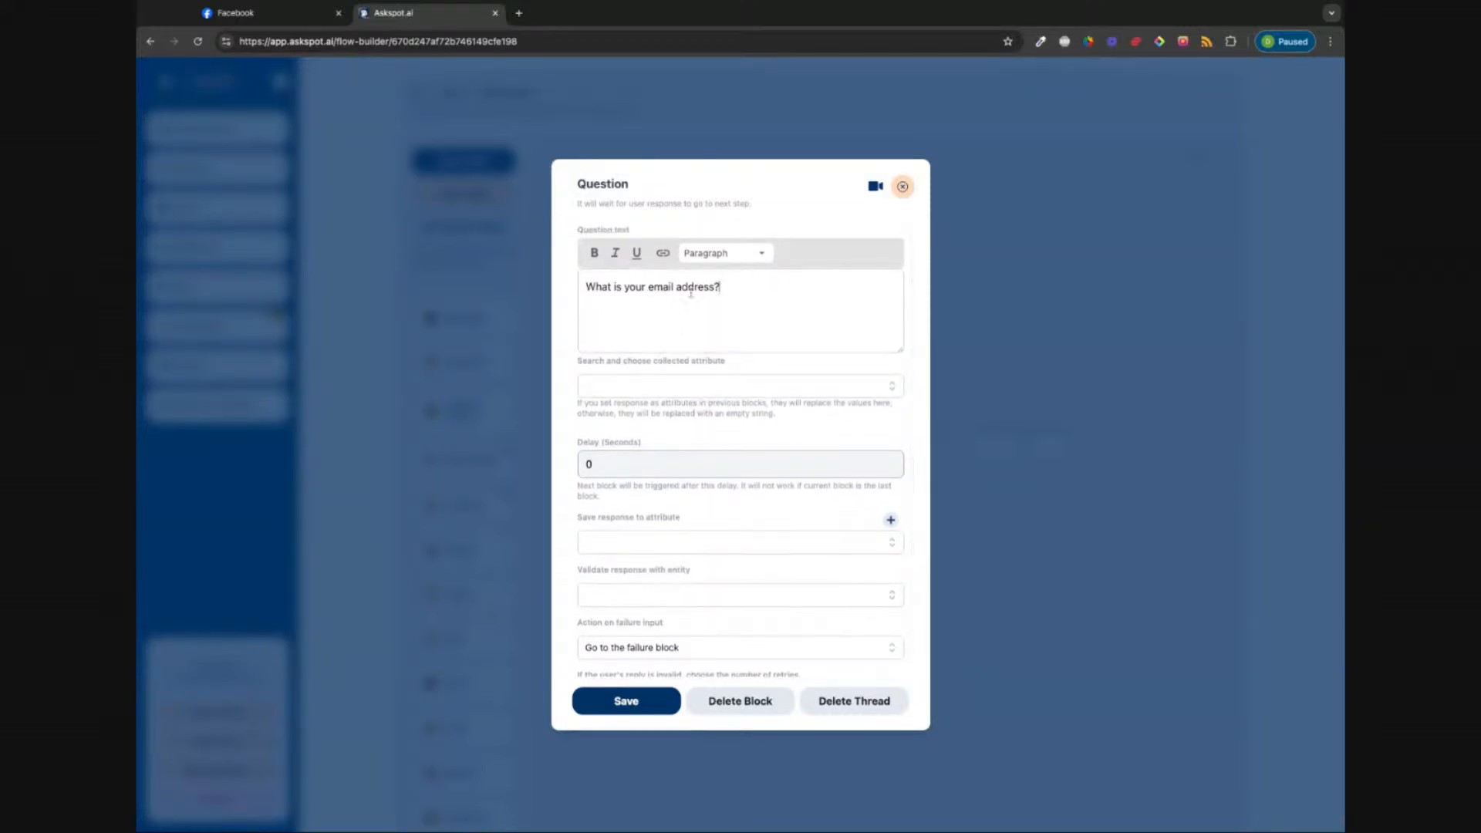
scroll(697, 291, down, 3)
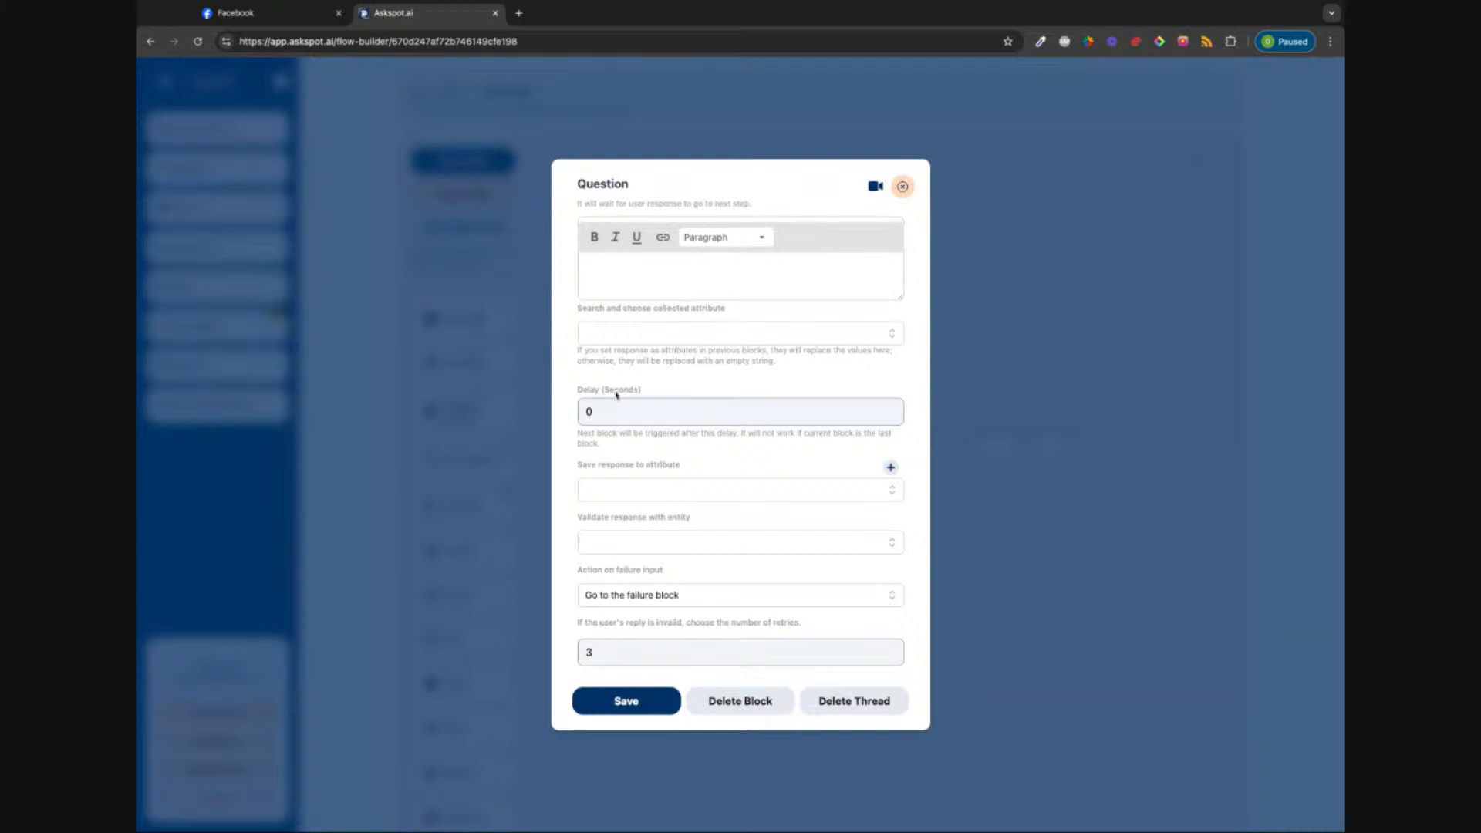
Step: Set the Question block's delay to 5 seconds
drag(601, 414, 563, 419)
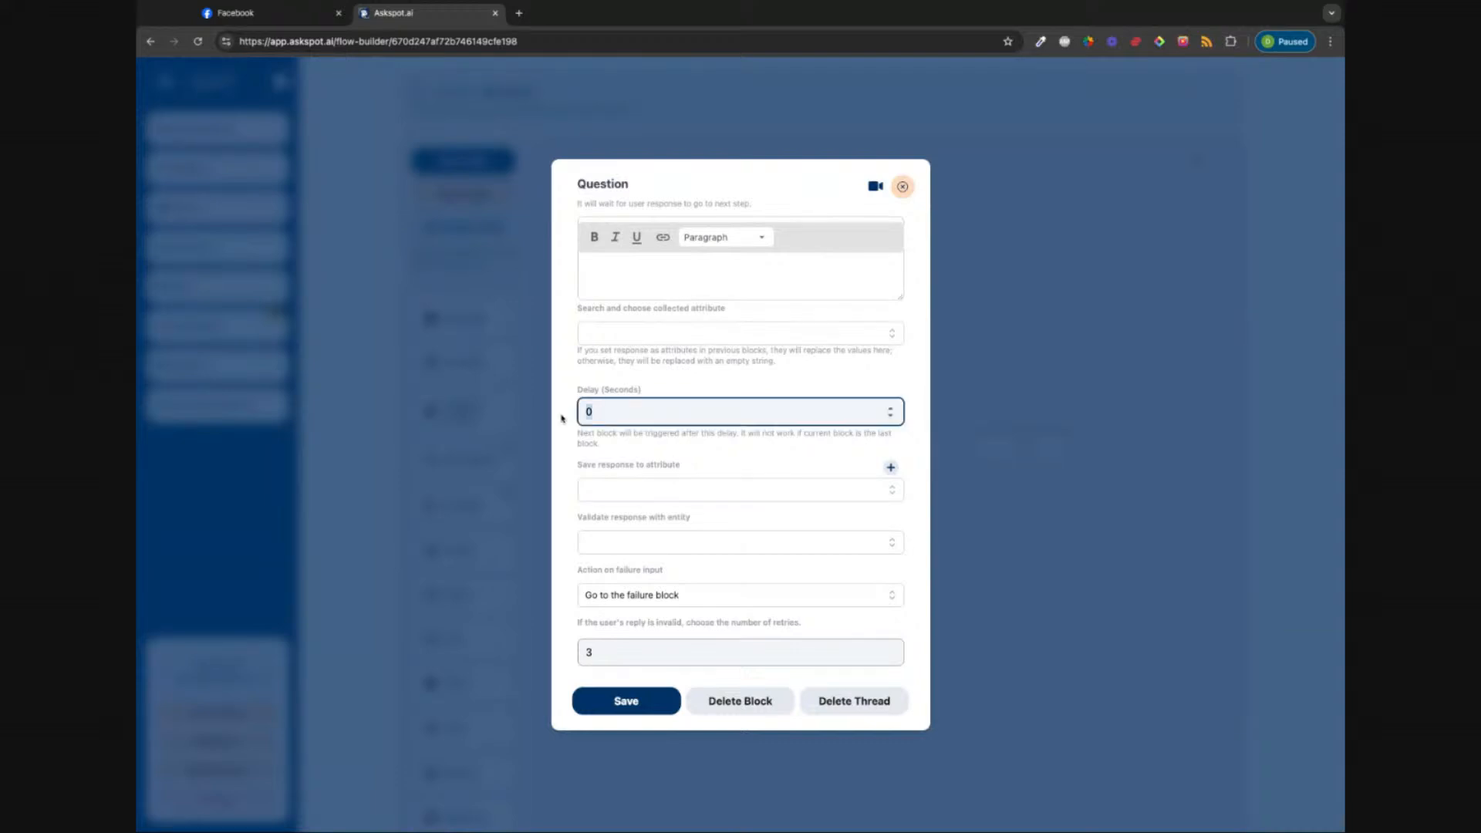
text(5)
click(708, 522)
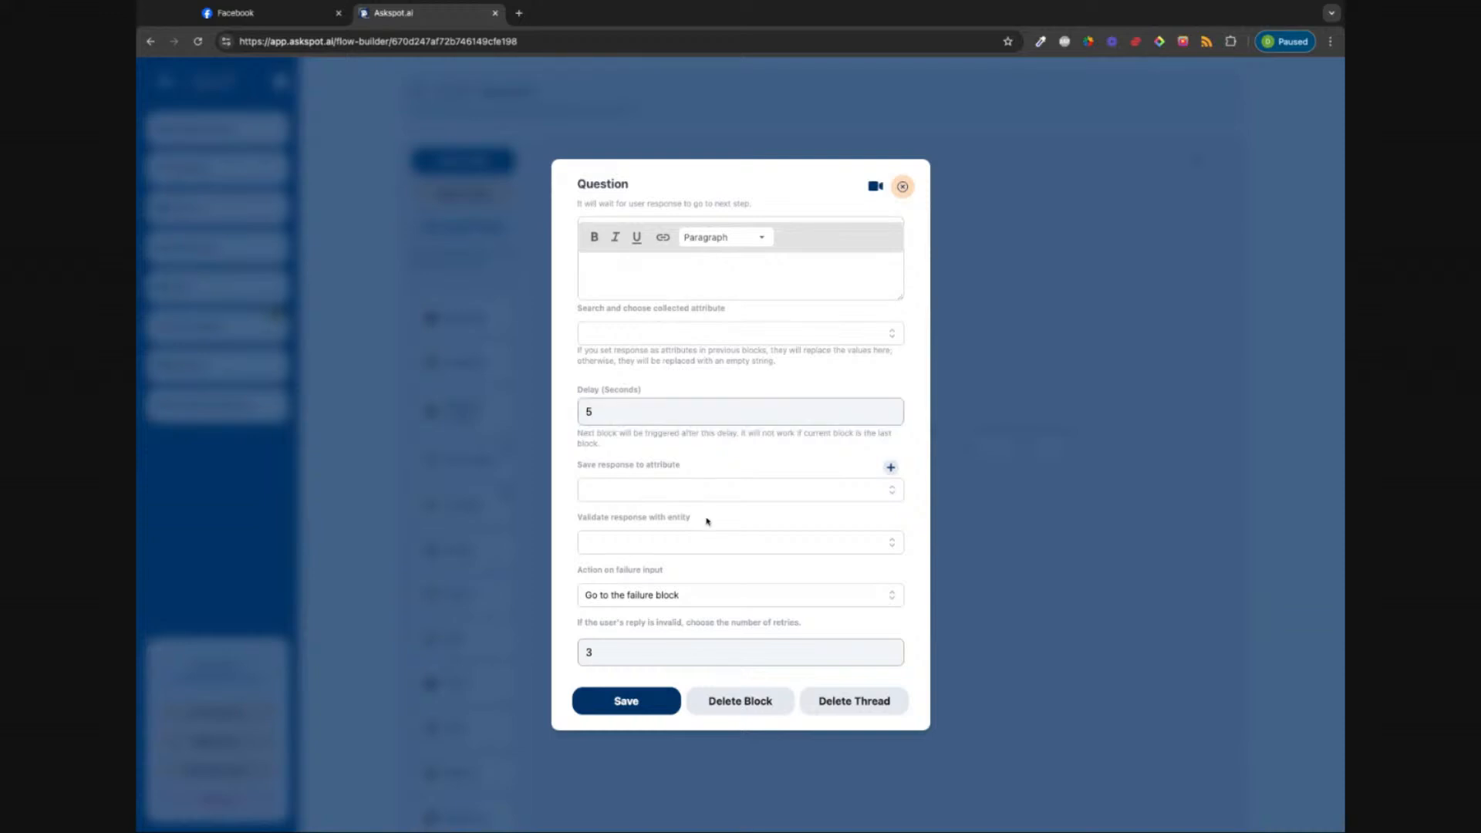
scroll(652, 468, up, 2)
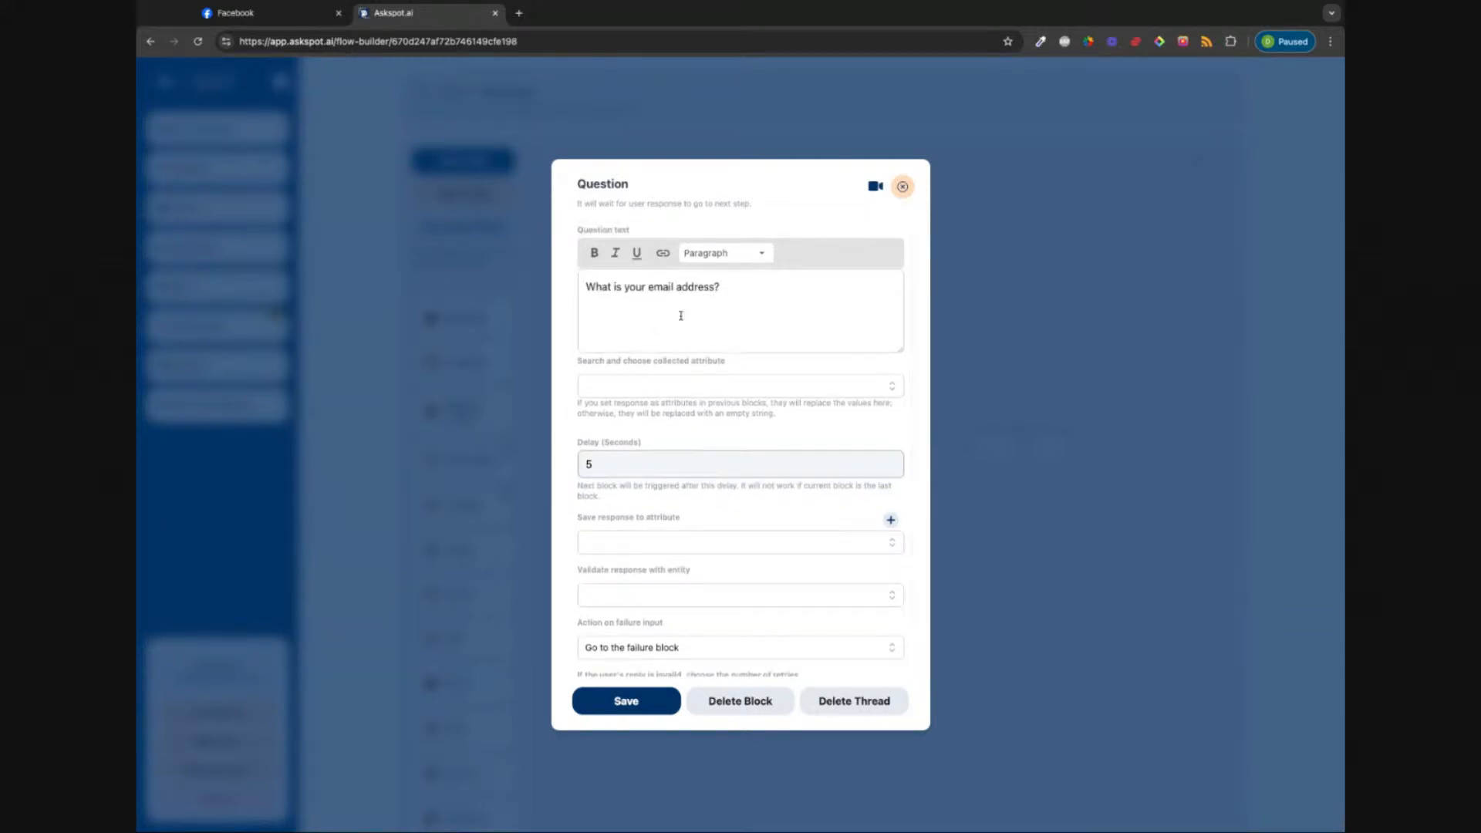
scroll(657, 378, down, 2)
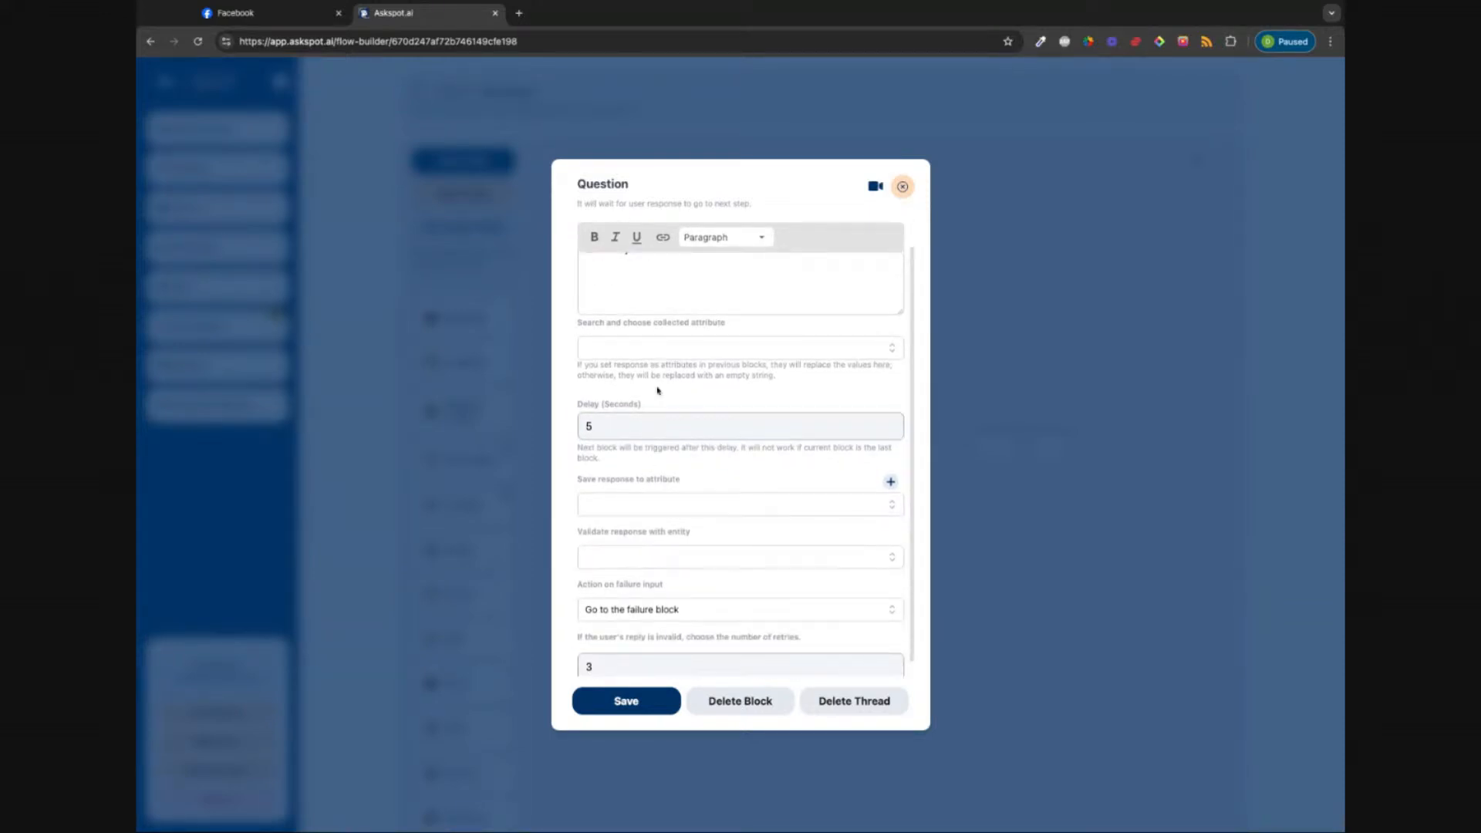
scroll(823, 466, down, 1)
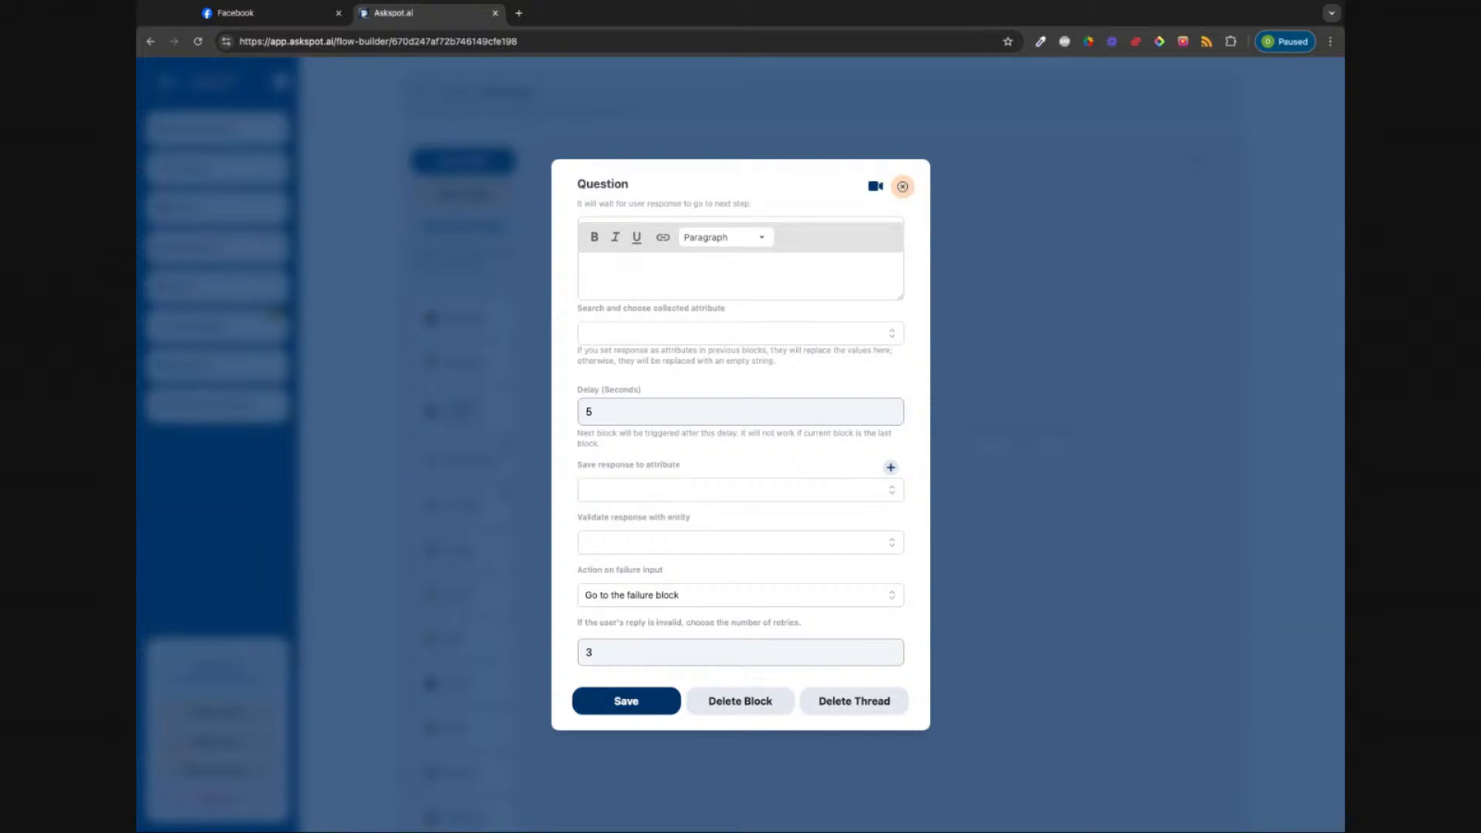
Step: Save replies to the Email attribute, so they are validated as a valid email format
click(878, 488)
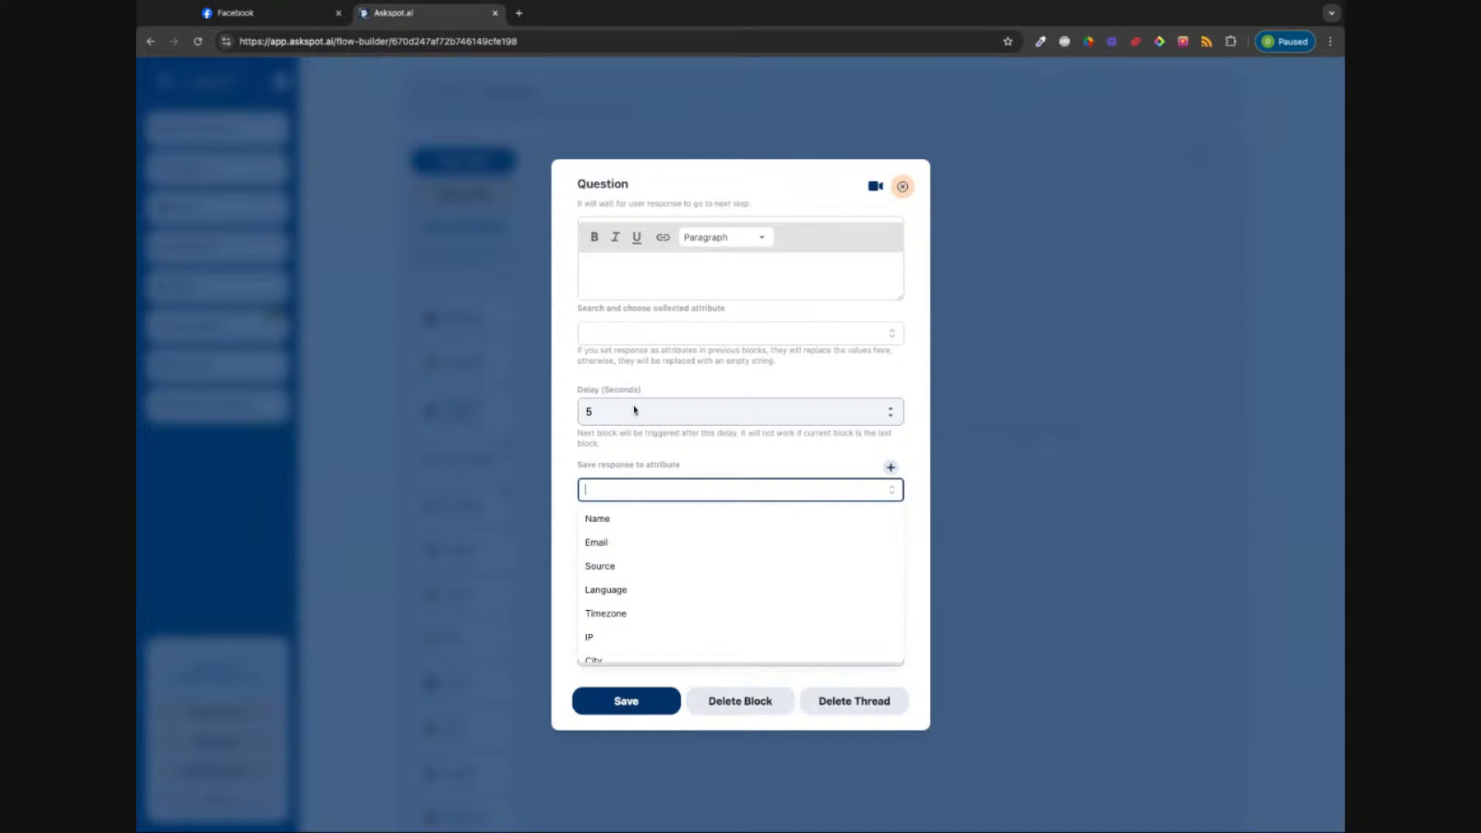
scroll(619, 308, up, 2)
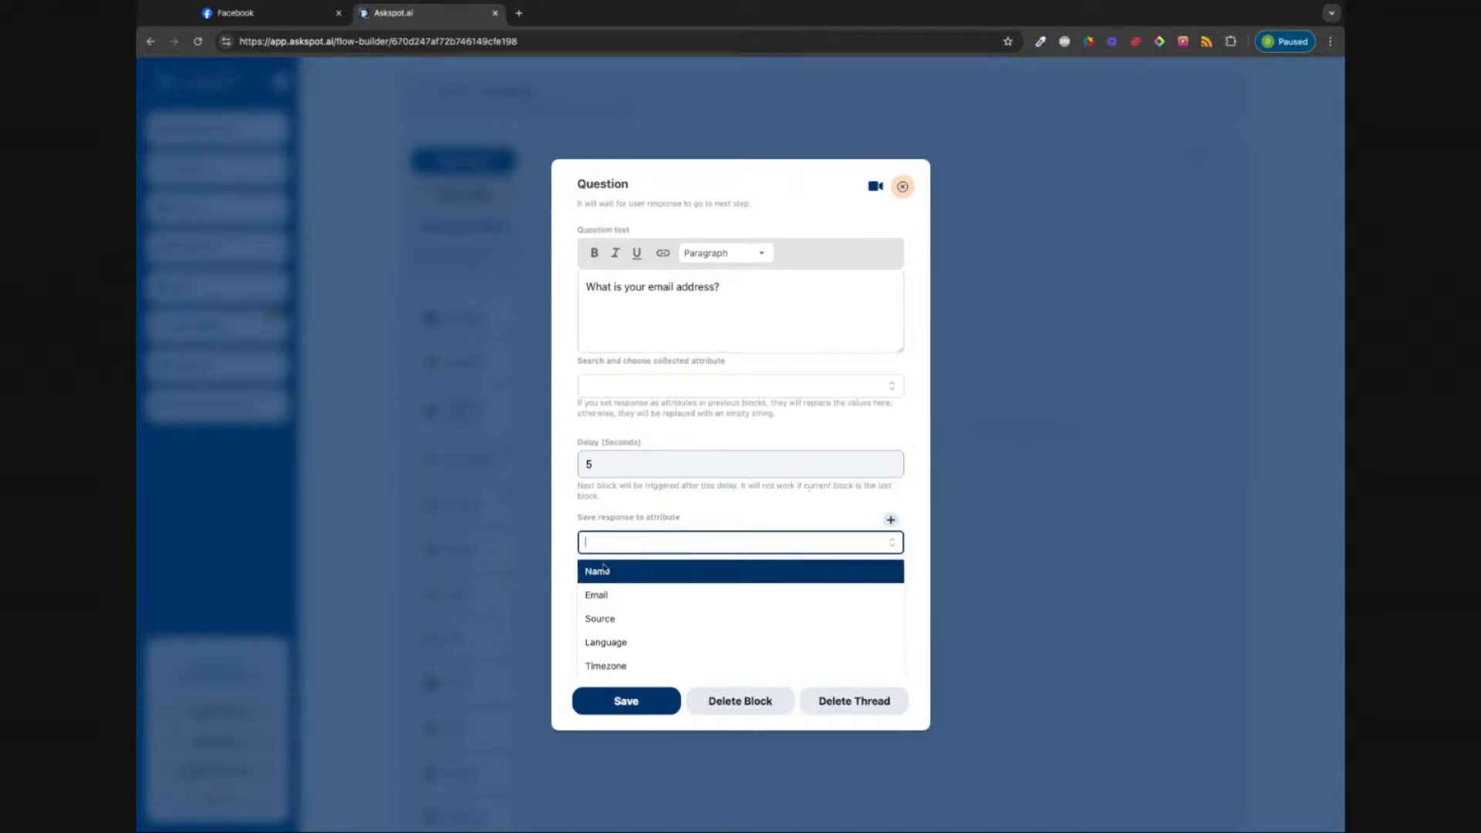
click(605, 595)
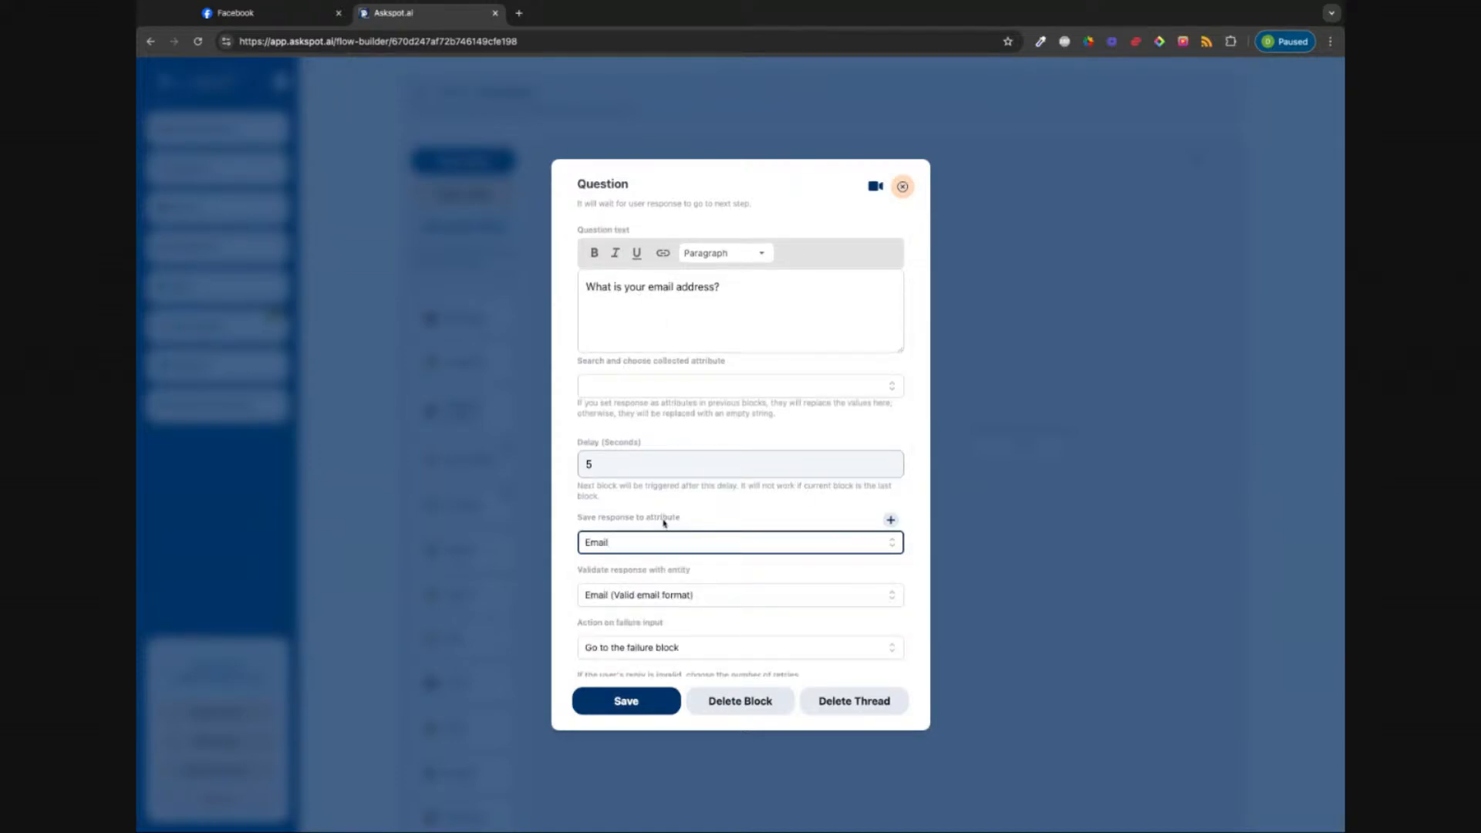
click(702, 518)
scroll(703, 519, down, 2)
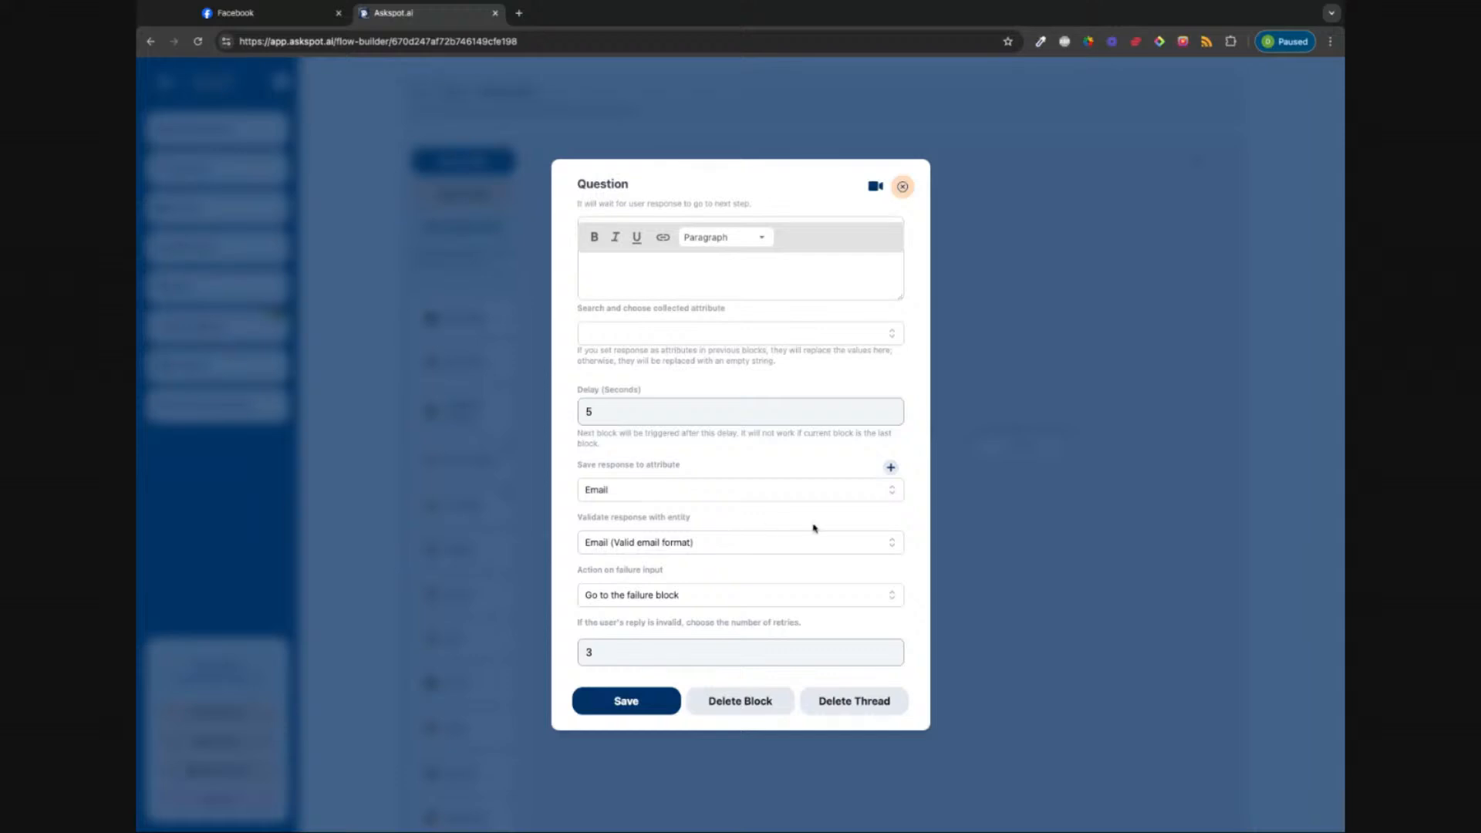
click(892, 491)
scroll(642, 559, down, 2)
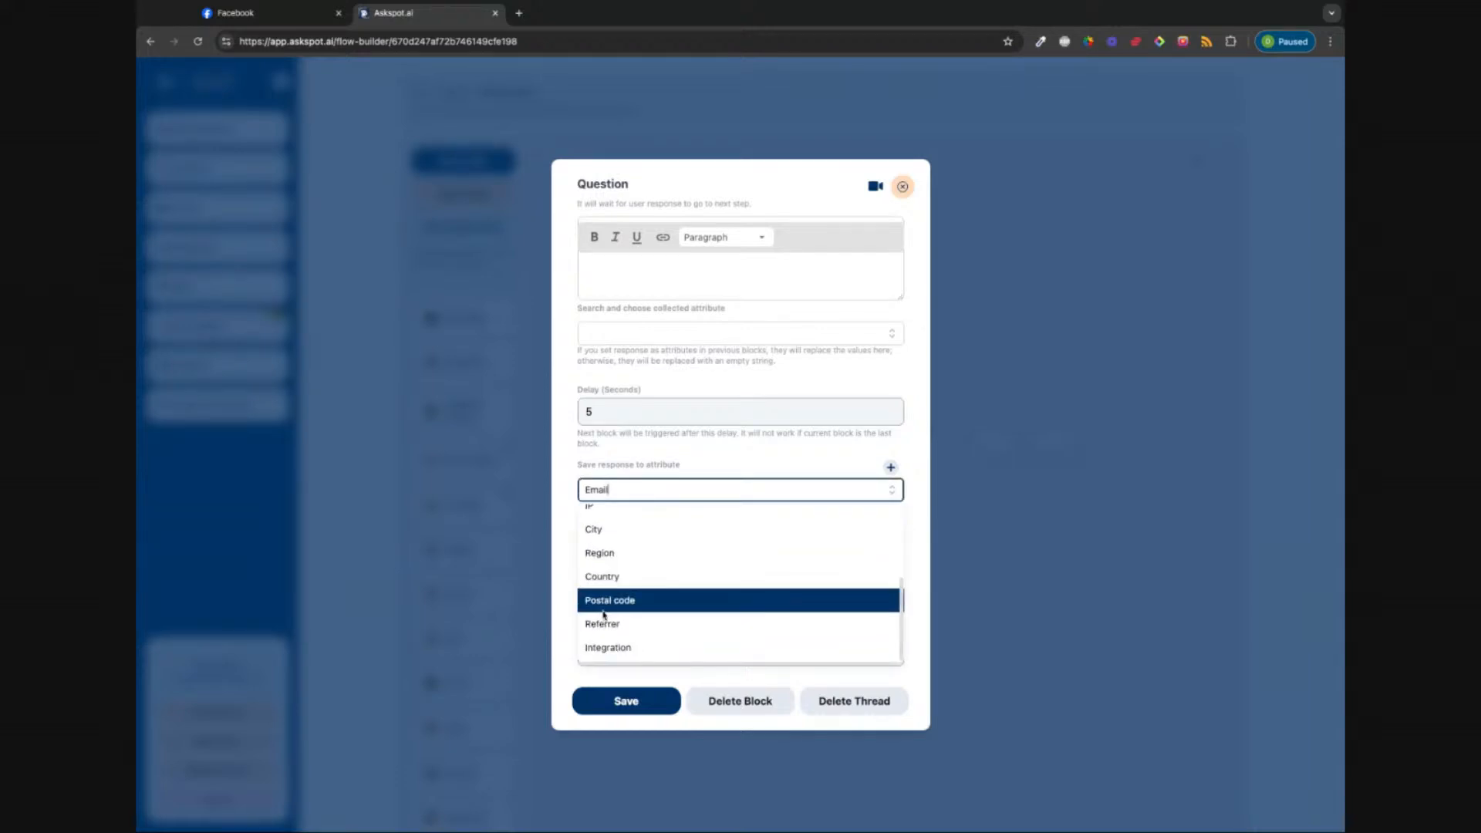
scroll(621, 610, up, 3)
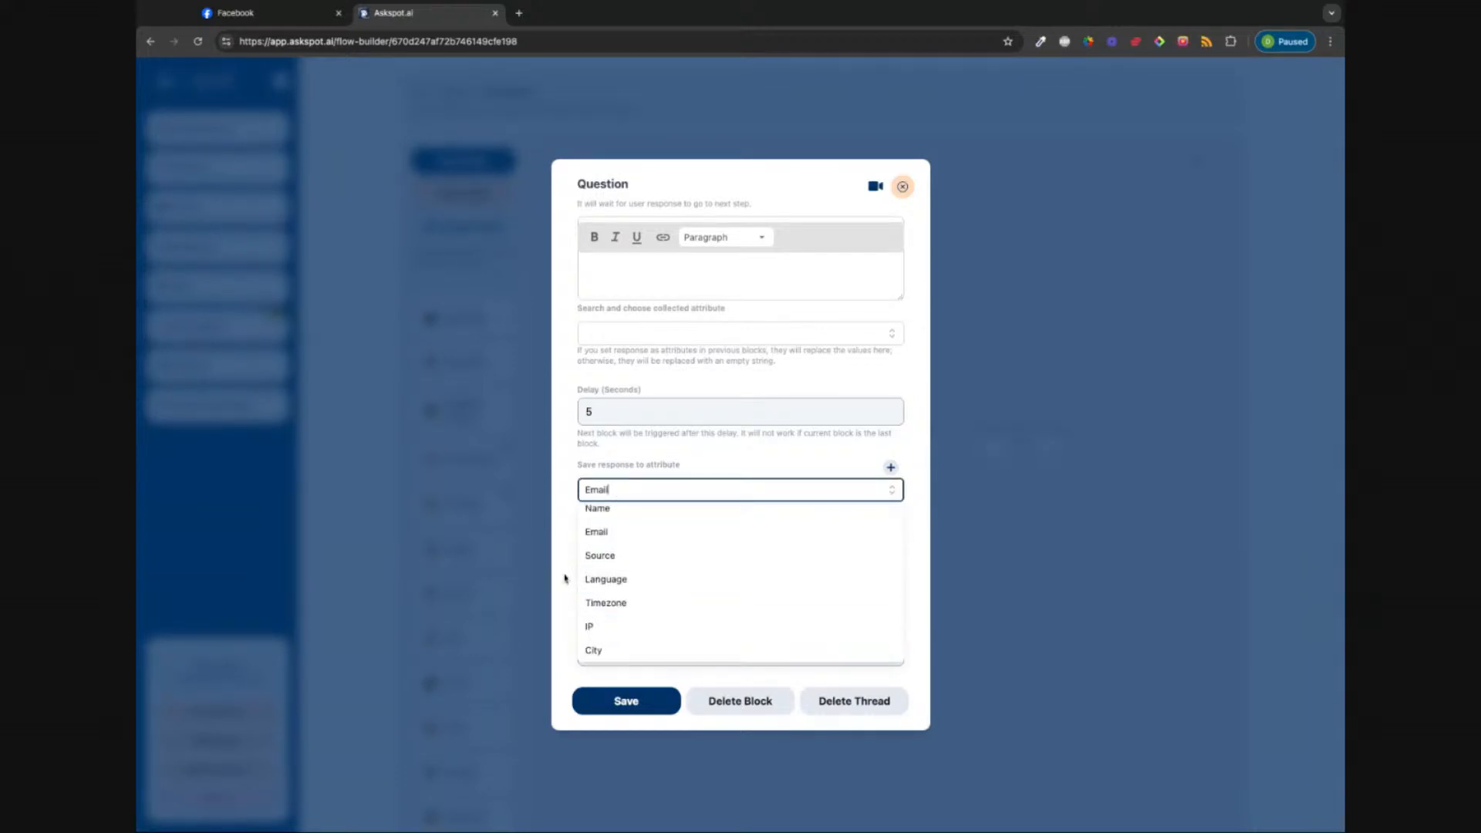
click(774, 464)
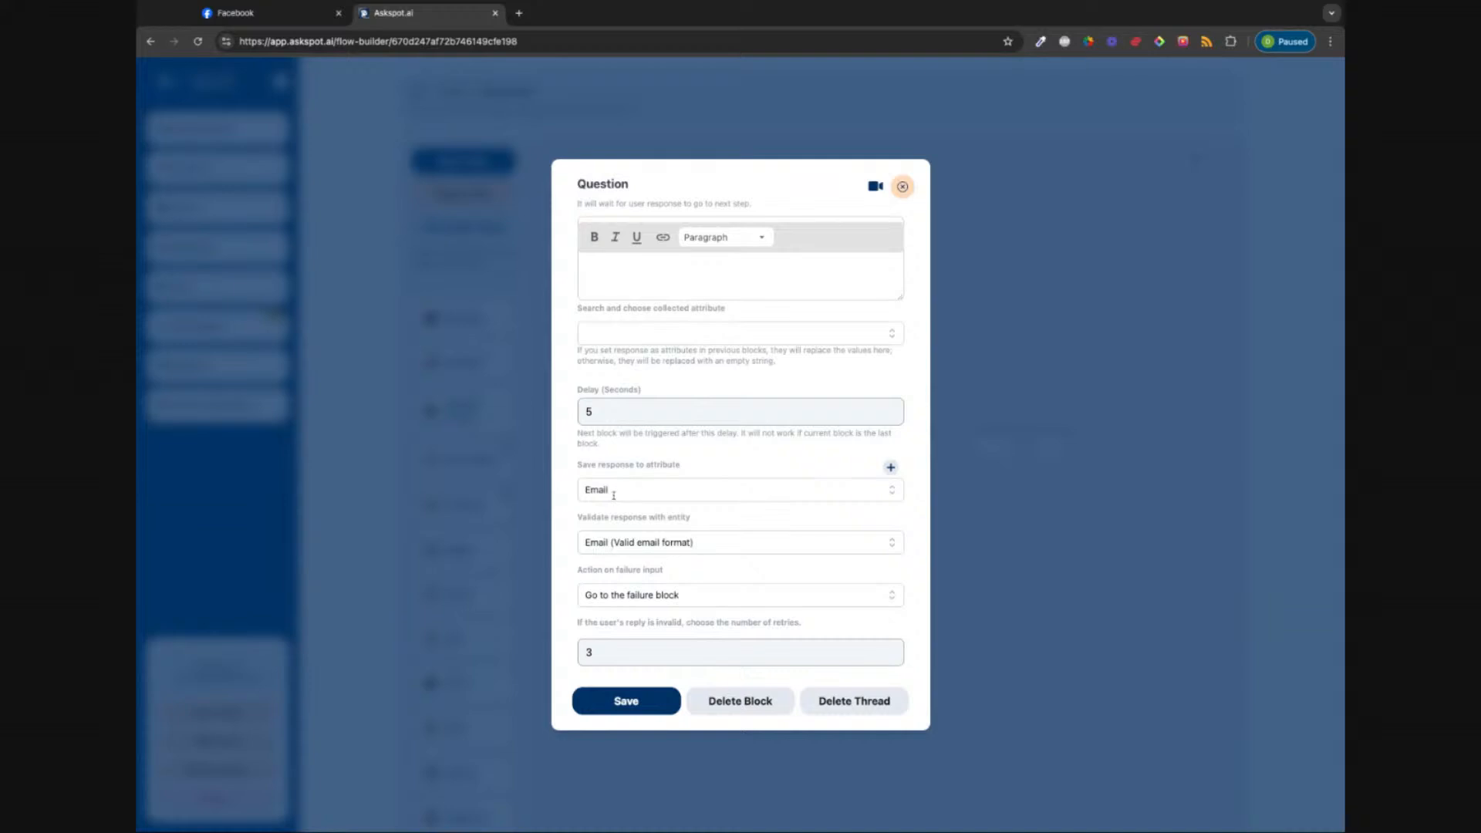
Step: Add a custom attribute labelled 'Custom Email' with the Email validation type
click(891, 469)
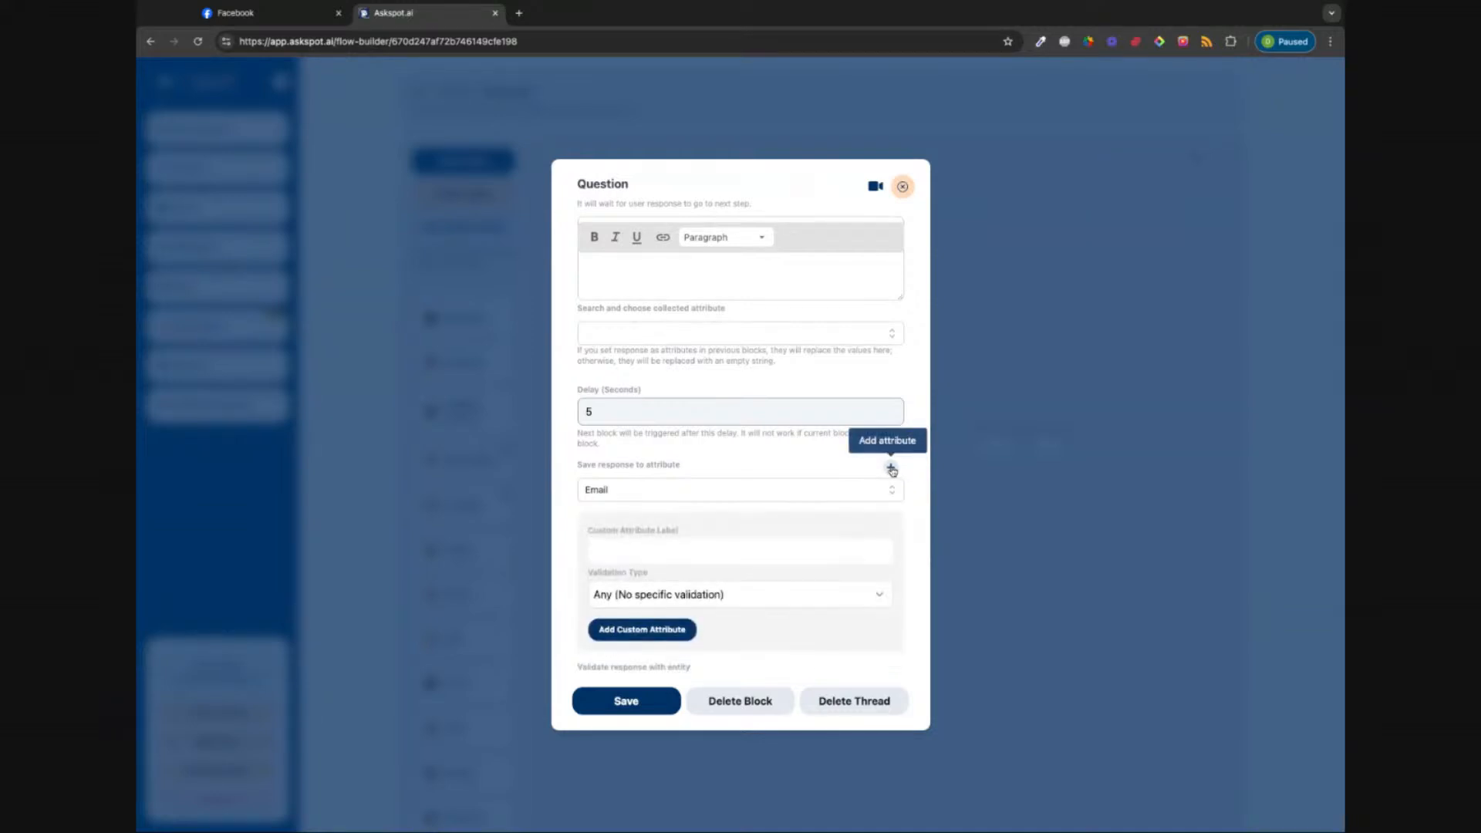
scroll(717, 486, down, 2)
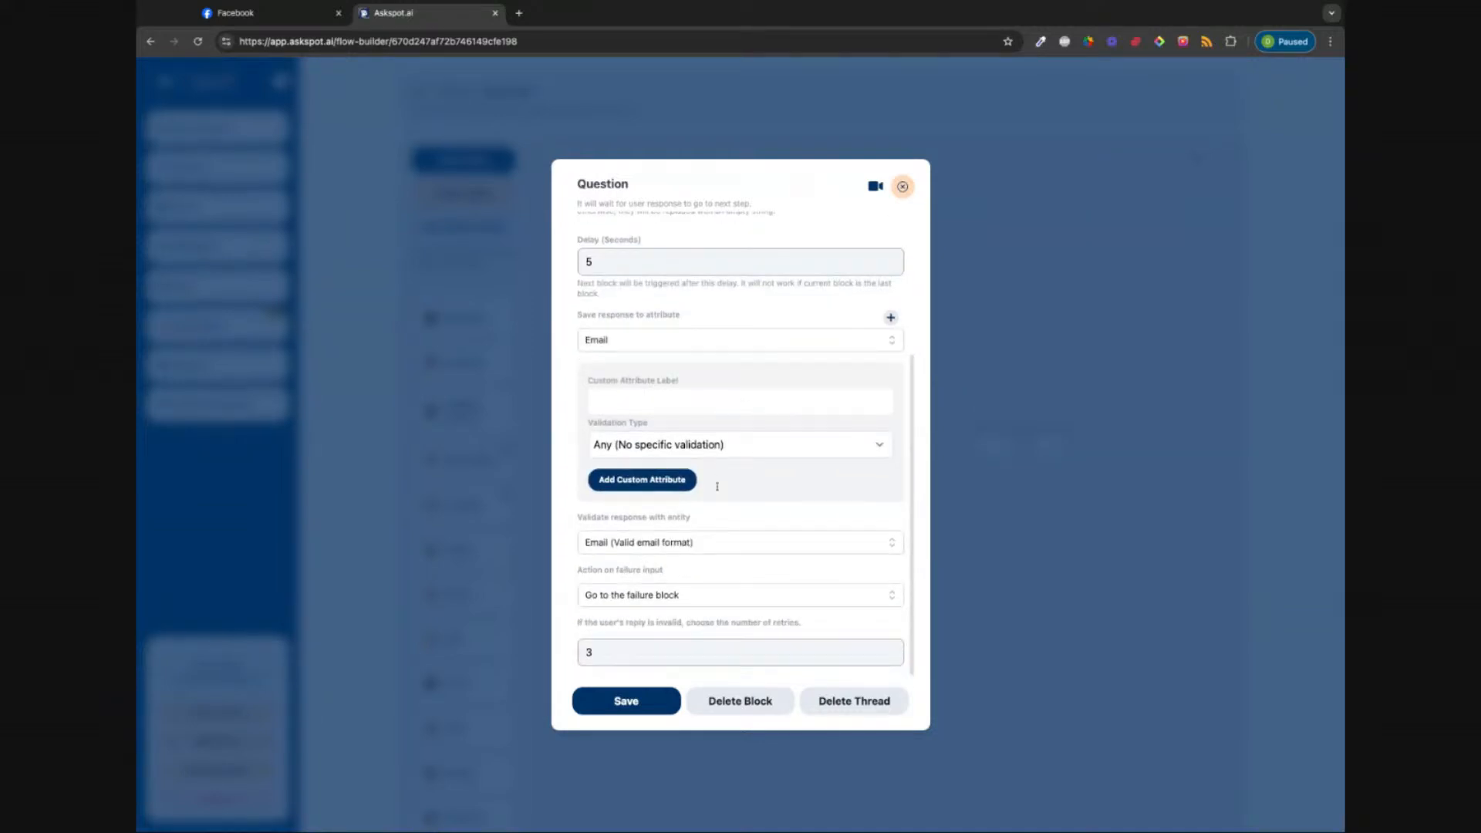
click(637, 403)
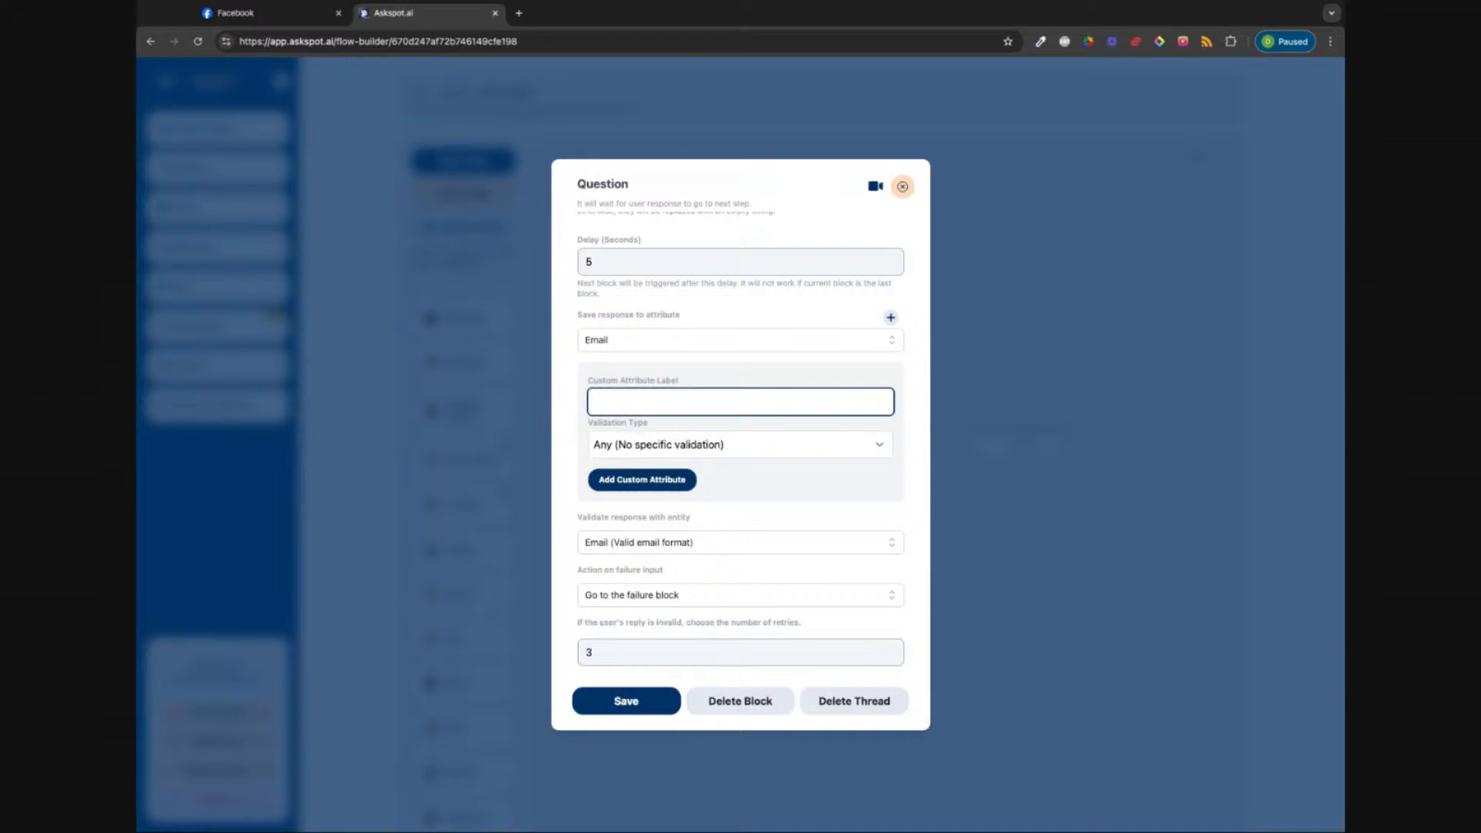
text(Custom Email)
click(778, 494)
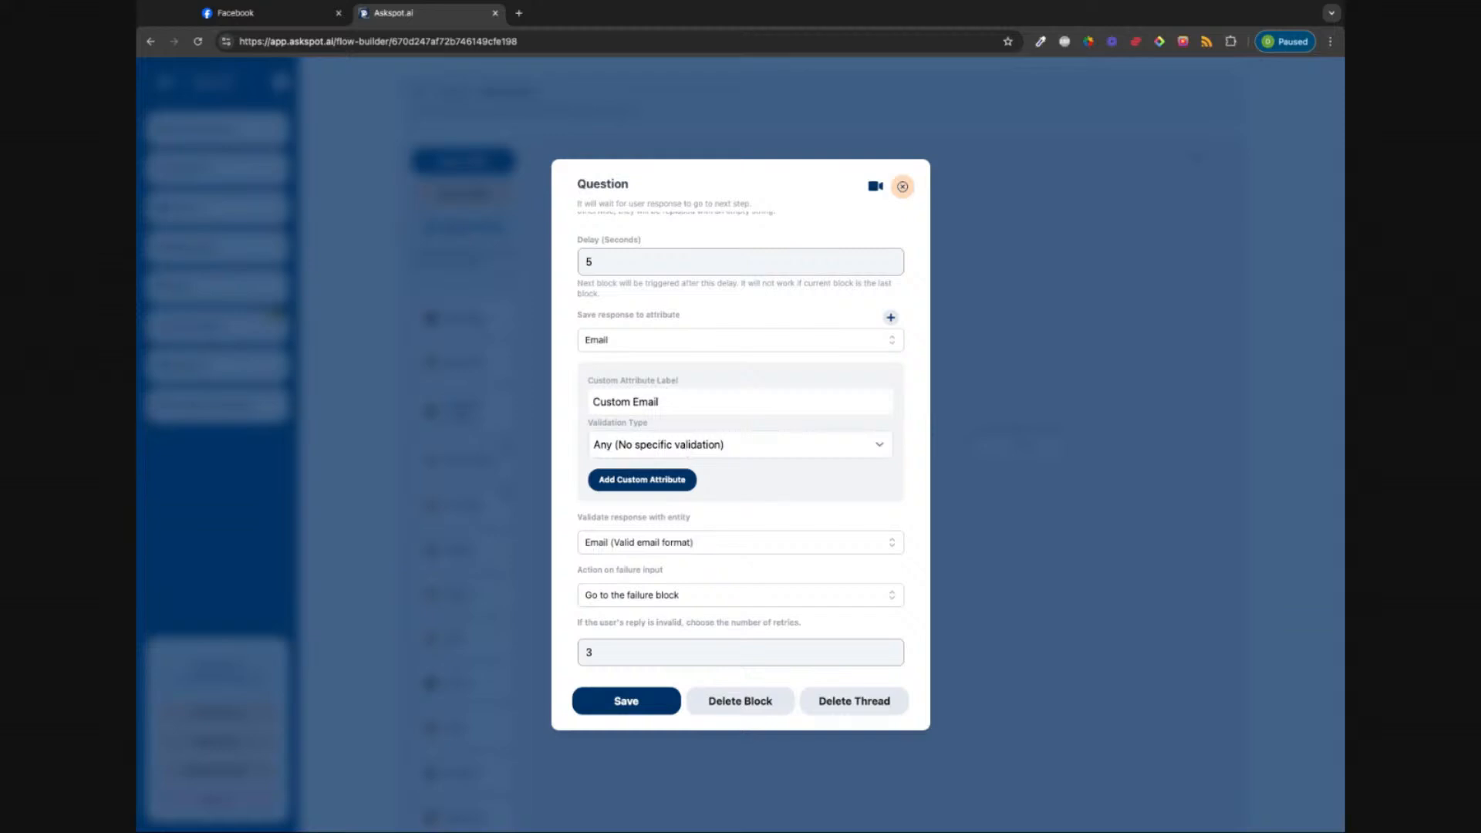
click(881, 452)
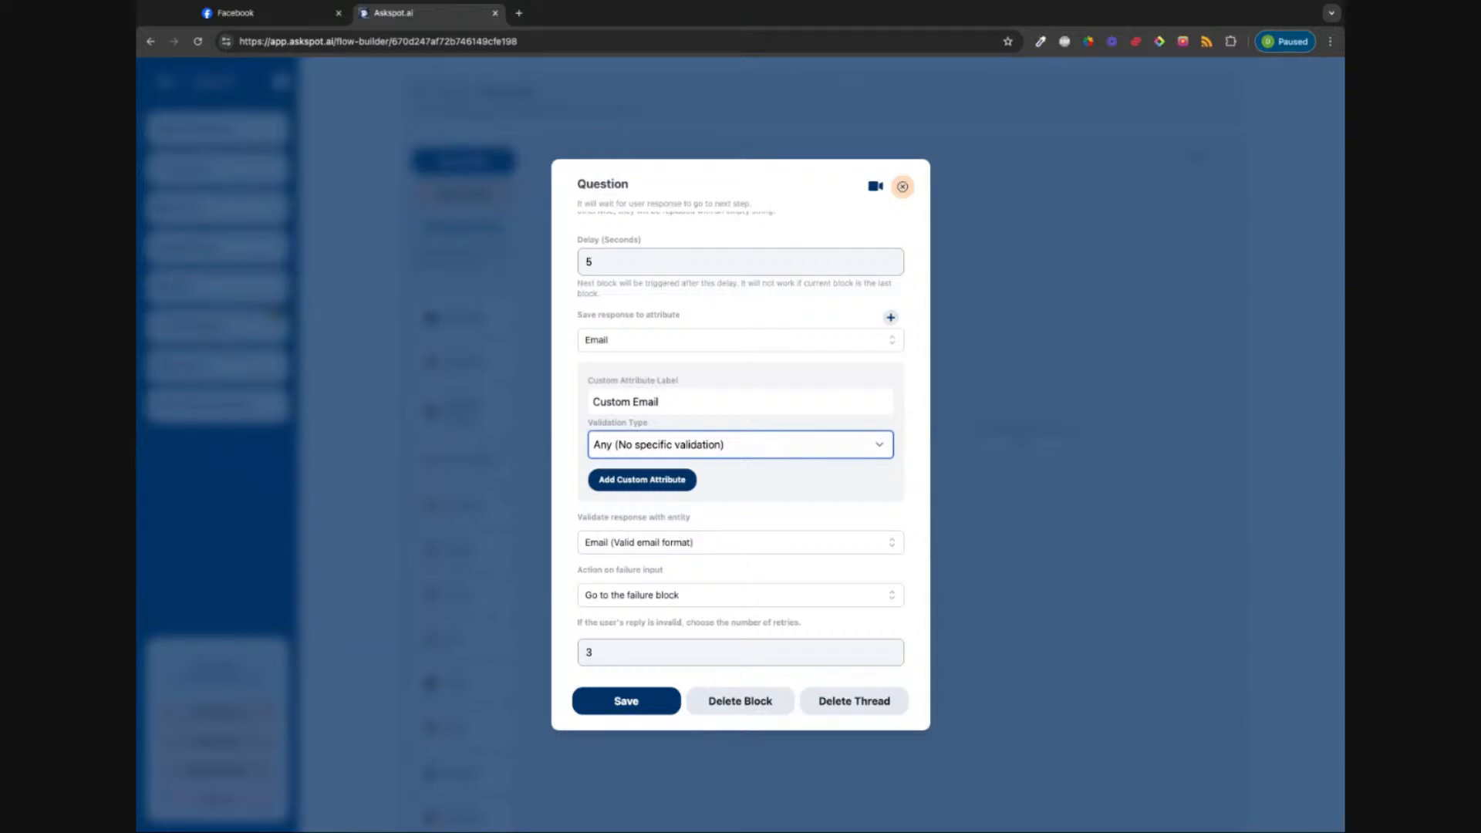
click(658, 482)
click(766, 493)
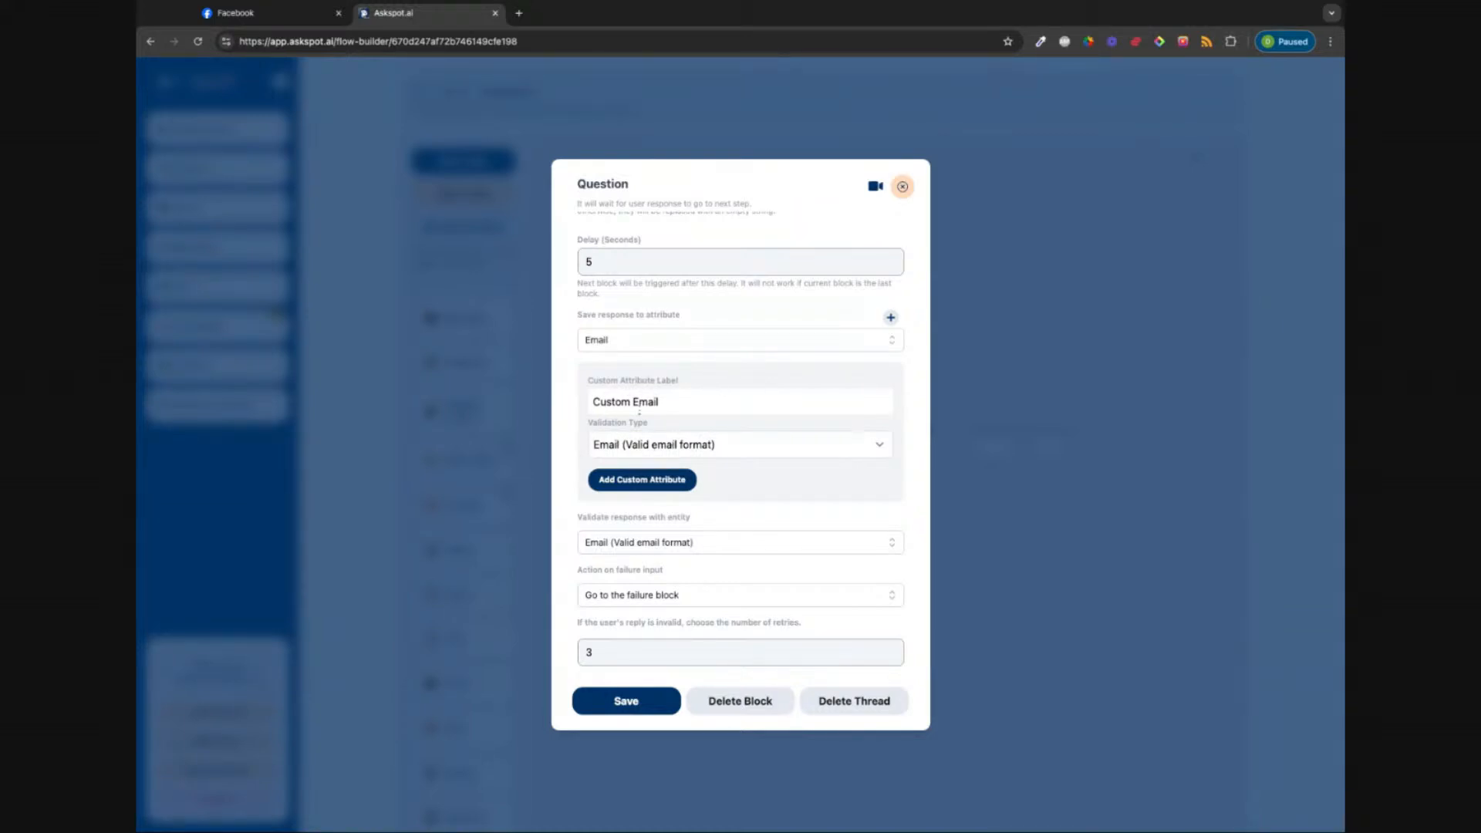
click(685, 402)
triple_click(685, 402)
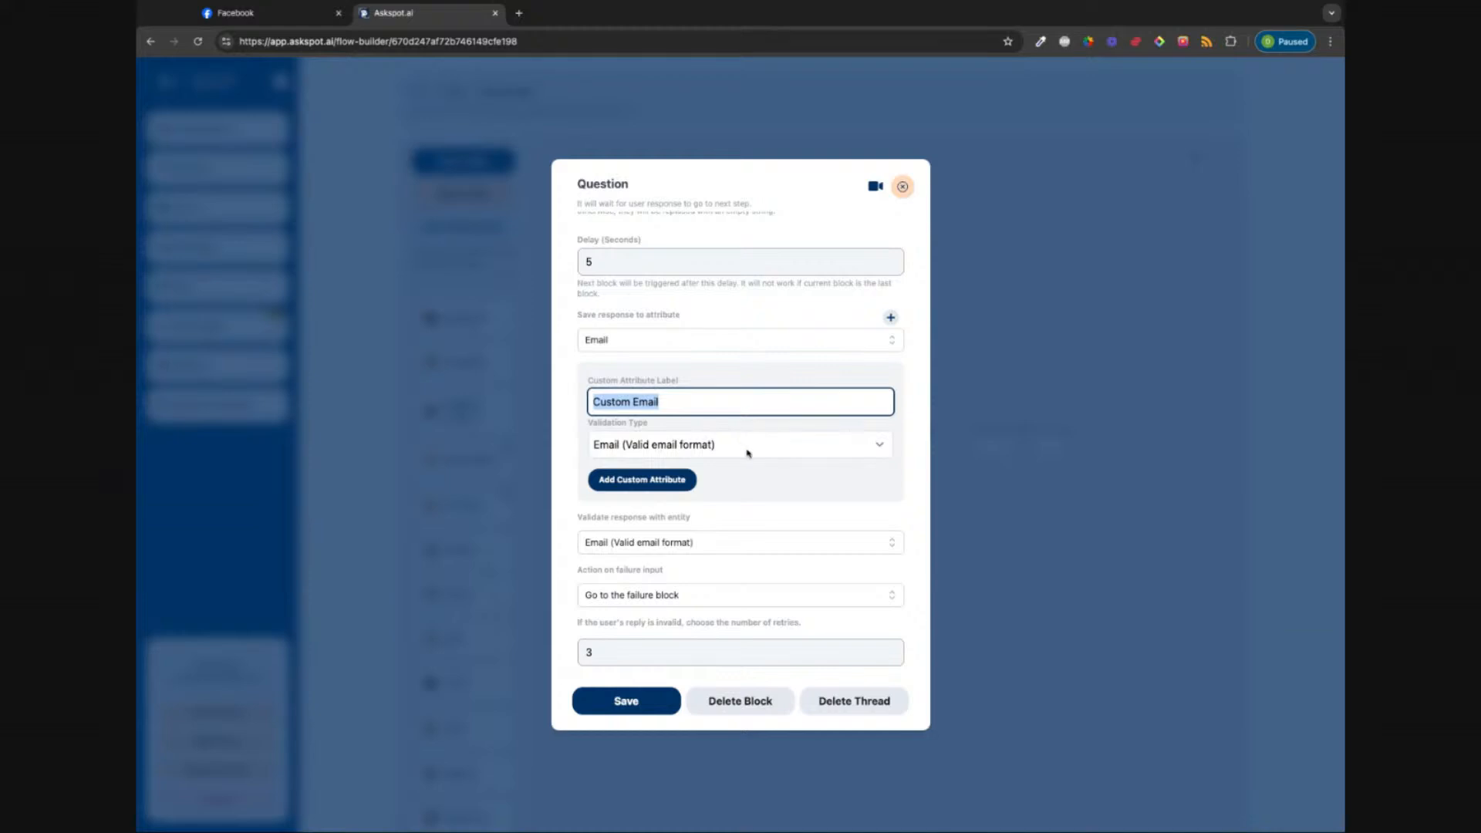
click(632, 481)
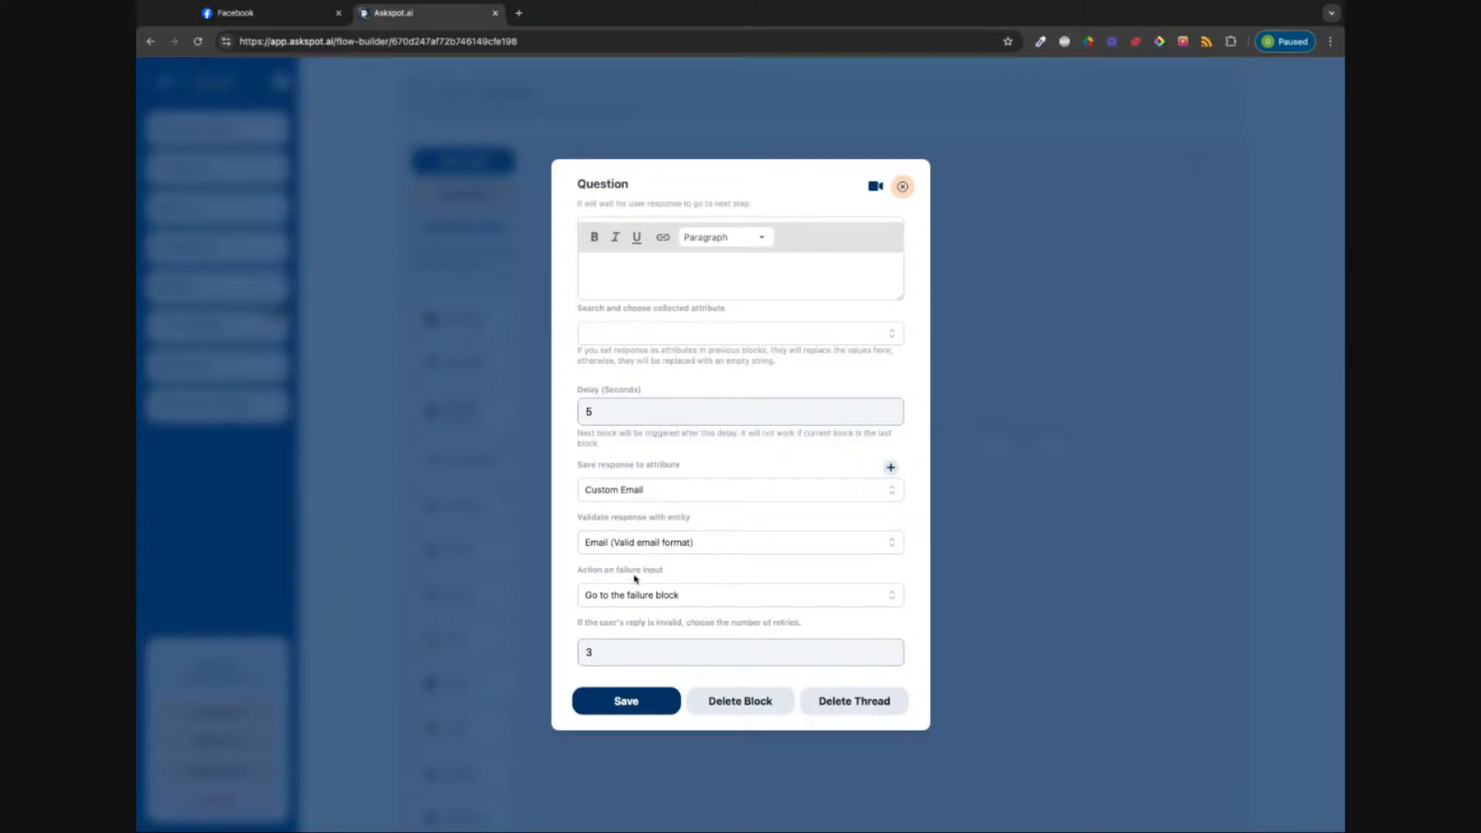
Step: Keep invalid replies going to the failure block after 3 retries and save the Question block
click(882, 597)
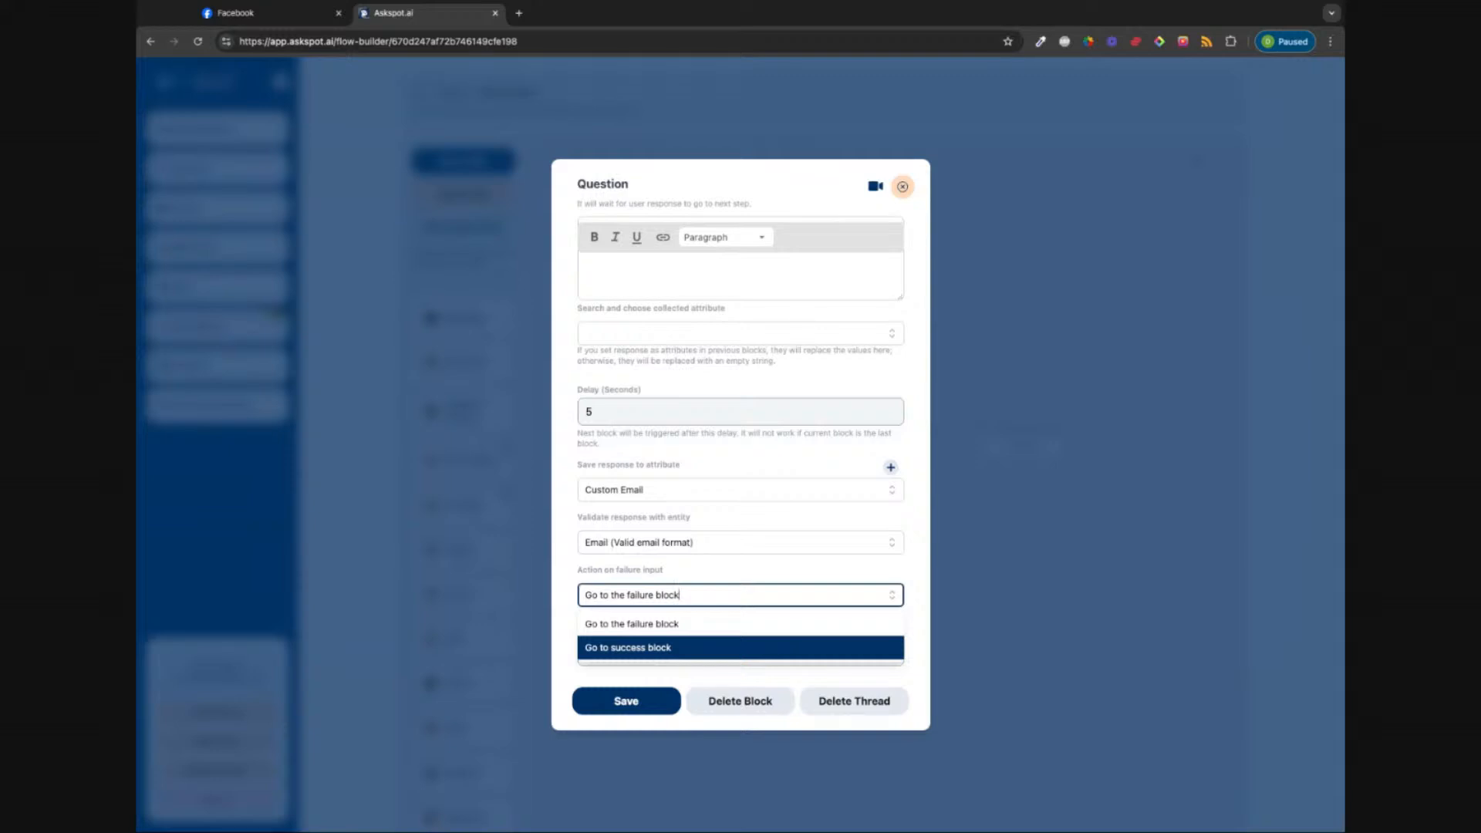
click(637, 623)
click(623, 652)
double_click(623, 652)
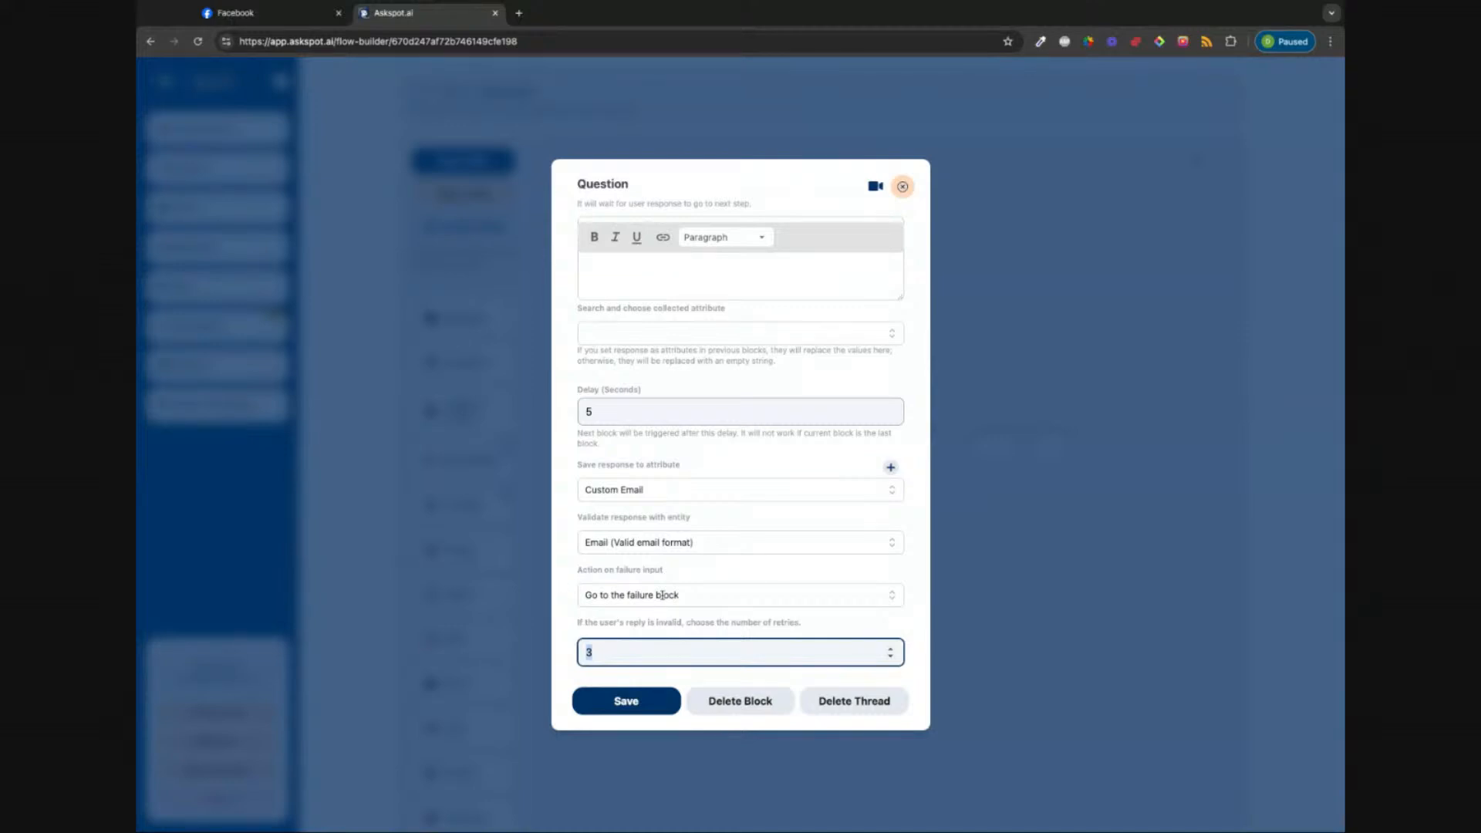
click(705, 595)
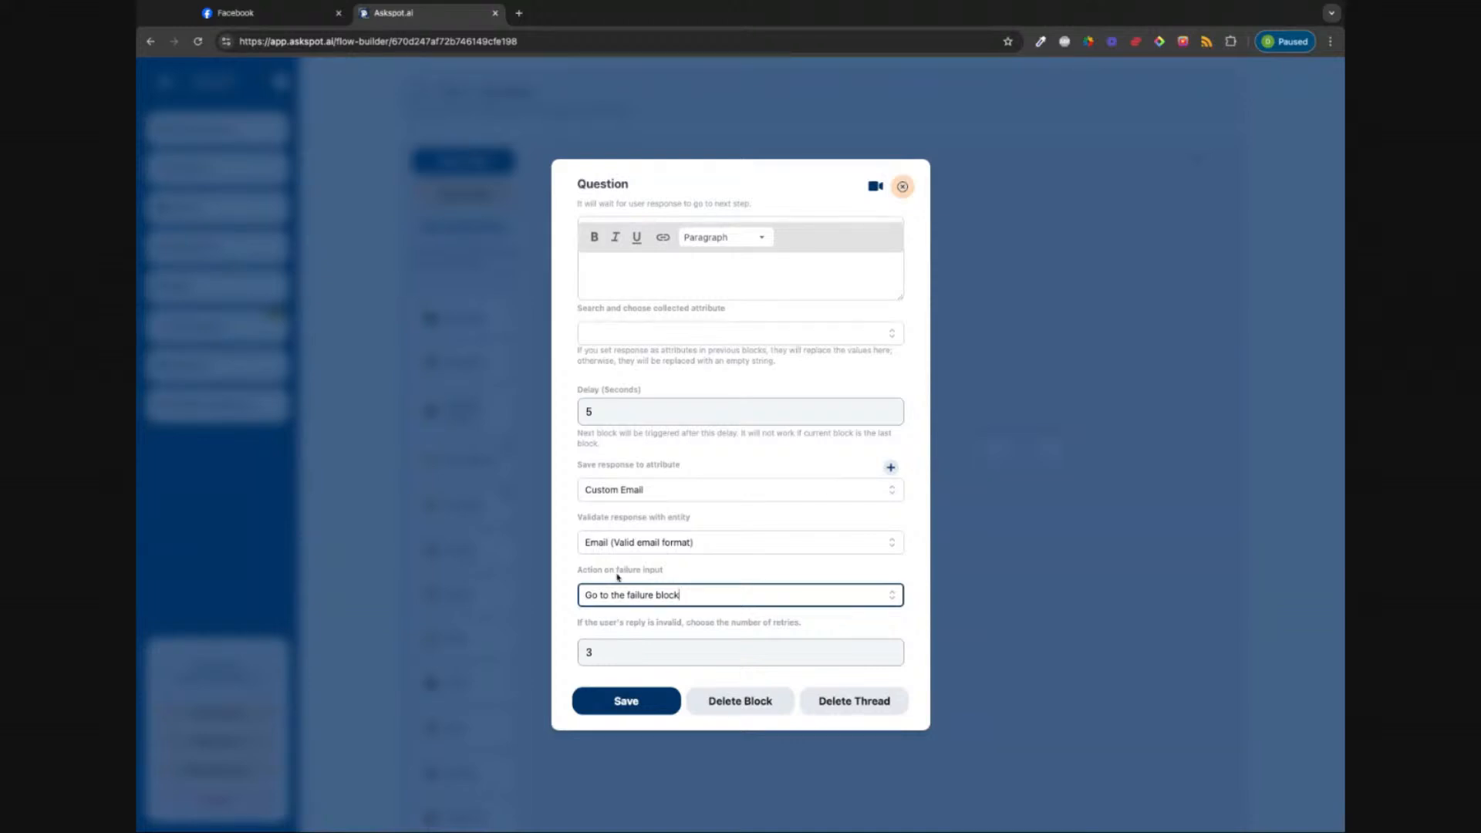
click(629, 702)
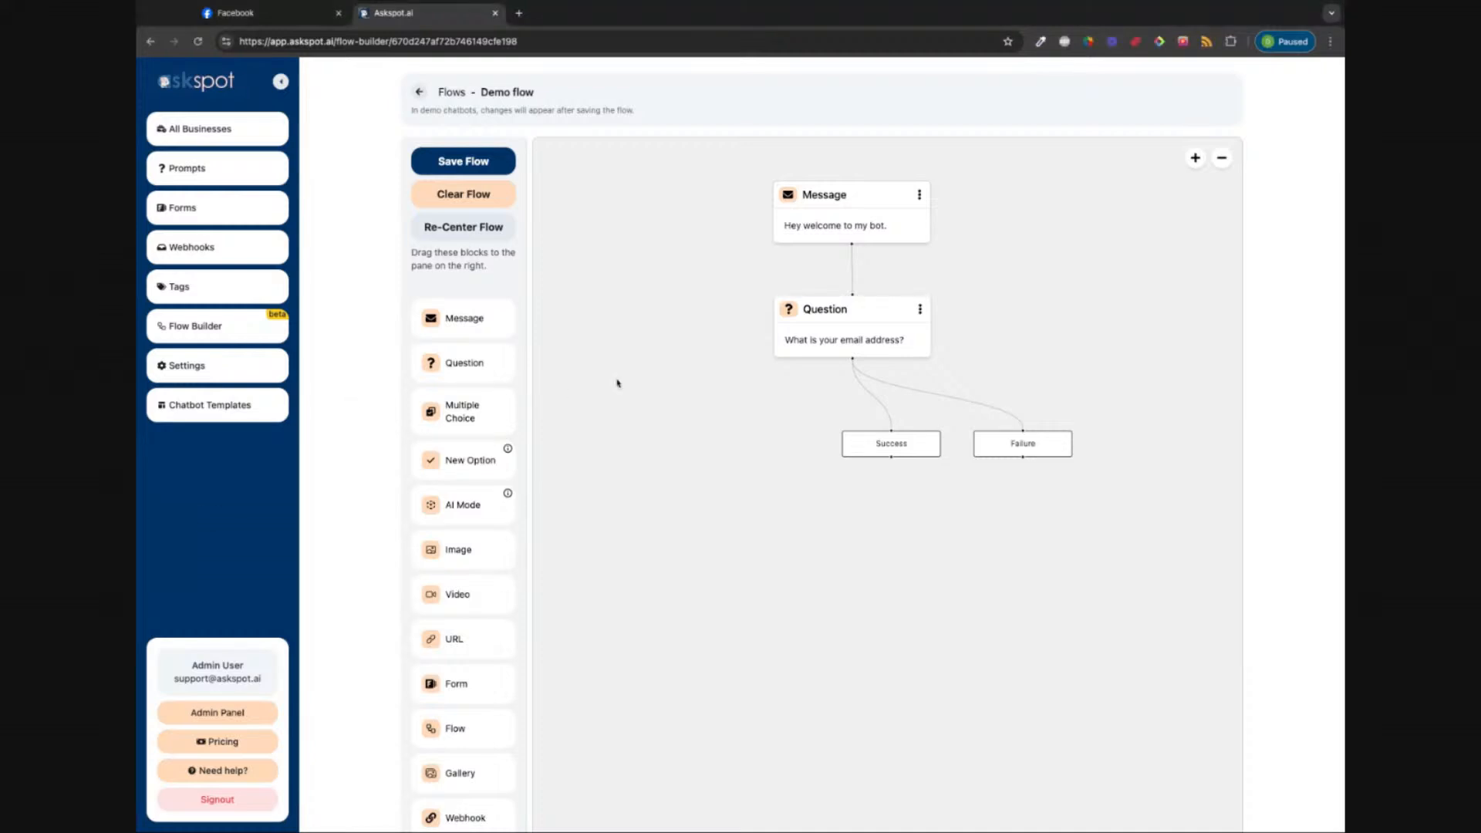
Step: Level the Success and Failure nodes and place an AI Mode block directly beneath Failure
drag(897, 446, 766, 410)
drag(1005, 435, 890, 397)
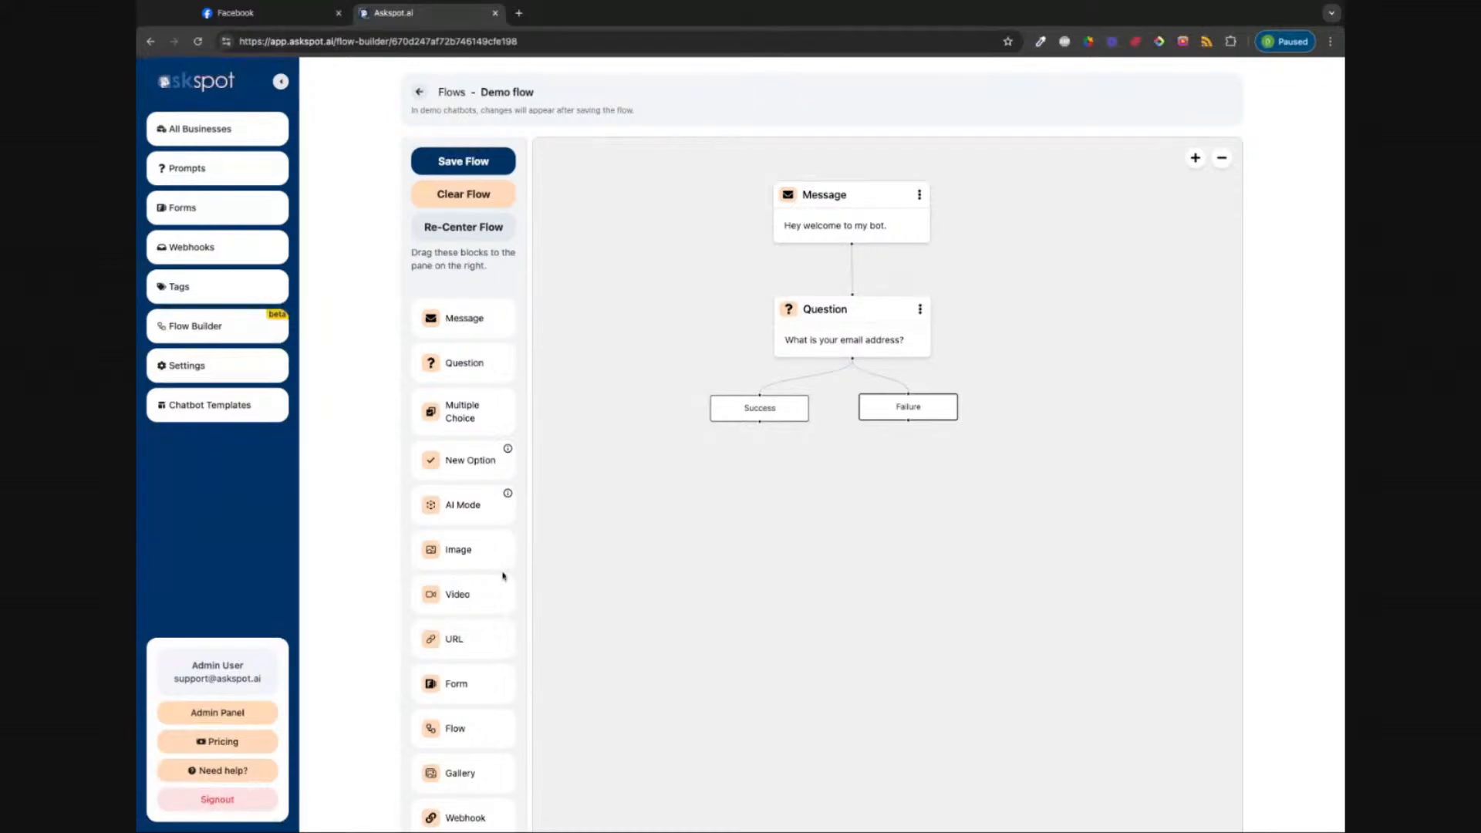
scroll(442, 577, down, 5)
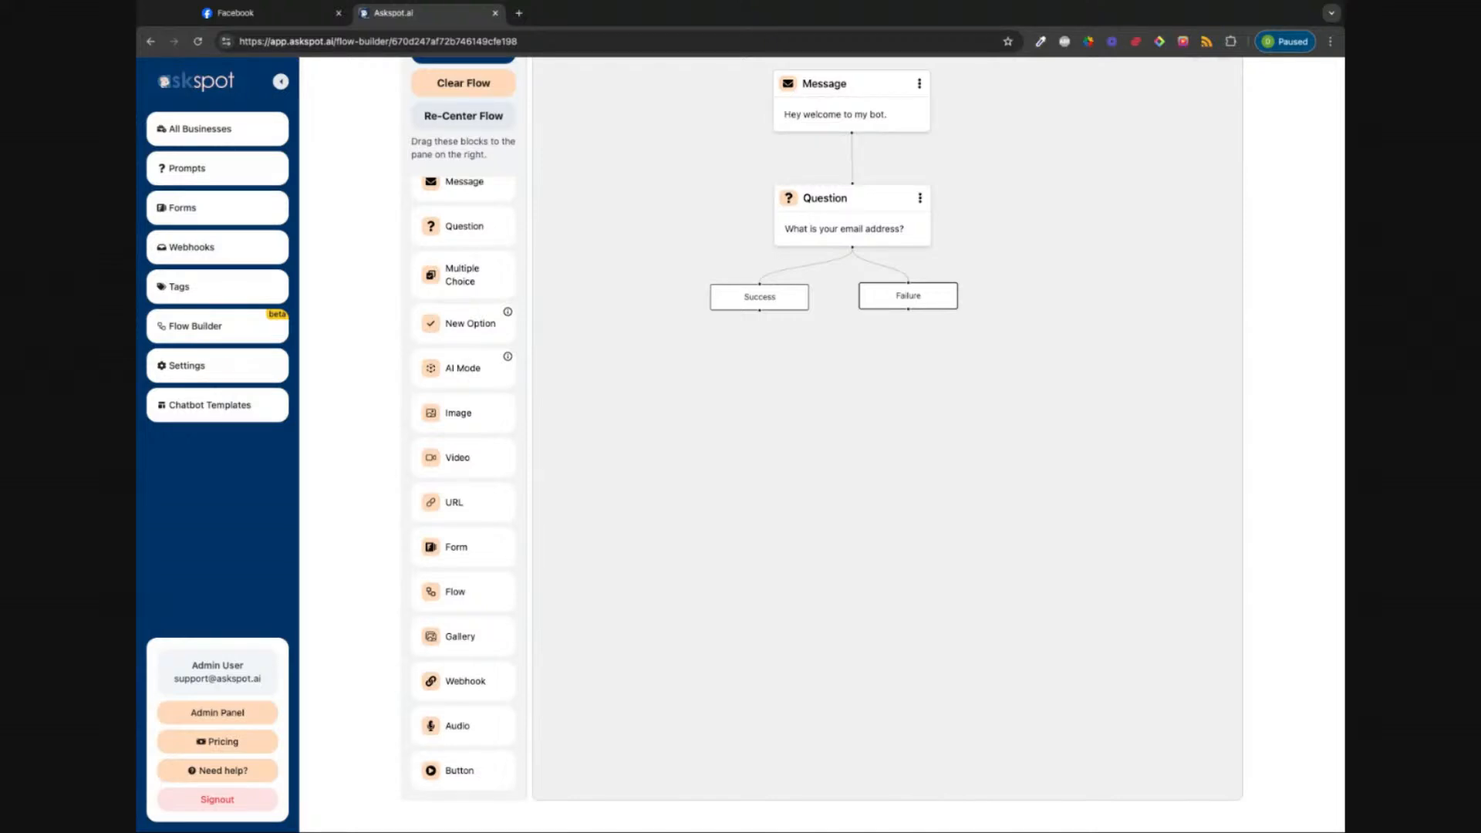
drag(463, 368, 905, 392)
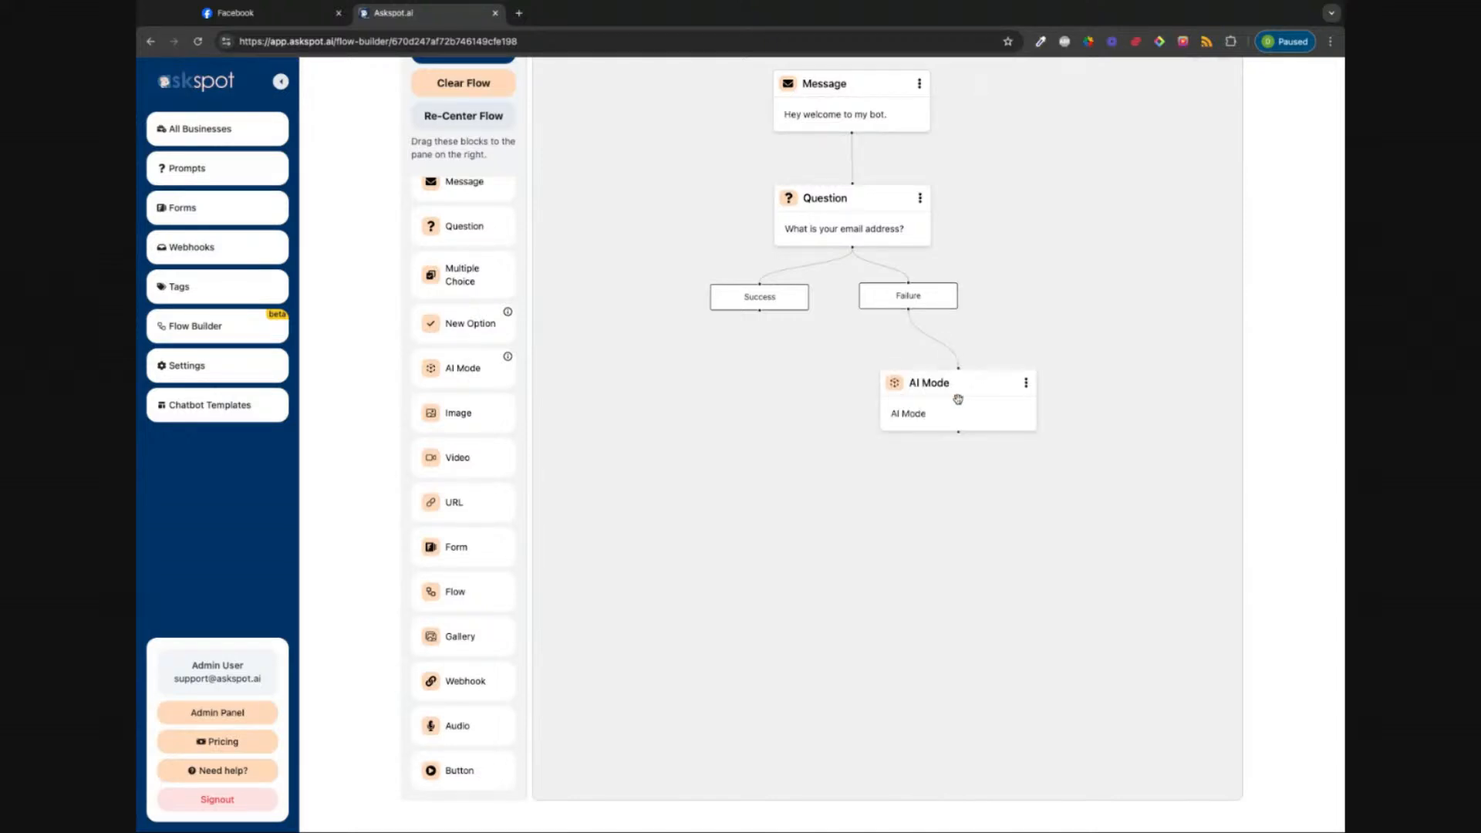
drag(959, 400, 983, 372)
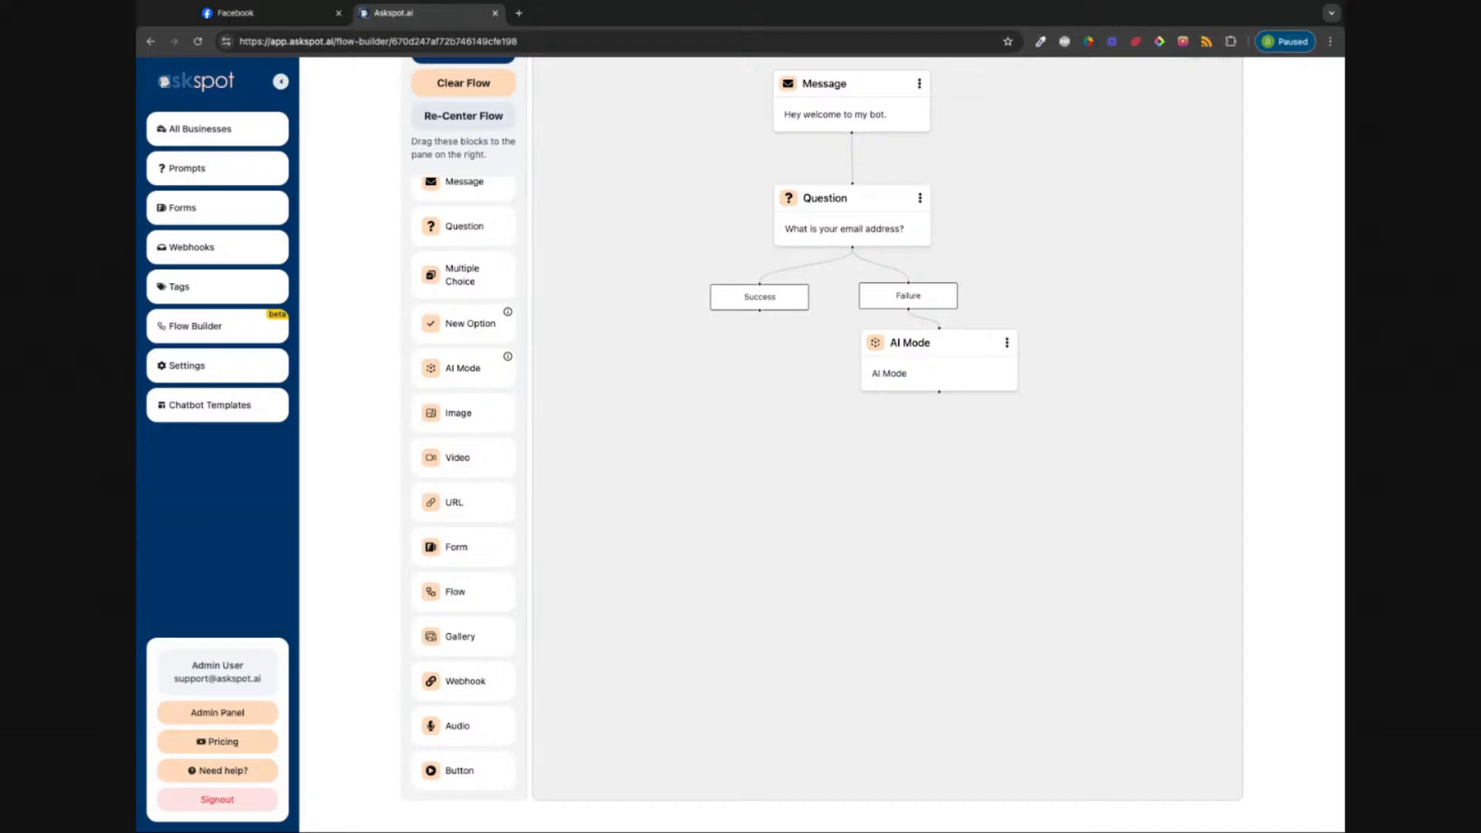
drag(934, 369, 901, 400)
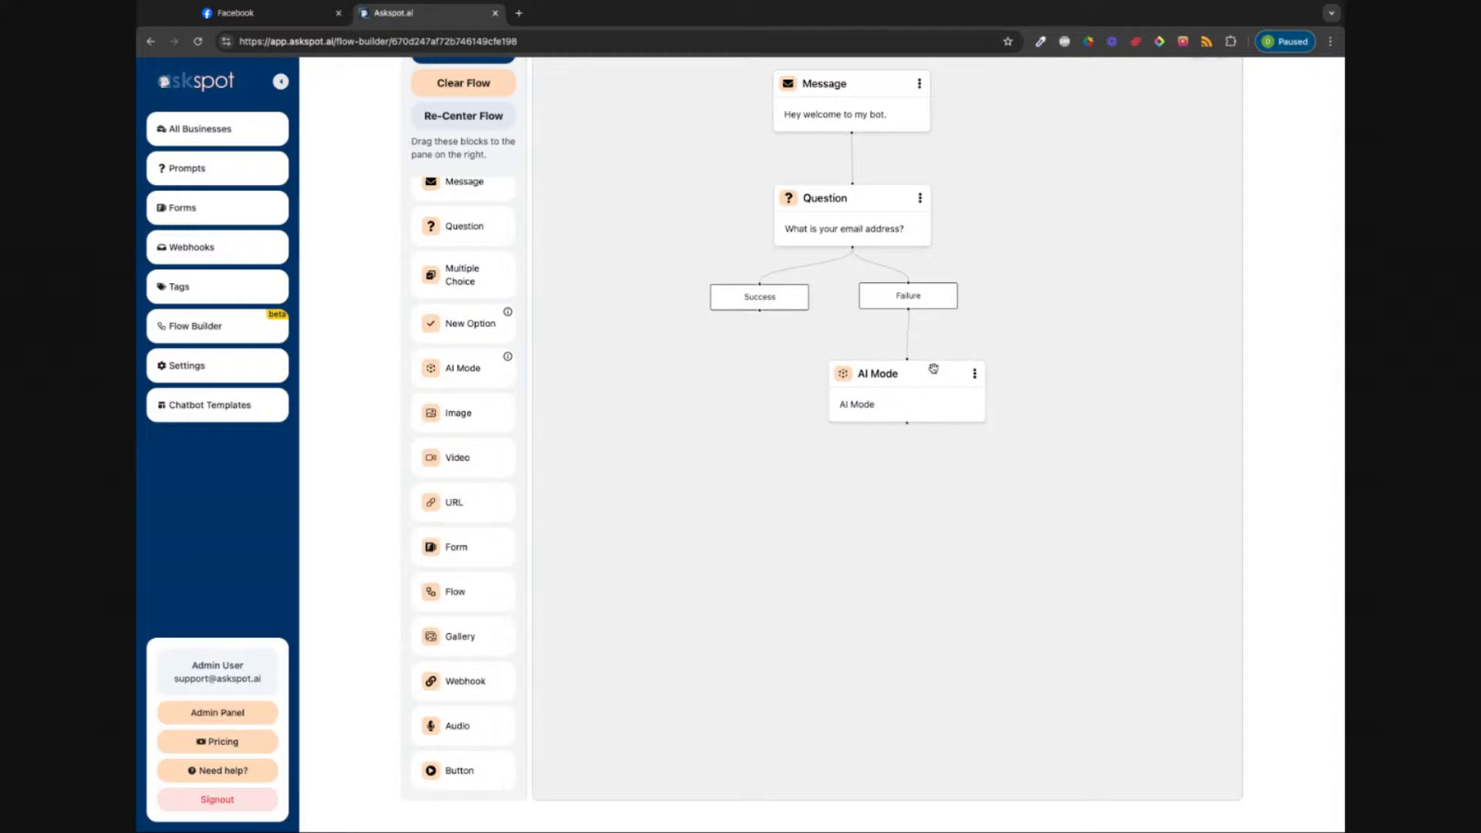
Step: Replace the AI Mode message with 'Ok it looks like you don't have an email address... further questions'
click(932, 372)
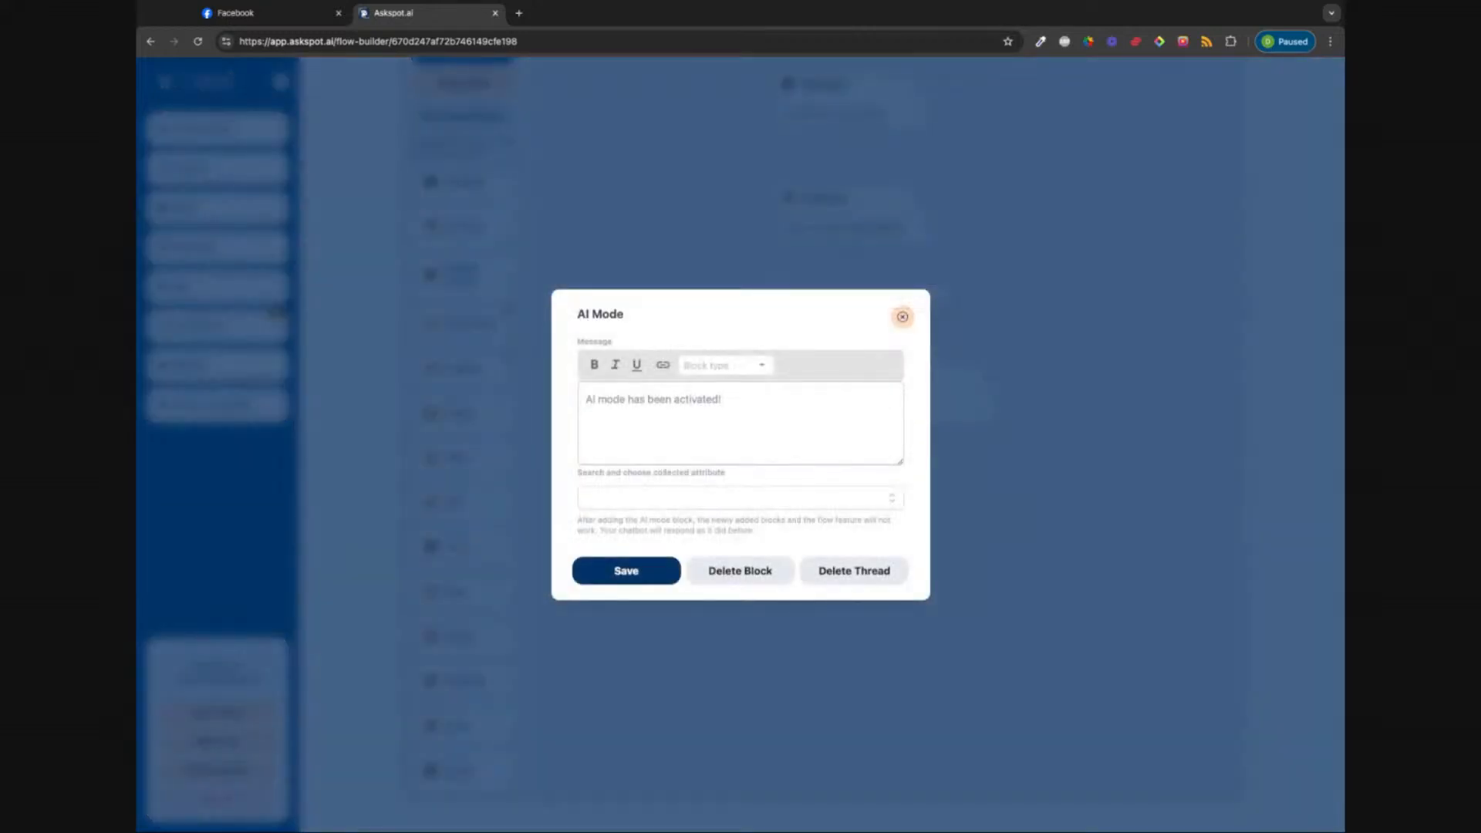
click(733, 407)
key(ctrl+a)
text(Ok )
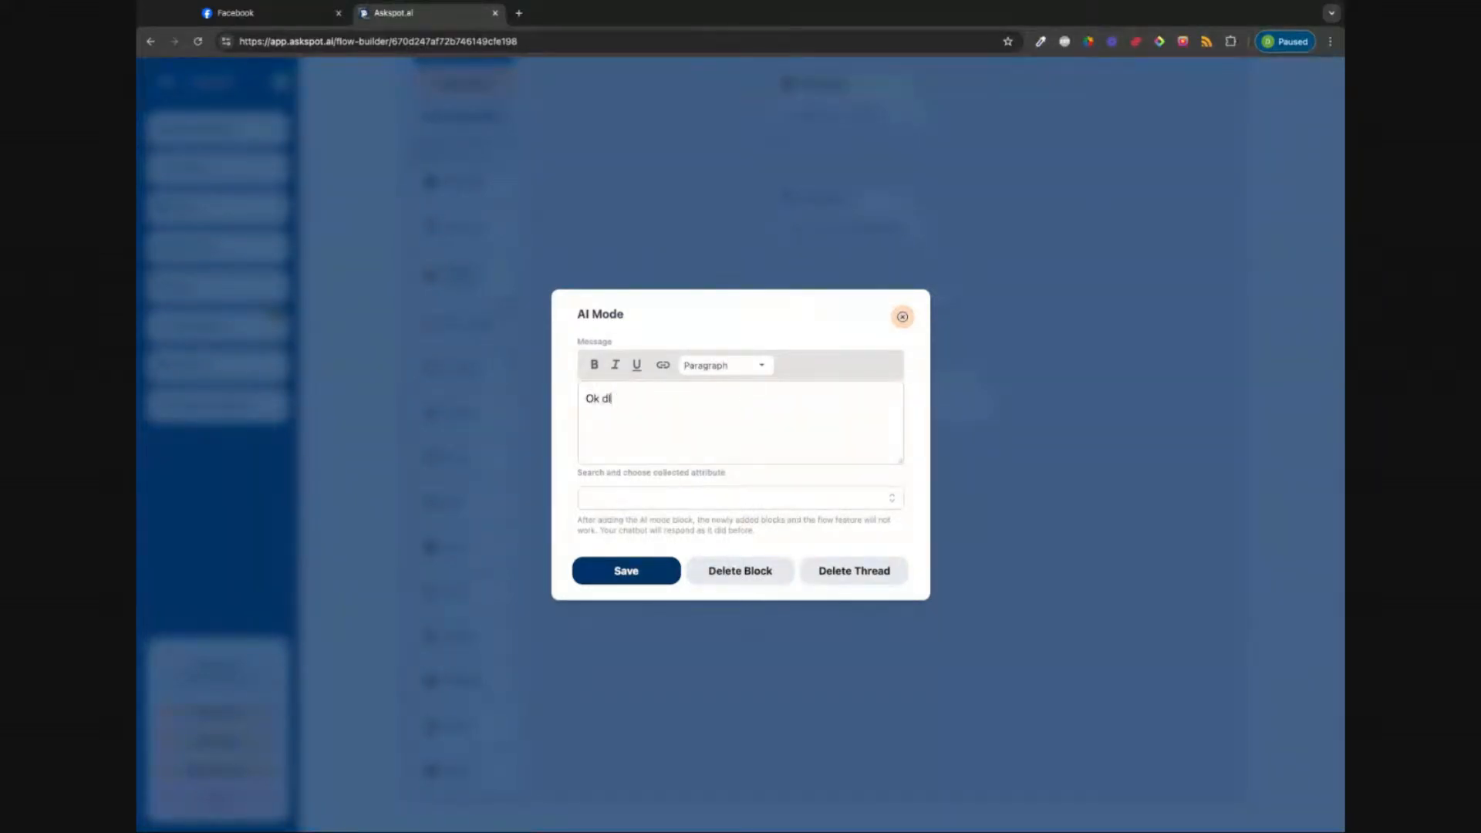
text(it looks like you don;t have an email a)
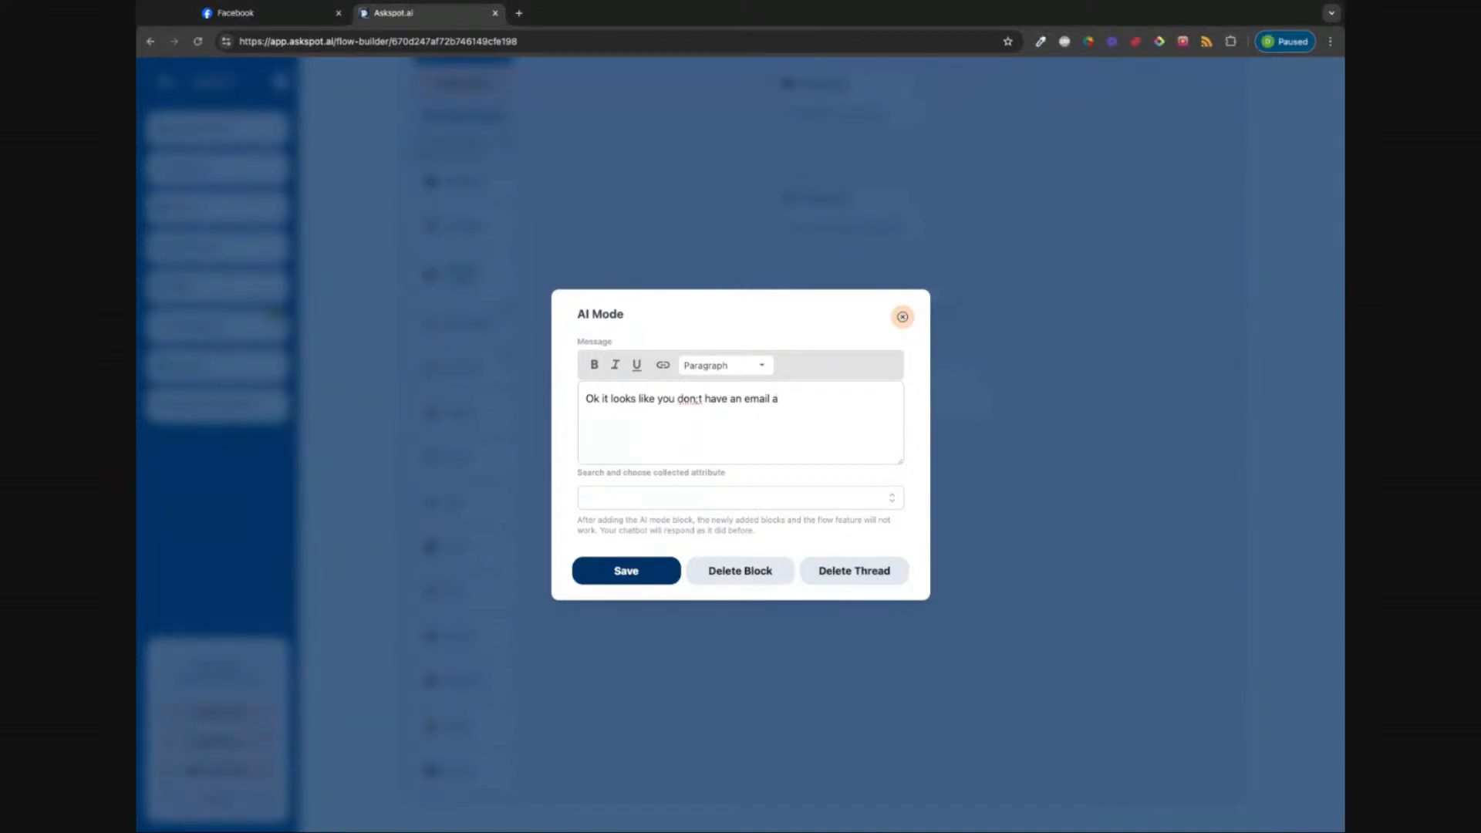
text(n emai)
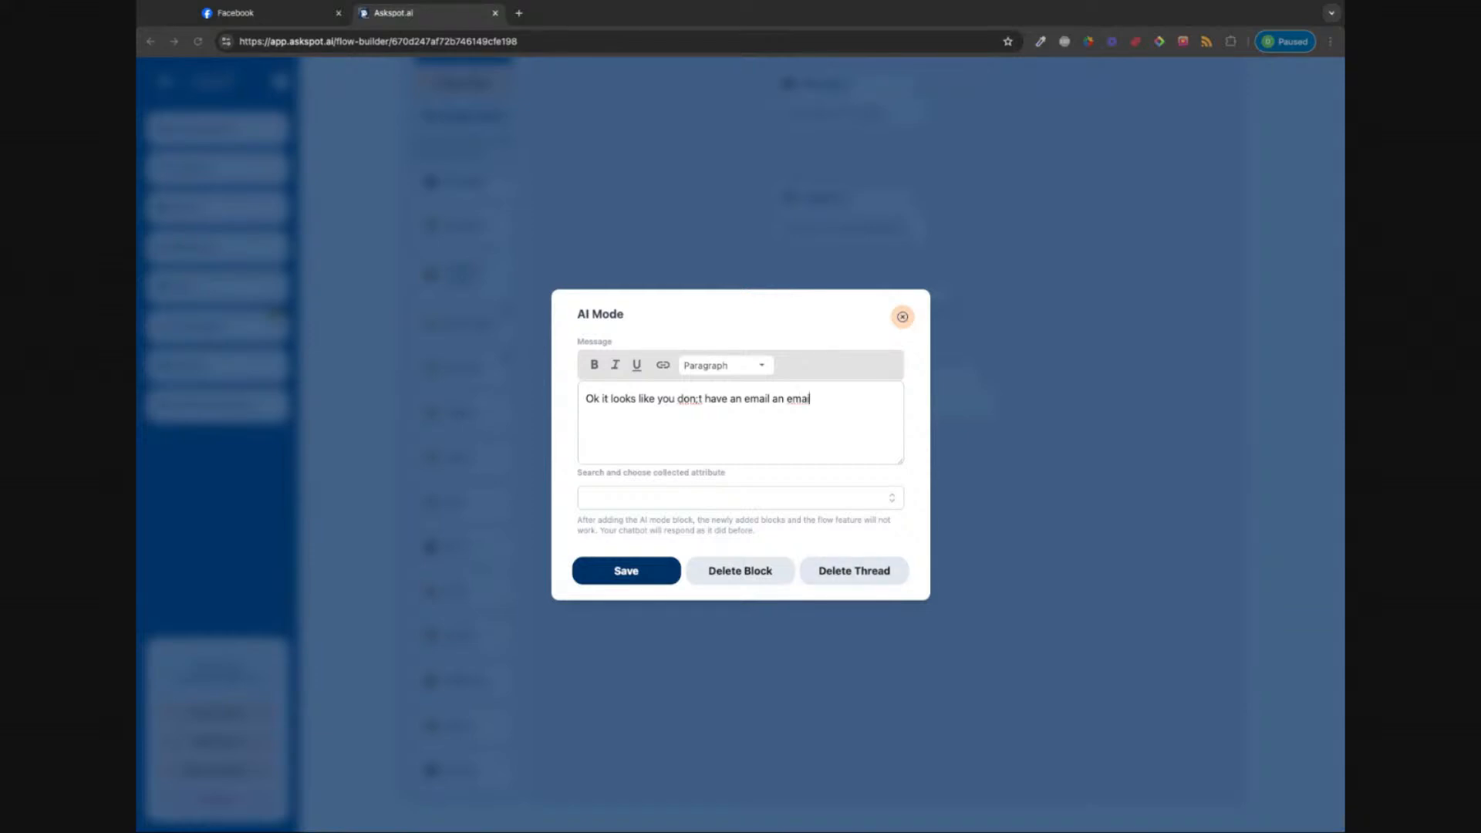
text(l a)
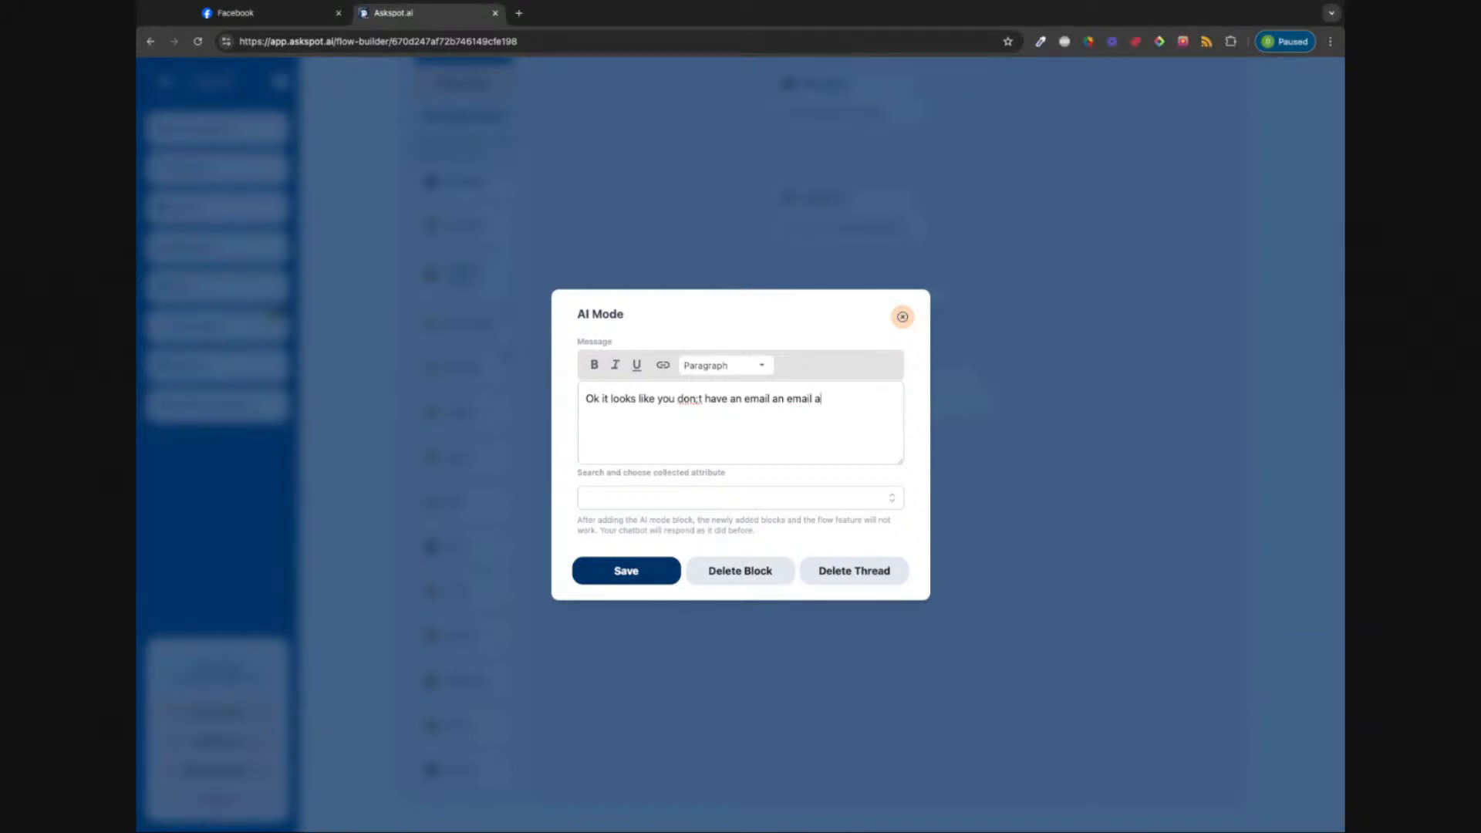
text(ddress. )
text(Lea)
text(t us know i)
text(f you have any )
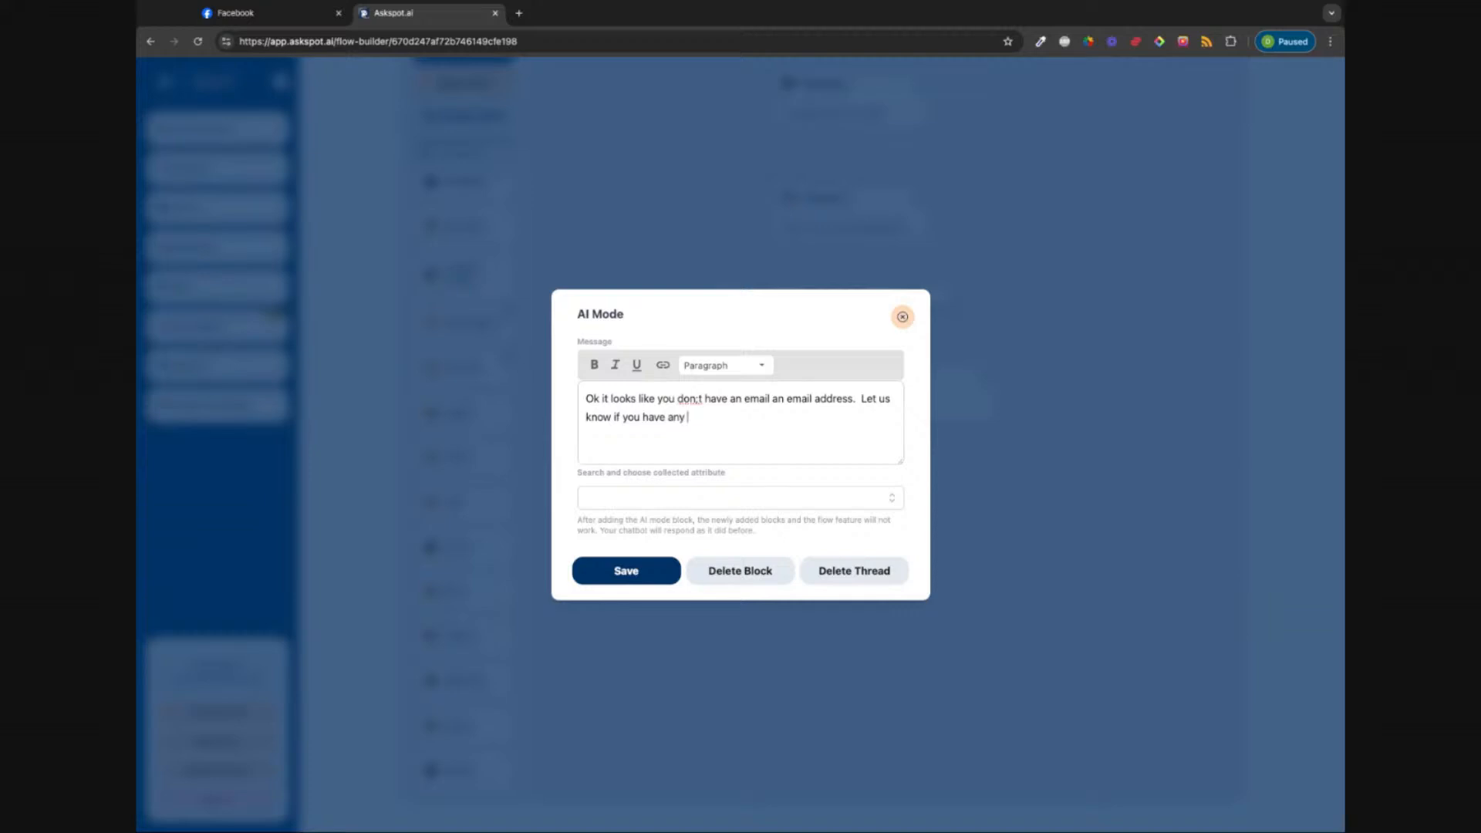
text(further questions)
click(699, 399)
Step: Pick Custom Email as the attribute, delete the inserted {{ custom_email }} placeholder, and save
click(894, 506)
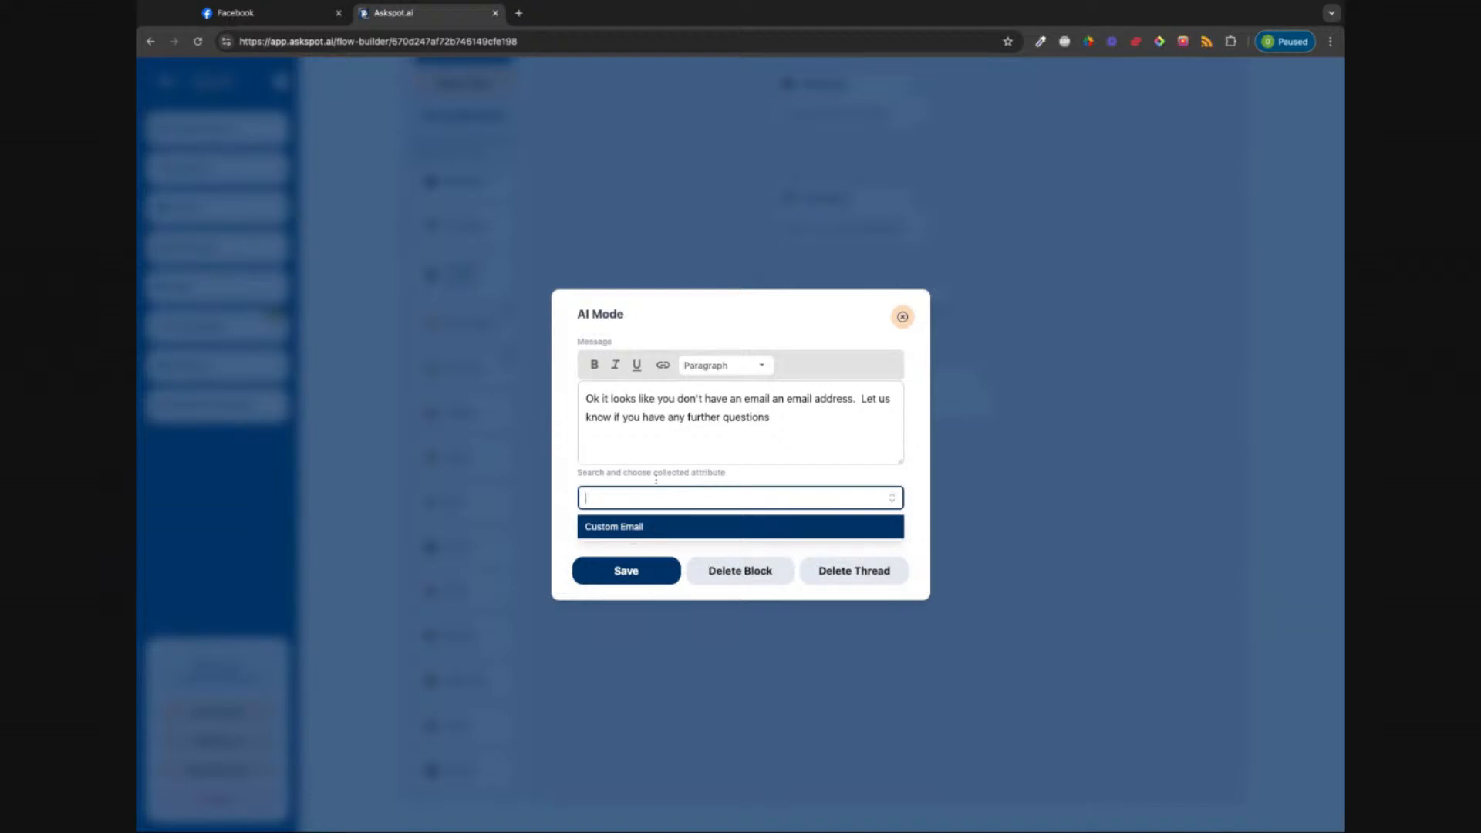
click(777, 419)
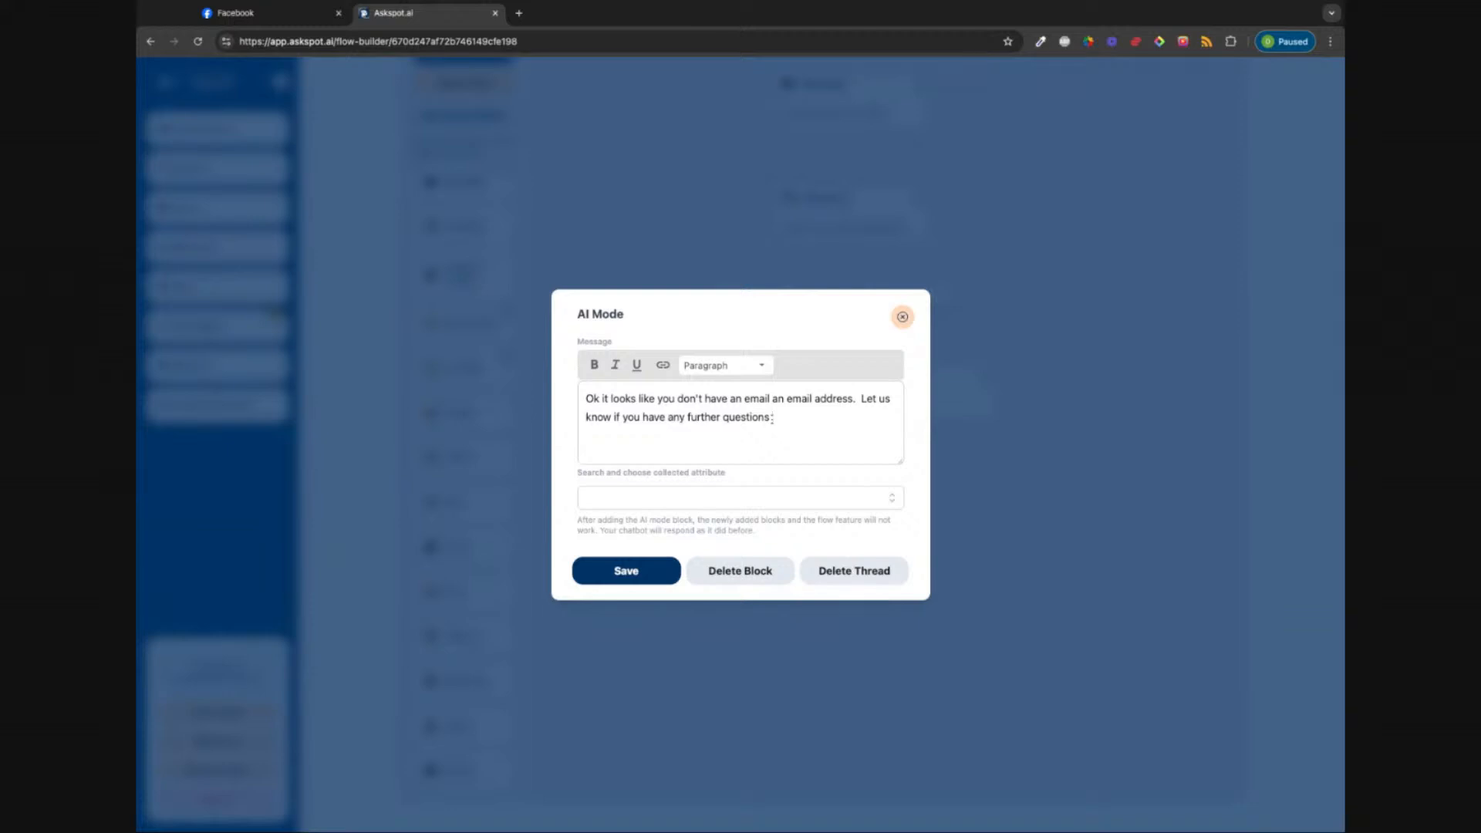
click(845, 494)
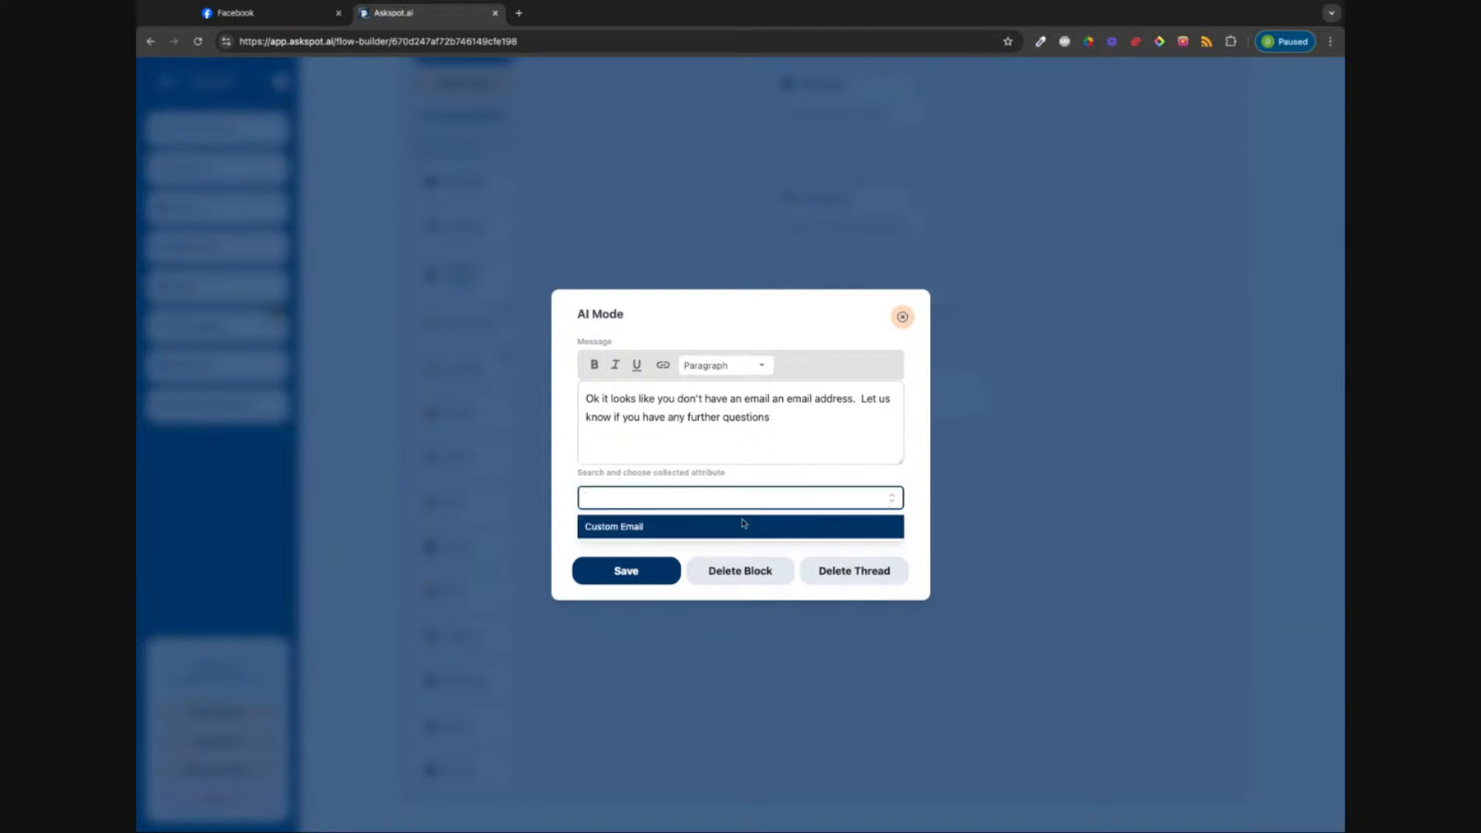
click(629, 530)
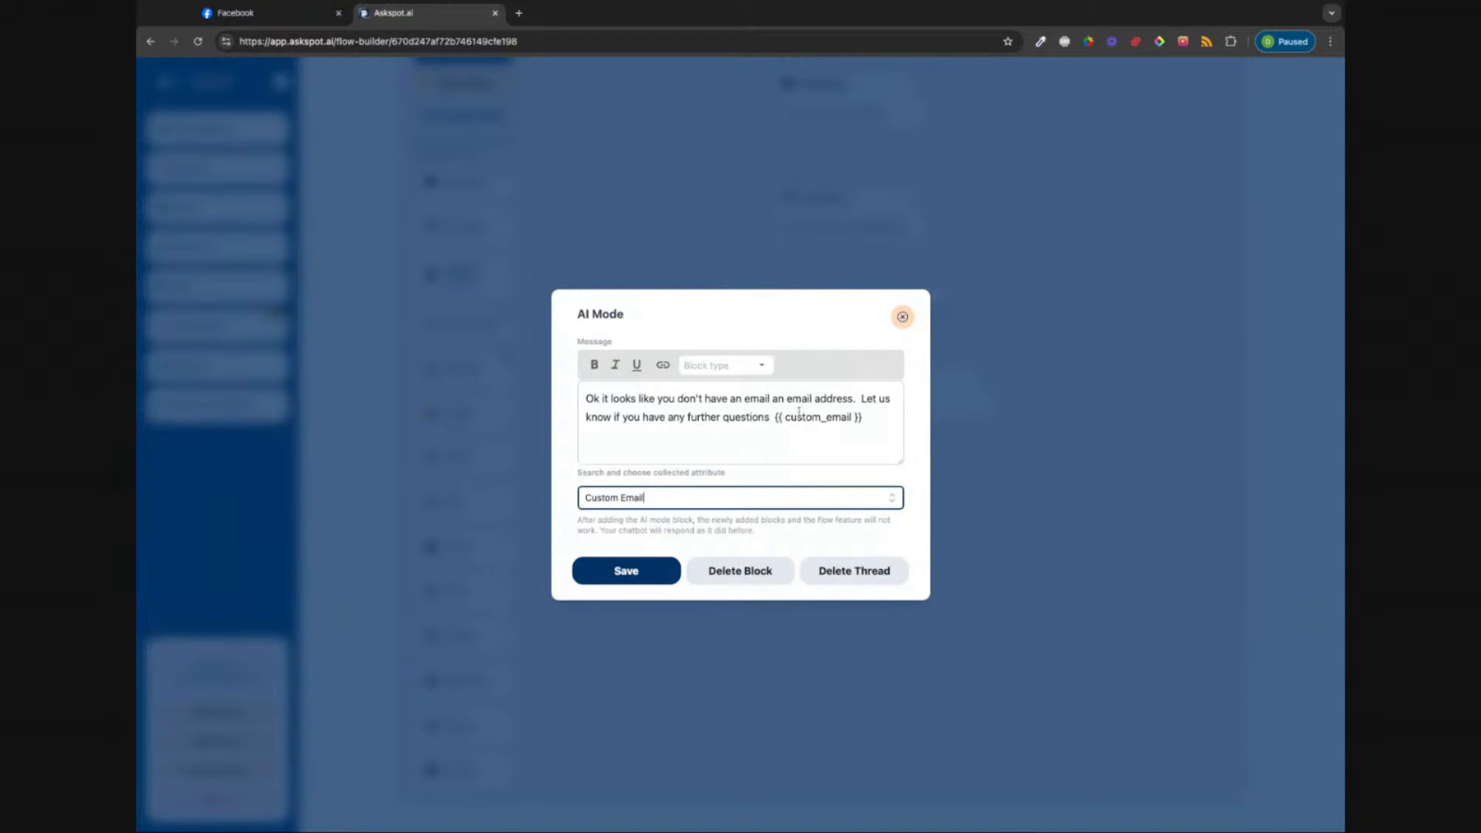
click(775, 418)
key(shift+Left)
key(shift+Left)
key(shift+Left)
key(shift+Left)
key(shift+Left)
key(shift+Left)
key(shift+Left)
key(shift+Left)
key(shift+Left)
key(shift+Left)
key(shift+Left)
key(shift+Left)
key(shift+Left)
key(shift+Left)
key(shift+Left)
key(shift+Left)
key(shift+Left)
key(shift+Left)
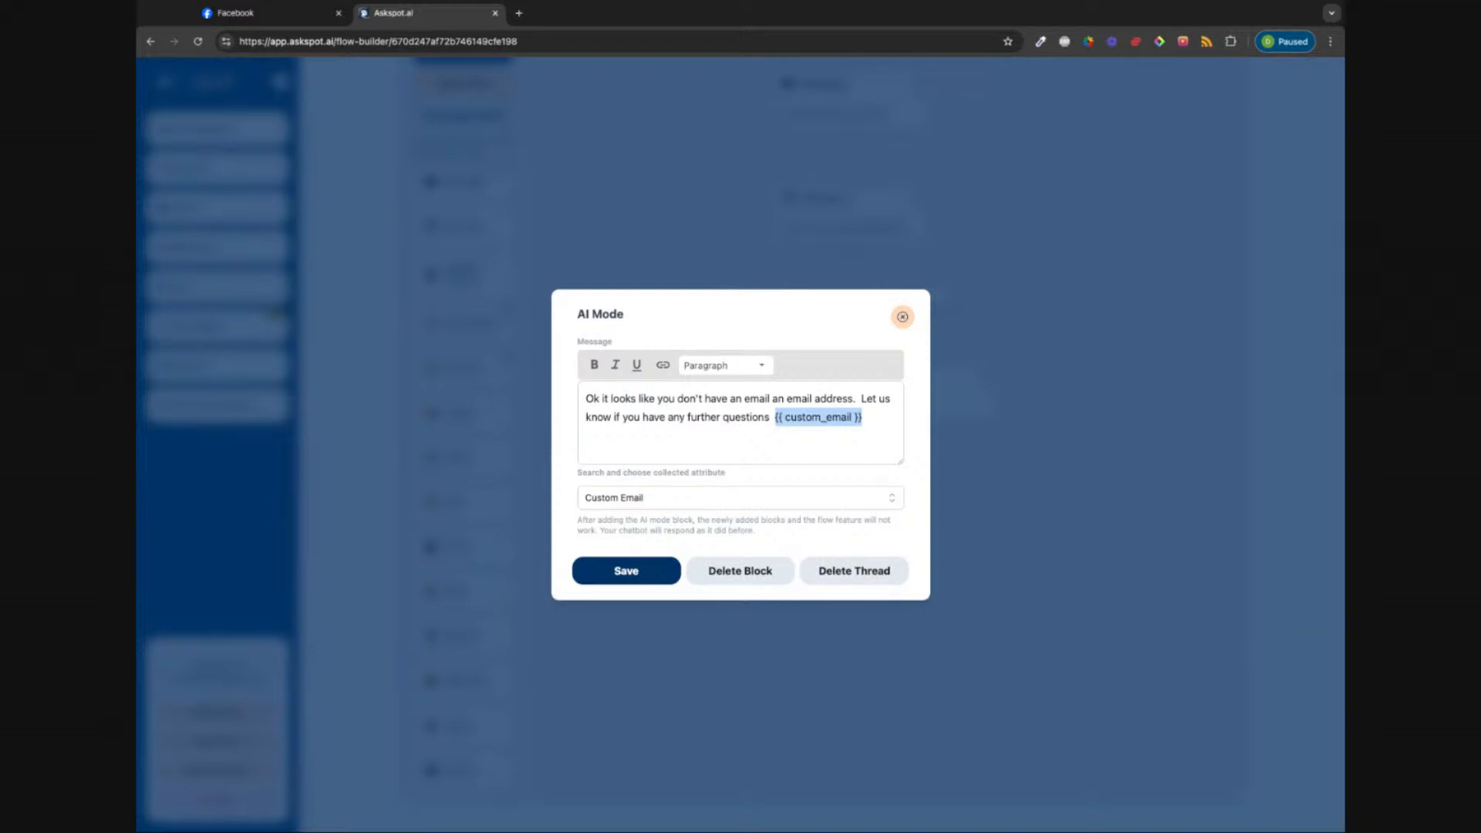
key(BackSpace)
key(BackSpace)
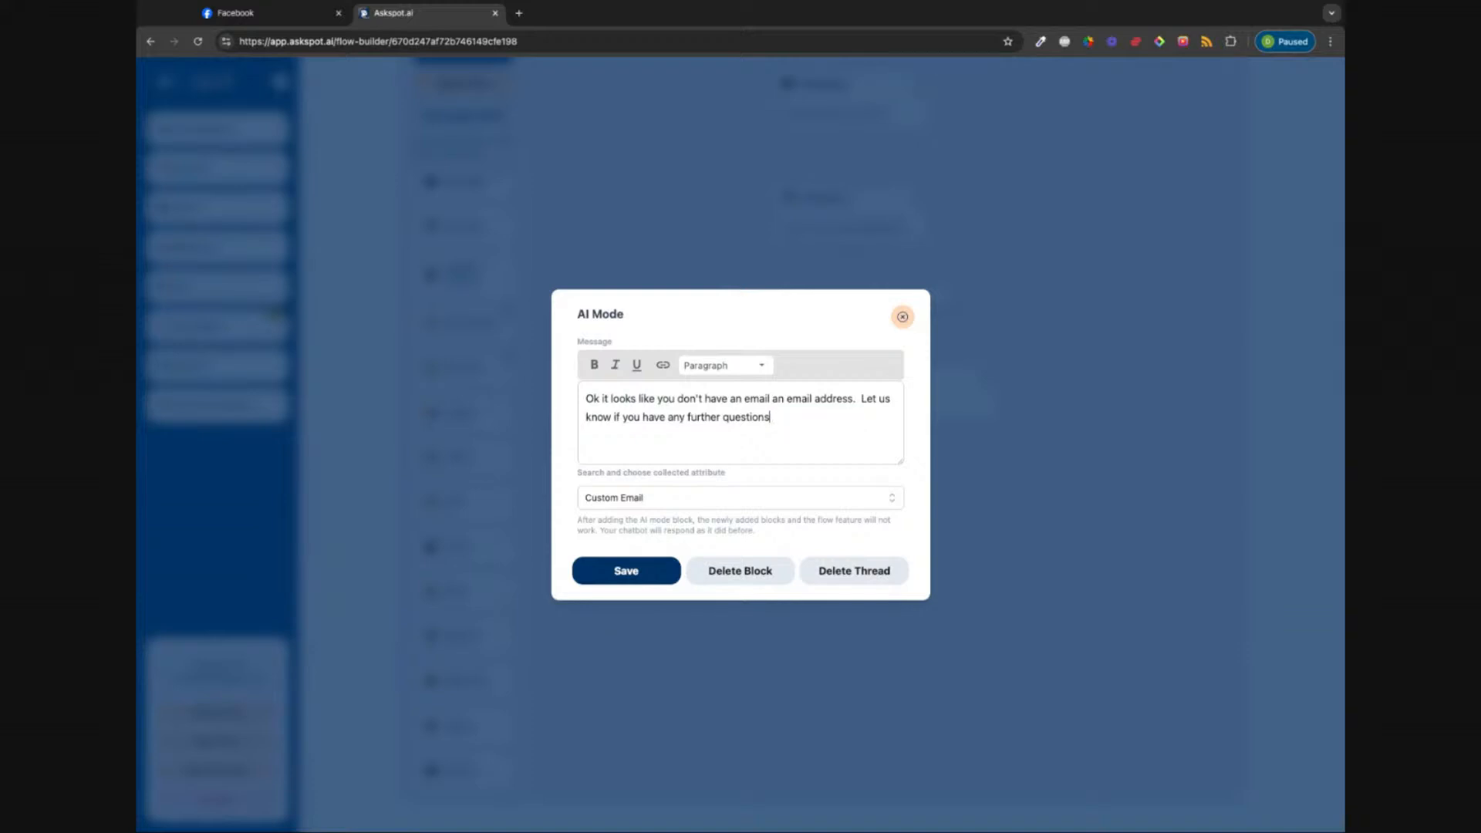
click(613, 575)
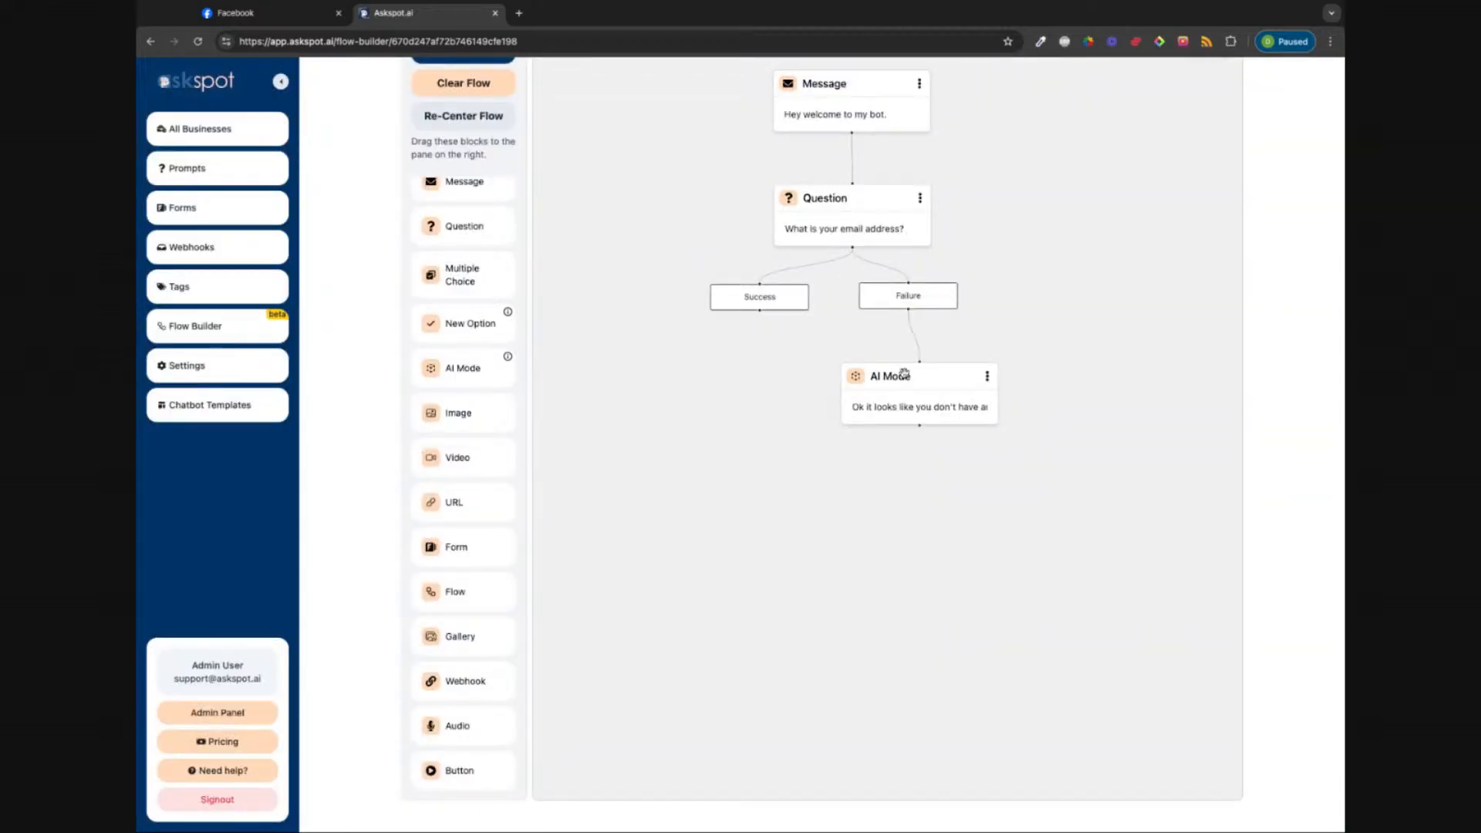
Step: Drop a Question block under the email question's Success node and tidy the surrounding nodes
drag(909, 366, 905, 400)
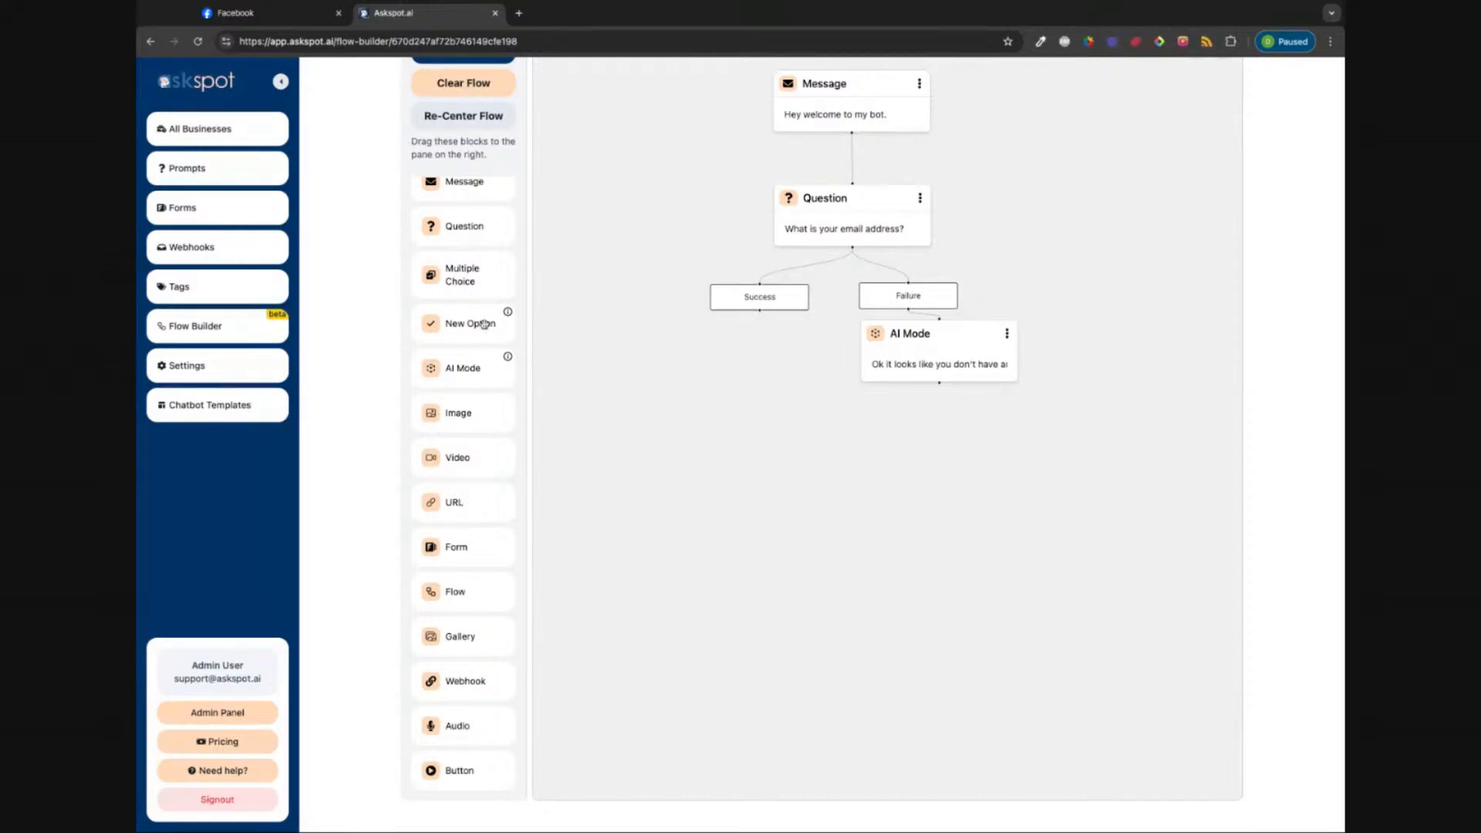
drag(441, 224, 818, 380)
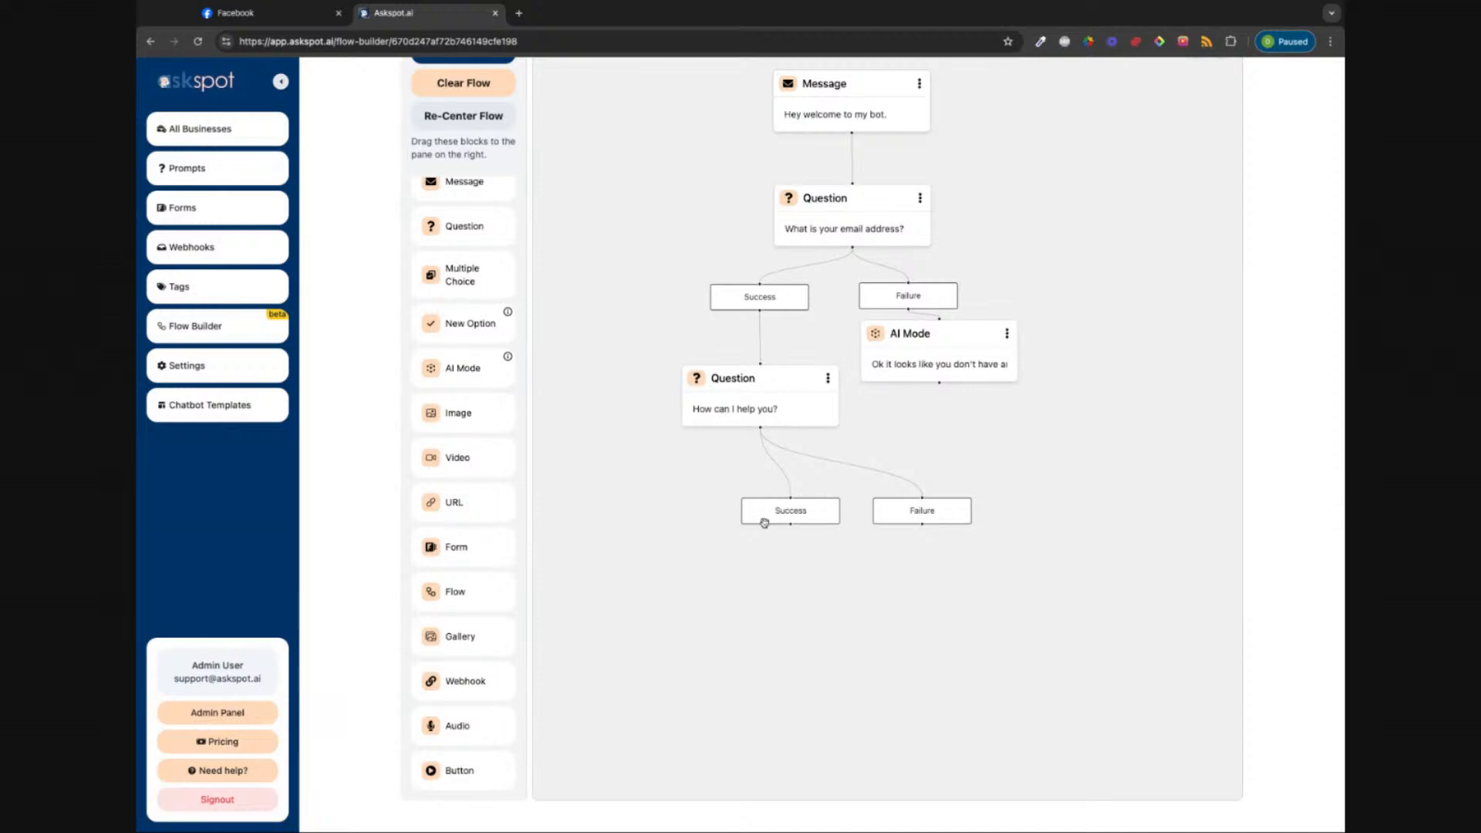
drag(764, 522, 696, 496)
Step: Change the question text to 'What is your first name?' with a 5-second delay
click(721, 394)
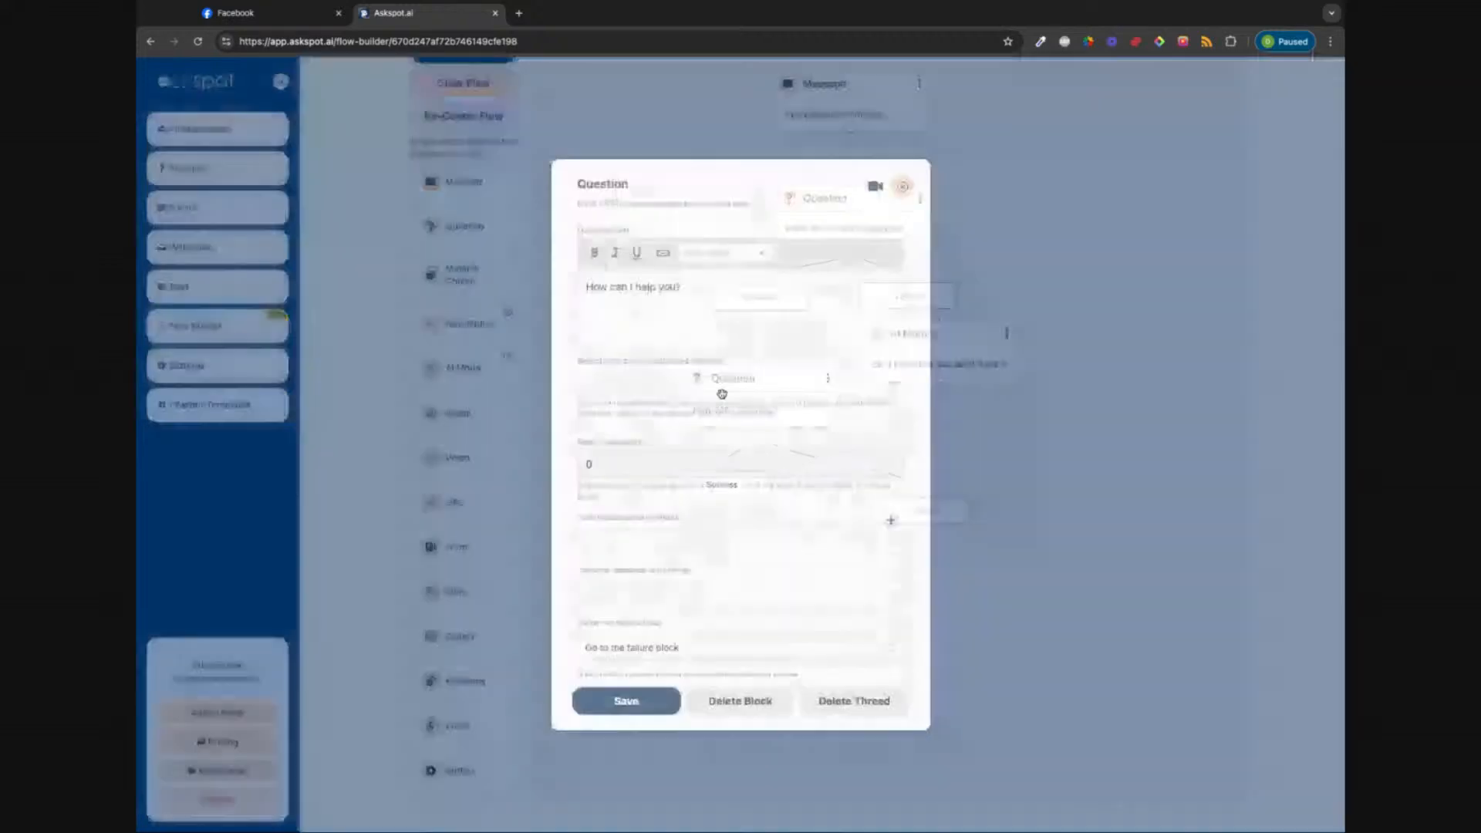
triple_click(645, 285)
text(What)
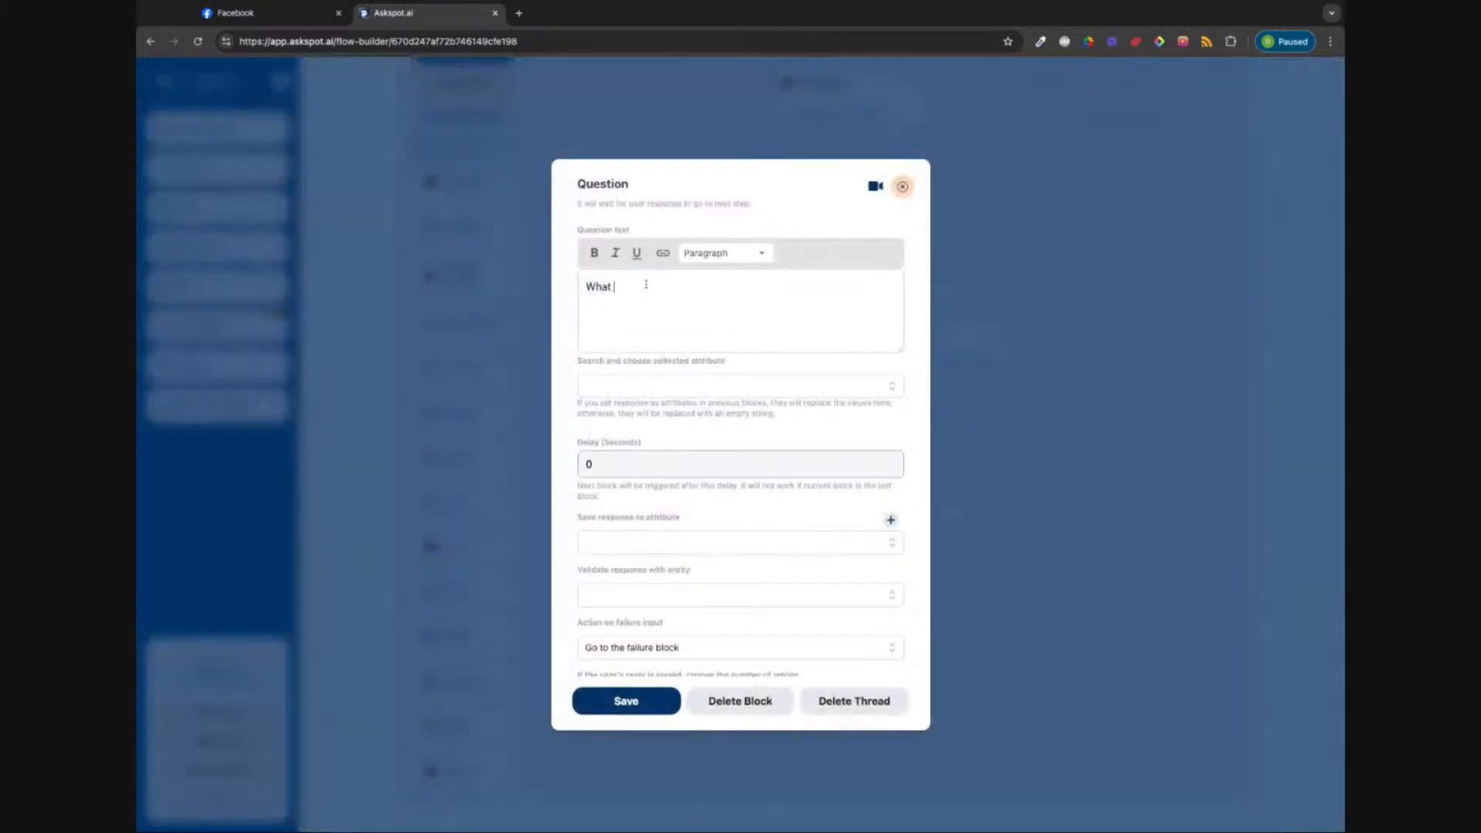
text( is your first nname)
key(BackSpace)
key(BackSpace)
key(BackSpace)
key(BackSpace)
text(ame?)
scroll(714, 485, down, 2)
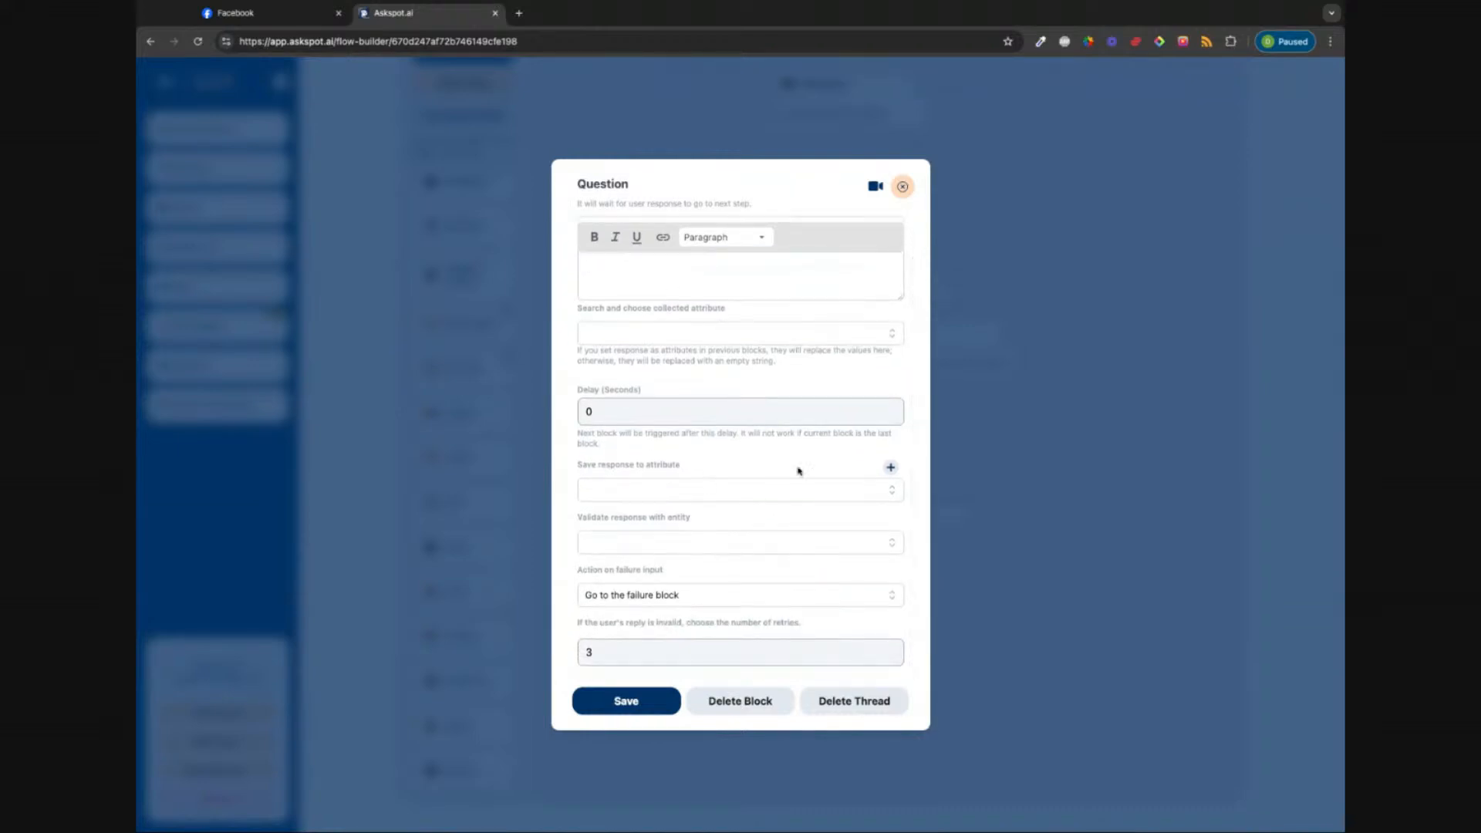
click(634, 414)
double_click(634, 415)
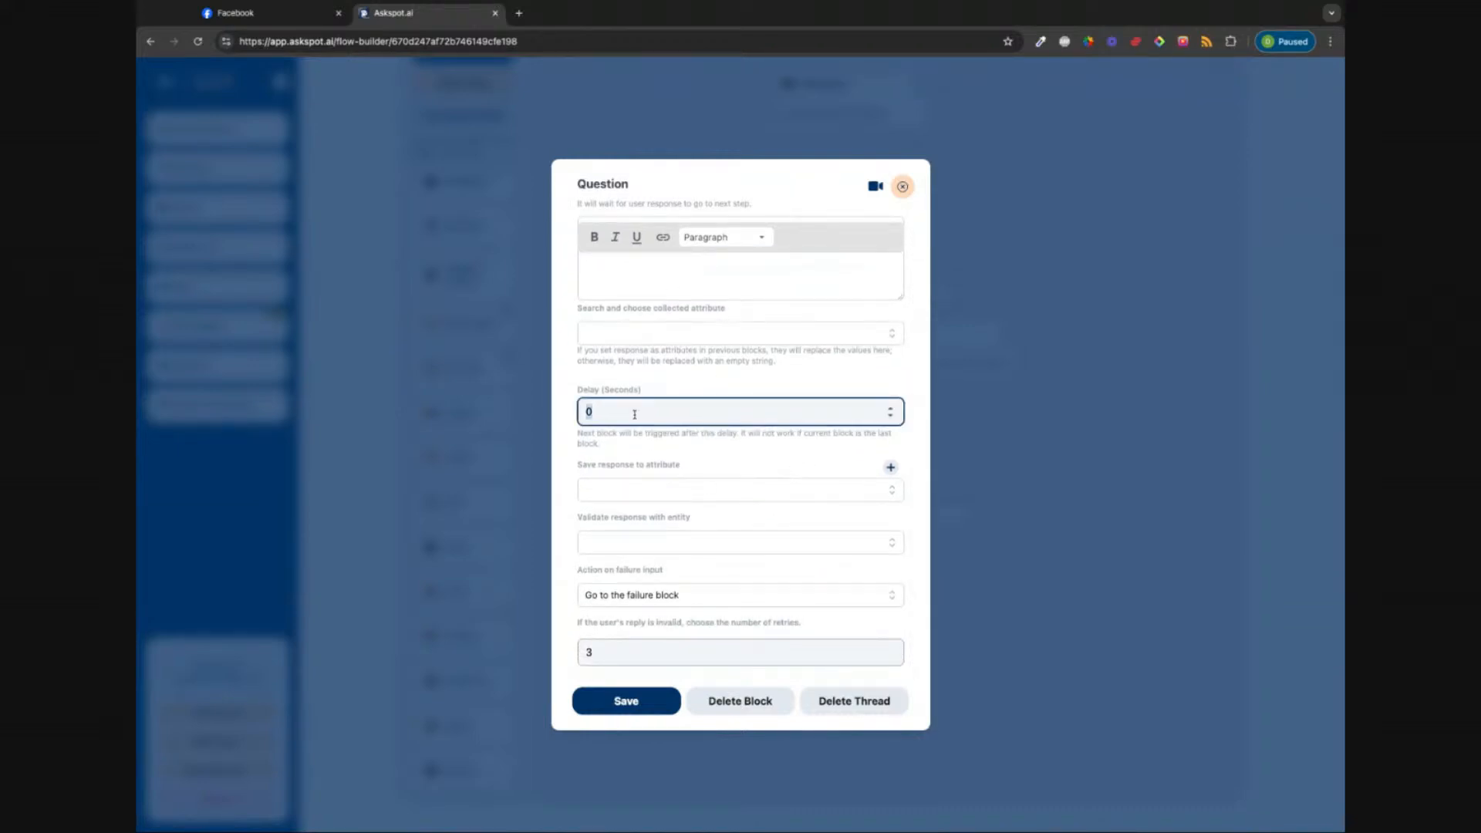
text(5)
Step: Create an alphanumeric custom attribute 'First Name' to store the answer, then save the question
click(892, 490)
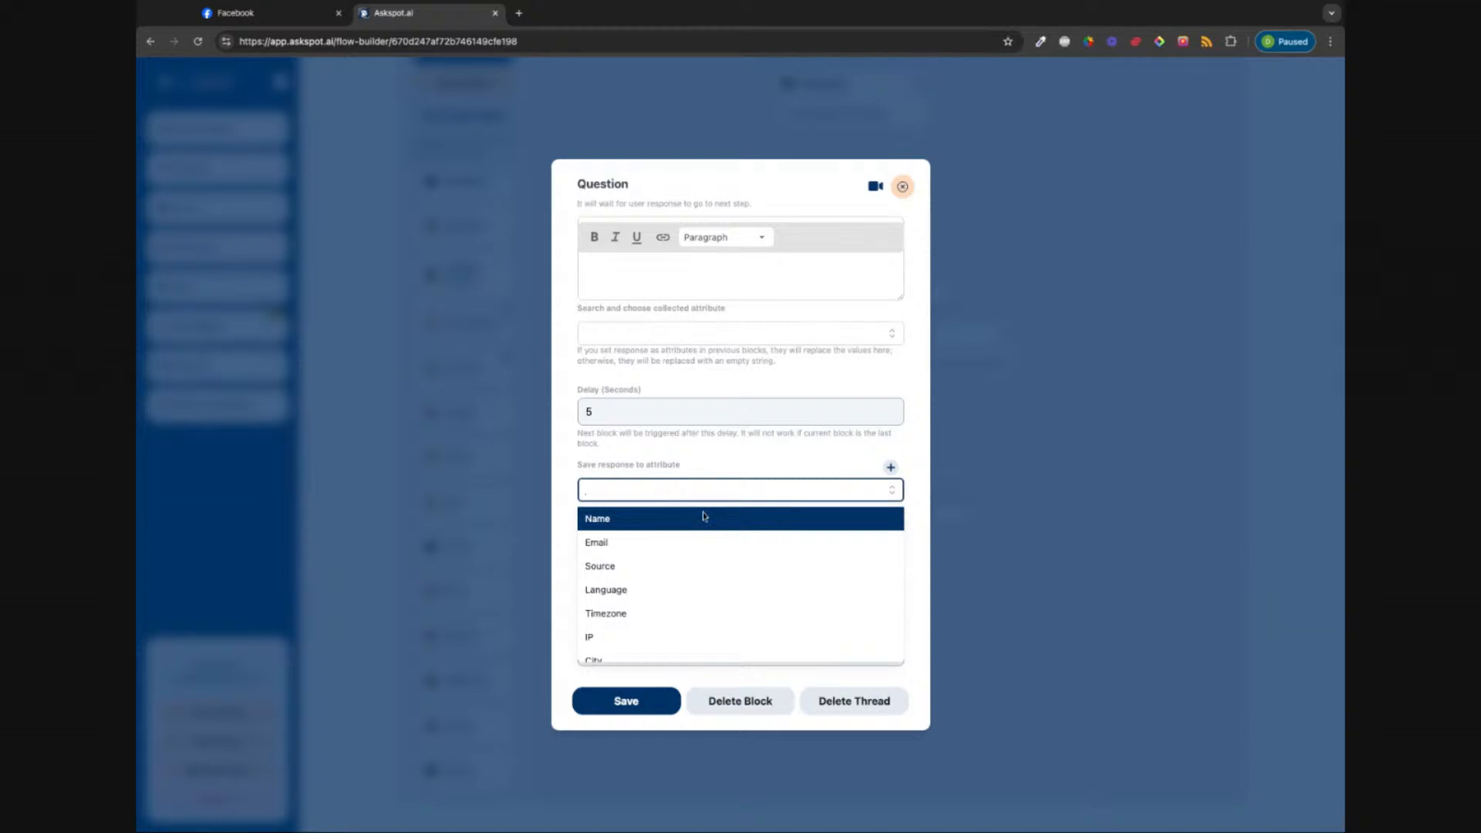
click(773, 463)
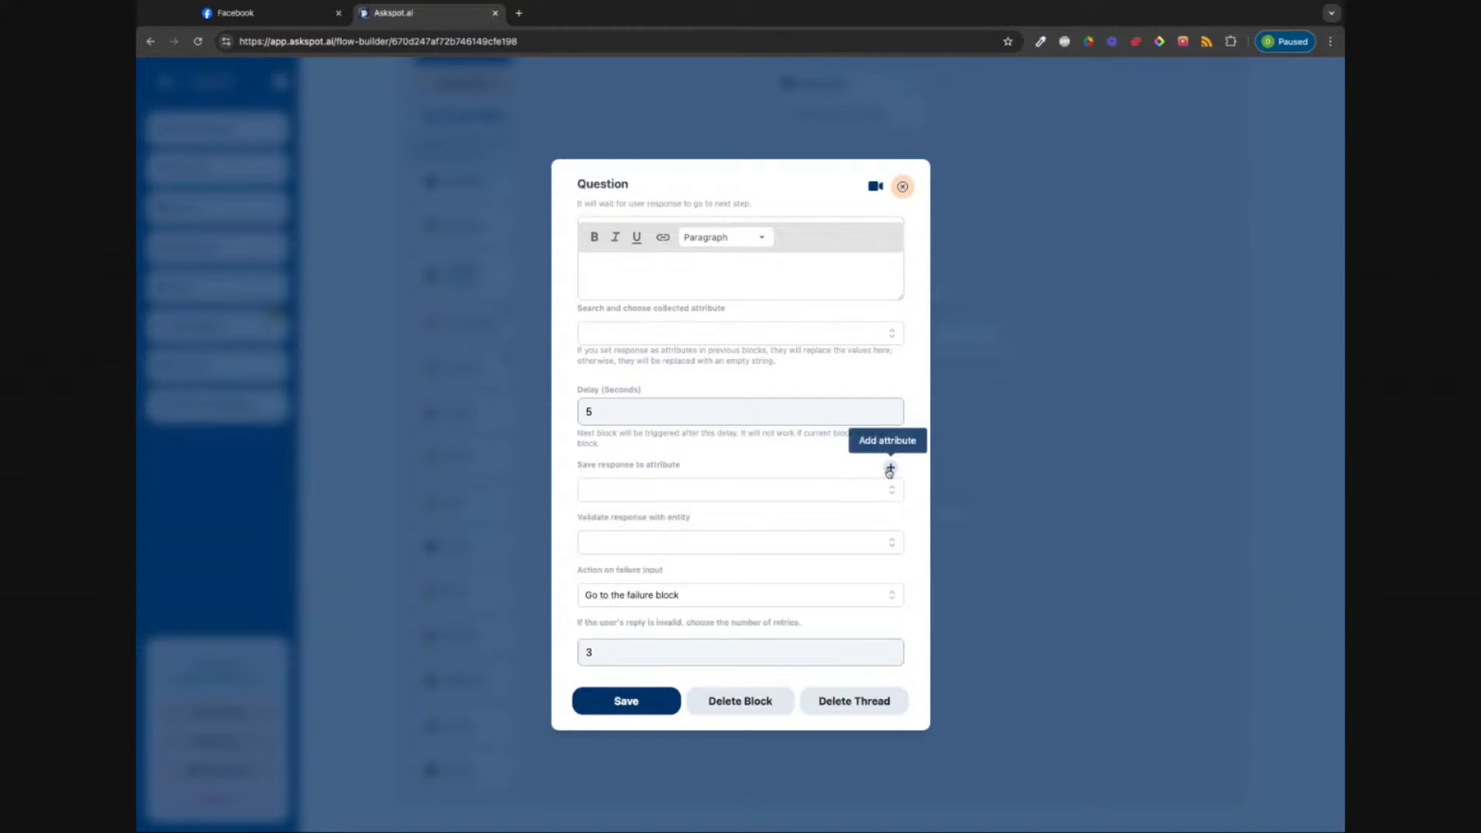
click(890, 469)
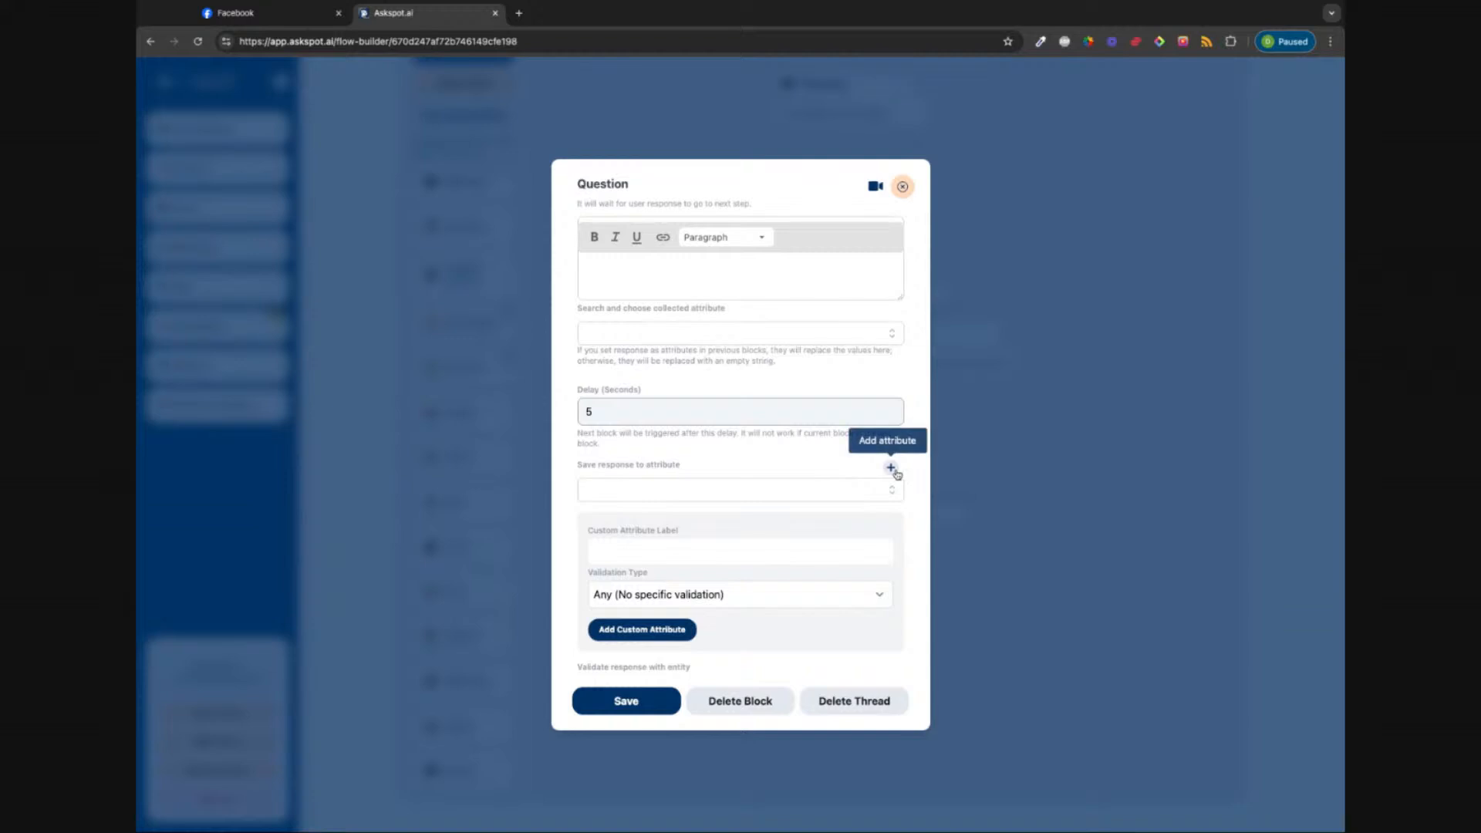
click(692, 558)
text(F)
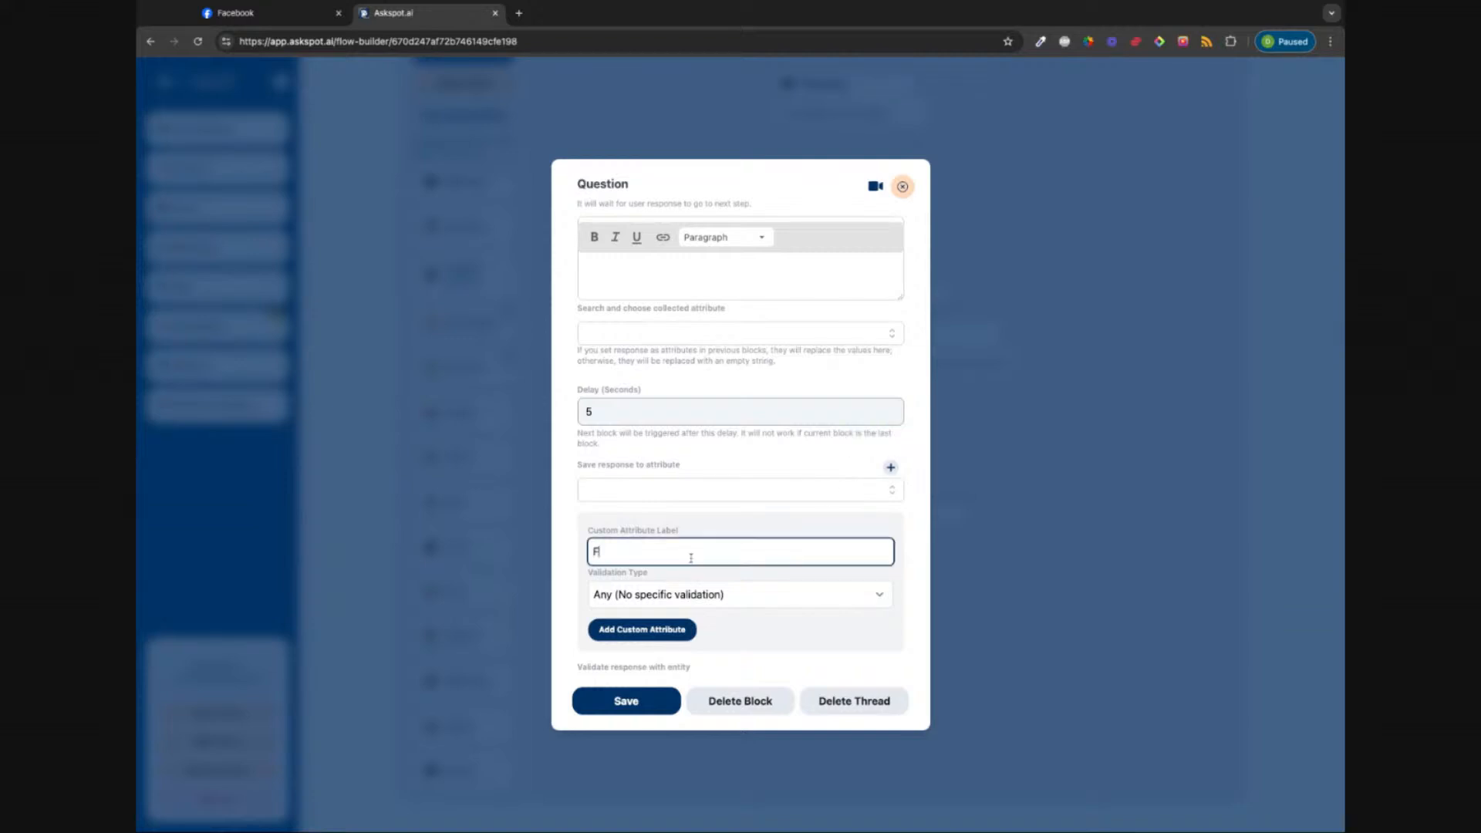
text(irst Name)
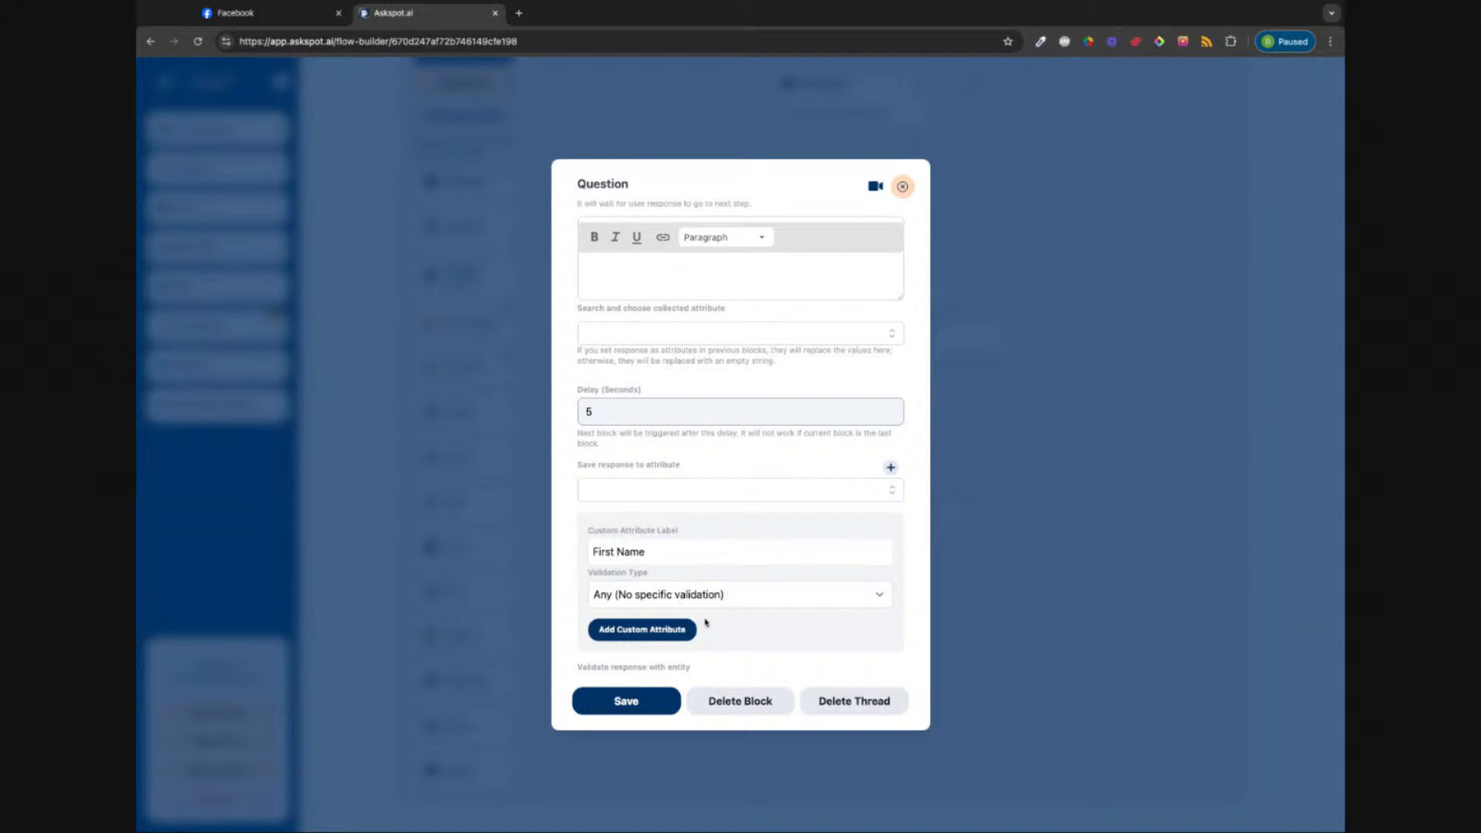
click(777, 606)
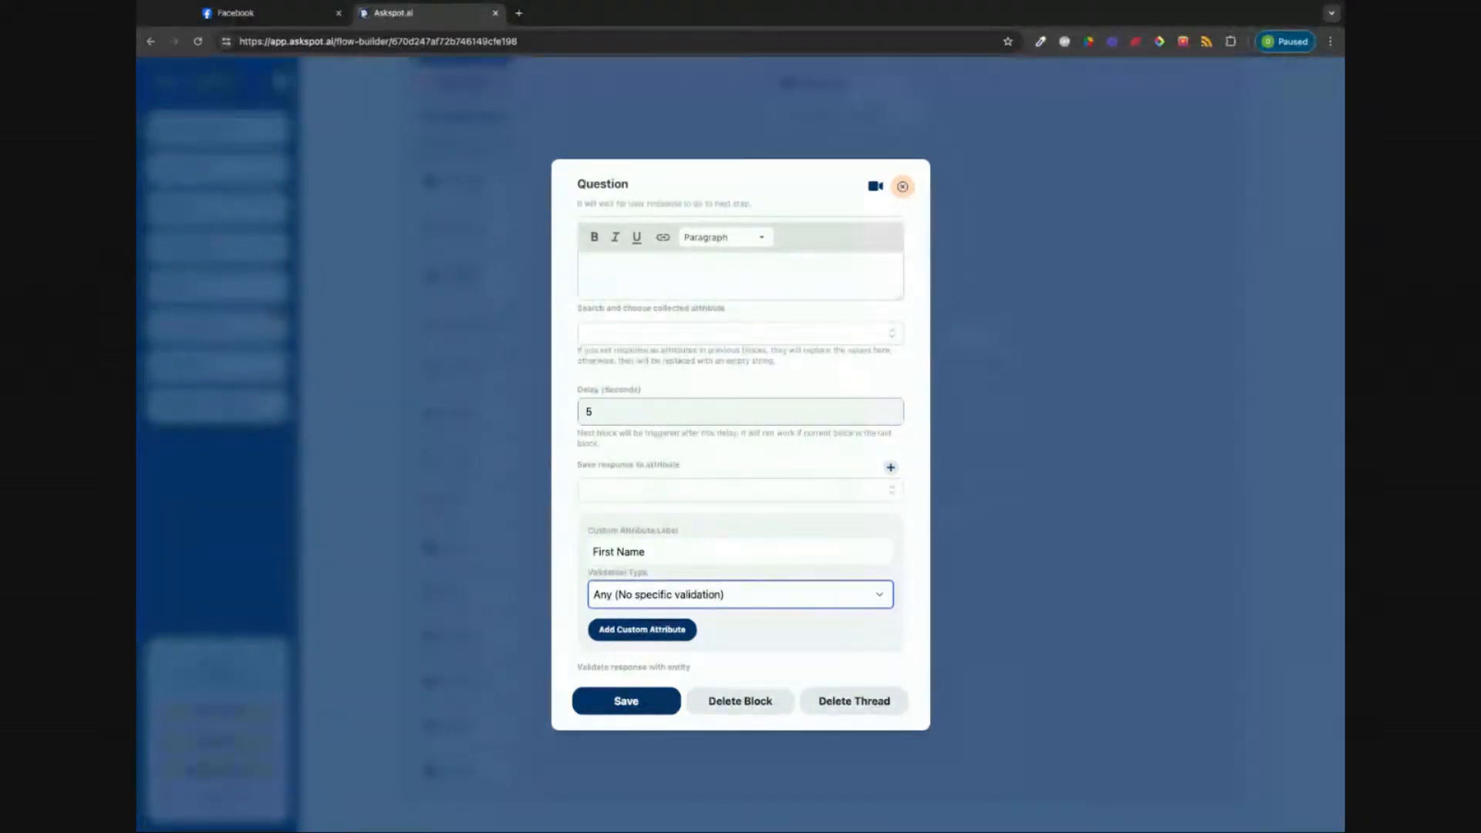
click(766, 558)
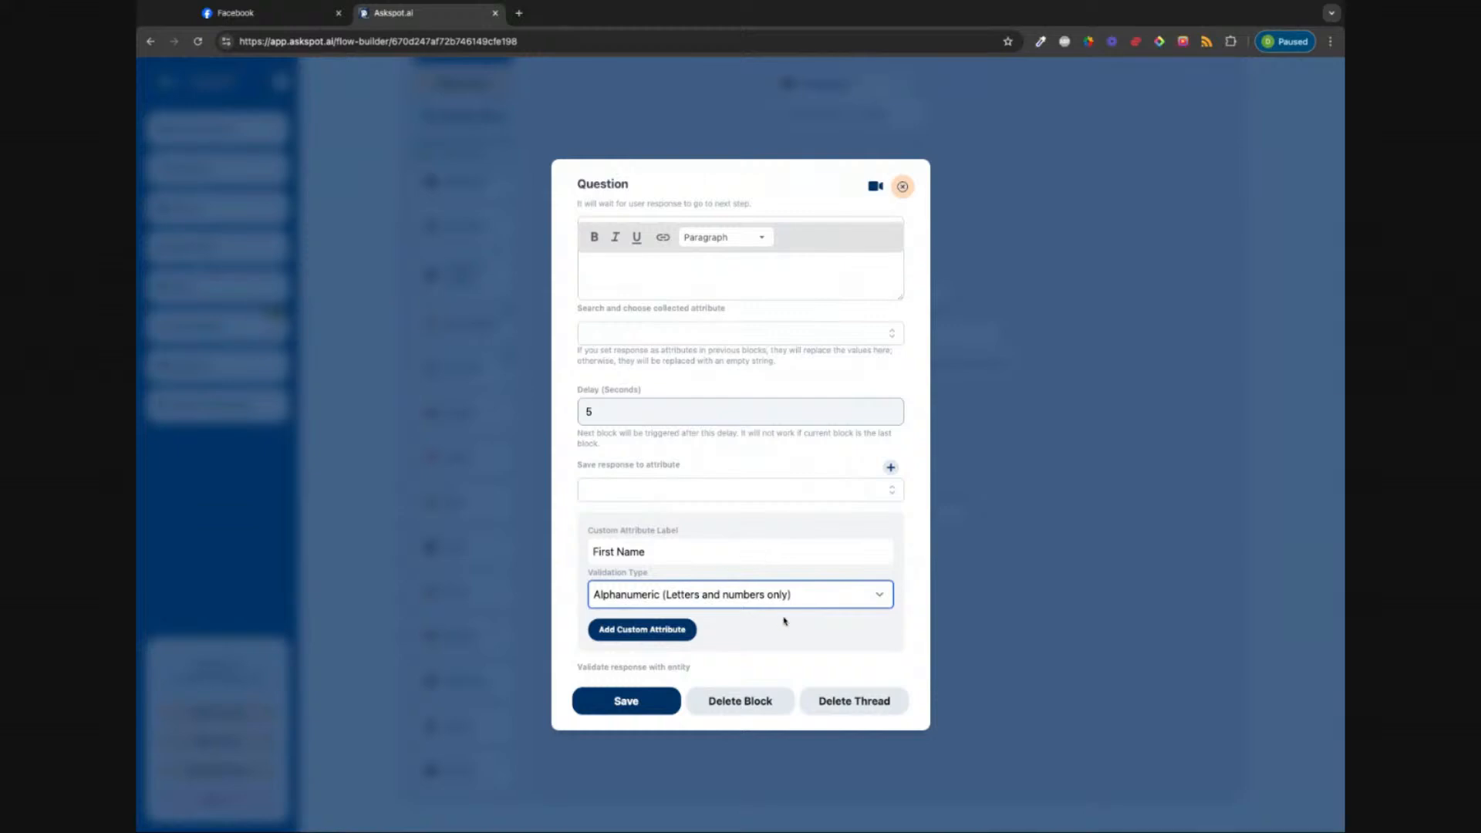
click(671, 629)
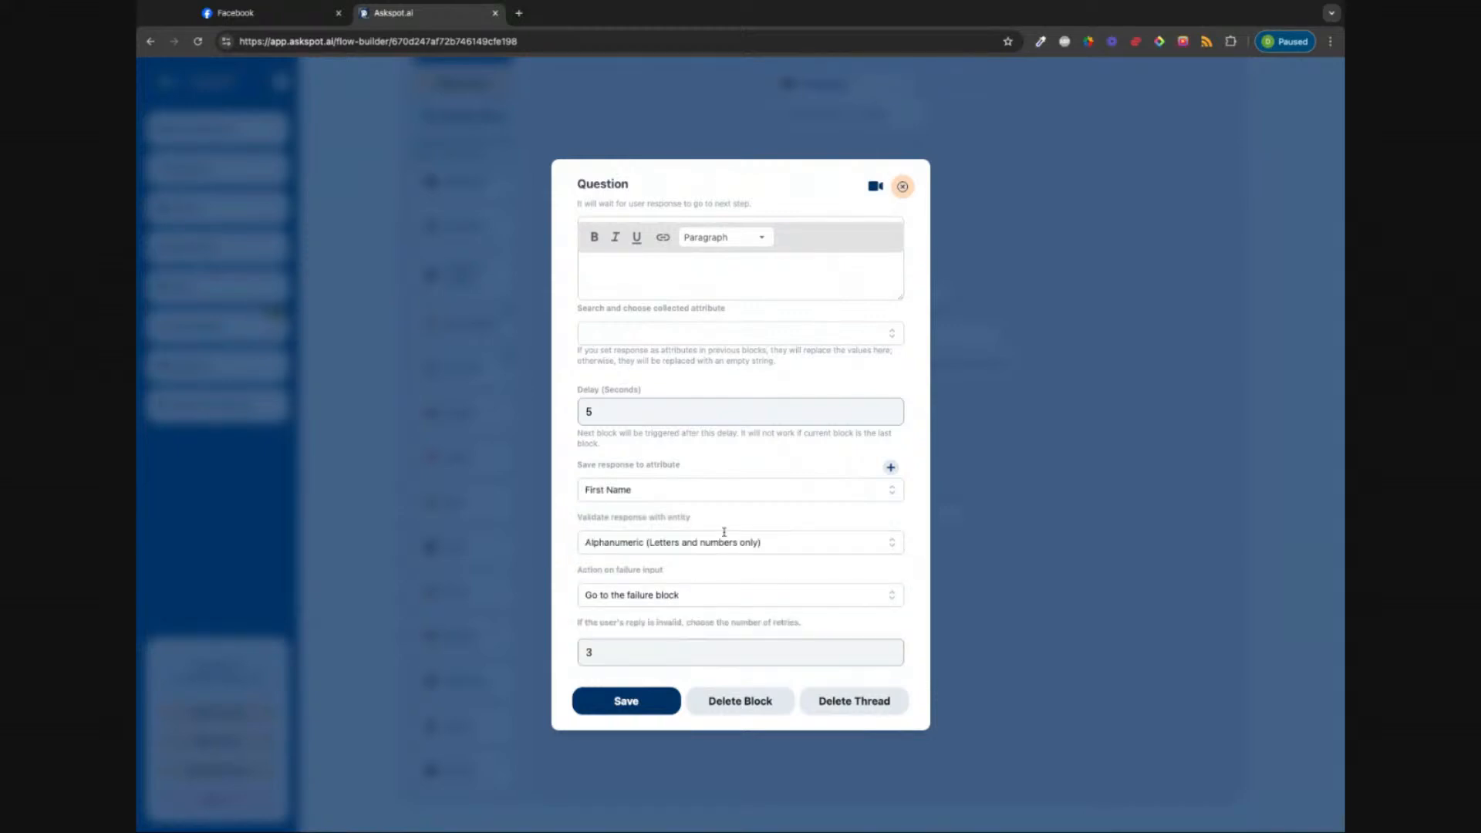
click(636, 710)
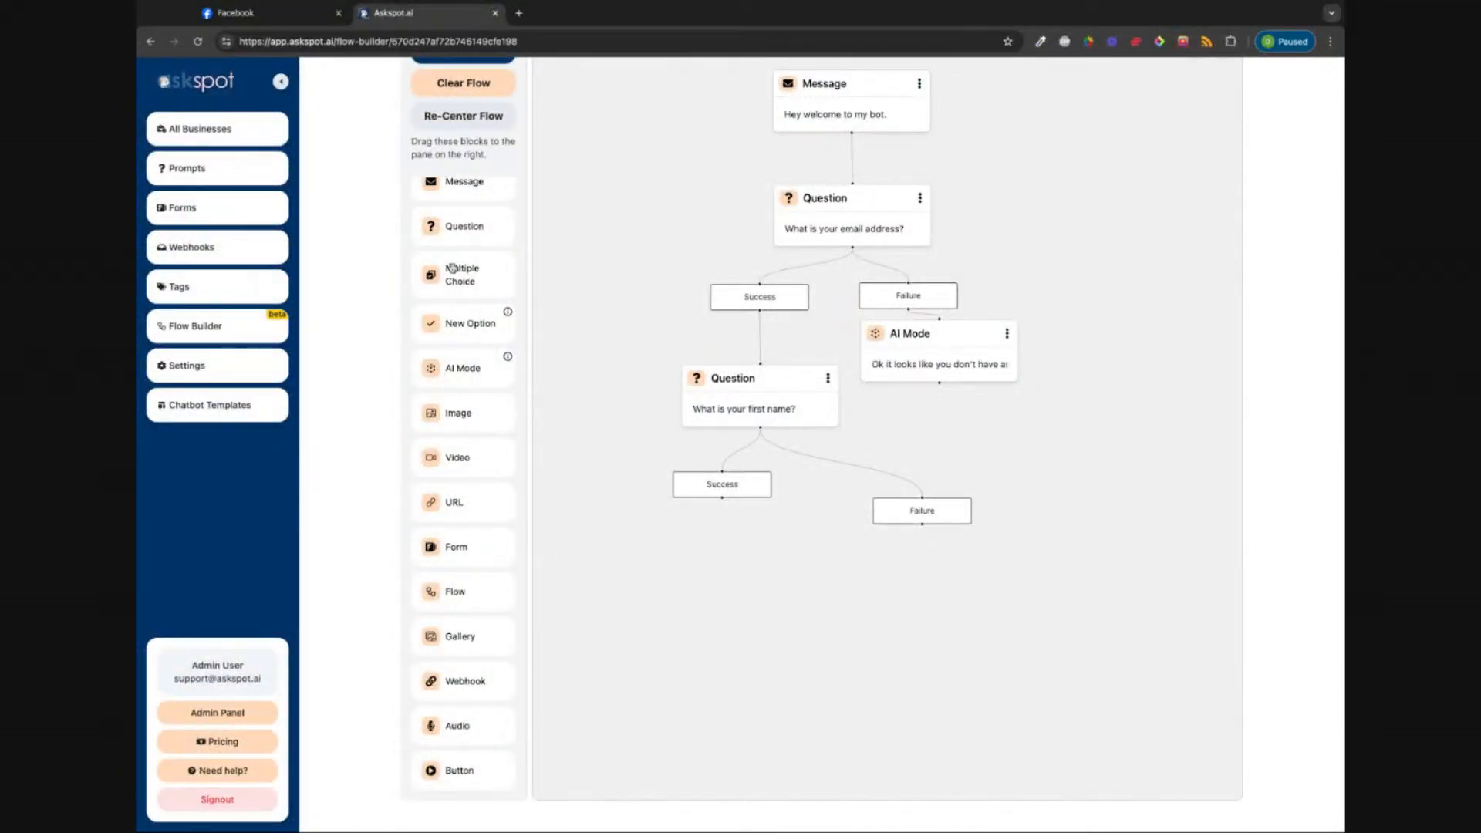
Step: Put a Multiple Choice block under the first-name Success node, removing a stray Message block, and open it
scroll(452, 270, up, 3)
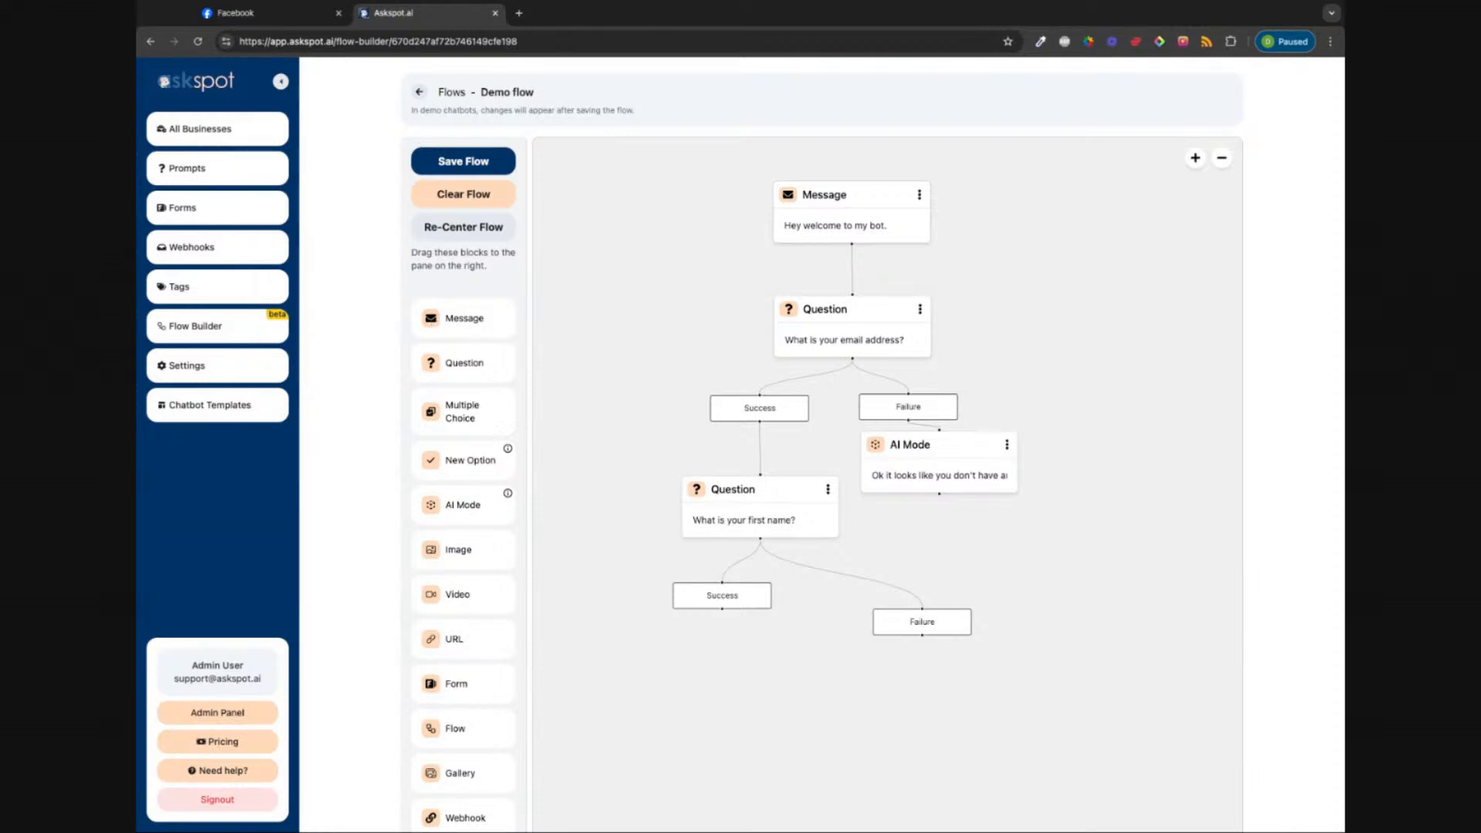
drag(431, 318, 737, 687)
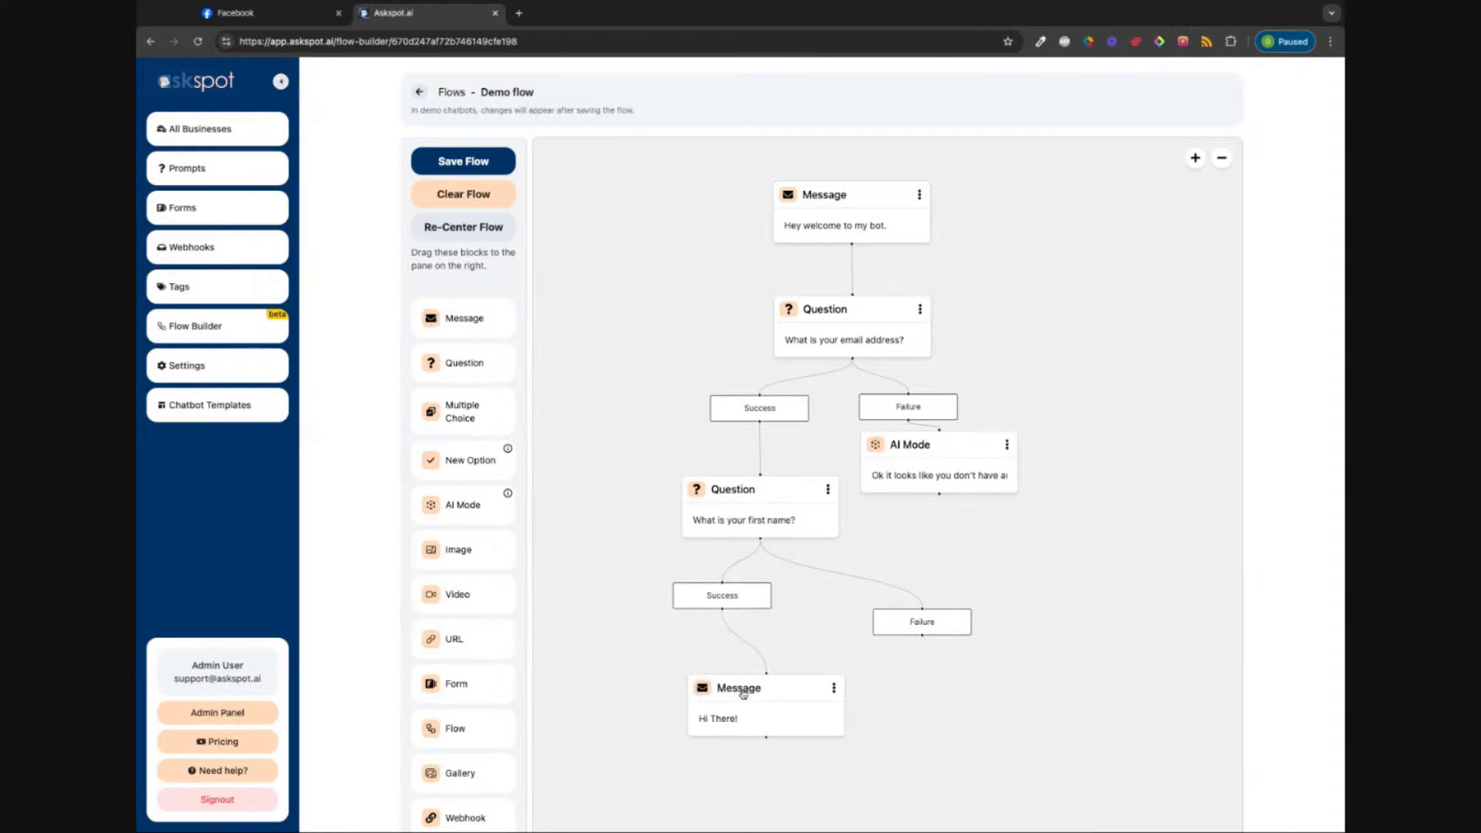
key(BackSpace)
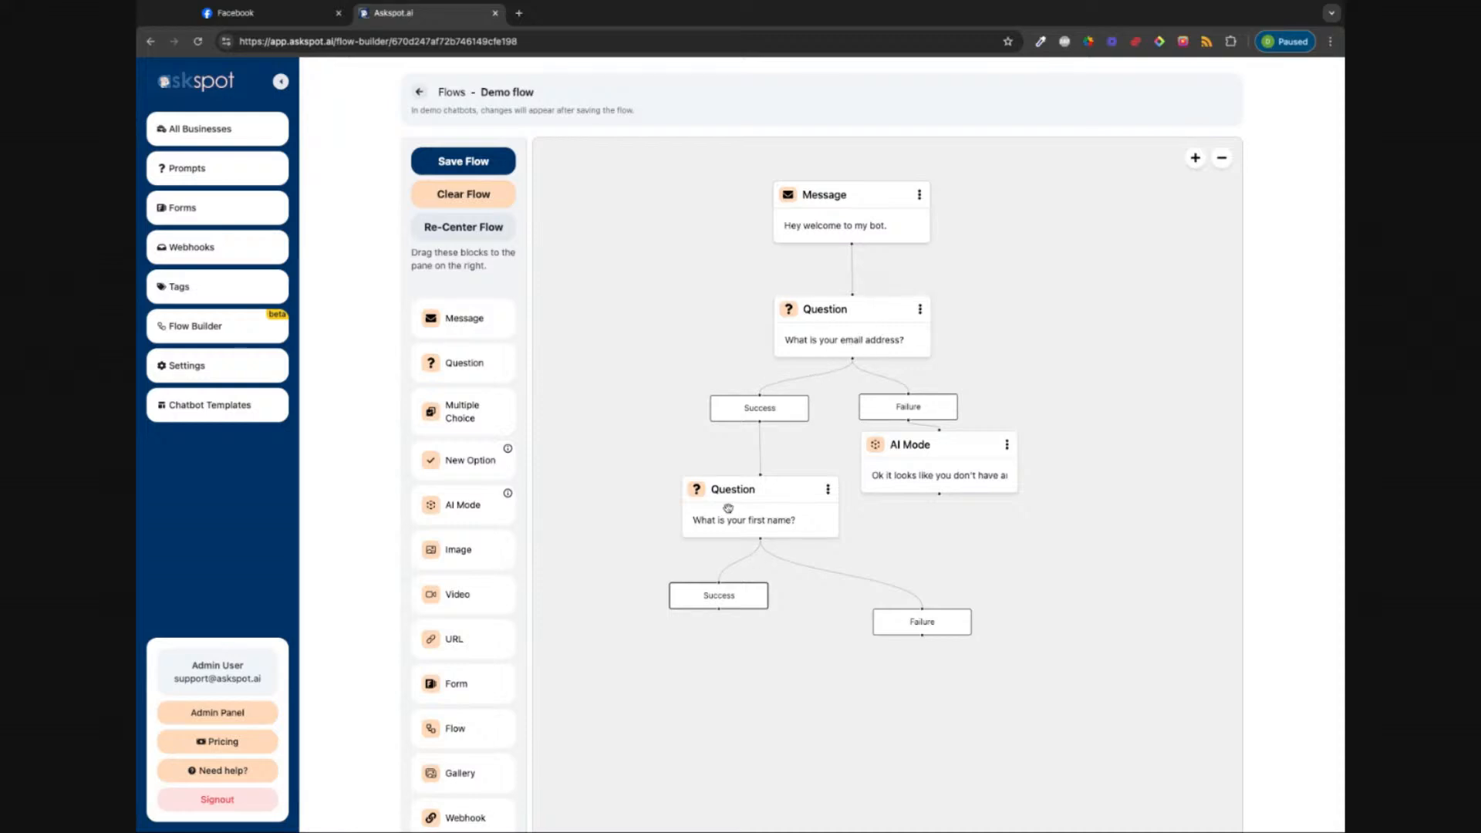
scroll(628, 705, down, 2)
scroll(628, 706, down, 3)
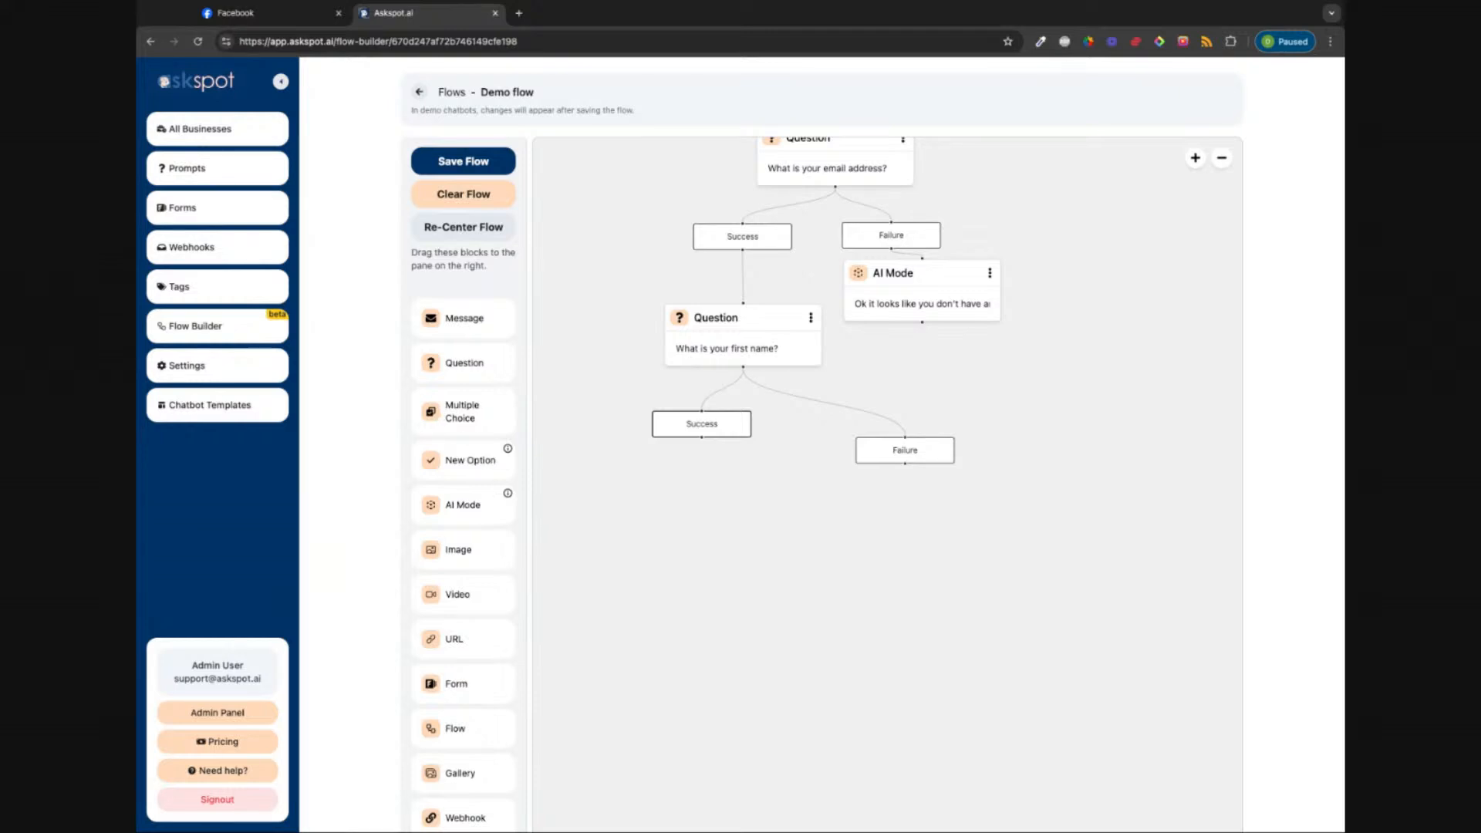
drag(463, 412, 736, 525)
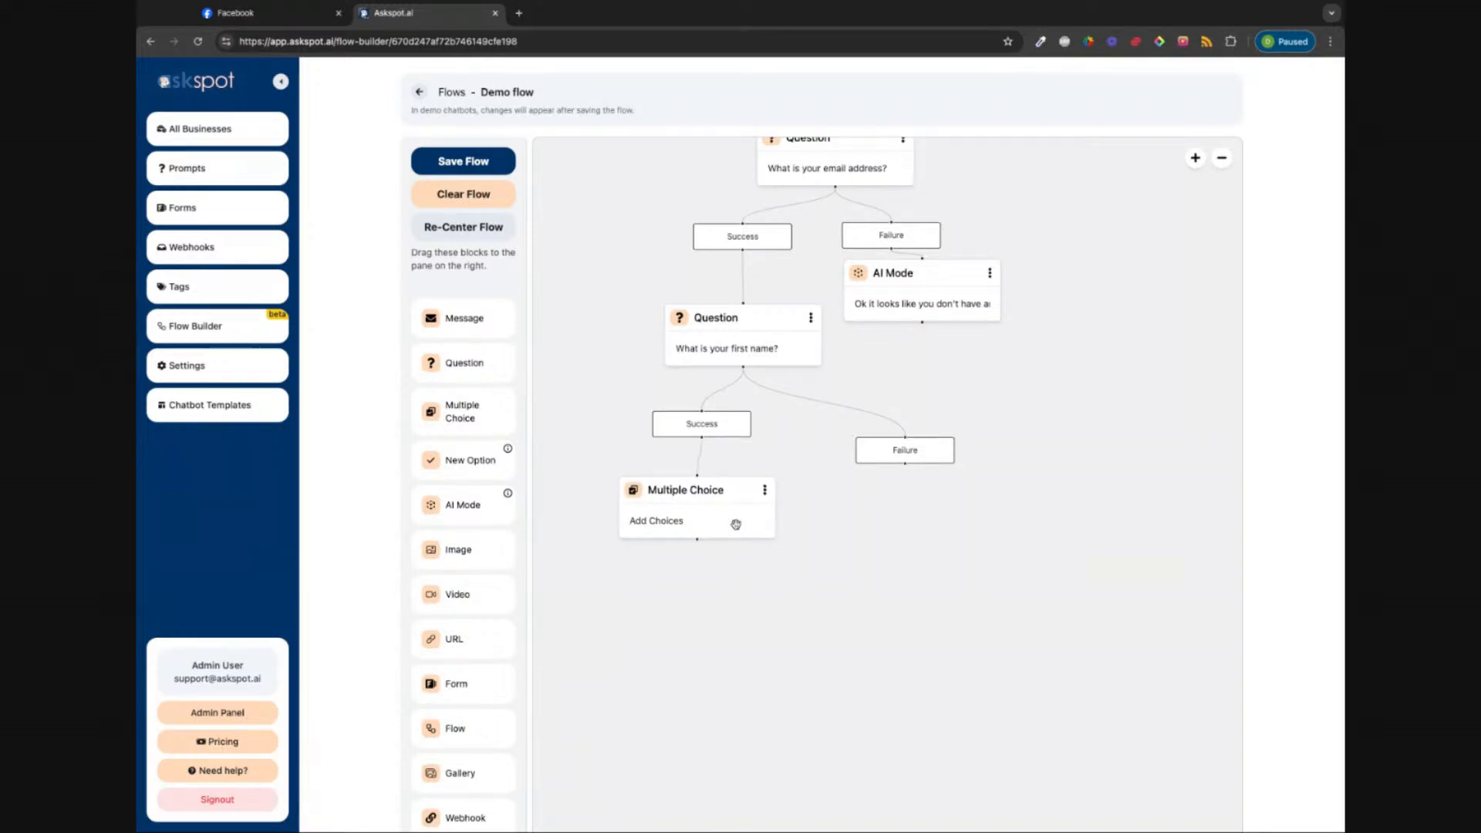
click(677, 524)
Step: Write 'Lets confirm your info' followed by an EMail: line with the {{ custom_email }} attribute
triple_click(622, 409)
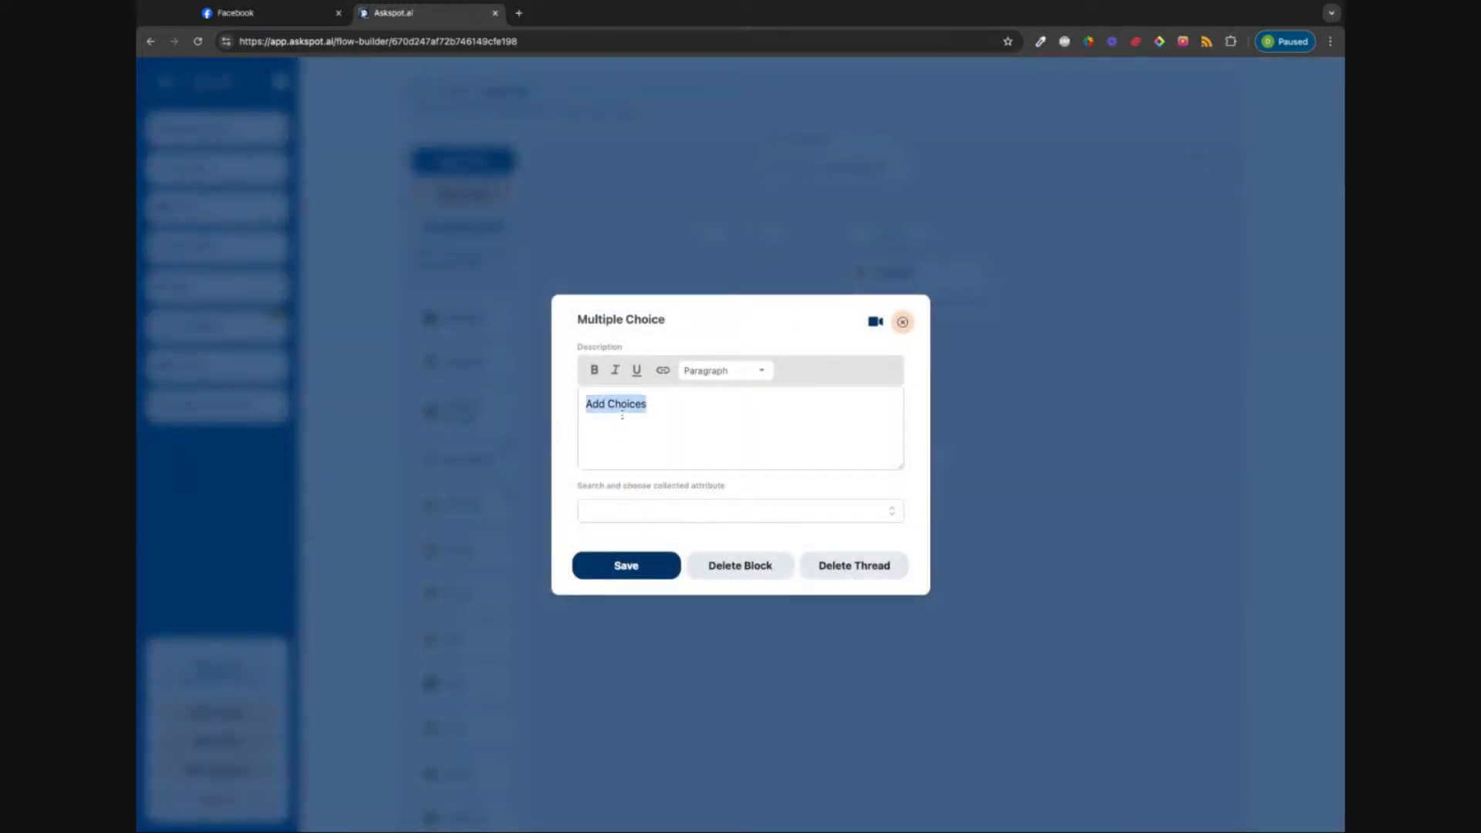
text(Lets confirm your info)
key(Return)
key(Return)
text(EMail:)
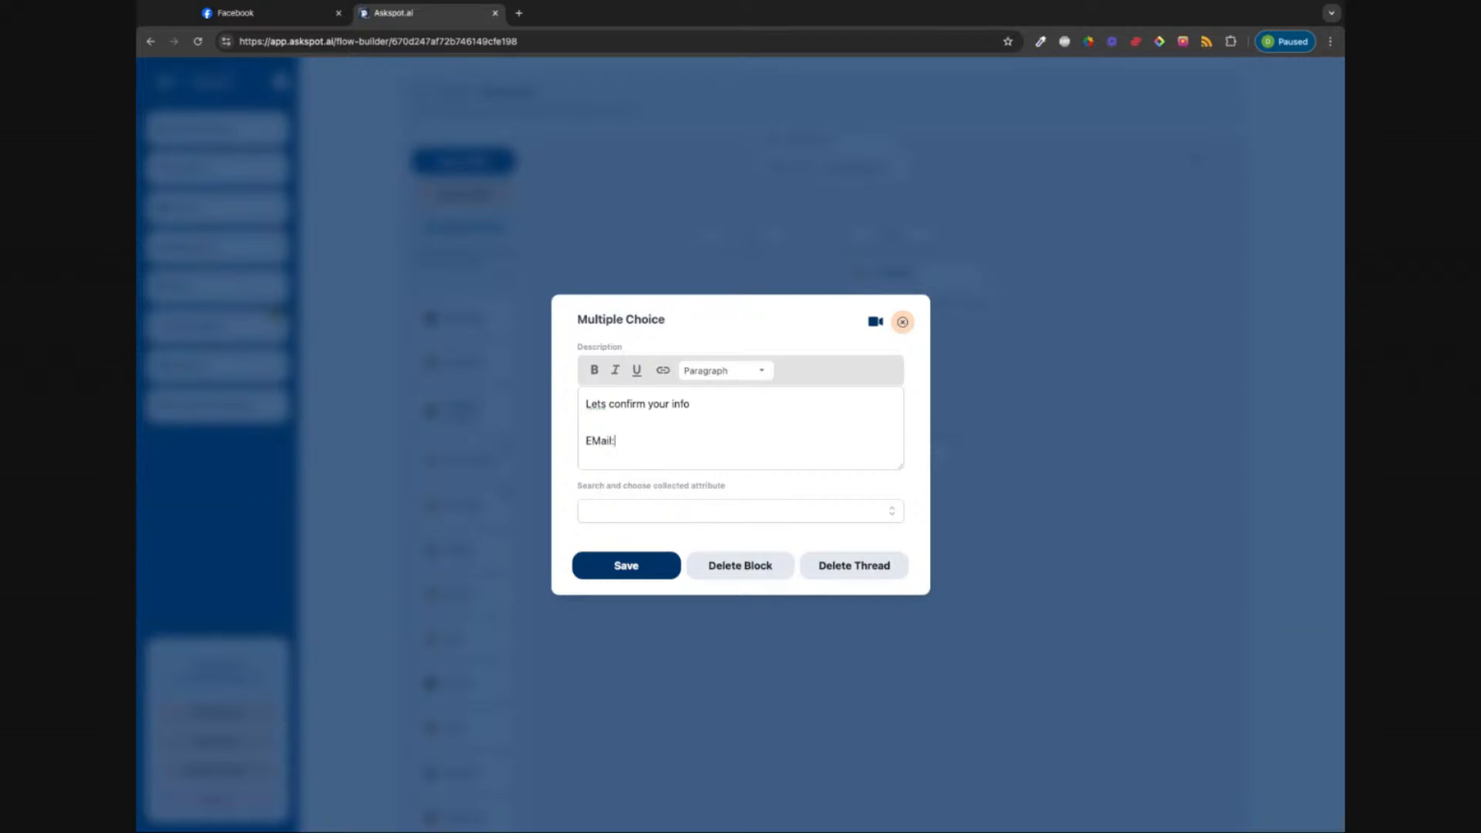
click(885, 516)
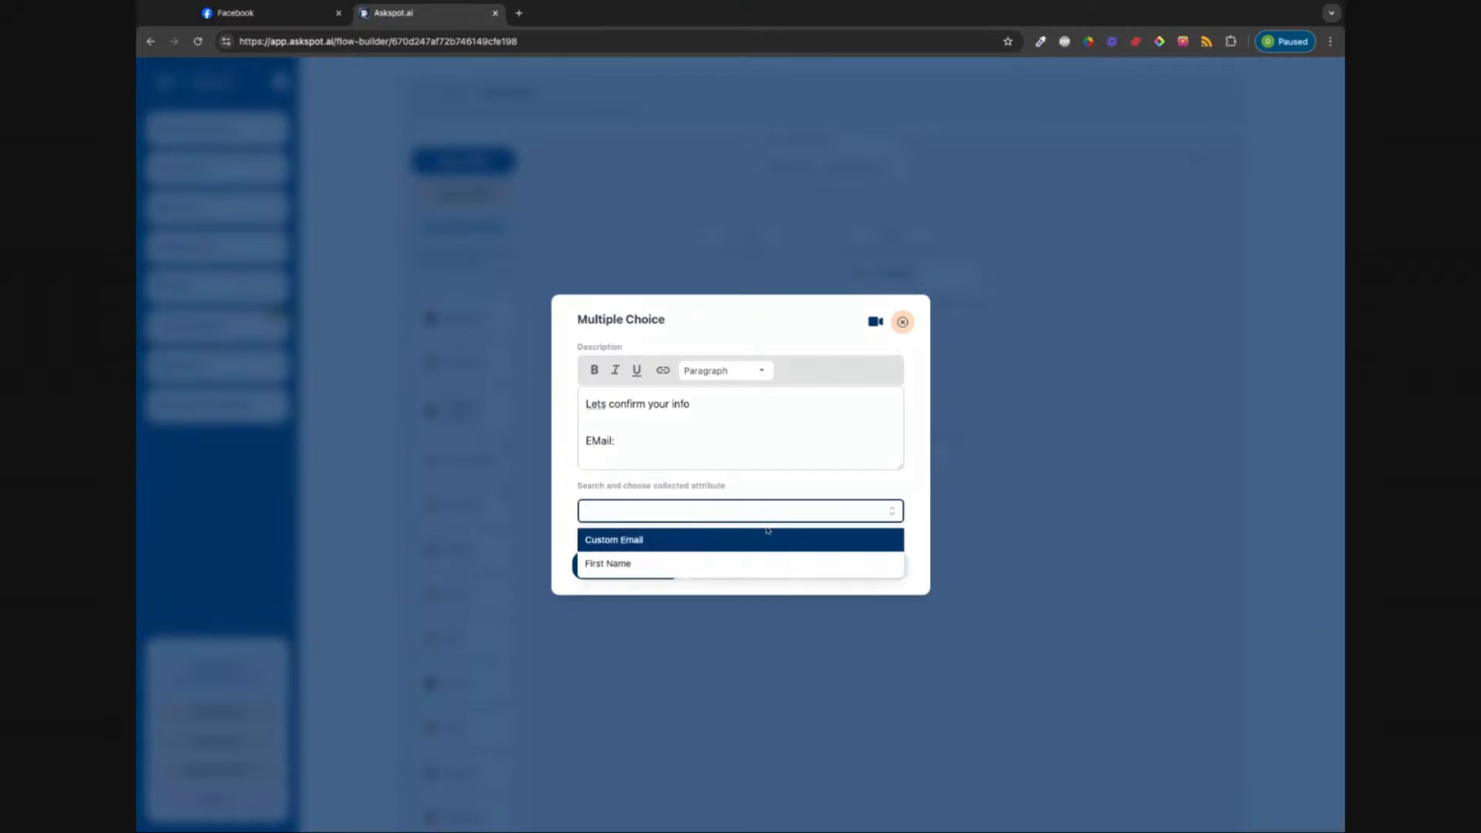
click(642, 538)
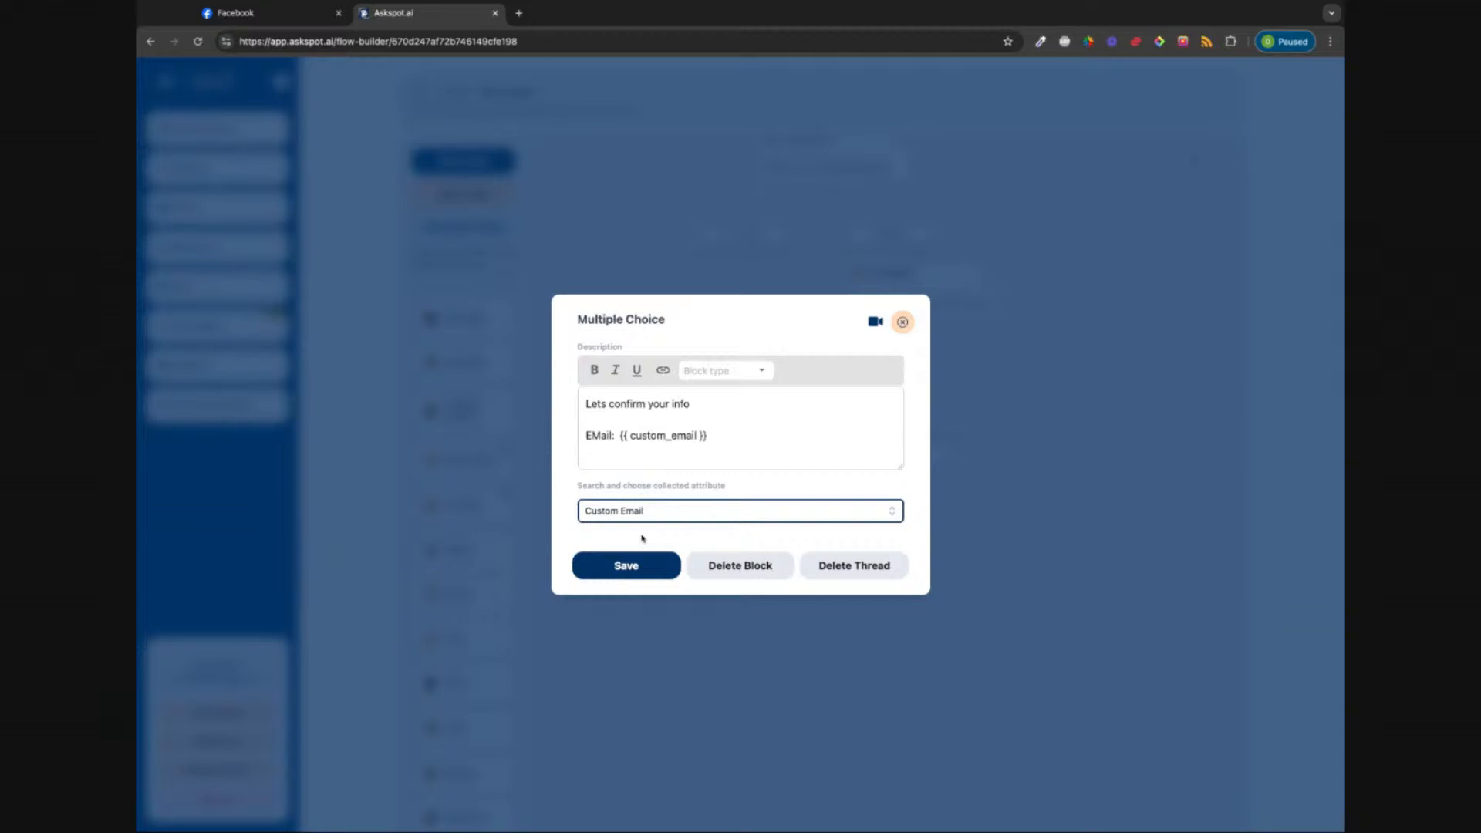
click(710, 435)
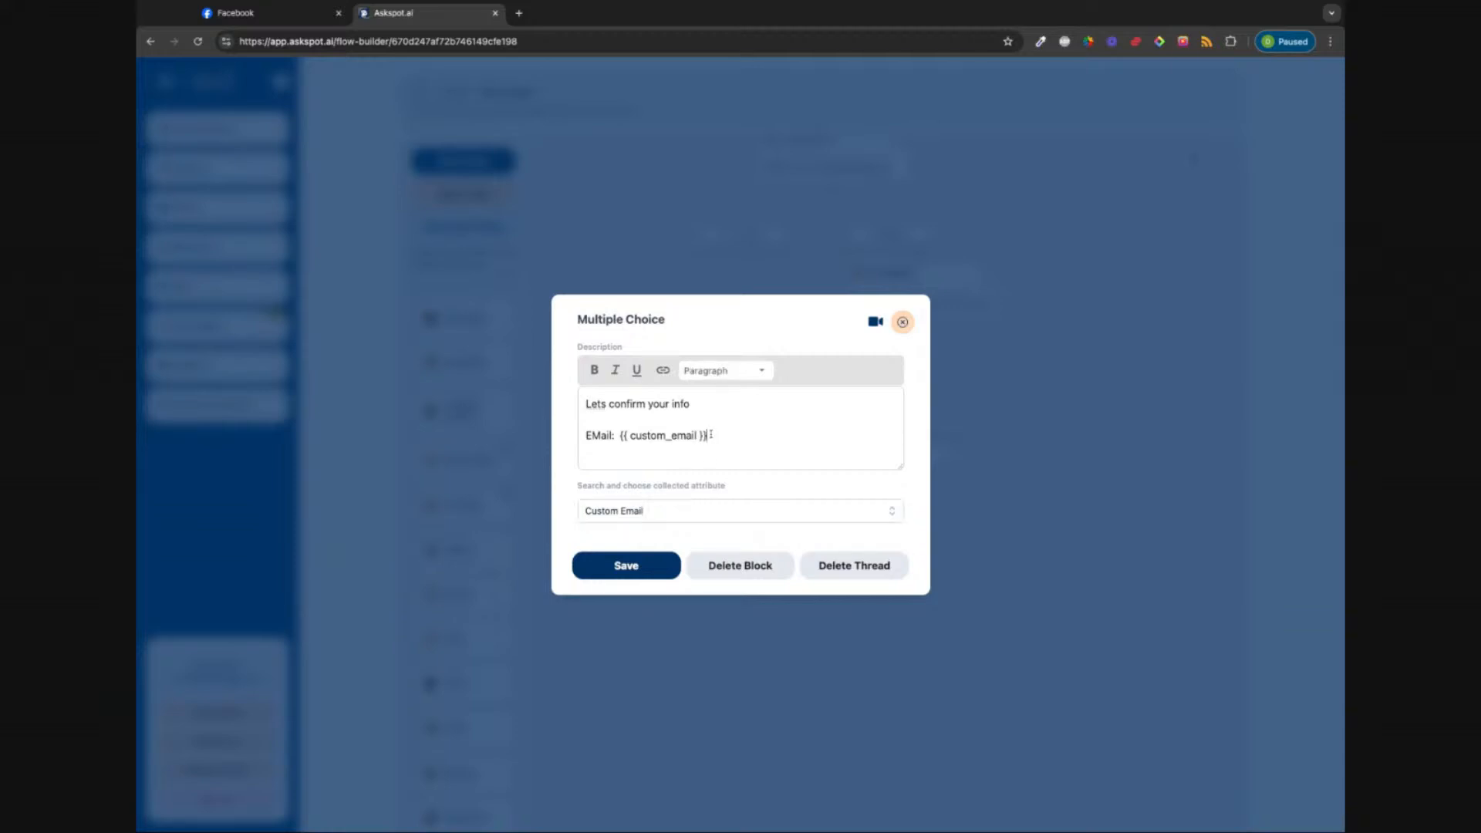
Step: Add a 'First Name:' line with the {{ first_name }} attribute and save the block
key(Return)
text(Fris)
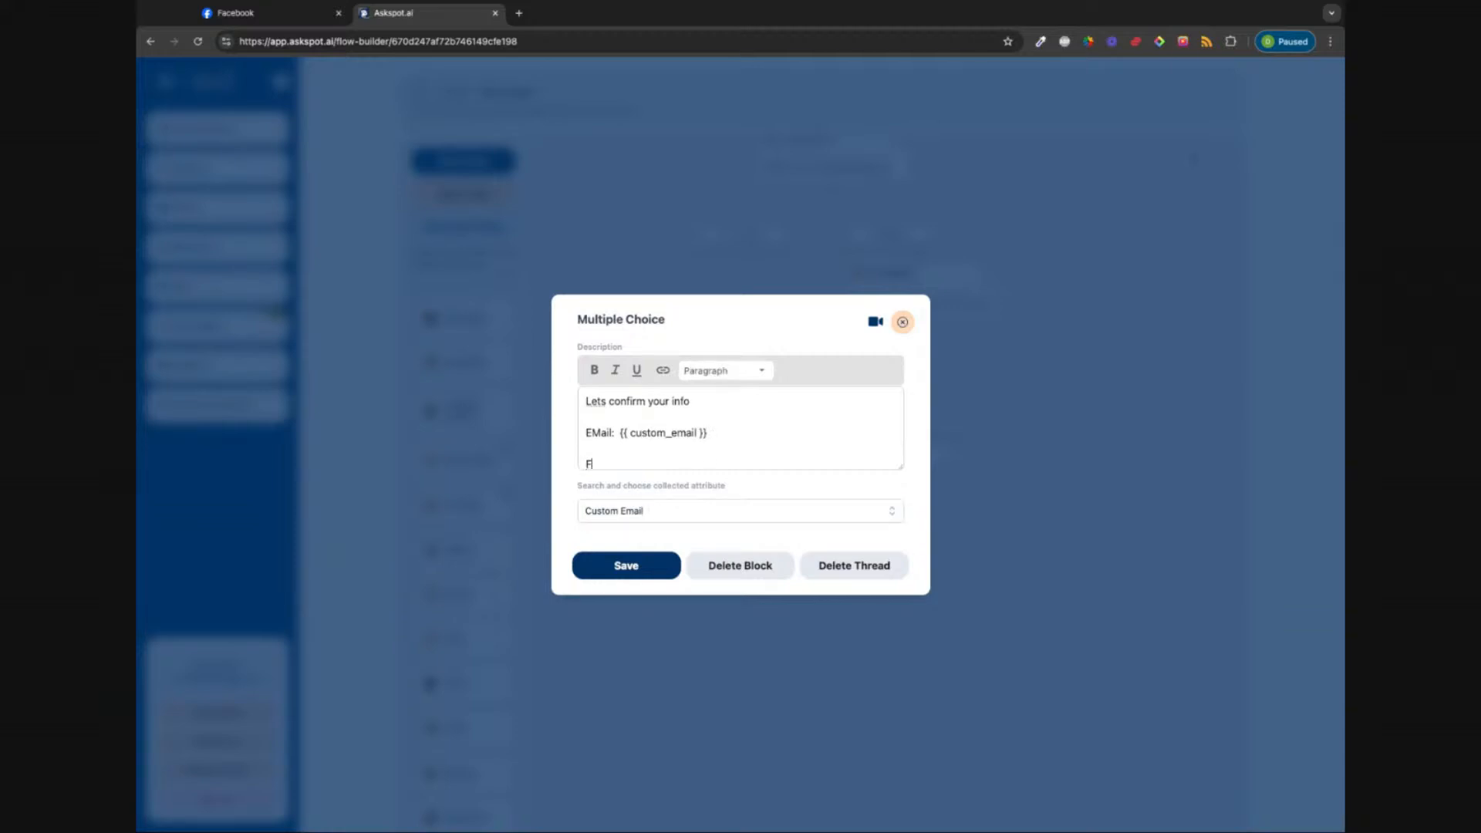
key(BackSpace)
key(BackSpace)
key(BackSpace)
text(irst Name)
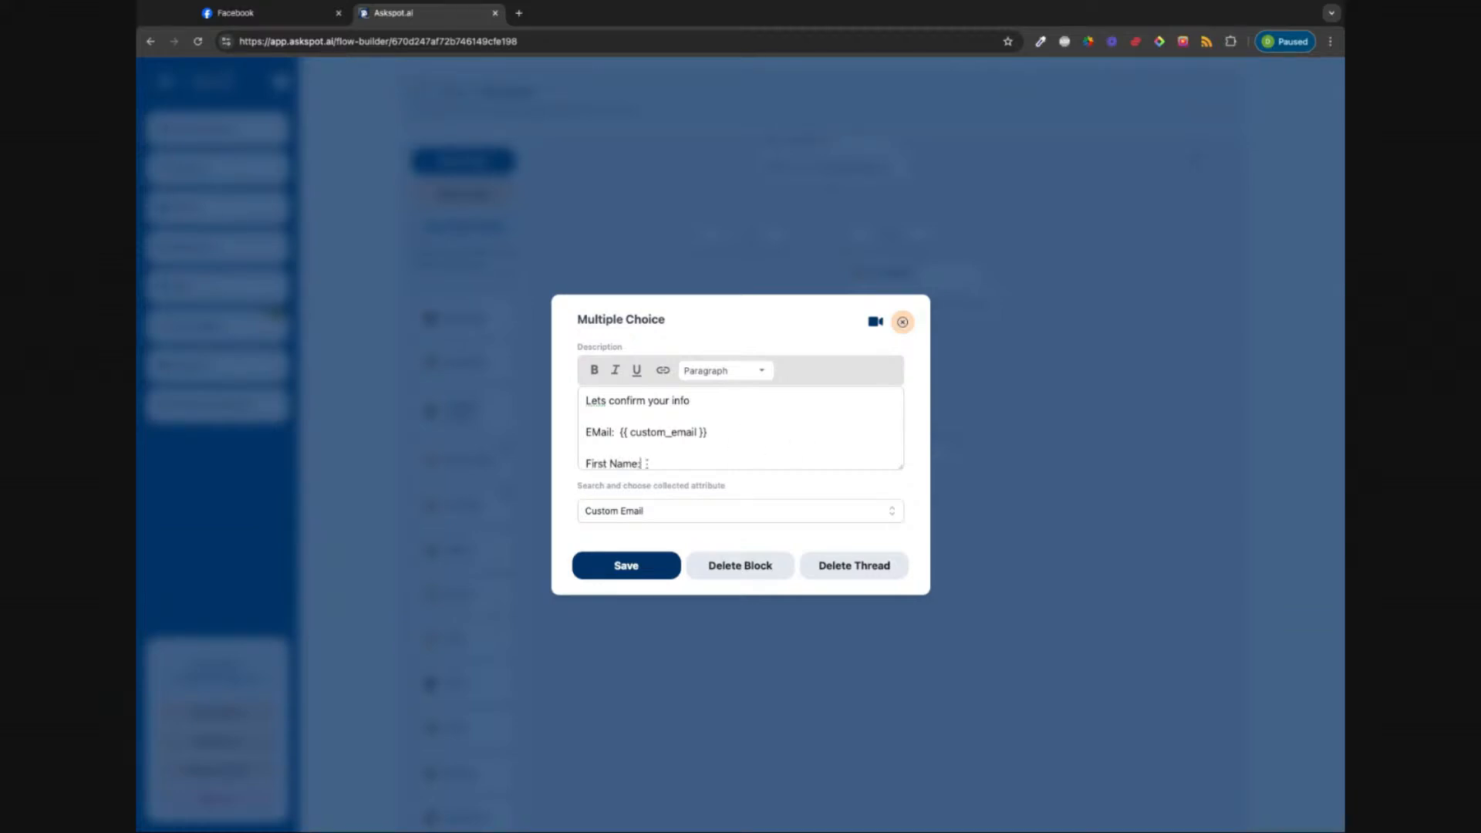
text(:)
click(695, 506)
click(861, 515)
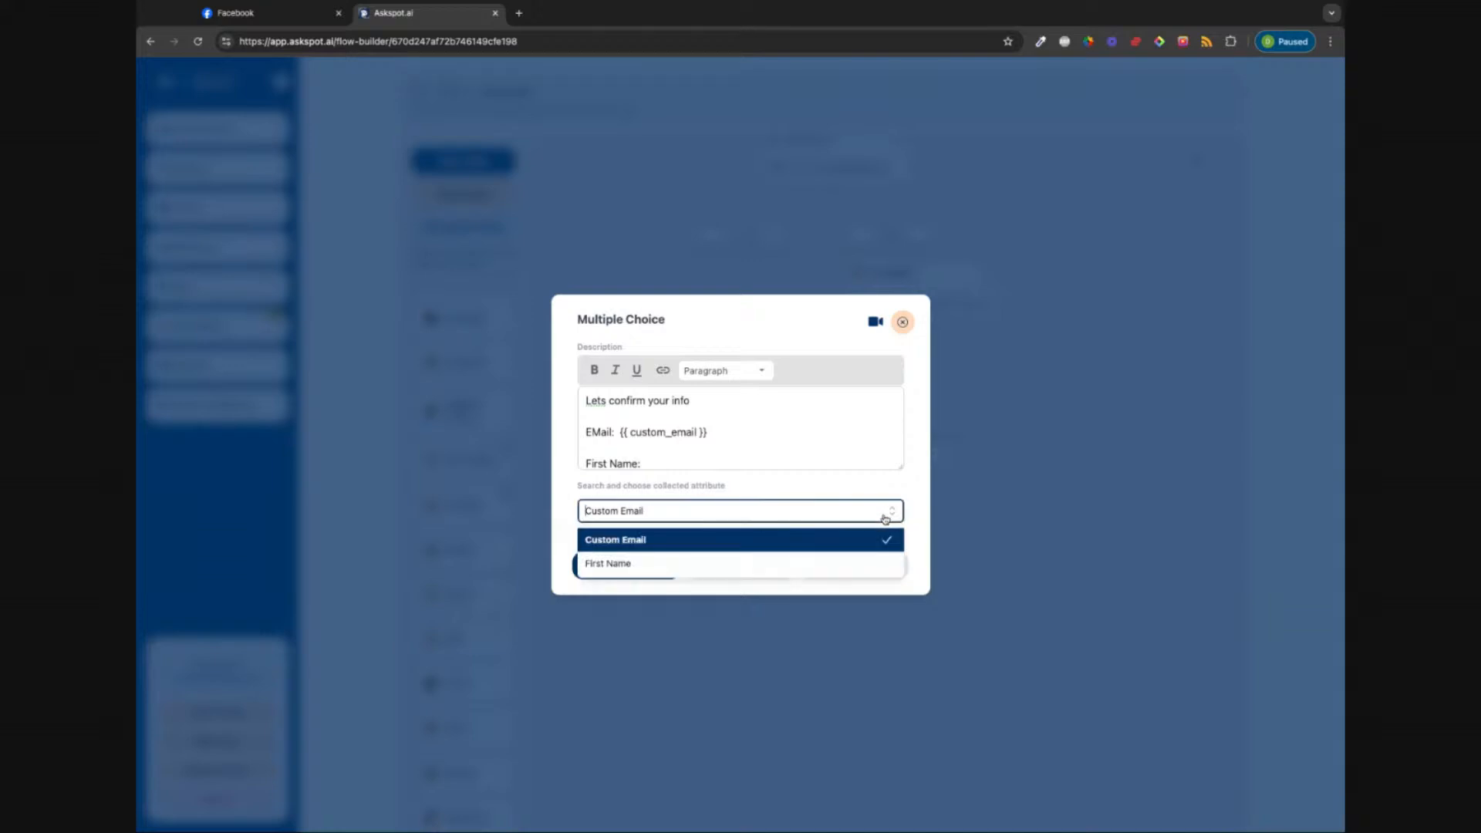
click(730, 561)
scroll(733, 424, down, 2)
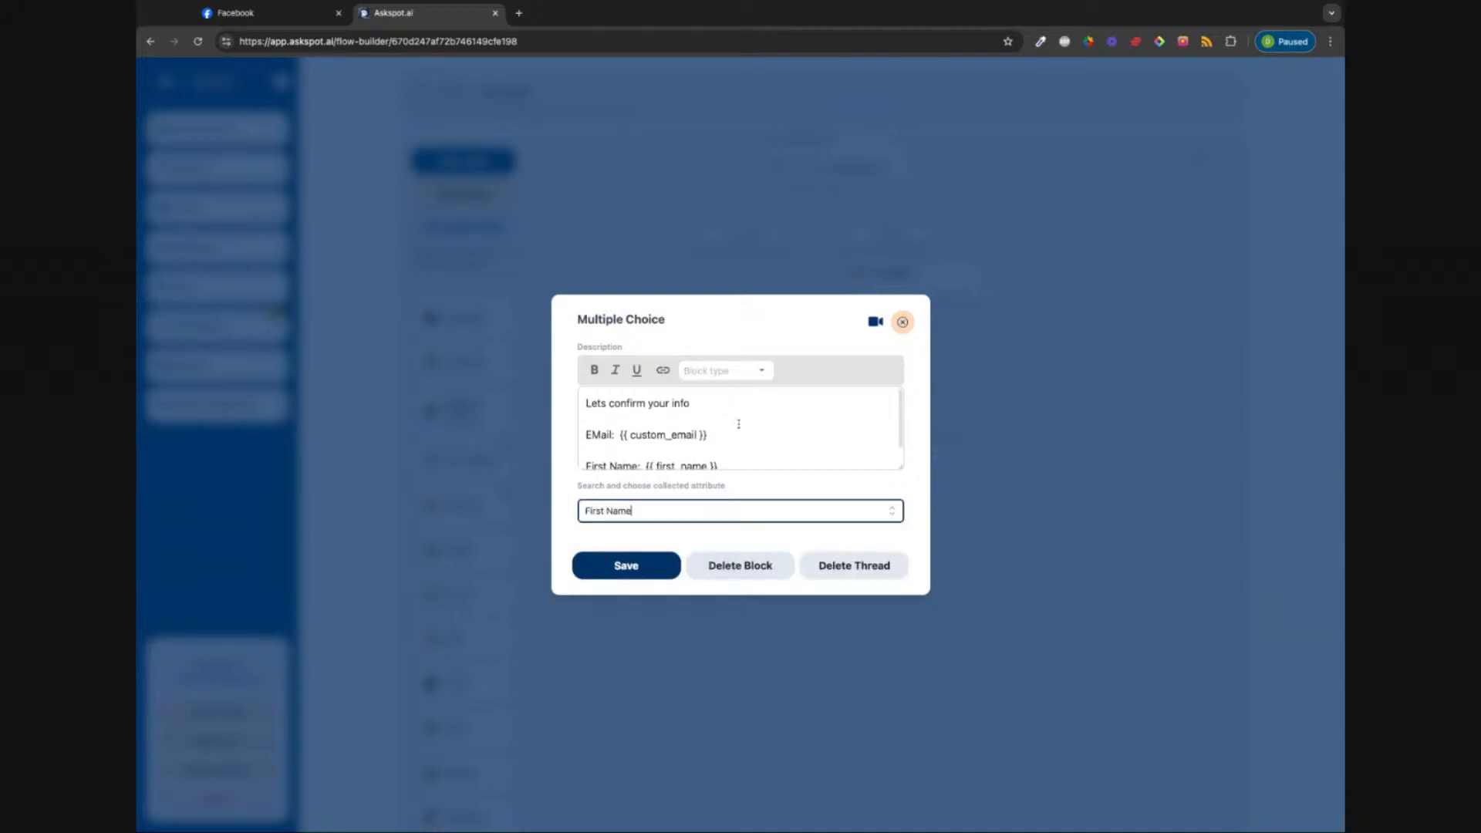
click(627, 565)
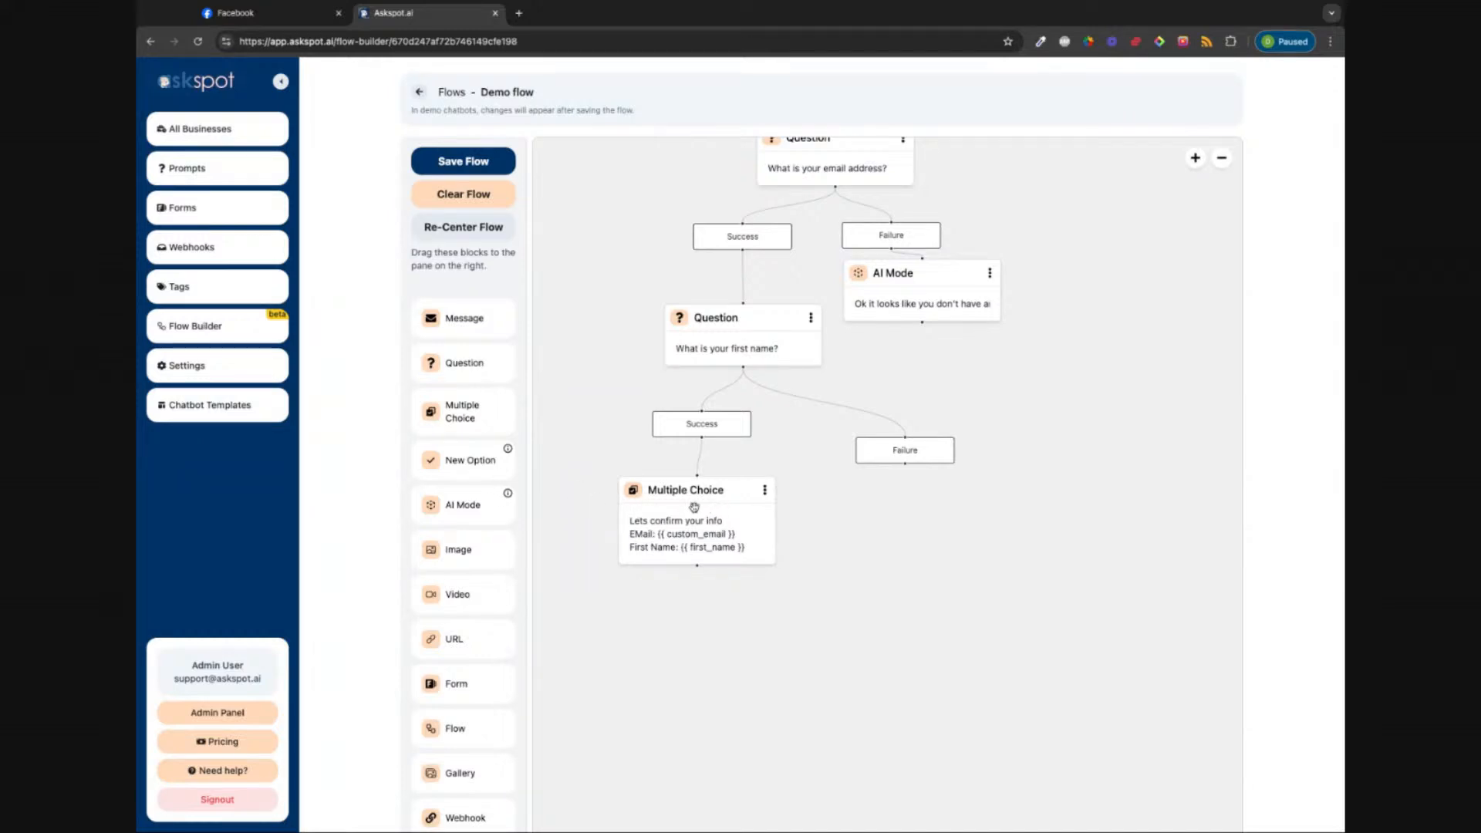
Step: Add an answer option under Multiple Choice reading 'YES' with a 5-second delay and save it
drag(686, 510, 692, 502)
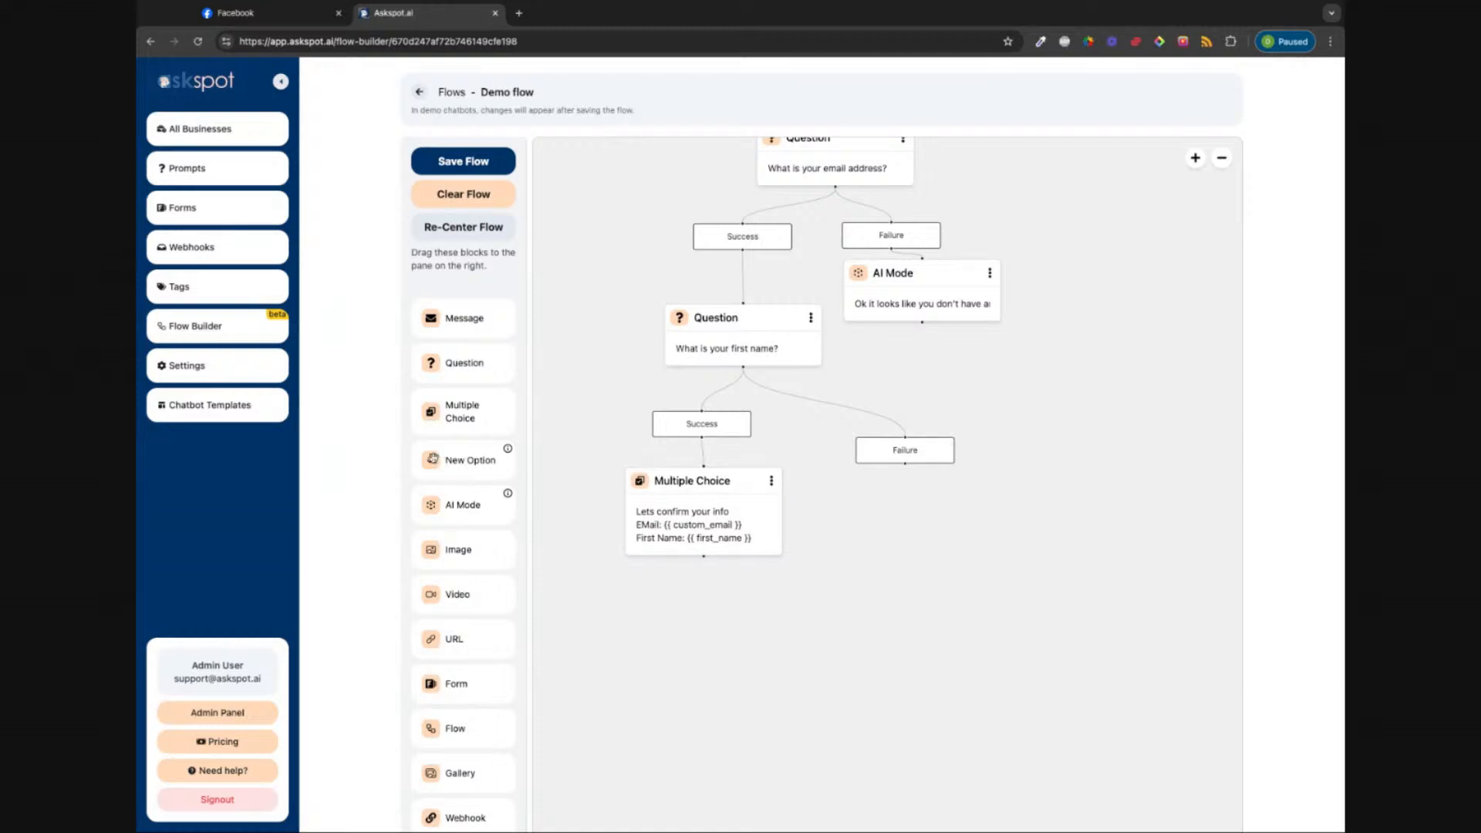
drag(433, 458, 663, 608)
click(663, 608)
triple_click(658, 370)
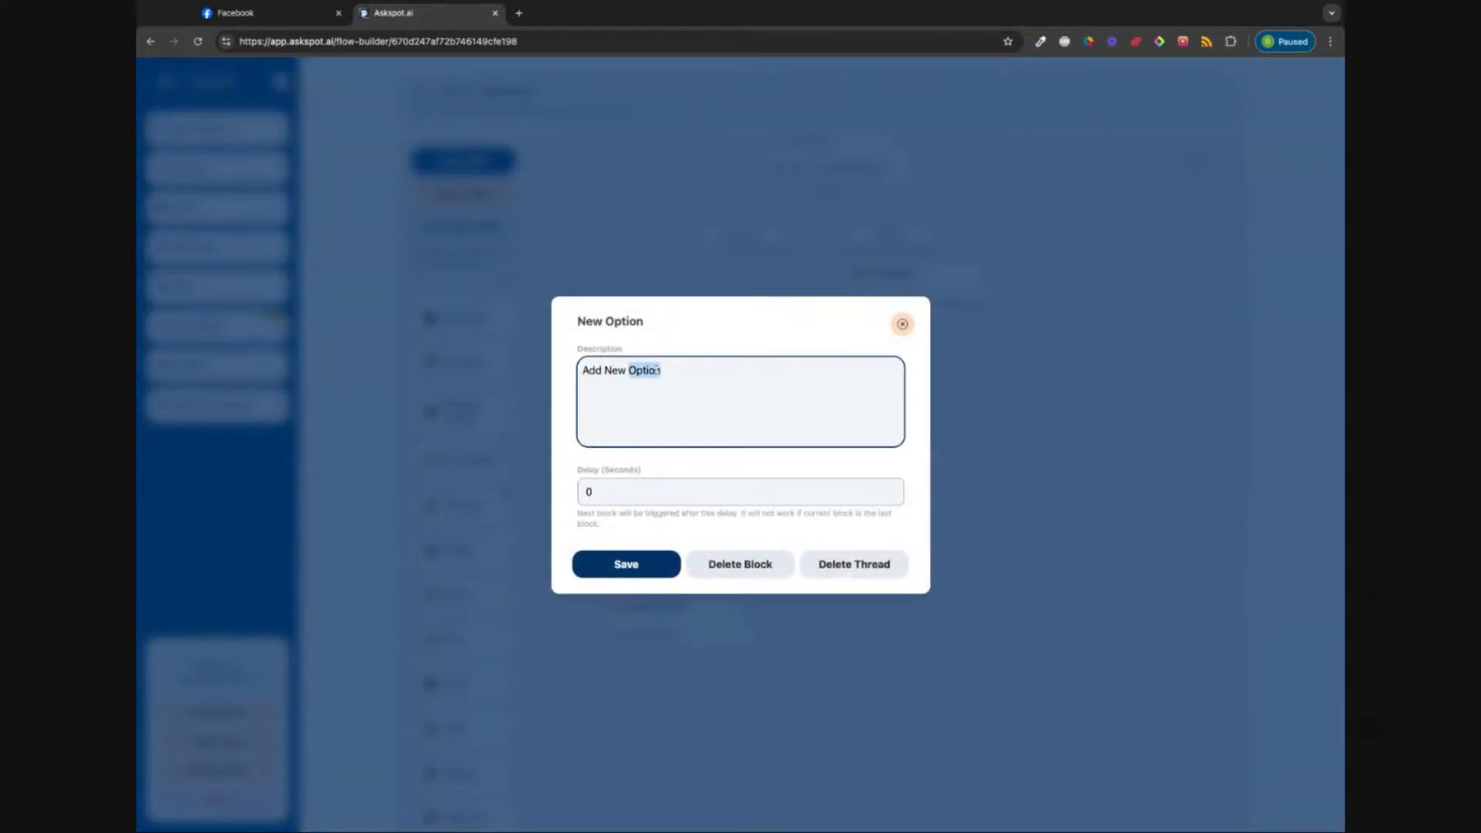
text(YES That)
key(ctrl+BackSpace)
key(ctrl+BackSpace)
key(Tab)
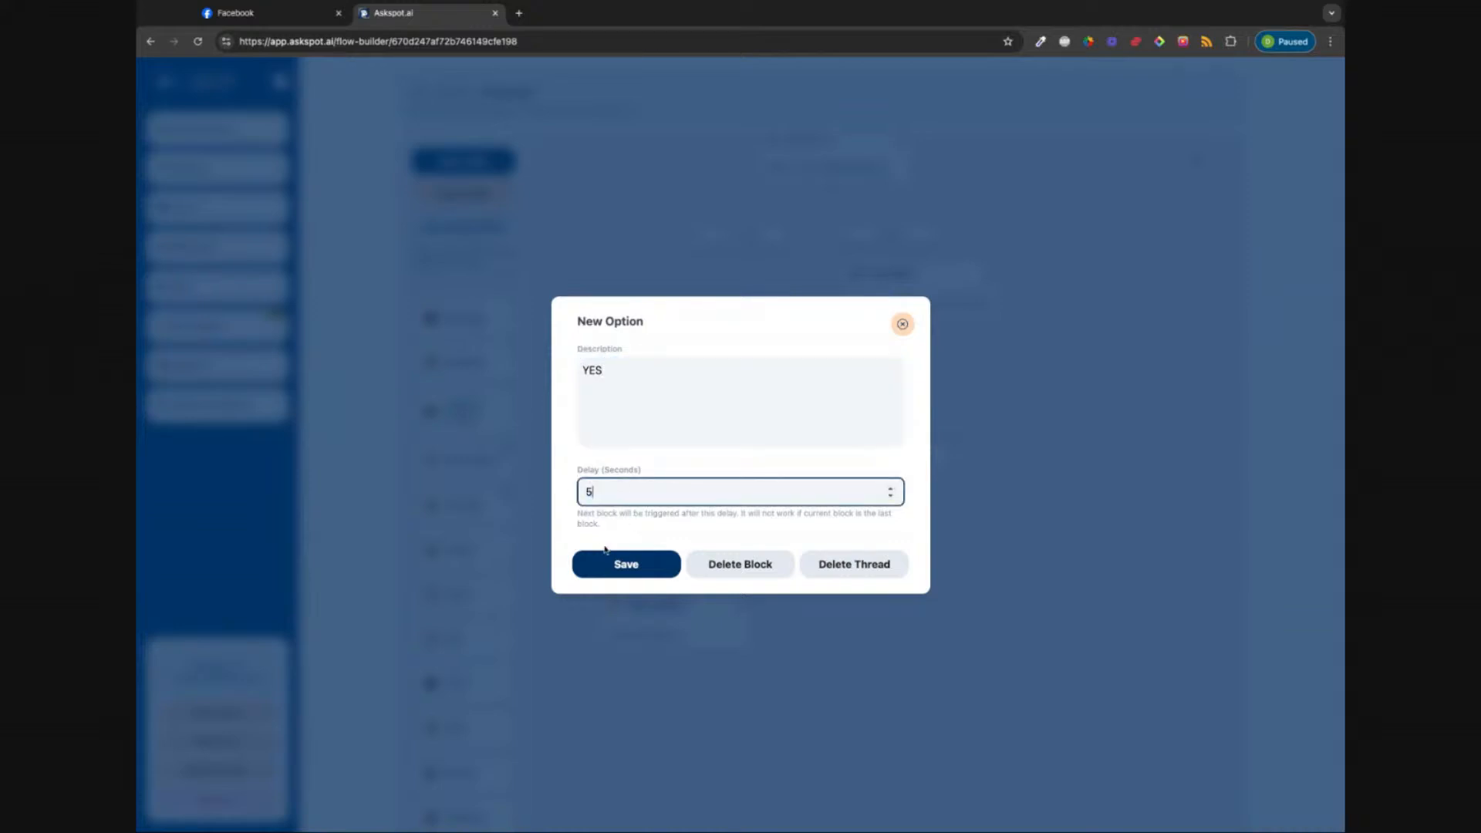
click(617, 570)
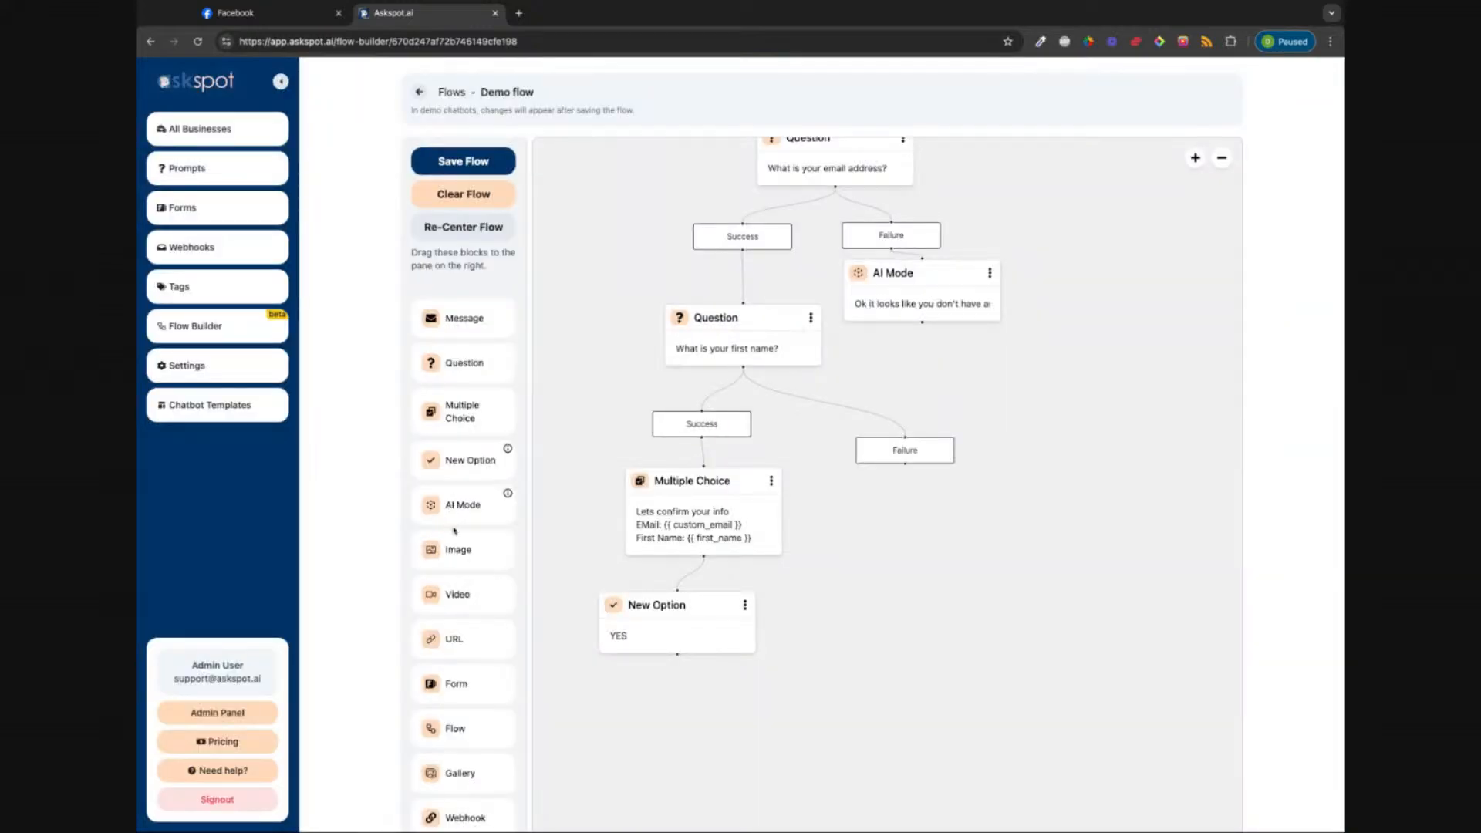
Step: Drop a second New Option block under Multiple Choice beside the YES option
drag(445, 458, 798, 608)
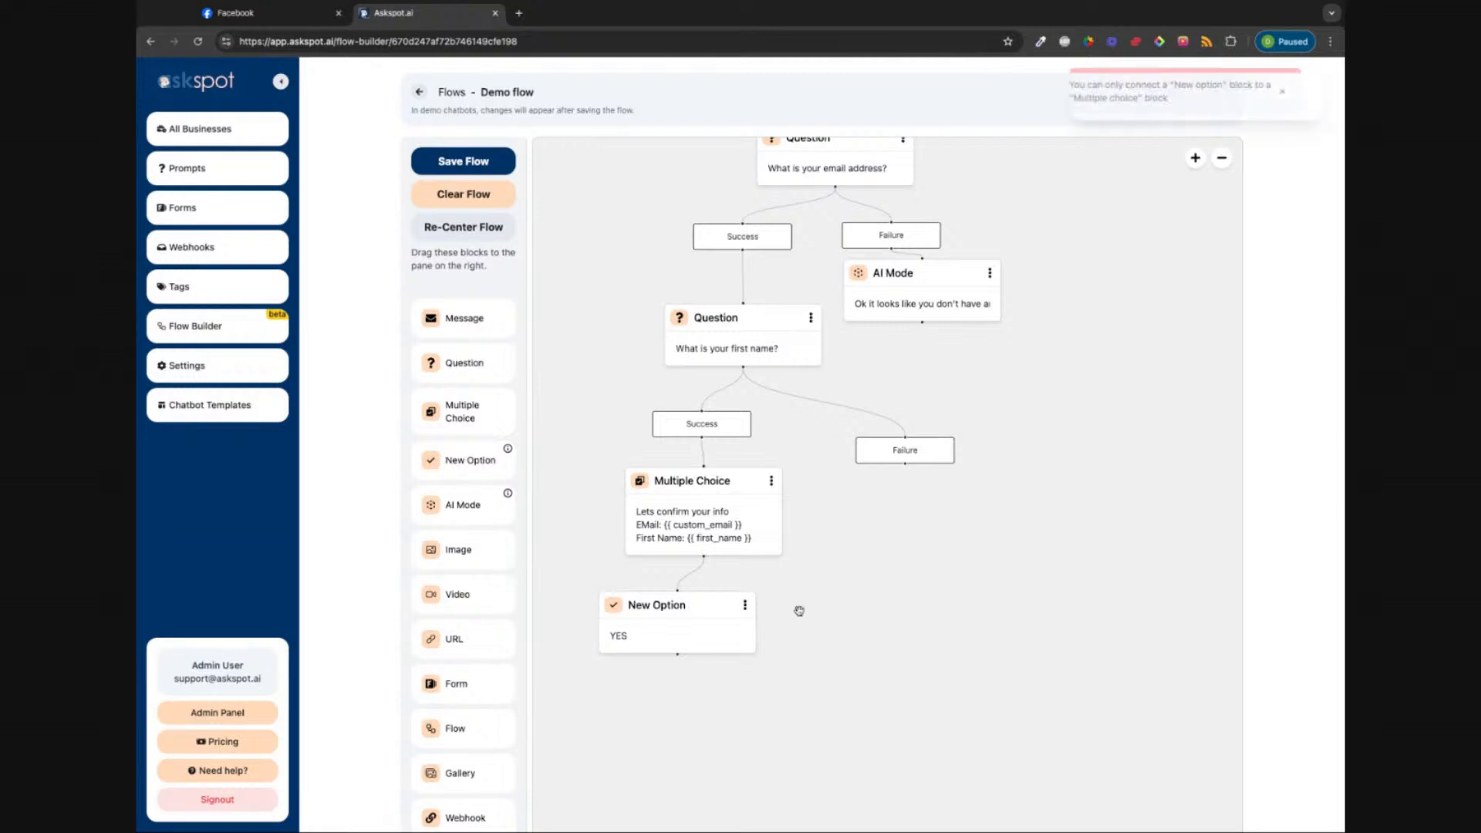
drag(706, 637, 627, 609)
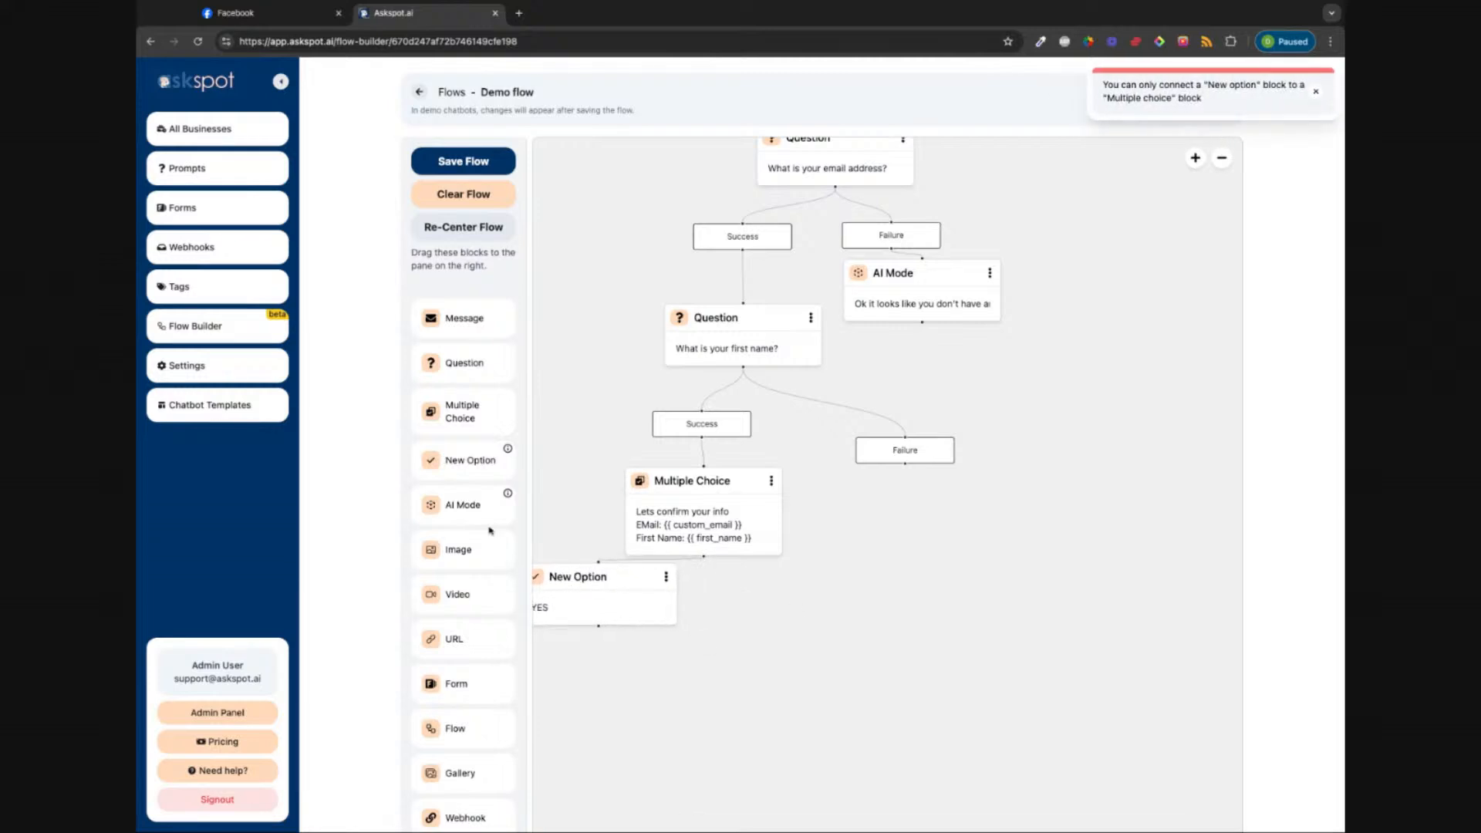
drag(466, 463, 748, 591)
Step: Set the second option to 'No, not correct' with a 5-second delay and align it beside YES
click(747, 591)
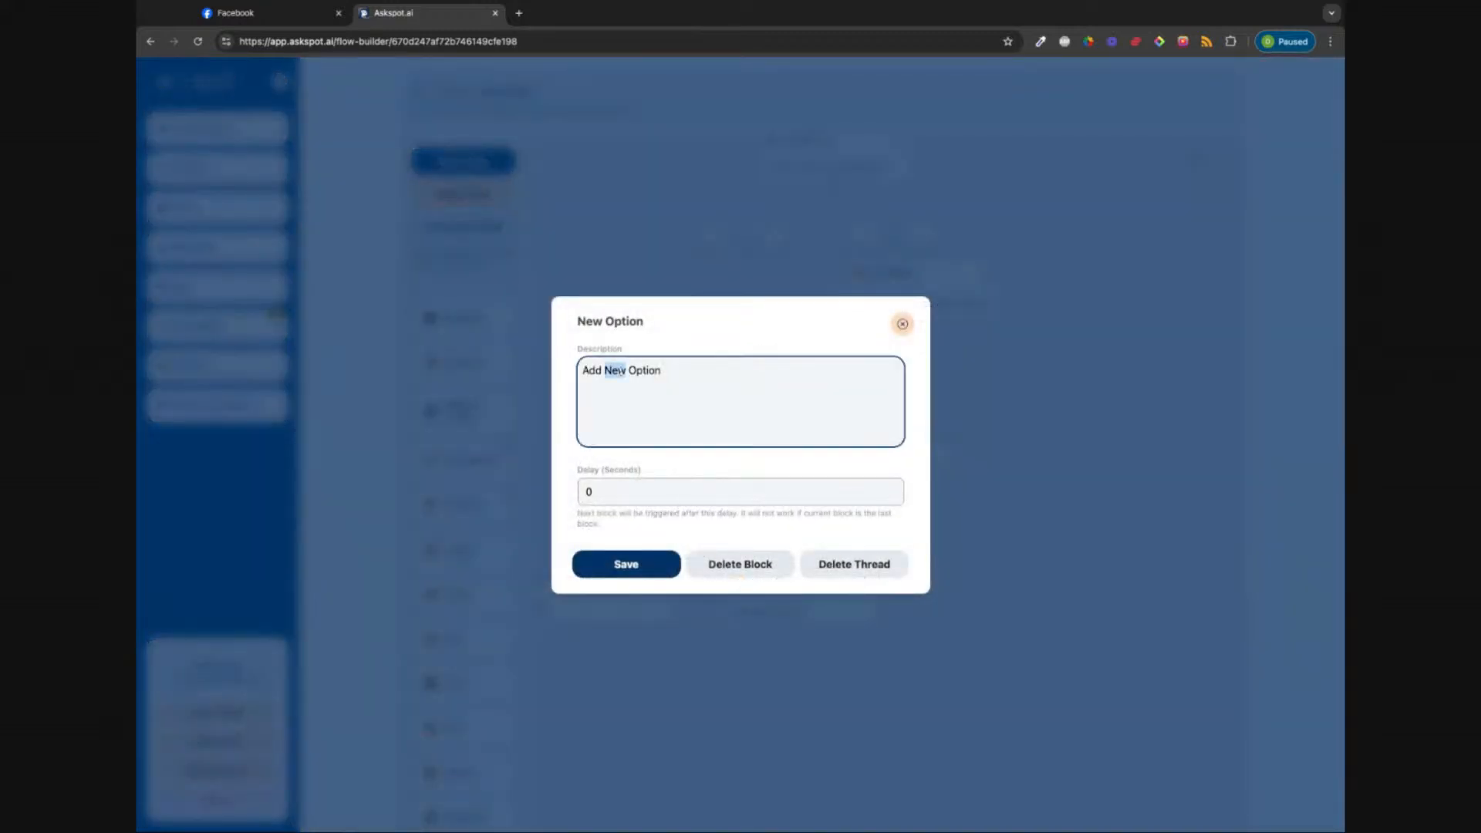
triple_click(621, 371)
text(No, not correct)
click(606, 486)
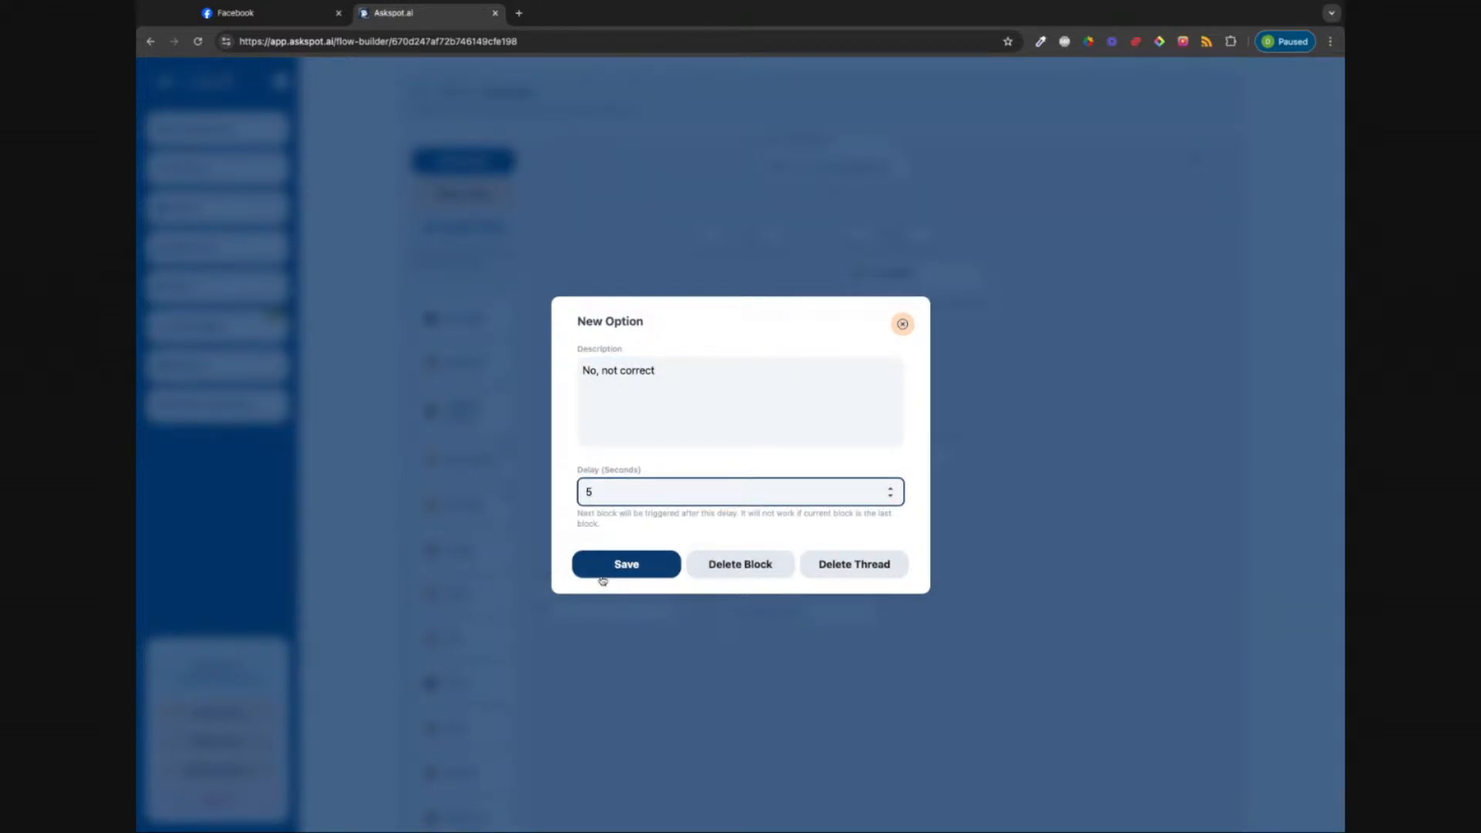
click(627, 566)
drag(605, 616, 630, 611)
drag(745, 606, 746, 605)
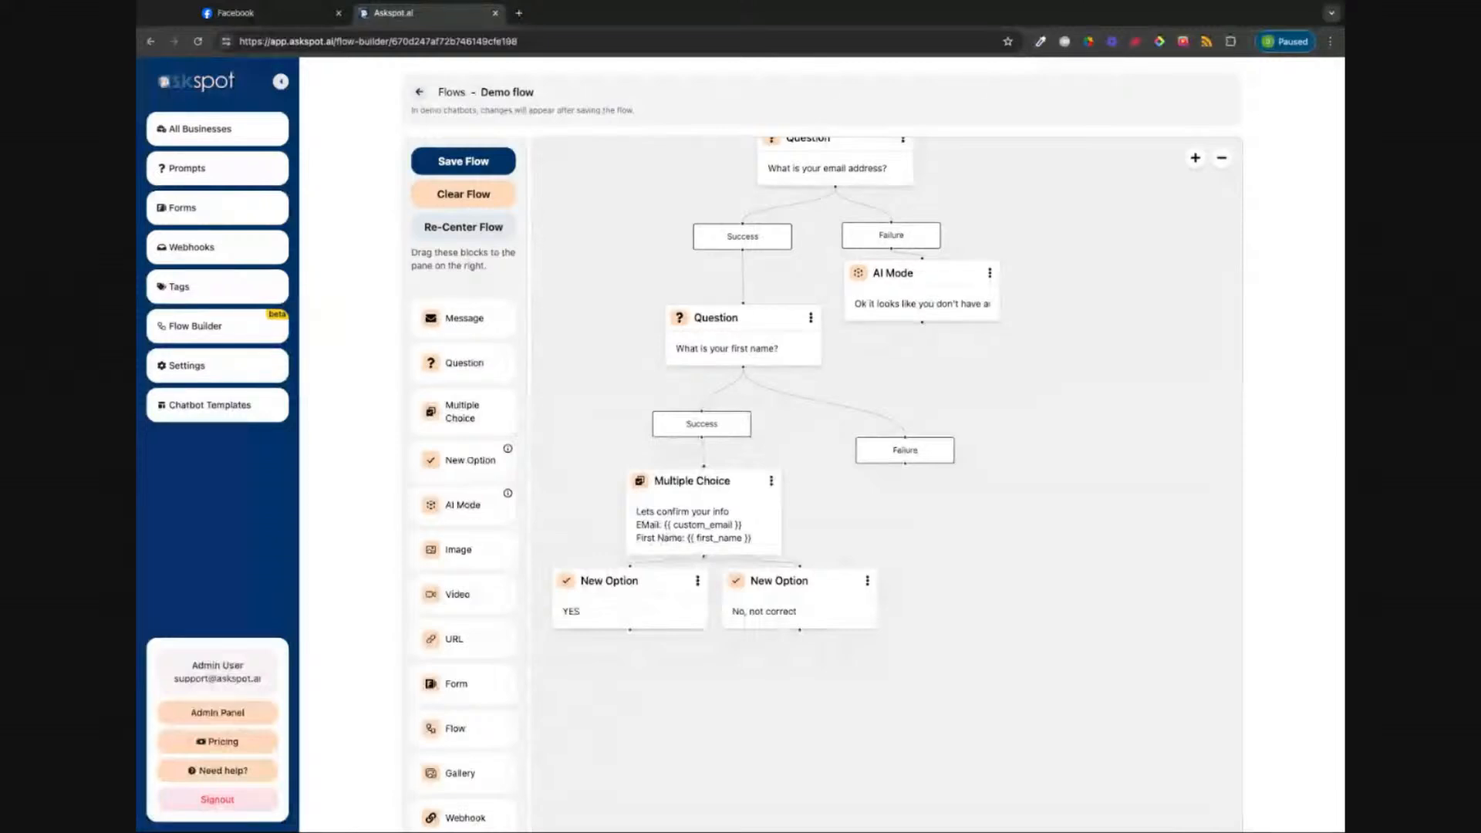
Step: Re-centre the flow on the canvas and launch the test chatbot
click(502, 227)
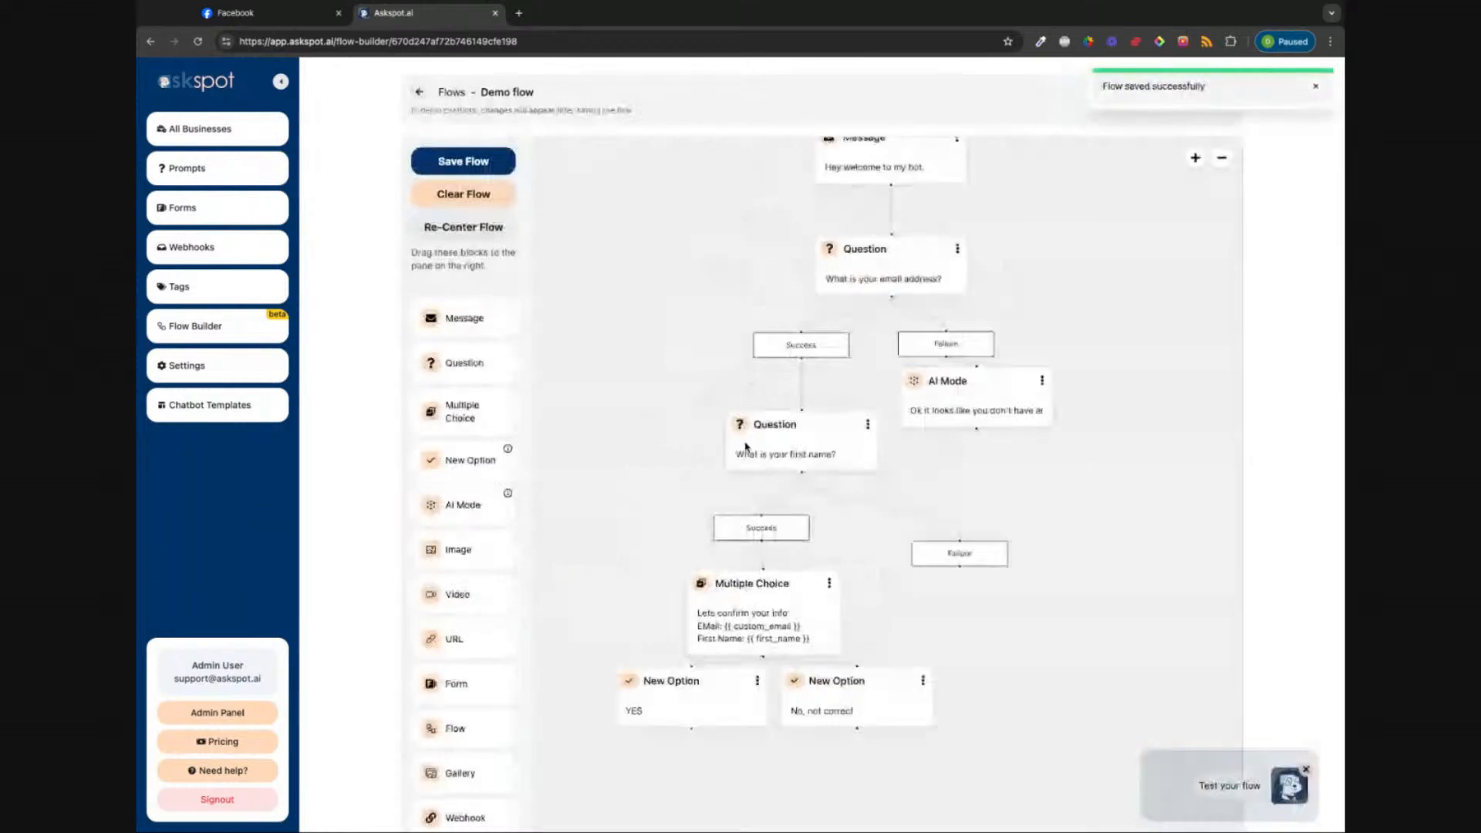
drag(747, 442, 667, 347)
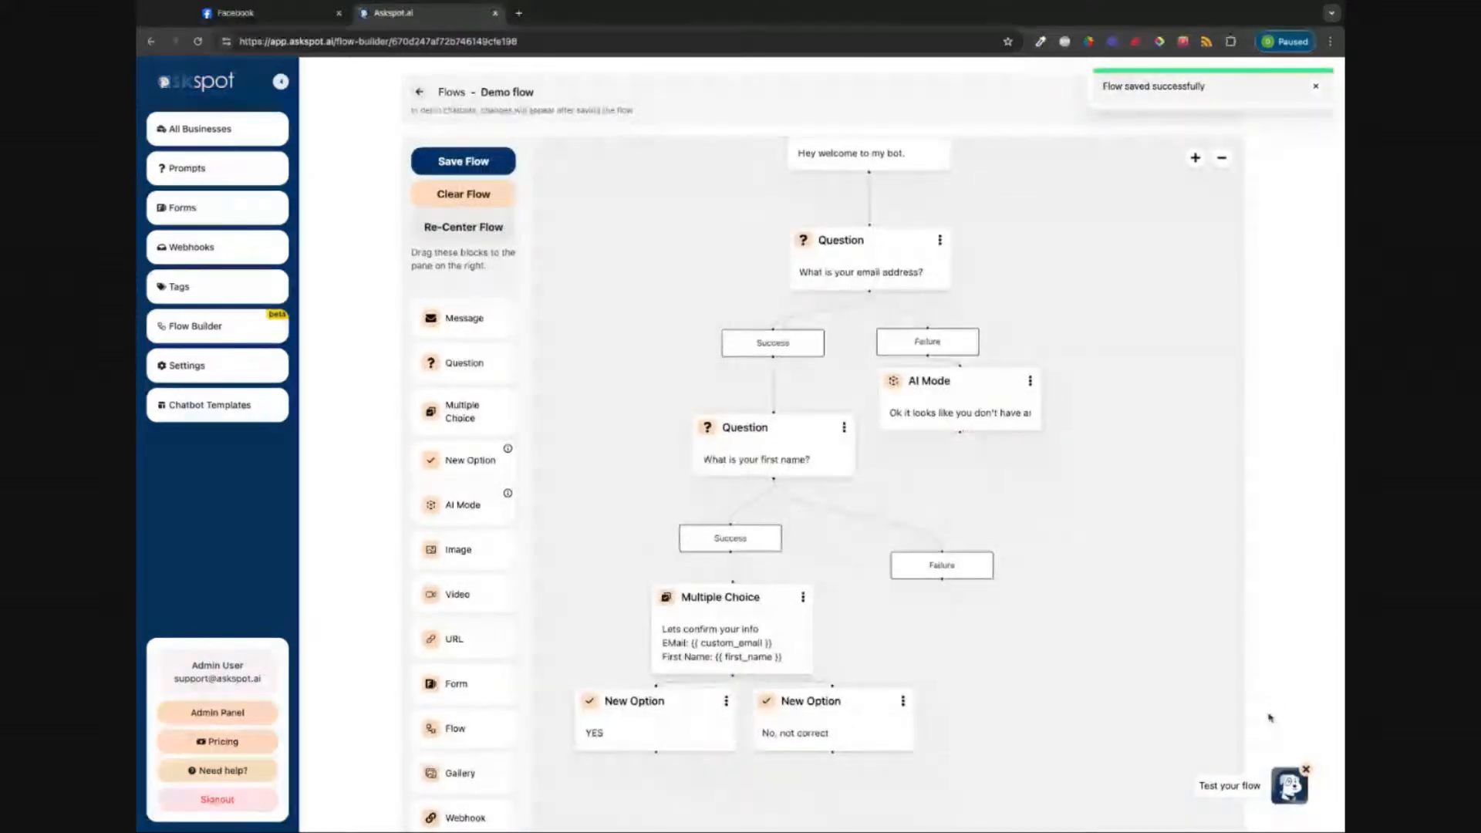
click(1291, 786)
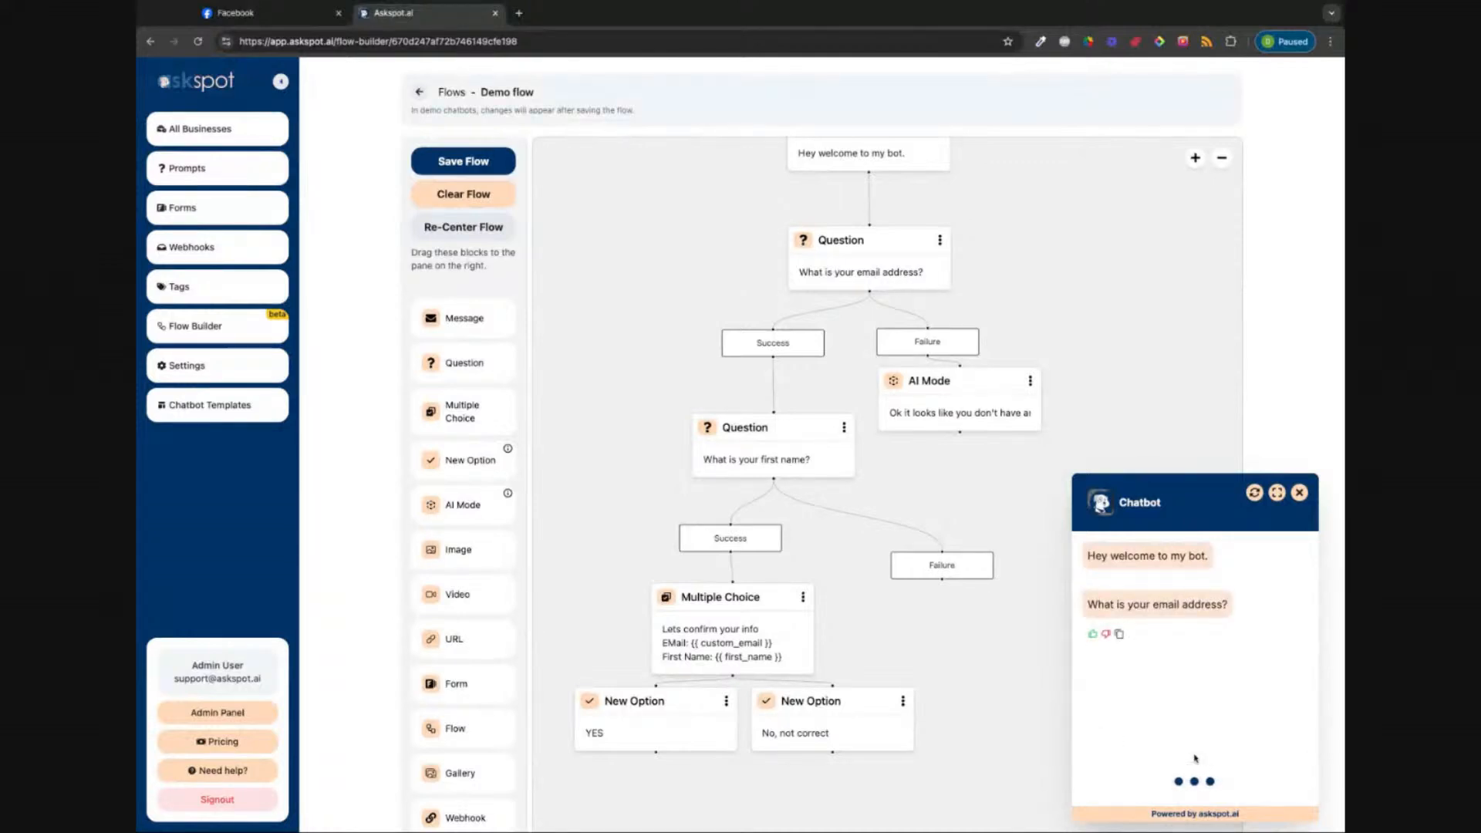
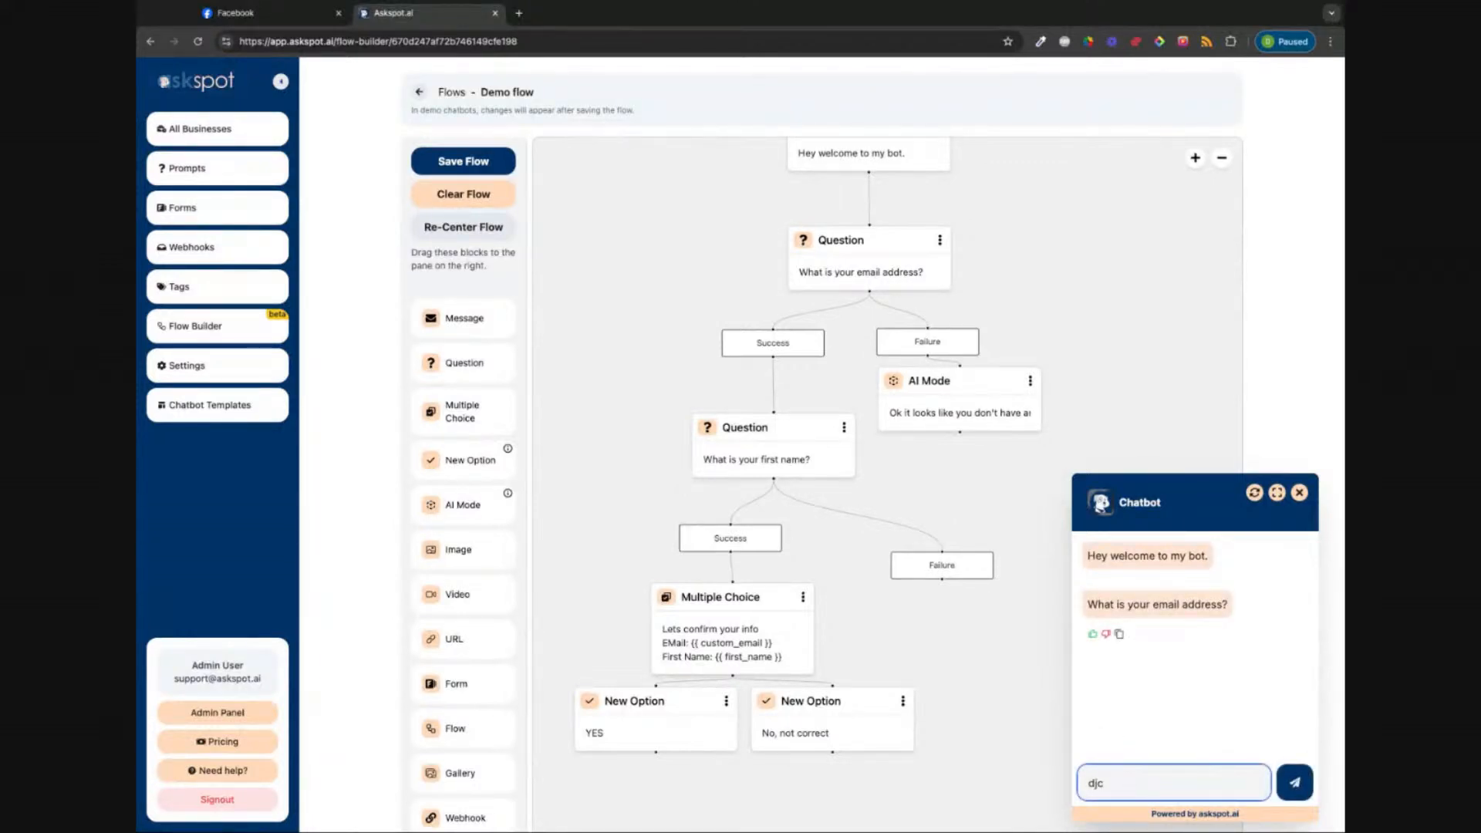
Step: Answer the bot with an email address and first name, choose YES, then close the chatbot
key(Return)
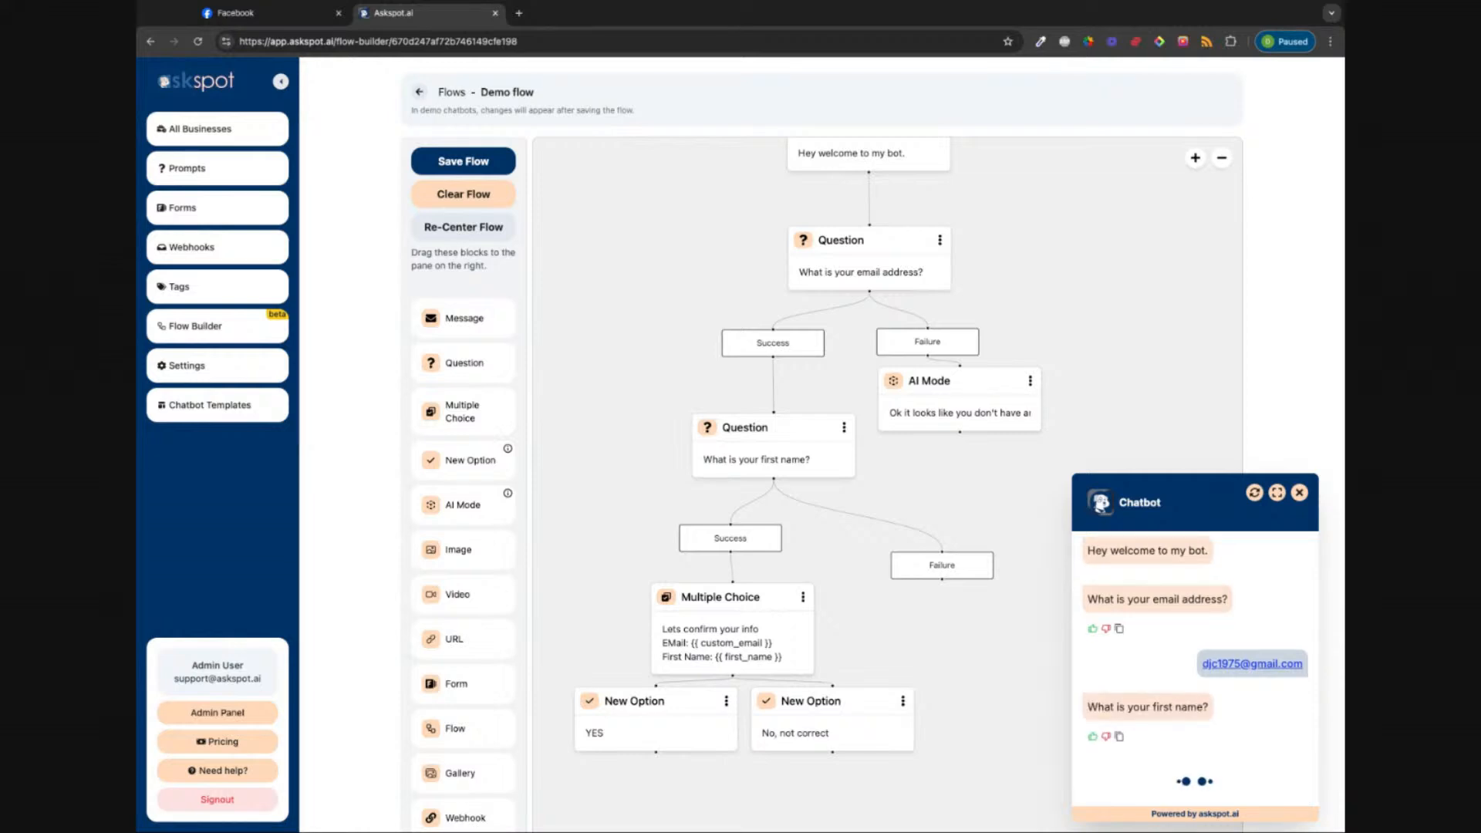
text(David)
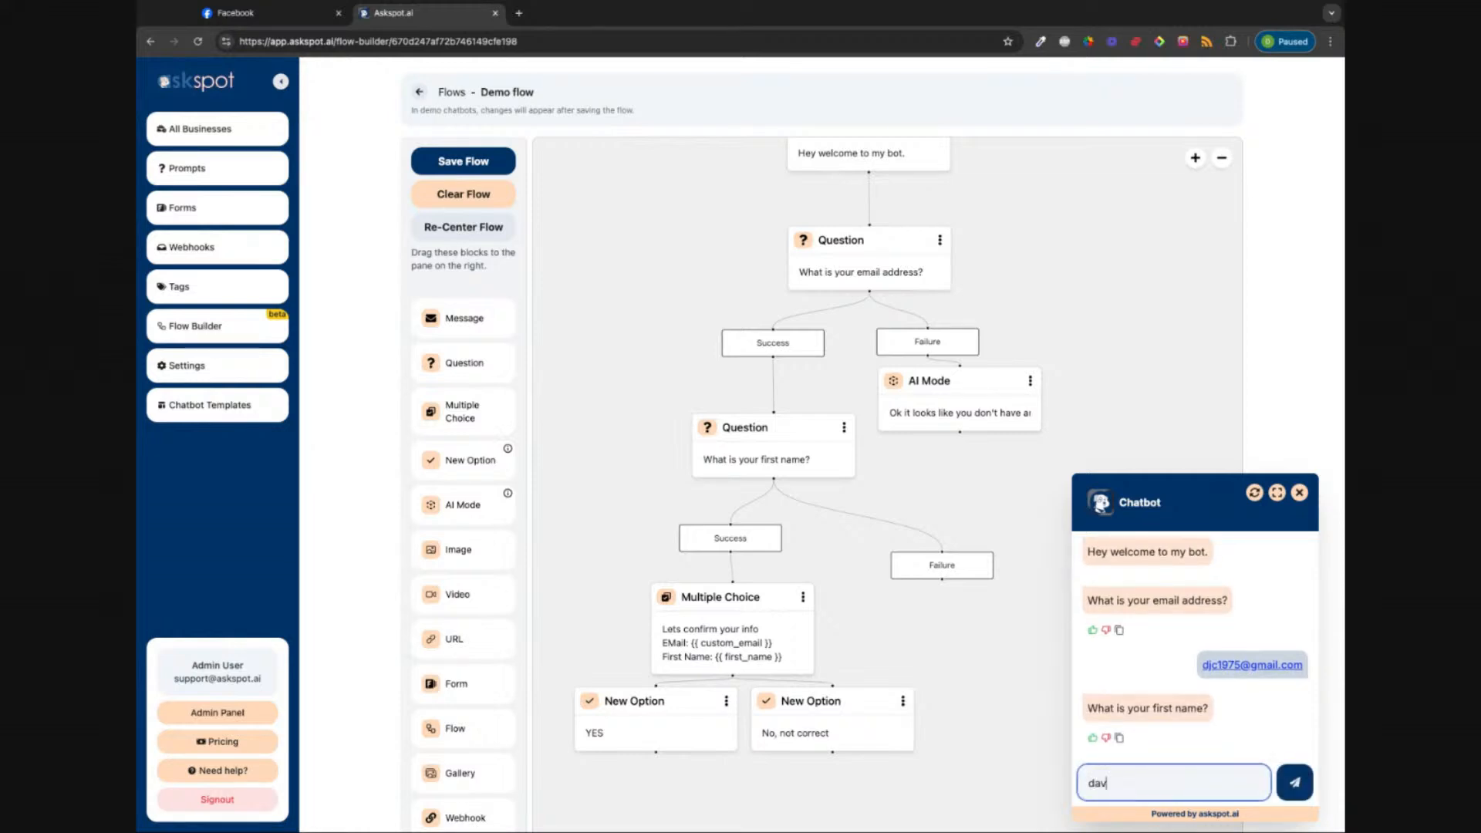
key(Return)
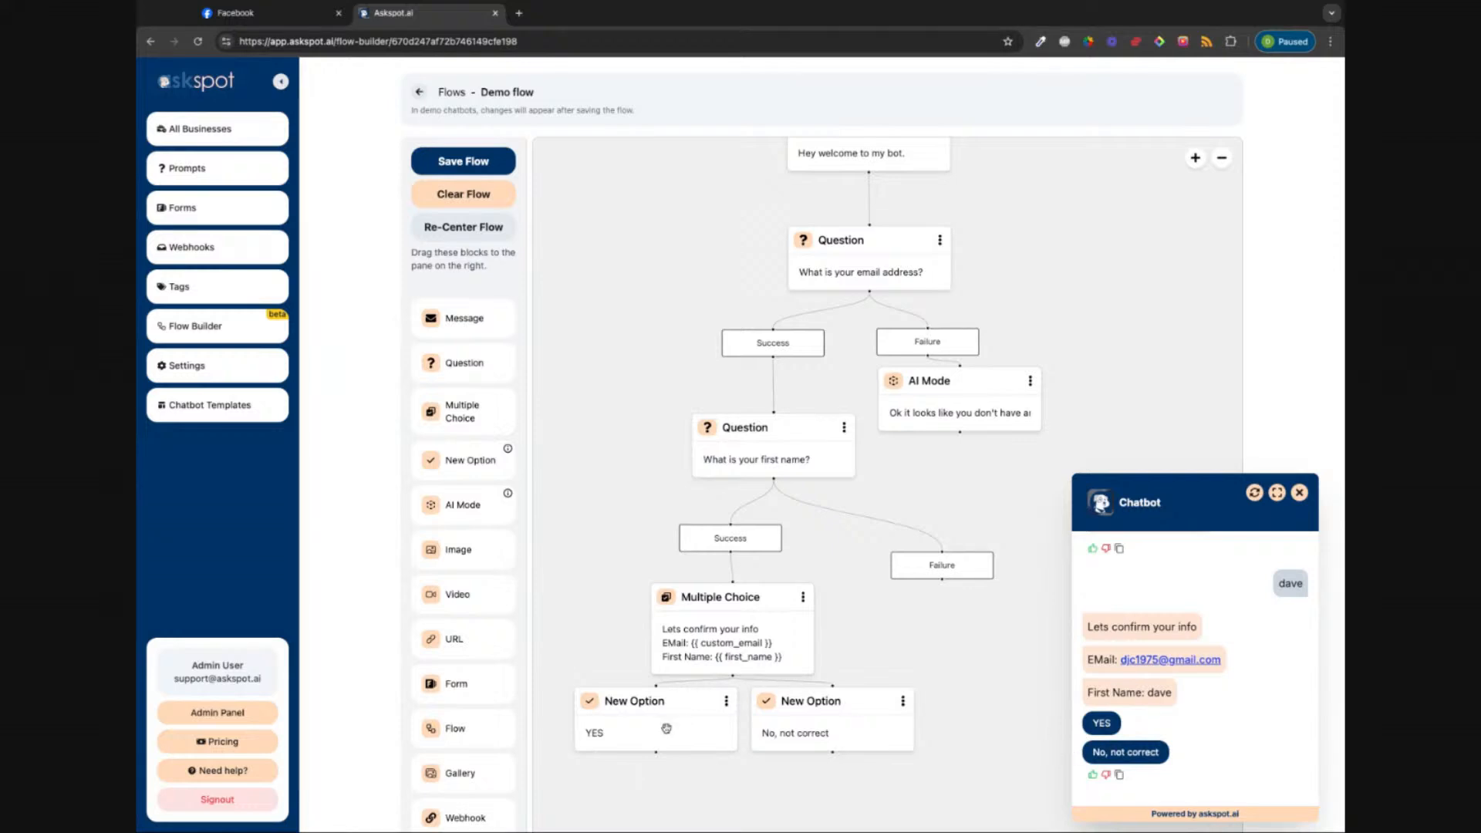
scroll(667, 730, down, 3)
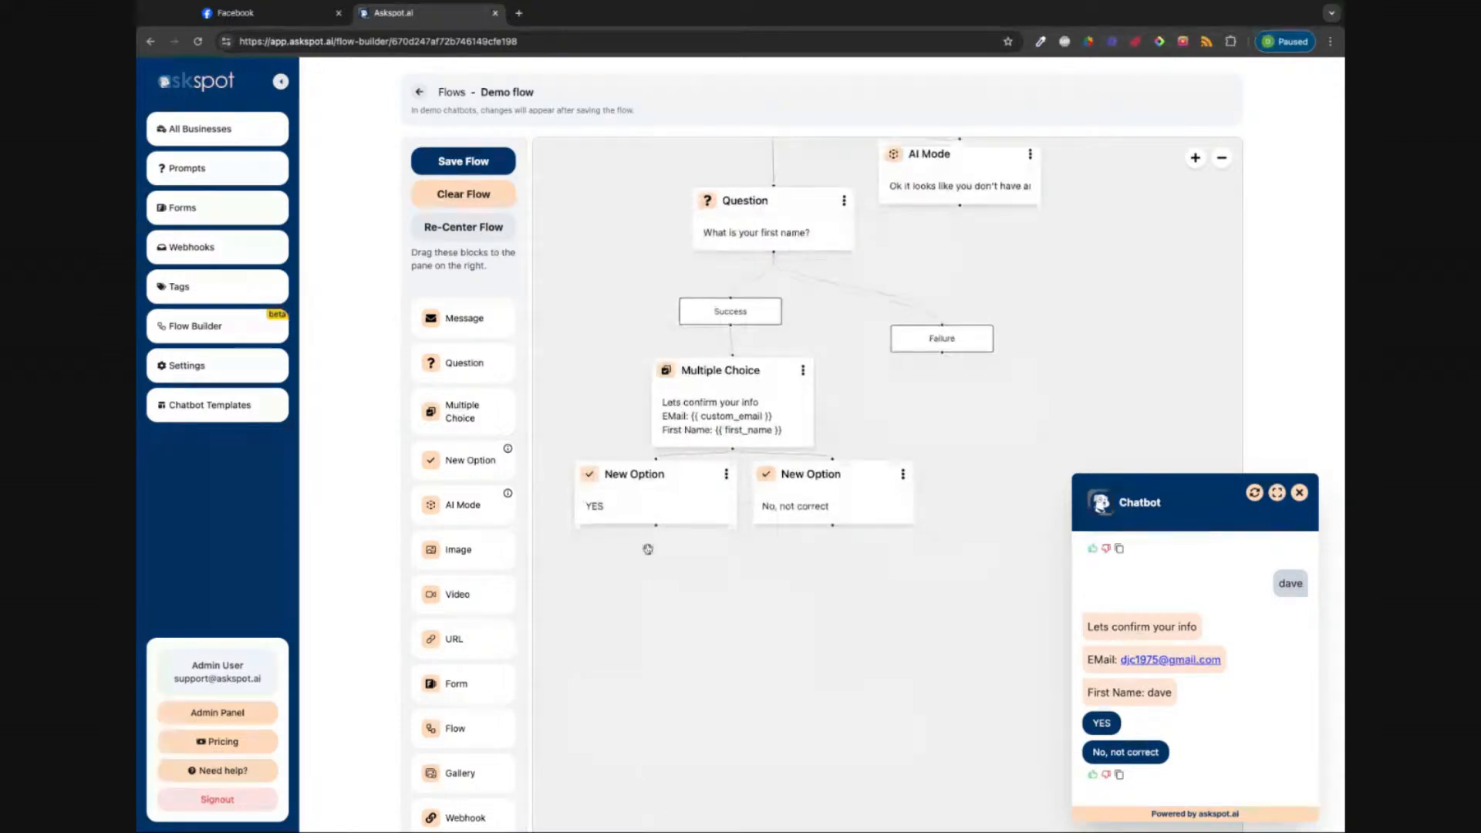
click(1102, 723)
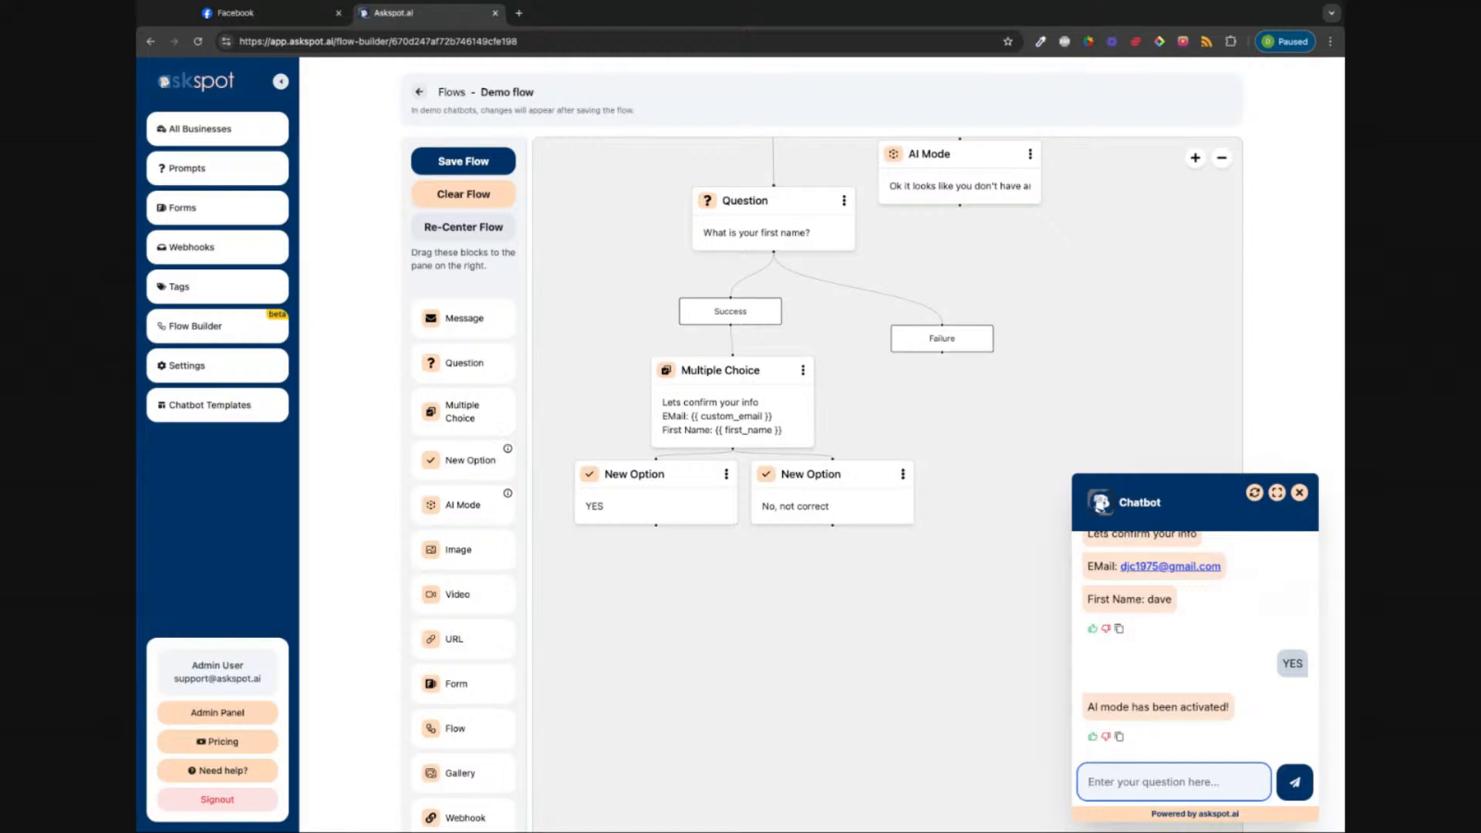
click(137, 625)
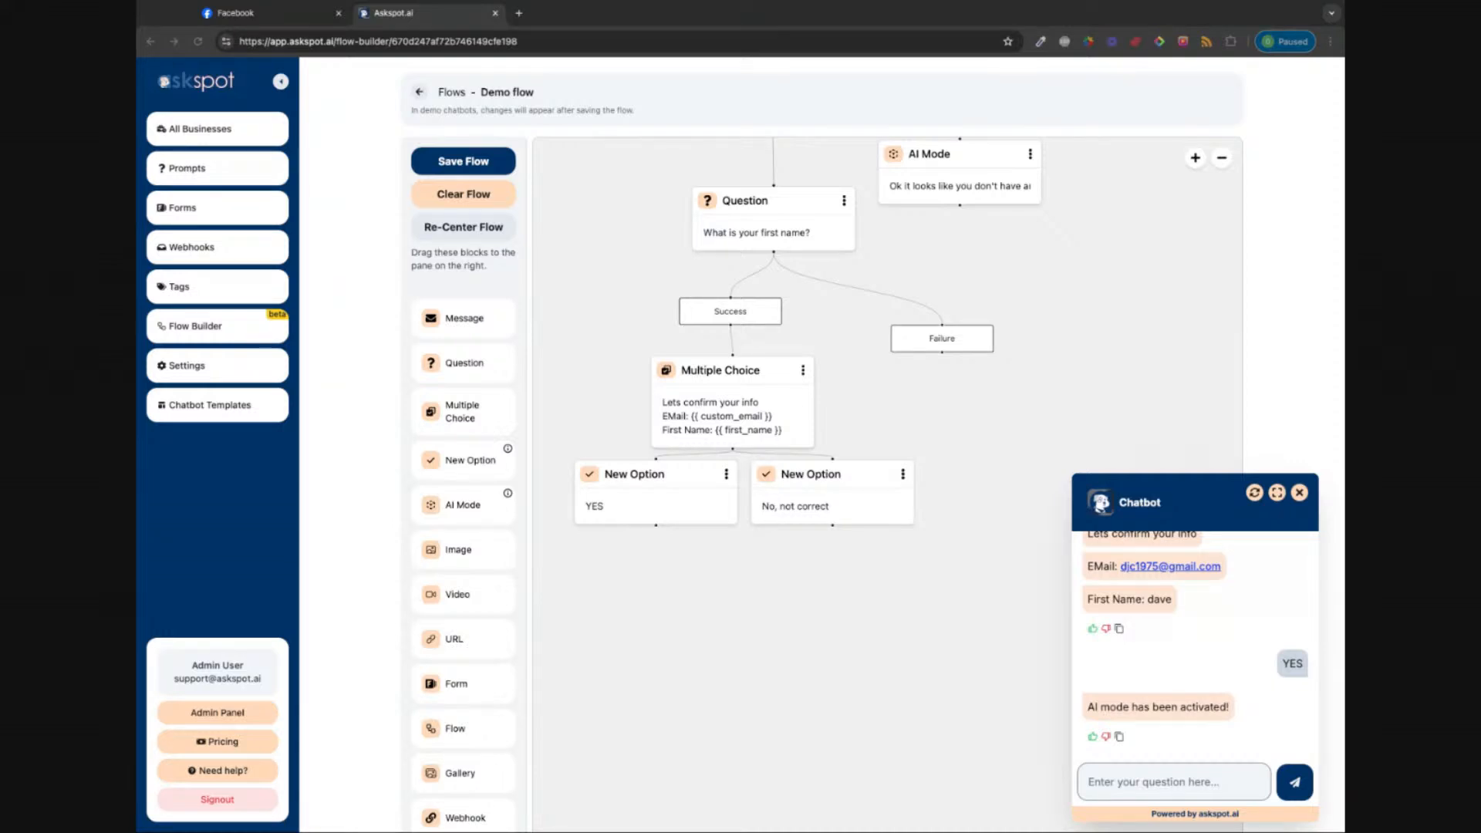
click(366, 612)
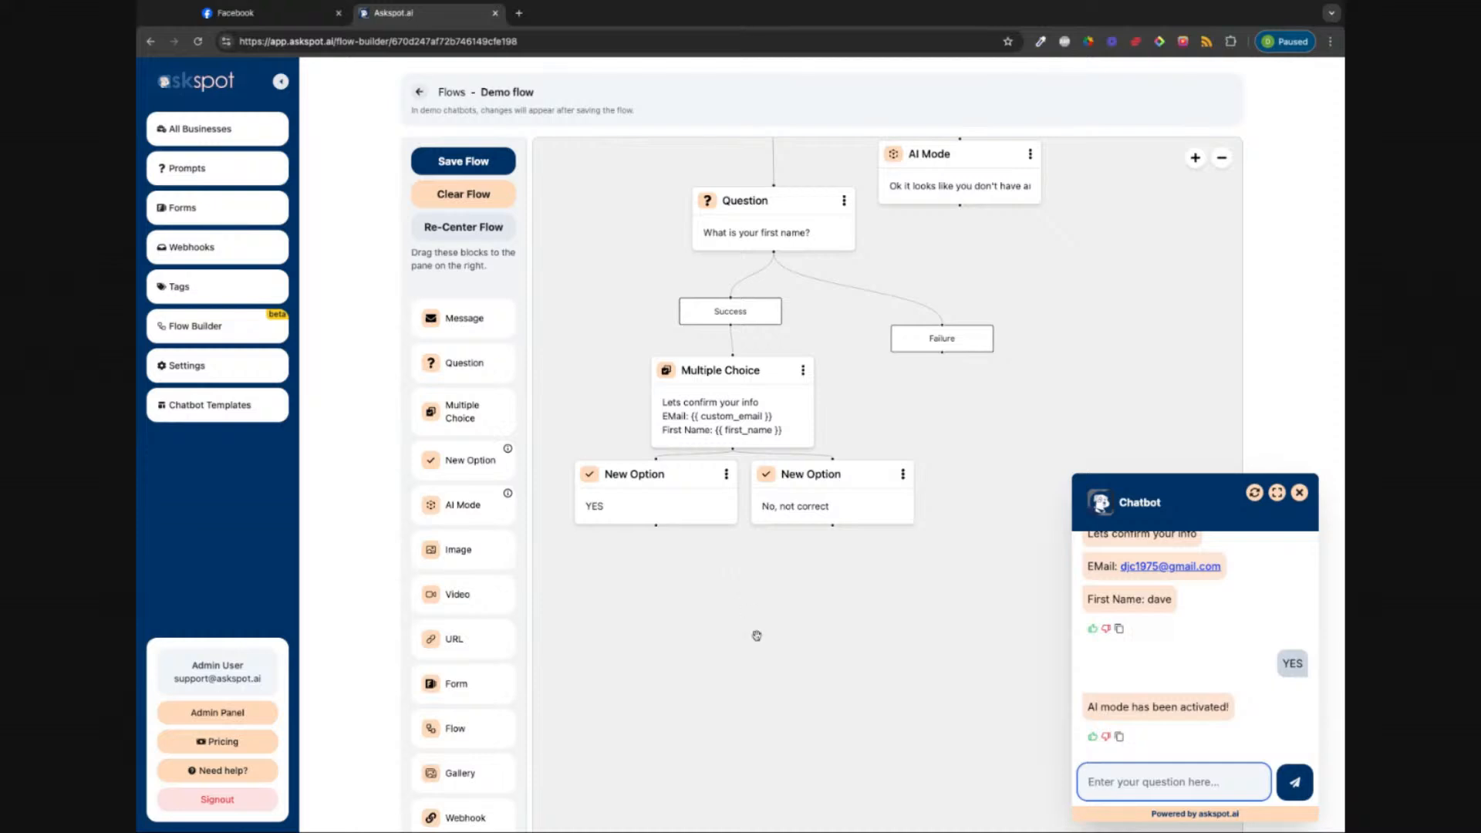
click(1300, 494)
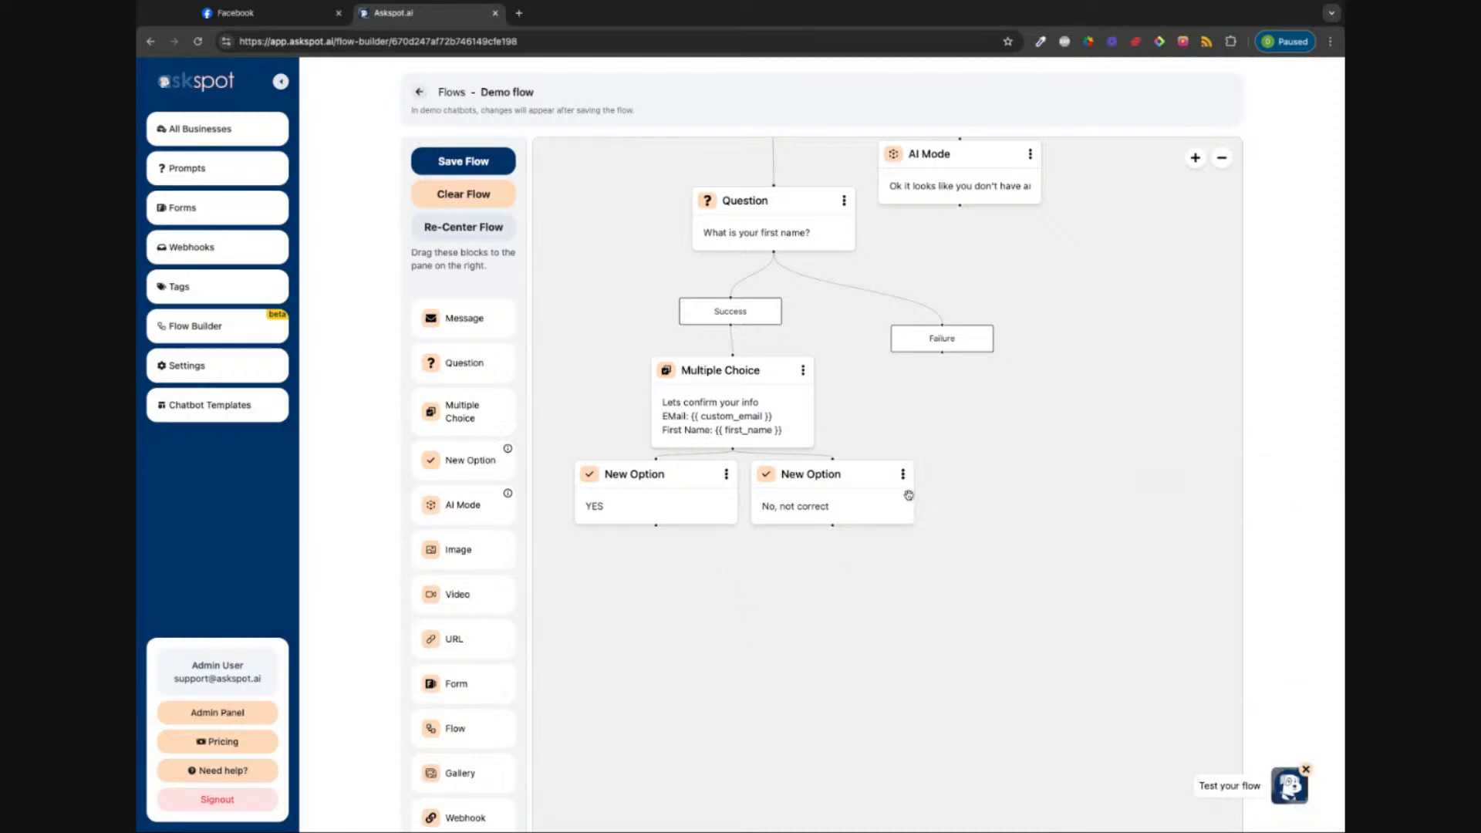
Step: Rearrange the YES and No, not correct option nodes neatly beneath the Multiple Choice block
scroll(818, 327, up, 1)
scroll(820, 325, down, 1)
scroll(819, 325, left, 1)
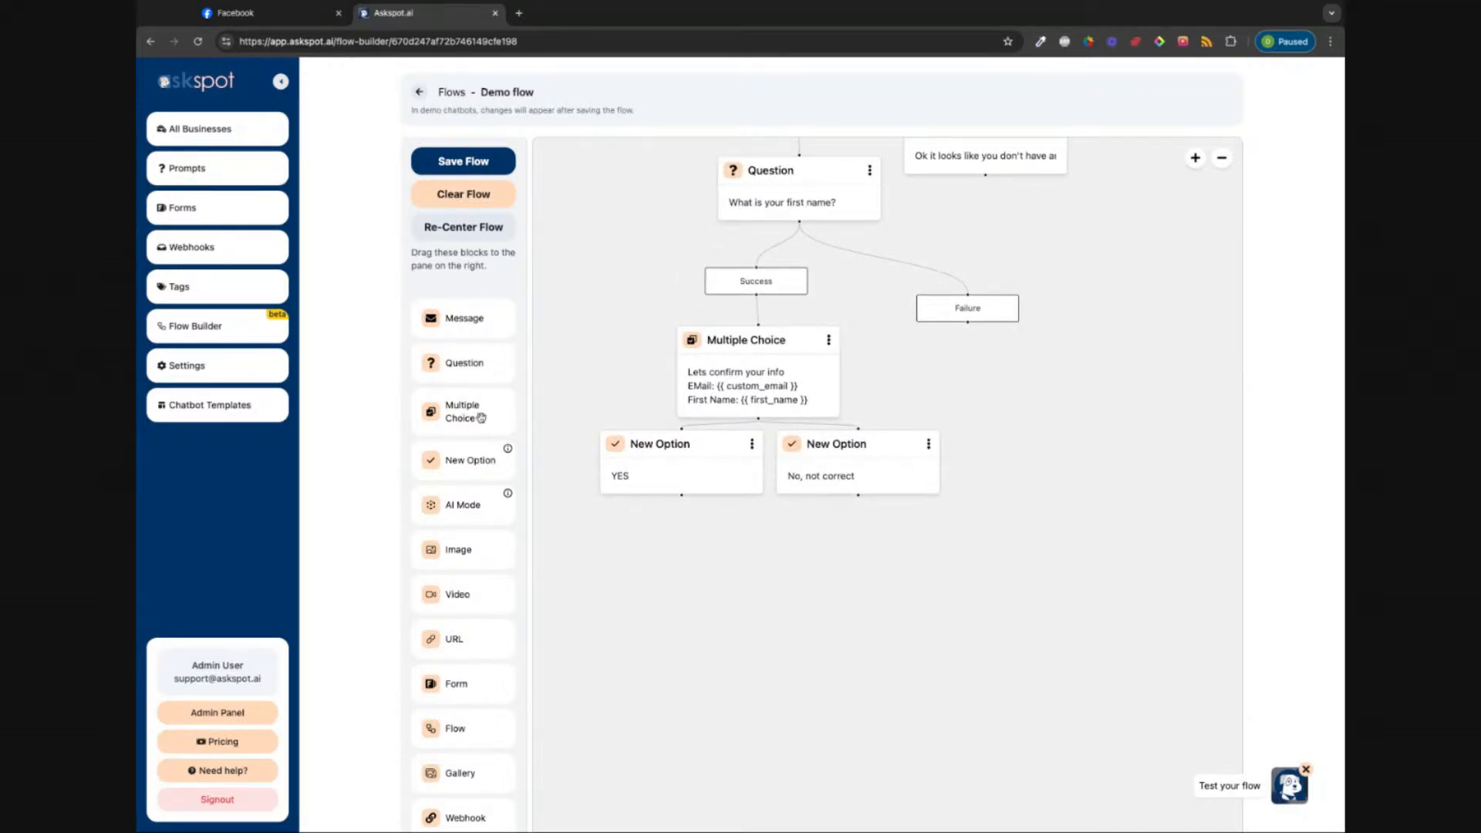
drag(637, 473, 572, 466)
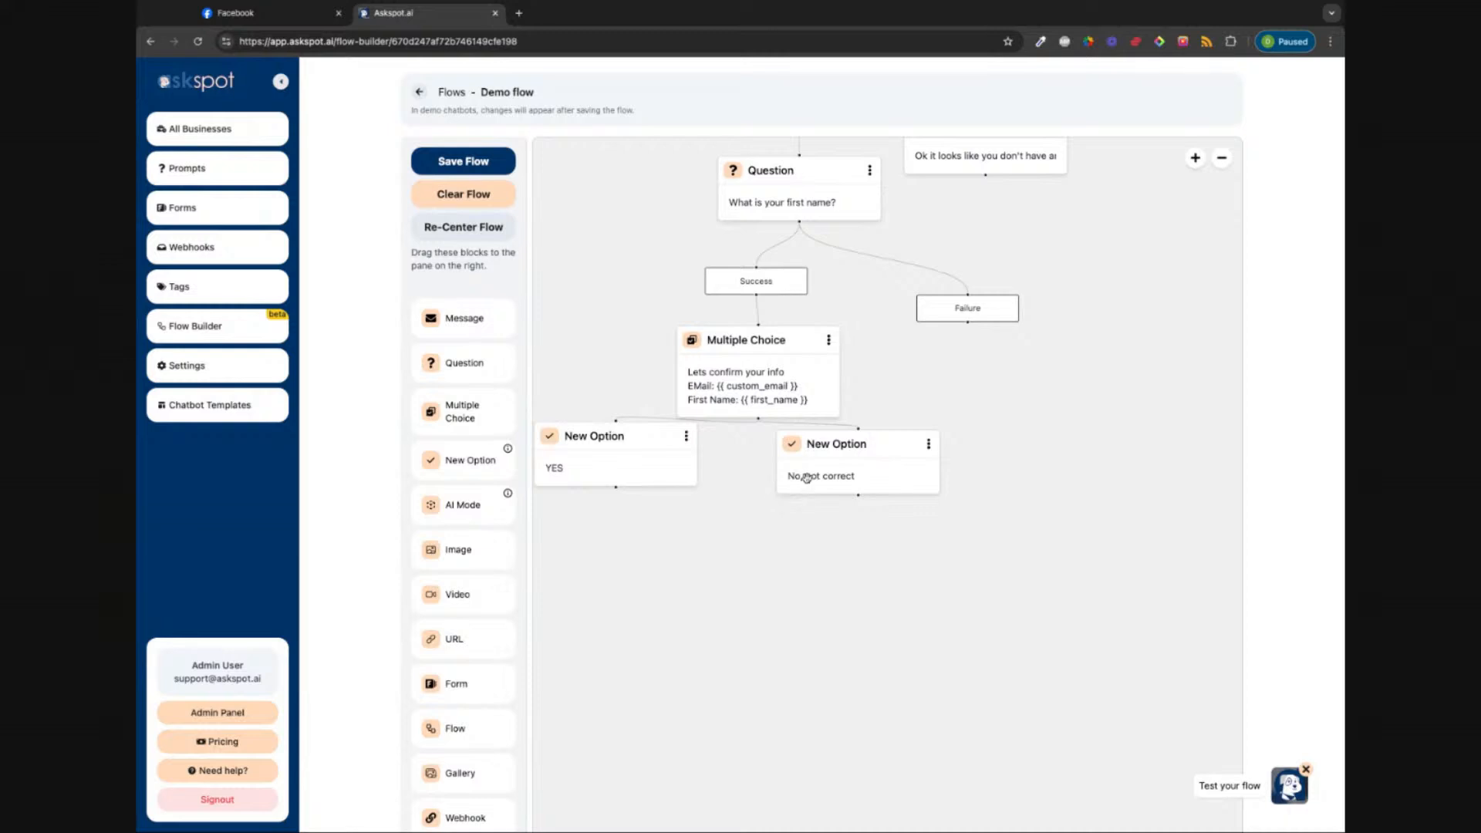
drag(867, 476, 802, 467)
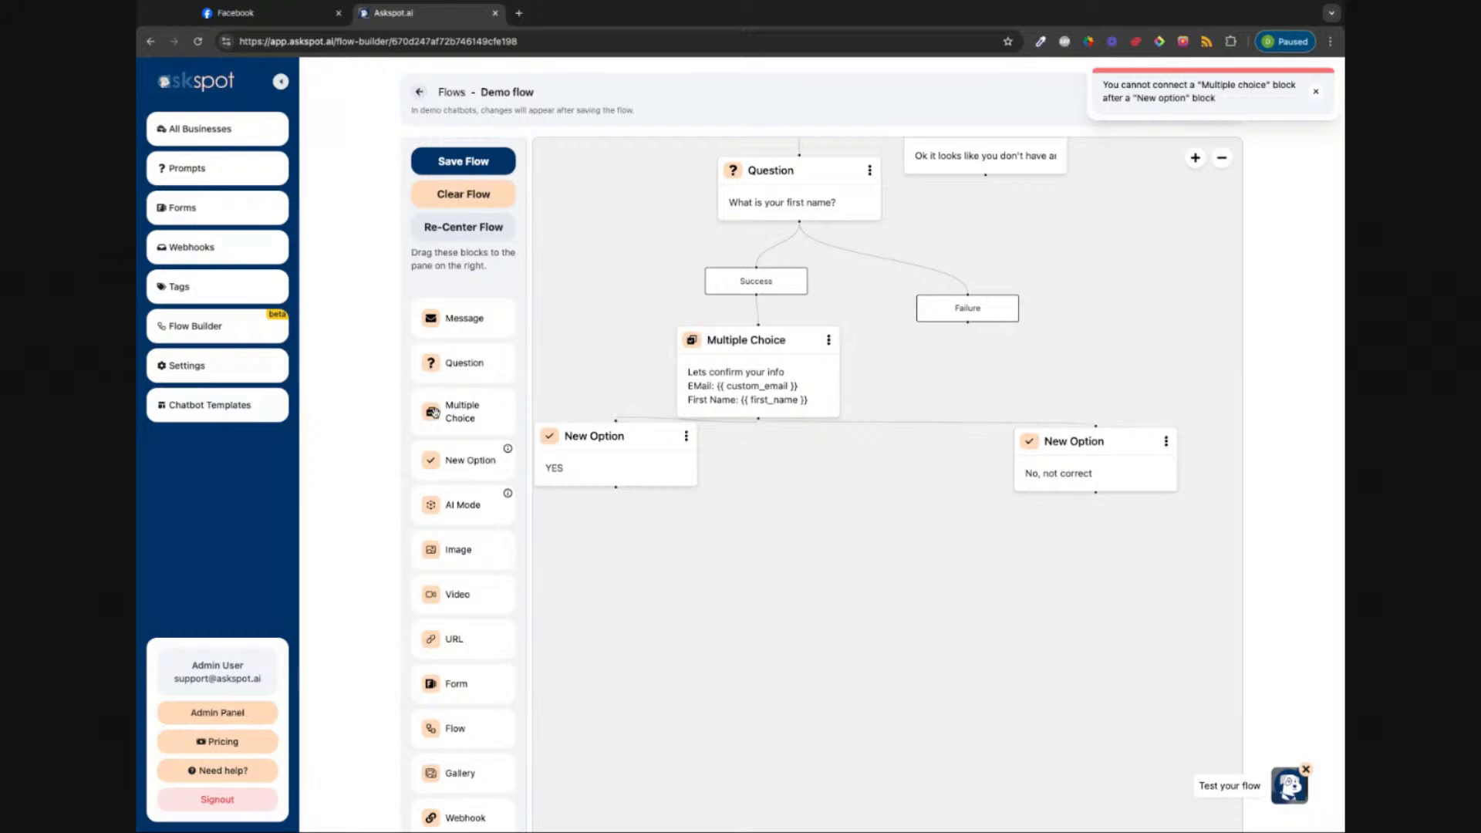
drag(434, 412, 737, 453)
drag(467, 419, 910, 447)
drag(1159, 483, 829, 487)
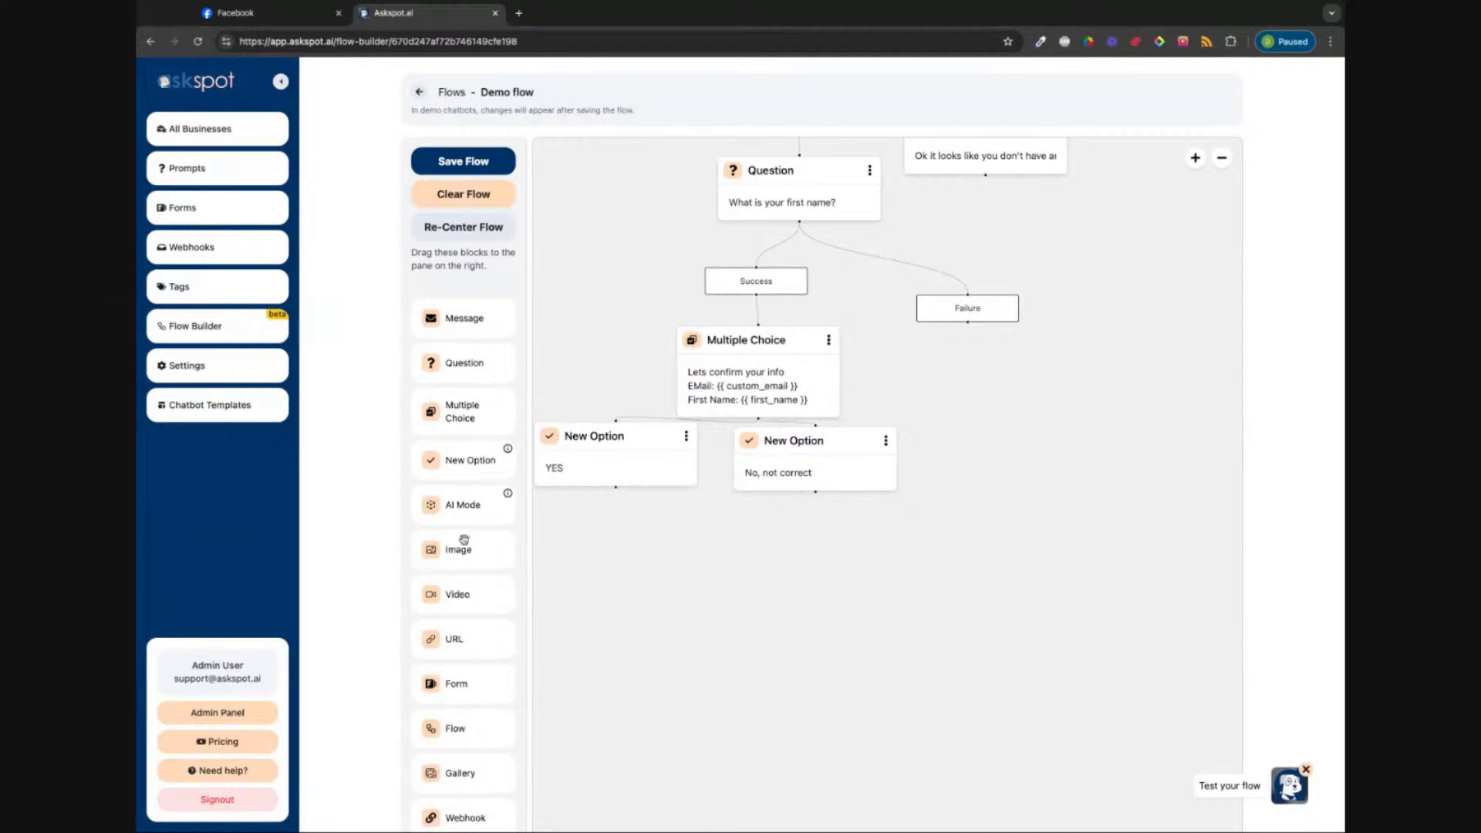
Step: Add an Image block below YES with an uploaded picture and 6-second delay, save, and zoom out
drag(456, 554, 602, 553)
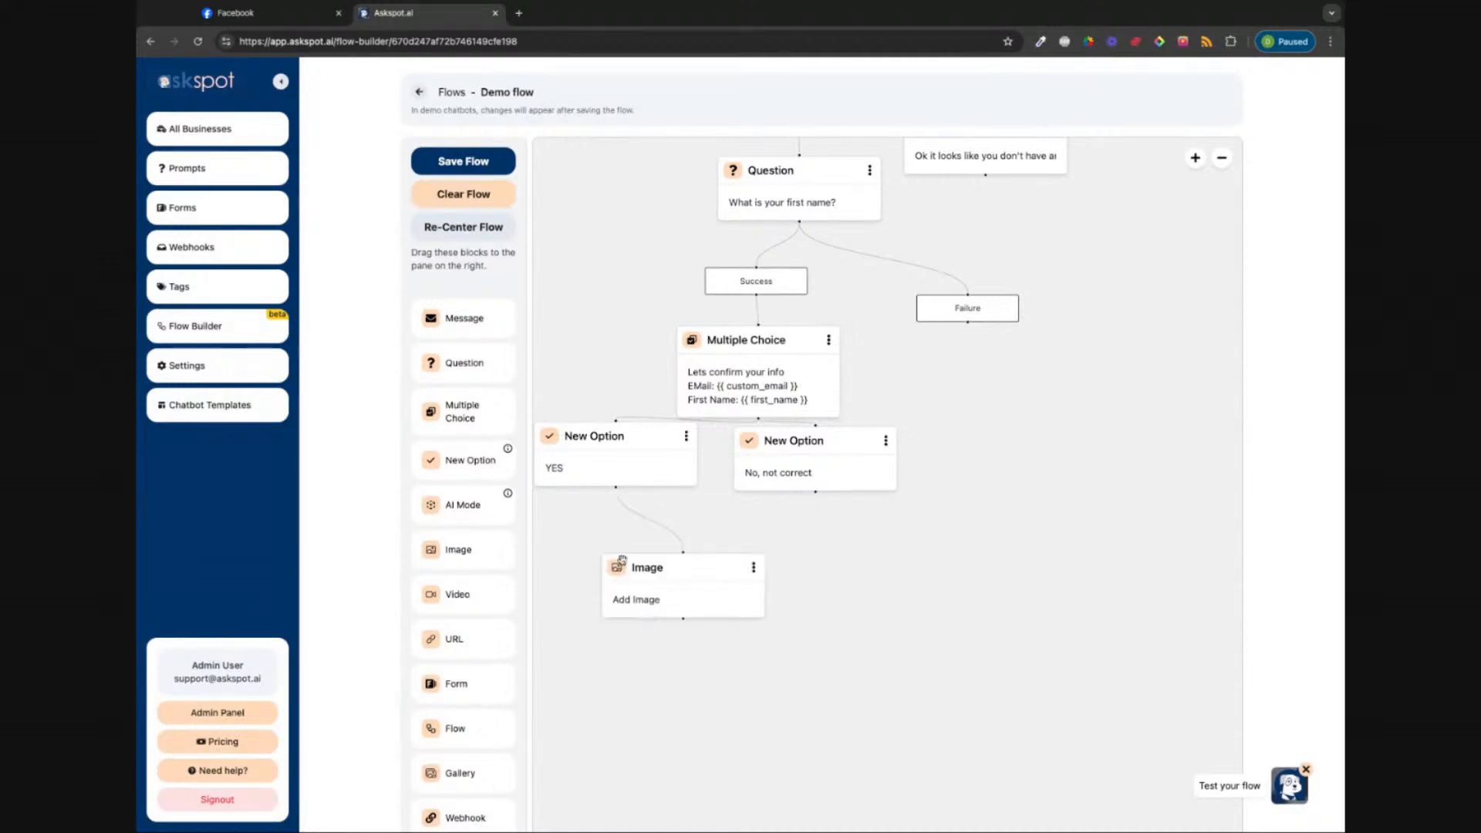
click(609, 547)
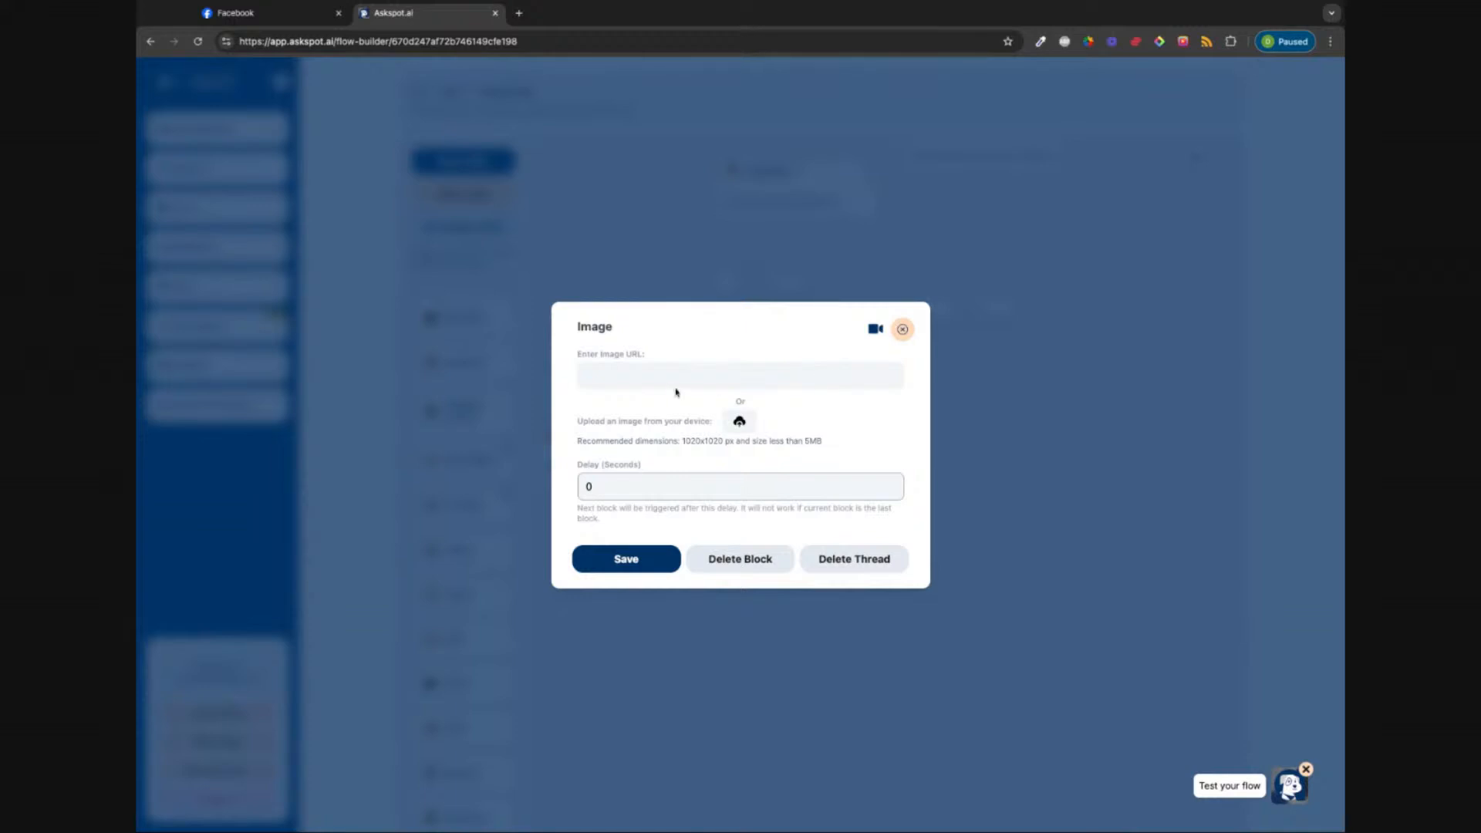
click(741, 421)
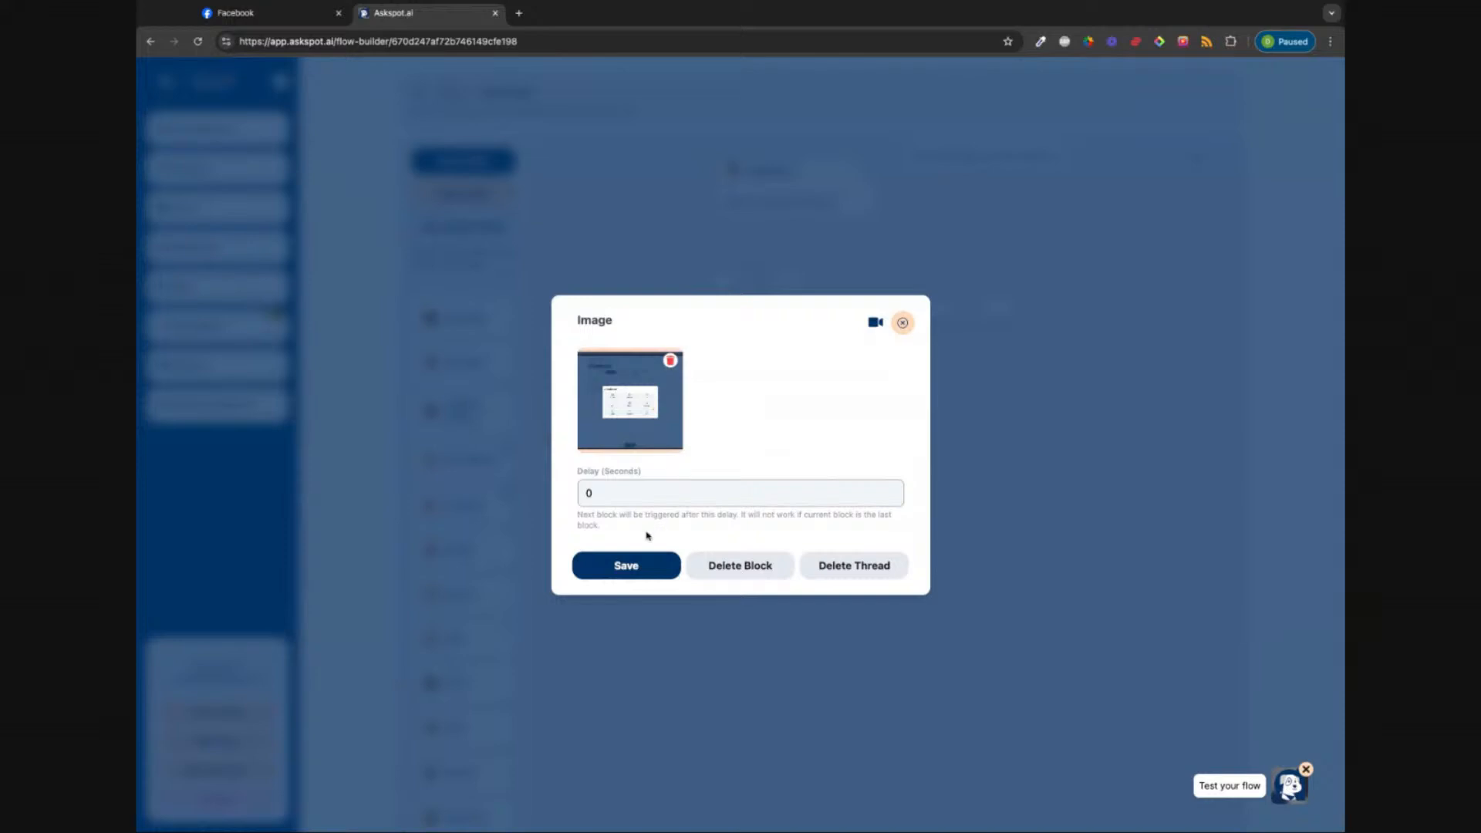
click(606, 492)
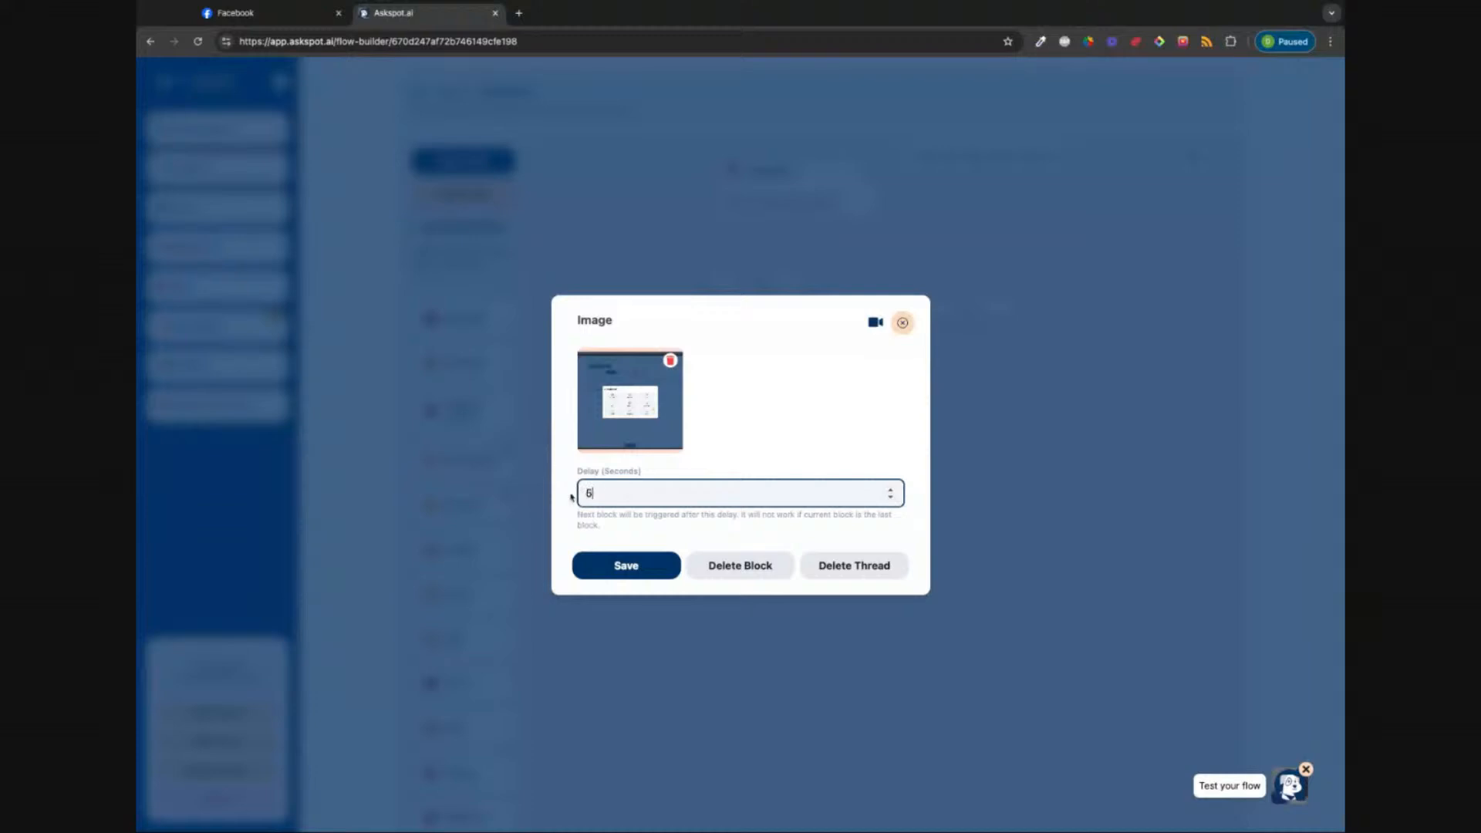
click(626, 566)
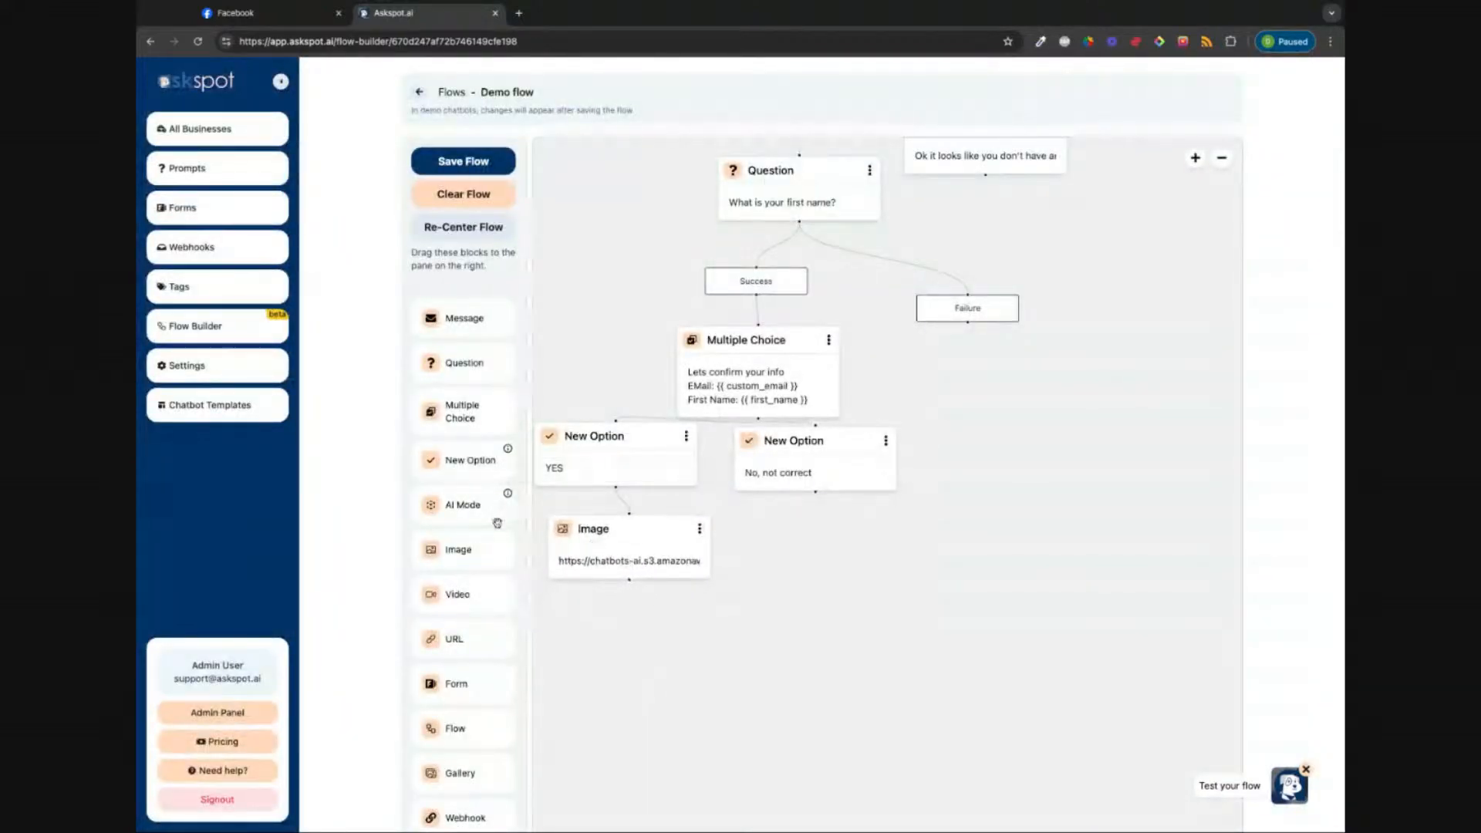
click(1223, 157)
click(1223, 158)
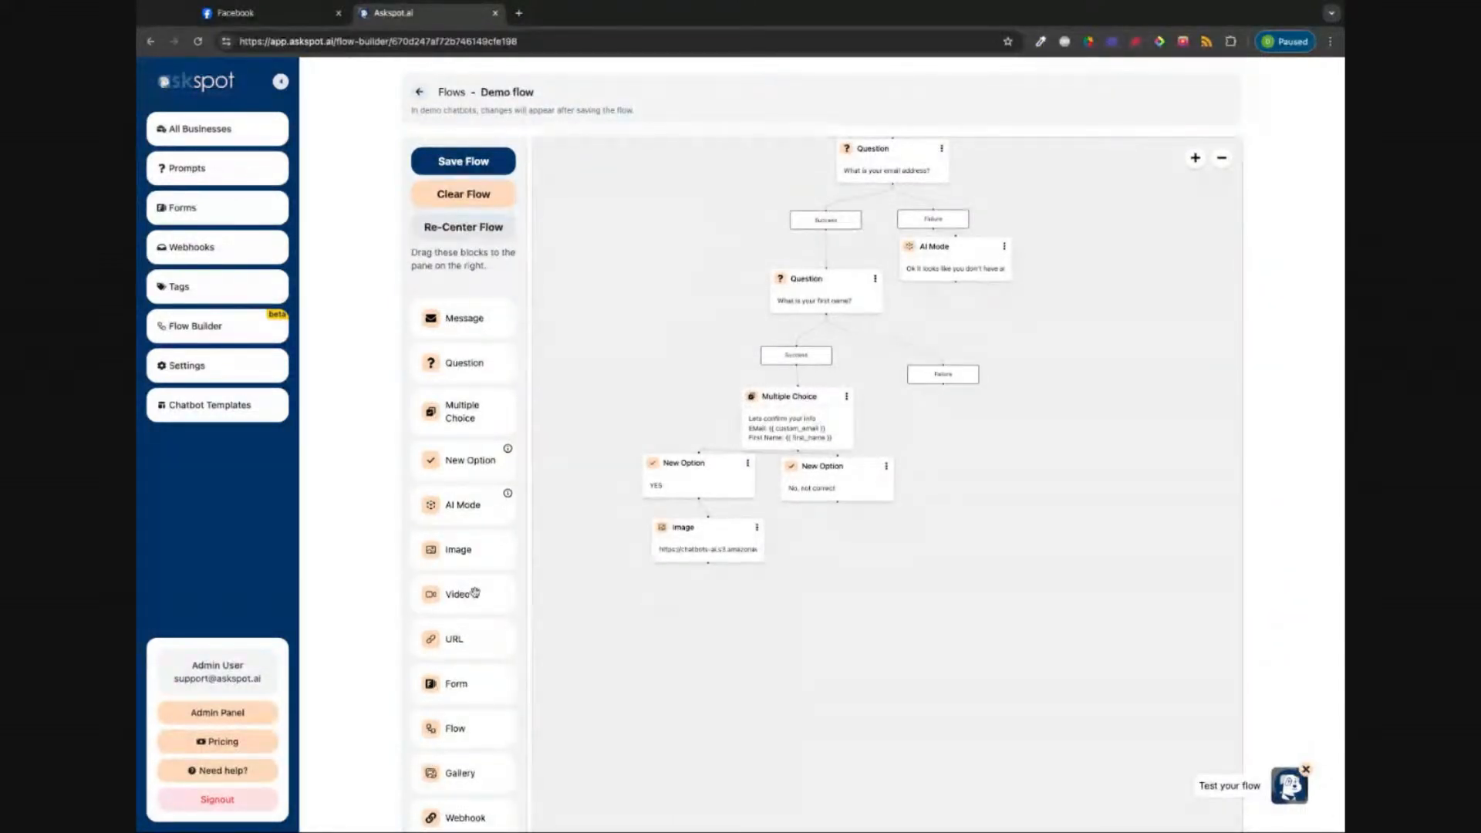
Step: Place a Video block under the Image block, open its editor, and start a new browser tab
drag(475, 593, 690, 612)
click(690, 612)
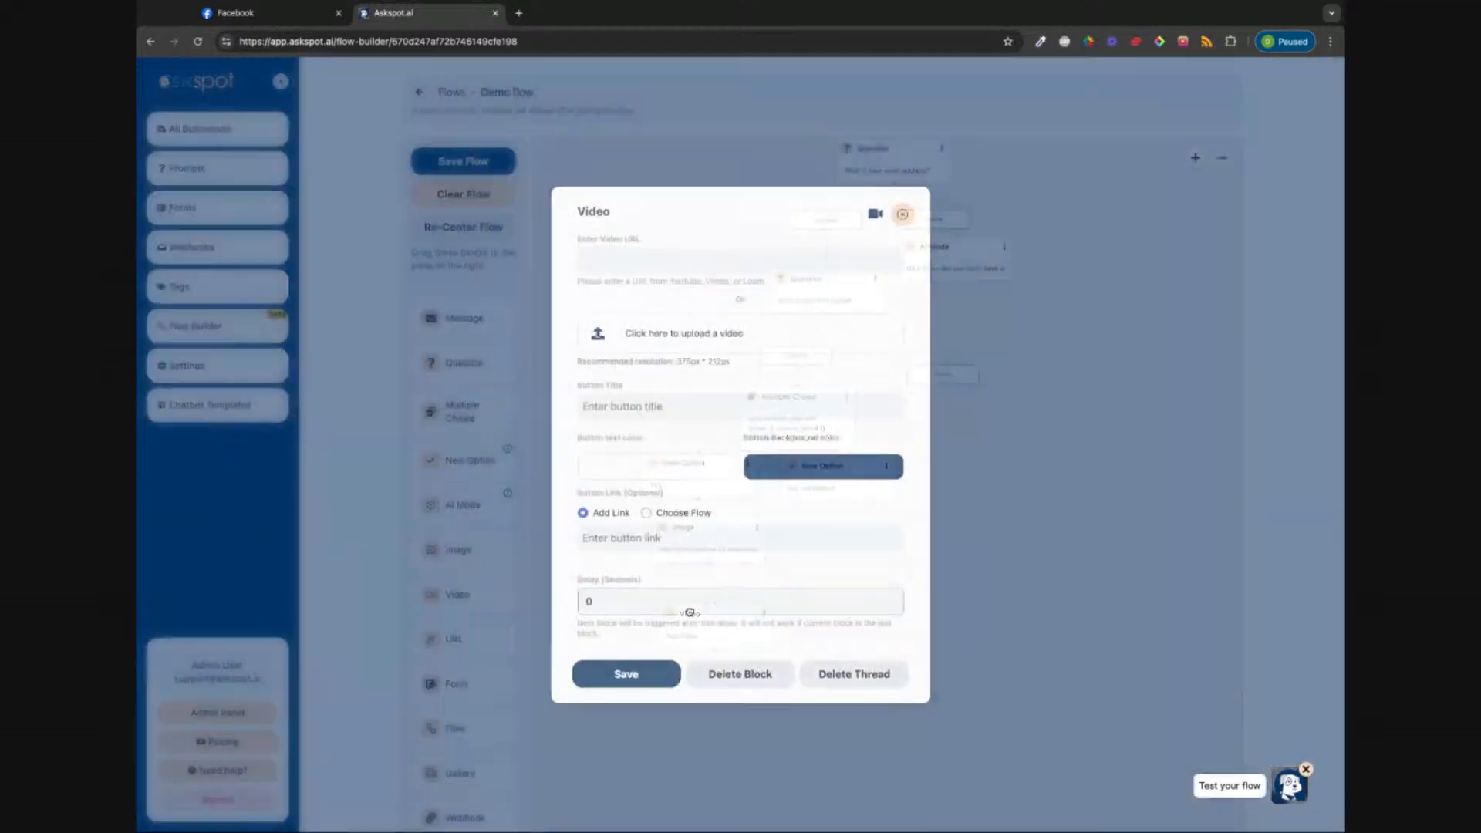
click(596, 260)
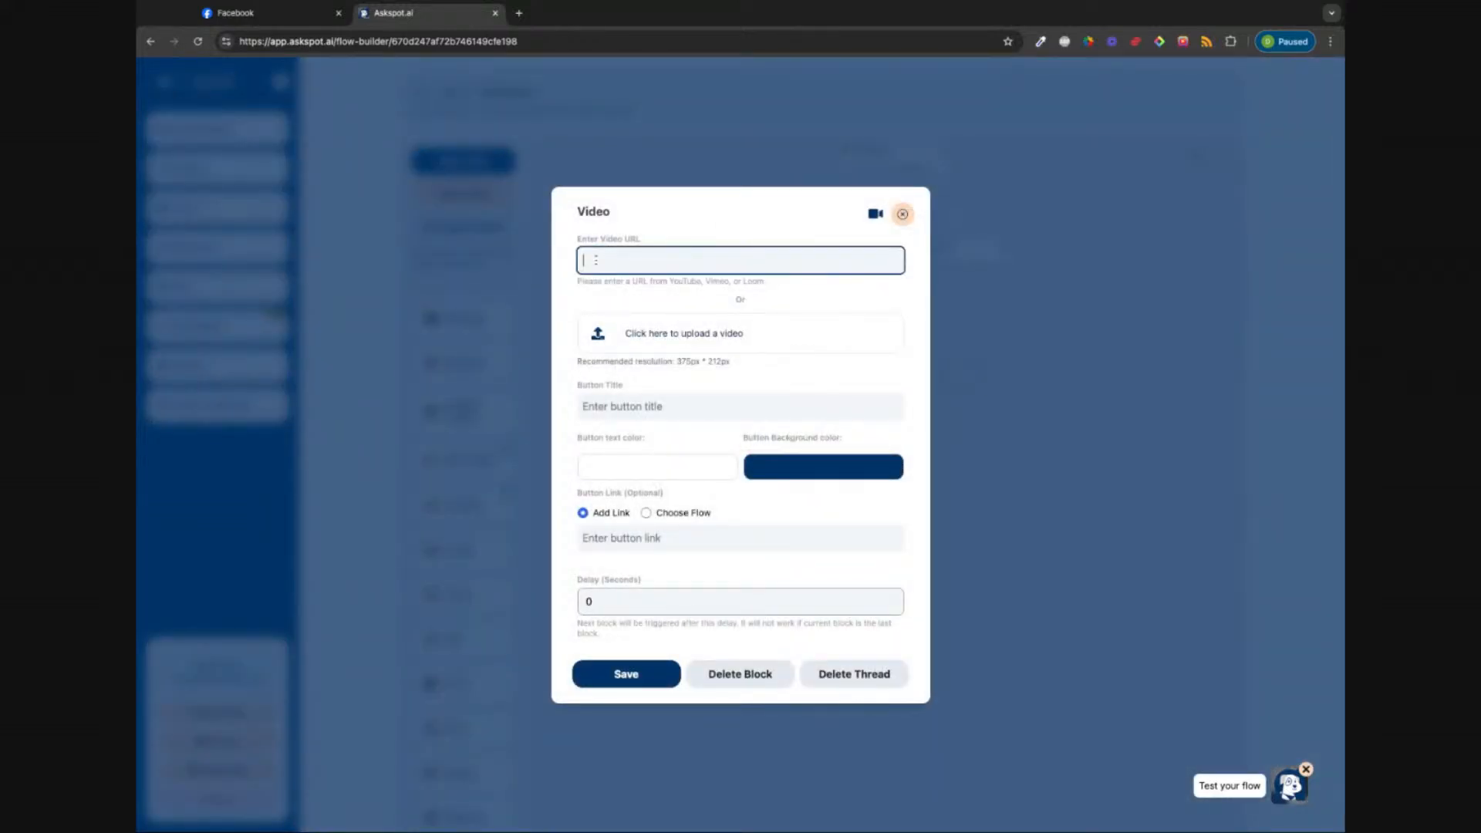
click(890, 311)
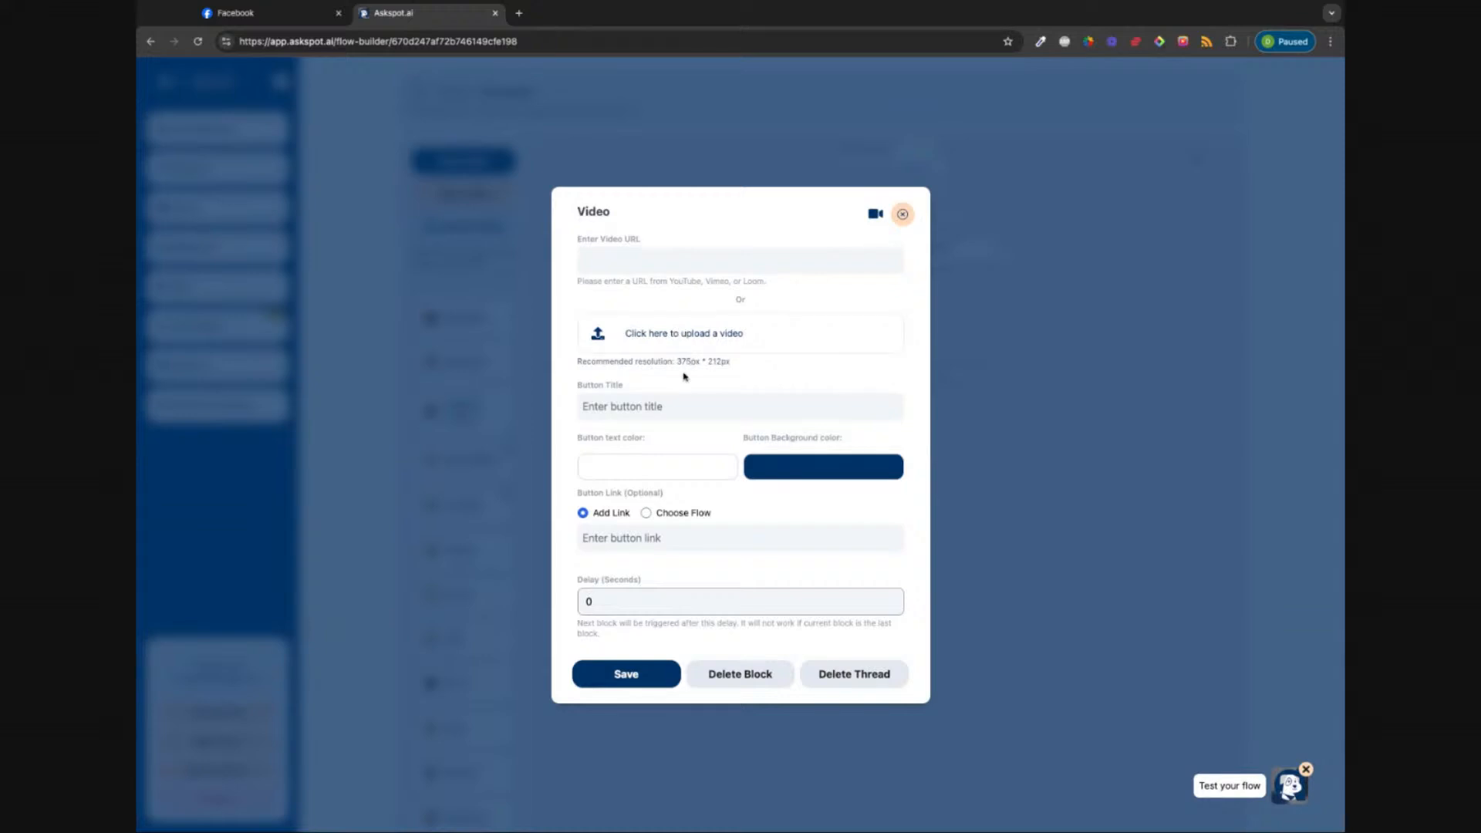
click(705, 412)
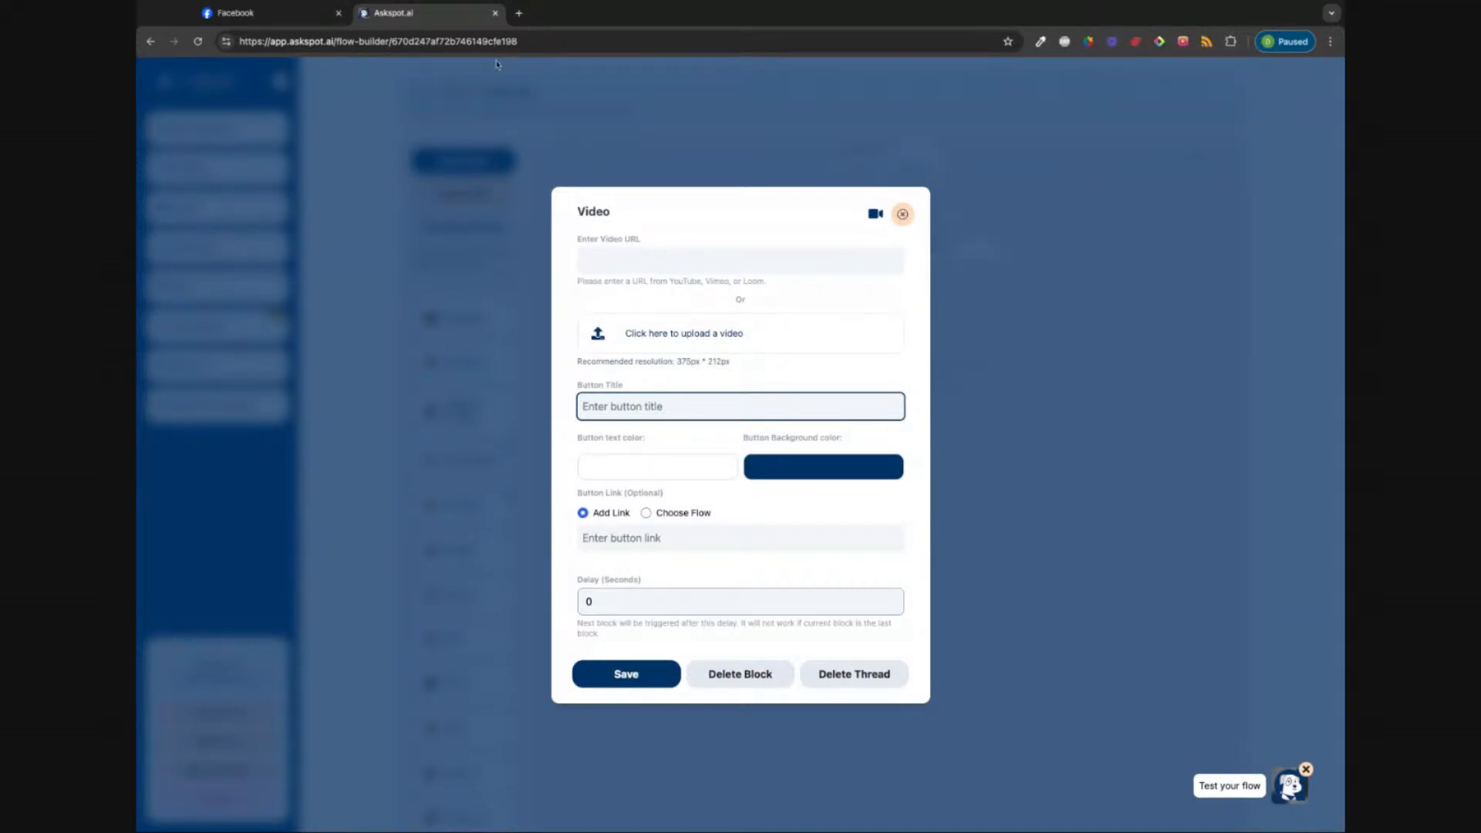
click(521, 13)
Step: Copy the thanks video's share link from the Loom library and return to Askspot
text(loom)
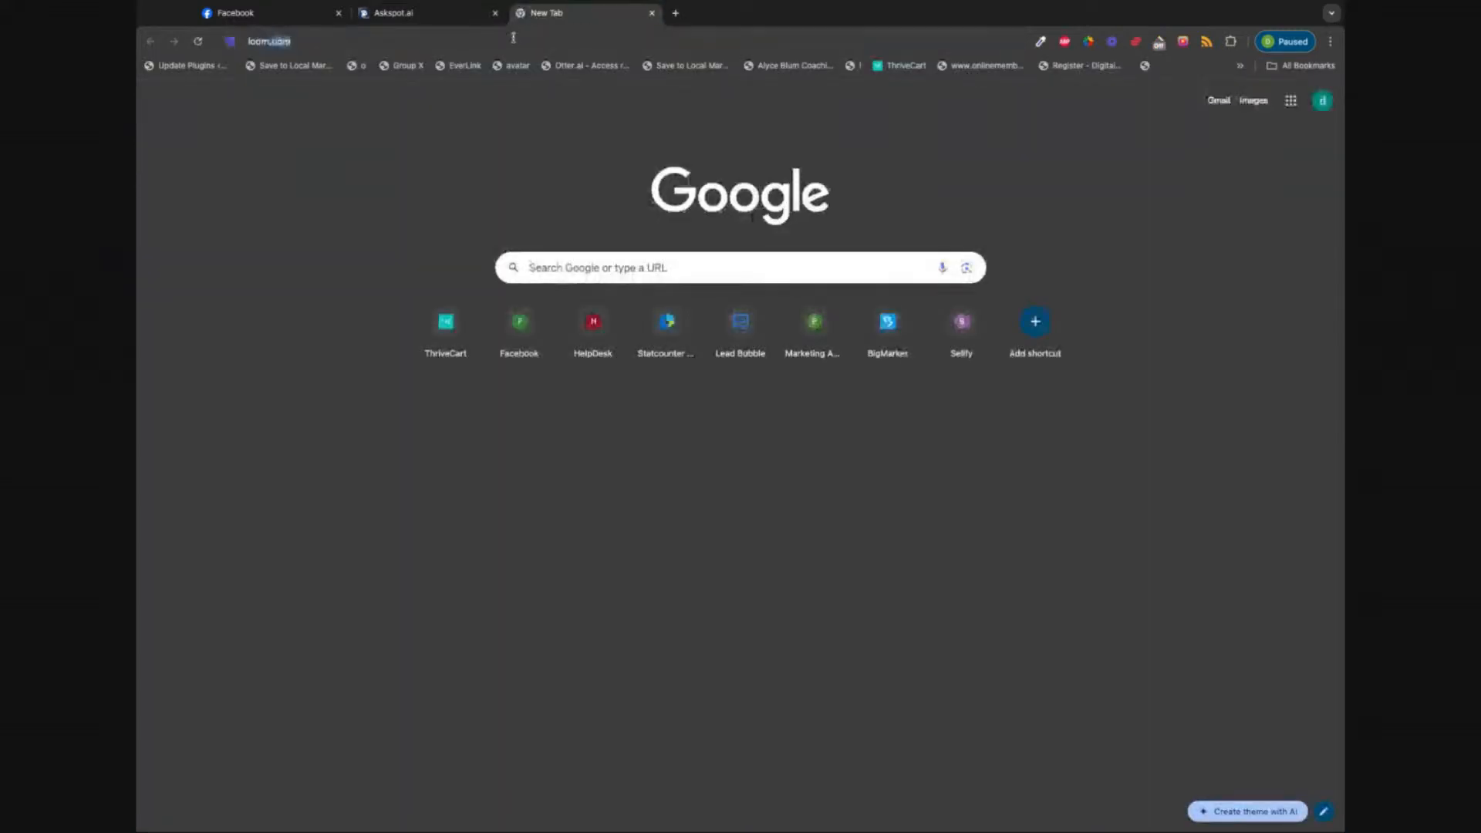
key(Return)
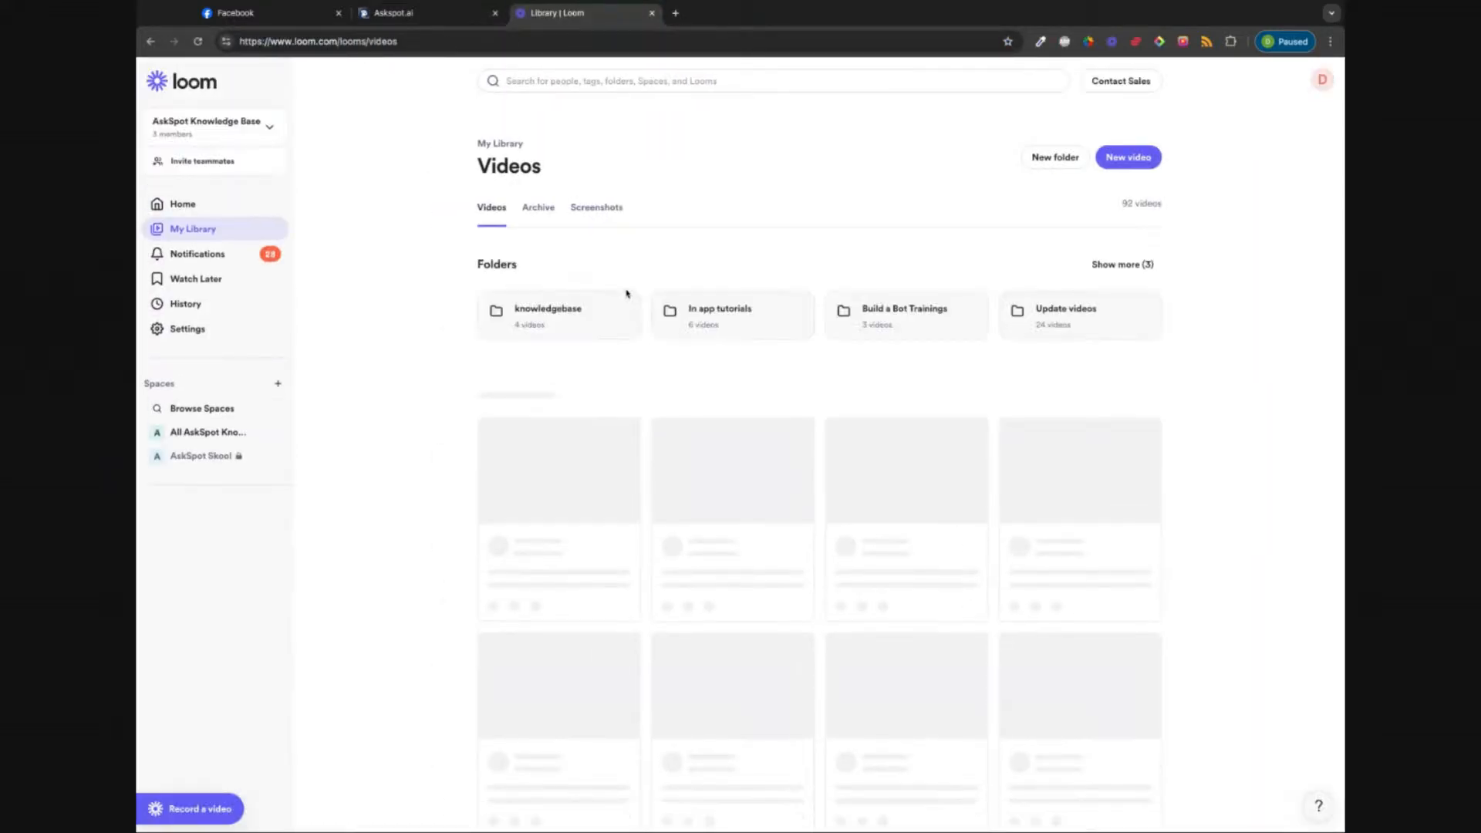
click(624, 442)
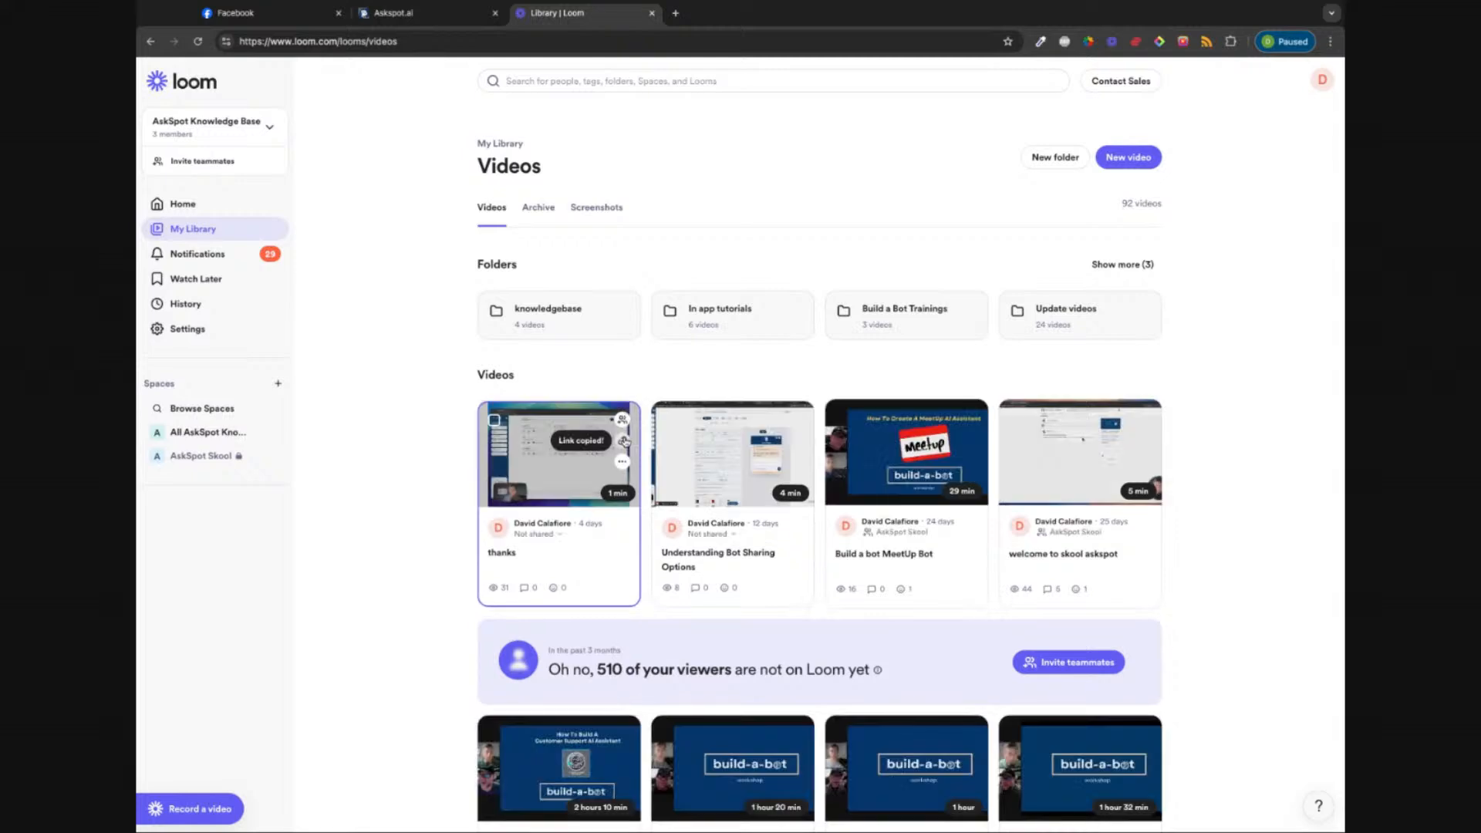
click(401, 14)
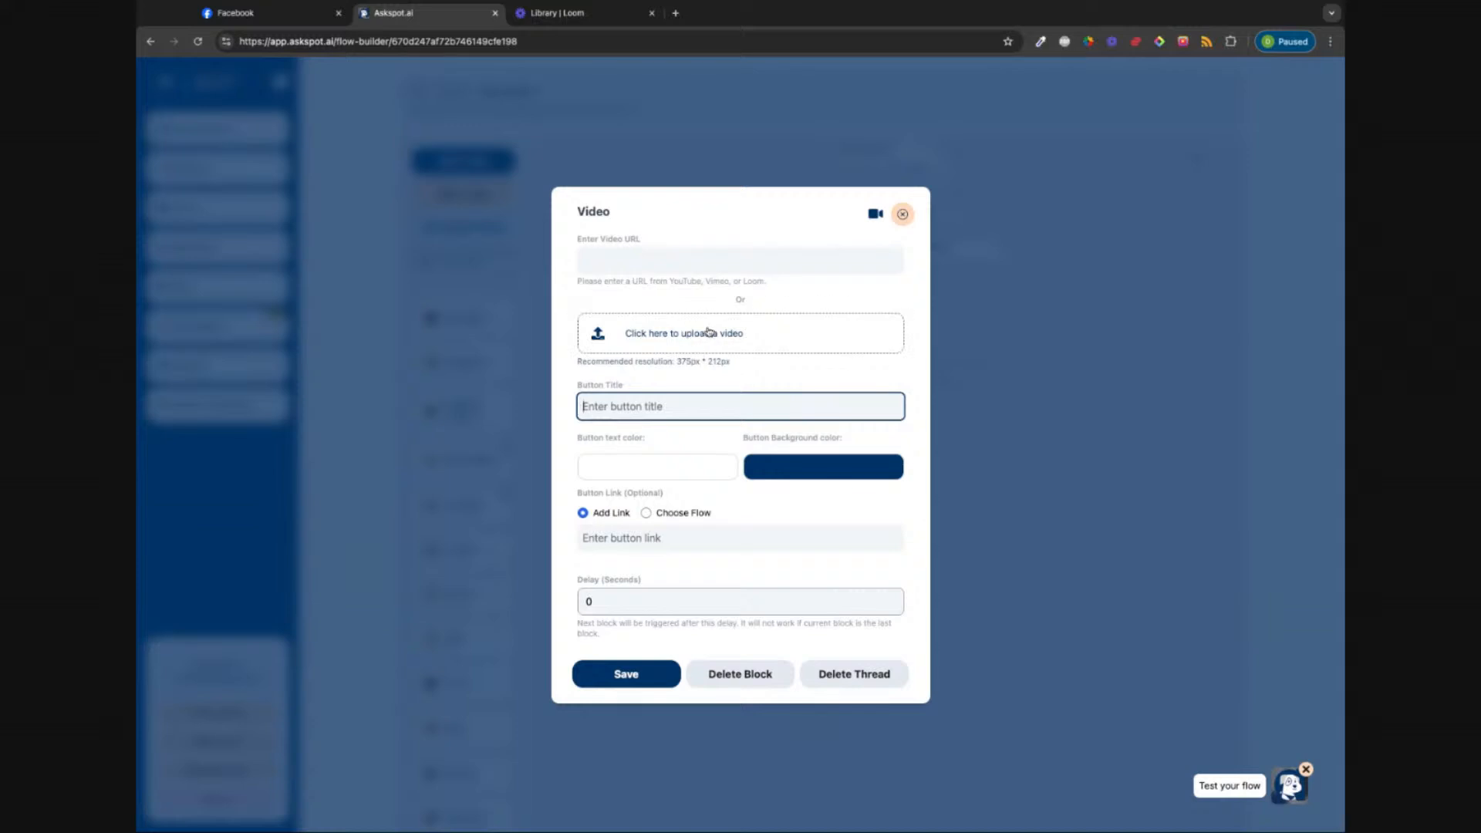
Step: Paste the Loom thanks video link as the video URL and title the button 'This is a button'
click(618, 260)
key(ctrl+v)
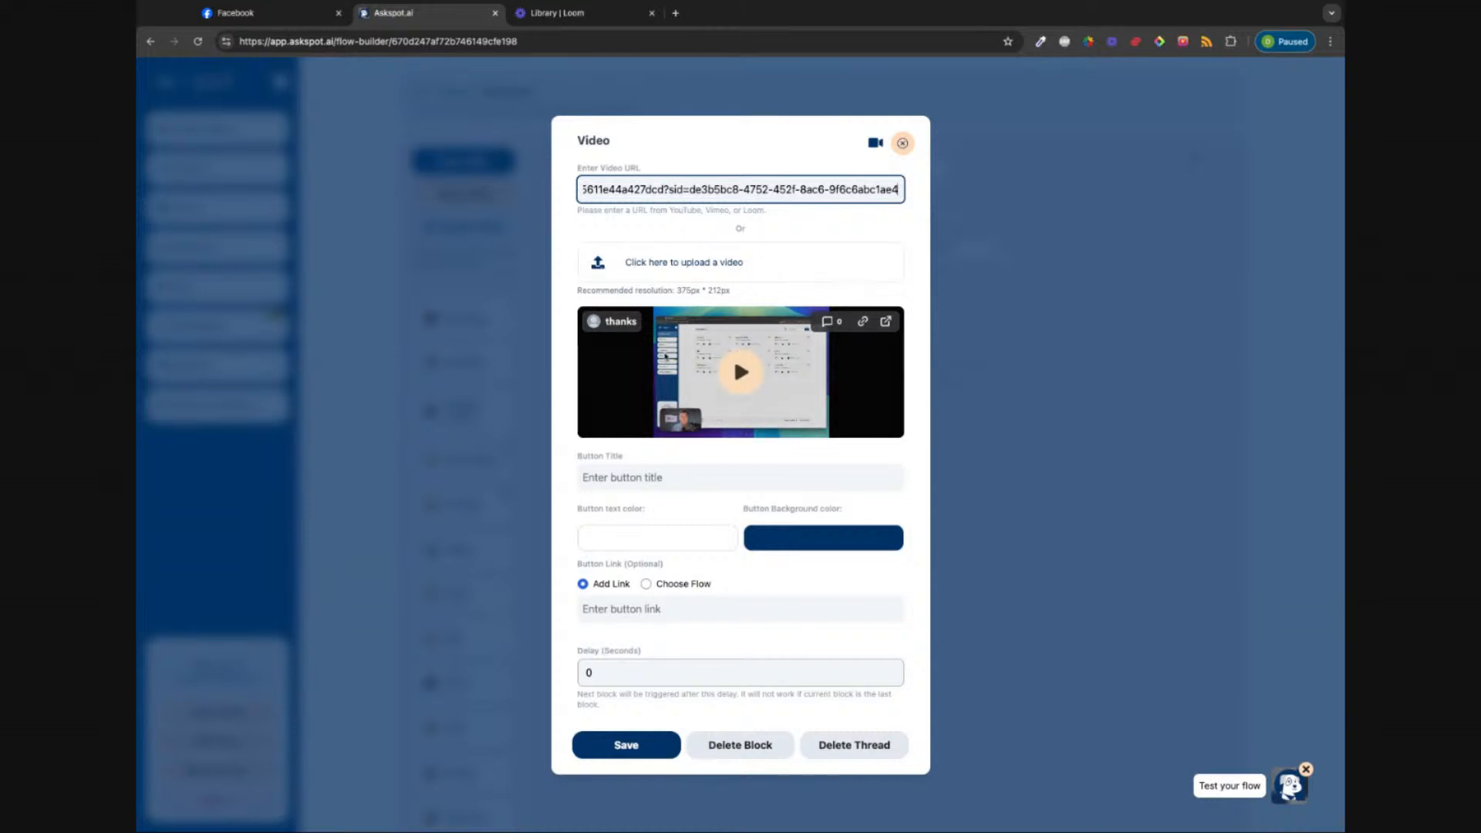
click(662, 479)
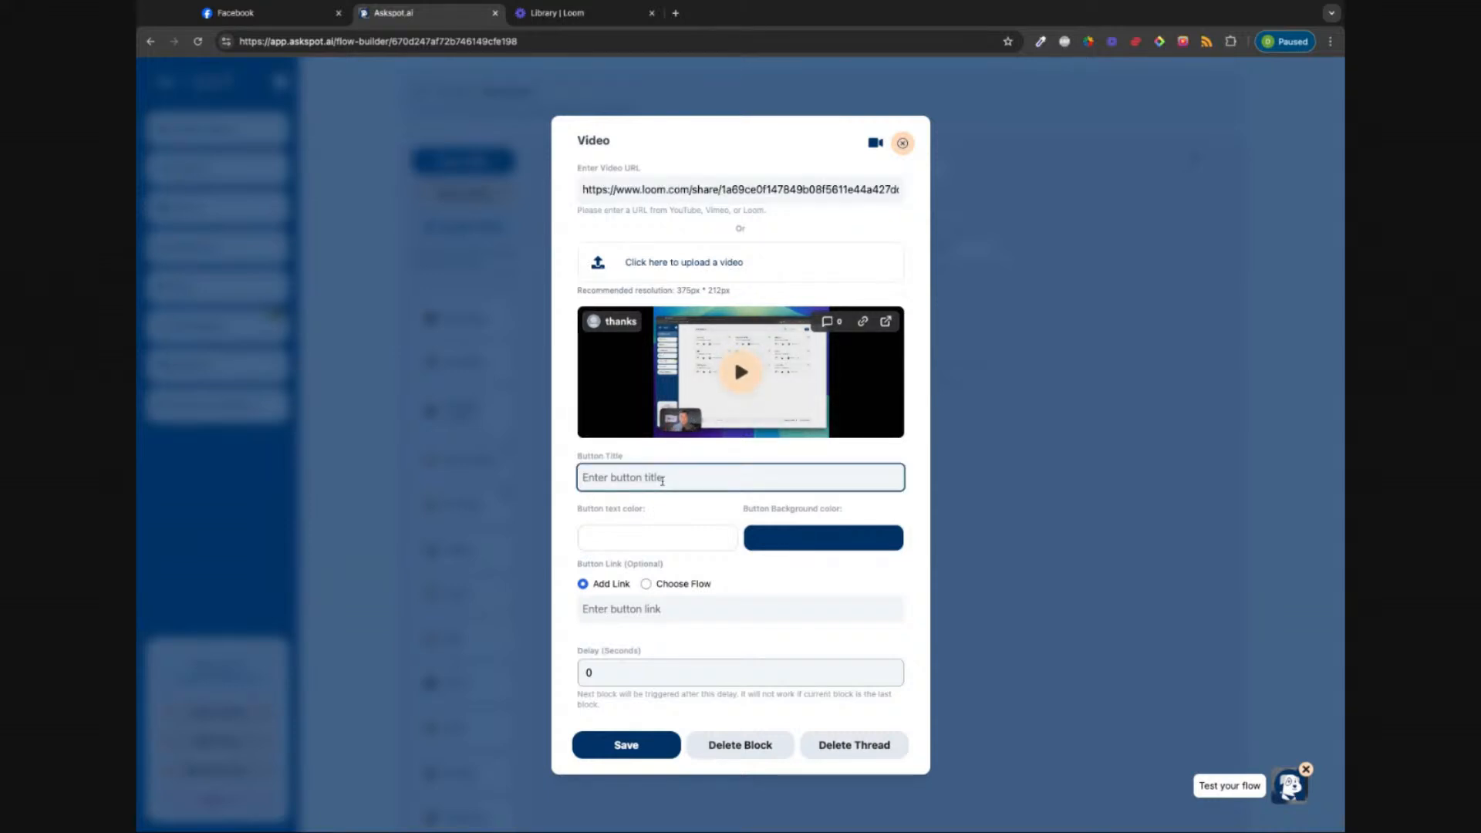
text(This)
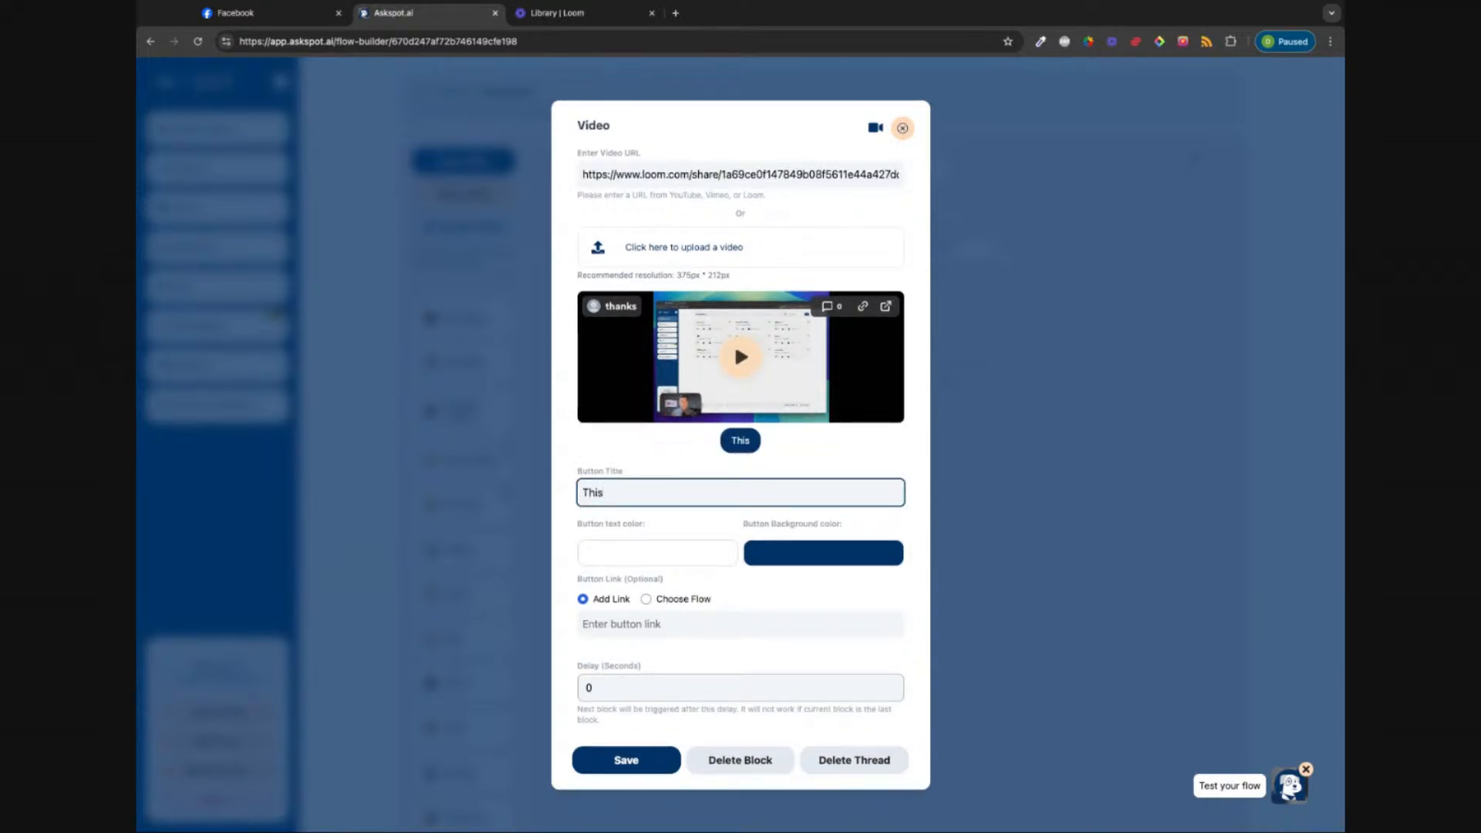
text( is a b)
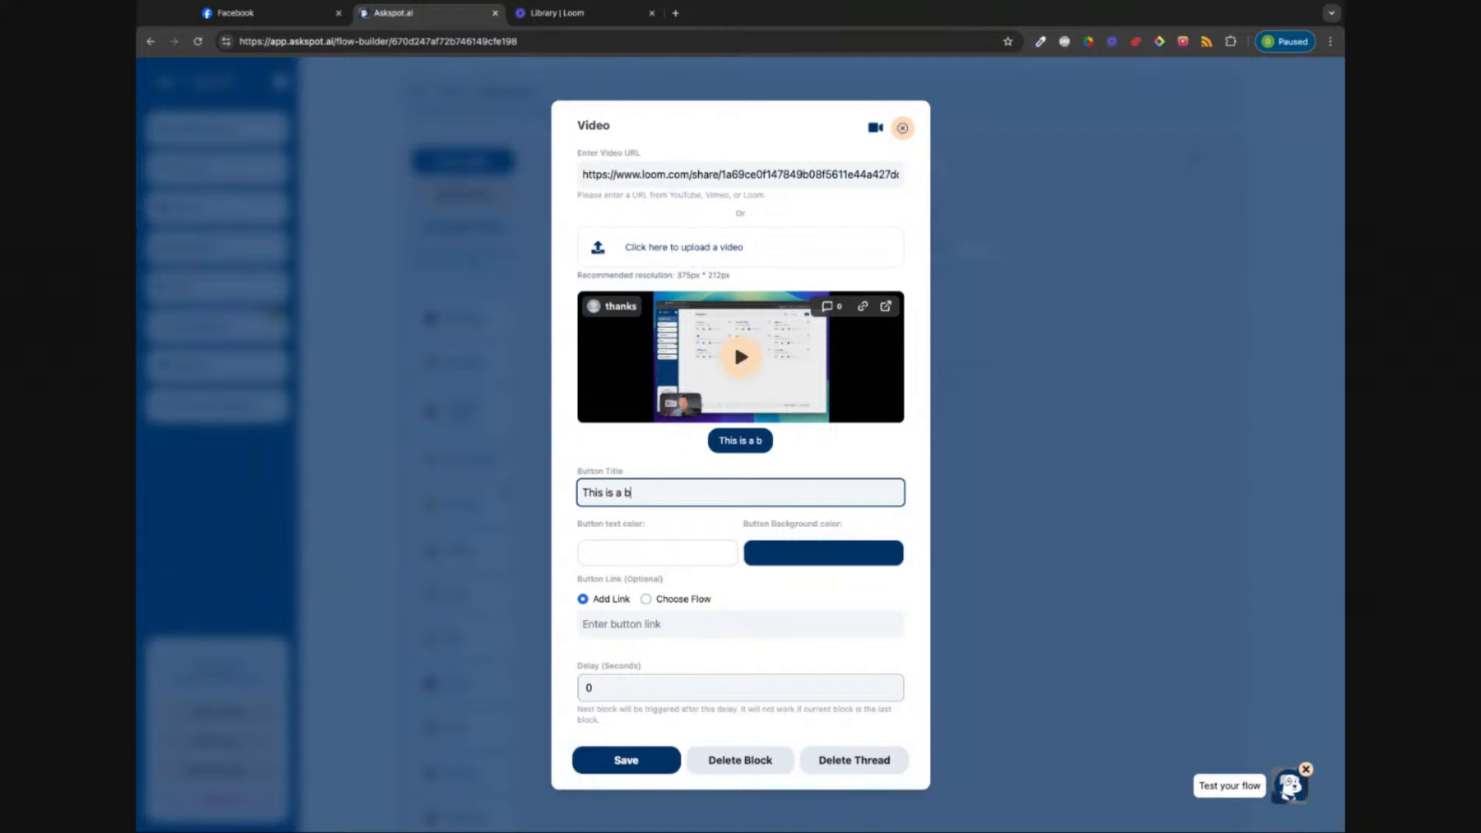
text(utton)
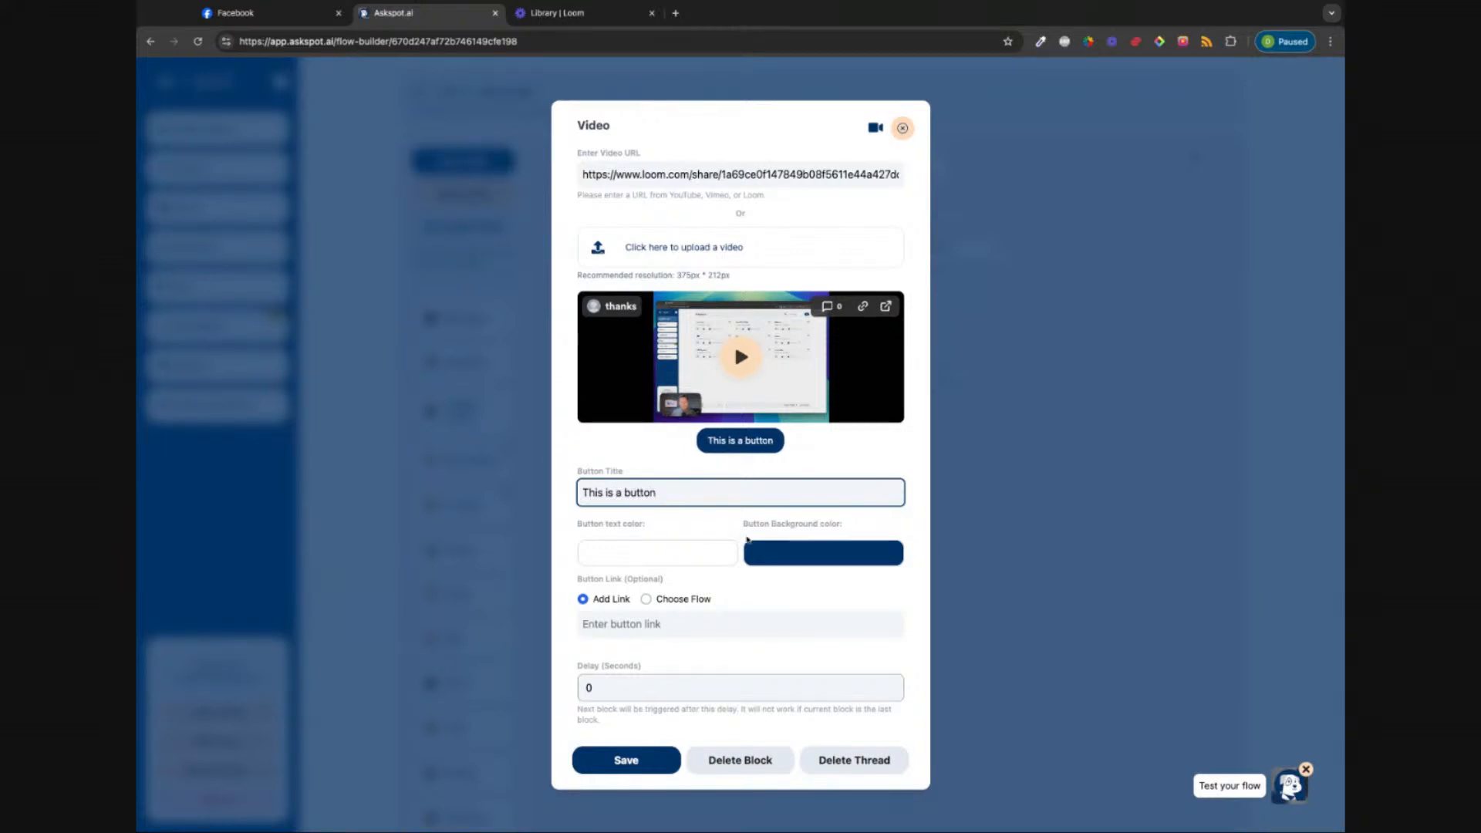
Step: Give the button a magenta background and light pink text
click(792, 553)
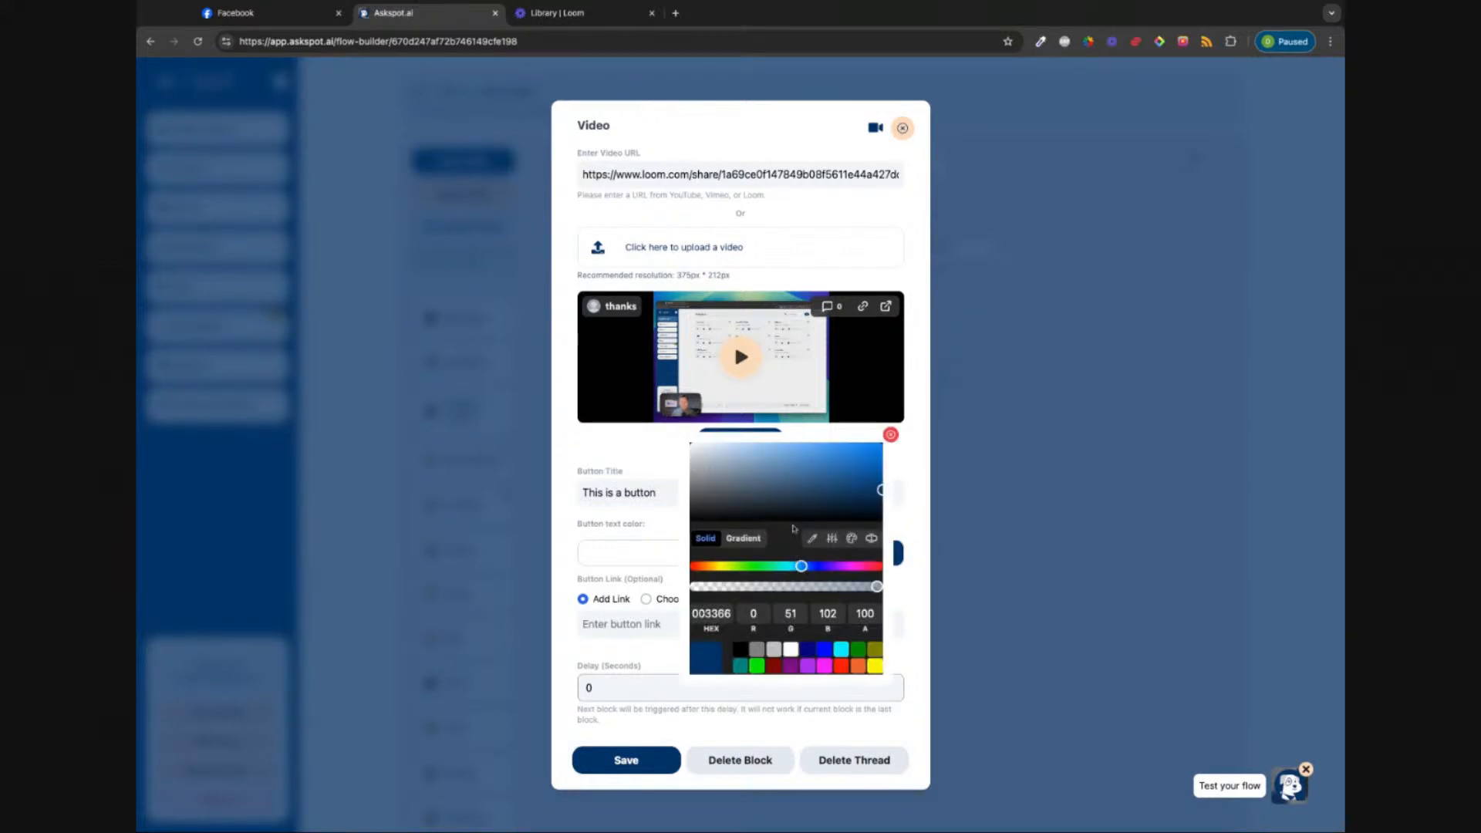
click(826, 669)
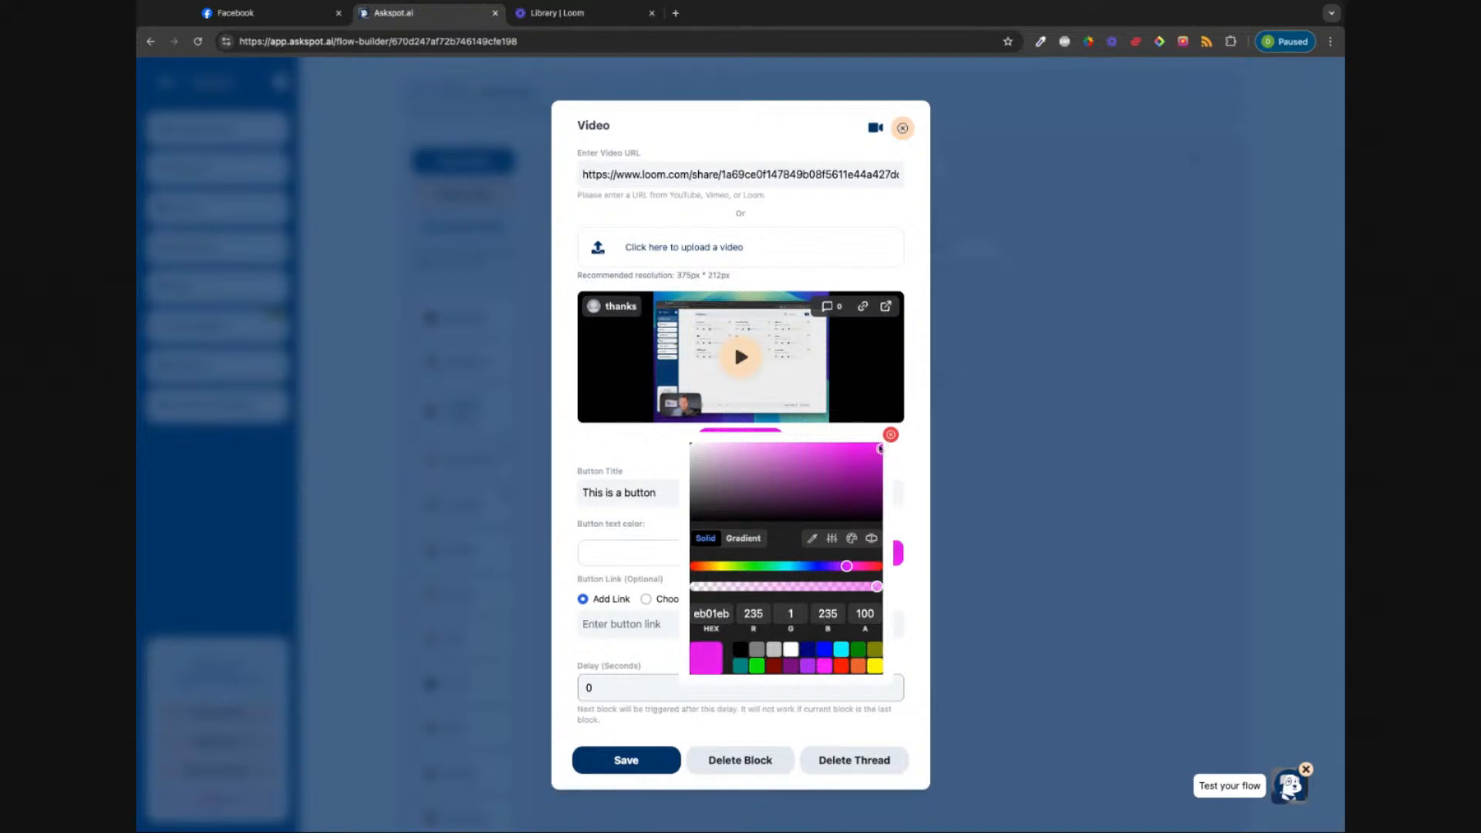
click(878, 452)
click(647, 553)
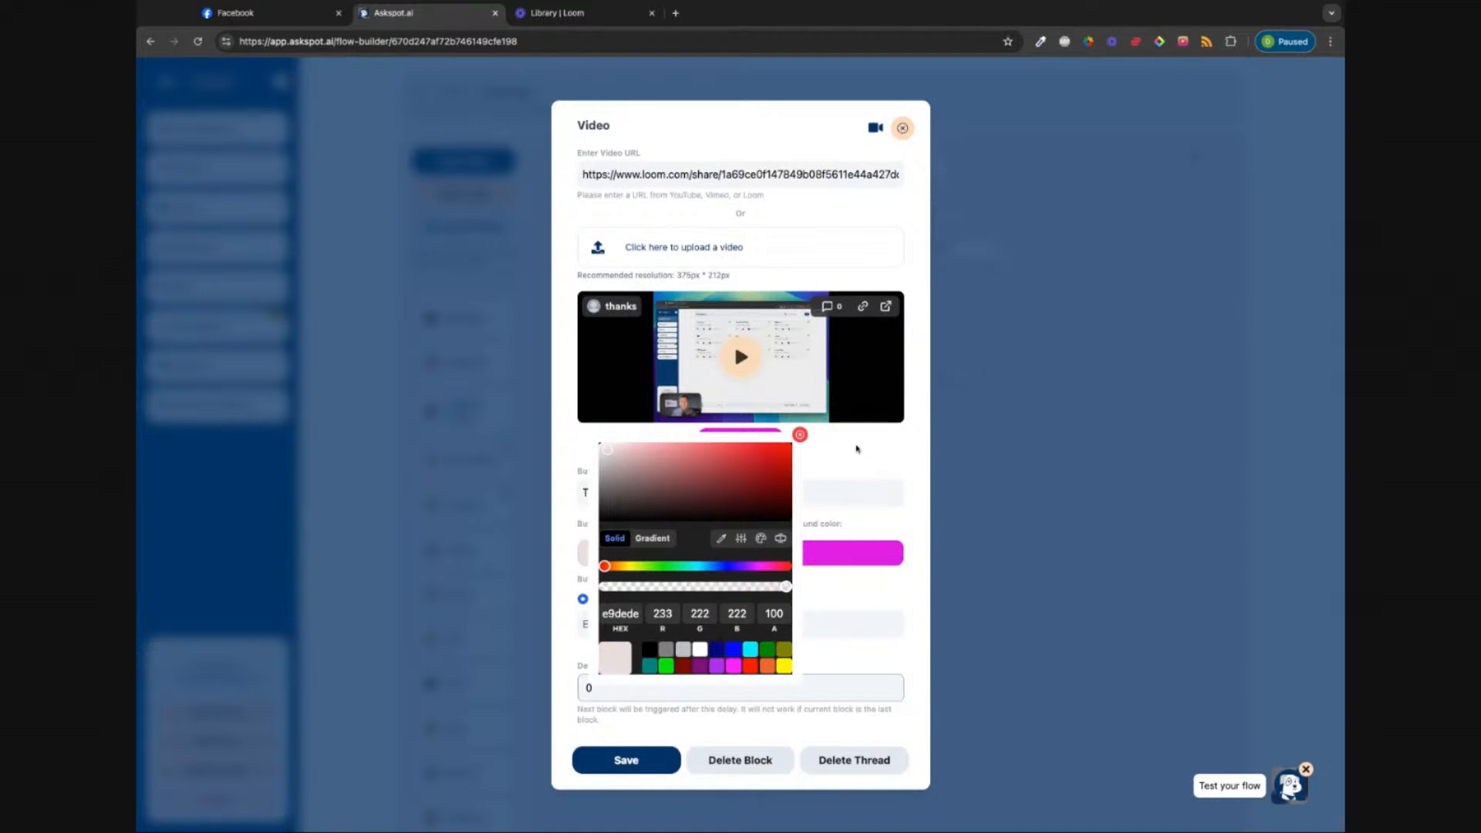
click(806, 443)
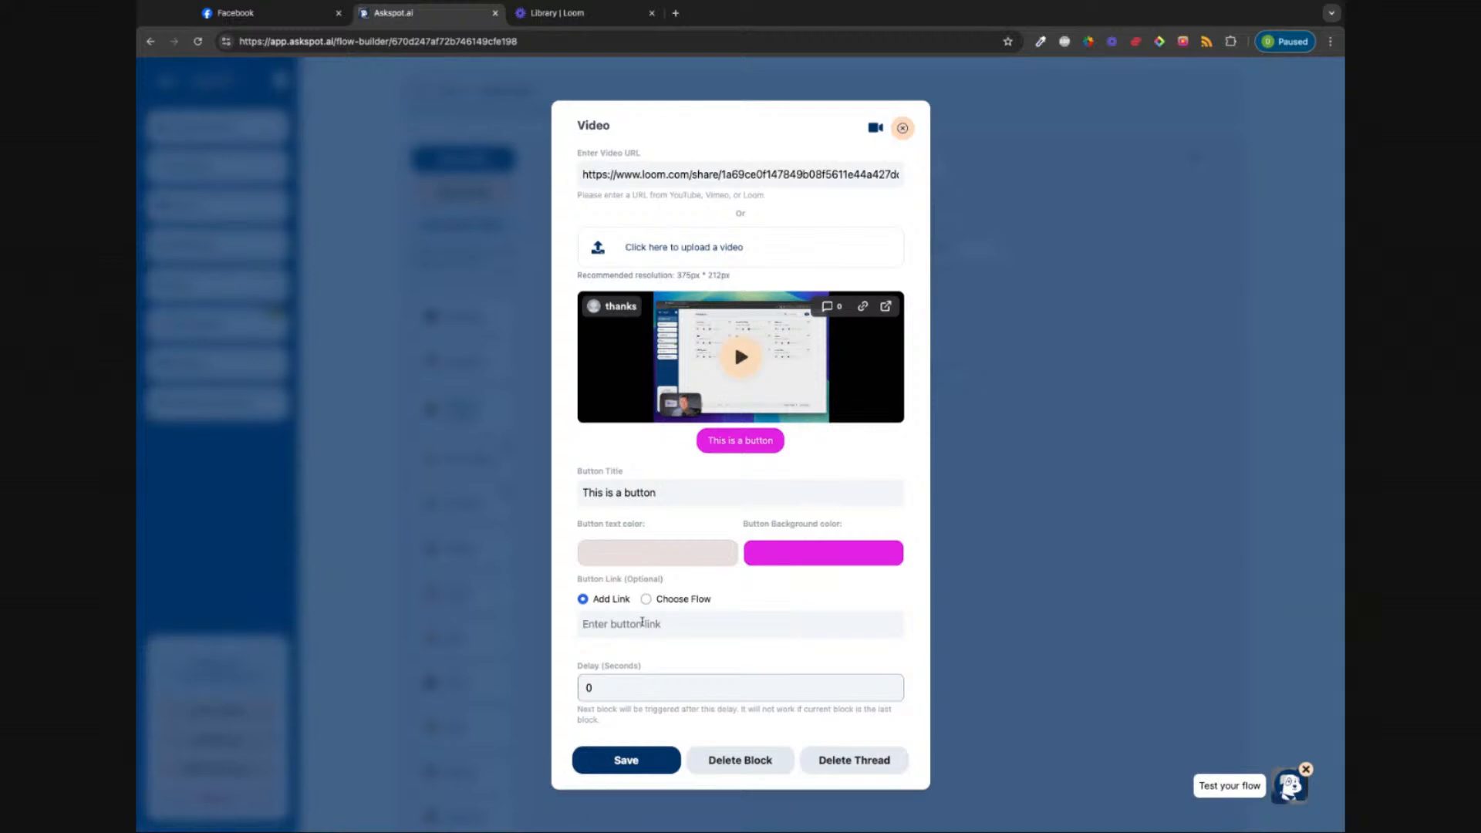
click(642, 622)
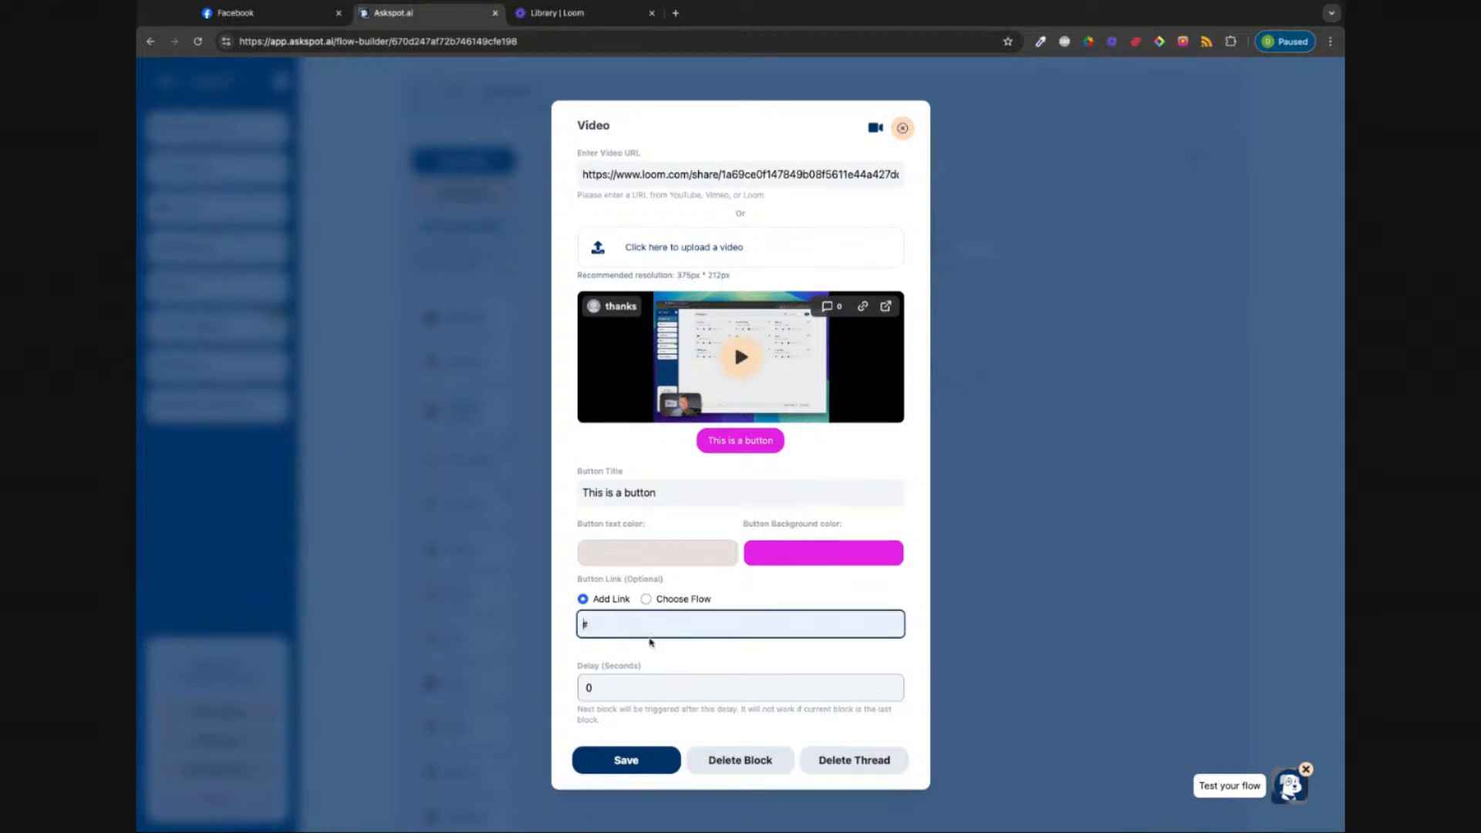
text(https://google.com)
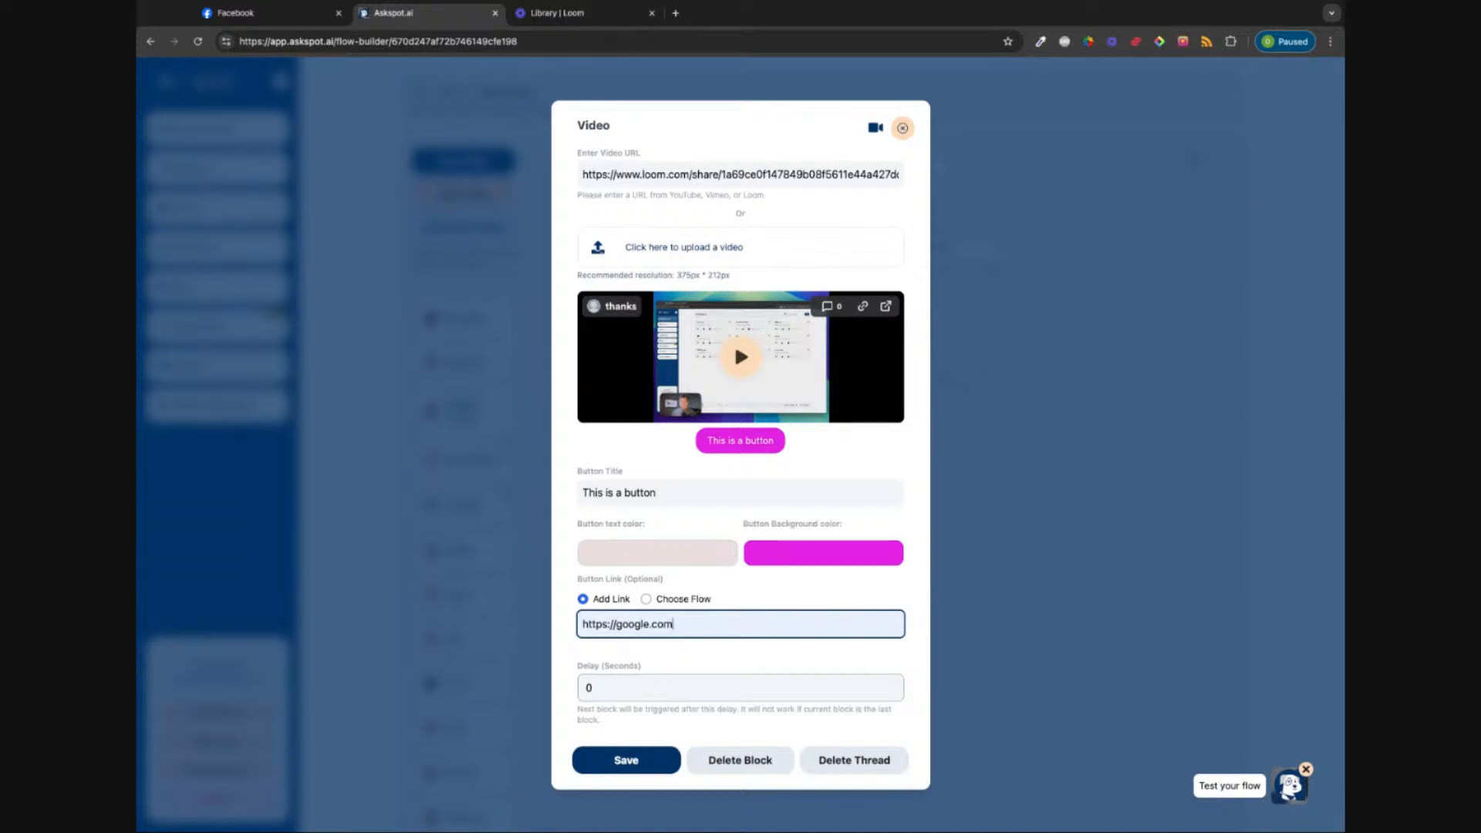
click(592, 601)
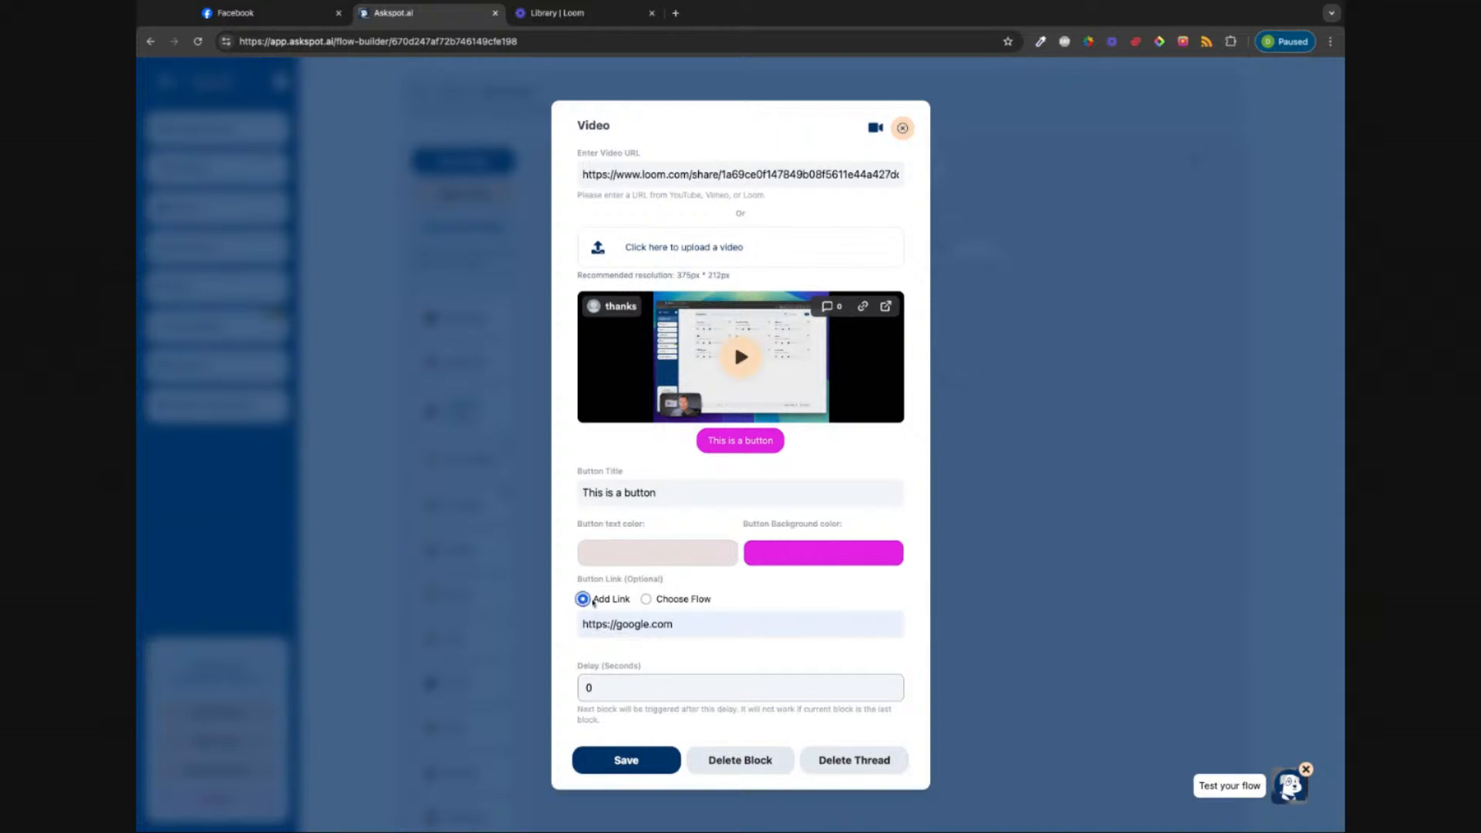
click(647, 600)
click(669, 625)
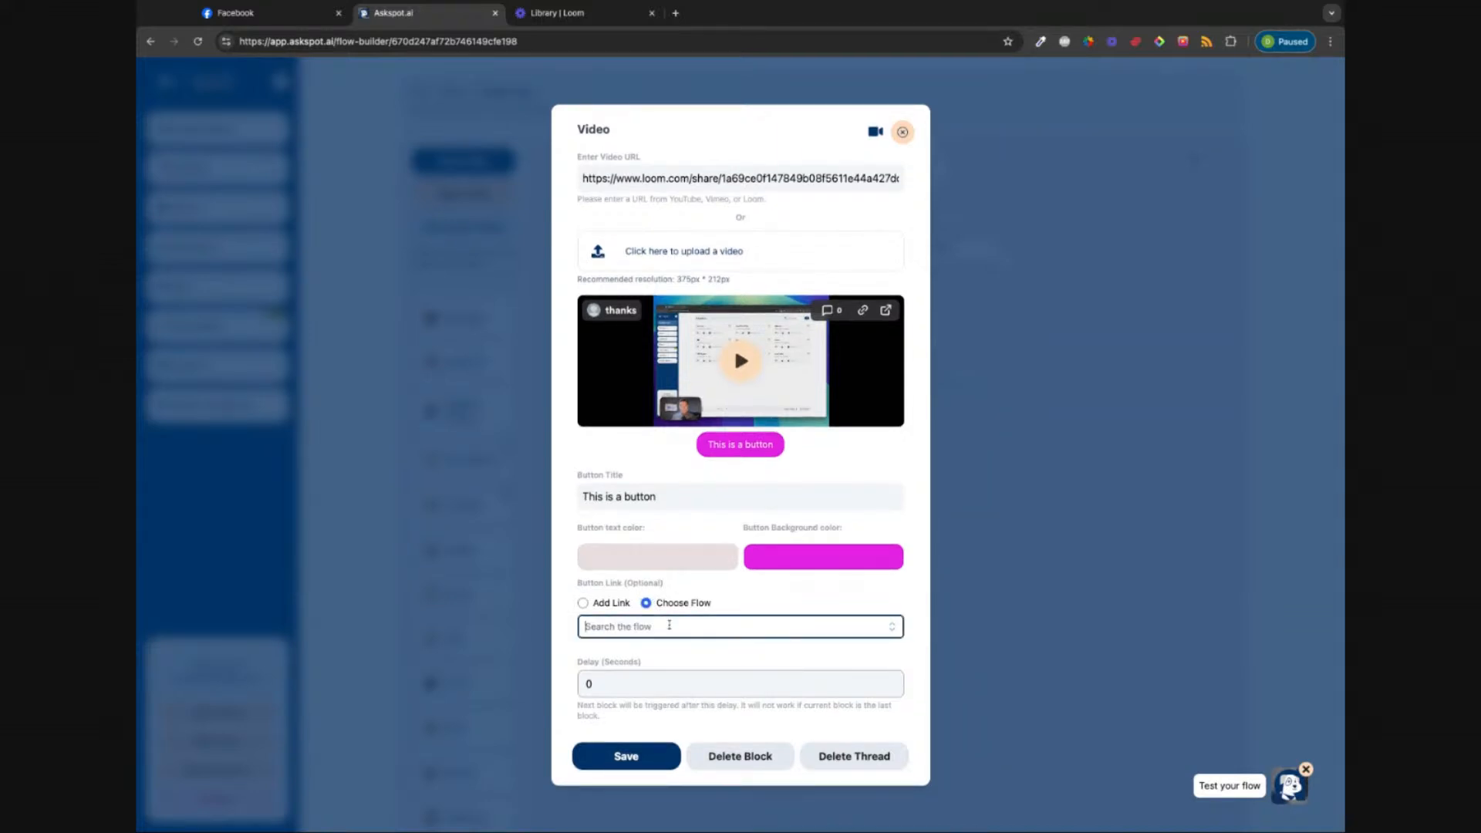
click(893, 626)
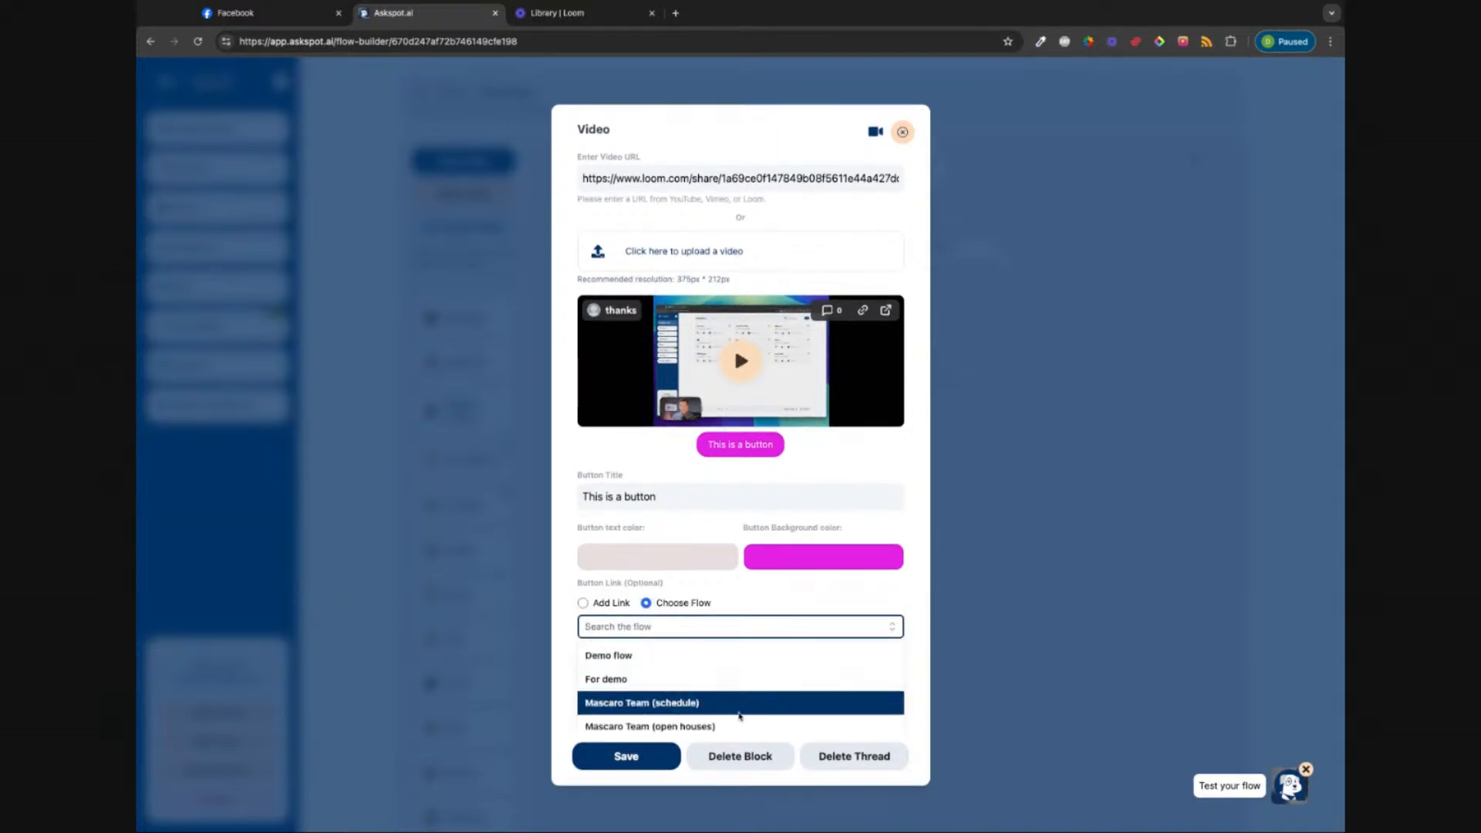
click(825, 597)
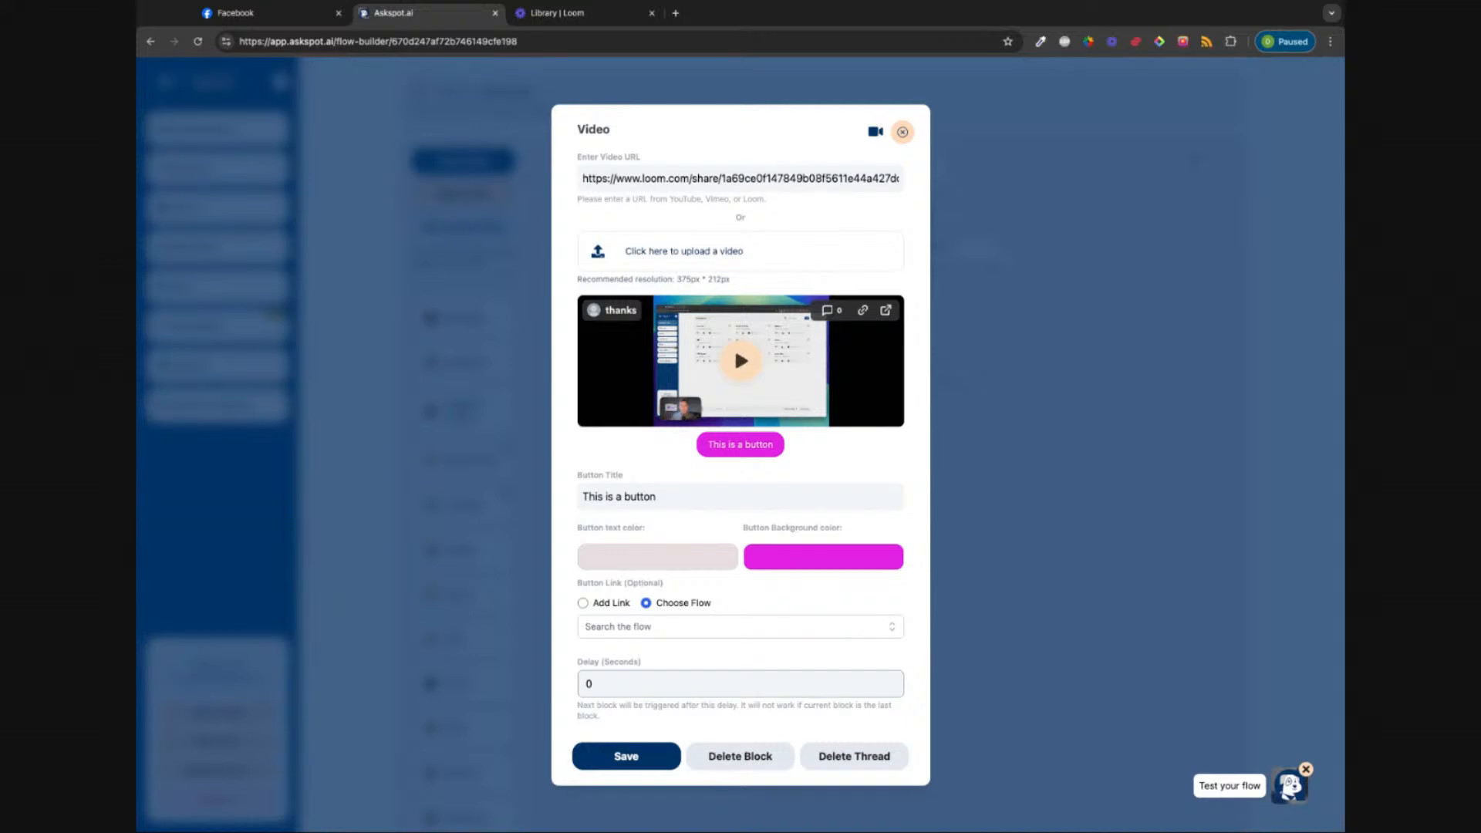
Step: Set the delay to 5 and save the Video block
double_click(615, 681)
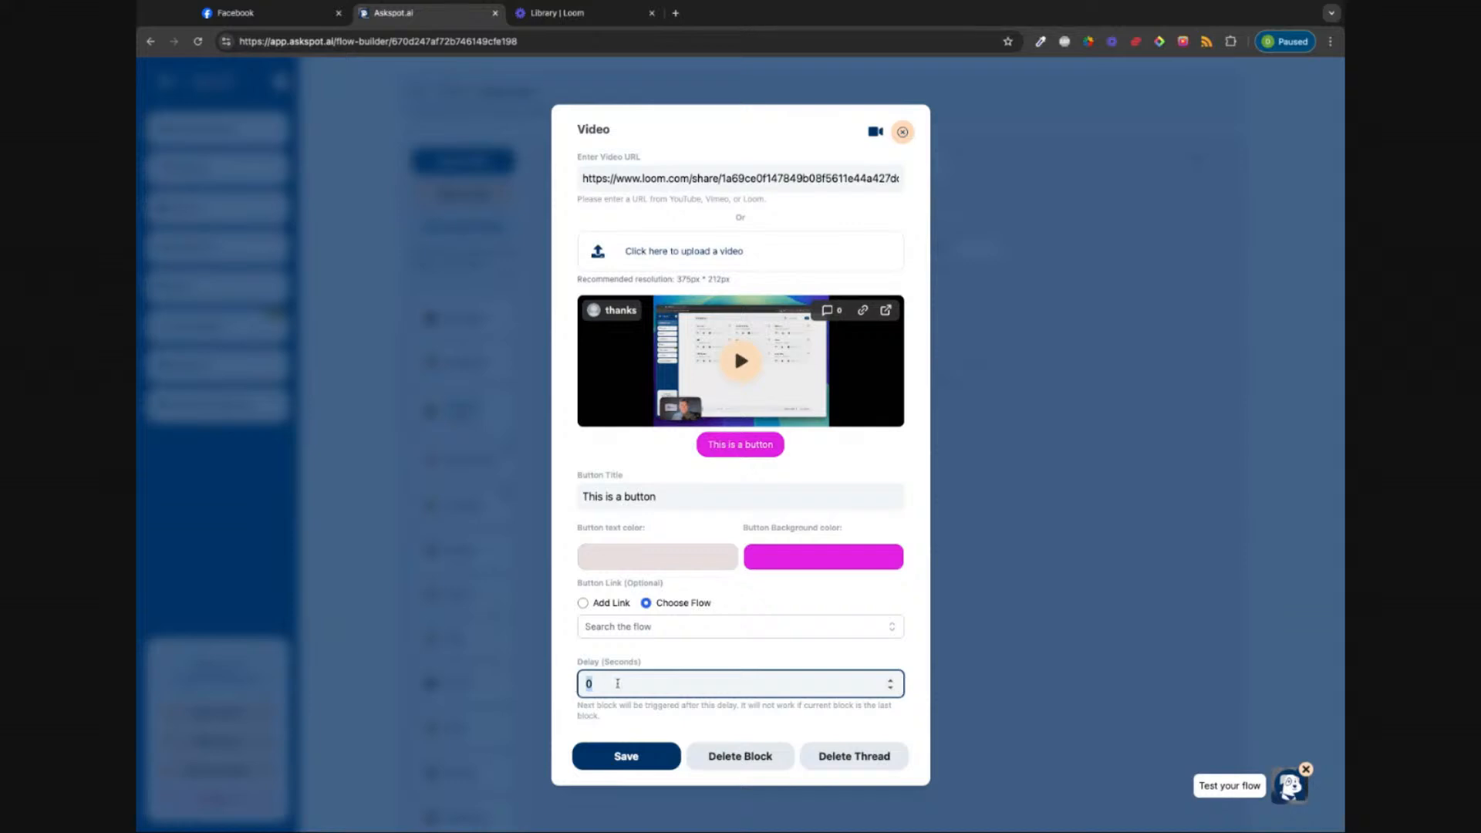
text(5)
click(641, 764)
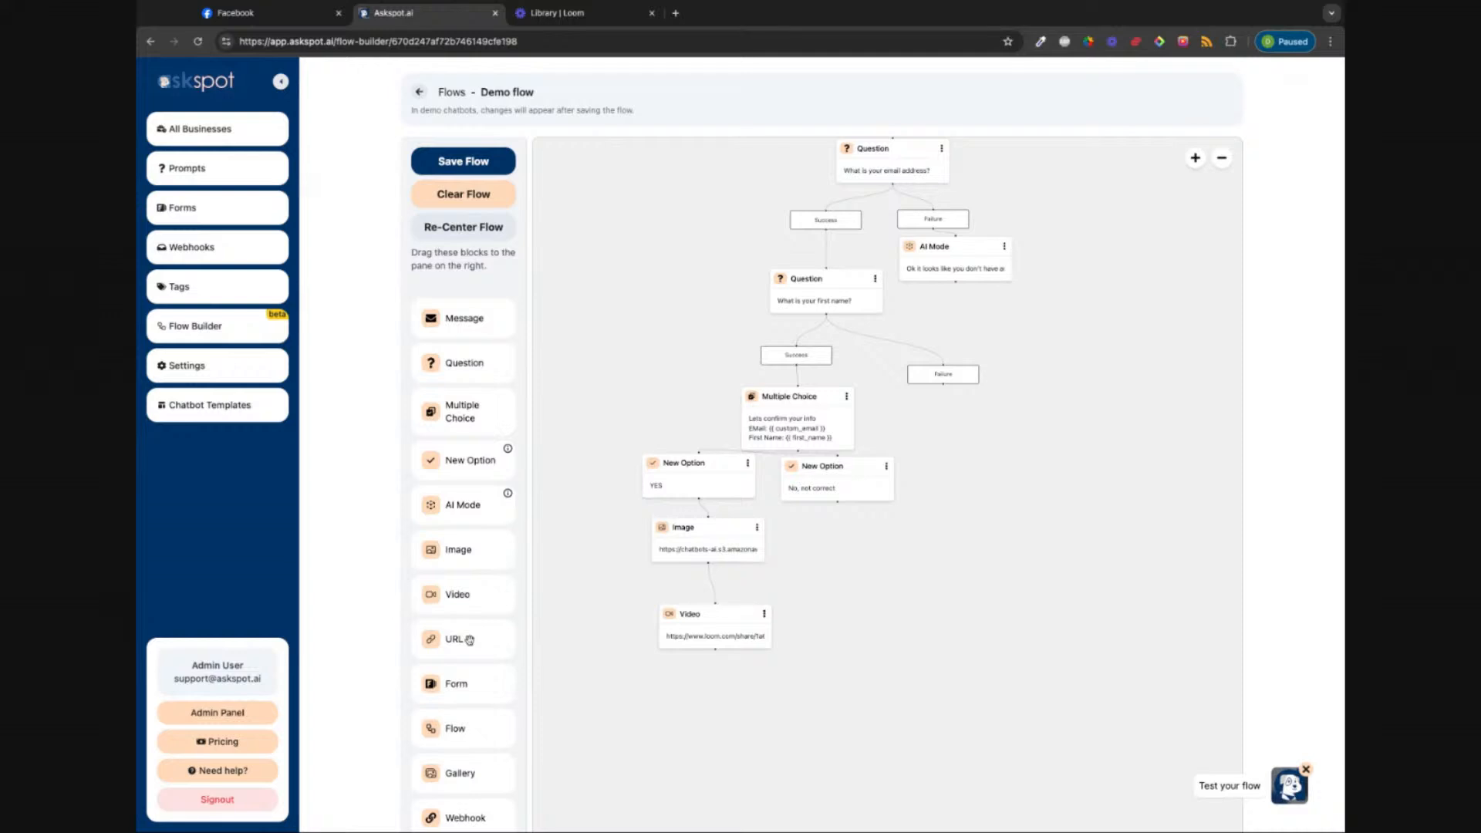
Step: Add a URL block below the Video block with the text 'this is the text'
drag(469, 640, 717, 705)
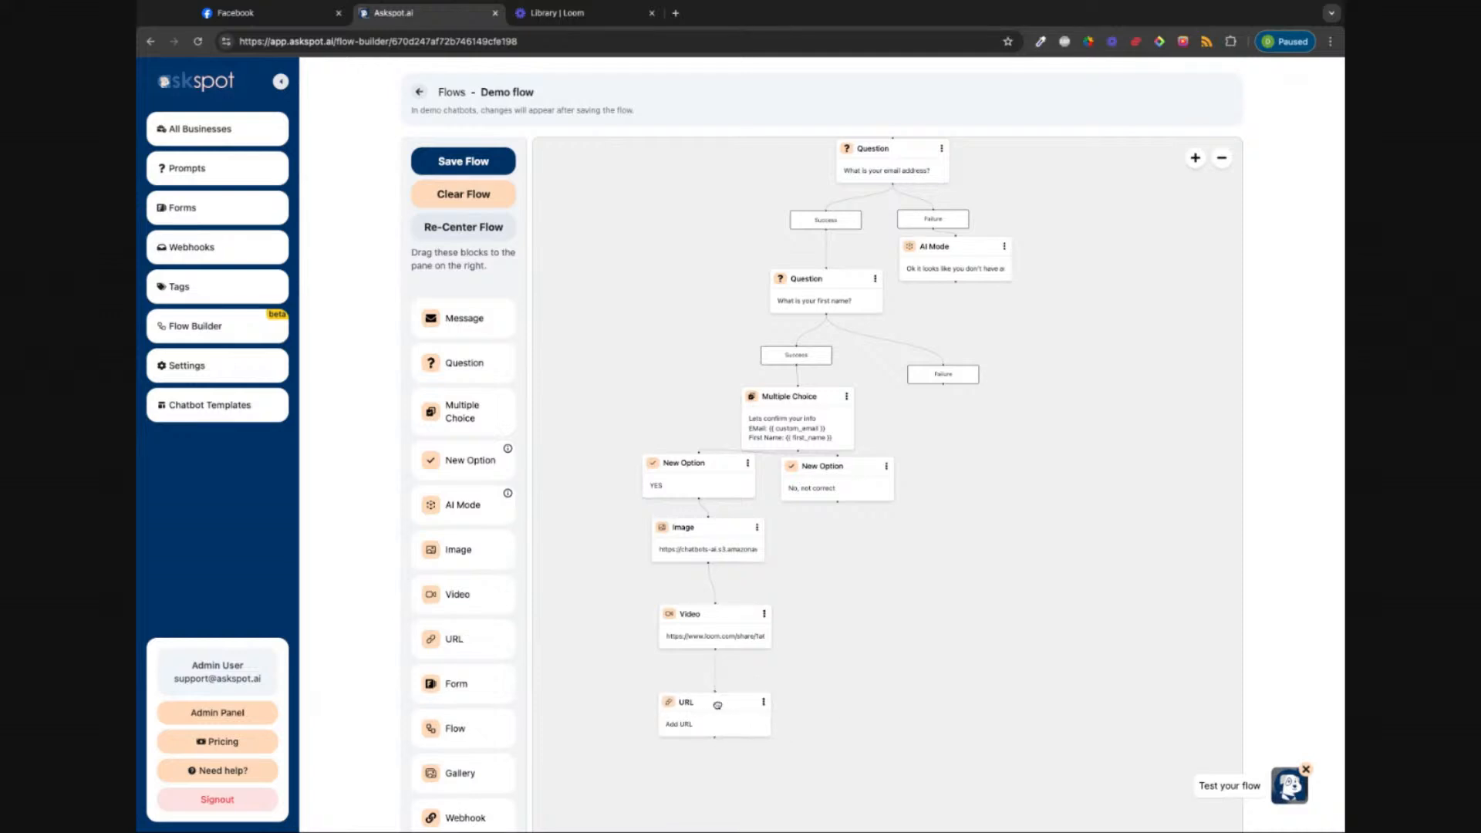
click(718, 706)
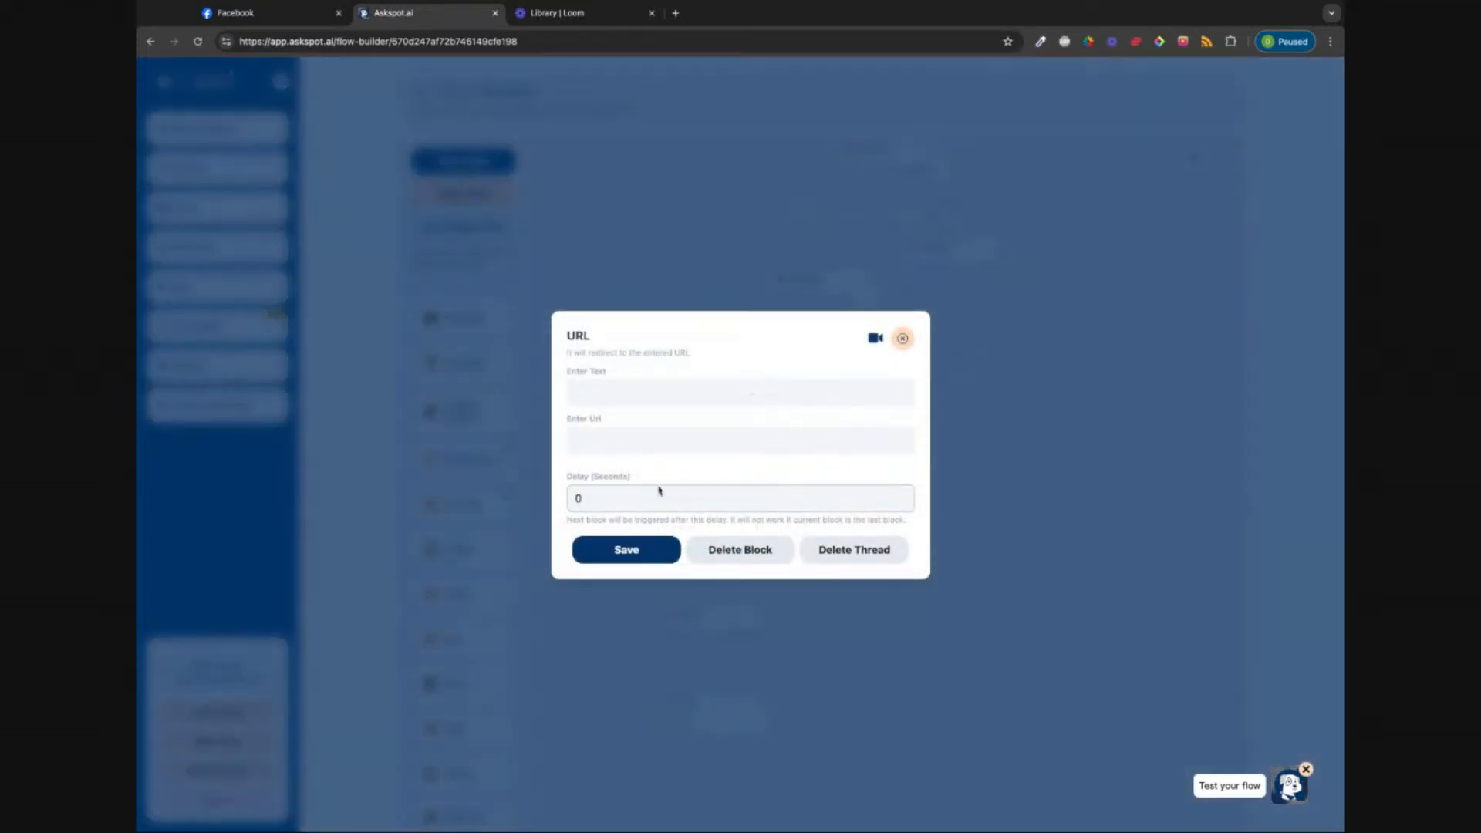
click(627, 389)
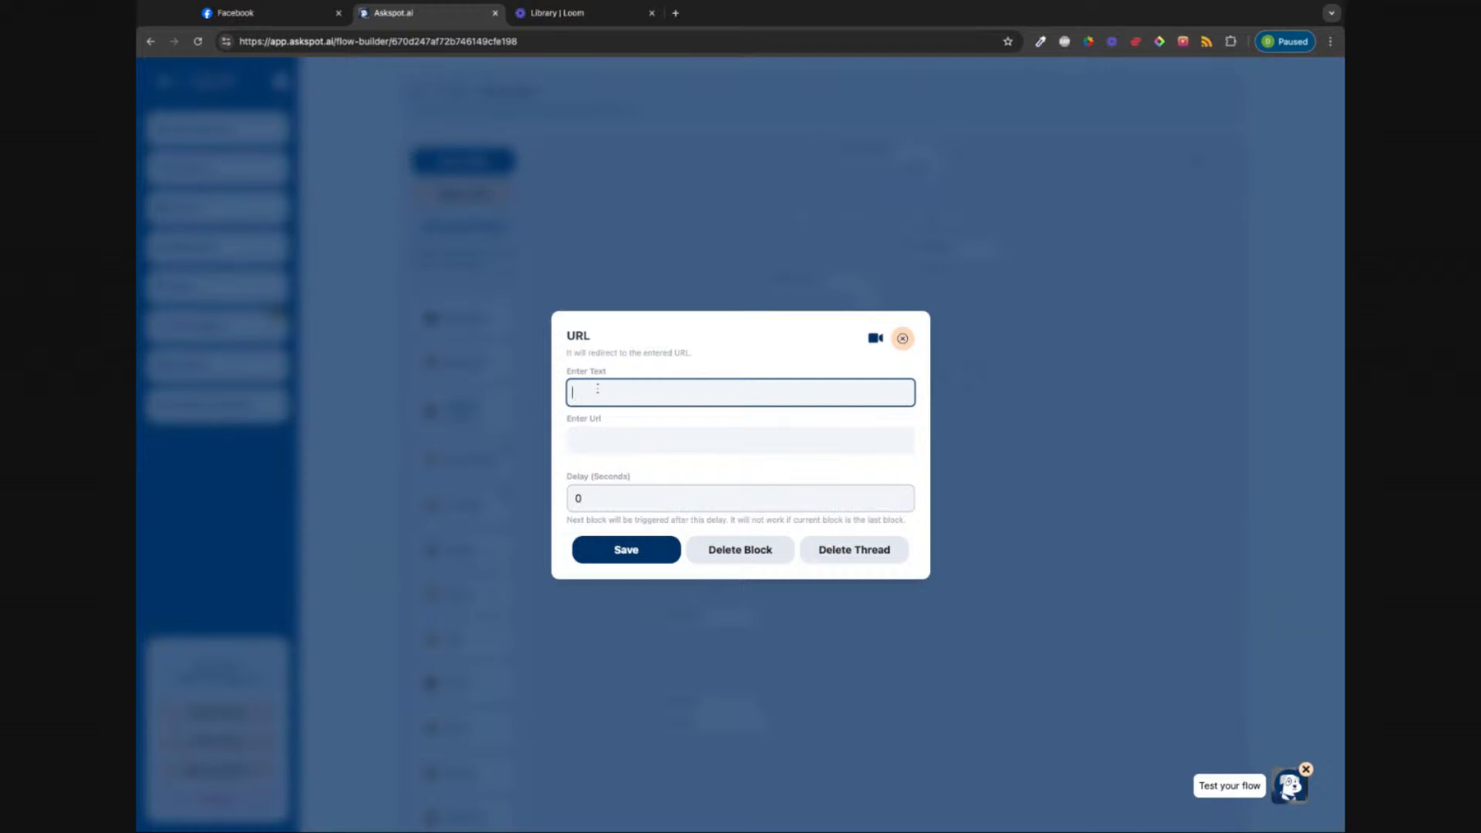
text(this is t)
text(he tesct)
key(BackSpace)
key(BackSpace)
key(BackSpace)
text(xt)
click(651, 435)
text(https://askspot.ai)
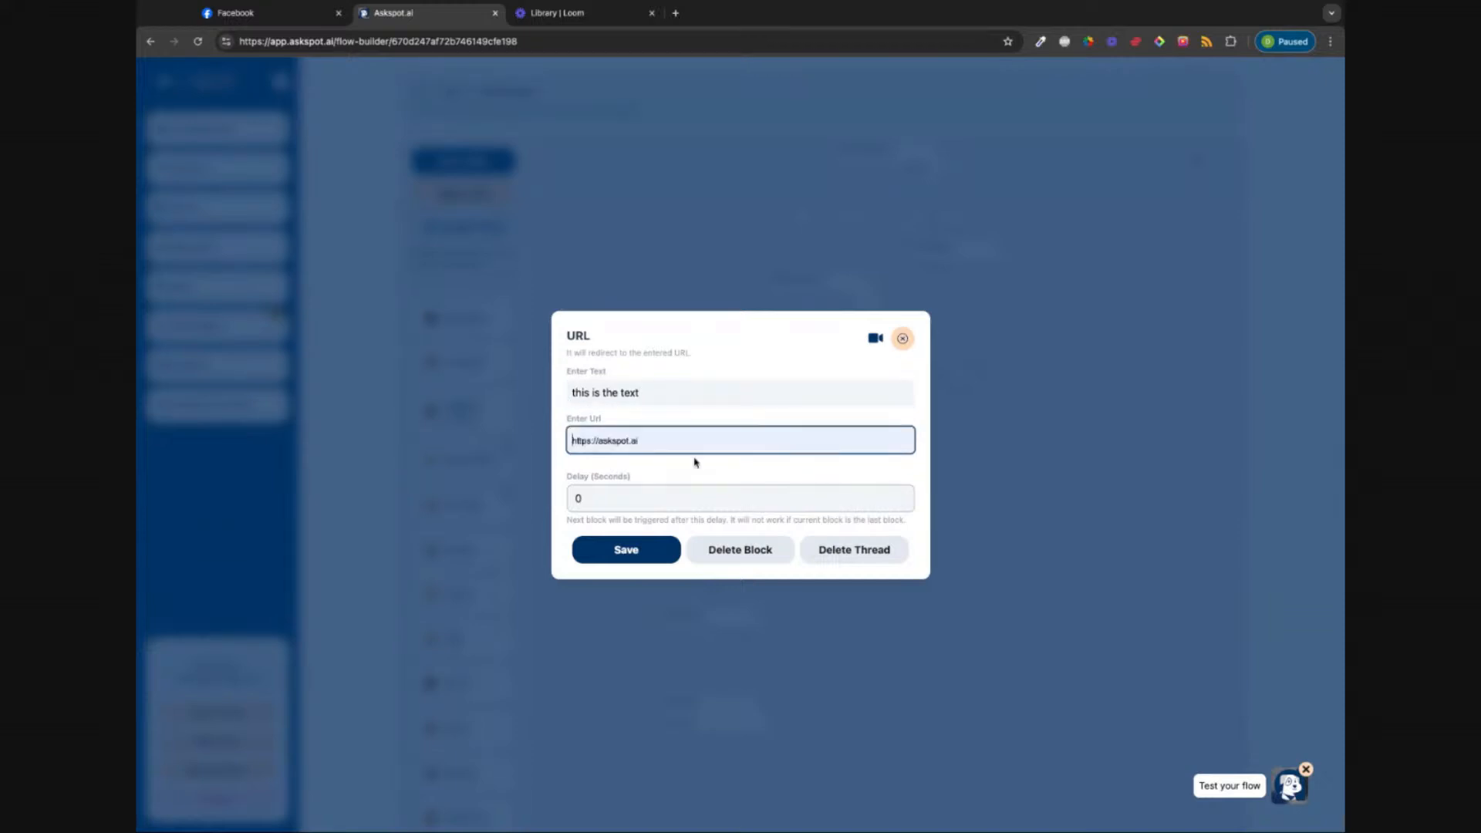
click(625, 490)
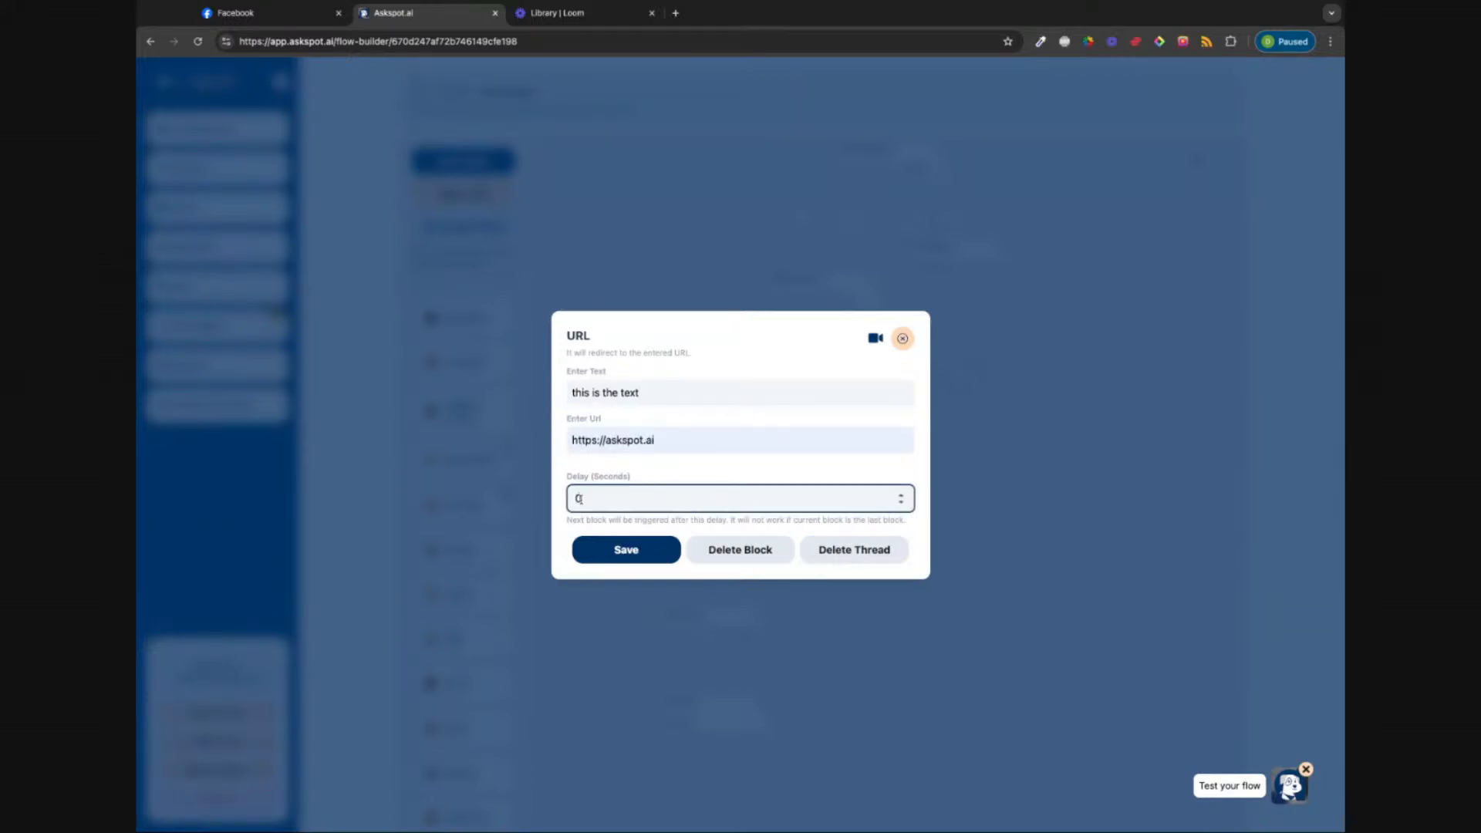
drag(589, 502, 556, 506)
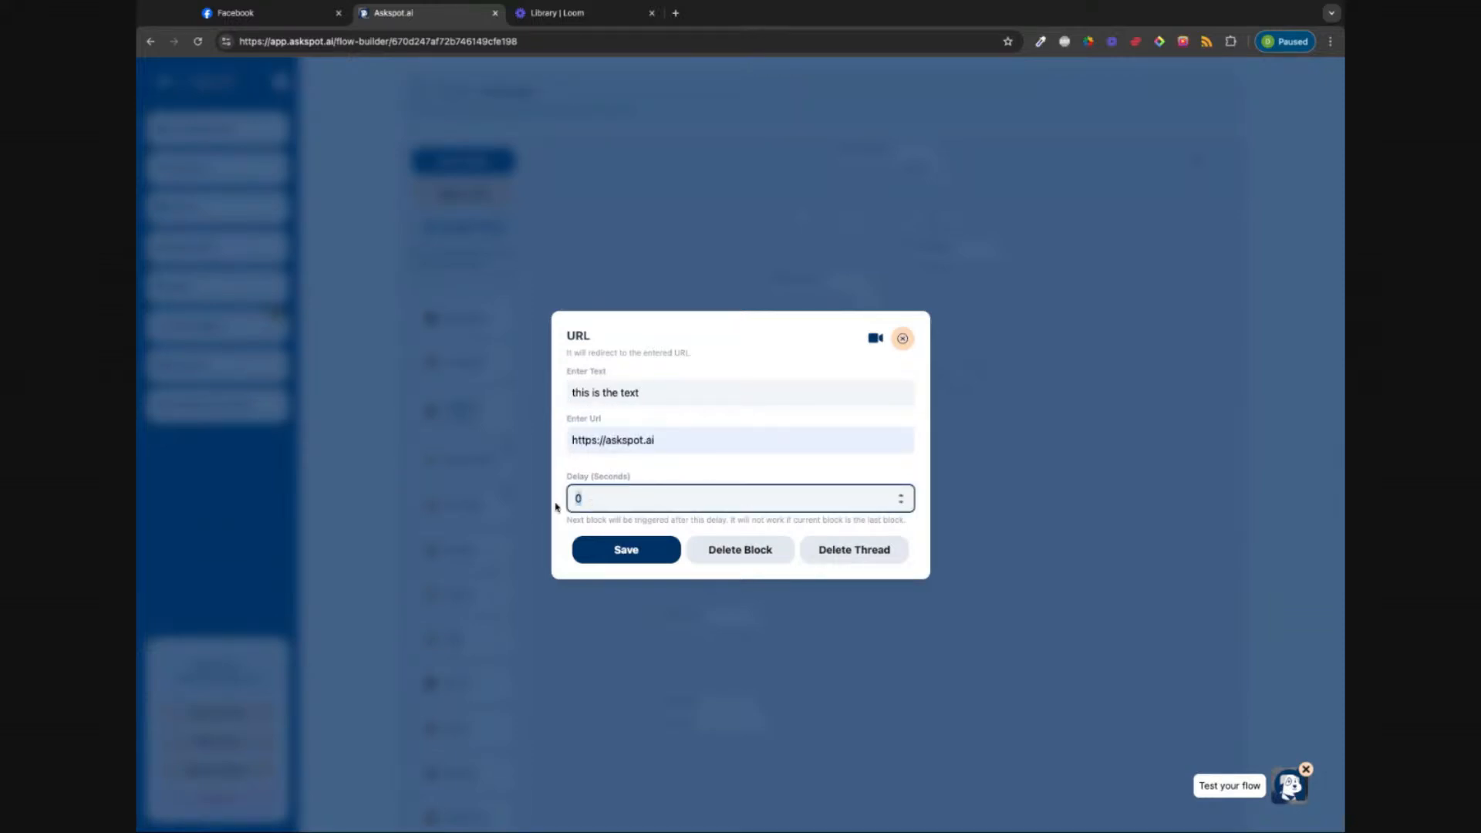
click(636, 554)
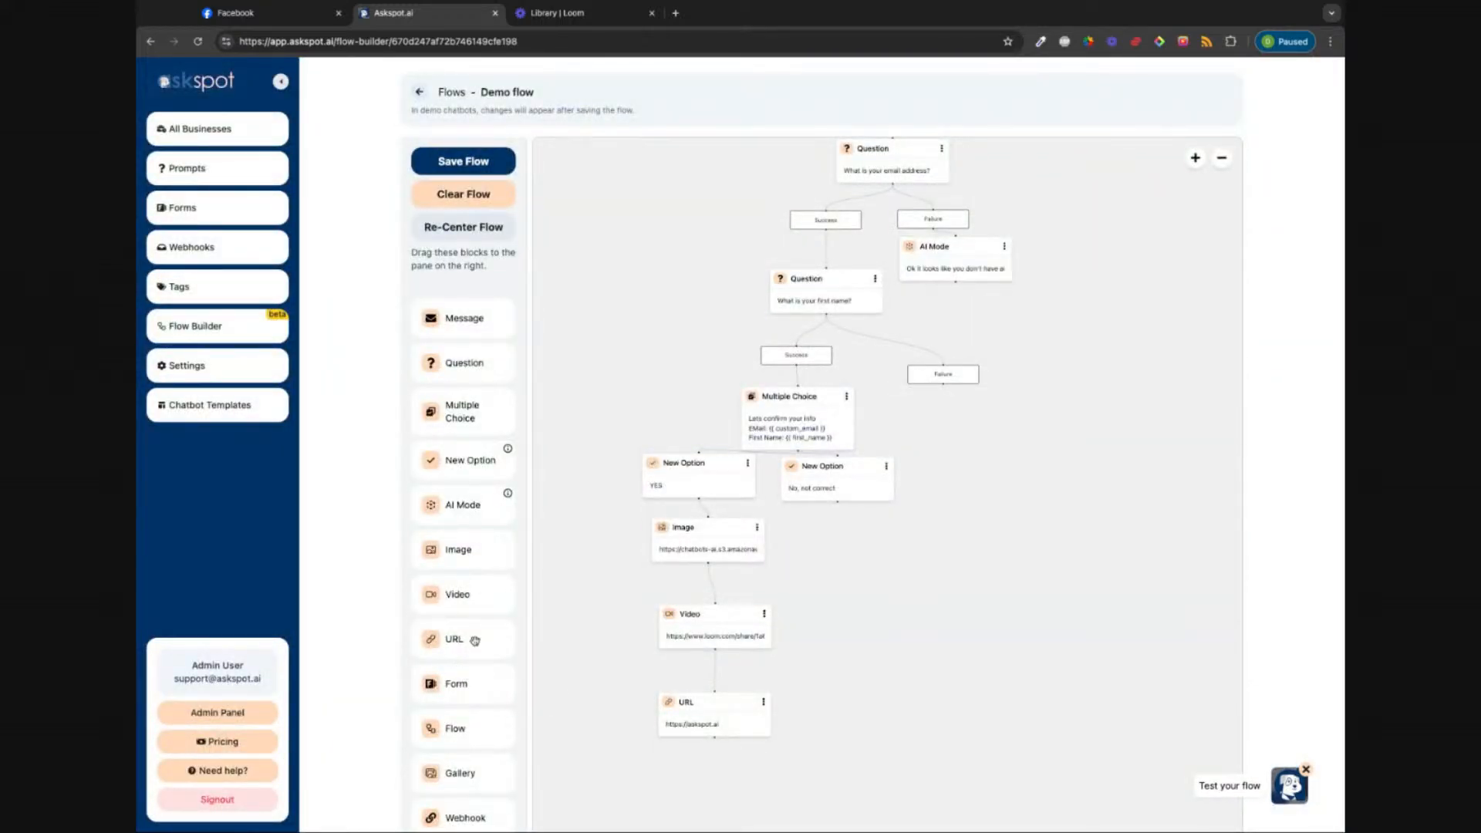
Step: Add a Form block under the URL block, pick 'demo form', then close without saving
scroll(476, 641, down, 1)
scroll(597, 726, up, 1)
scroll(597, 725, down, 10)
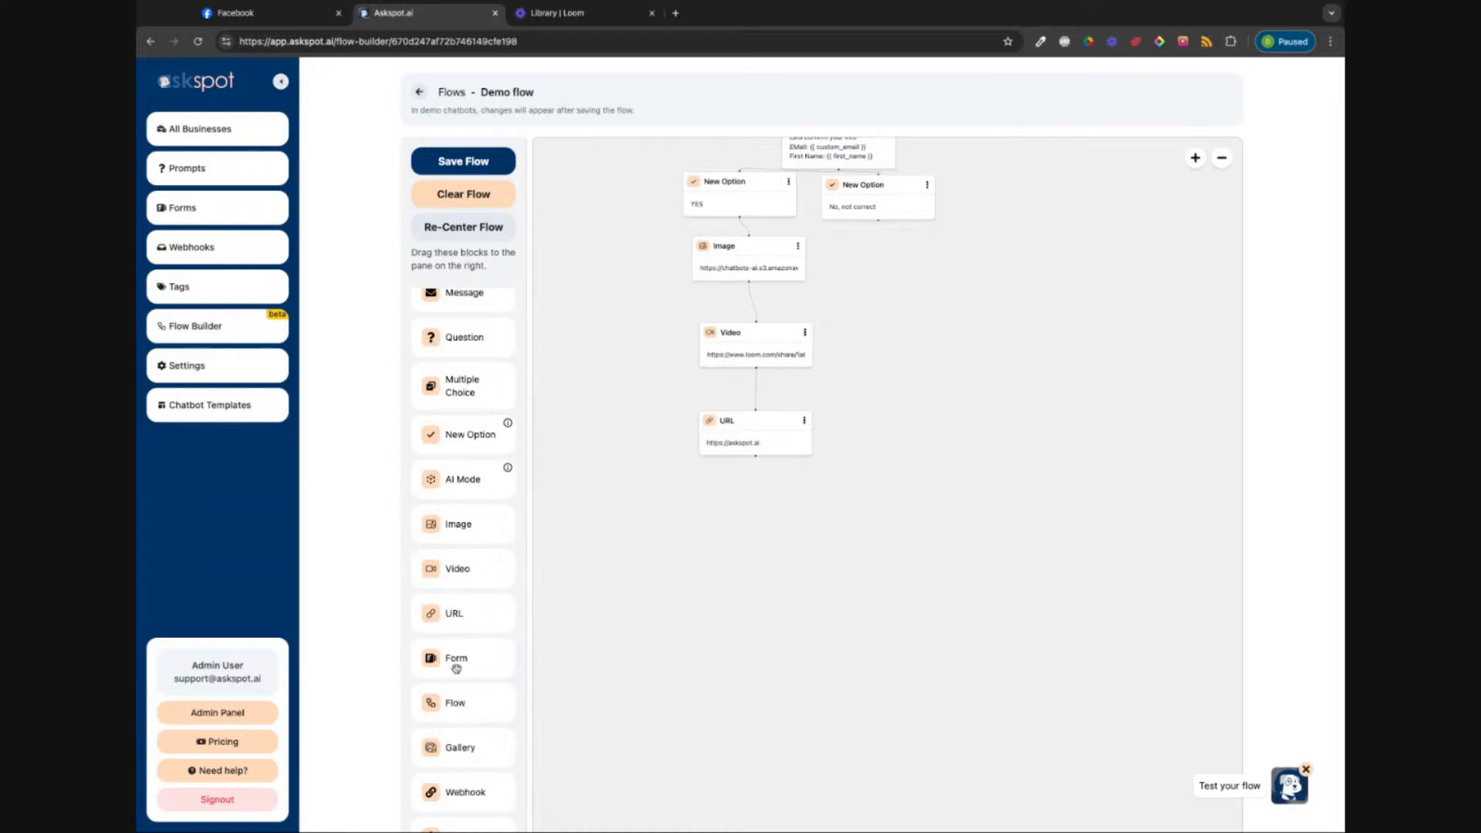
drag(456, 668, 794, 552)
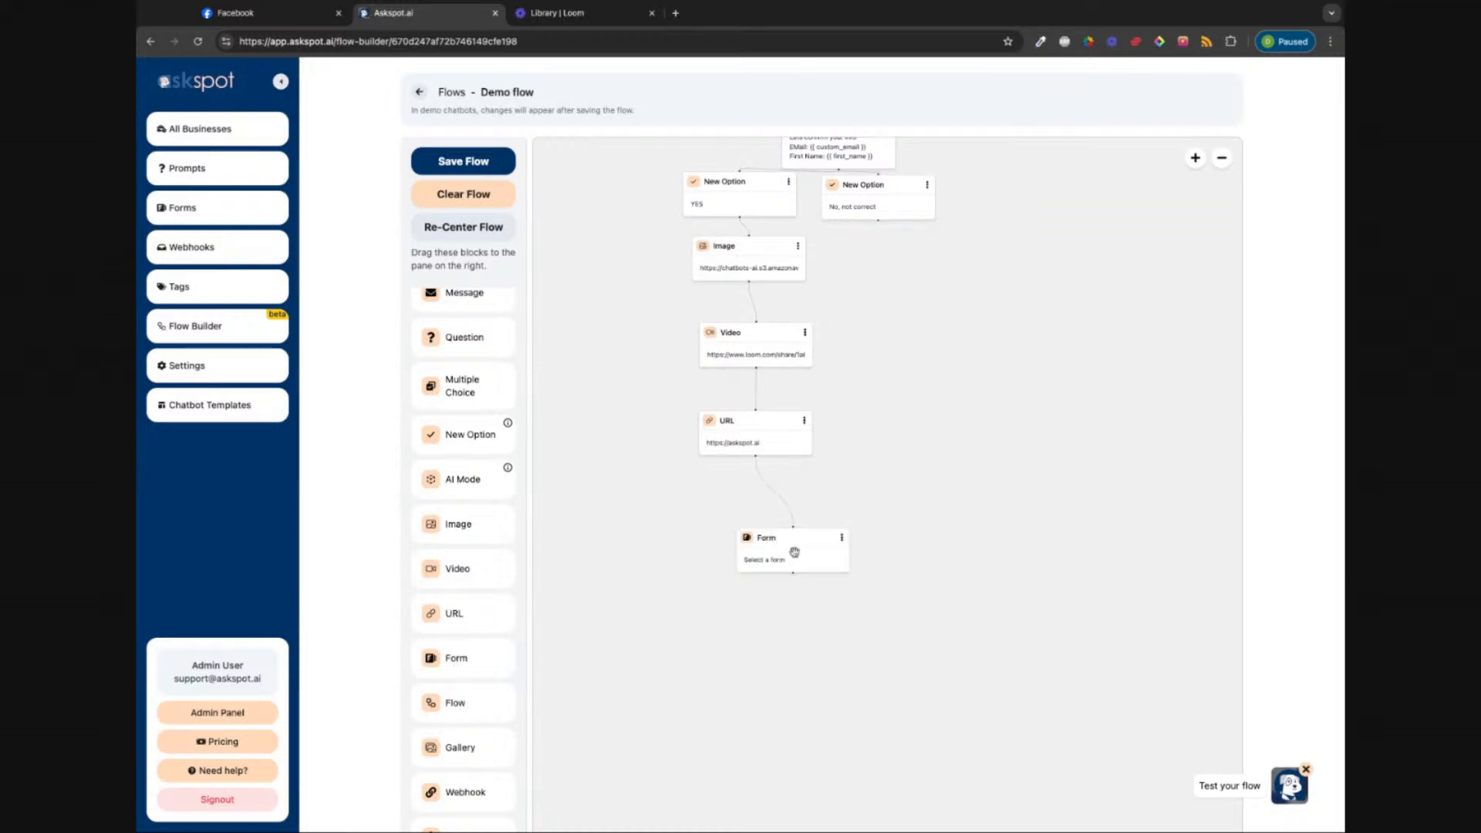
click(794, 553)
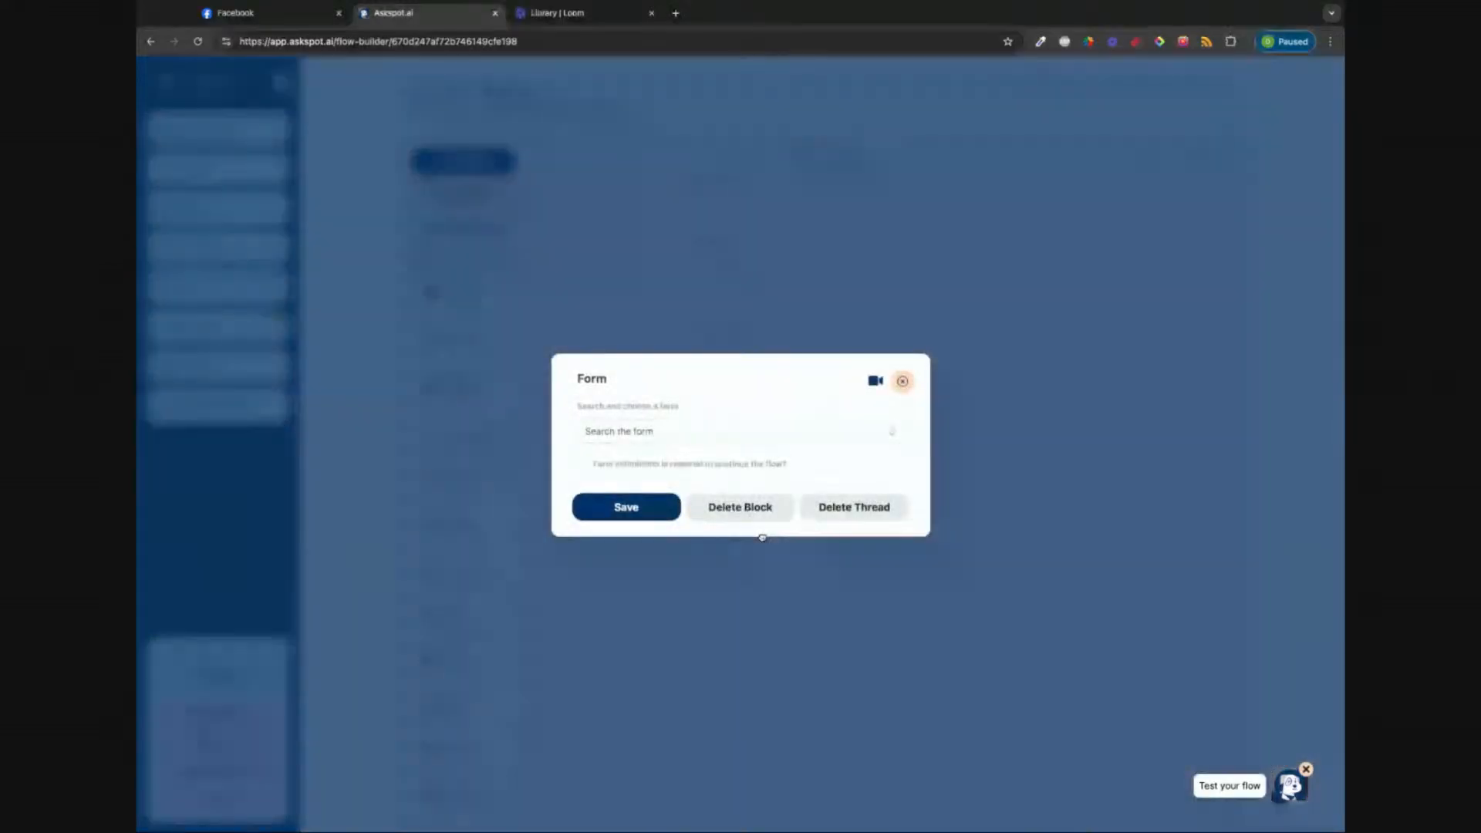
click(891, 430)
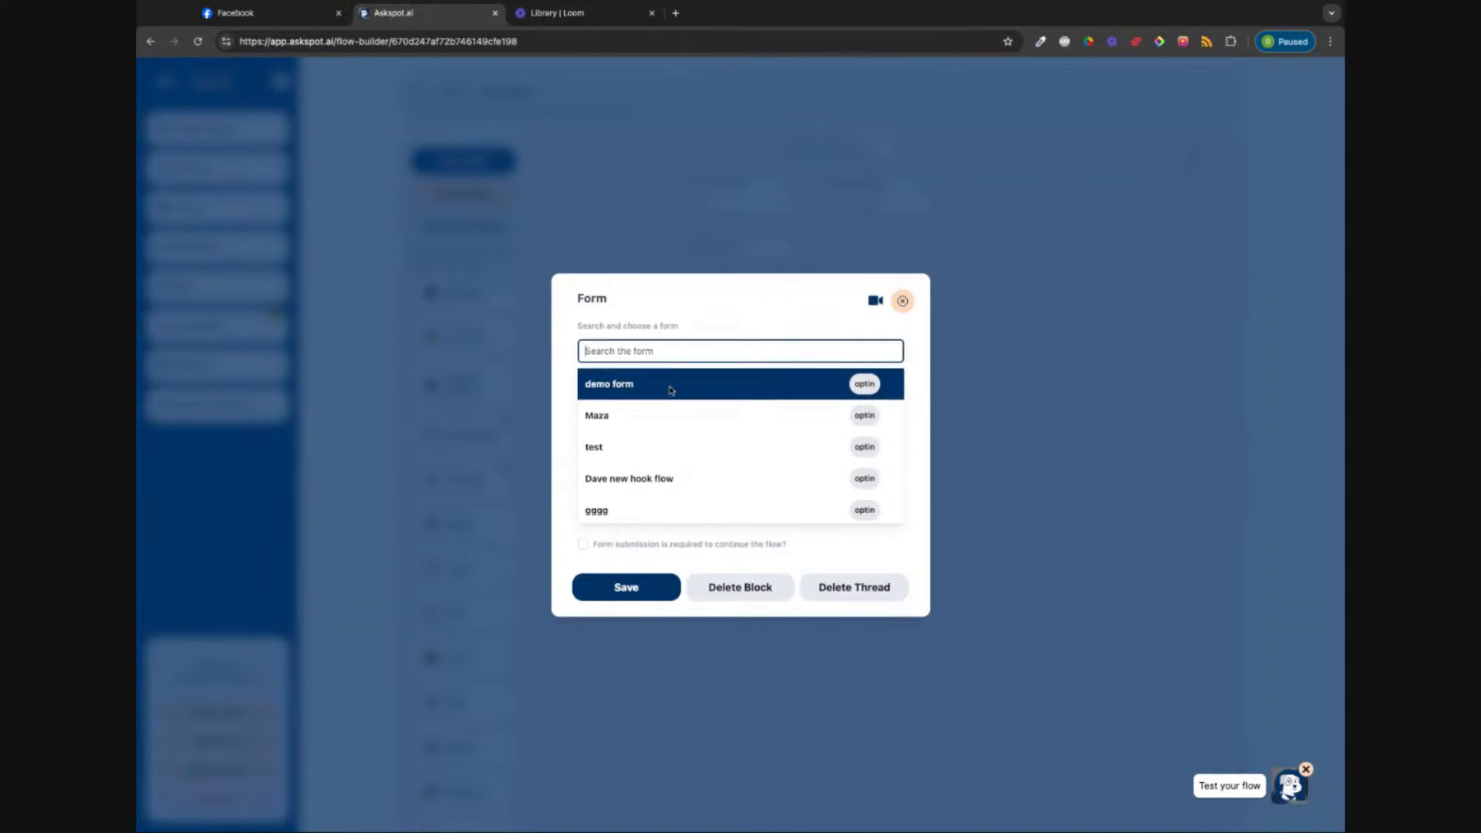
scroll(726, 425, down, 5)
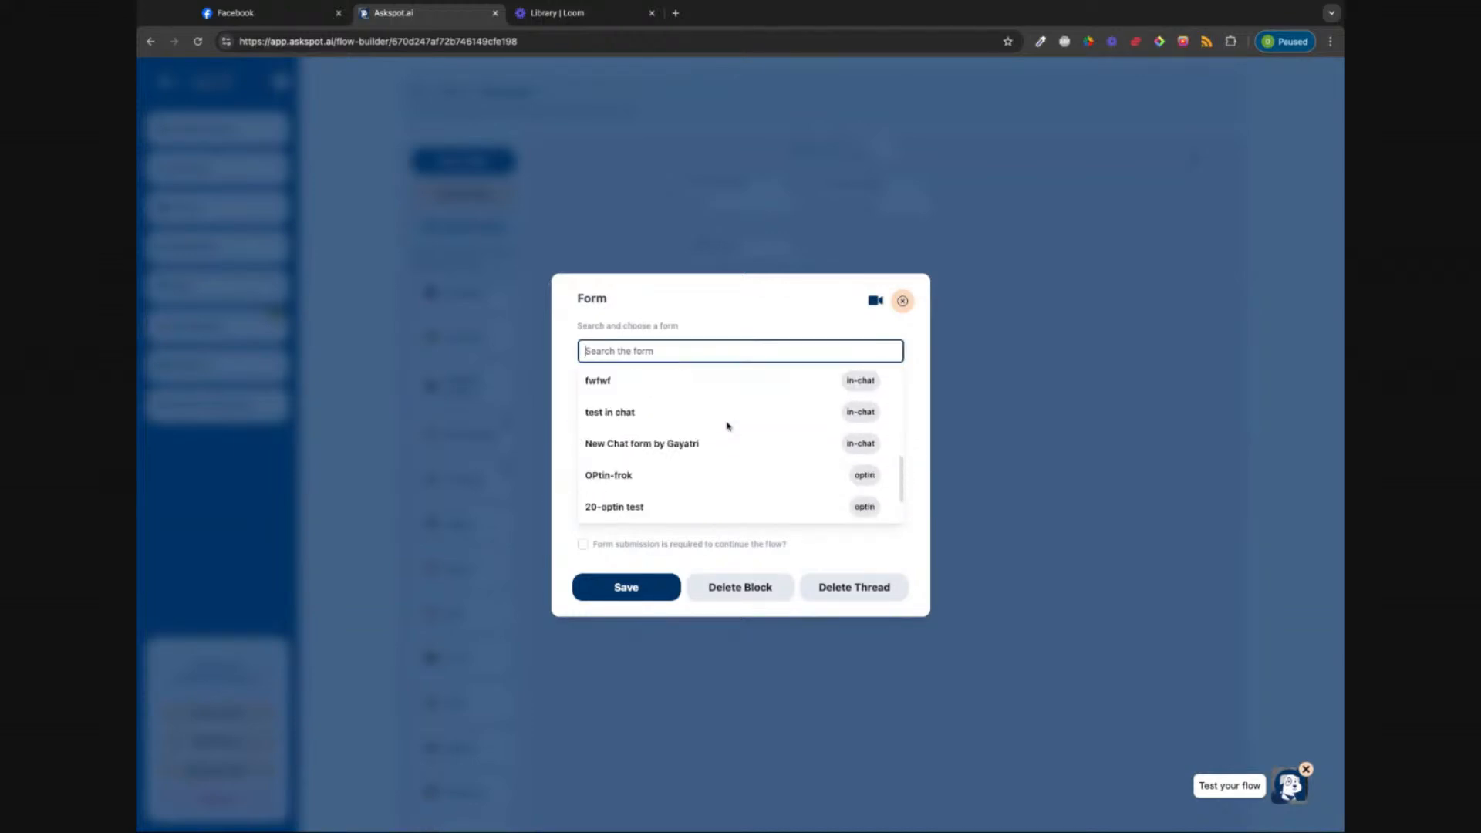
scroll(726, 425, up, 3)
scroll(681, 432, up, 2)
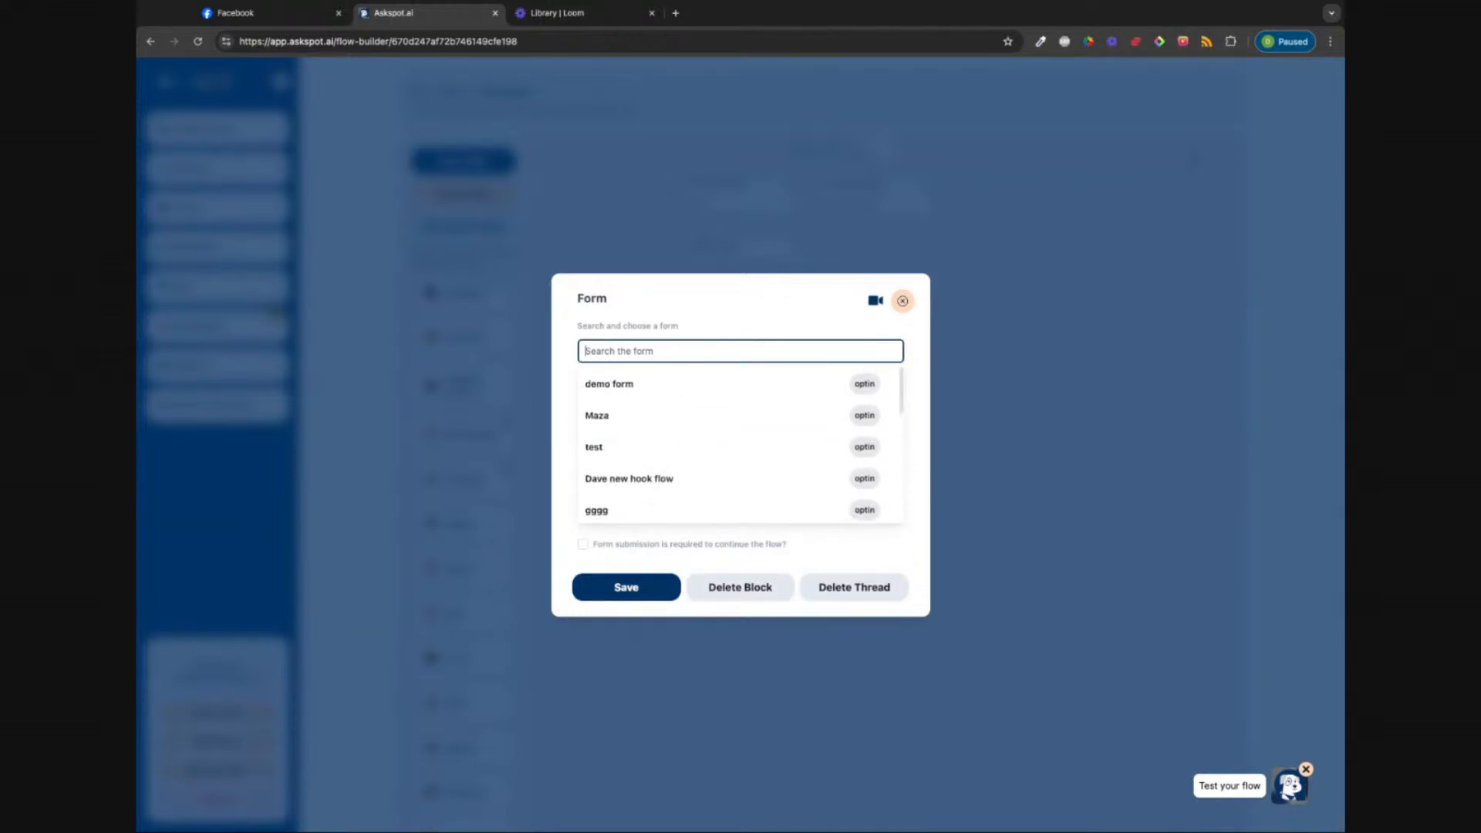
click(681, 390)
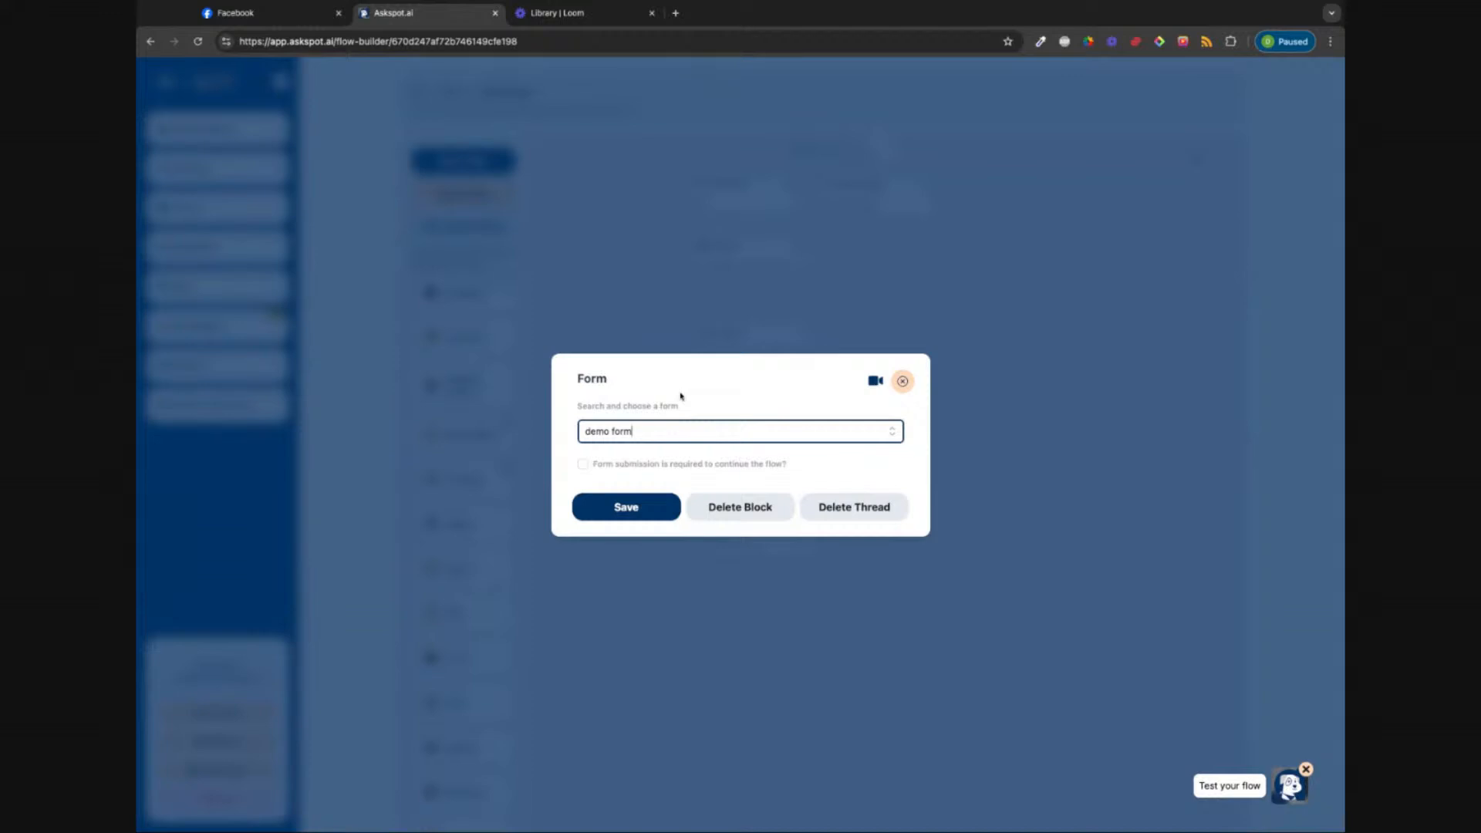
click(584, 465)
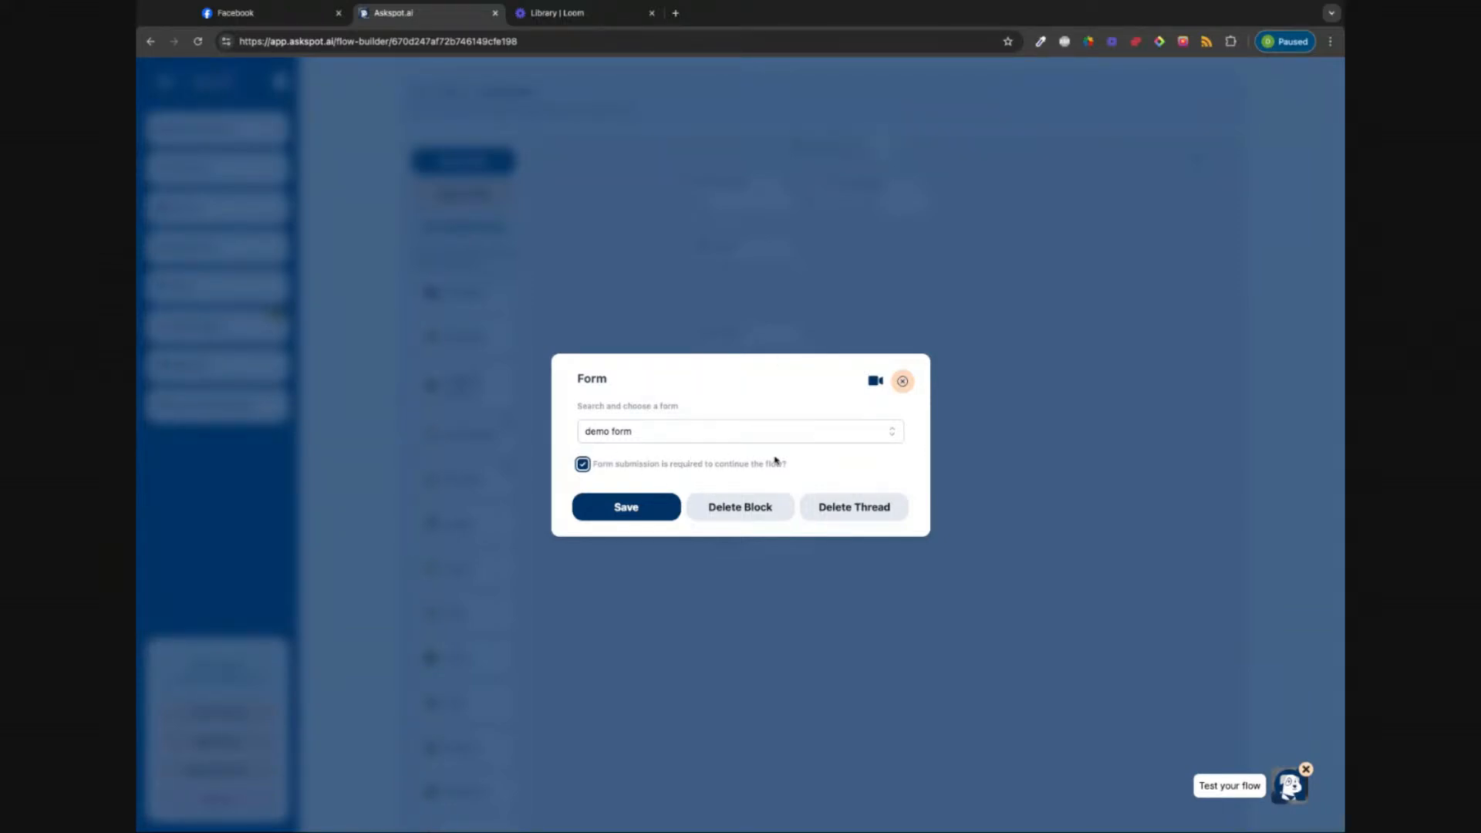
click(904, 384)
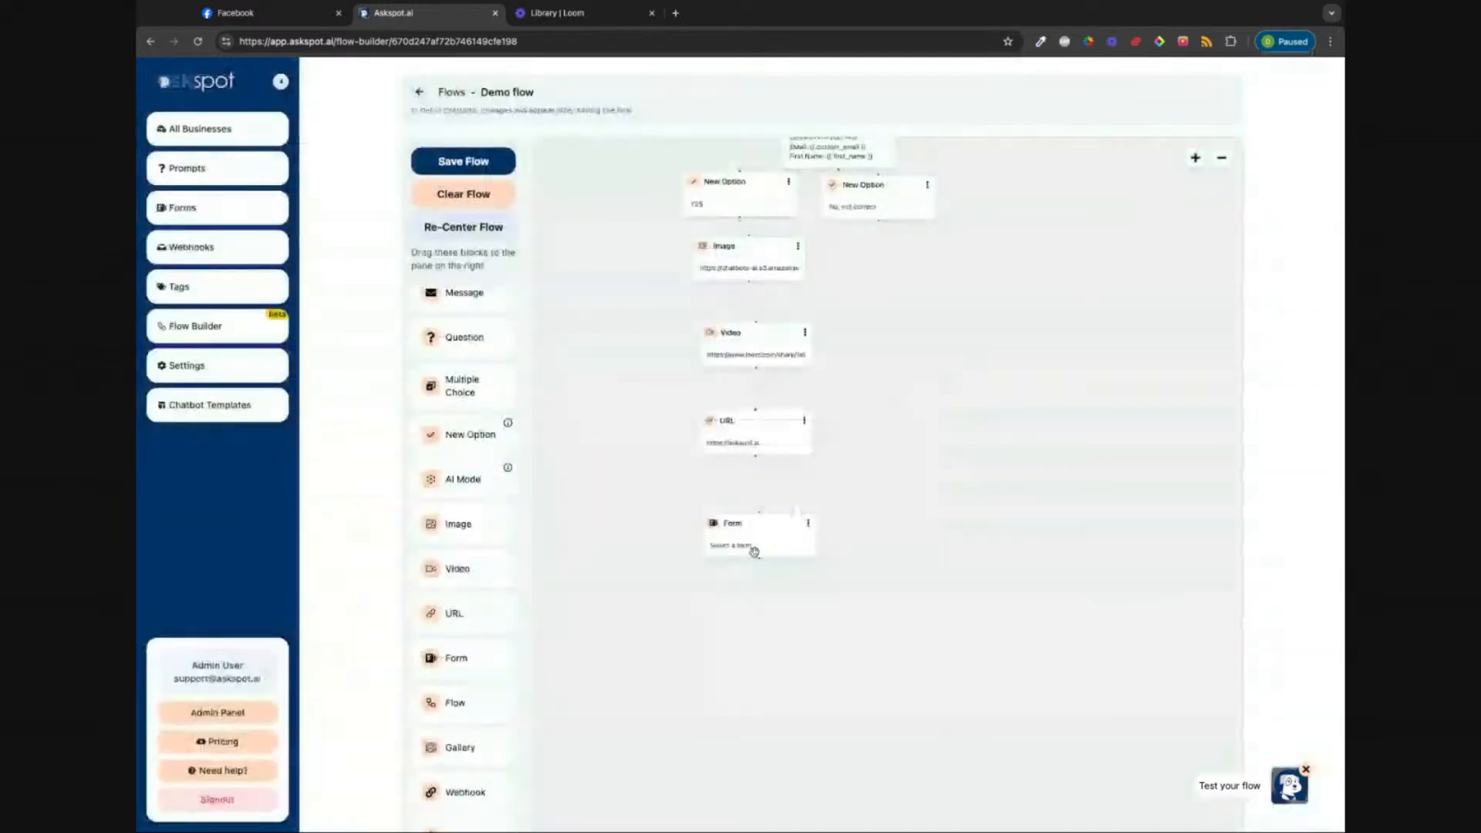
Step: Reopen the Form block, choose 'demo form' again, and save it
click(755, 552)
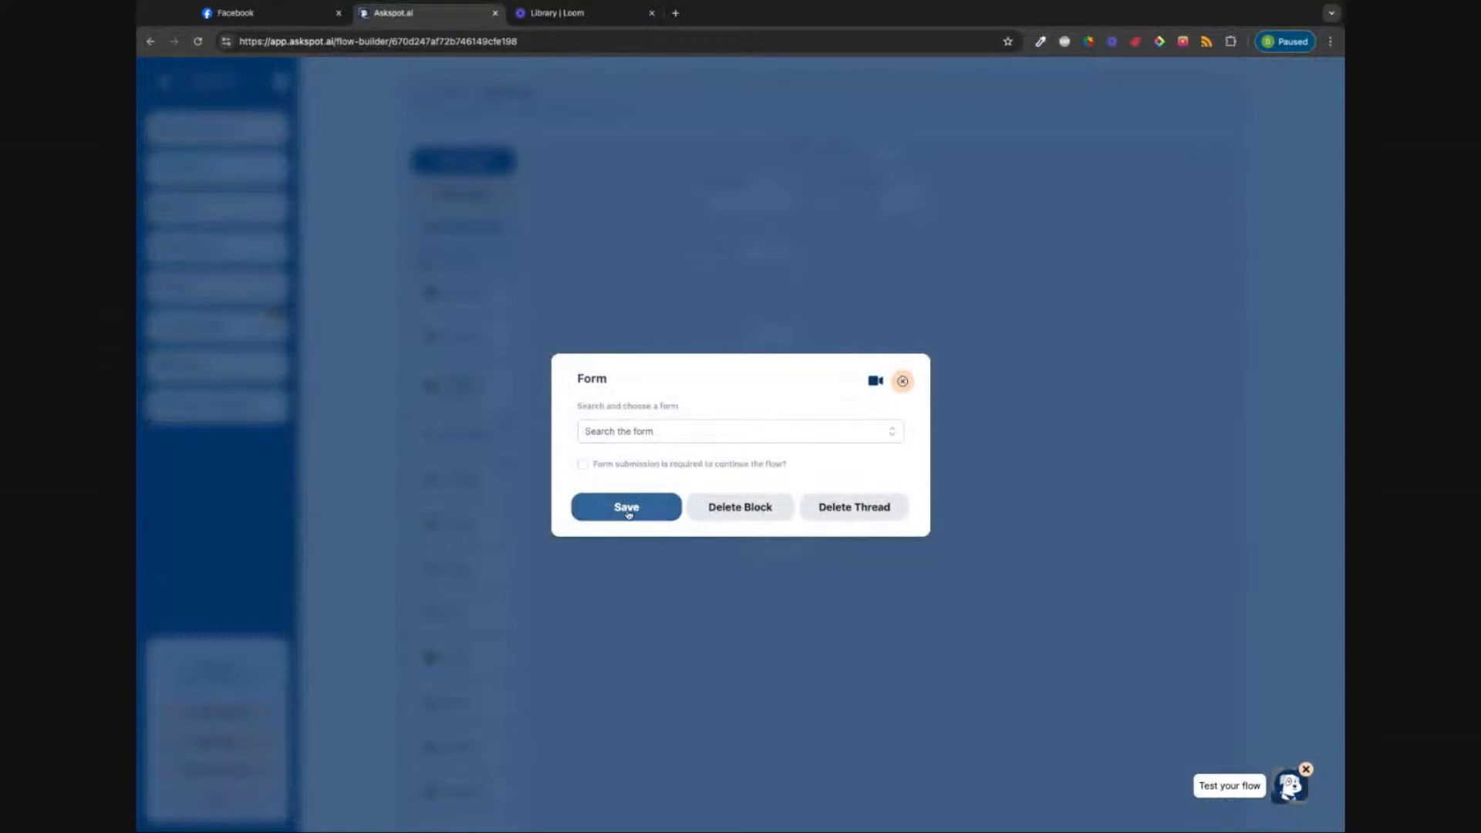
click(895, 434)
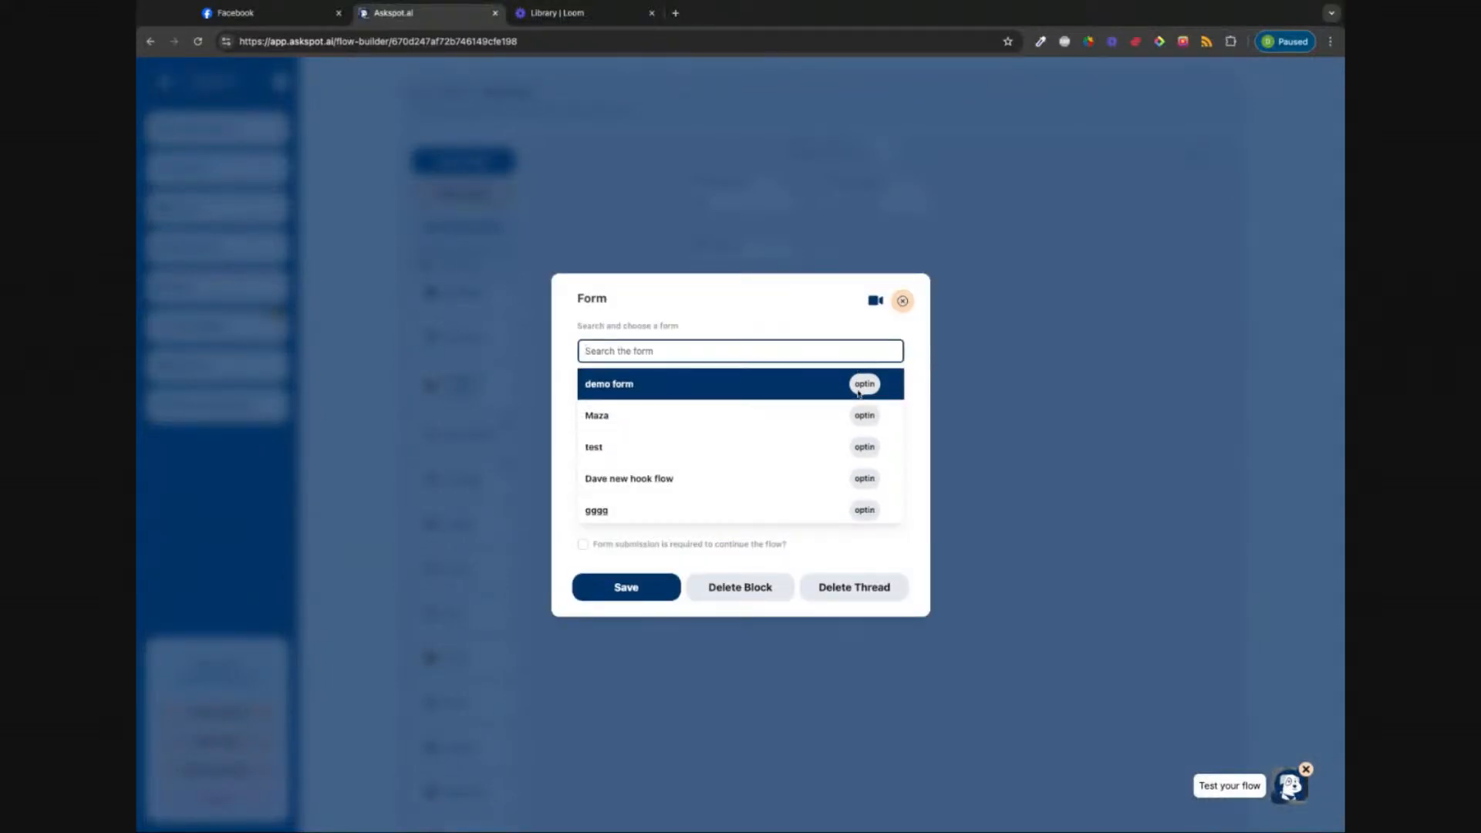
click(859, 383)
click(603, 507)
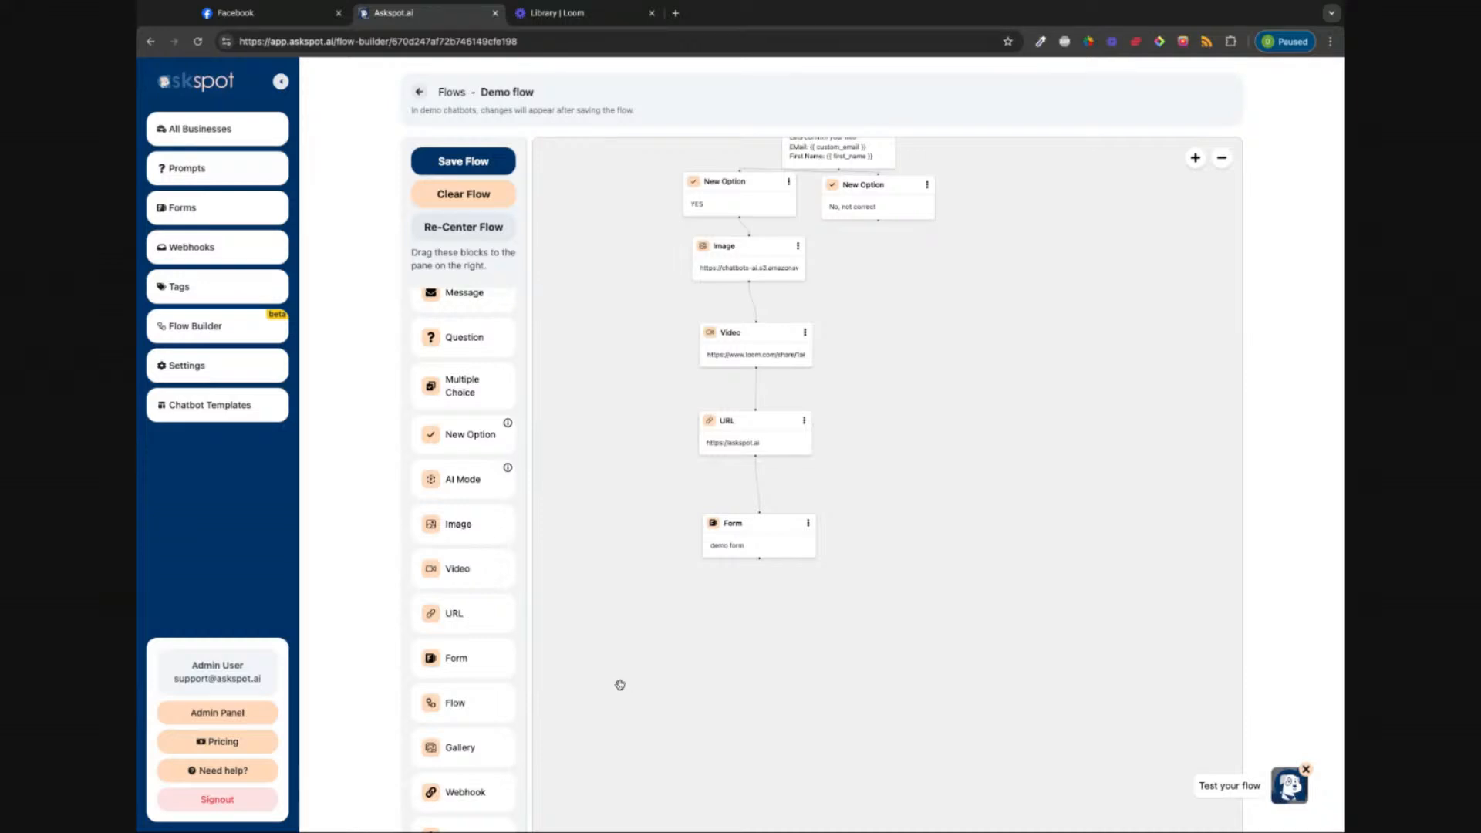
scroll(473, 635, down, 2)
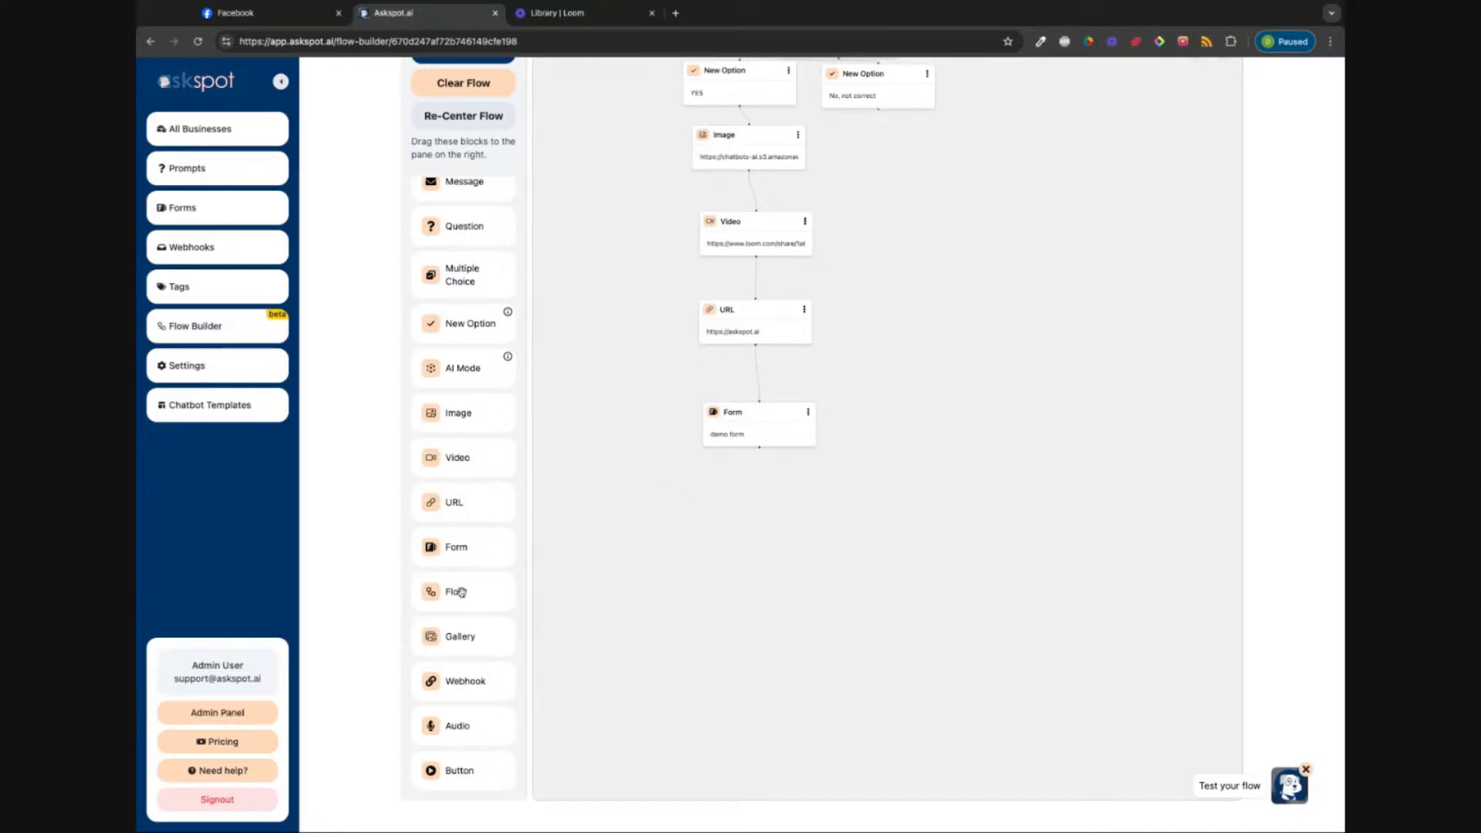
drag(461, 601, 806, 522)
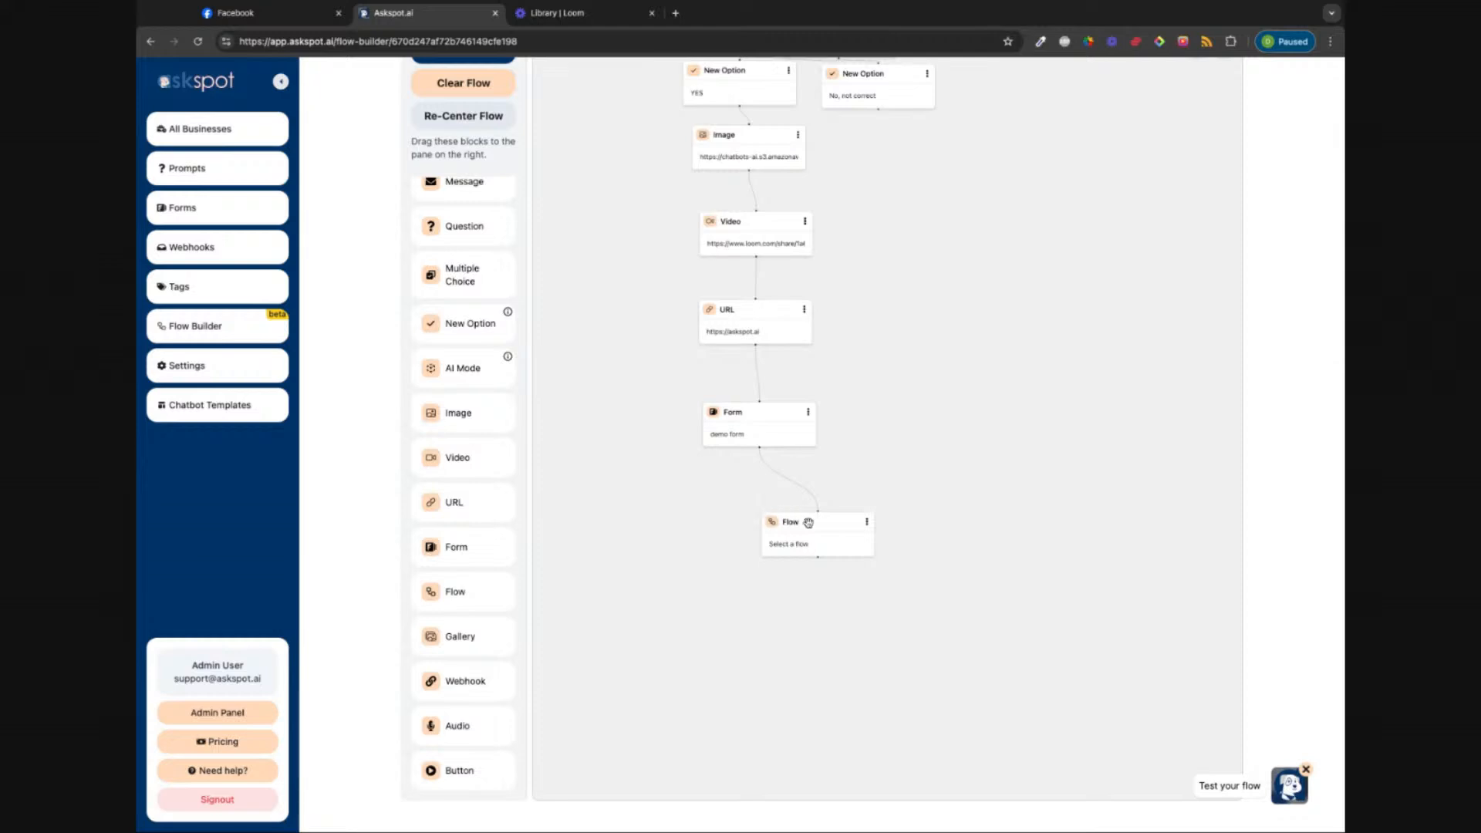
click(754, 518)
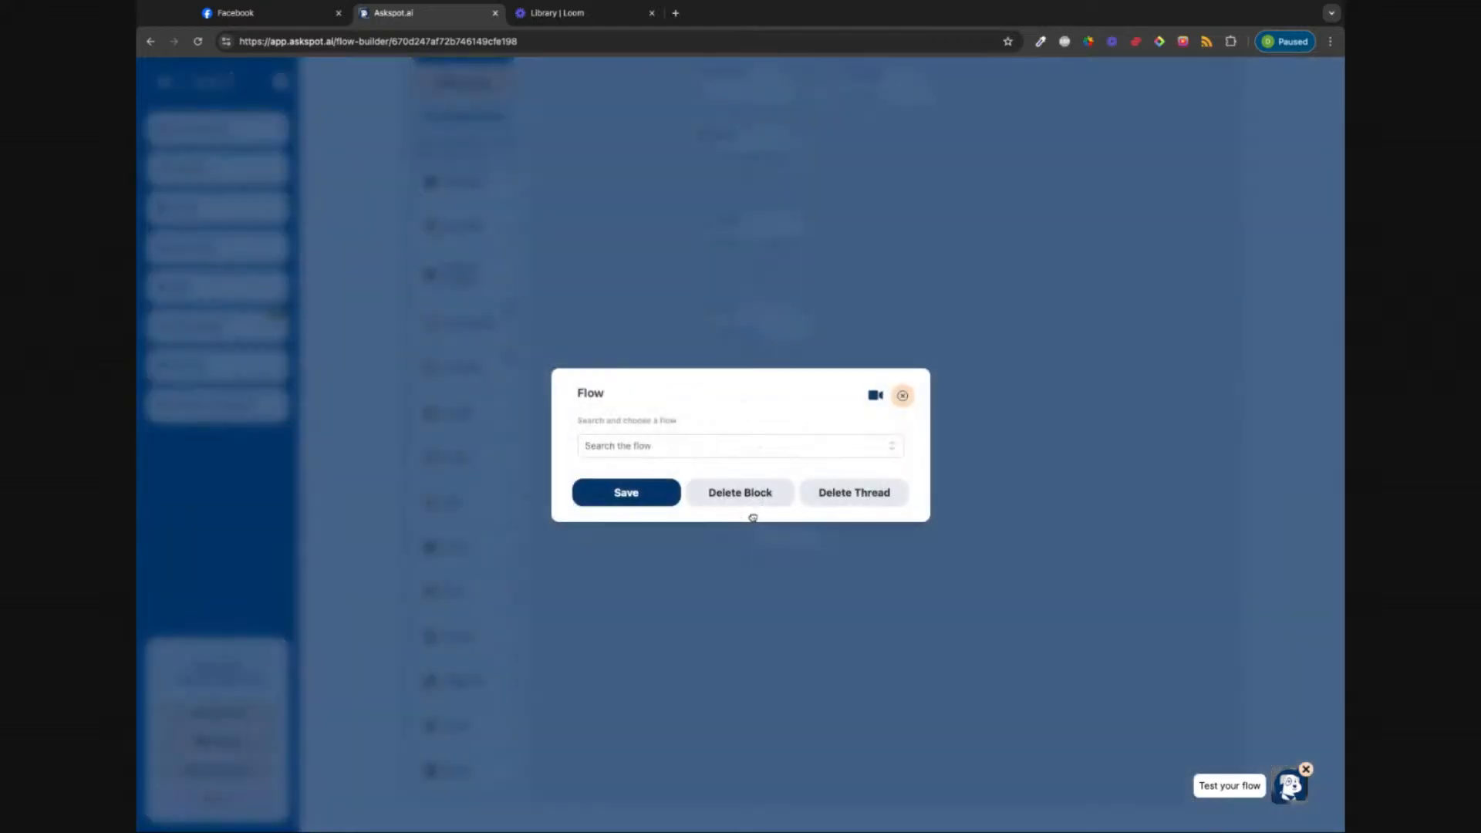
click(903, 396)
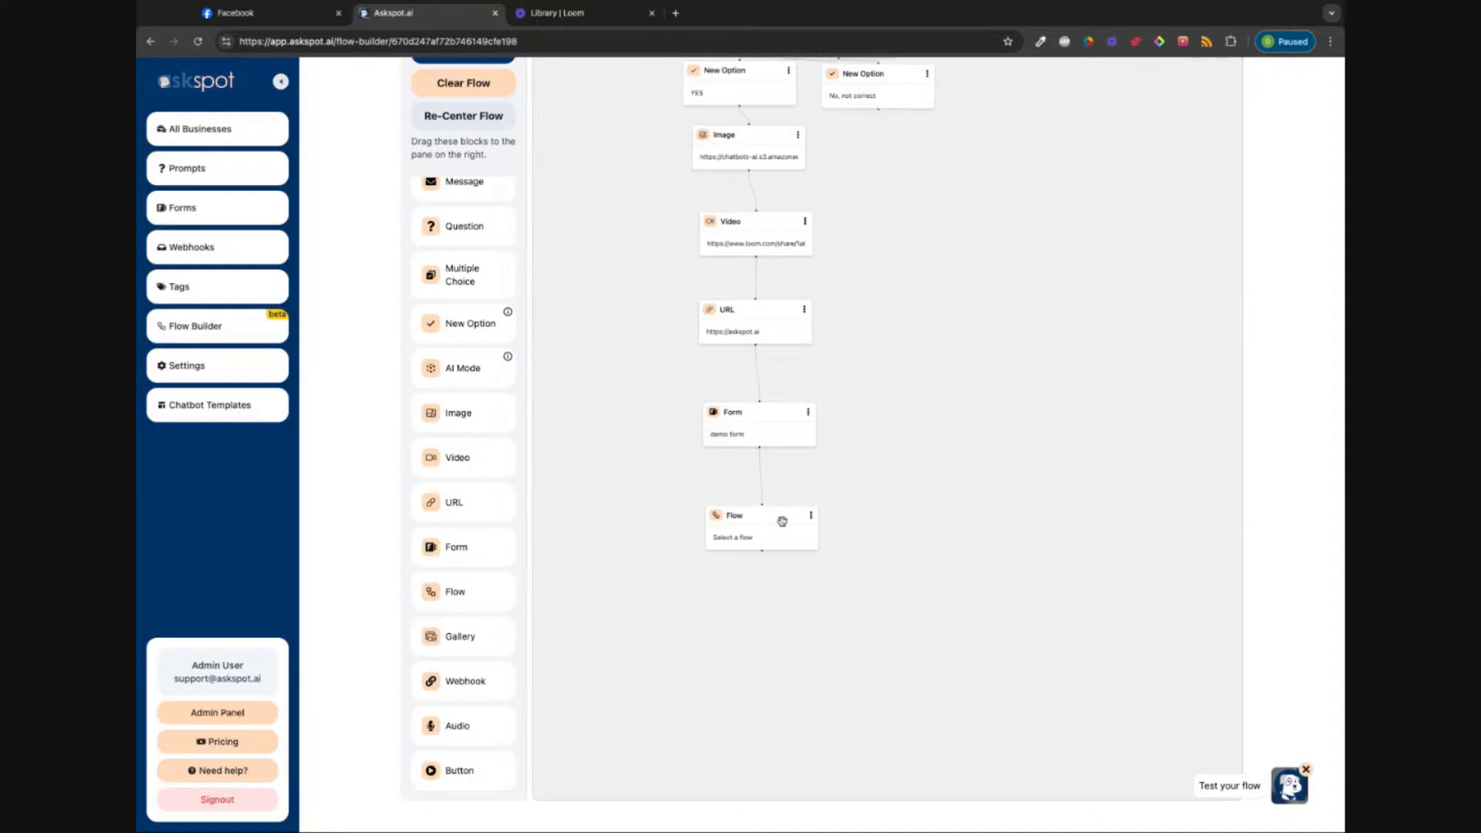
scroll(923, 394, up, 2)
scroll(923, 393, up, 3)
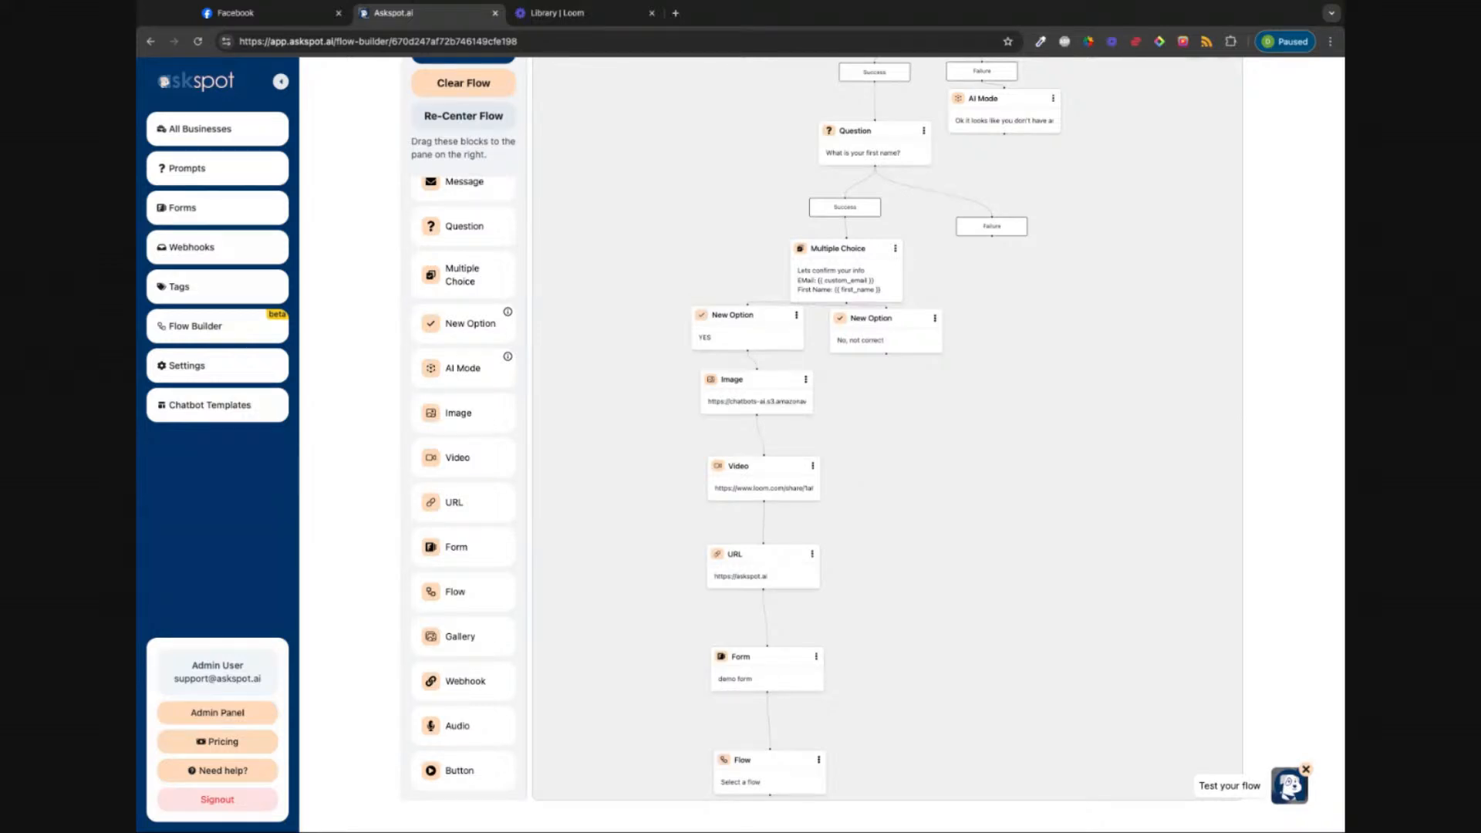
scroll(884, 453, down, 5)
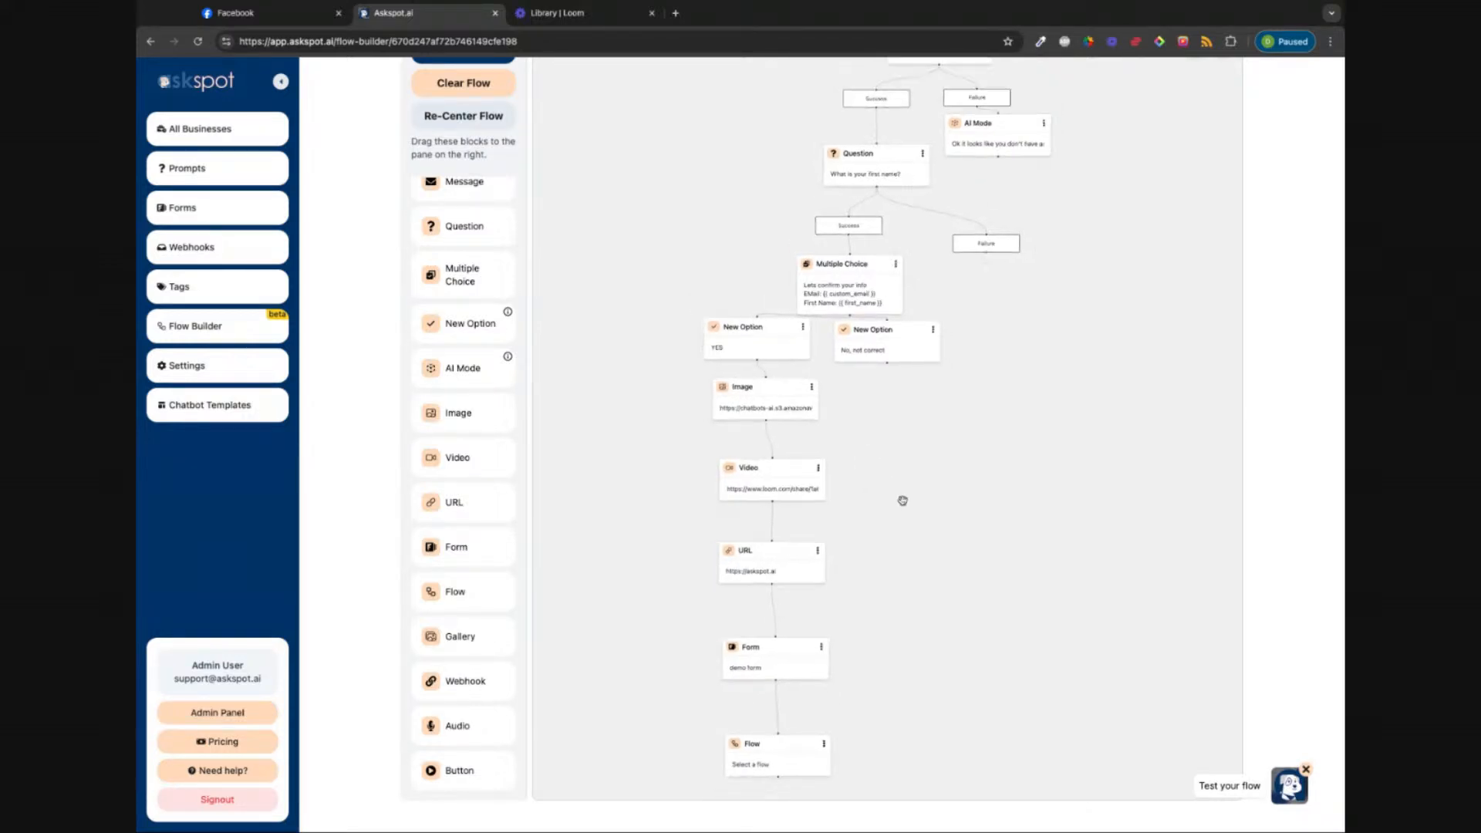
scroll(668, 598, down, 2)
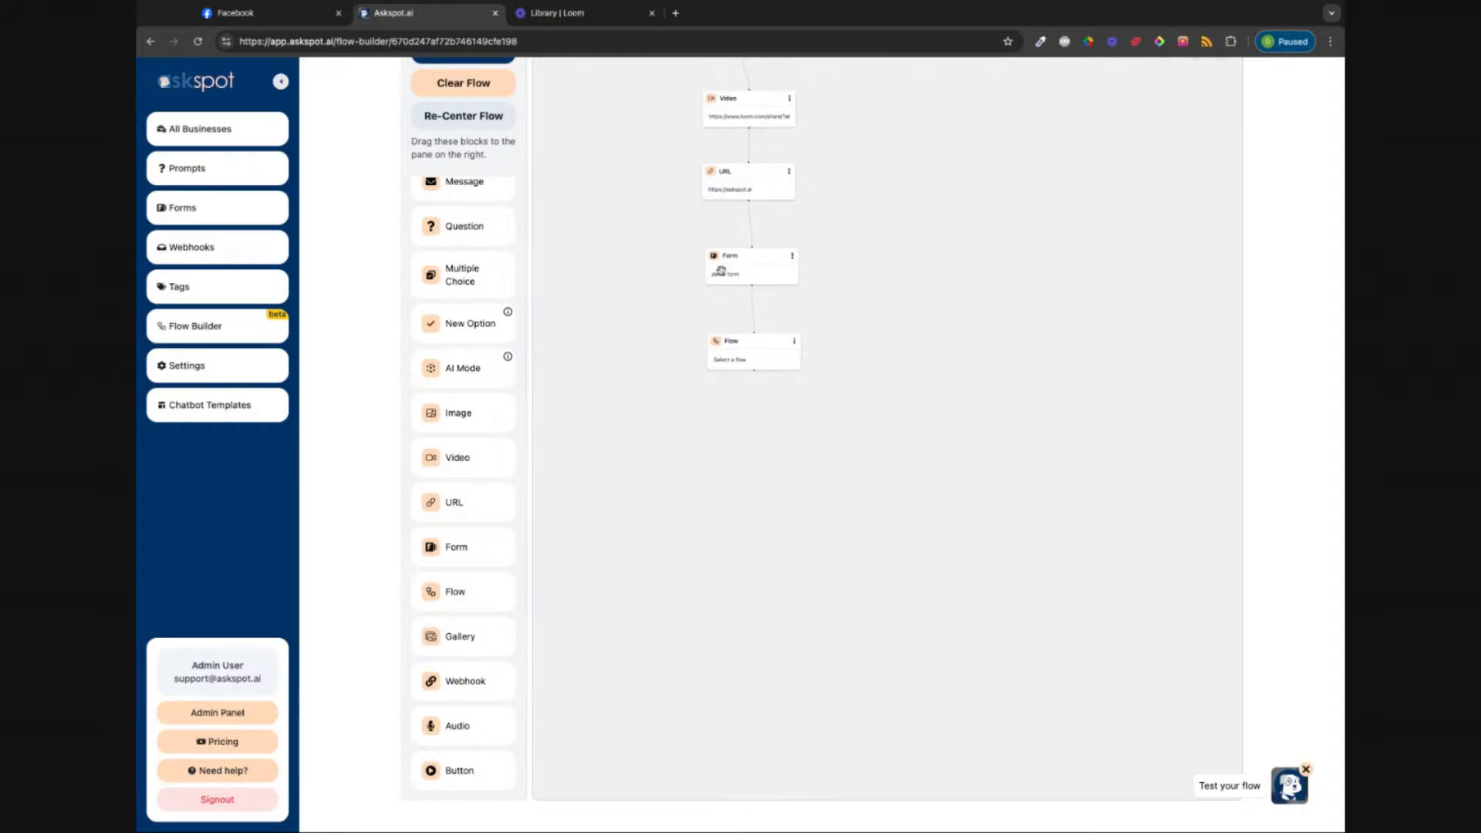
click(755, 359)
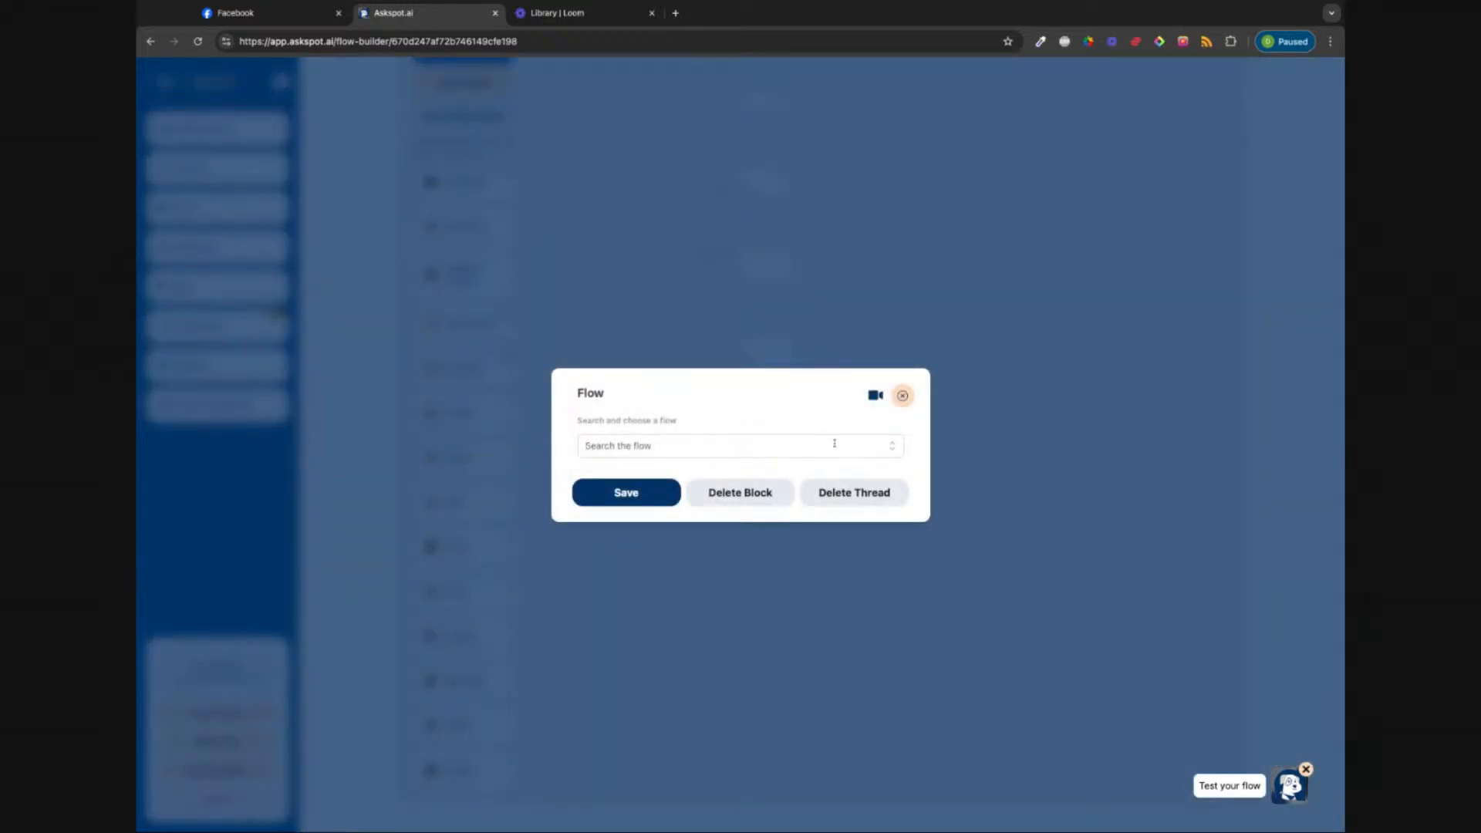
click(895, 452)
click(715, 499)
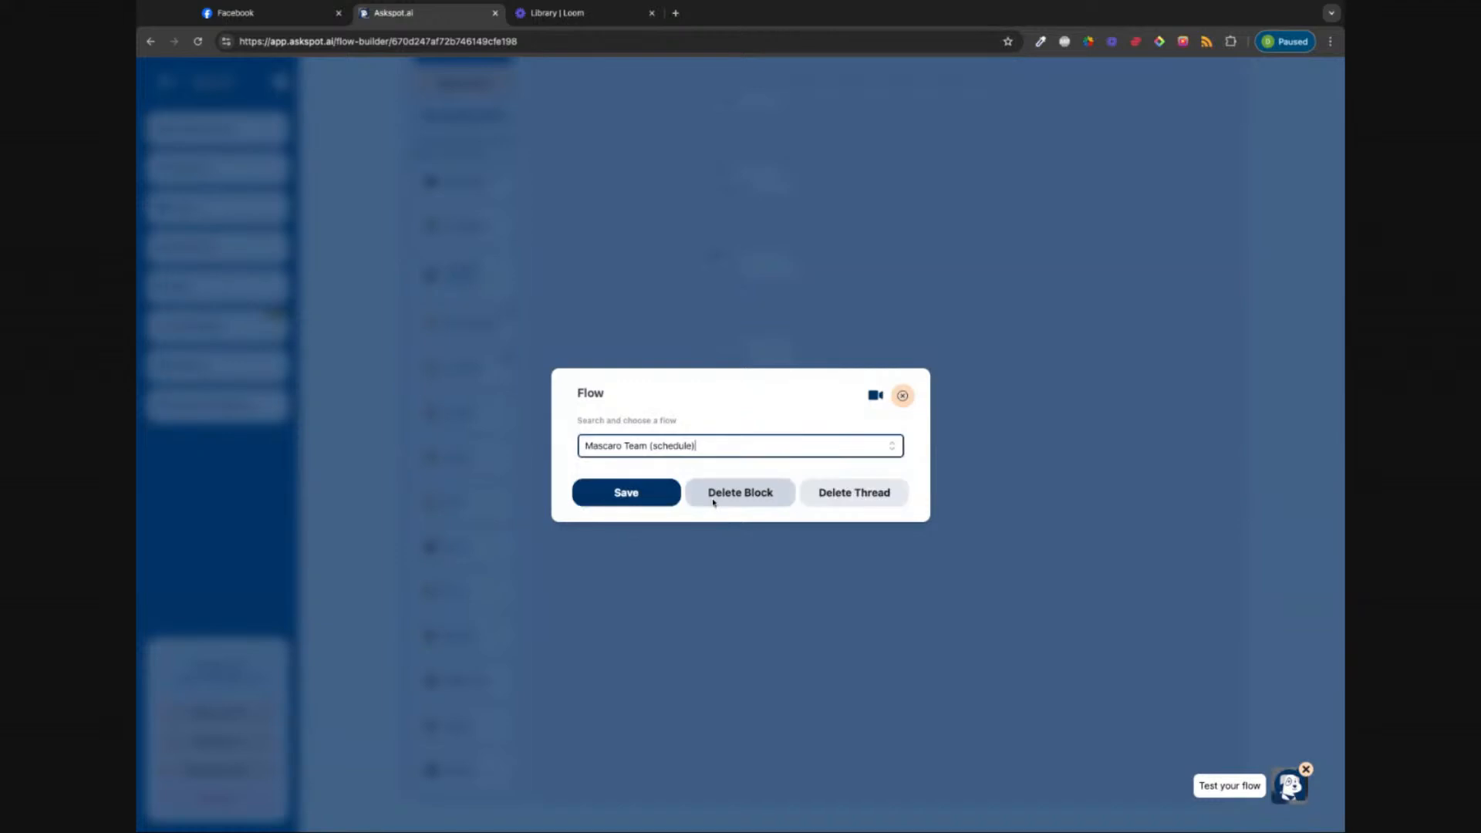
click(627, 494)
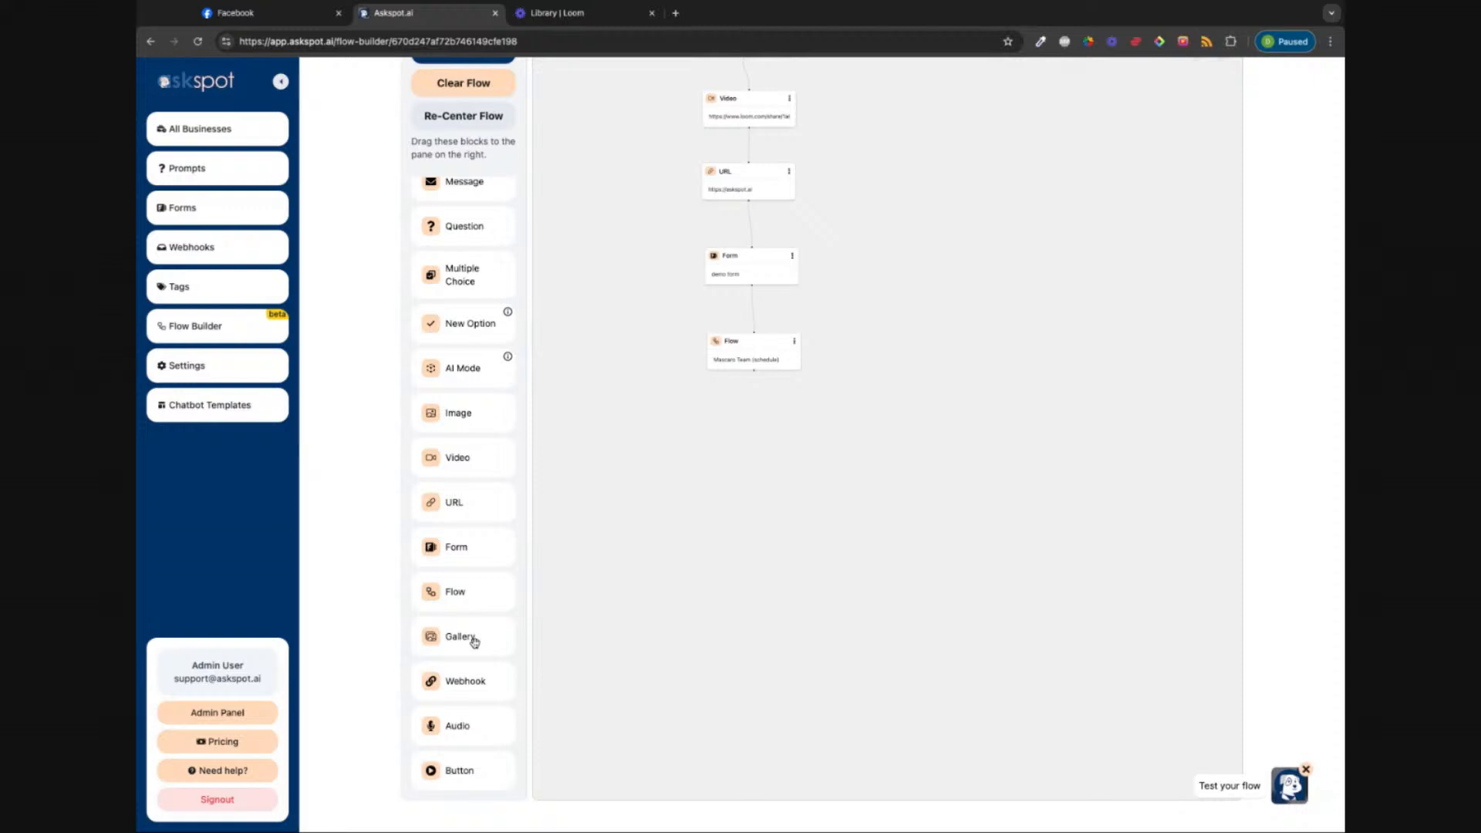
drag(475, 642, 716, 402)
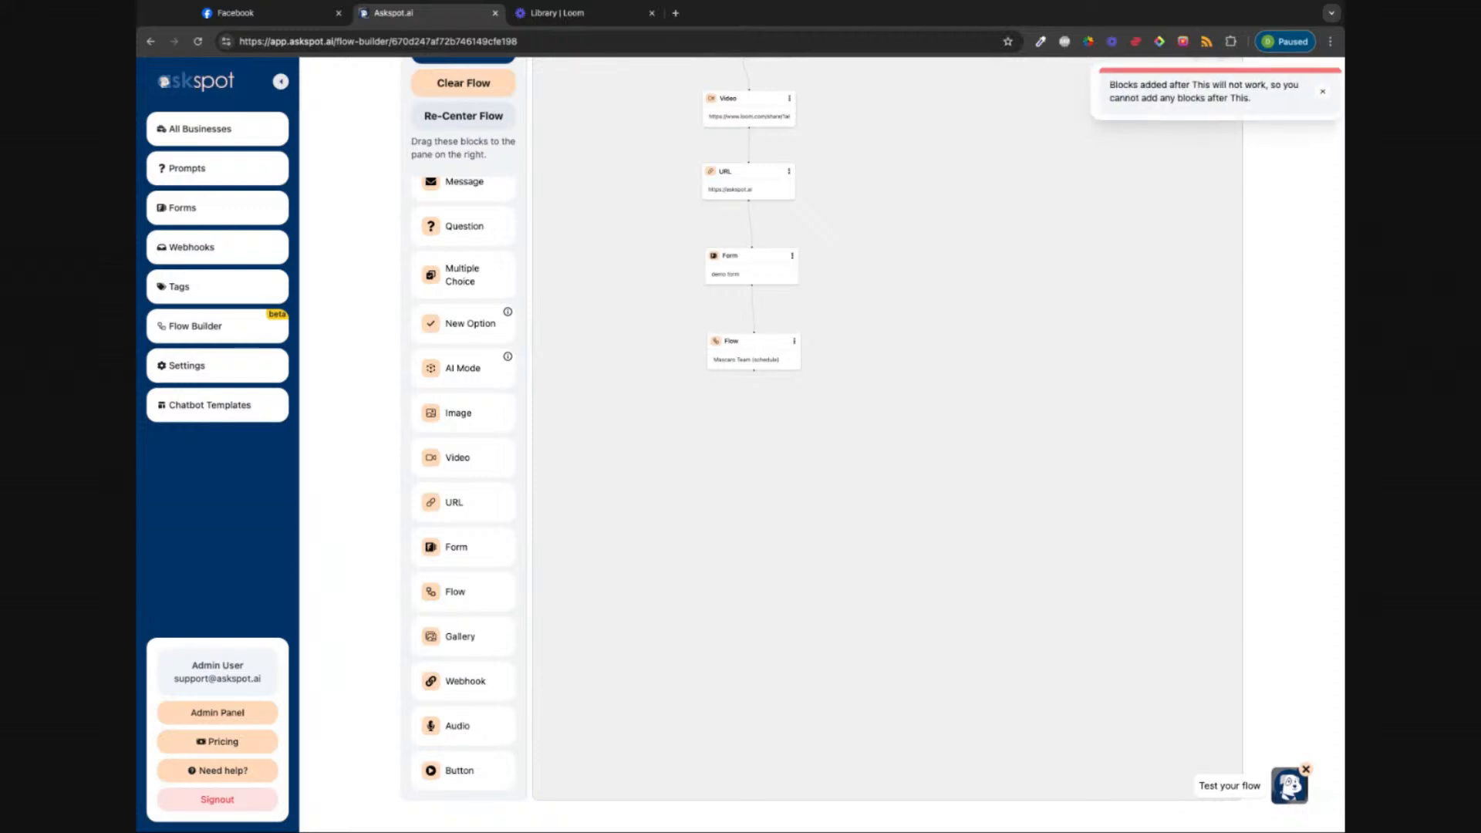
click(750, 363)
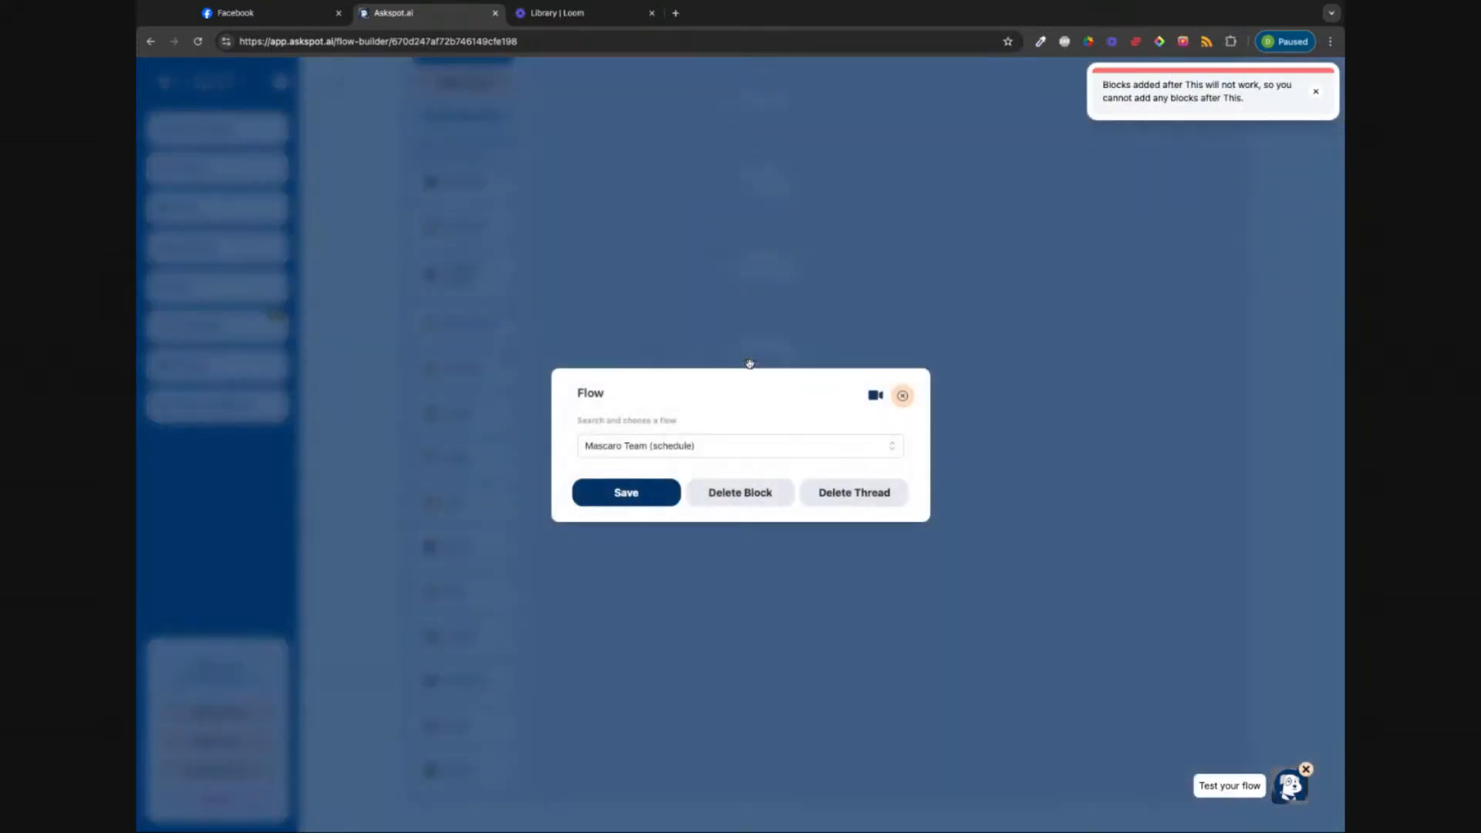
click(760, 498)
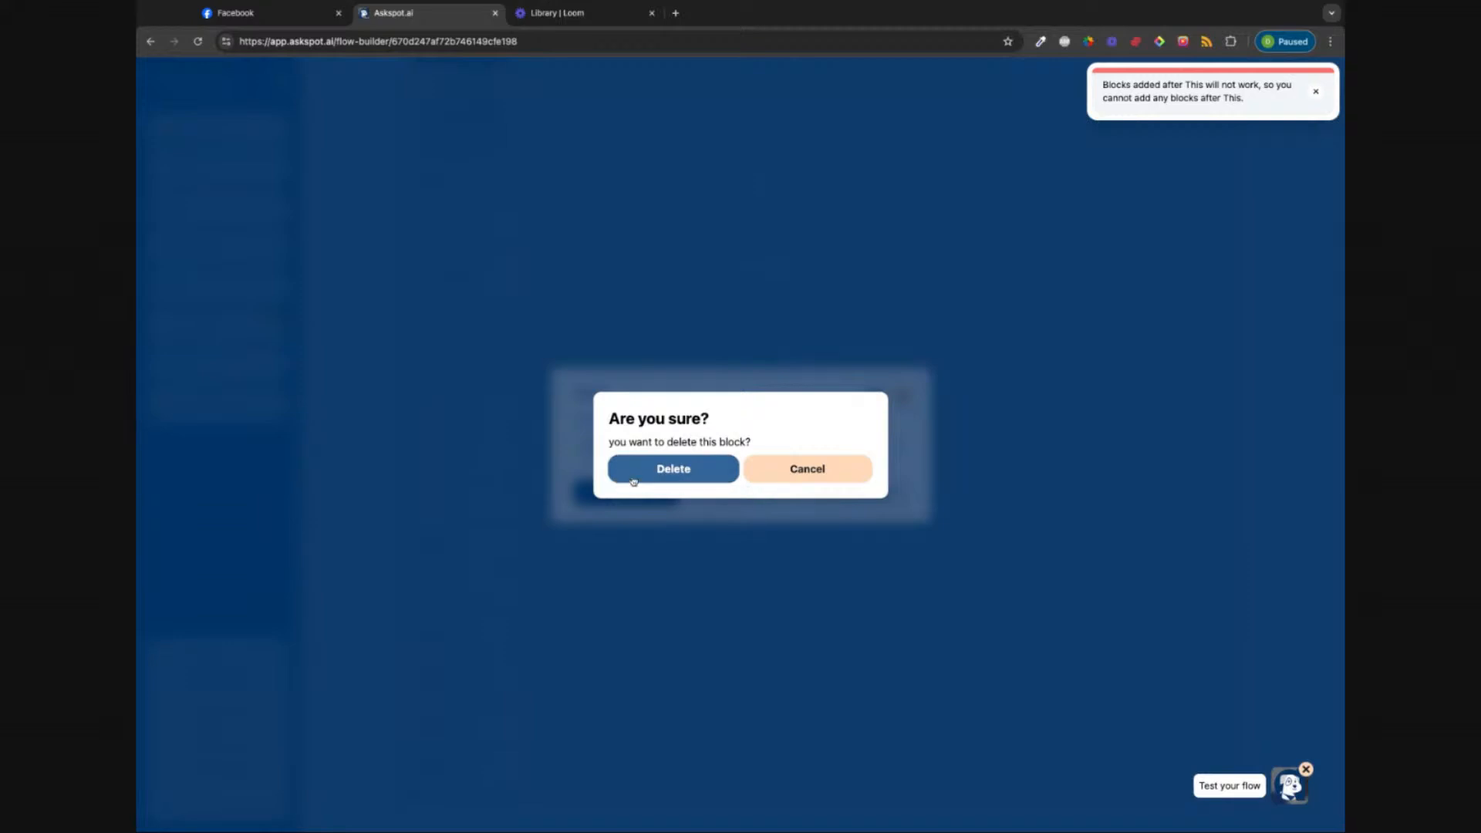
click(655, 474)
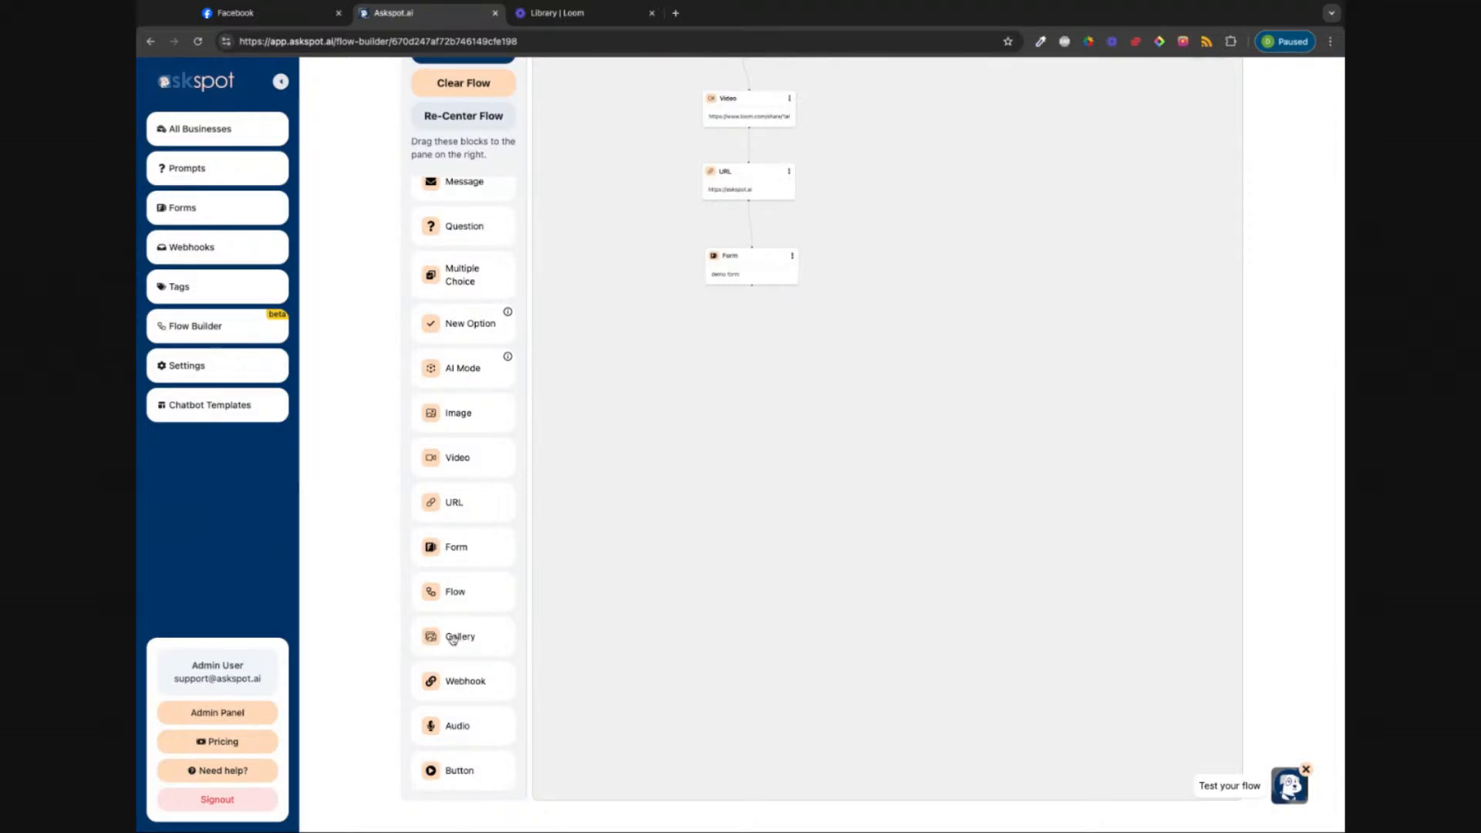
Step: Add a Gallery block below the Form block and give it two media items
drag(453, 639, 730, 349)
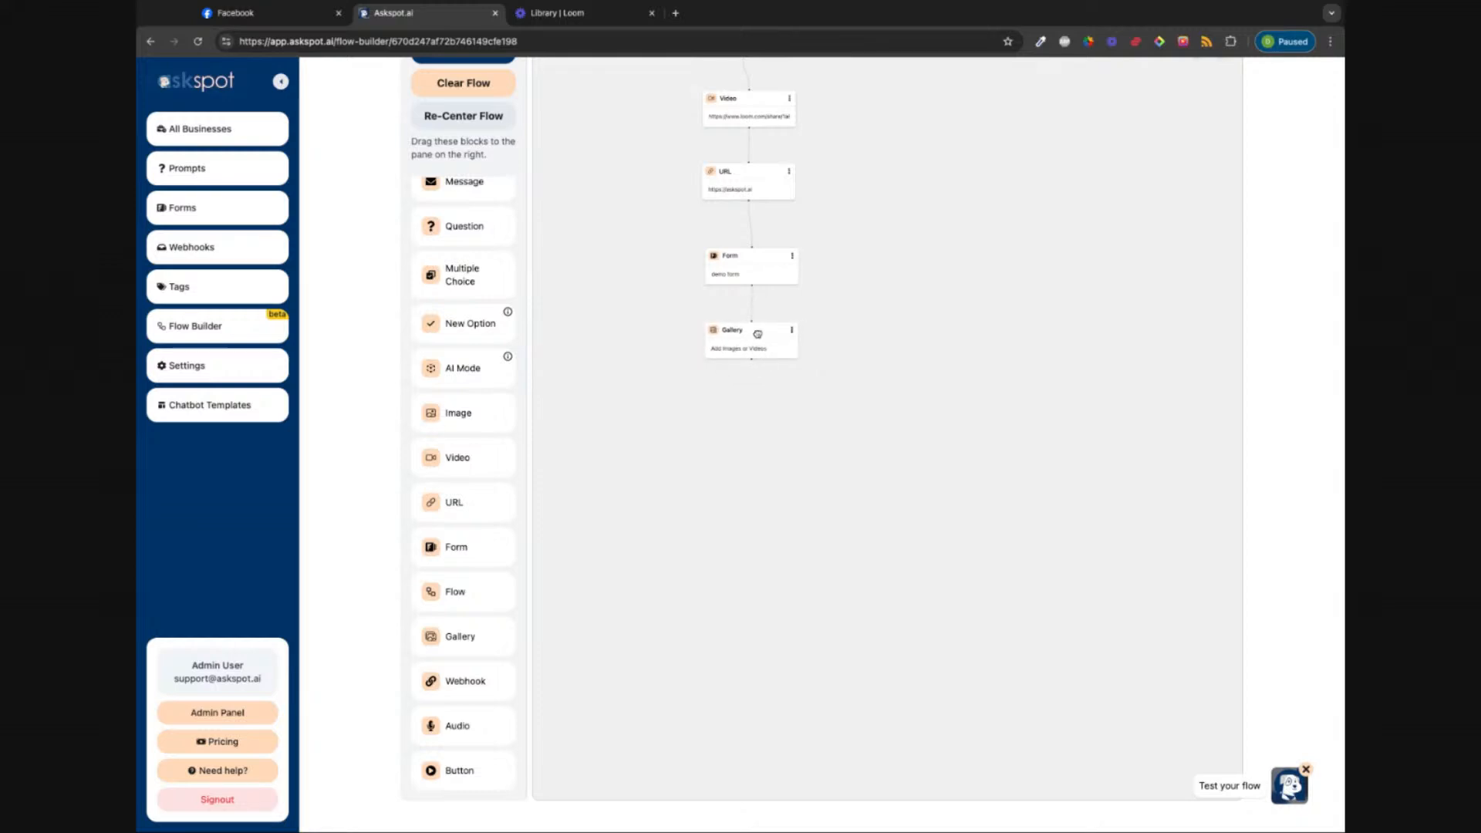
click(746, 338)
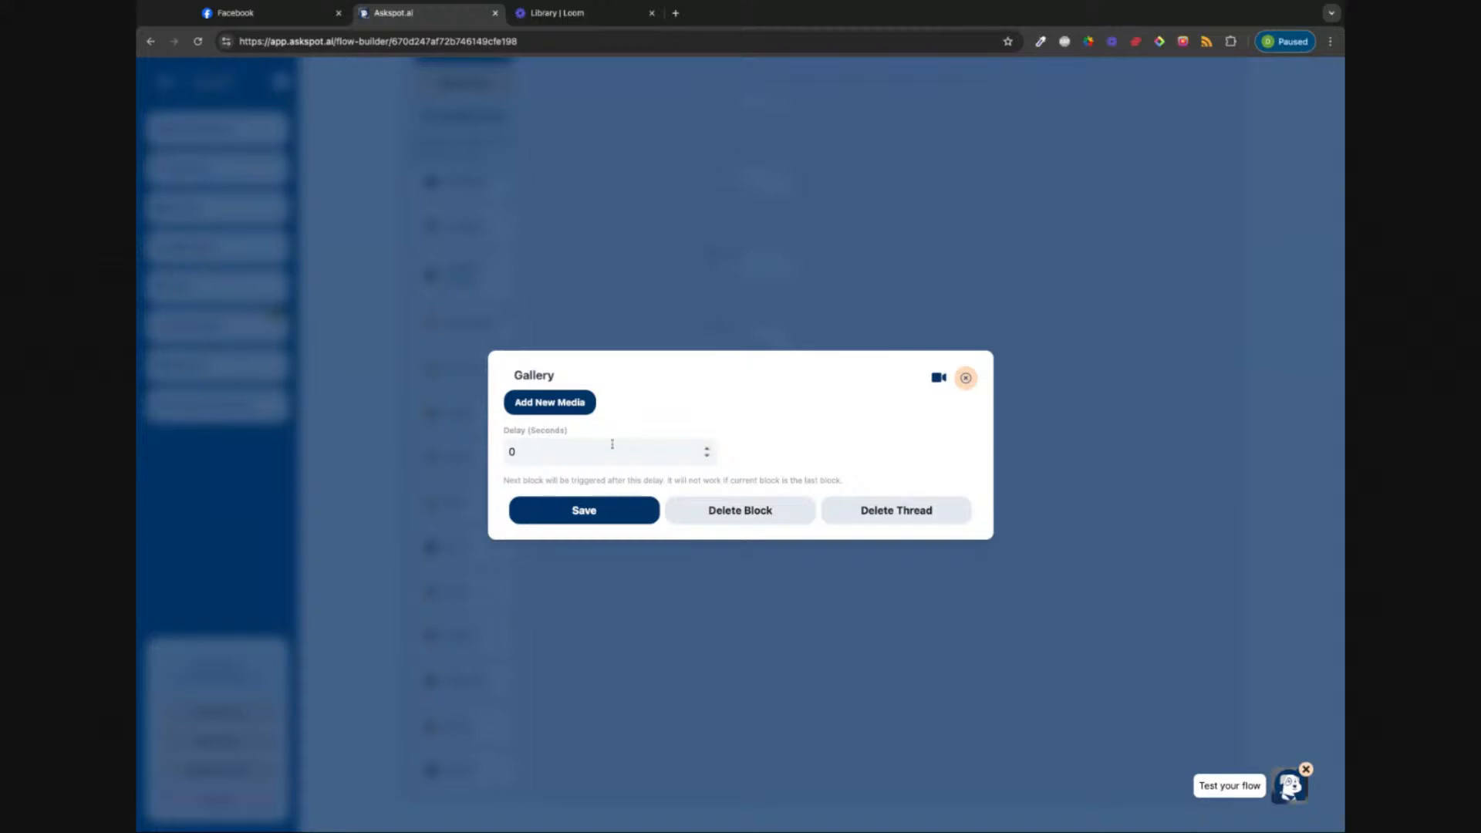
click(578, 403)
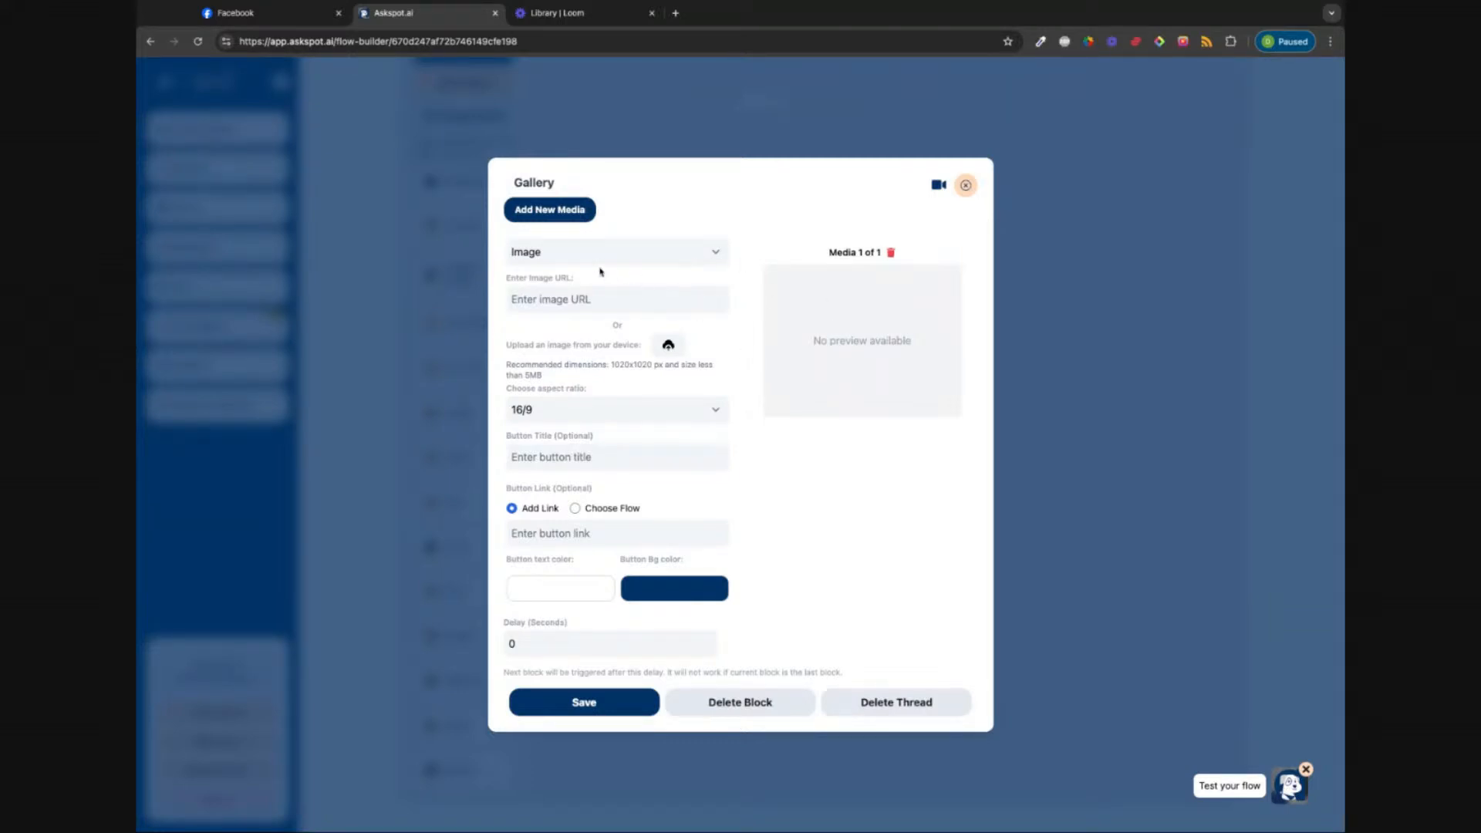
click(550, 217)
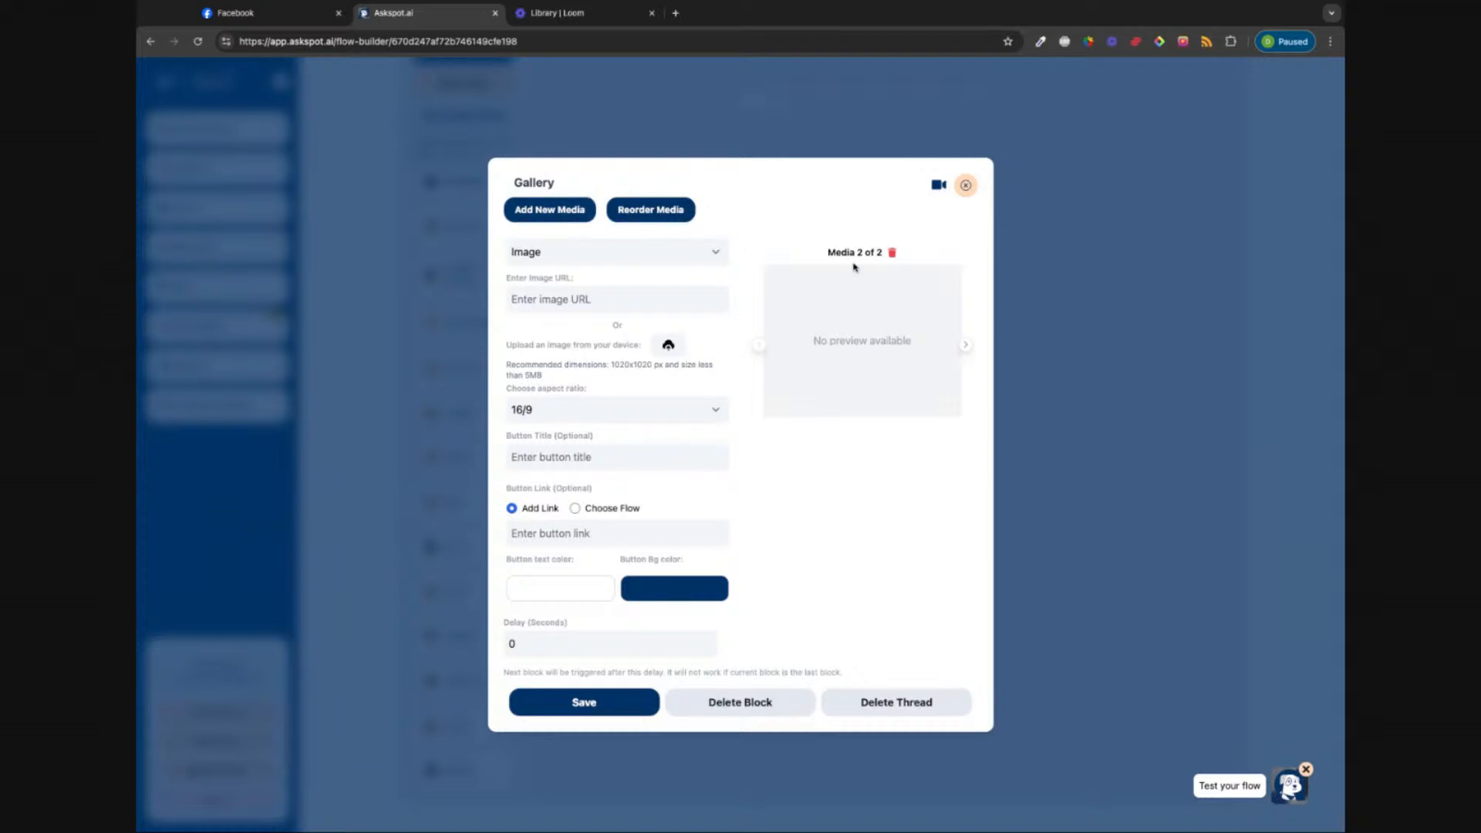
Step: Flip between the two gallery items and start an image upload for the first item
click(760, 346)
click(964, 345)
click(759, 347)
click(758, 350)
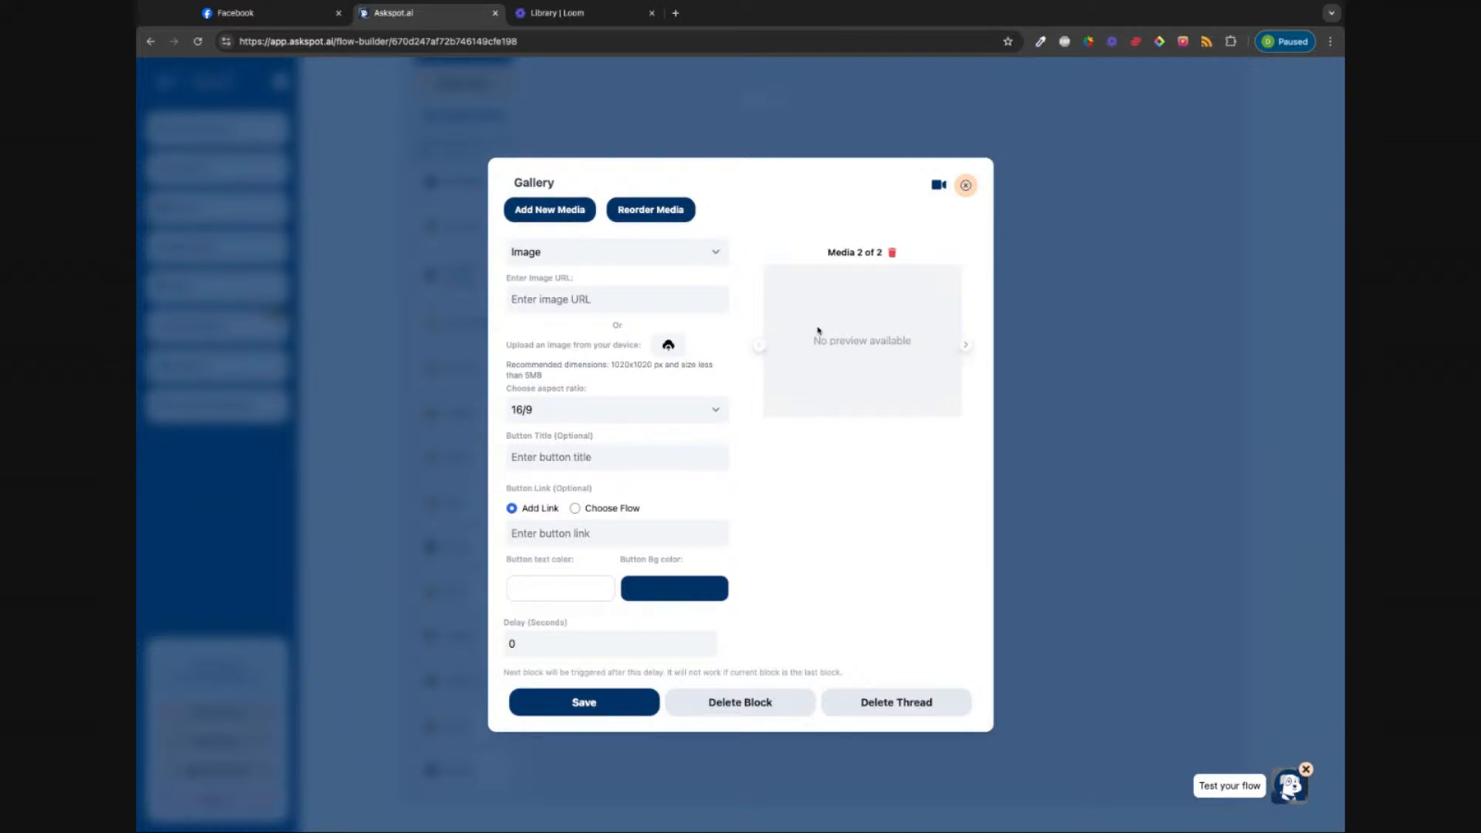
click(970, 346)
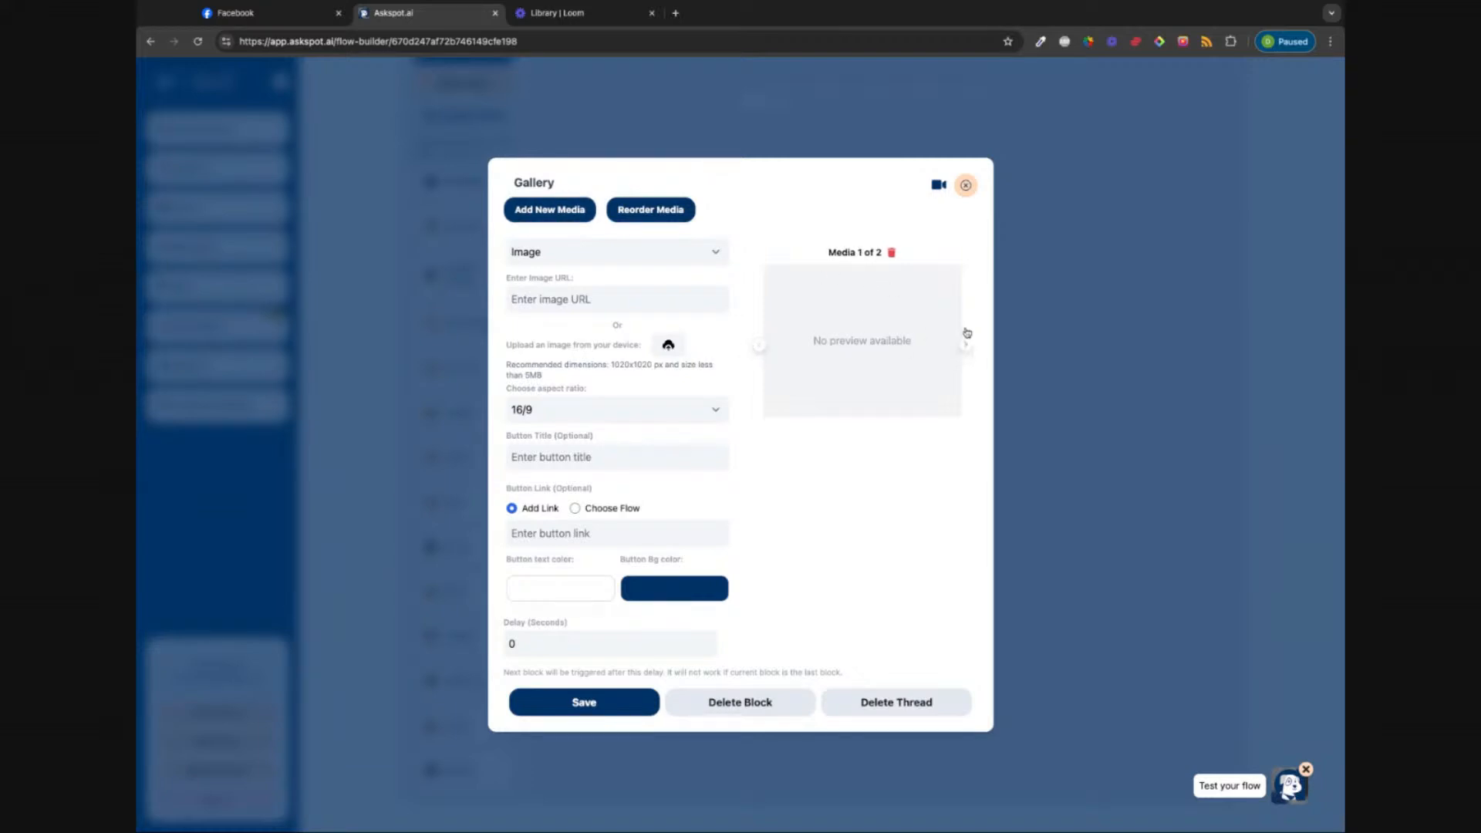
click(673, 346)
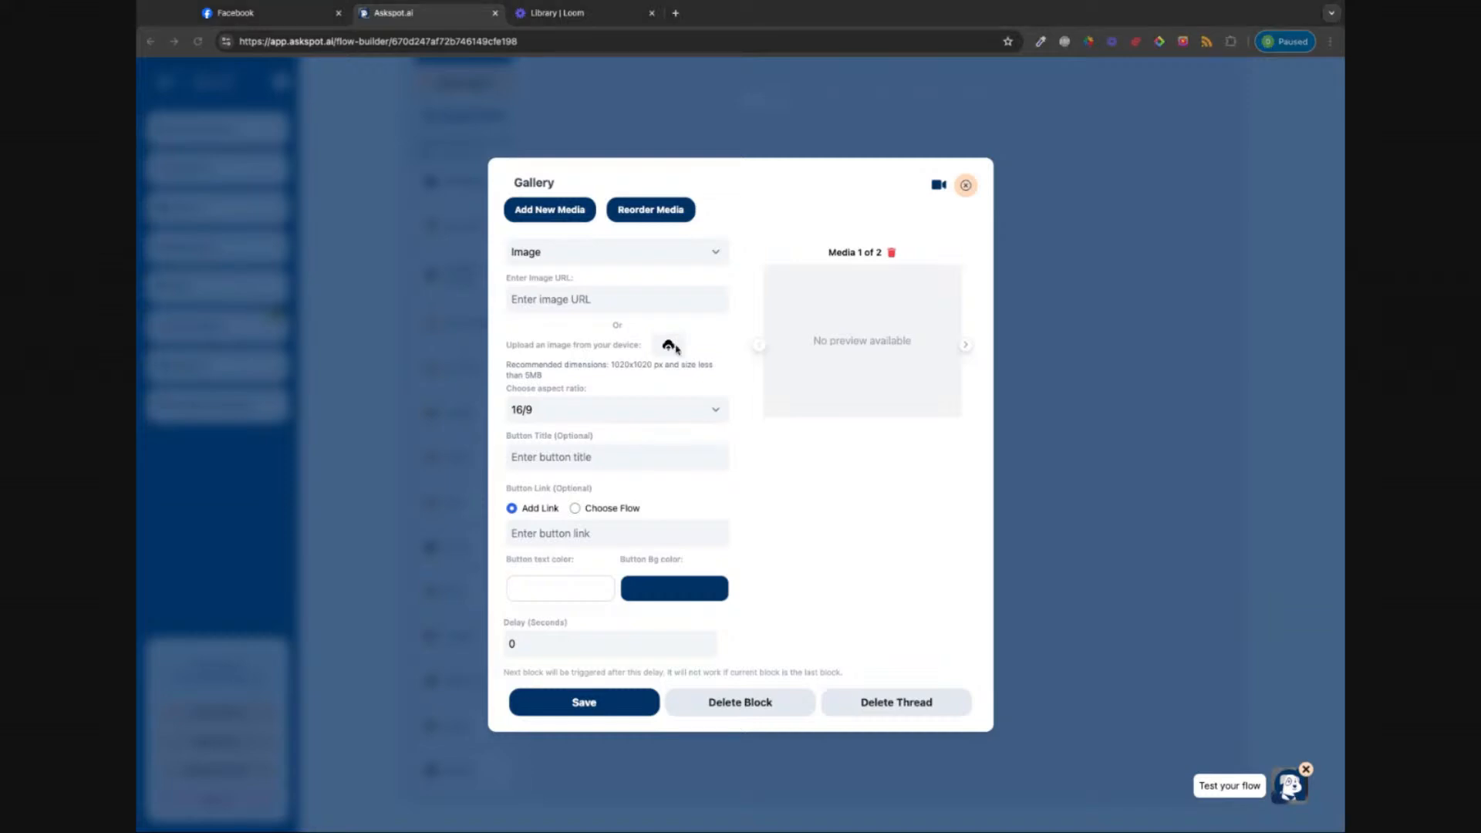
Step: Upload the Product Hunt image for the first gallery item and title its button 'button'
double_click(513, 251)
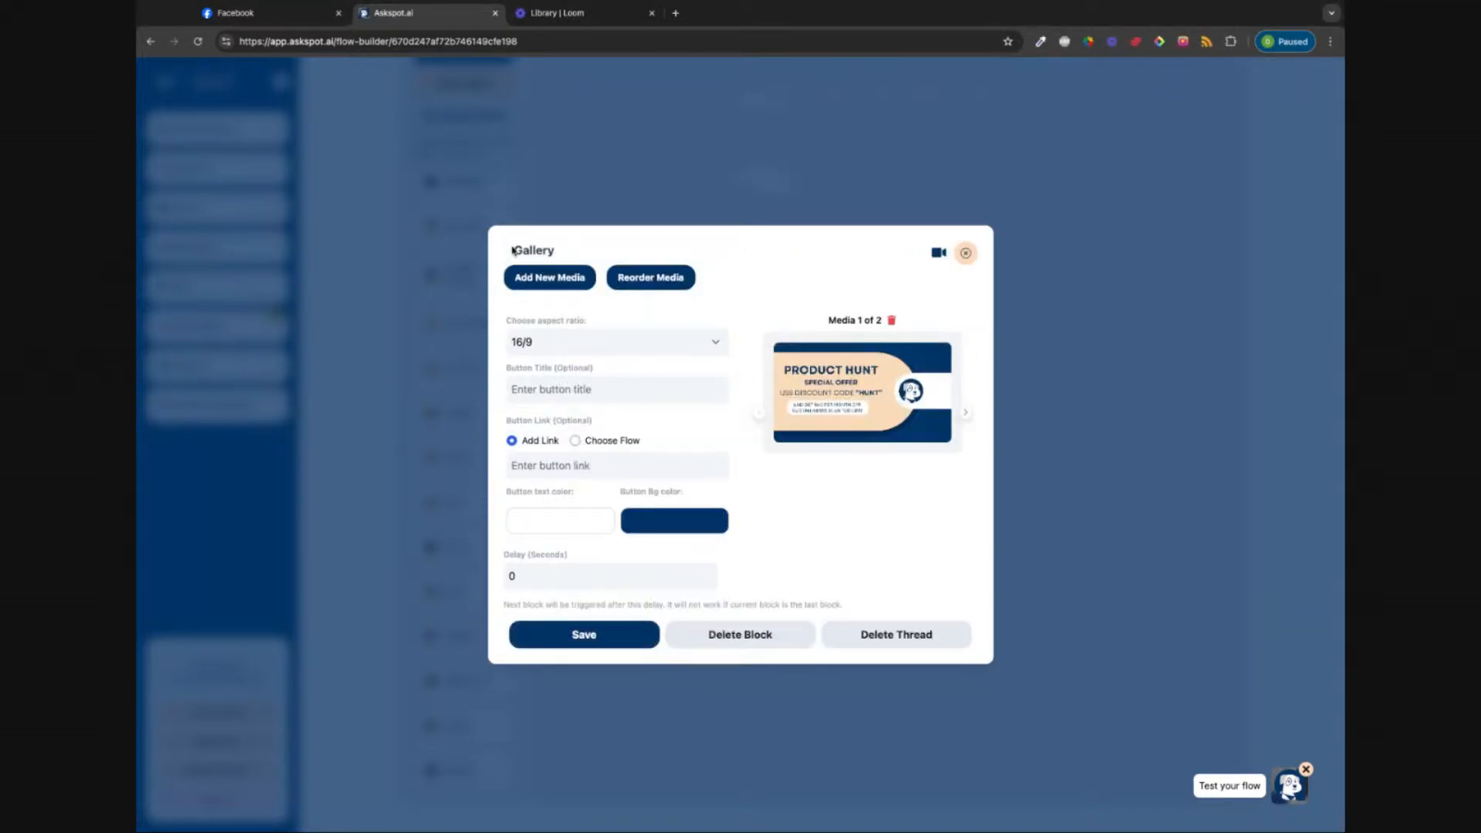
mouse_move(799, 412)
click(629, 391)
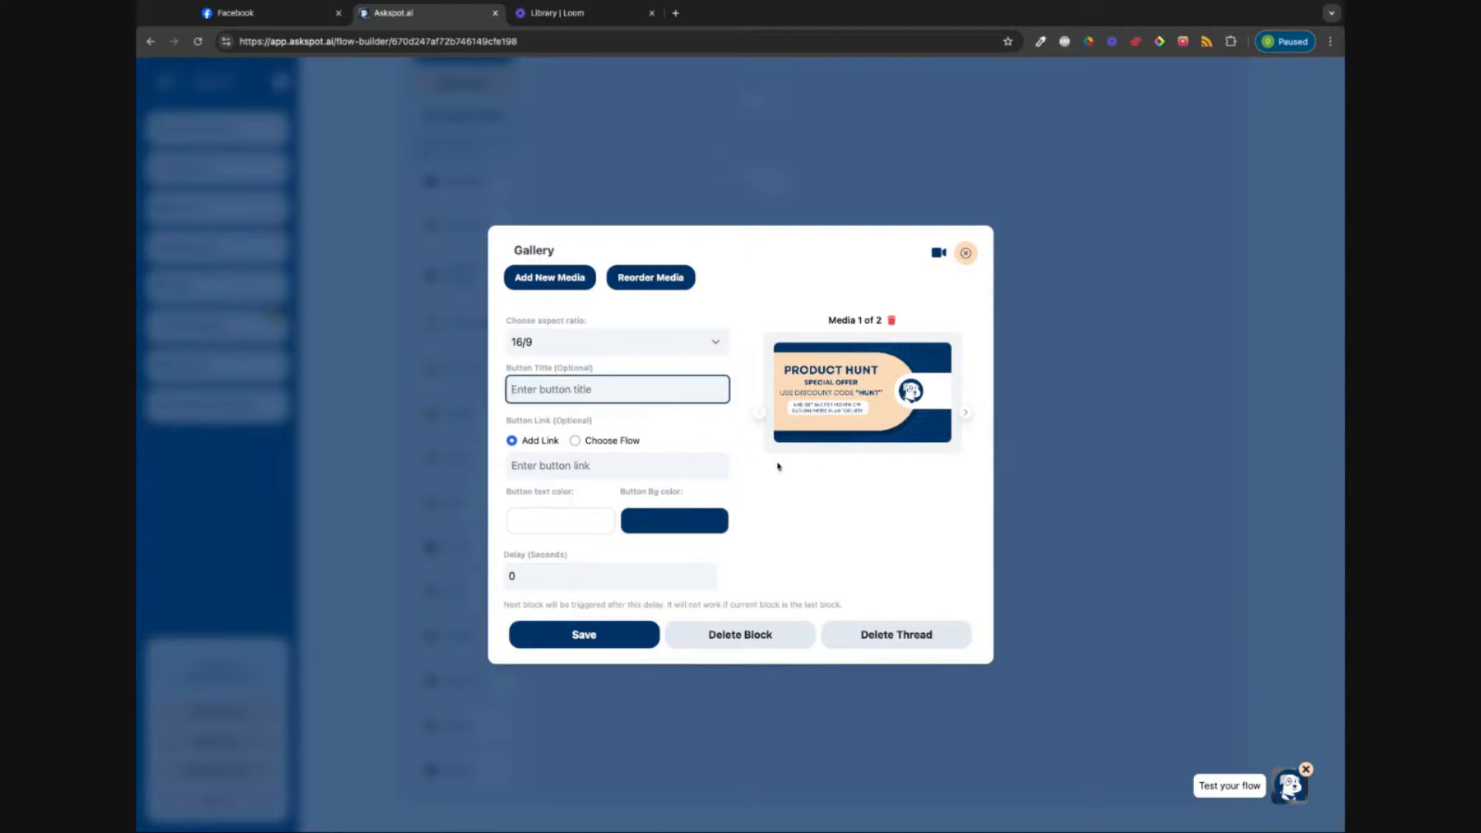
click(769, 484)
click(617, 392)
text(button)
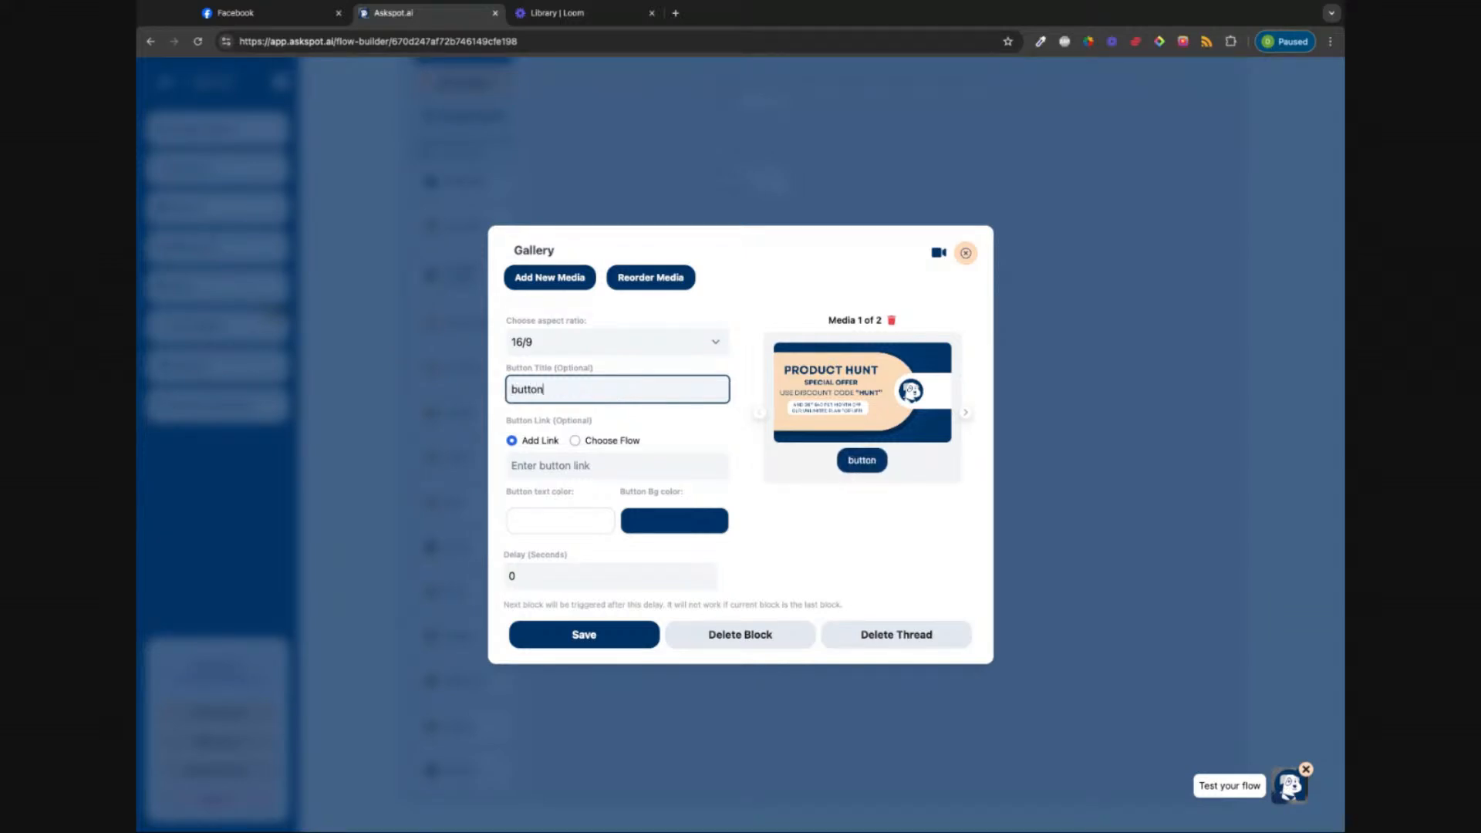
click(783, 531)
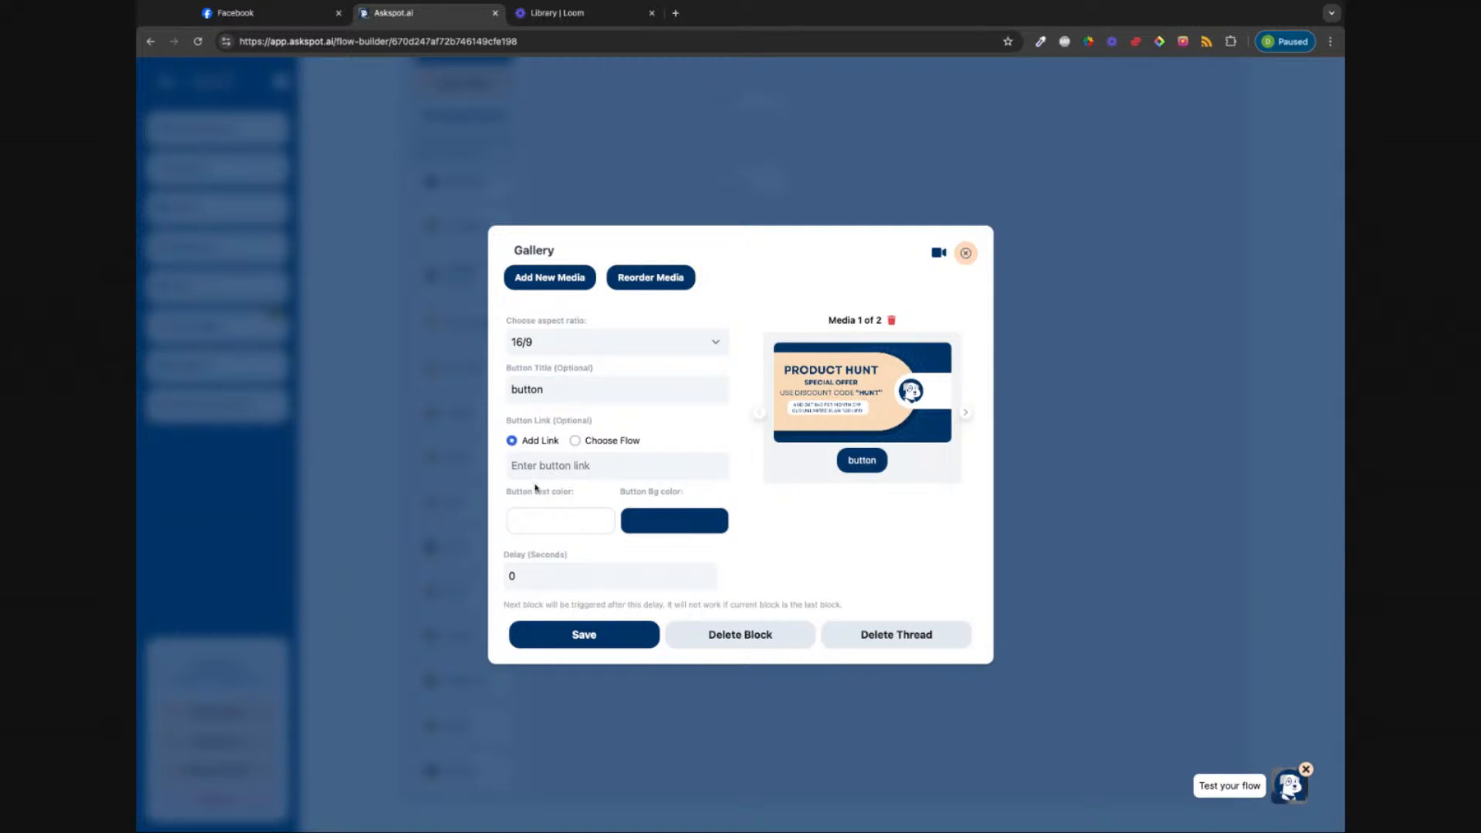
Step: Make the first item's button lead to a flow, then move to the second item
click(575, 442)
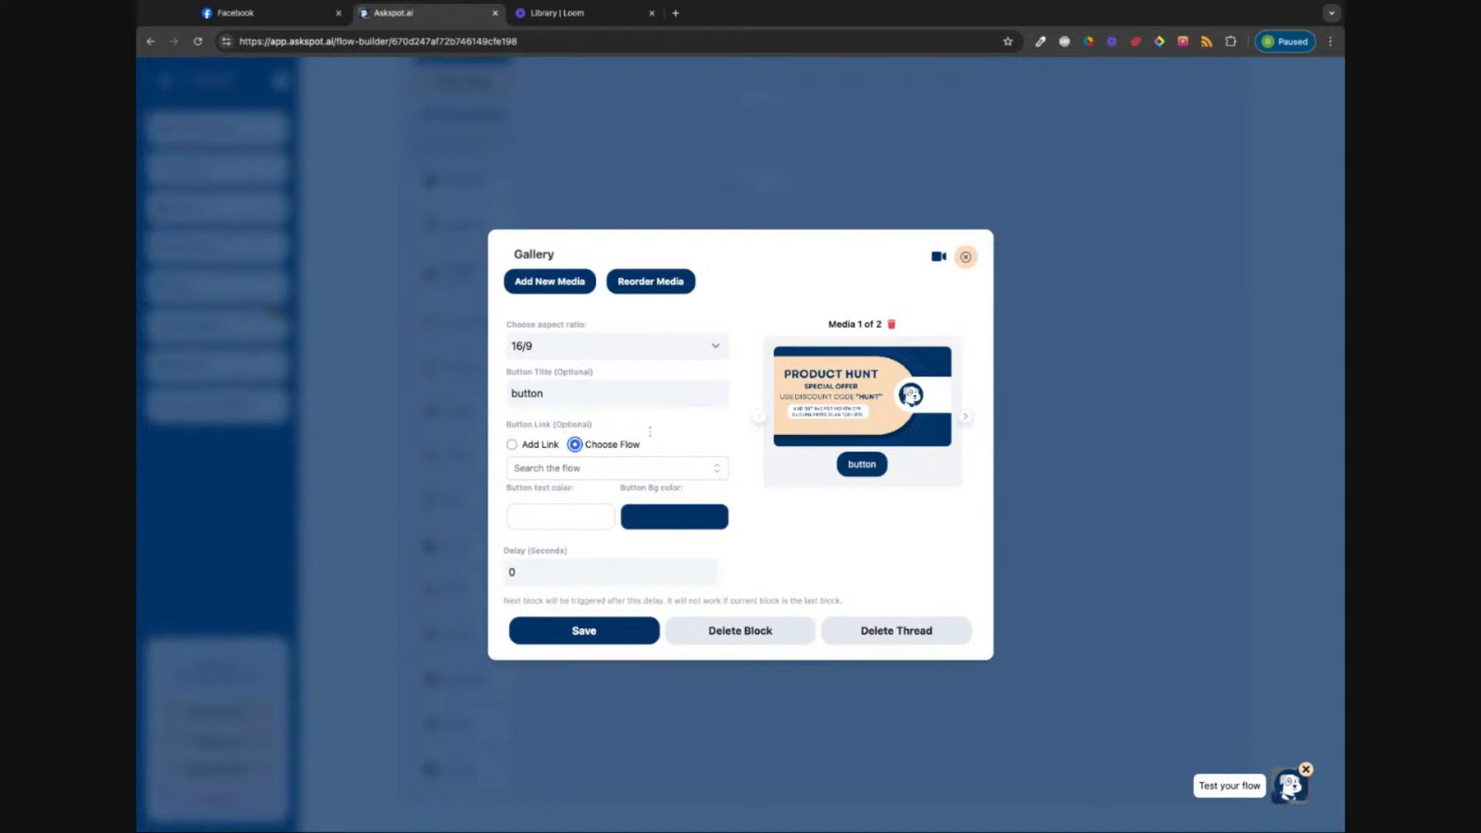
mouse_move(908, 420)
click(965, 418)
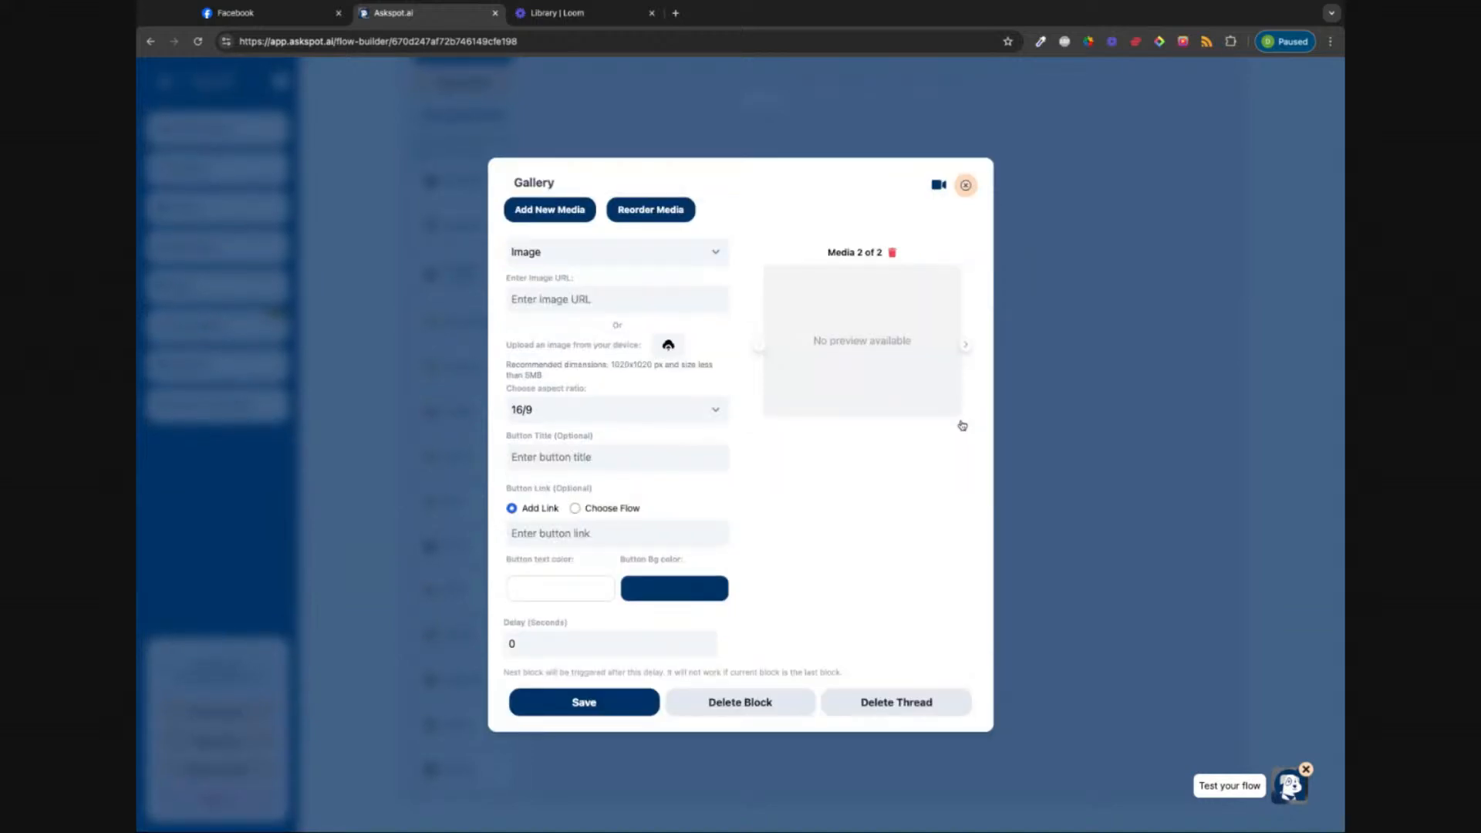
Step: Replace a wrong image URL with a Loom video link, then delete the broken second item
click(557, 13)
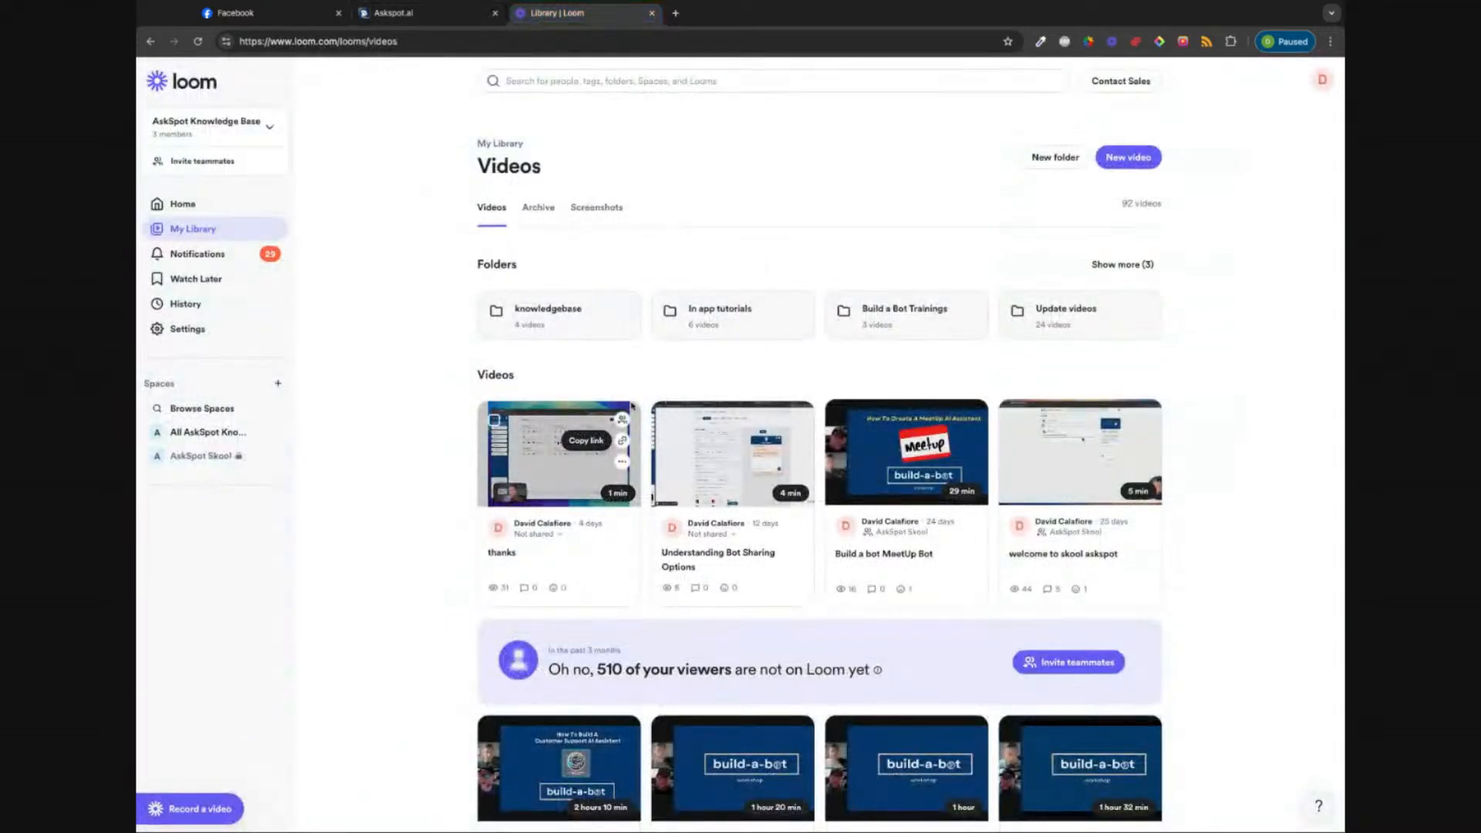
click(393, 14)
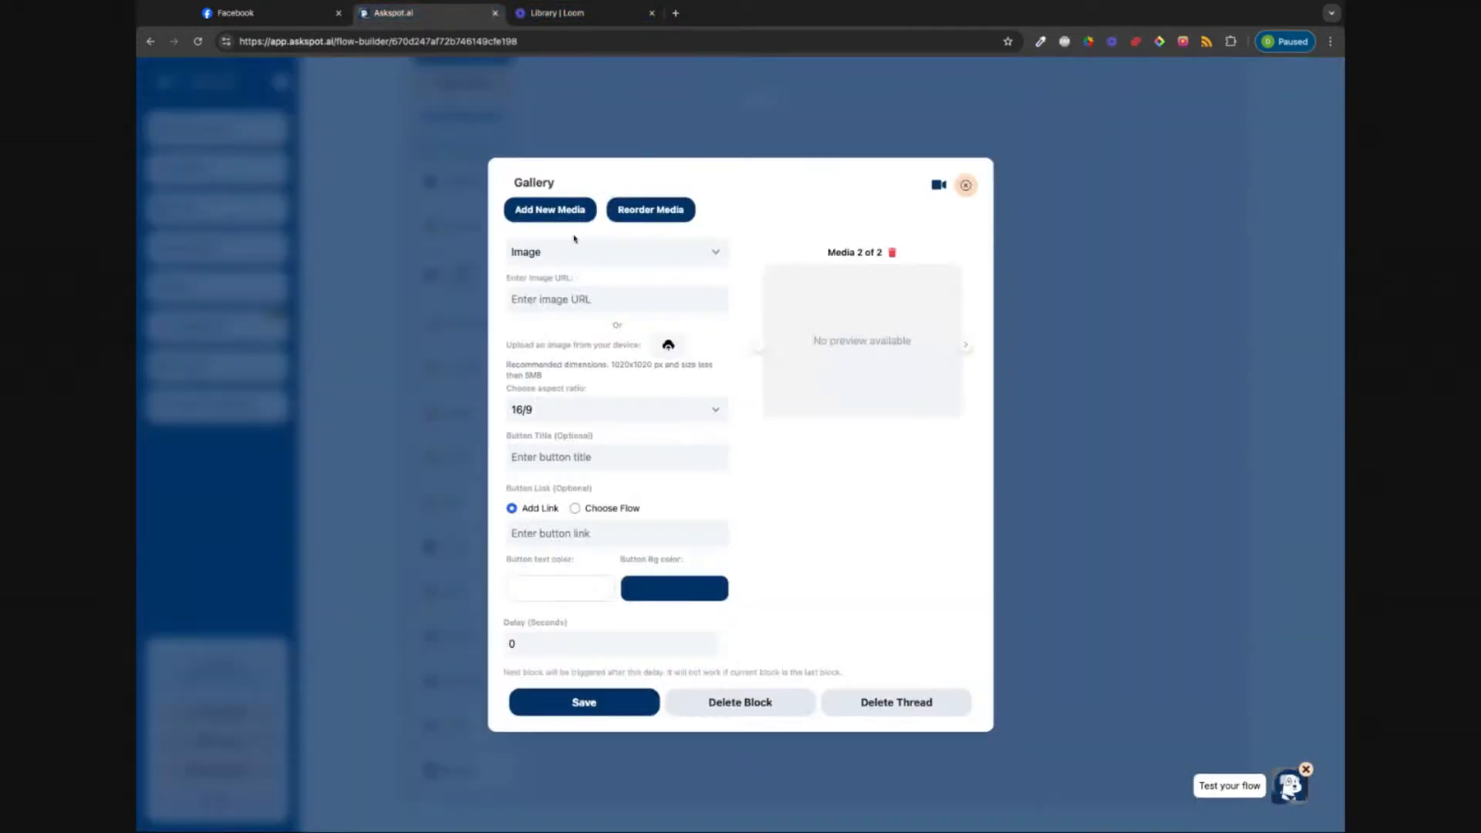
click(569, 302)
key(ctrl+v)
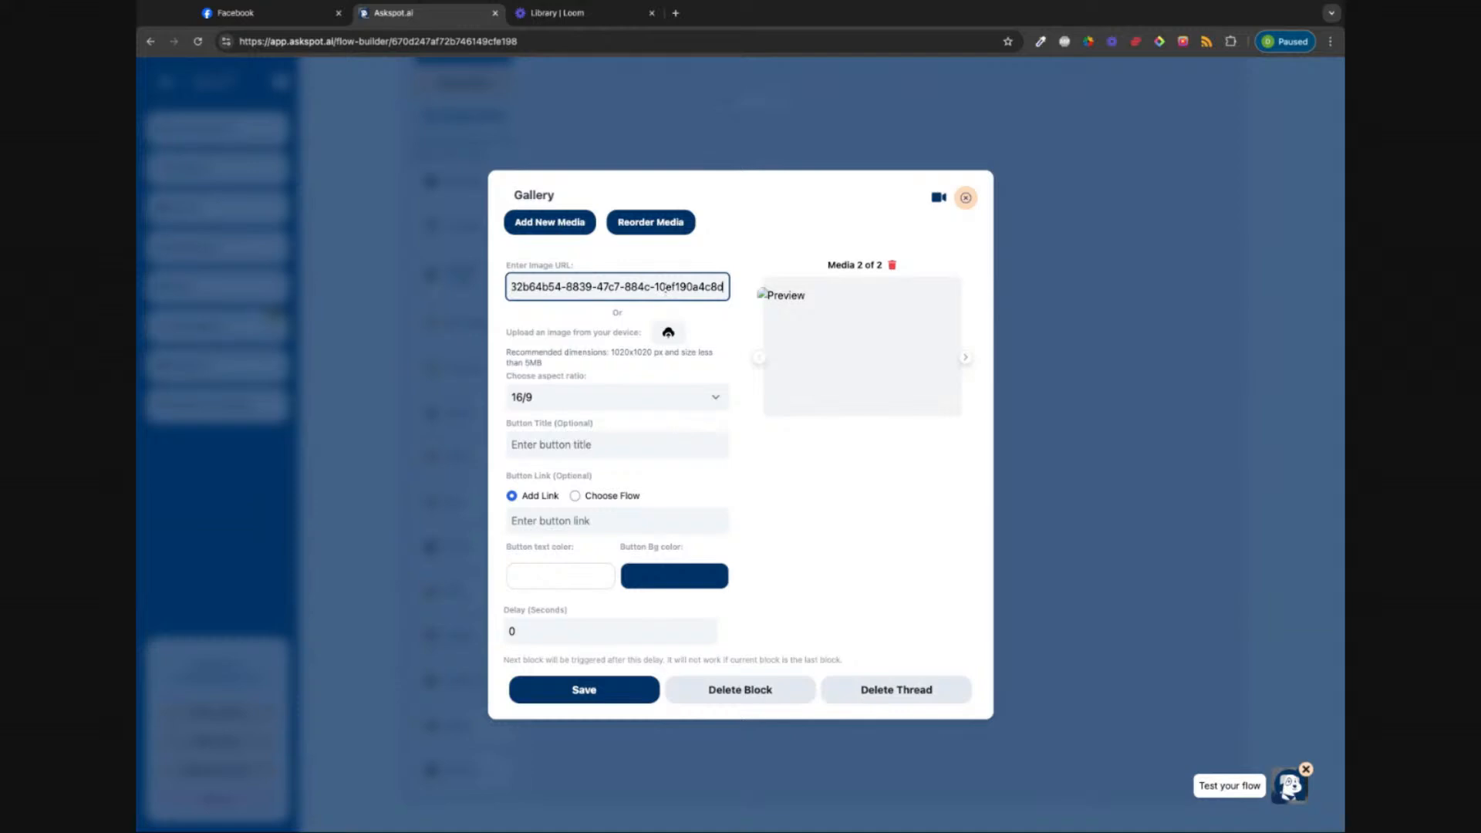
key(ctrl+a)
key(BackSpace)
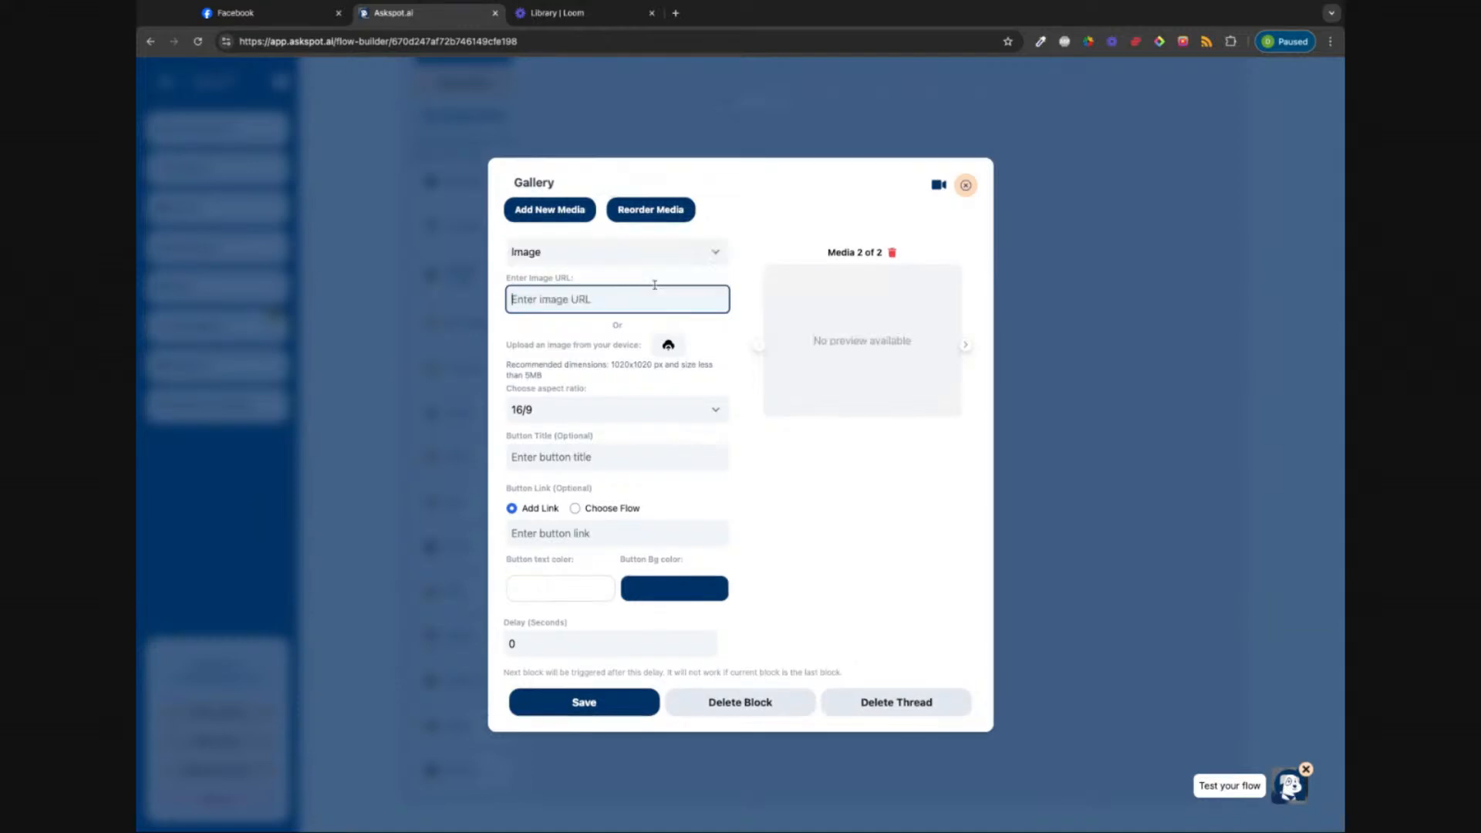
click(554, 15)
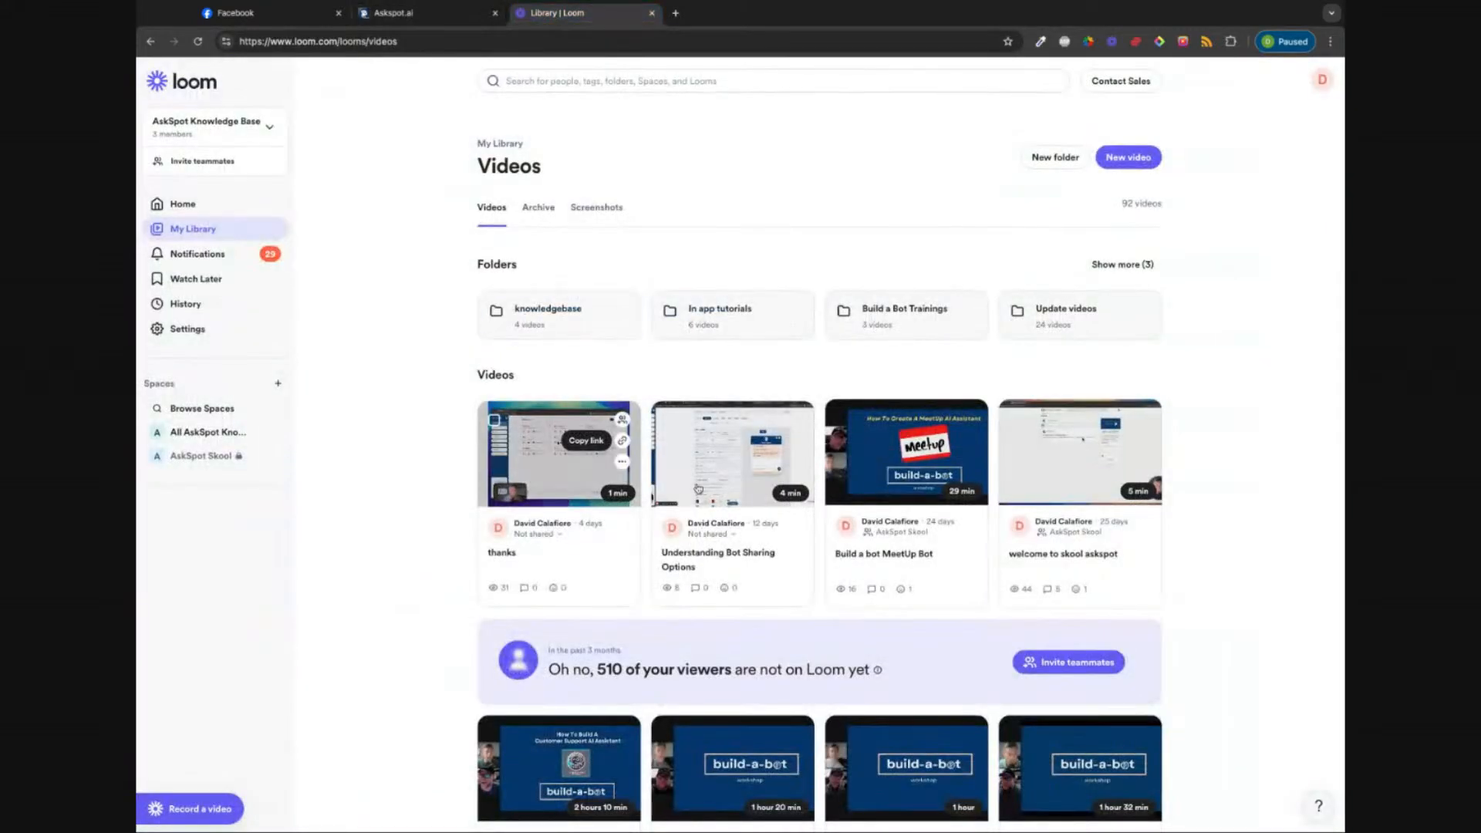
click(796, 440)
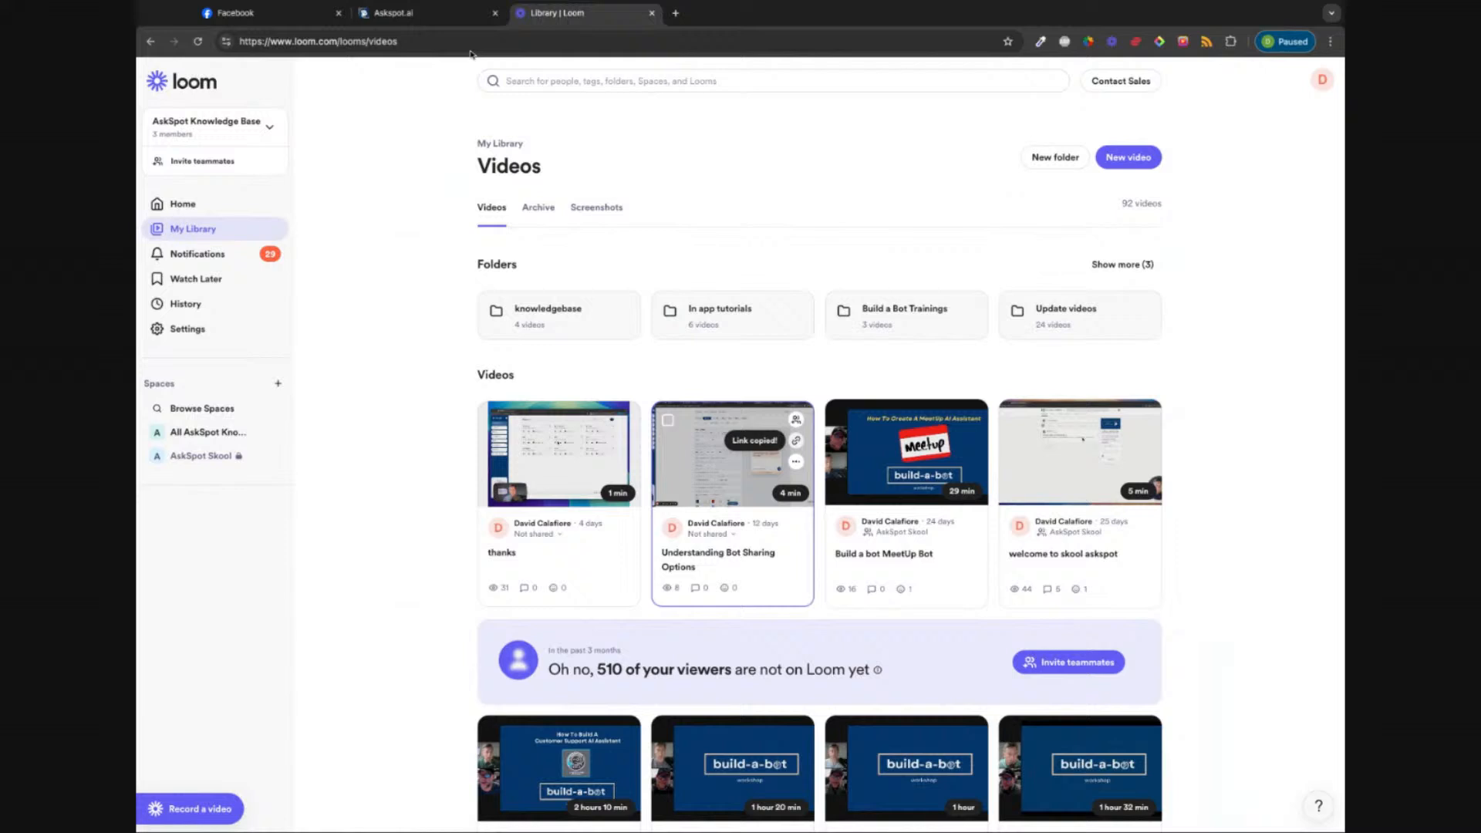
click(393, 13)
click(605, 708)
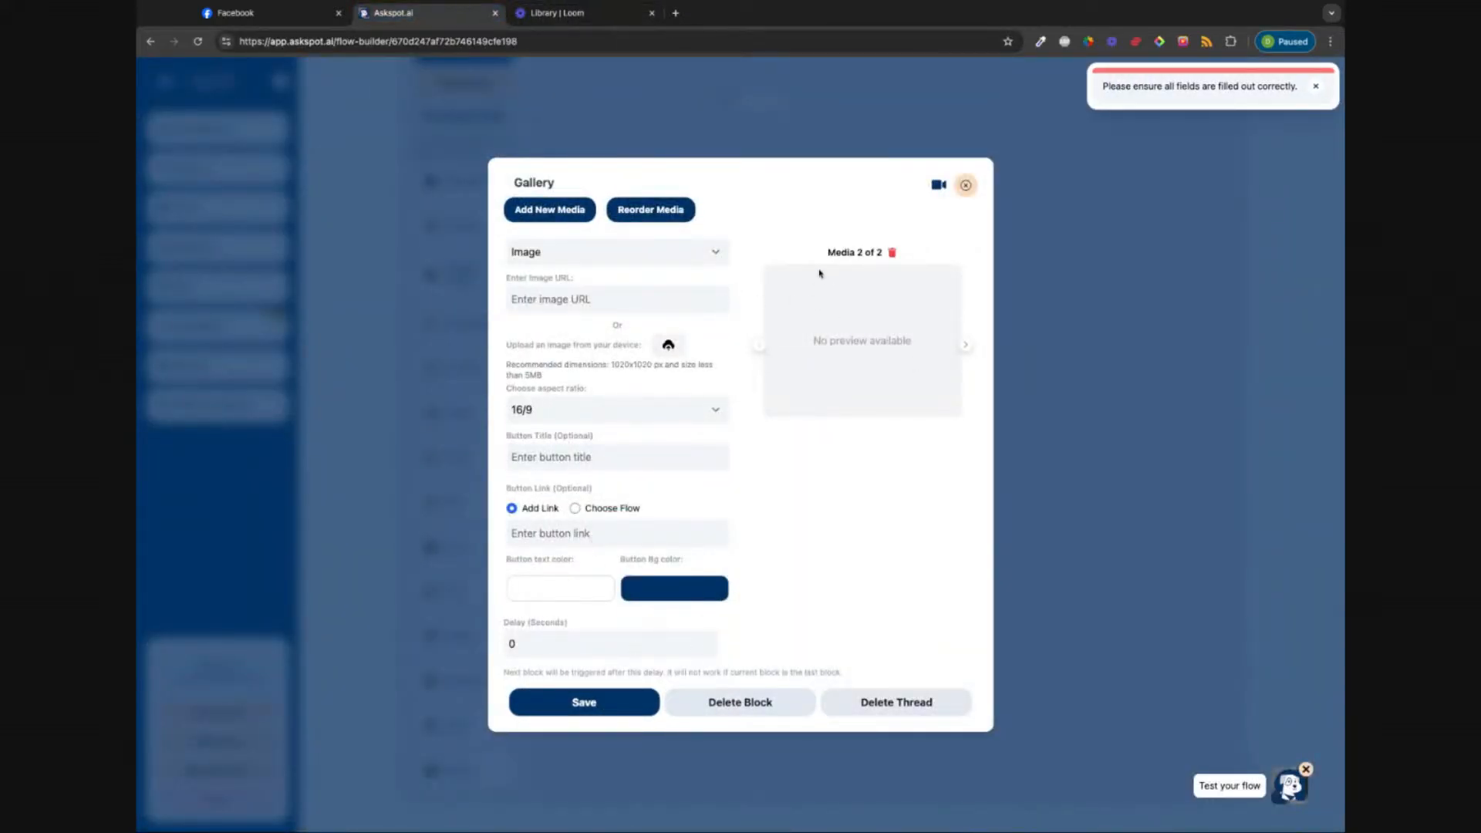
click(892, 252)
Step: Add a fresh second gallery item and paste the Loom share link as its image URL
click(567, 277)
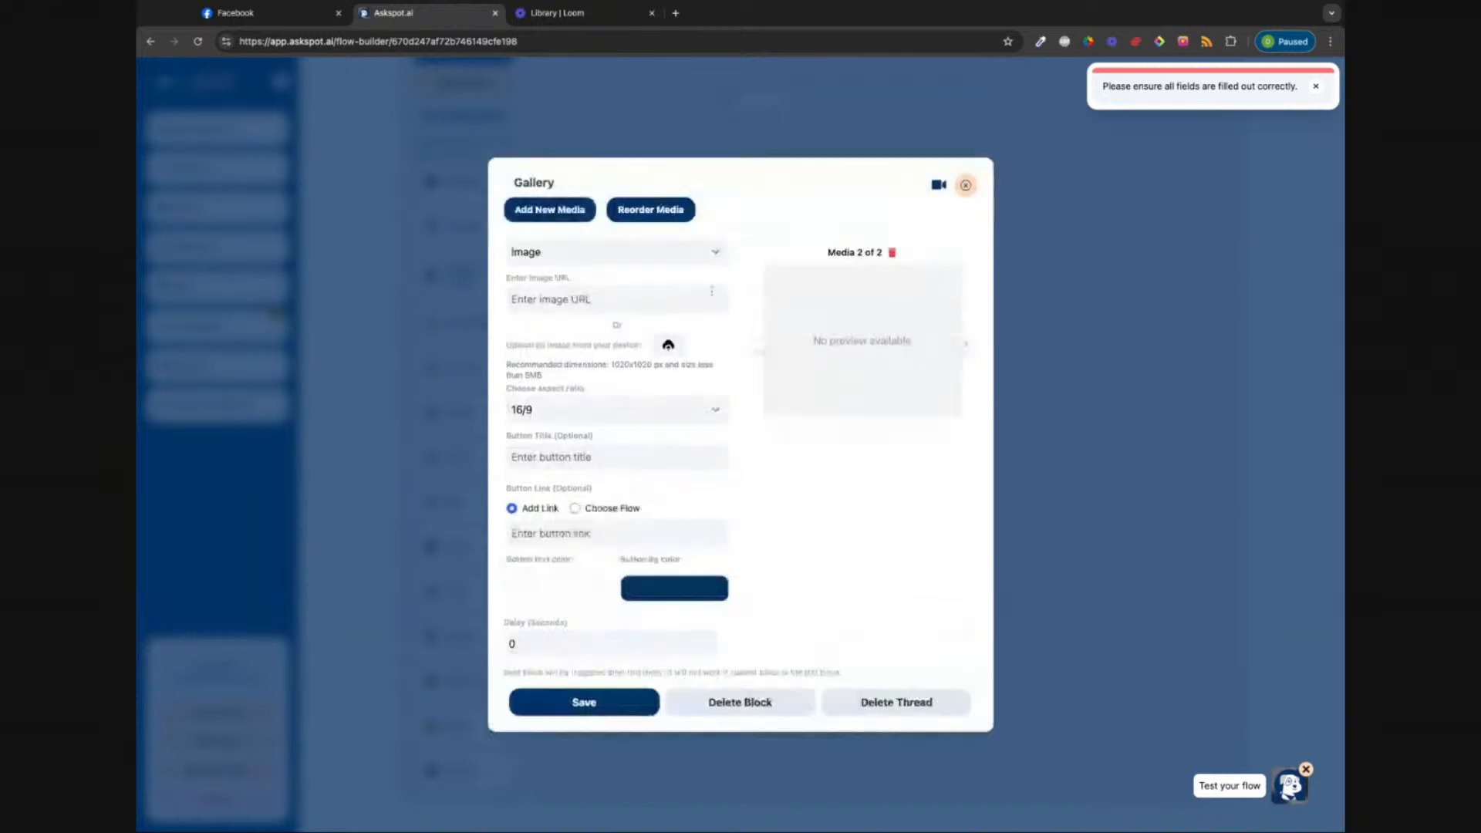
click(578, 300)
key(ctrl+v)
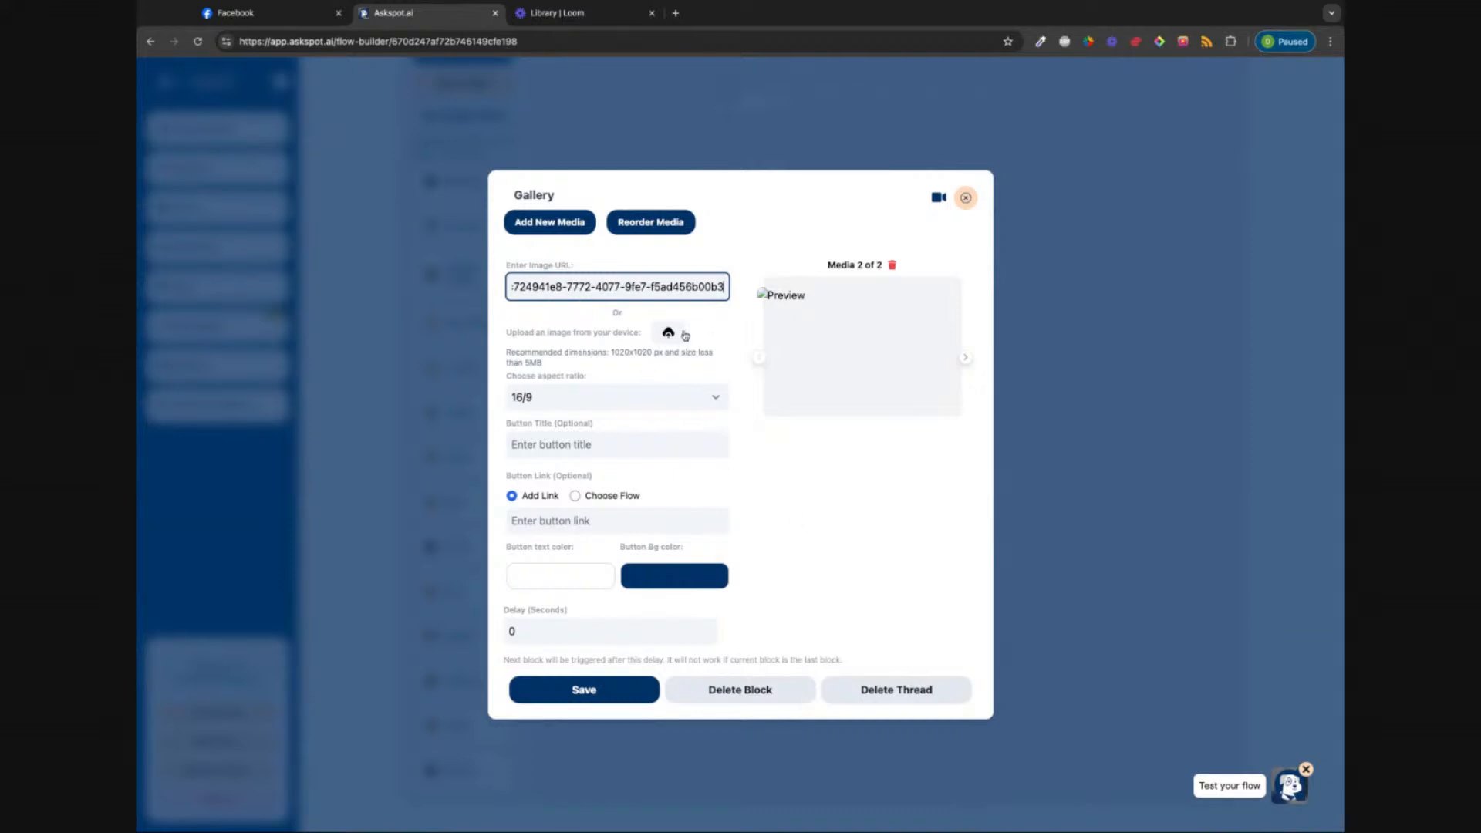
click(666, 400)
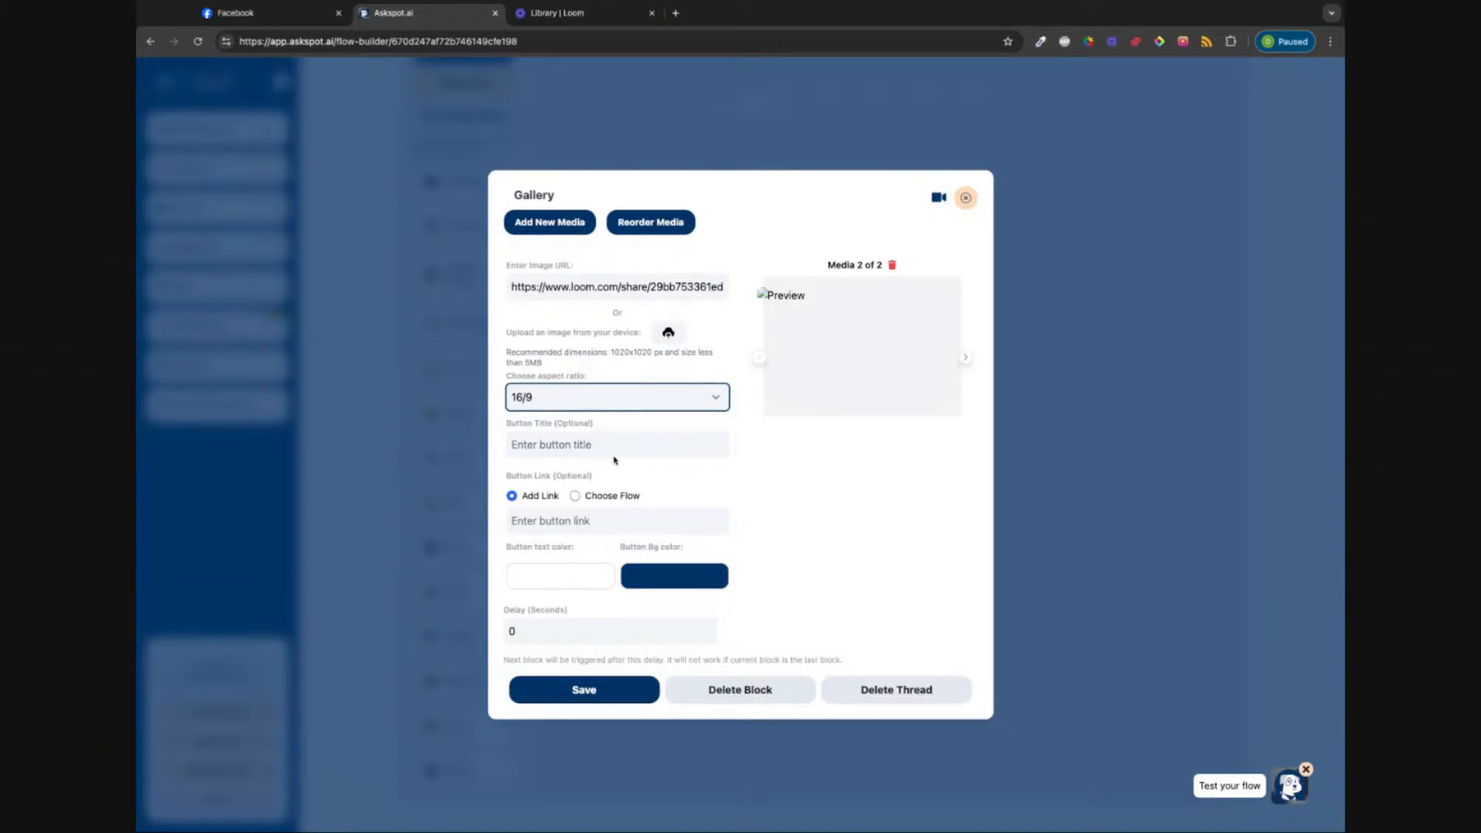
Step: Title the second item's button 'butoon', set the delay to 5, and save the Gallery block
click(558, 447)
text(butoon)
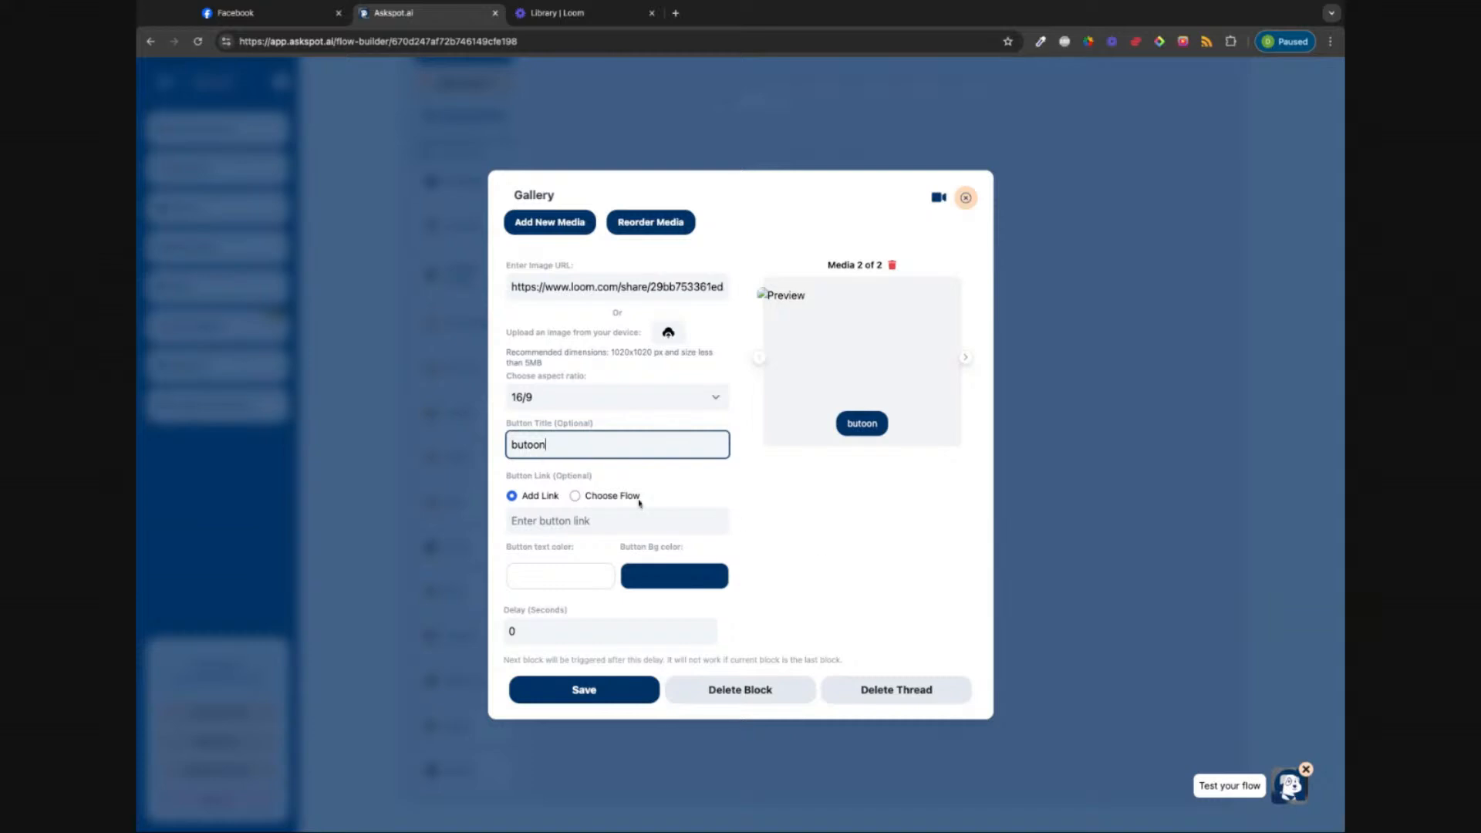
click(759, 519)
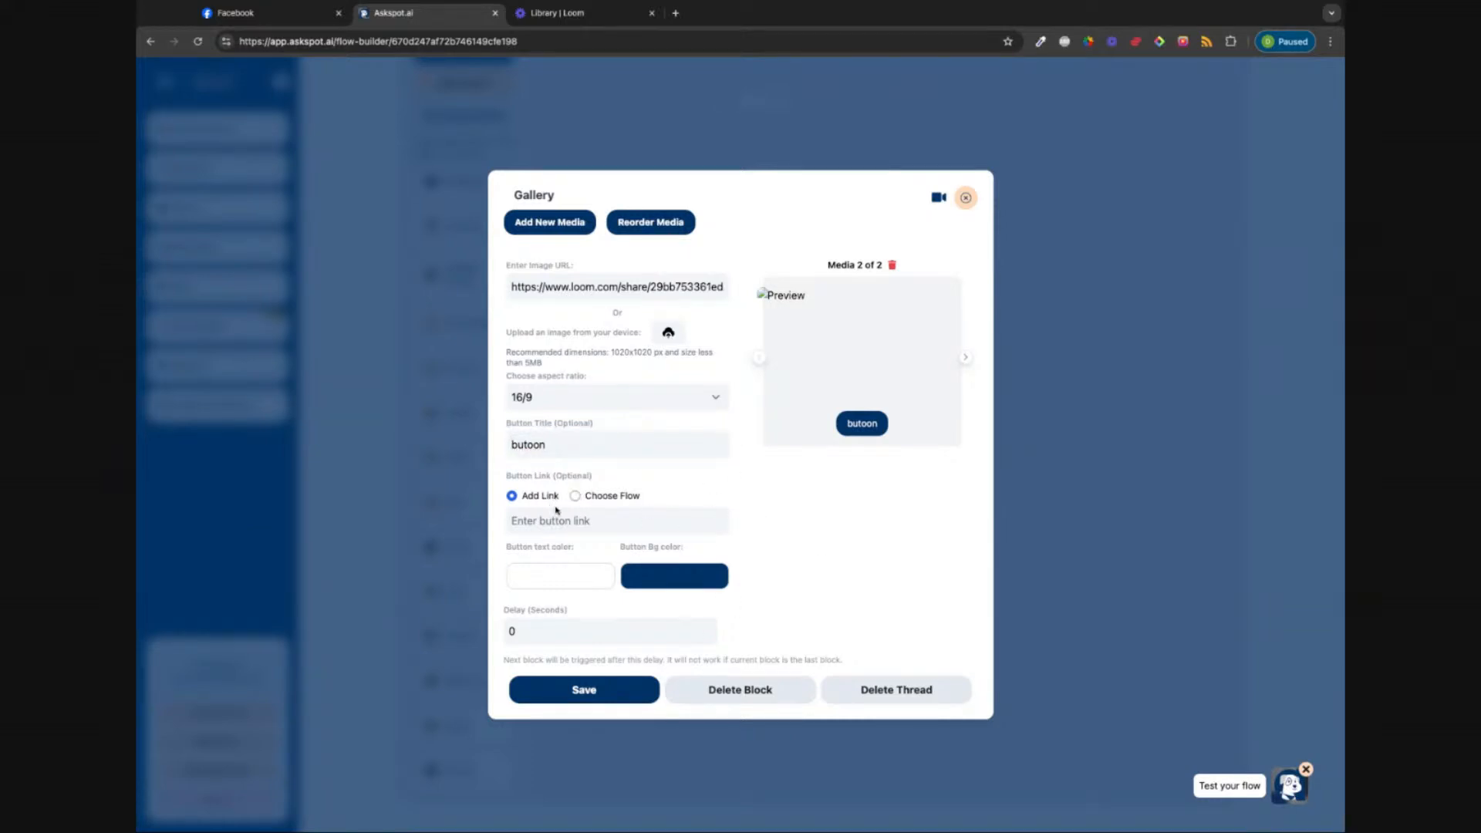
click(627, 636)
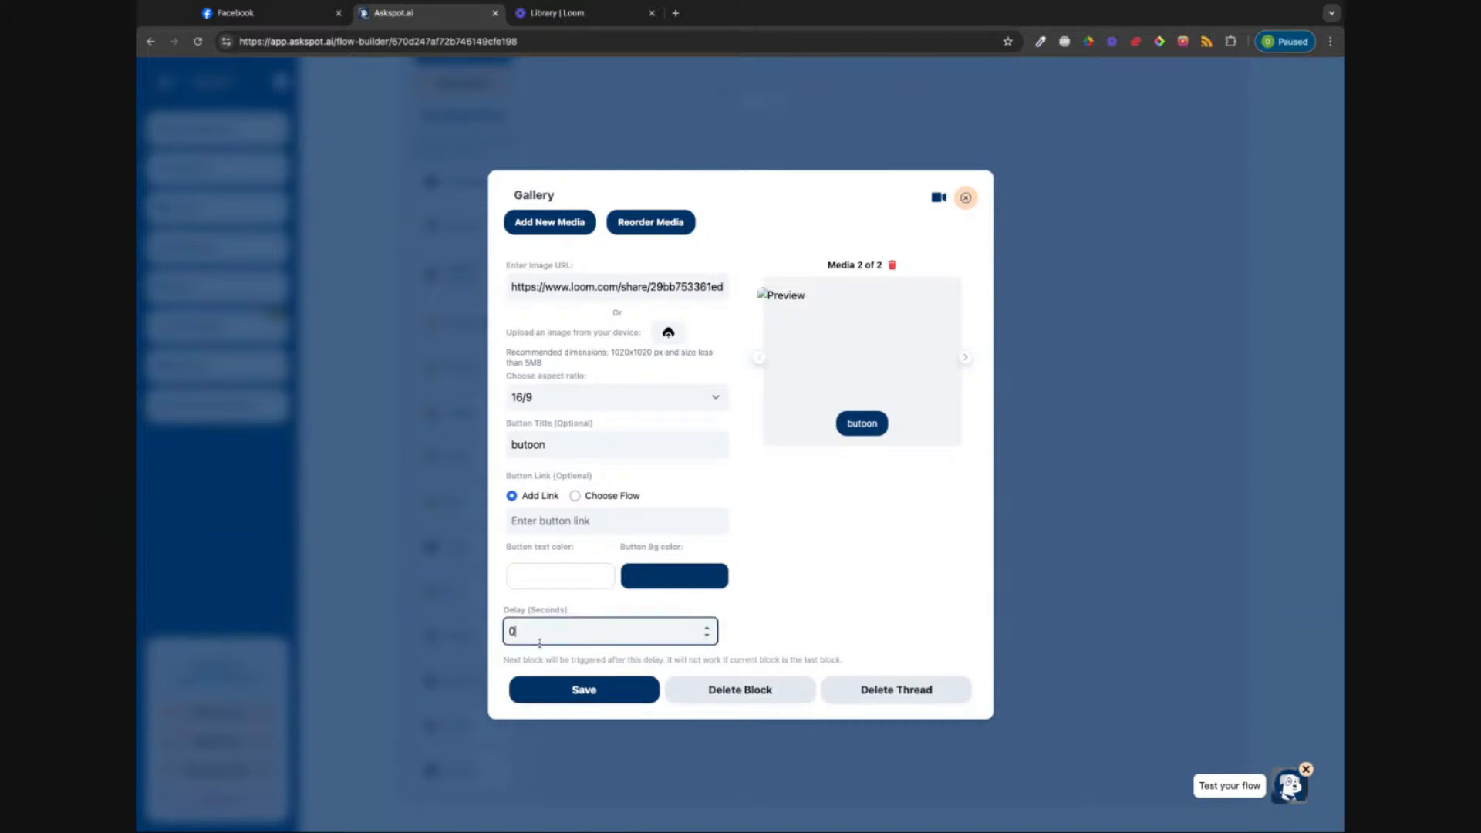
drag(522, 634, 484, 634)
text(5)
click(577, 695)
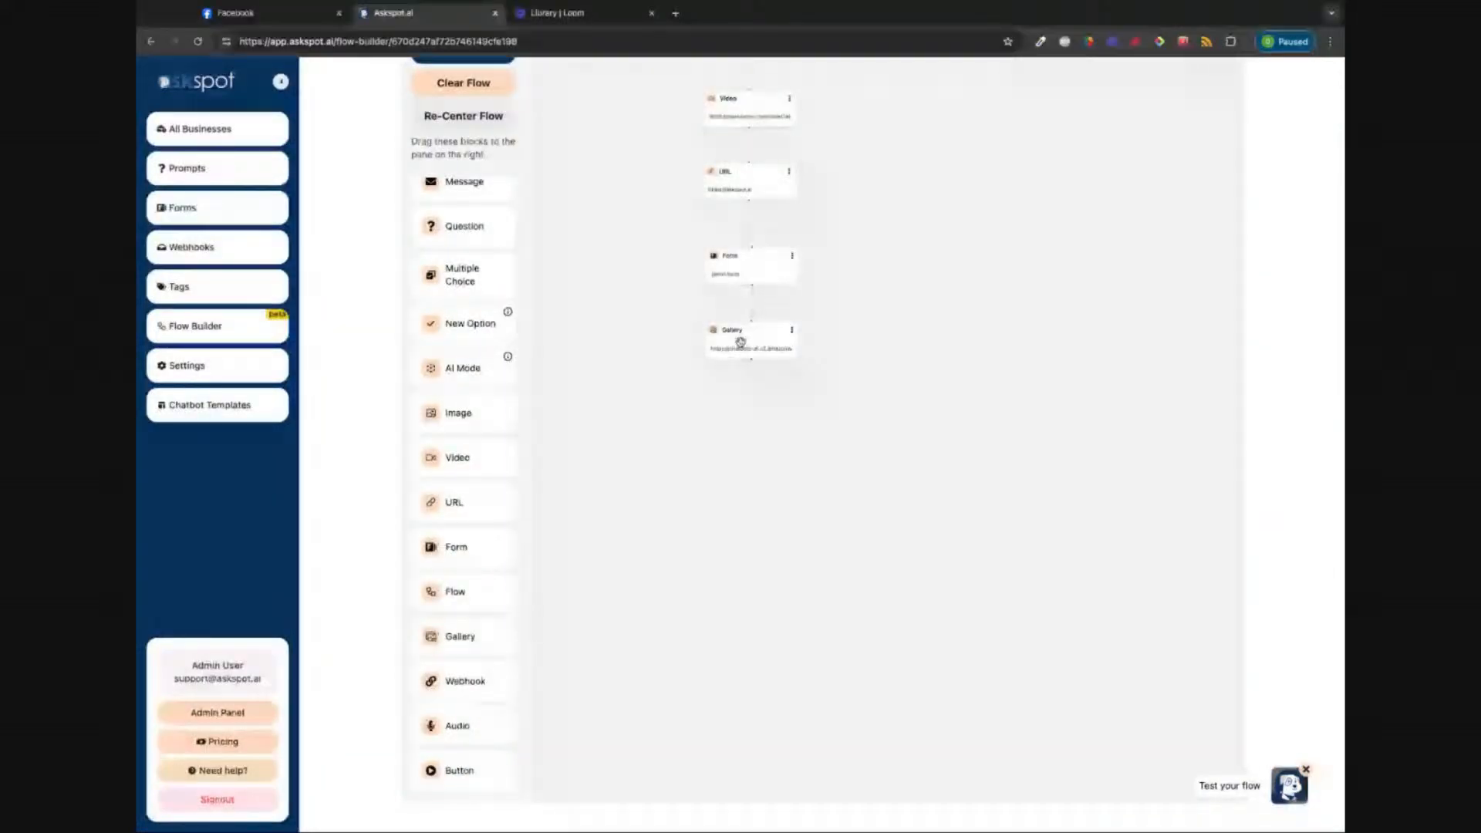
click(741, 342)
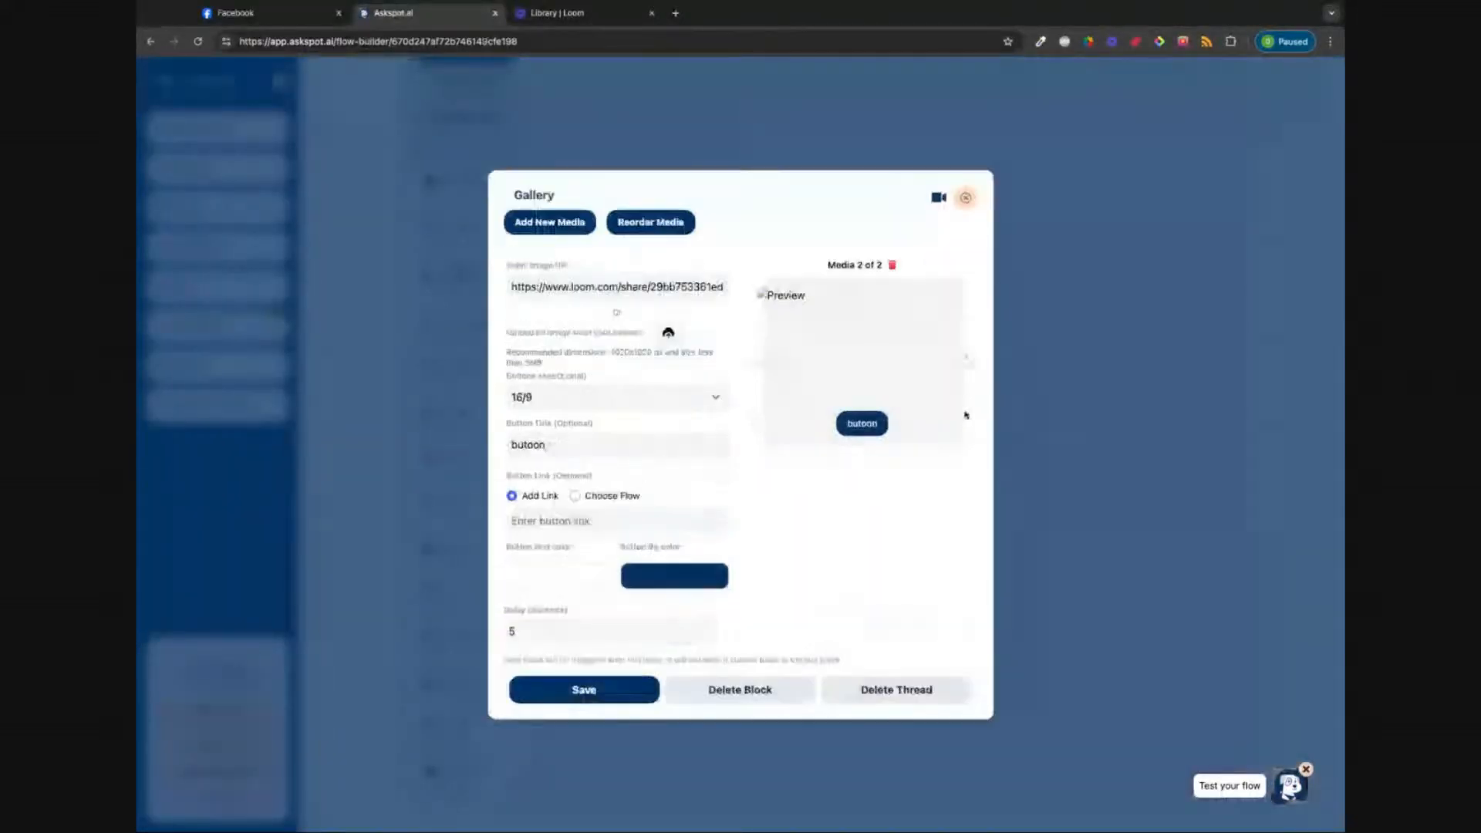
click(964, 361)
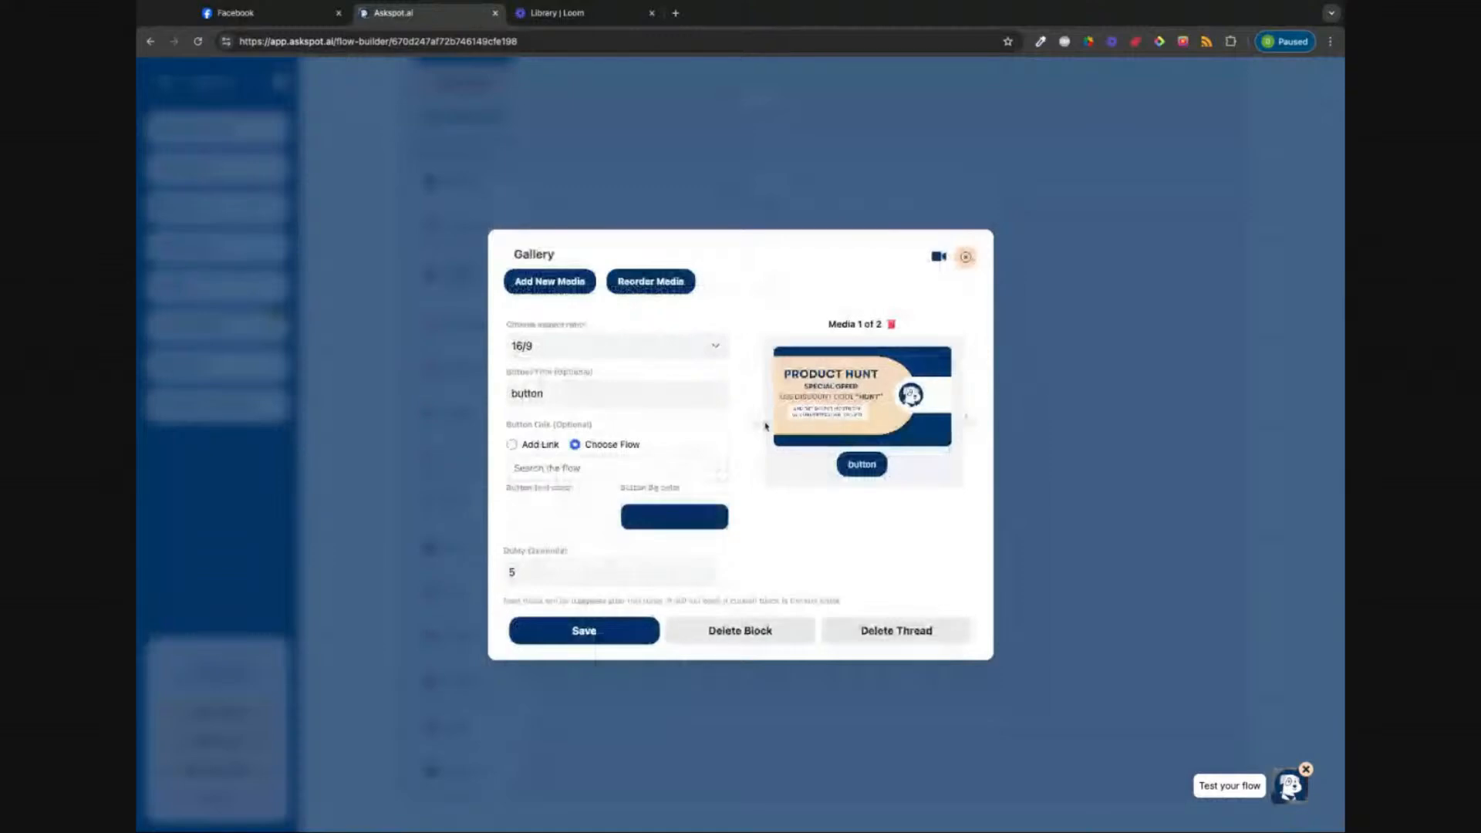
click(767, 425)
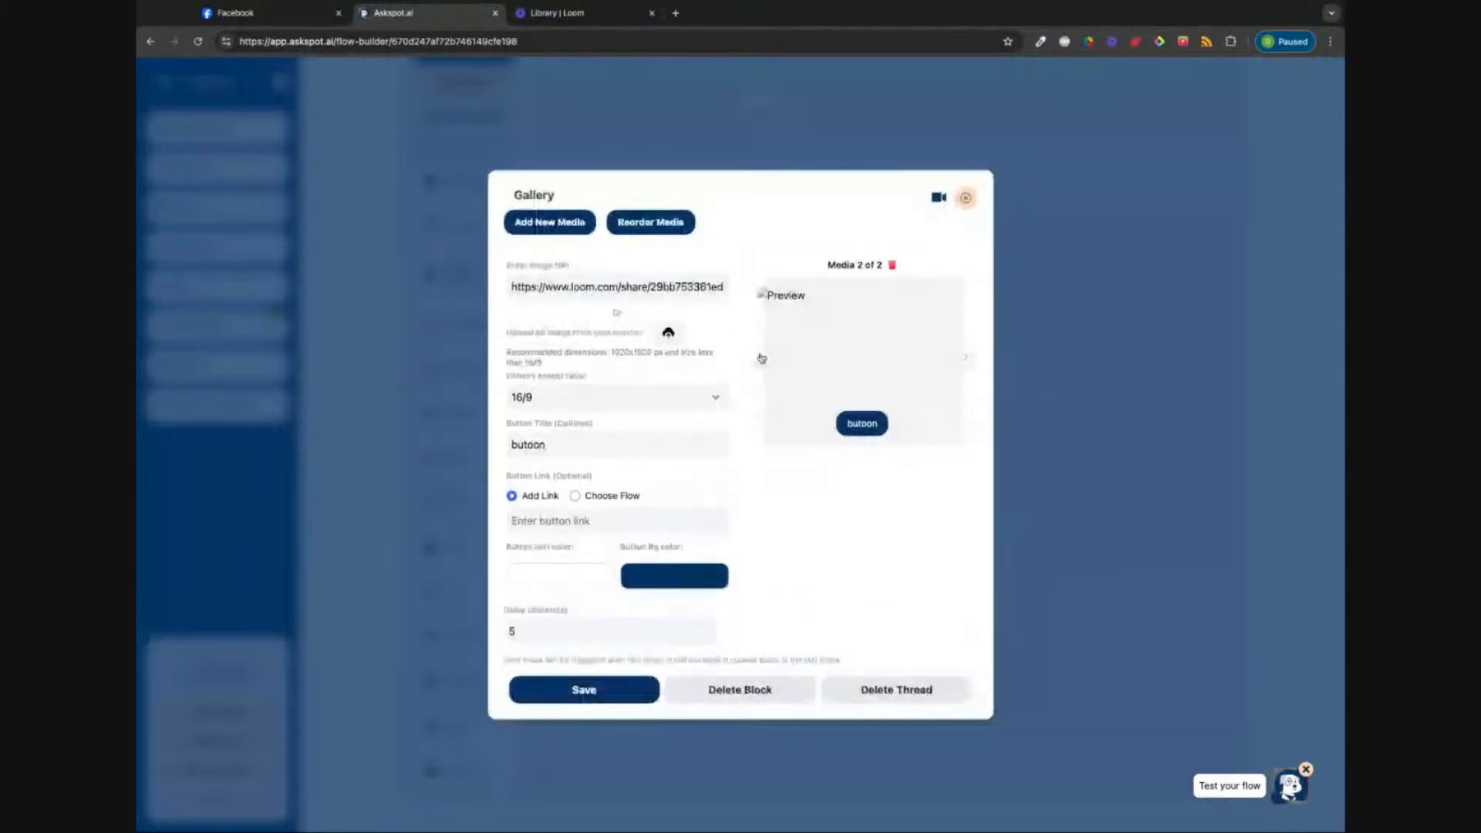
click(937, 202)
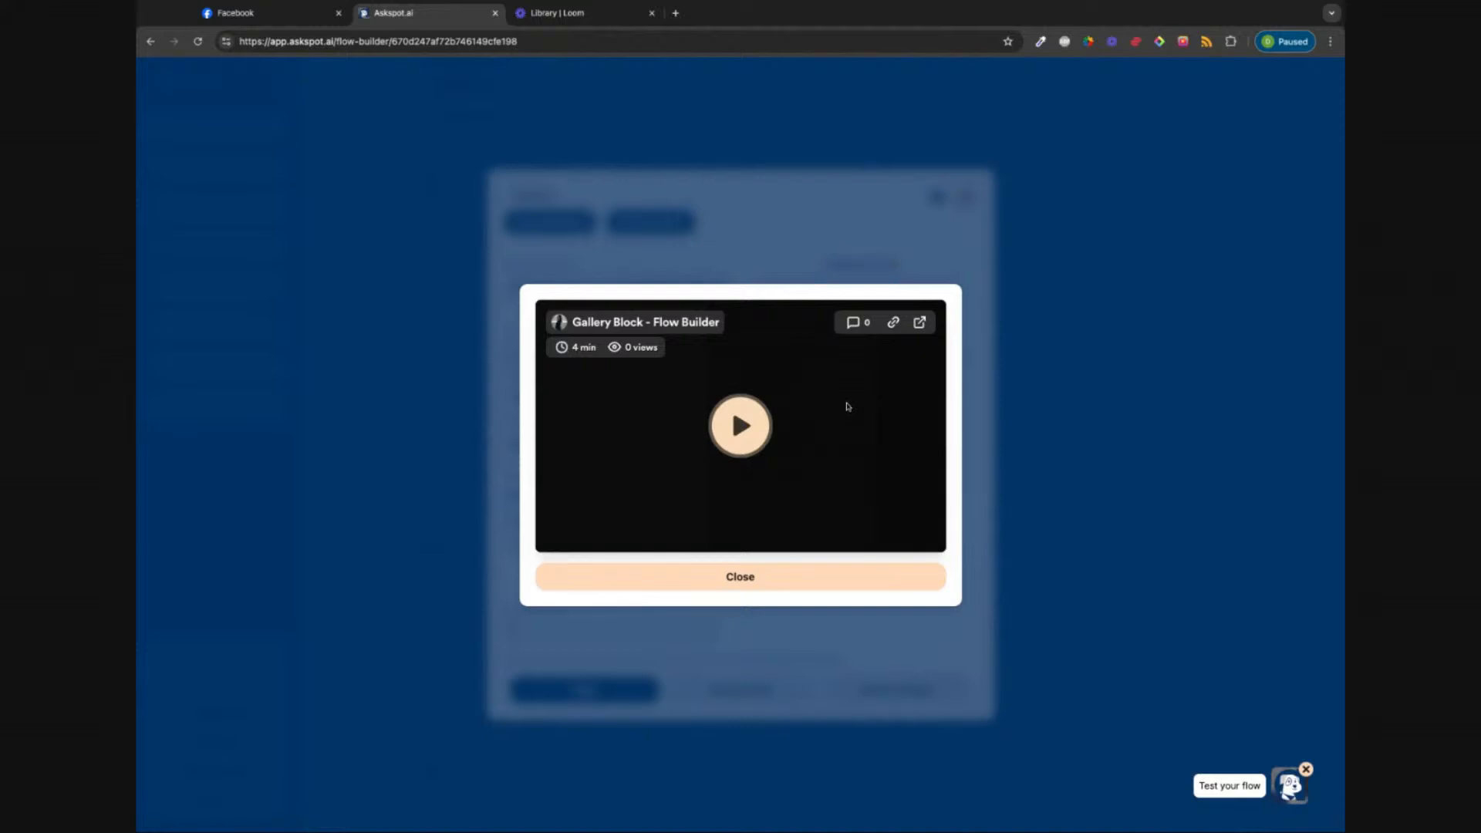
click(747, 588)
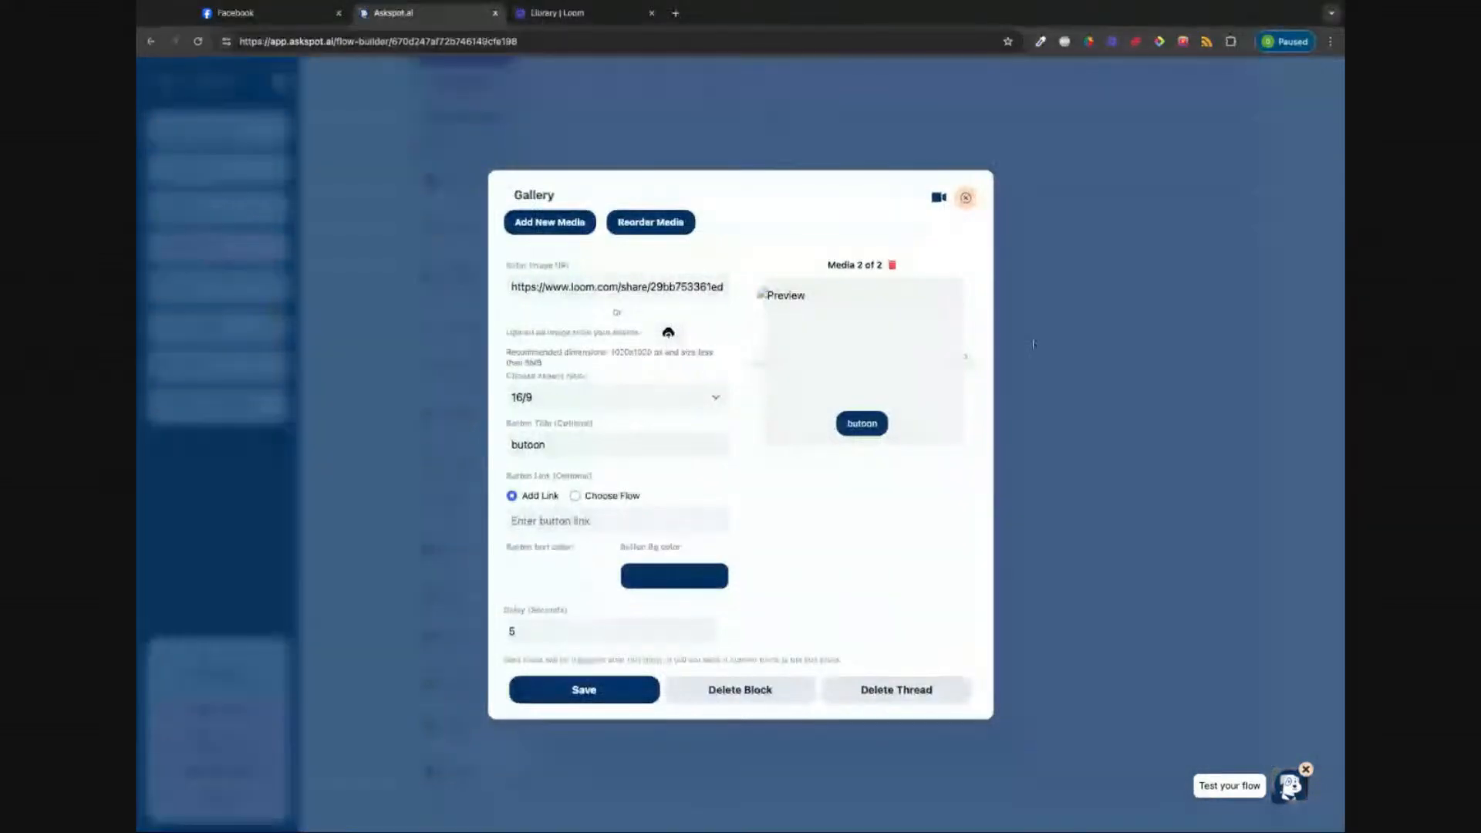
click(967, 197)
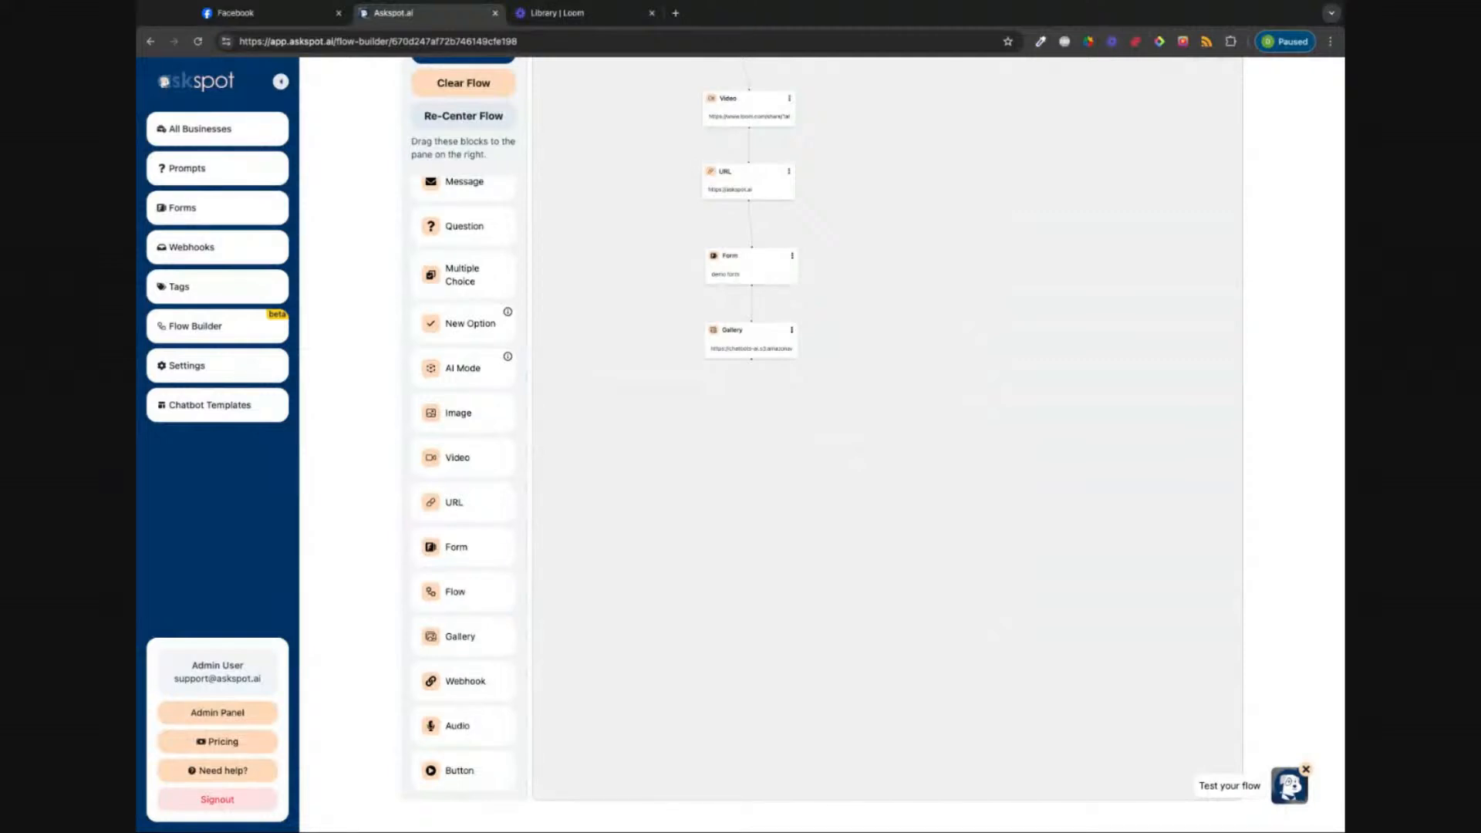
Step: Add an Audio block after the Gallery block and start uploading an MP3 file in its settings
drag(457, 726, 764, 423)
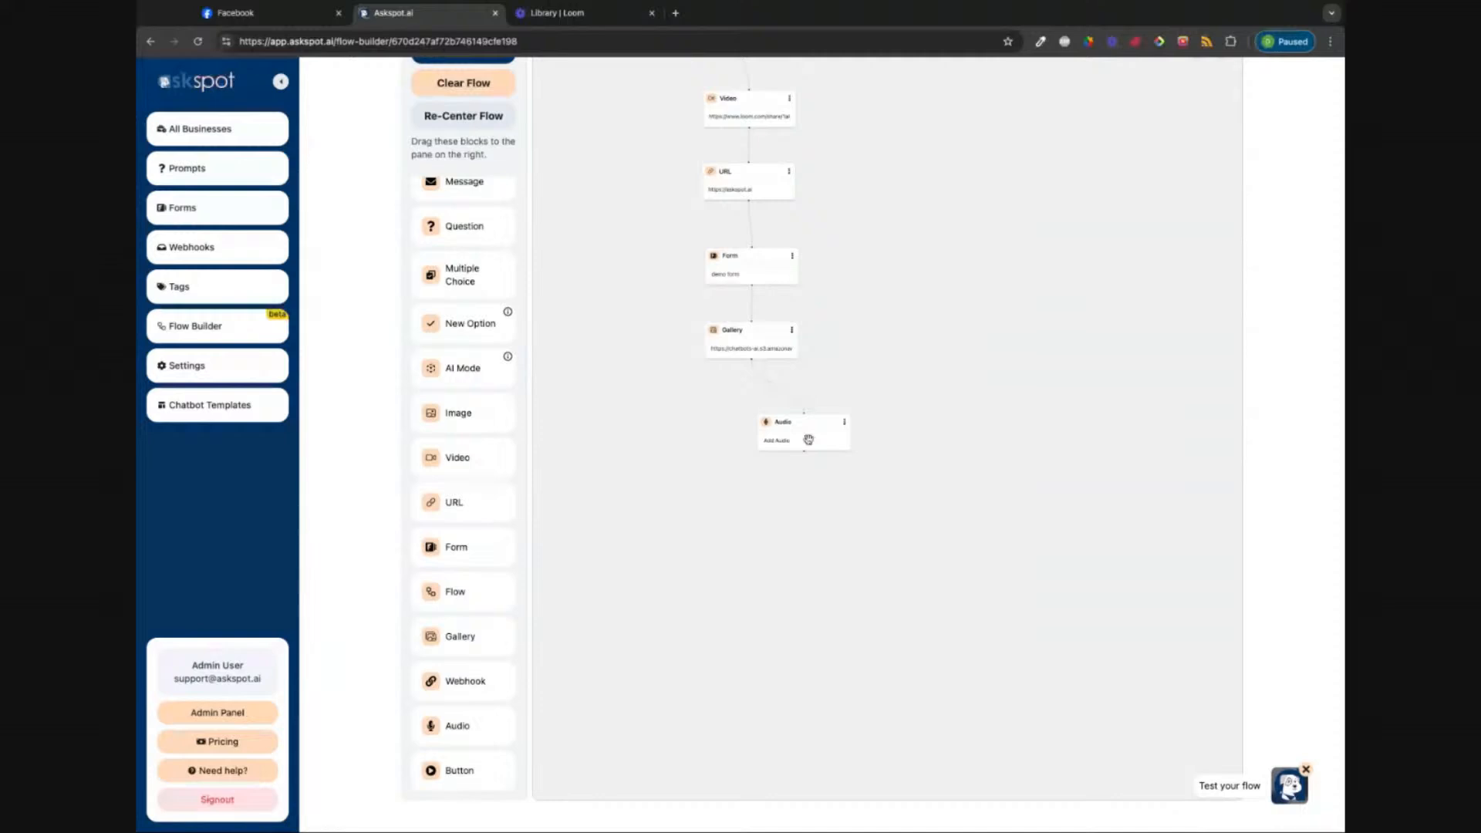
click(760, 423)
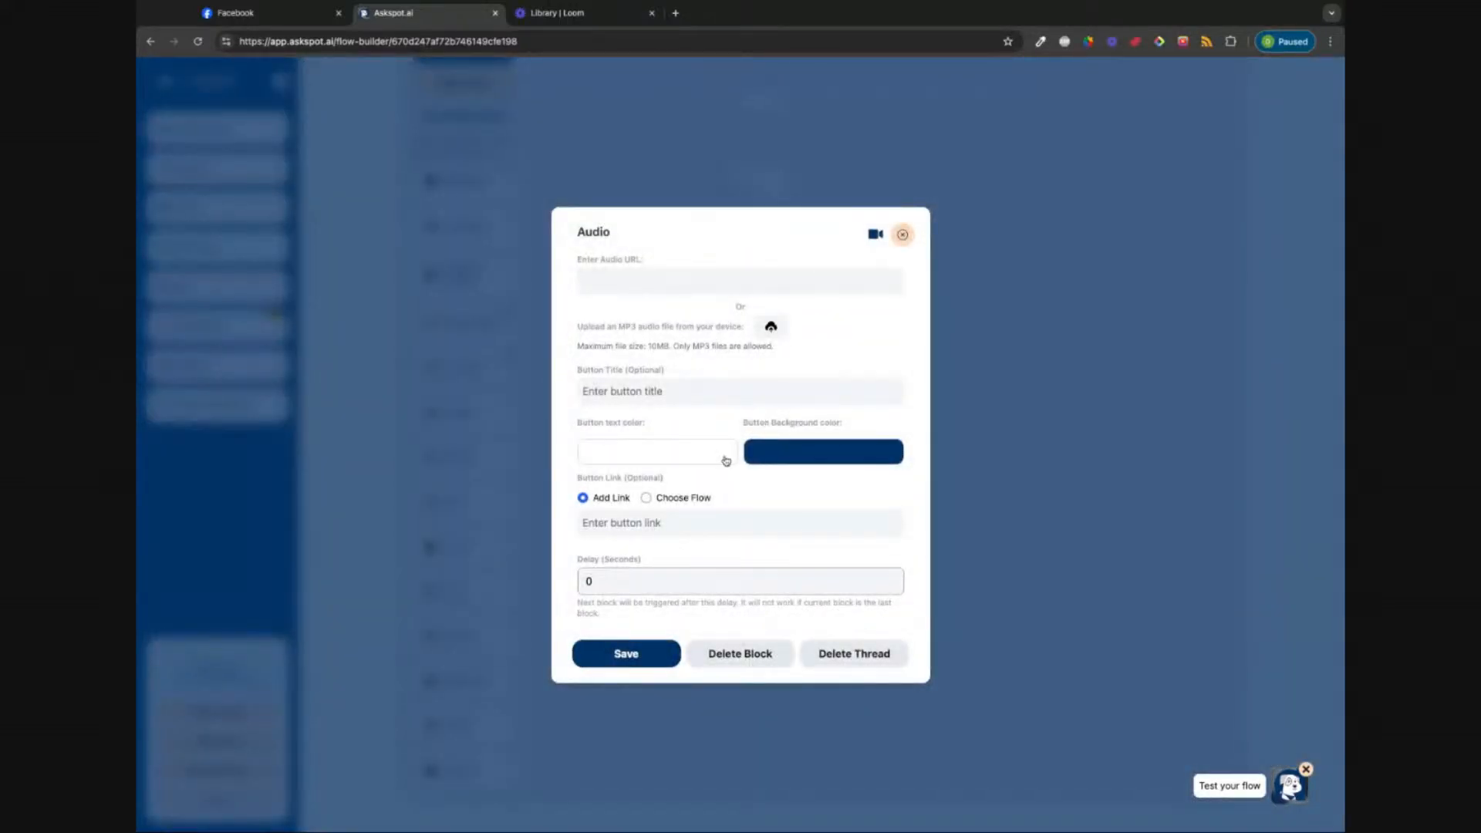
click(771, 332)
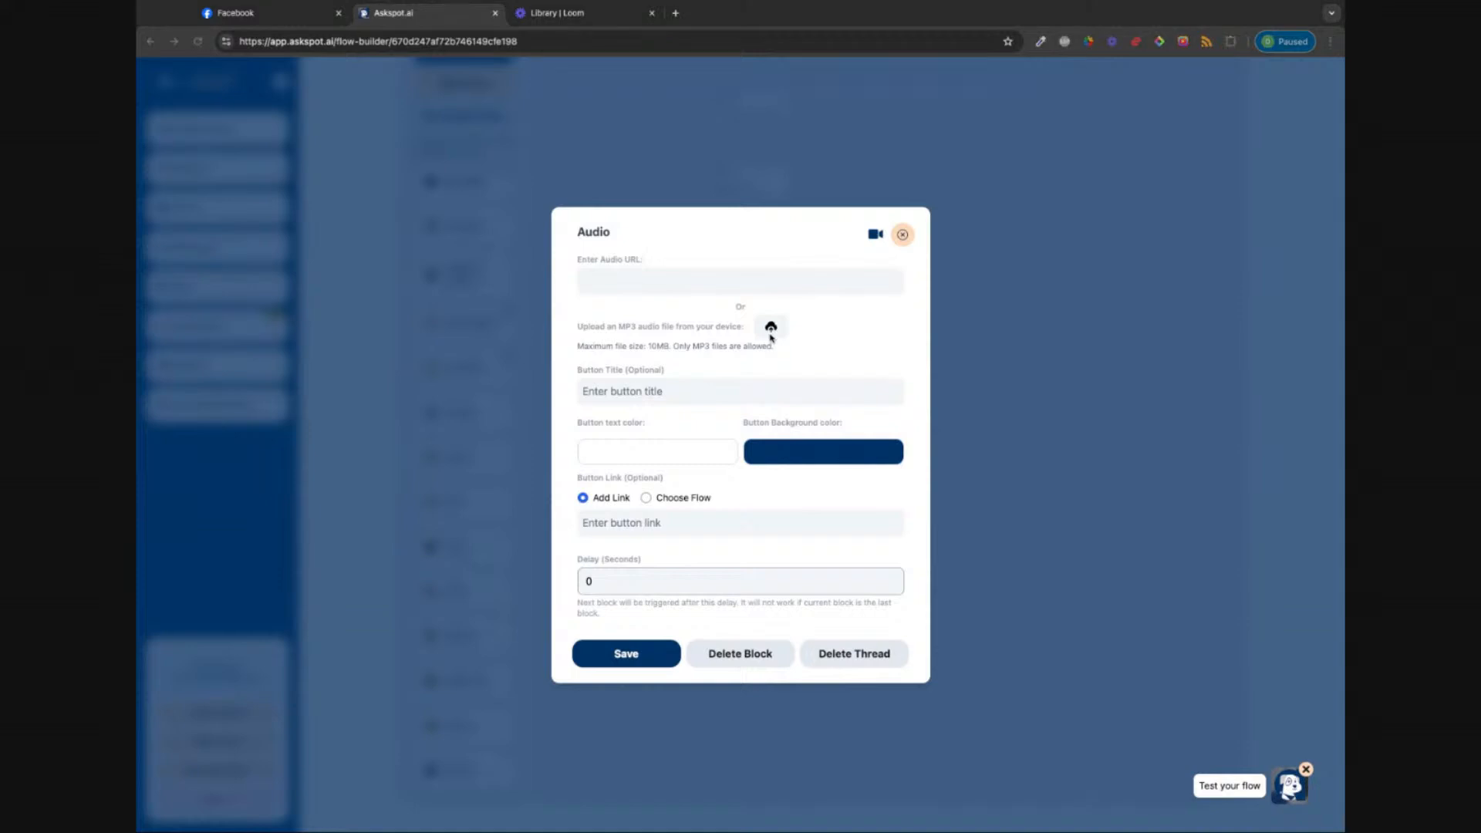
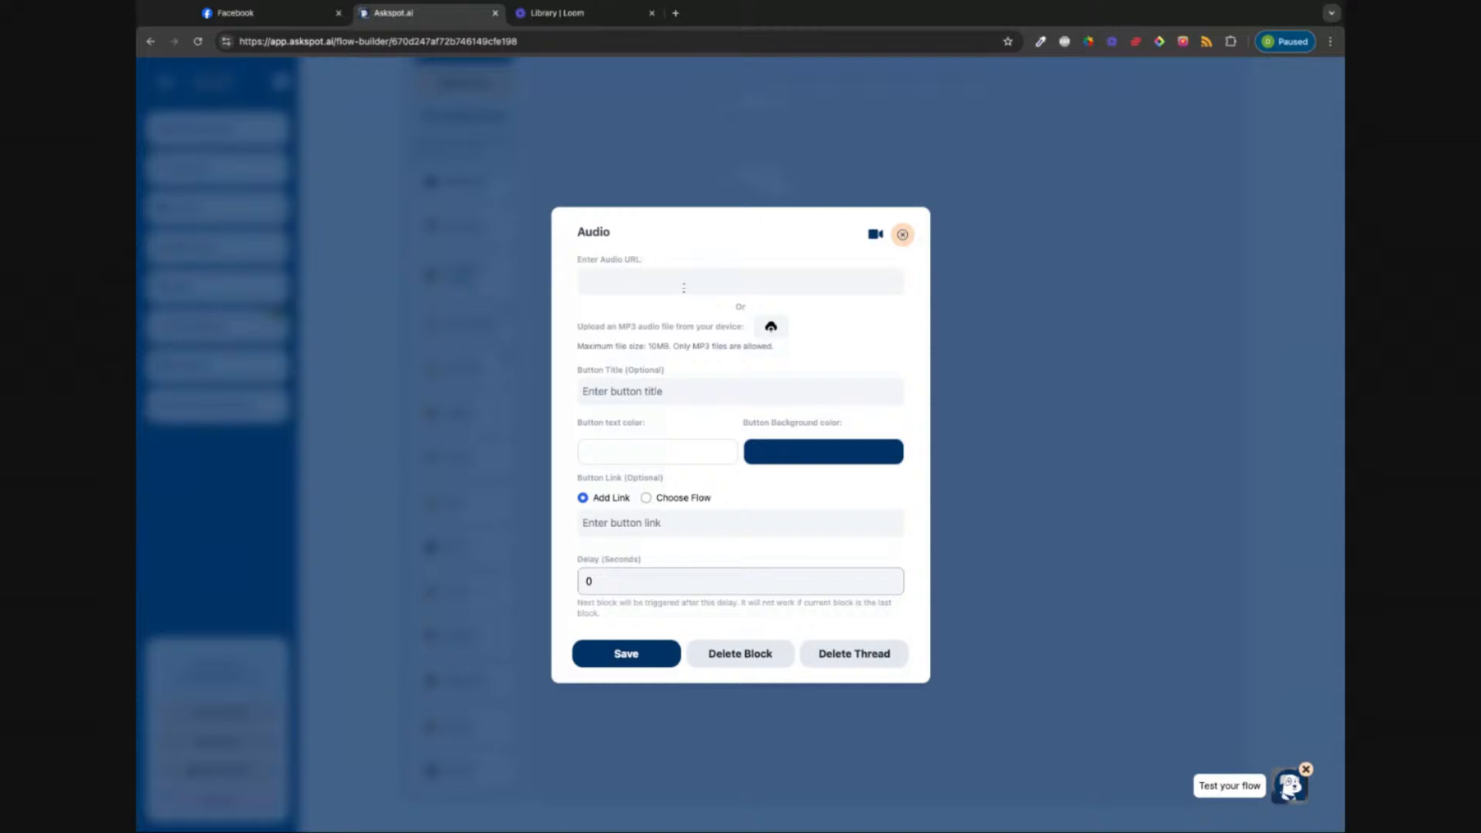
Step: Close the Audio block's settings, leaving the audio URL and button title empty
click(600, 284)
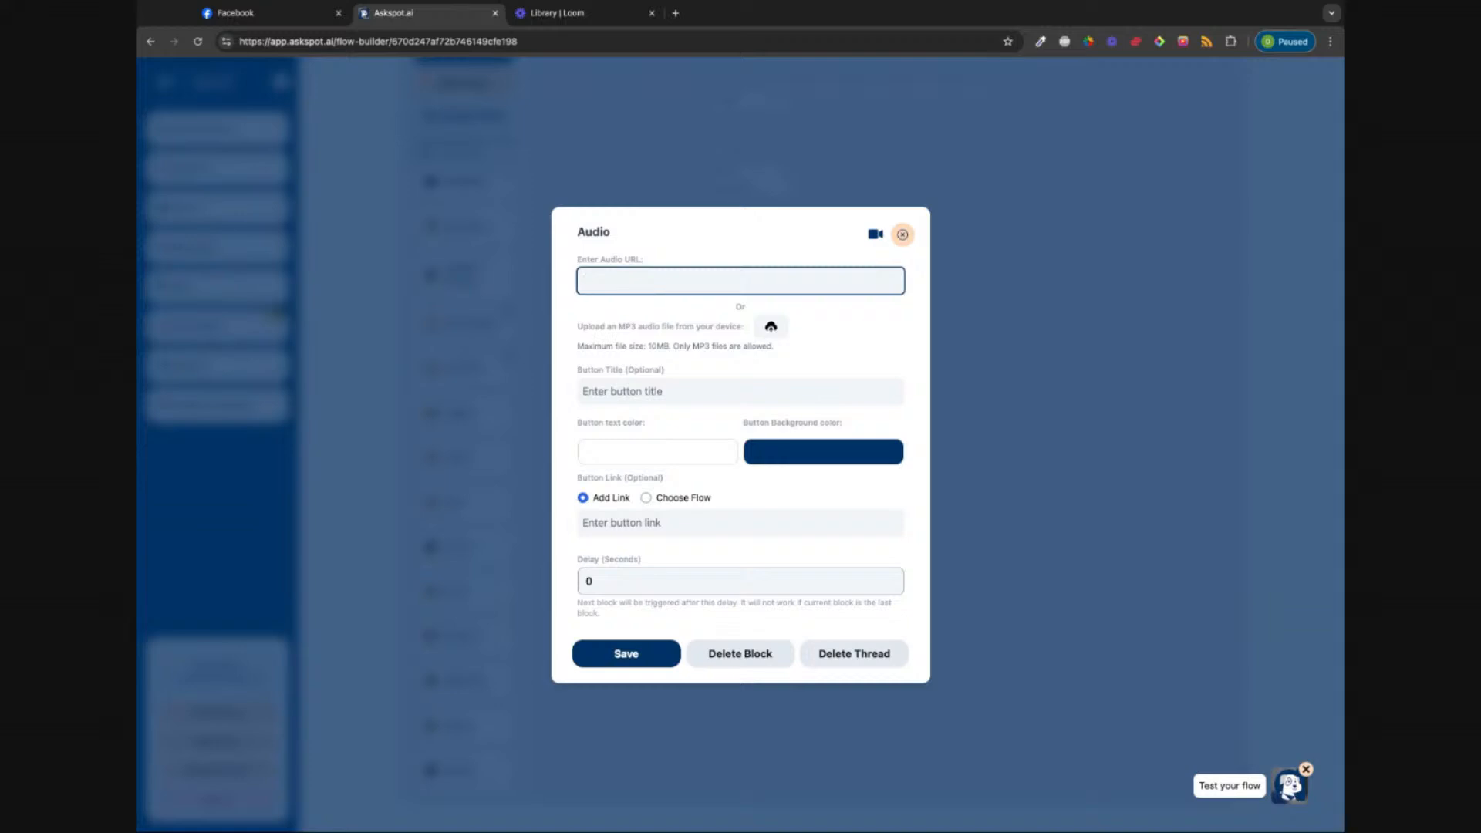
click(572, 353)
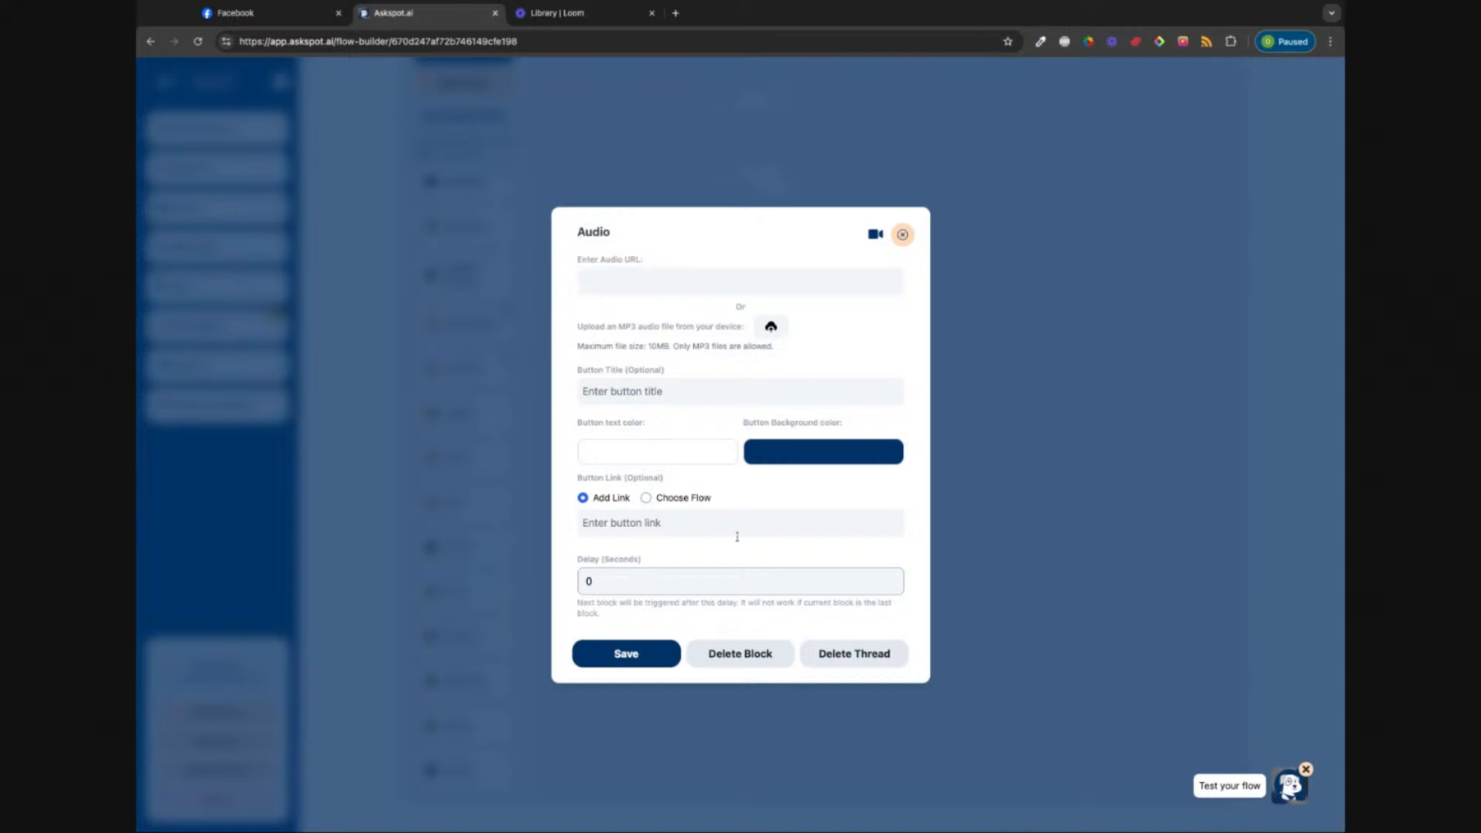
click(685, 390)
click(647, 498)
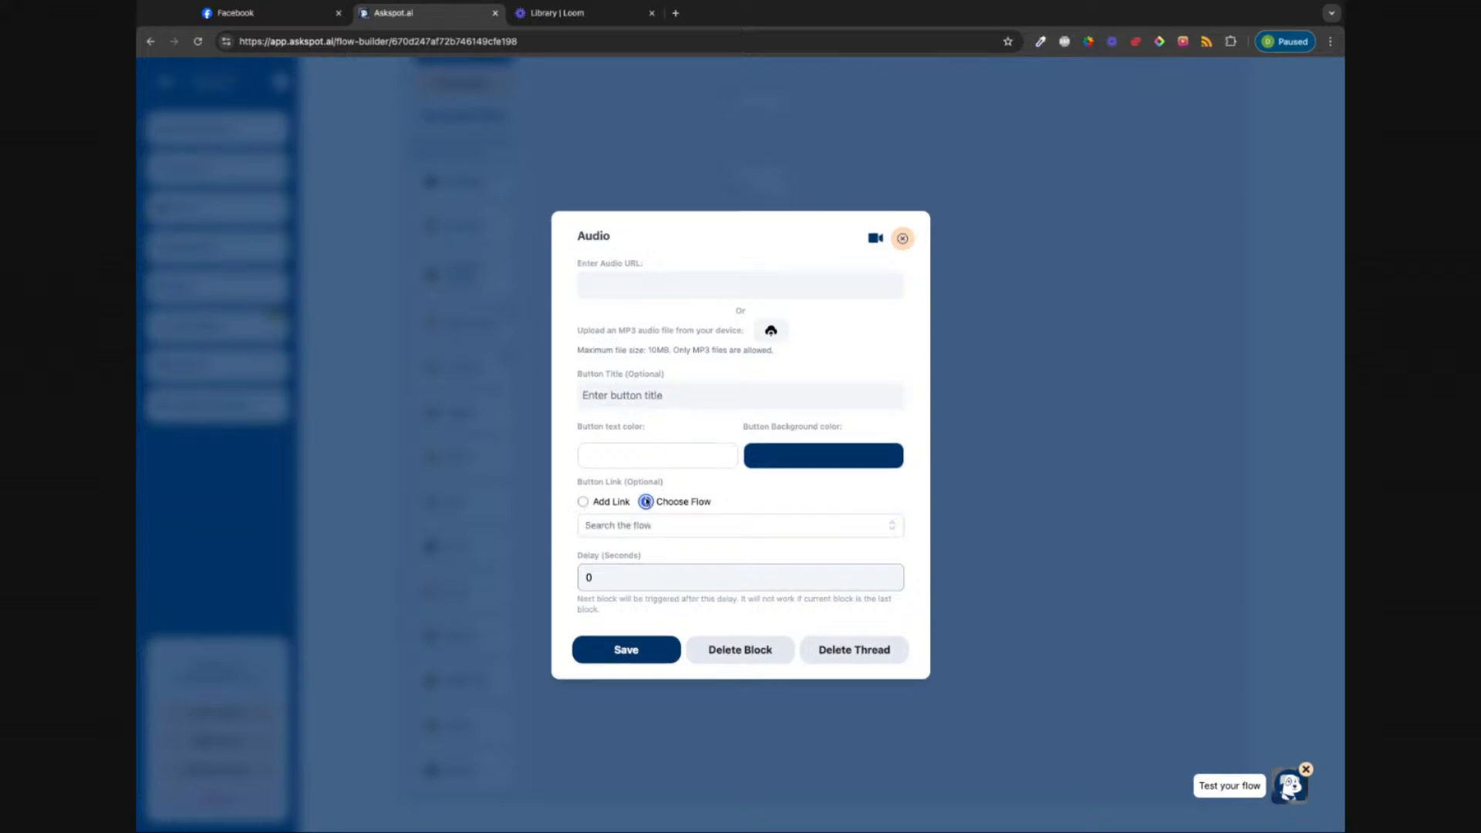
click(584, 498)
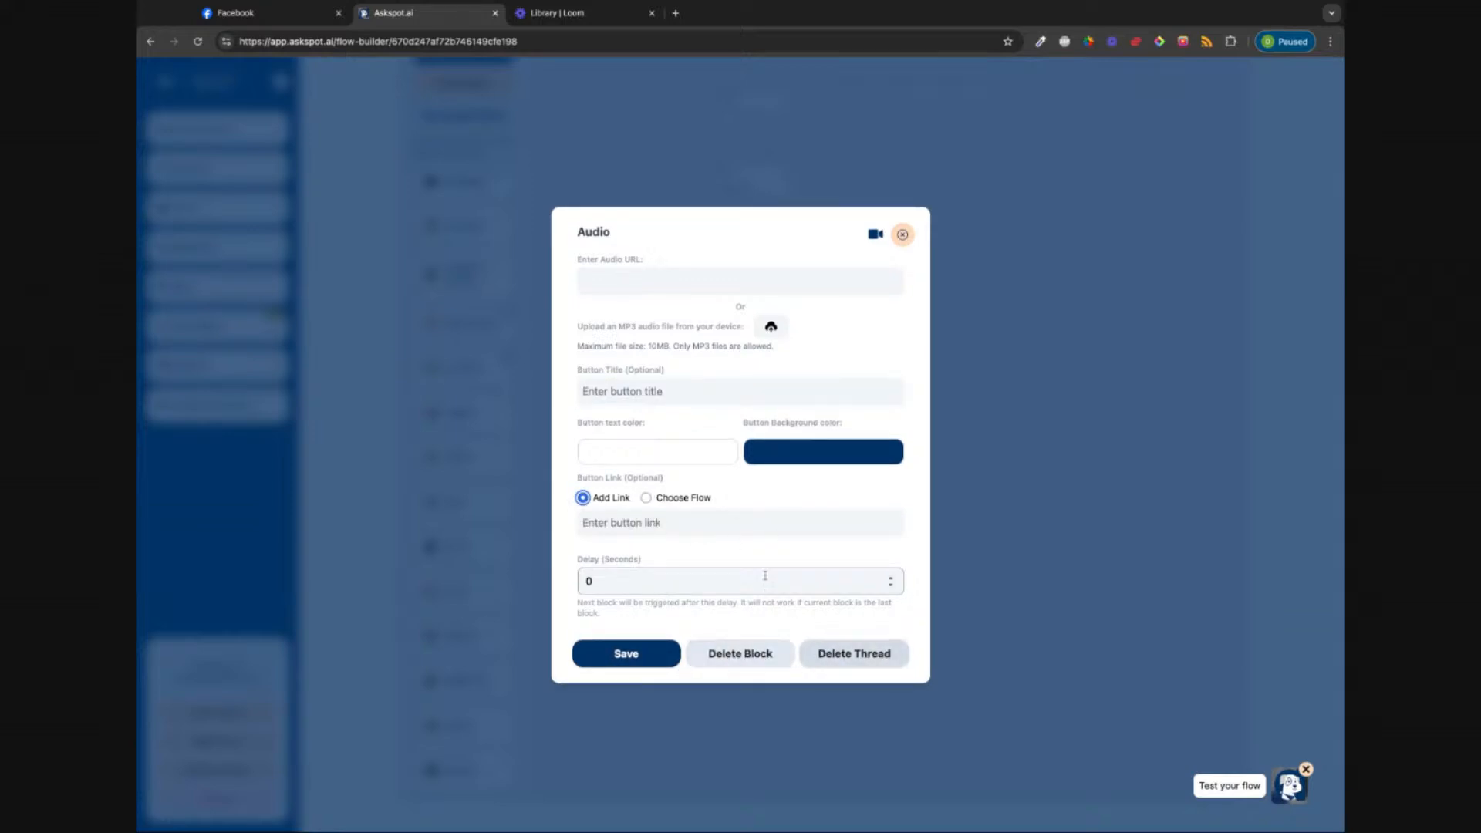
click(903, 235)
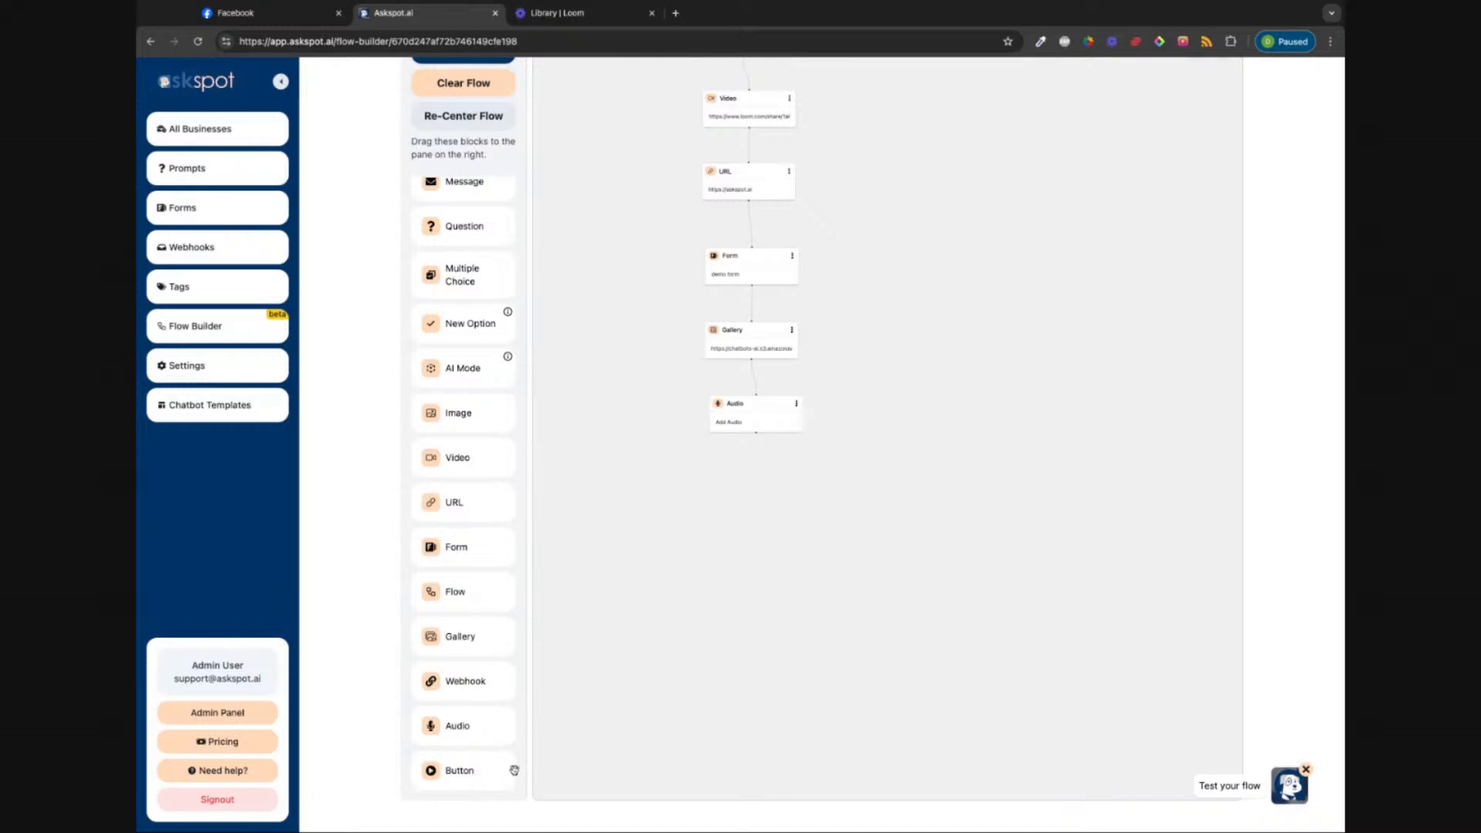
Step: Add a Button block under Audio with a first button titled 'button 1'
scroll(556, 744, down, 2)
scroll(556, 744, up, 1)
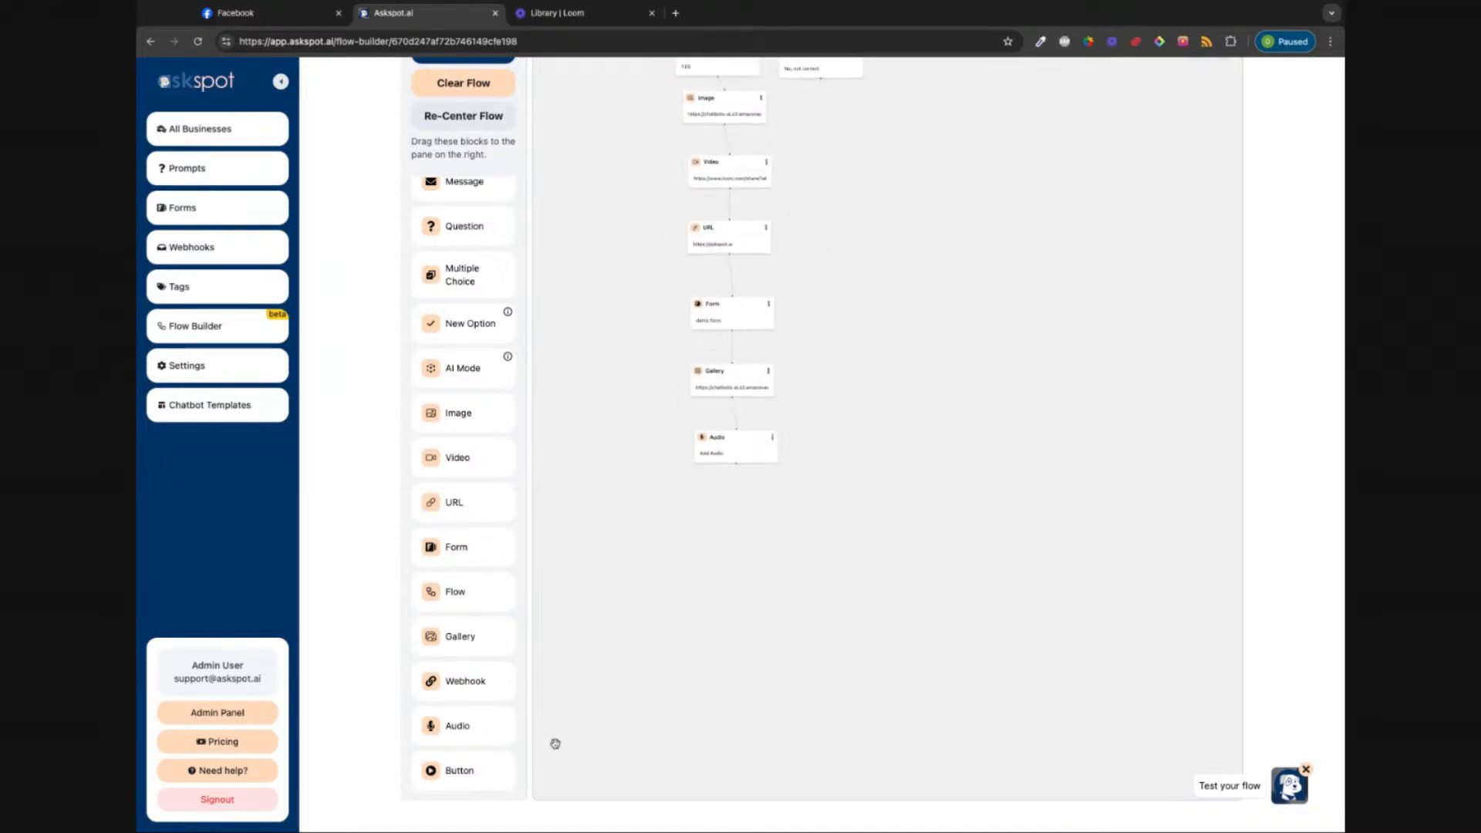
drag(466, 784, 742, 512)
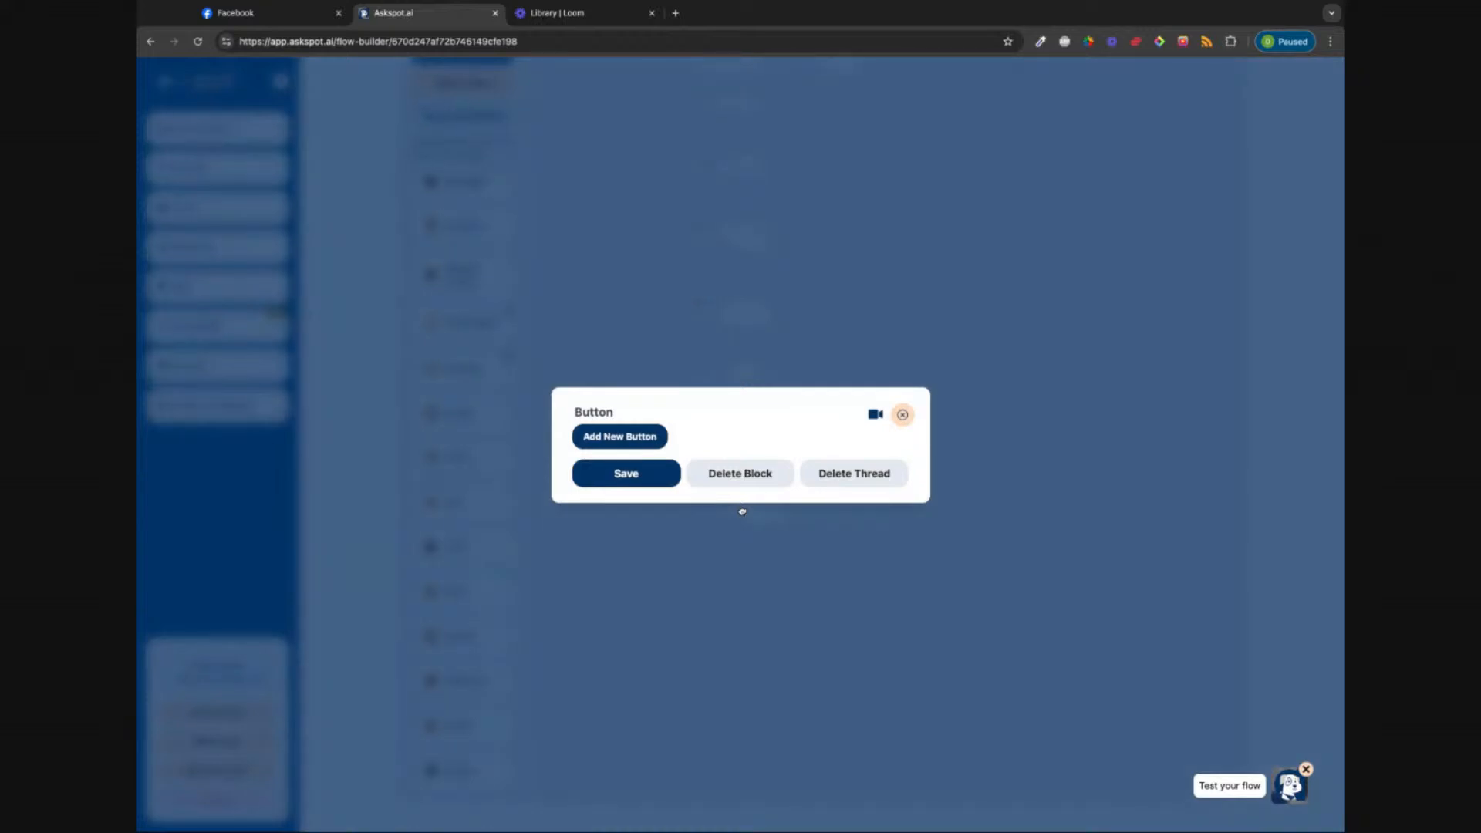
click(620, 437)
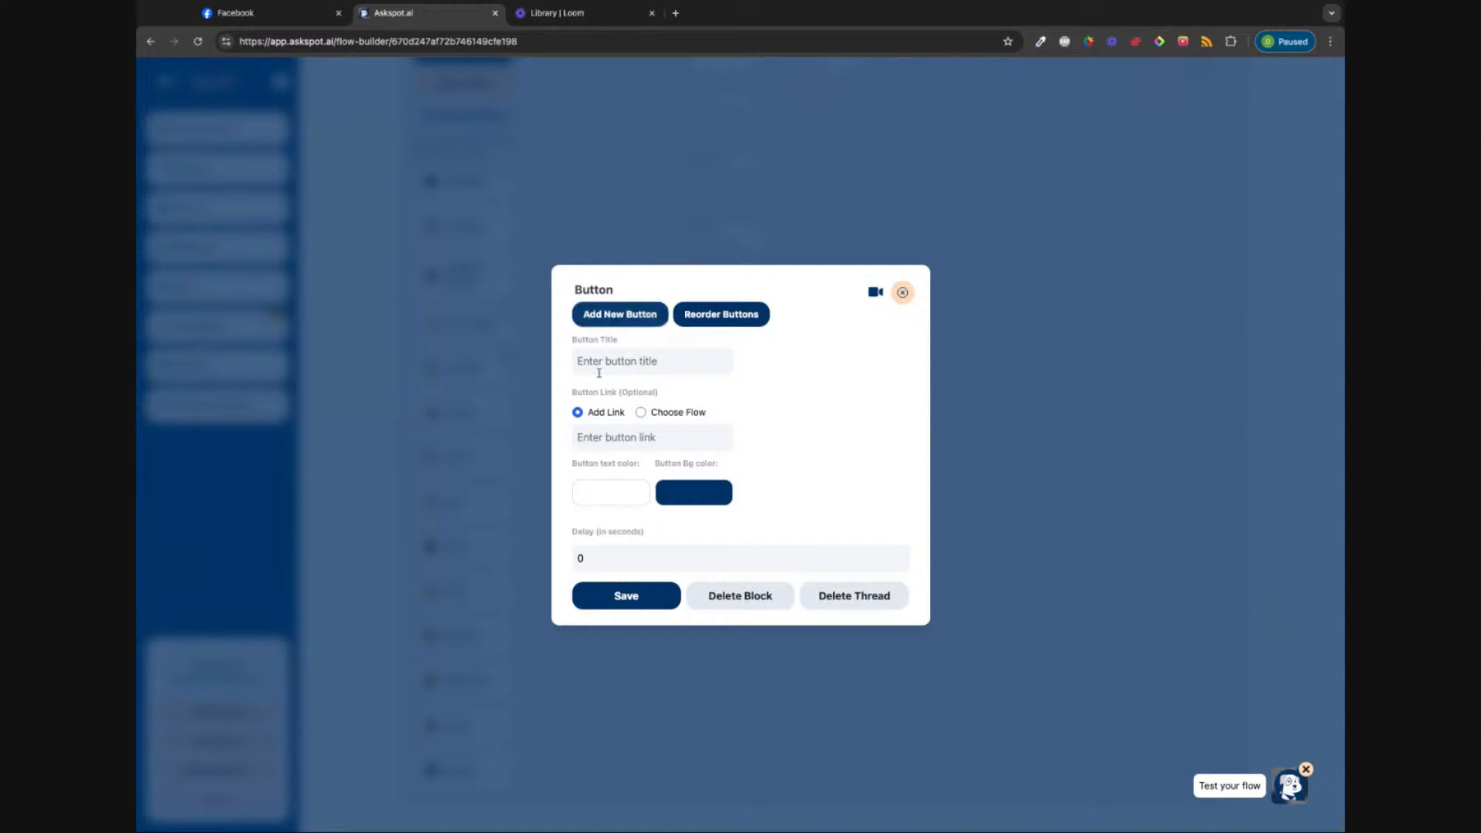
click(625, 367)
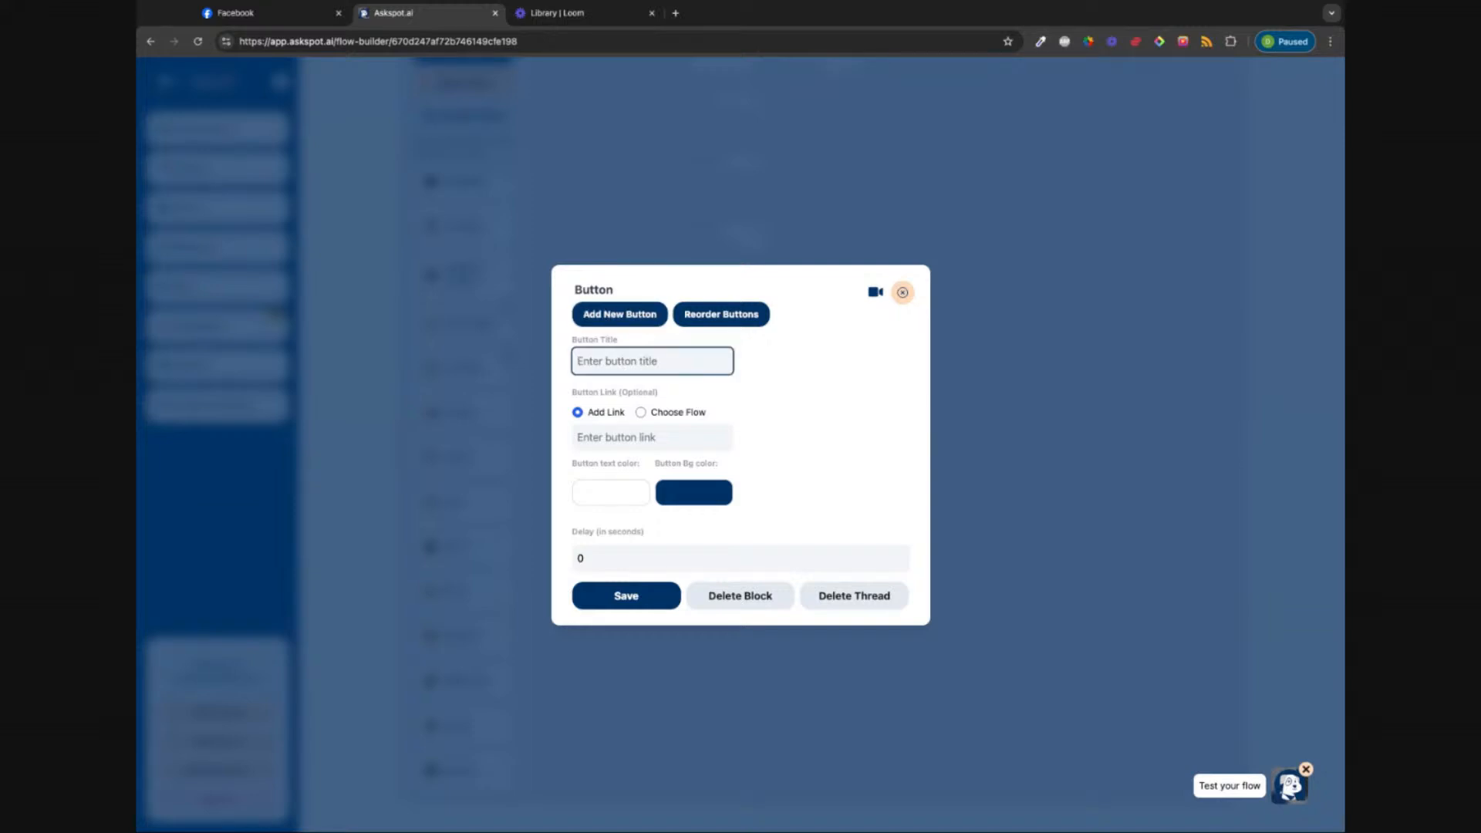
text(button 1)
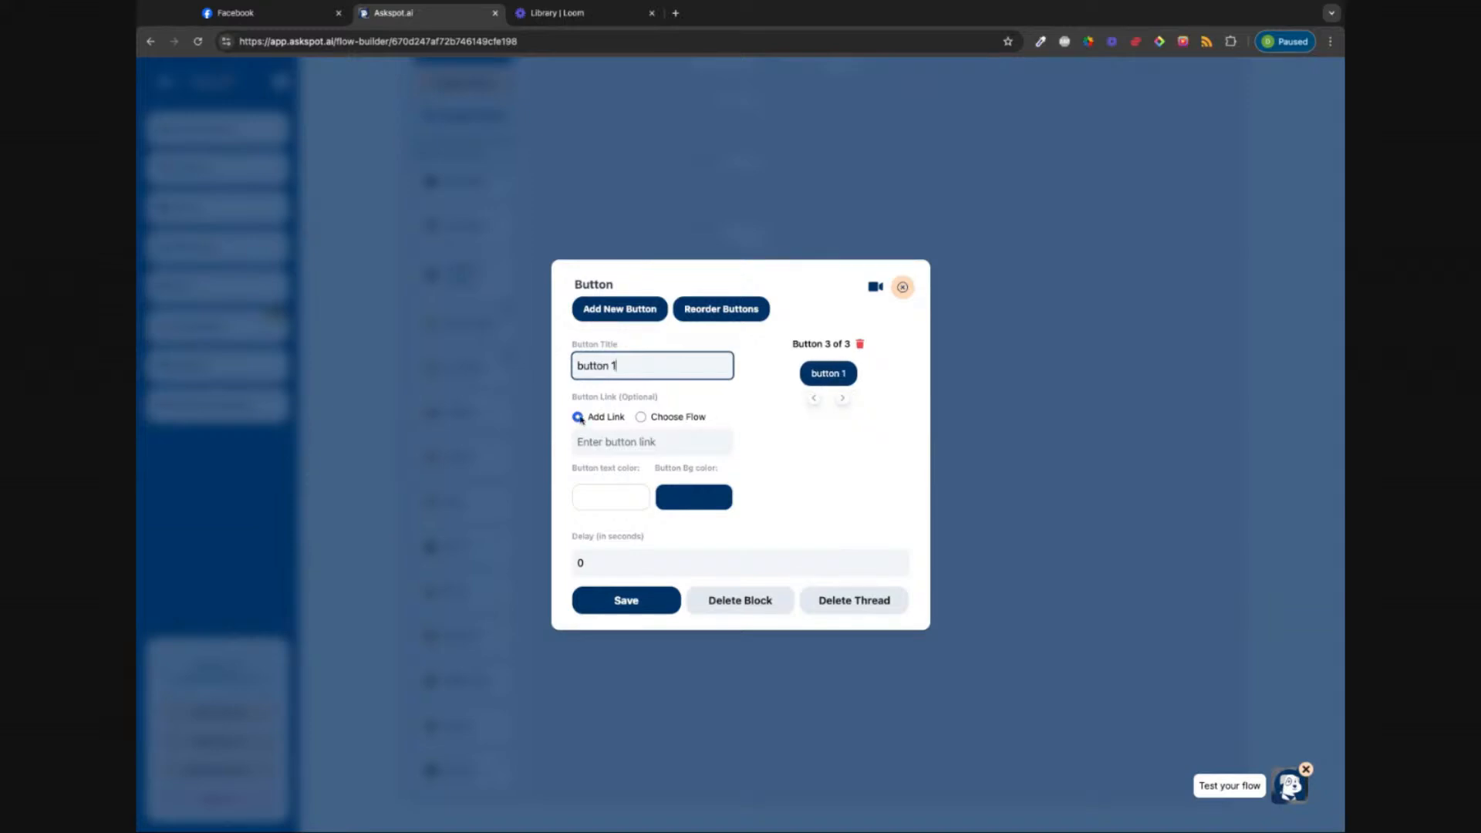
click(640, 418)
click(576, 421)
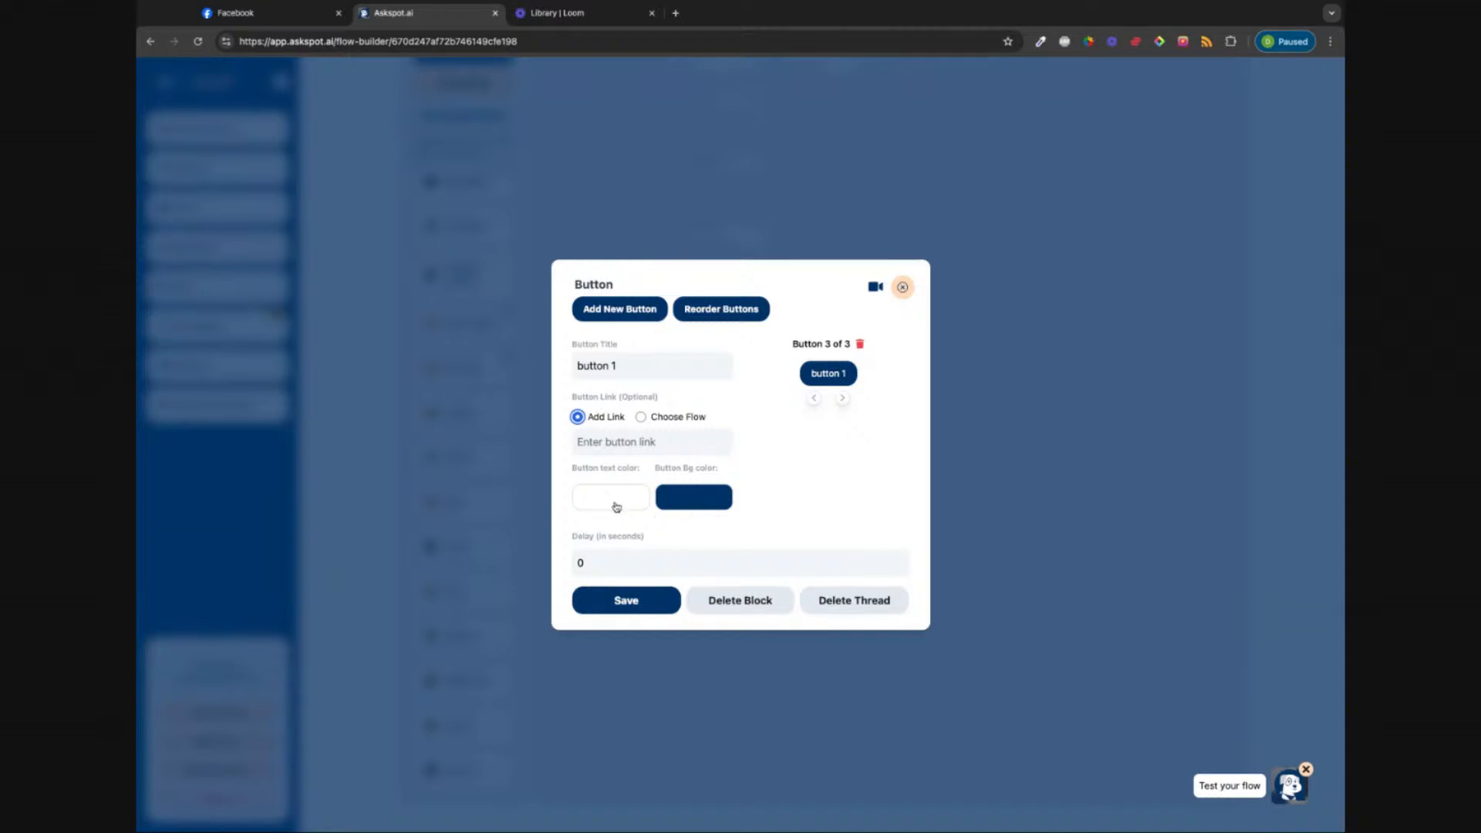
Step: Add buttons titled 'Button 2' and 'Button 3', then save the Button block
click(843, 398)
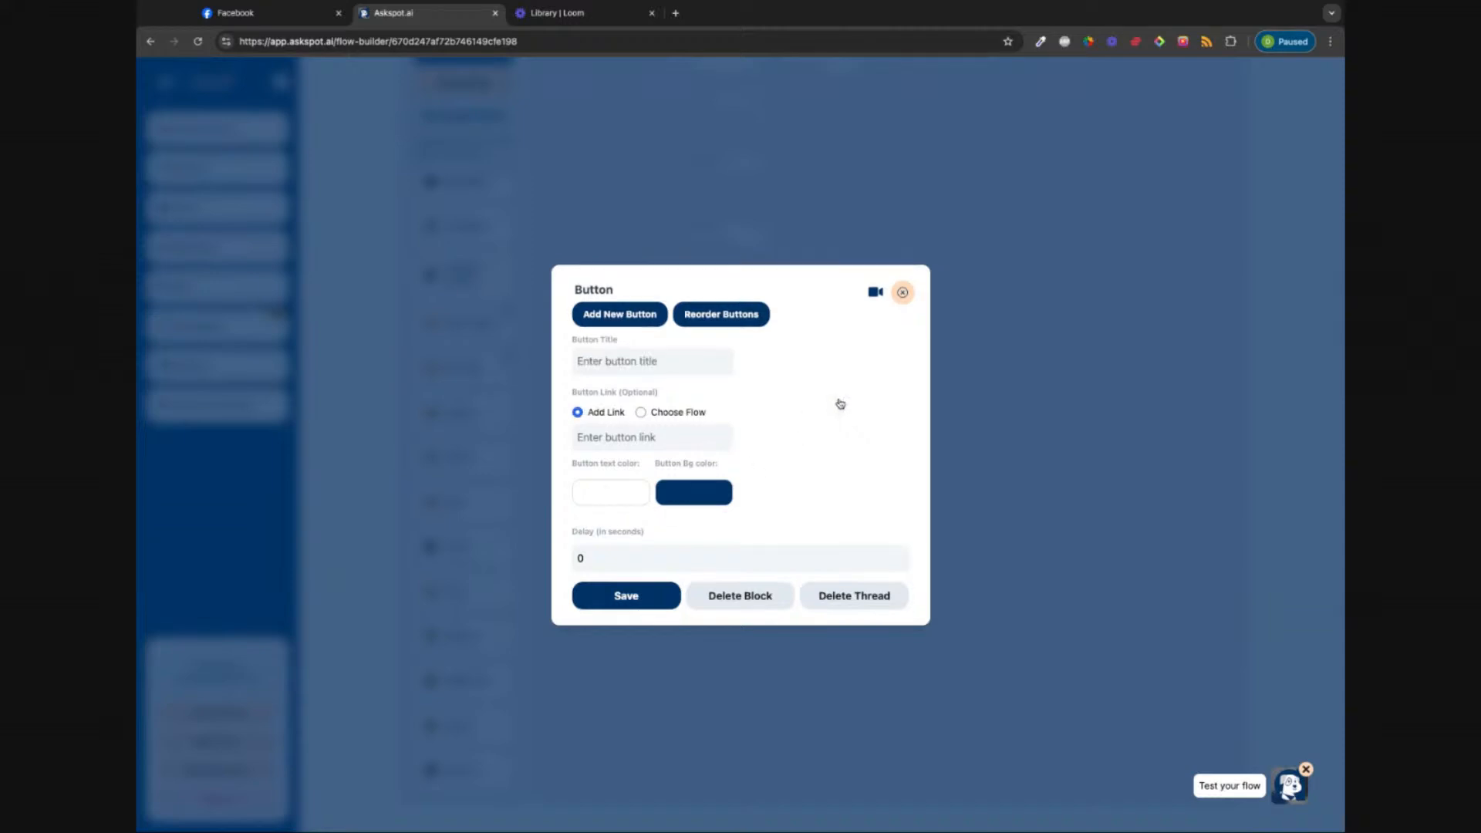
click(636, 358)
text(Butrt)
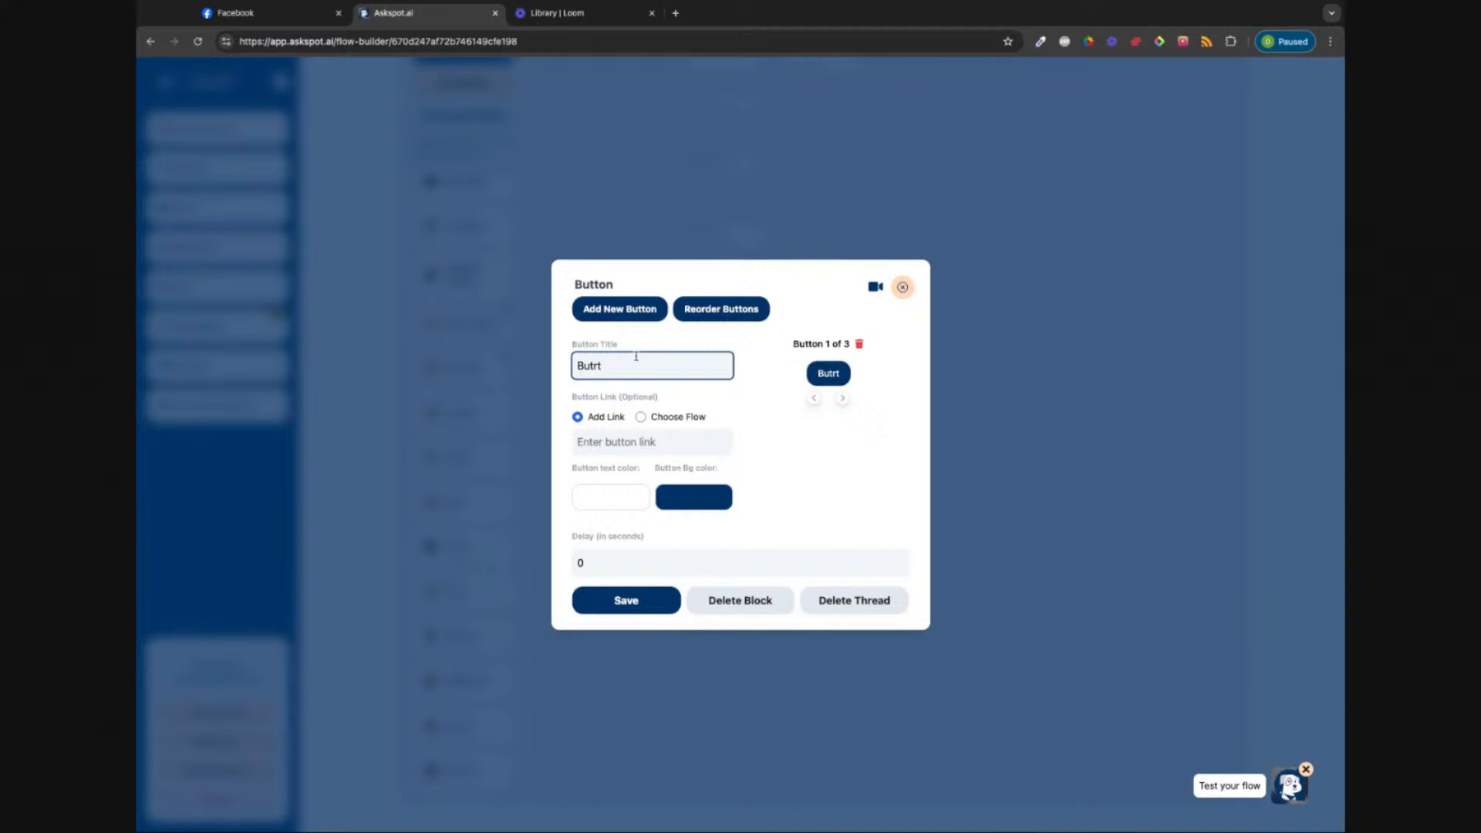
key(BackSpace)
key(BackSpace)
text(to)
key(BackSpace)
text(on 2)
click(842, 400)
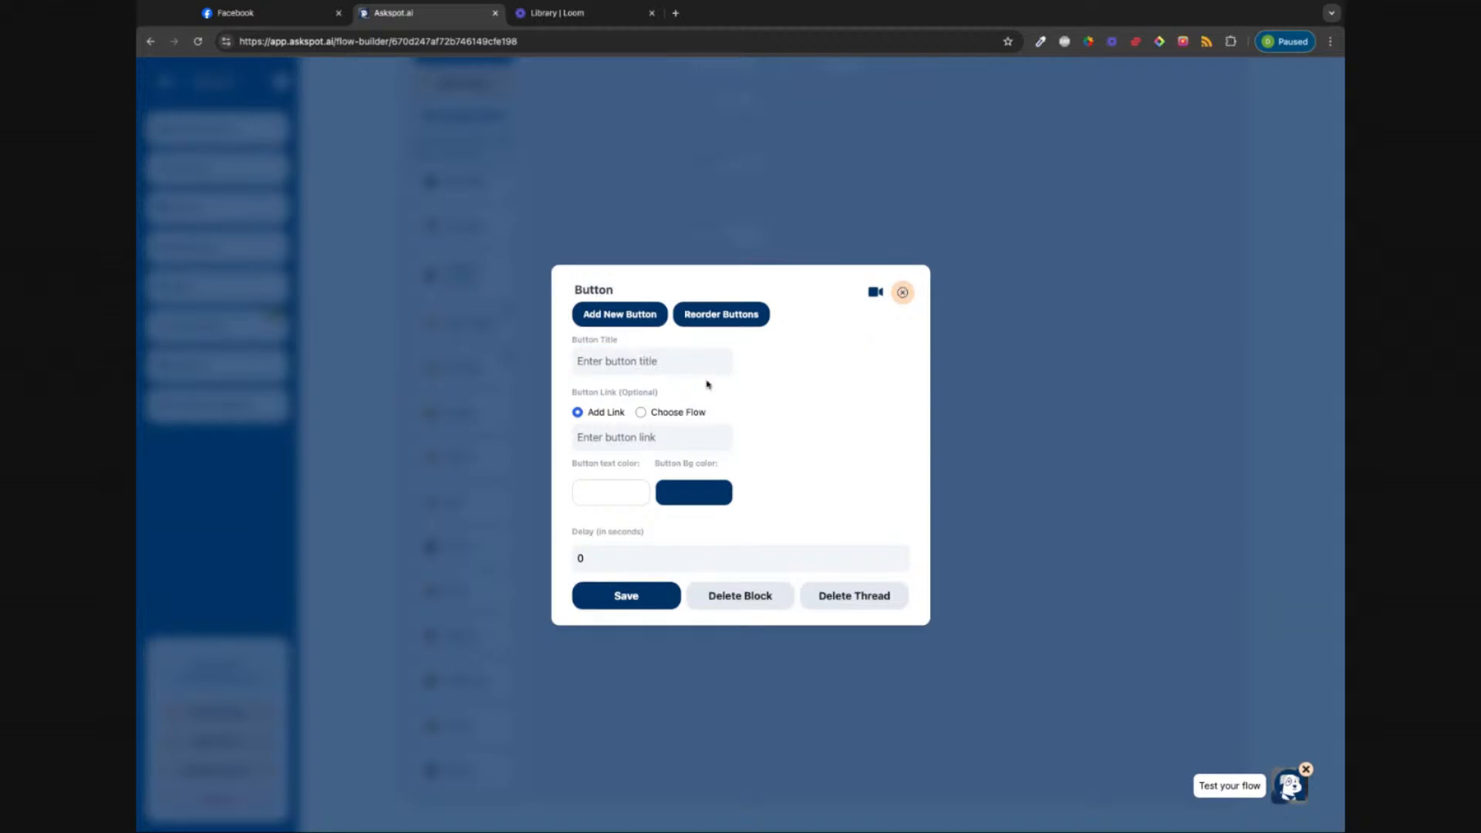
click(638, 364)
text(Butto)
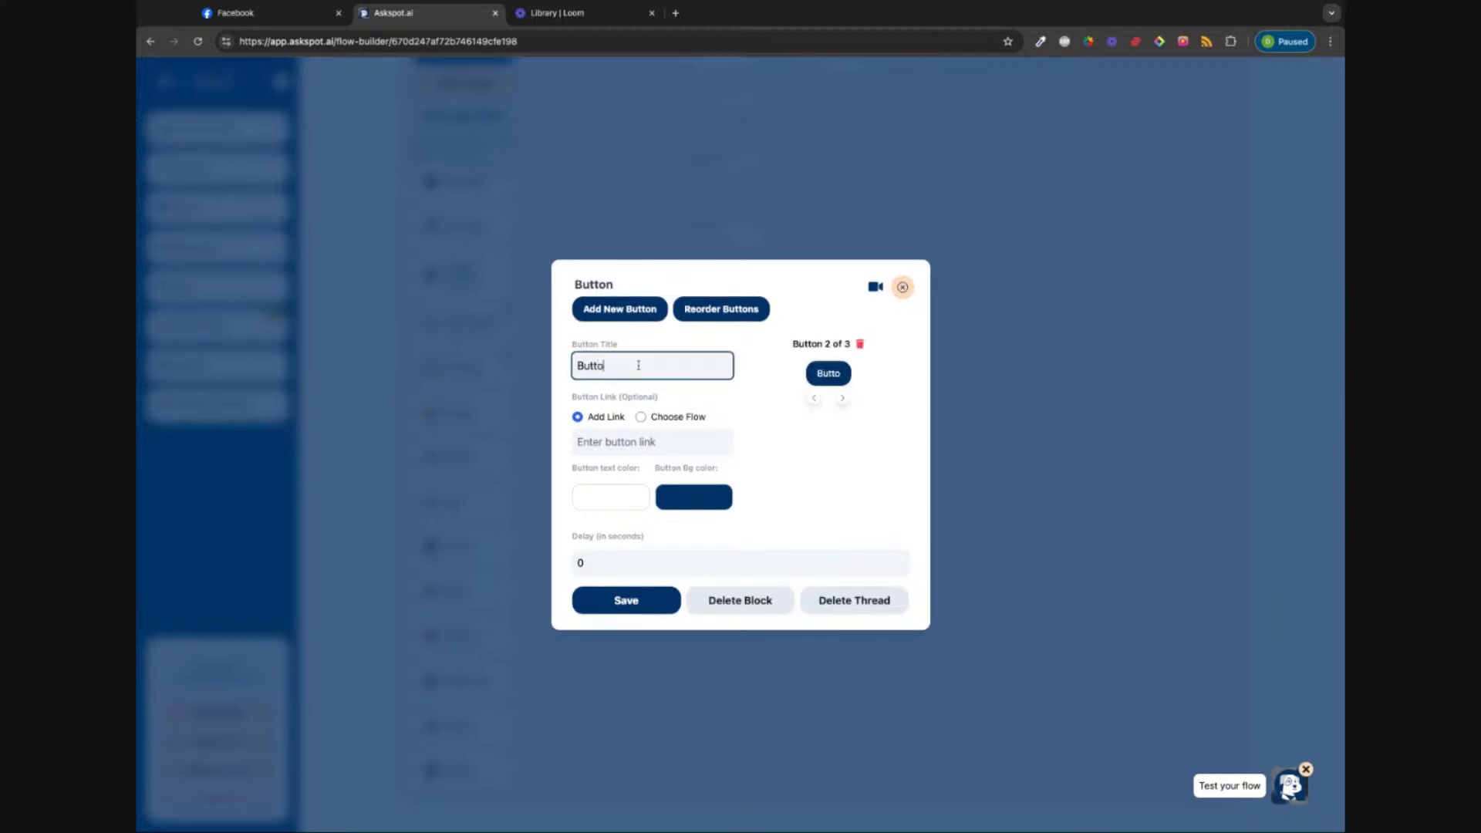
text(n 3)
click(625, 605)
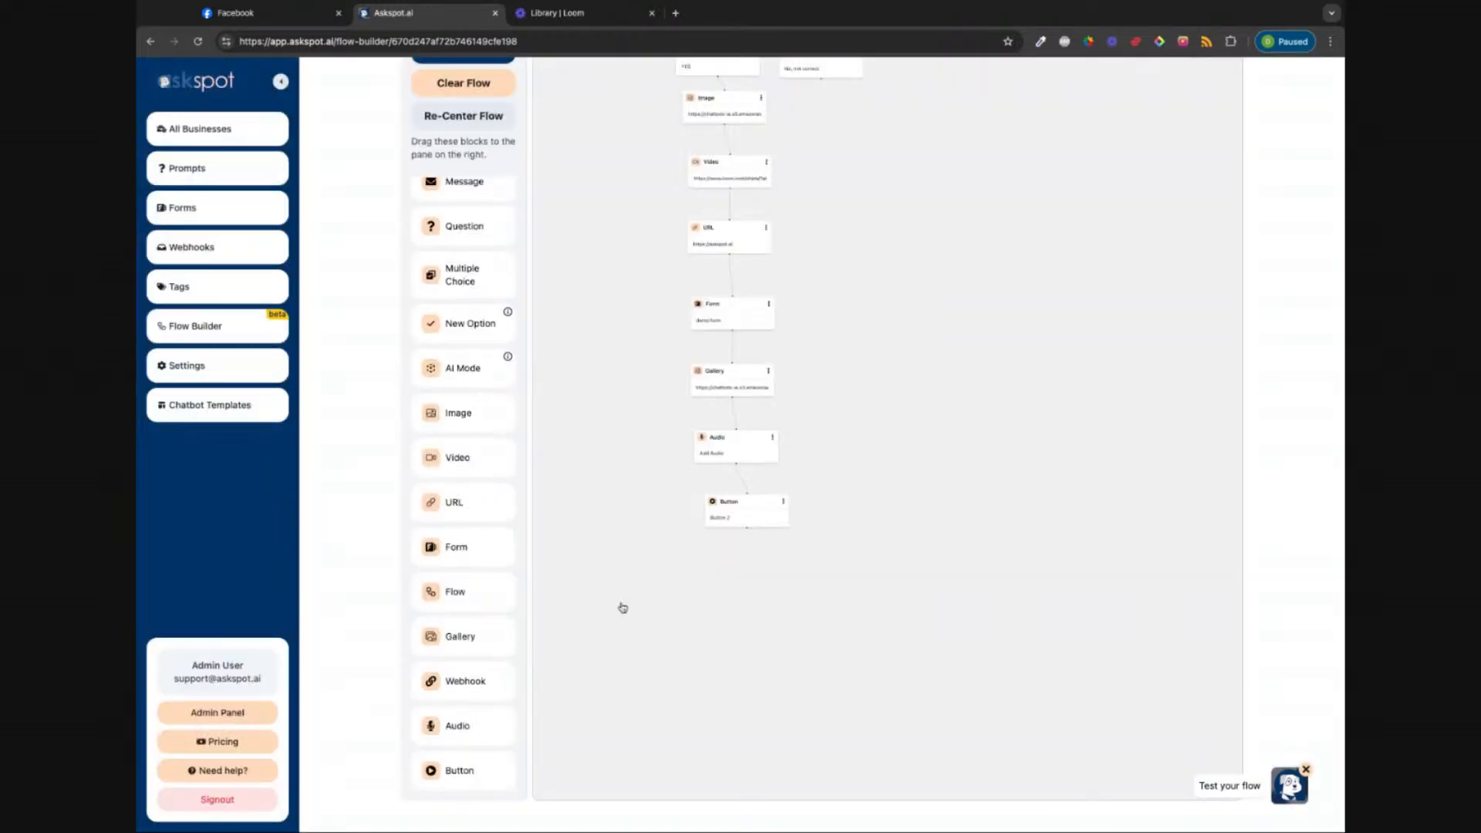
Step: Nudge the Button block so it sits directly beneath the Audio block
drag(742, 516, 733, 521)
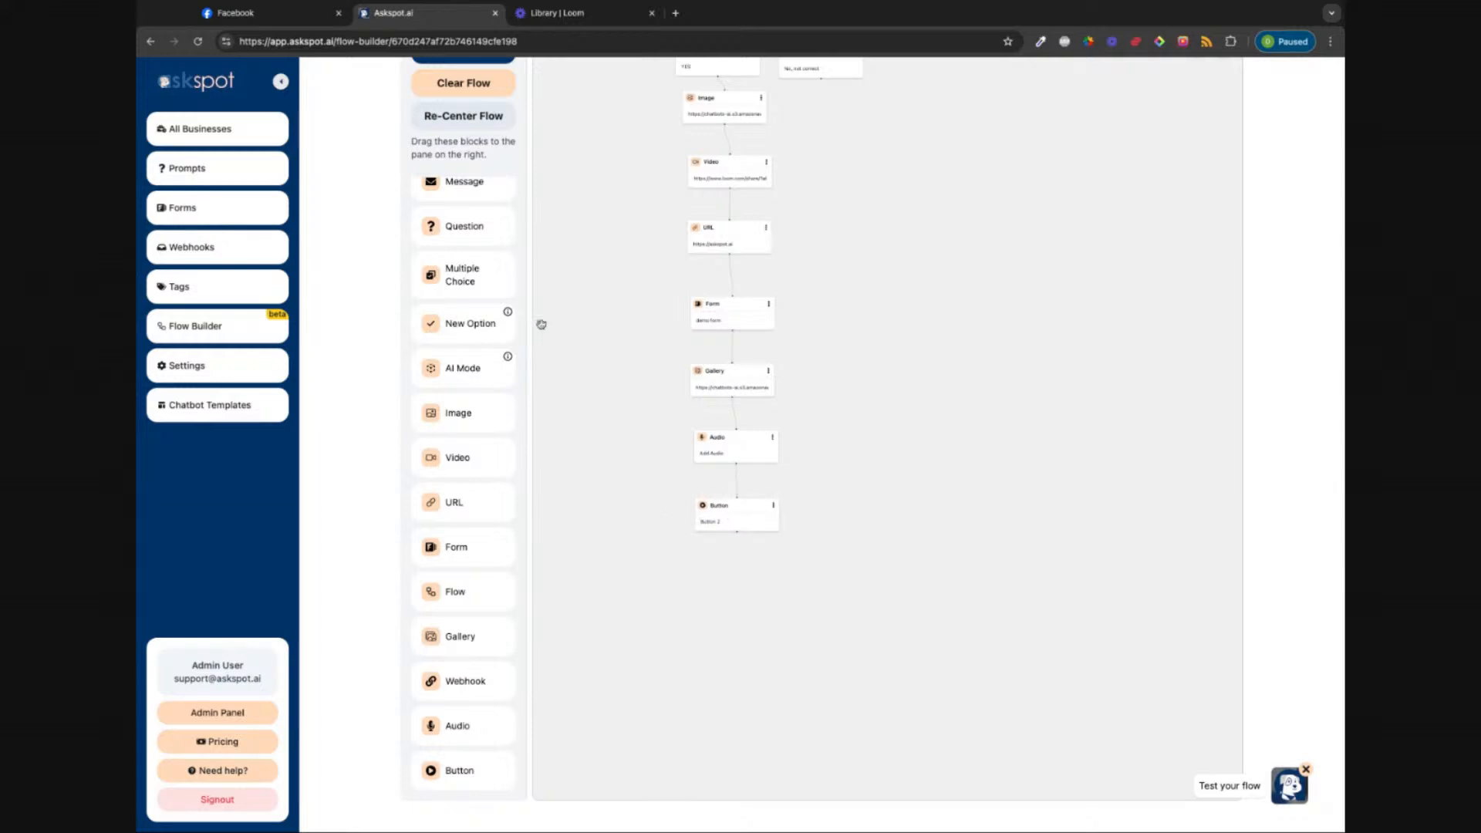
scroll(512, 306, up, 1)
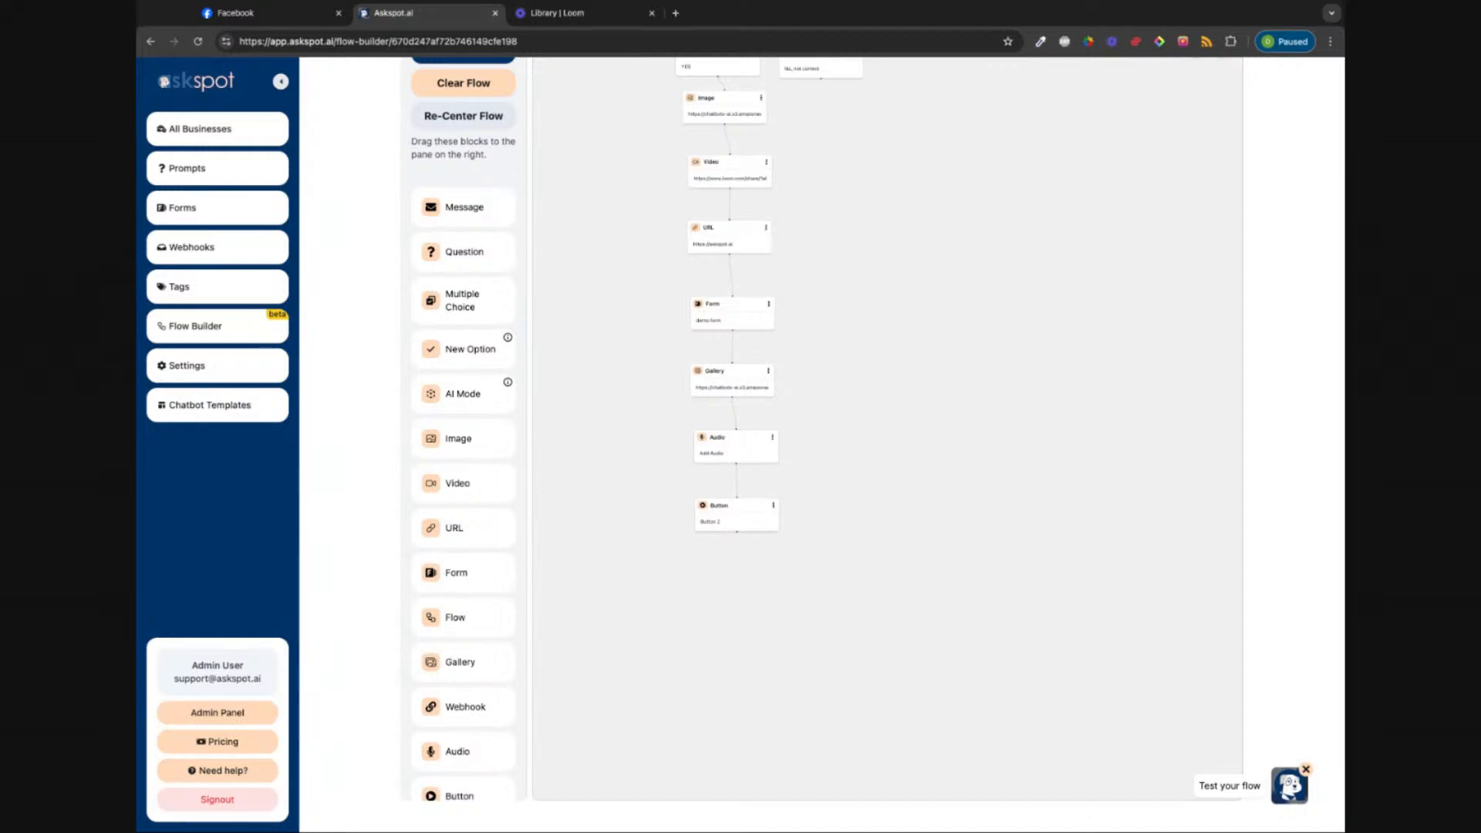
scroll(480, 753, down, 1)
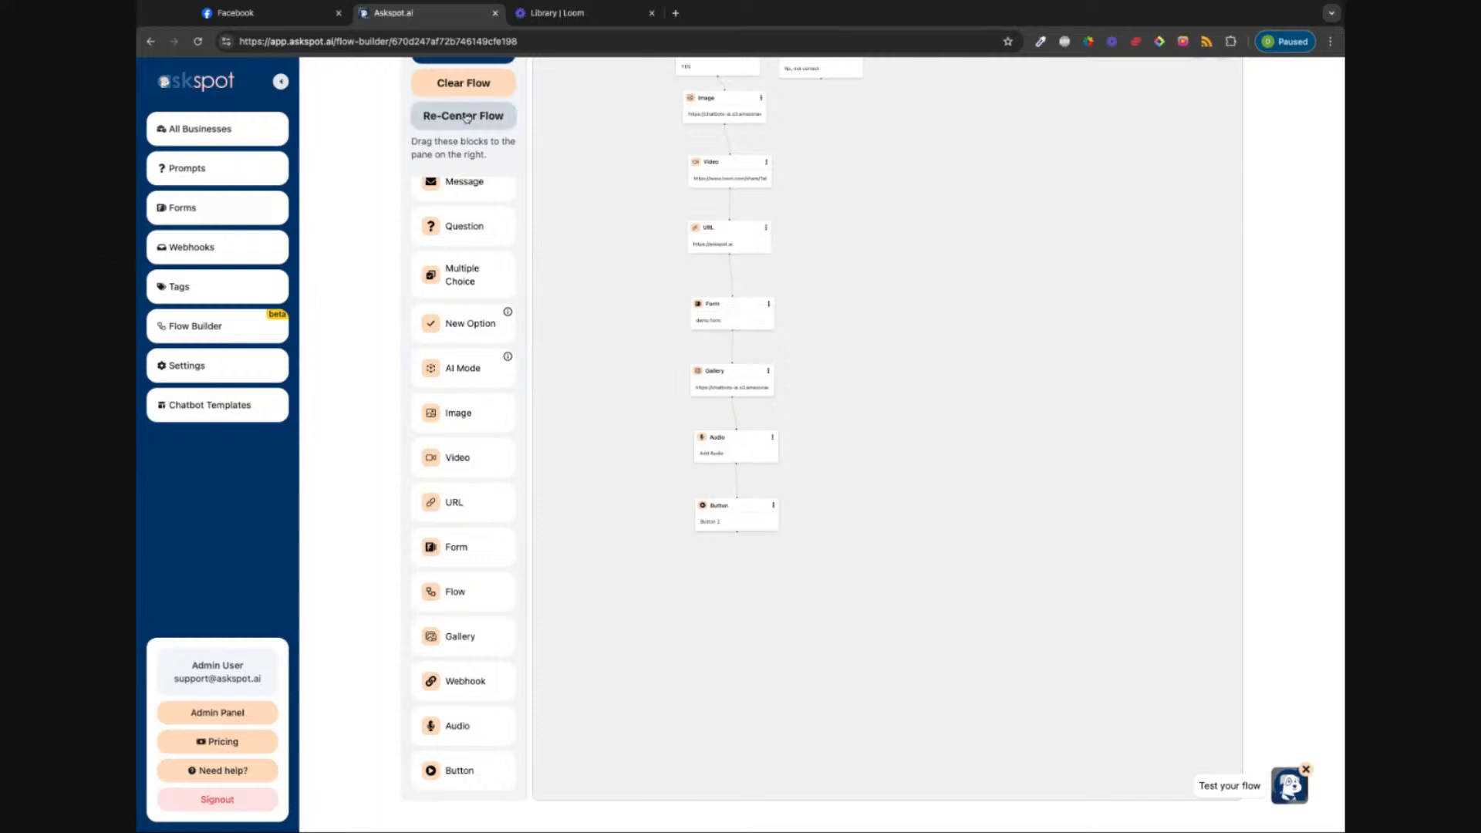
Step: Clear the entire flow and confirm deleting all blocks
click(474, 91)
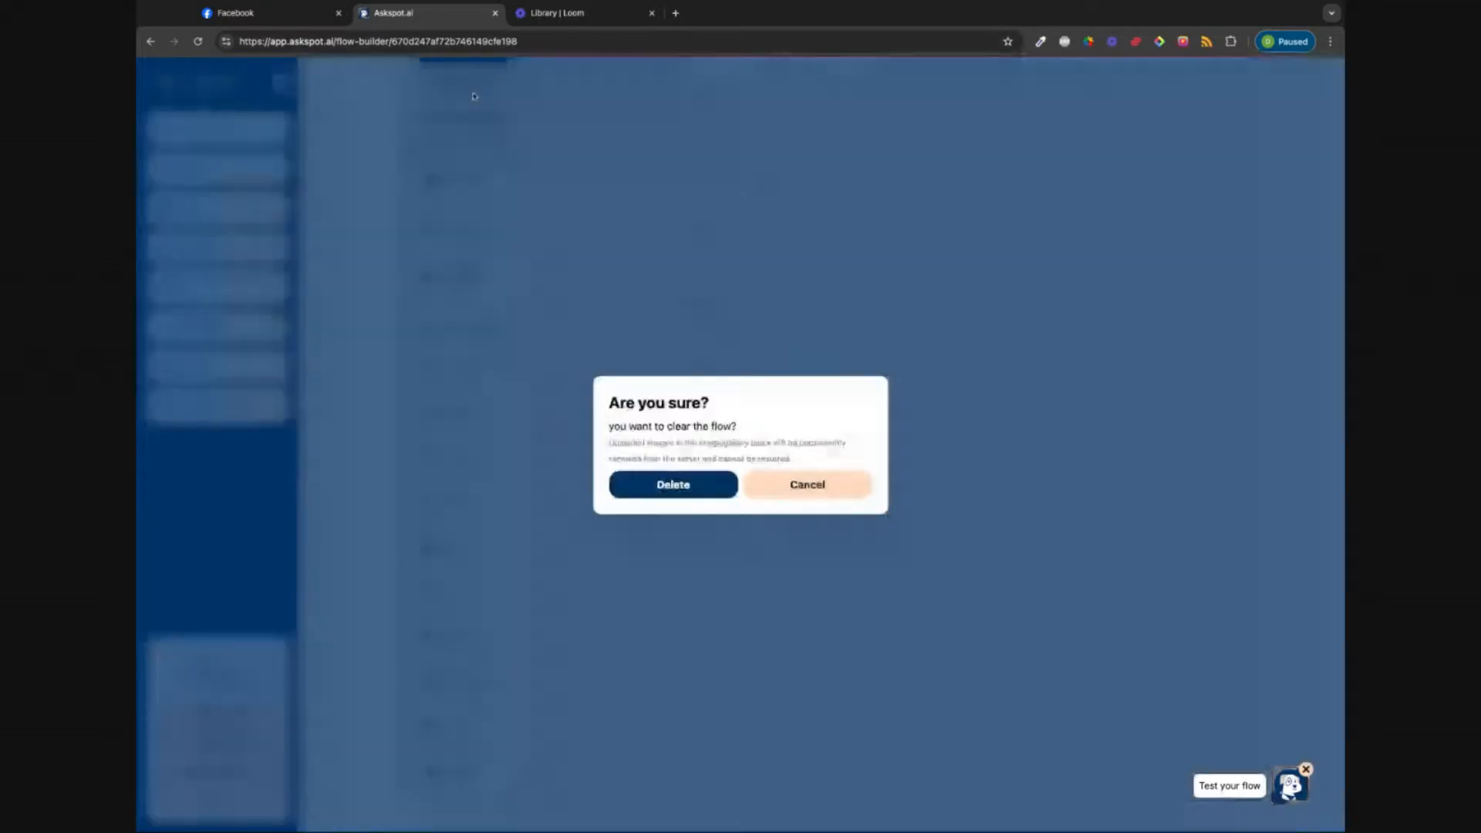
click(673, 487)
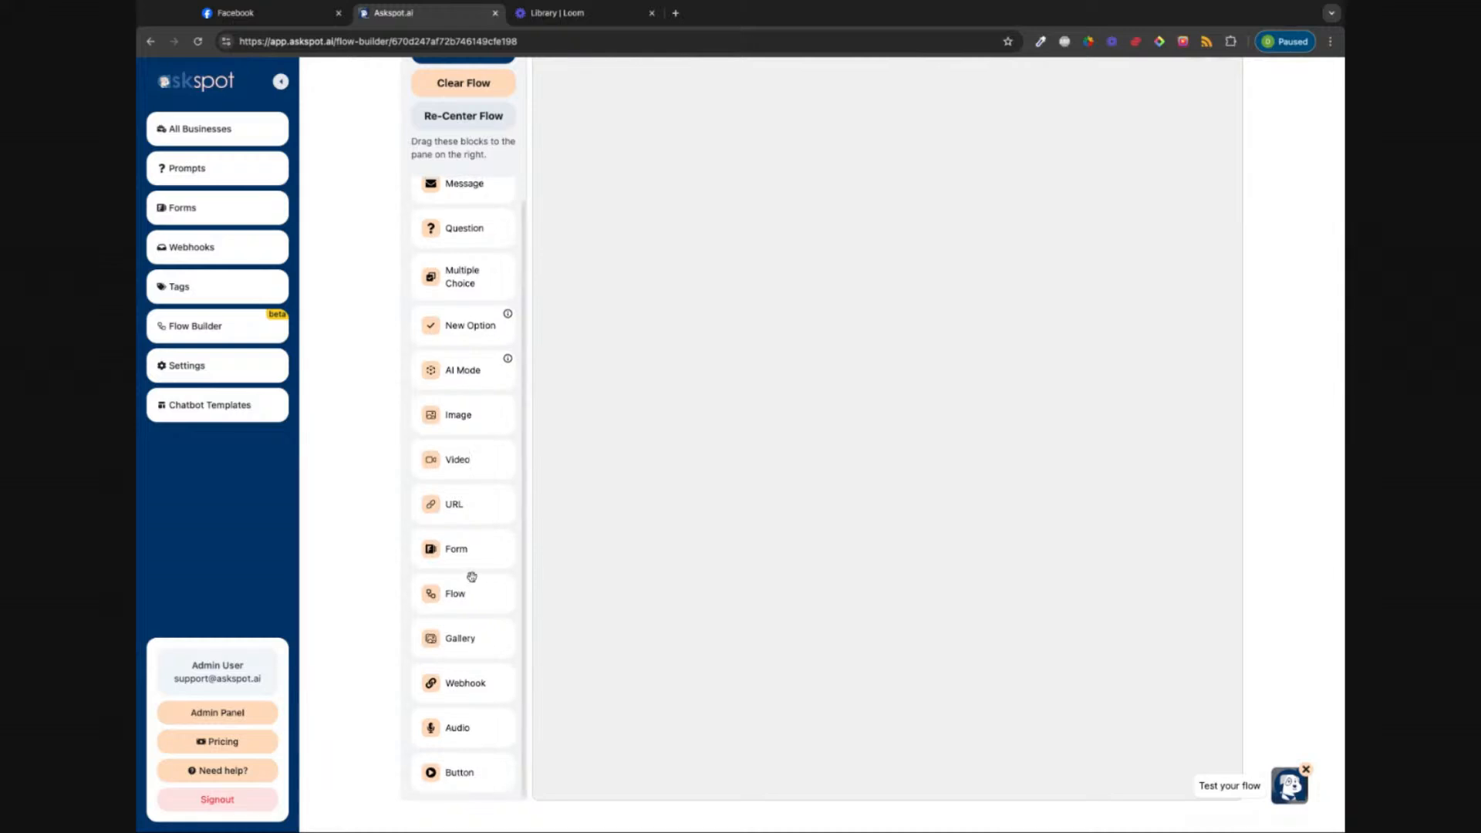
scroll(472, 577, up, 2)
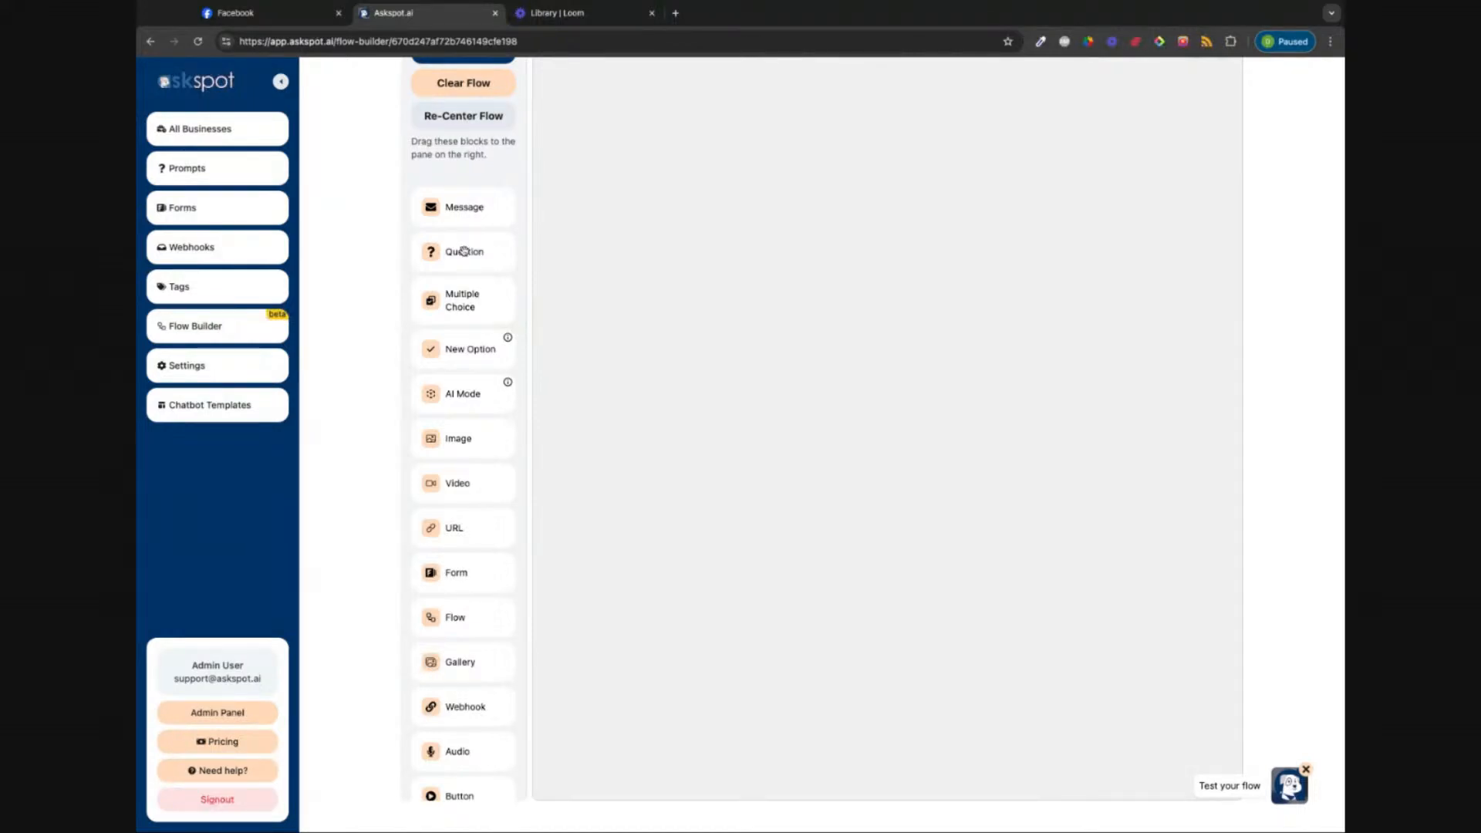
Step: Add a Question block asking 'Hey Welcome! Before we get started may I please grab your first name?'
drag(463, 251, 853, 120)
click(892, 143)
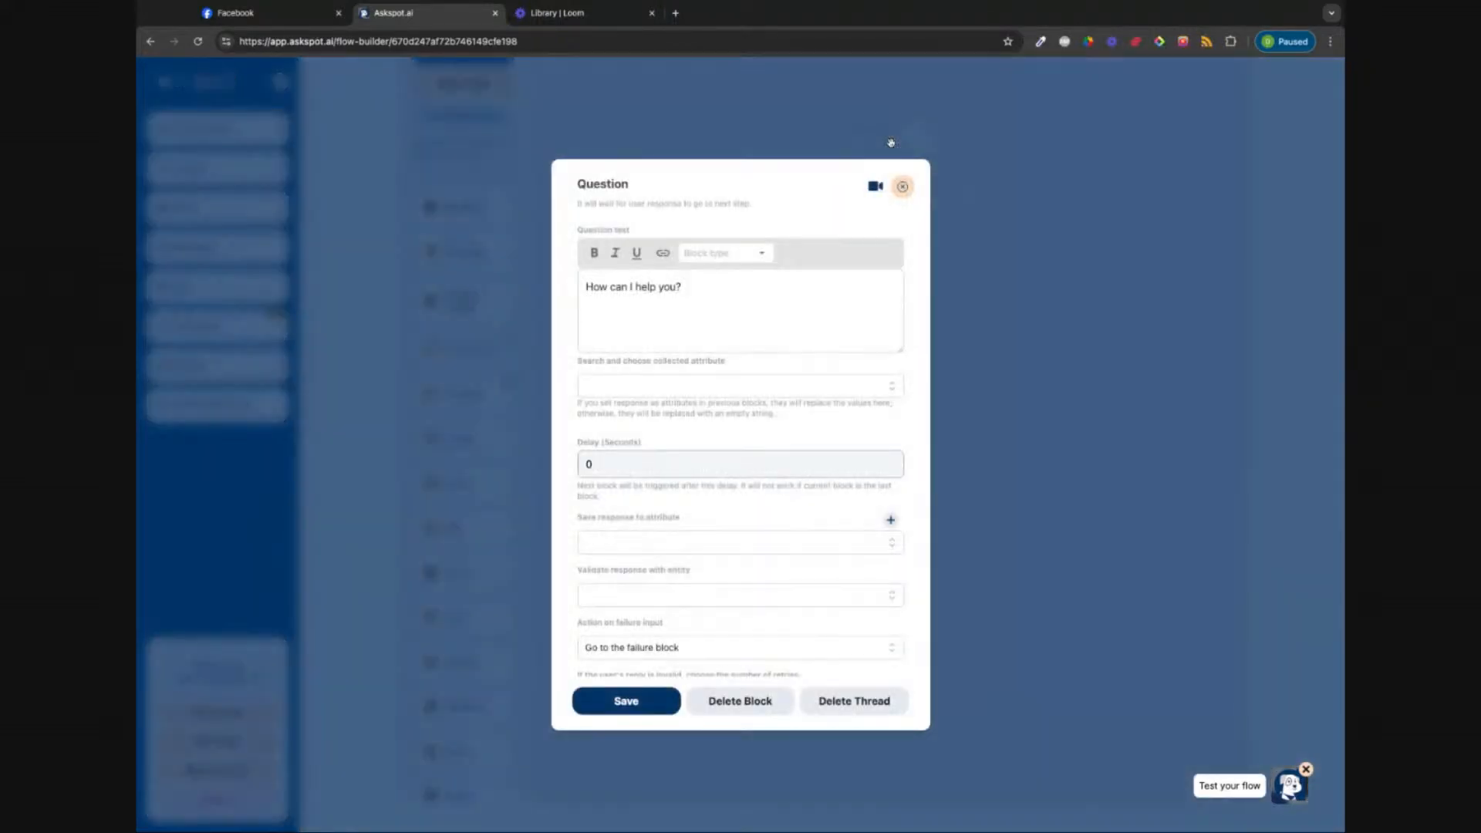
triple_click(687, 288)
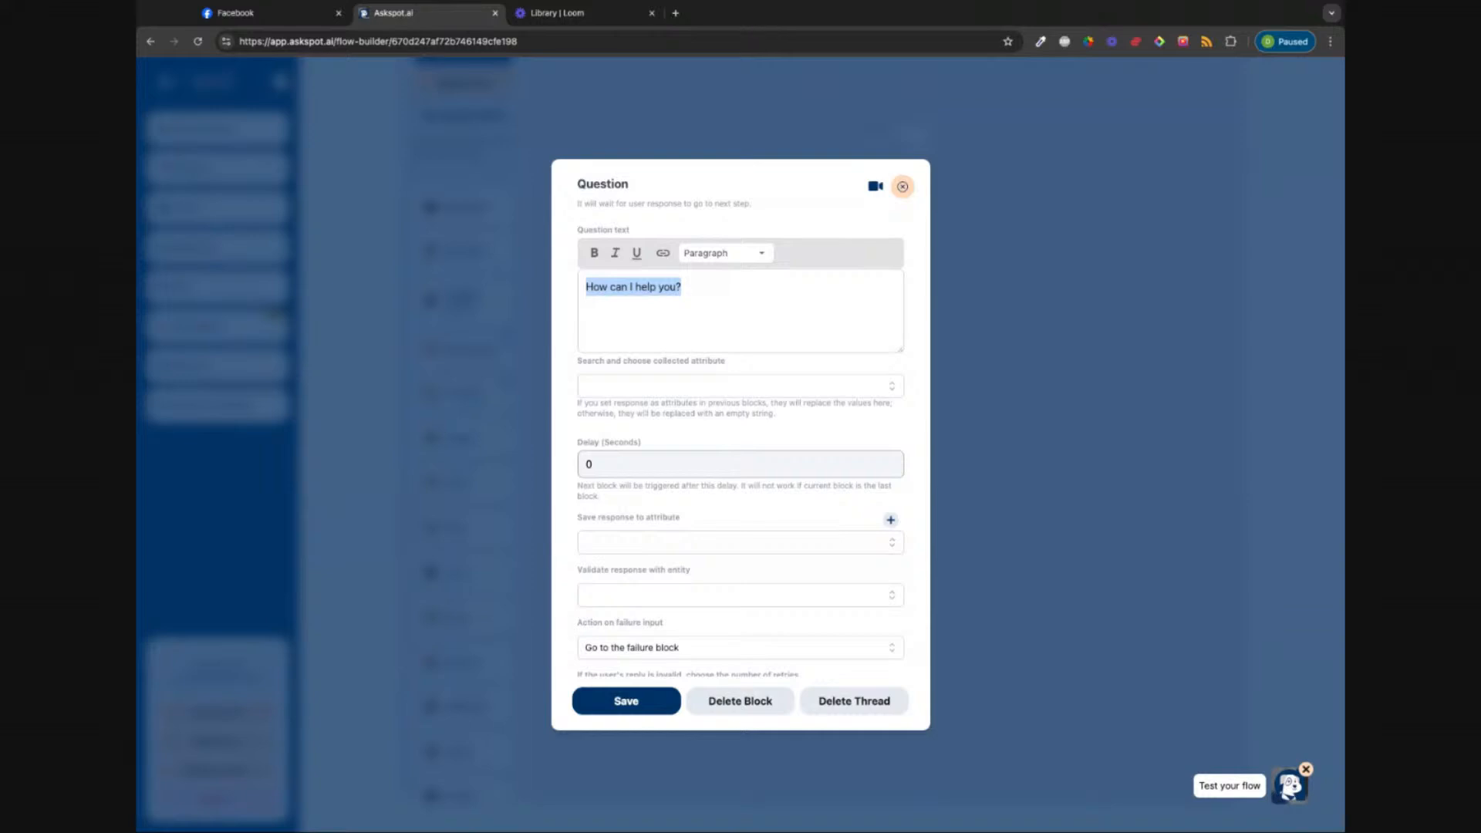
key(BackSpace)
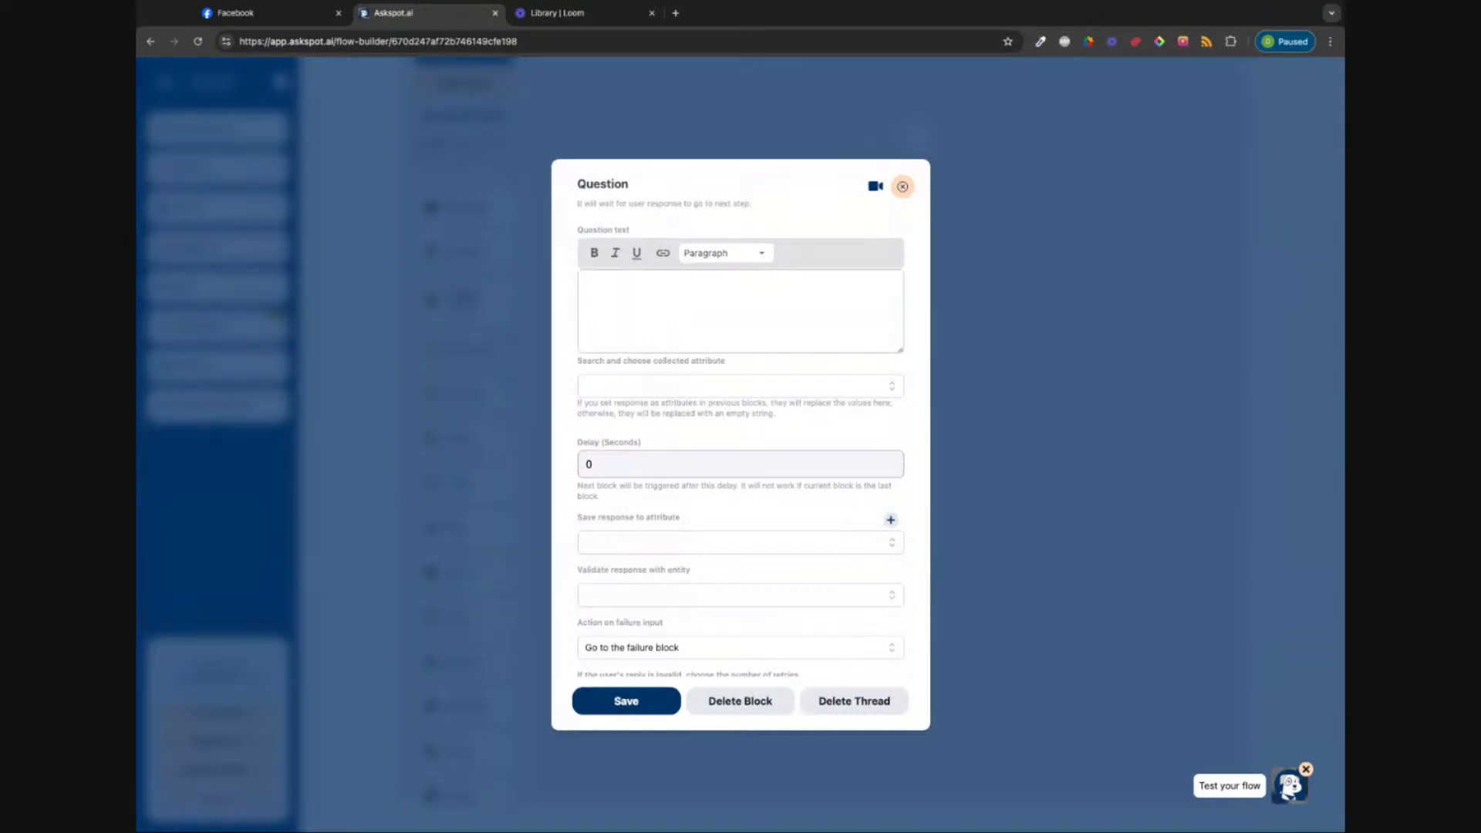
text(H)
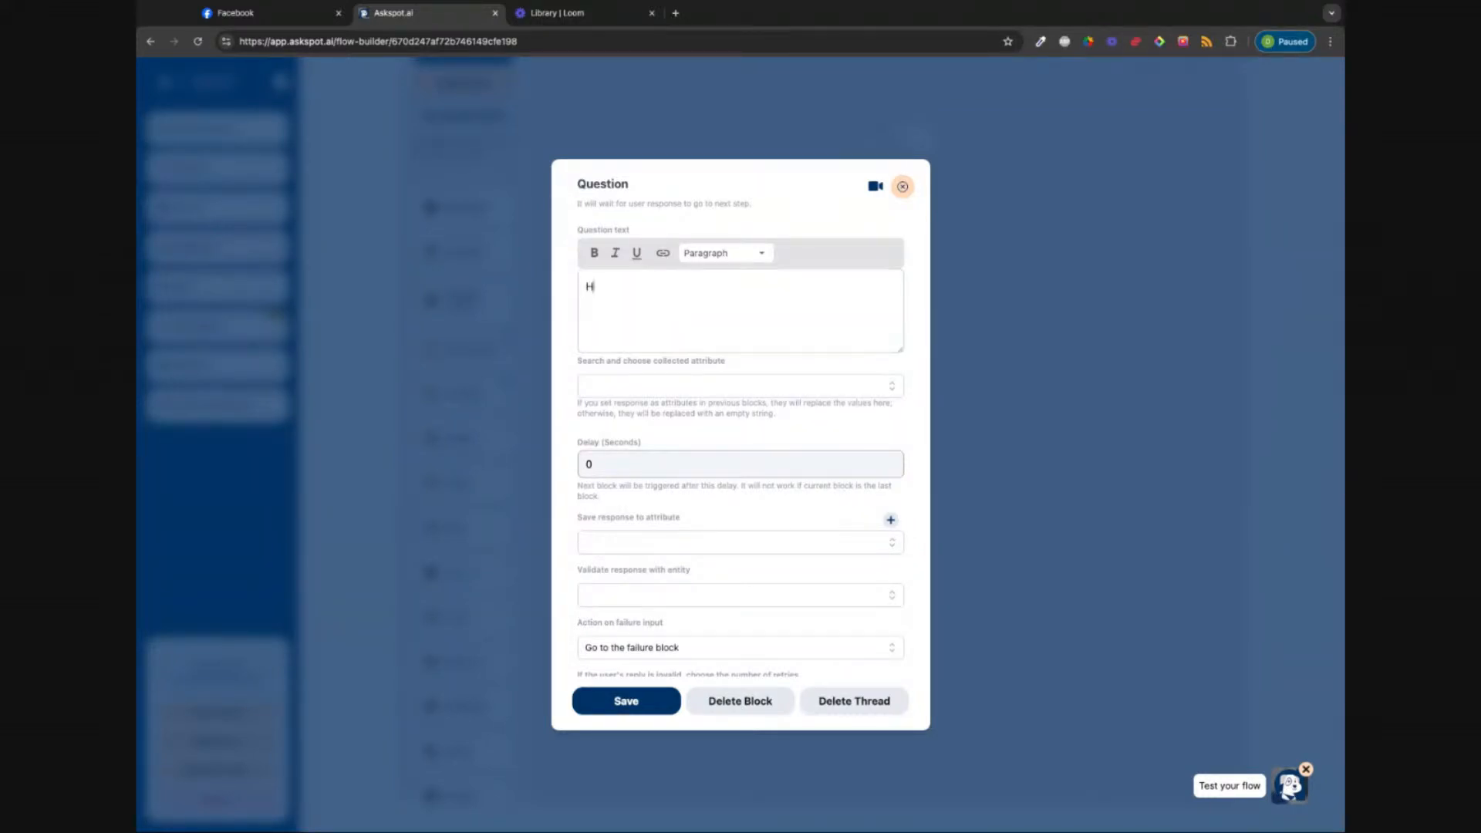
text(ey Wecome!Boe)
key(BackSpace)
key(BackSpace)
text(efore we get )
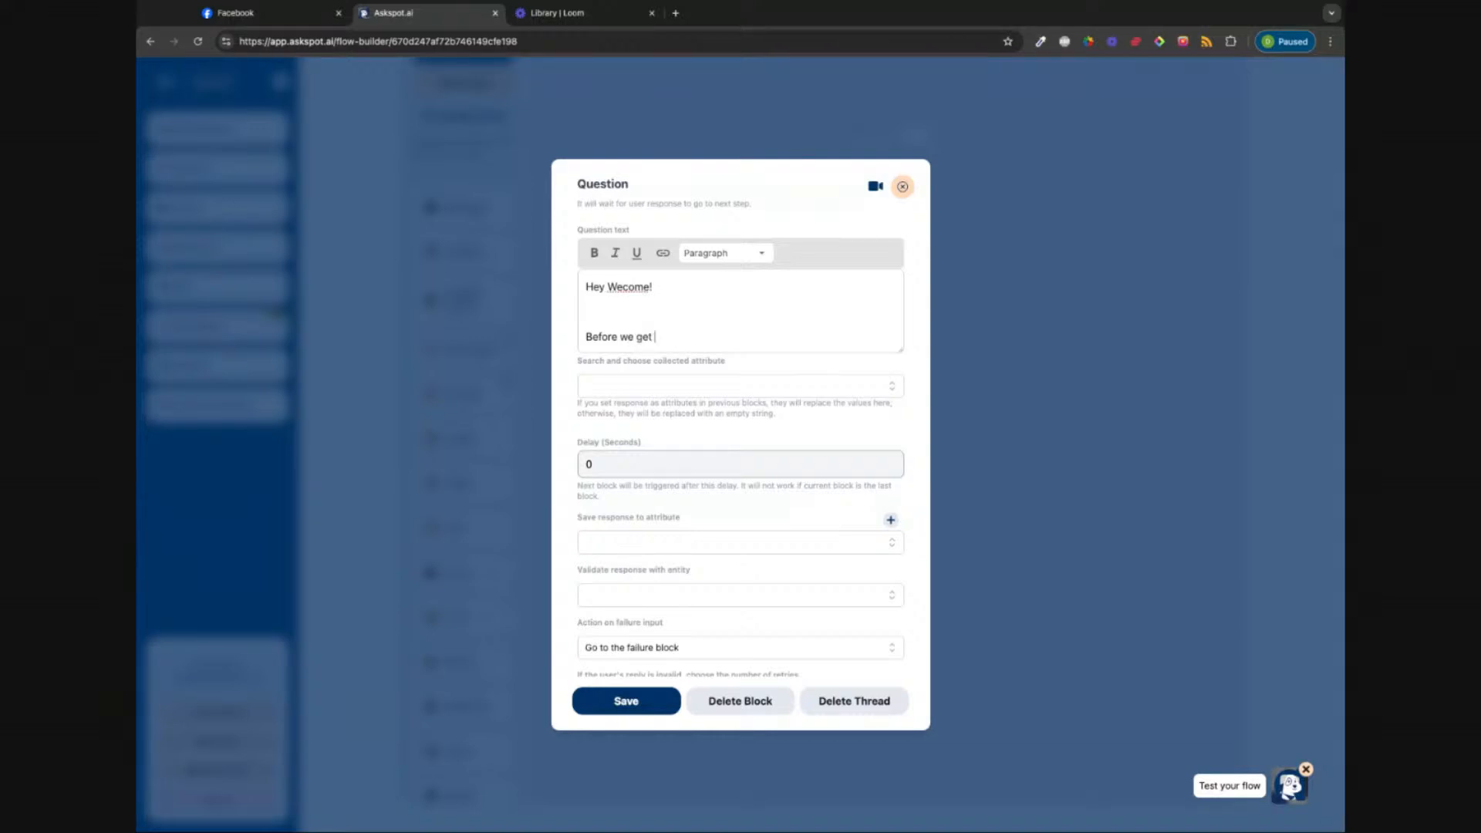
text(started may I please grab you)
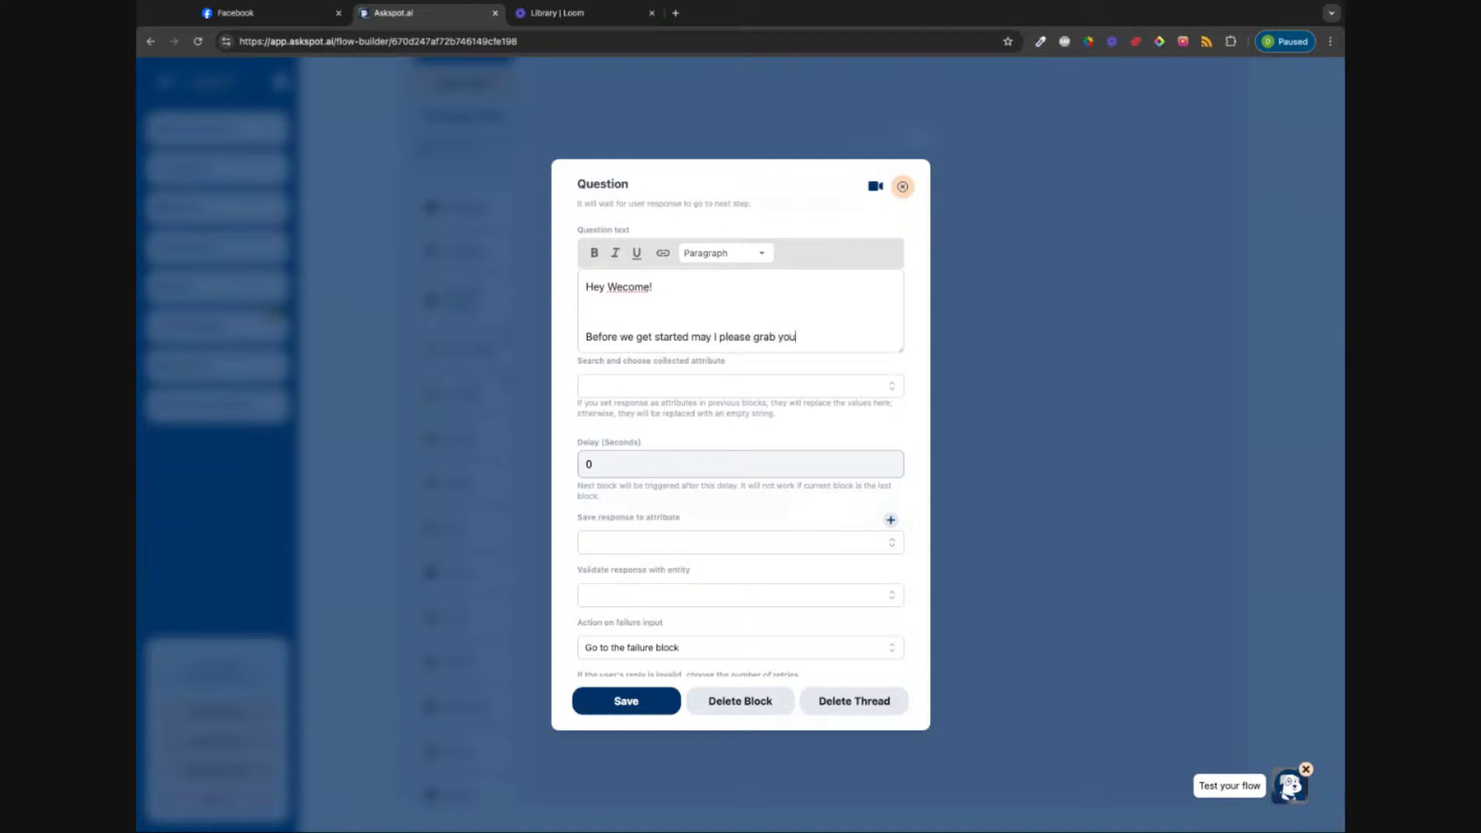
text(r first name?)
Step: Correct 'Wecome' to 'Welcome' and set the question delay to 5 seconds
double_click(627, 285)
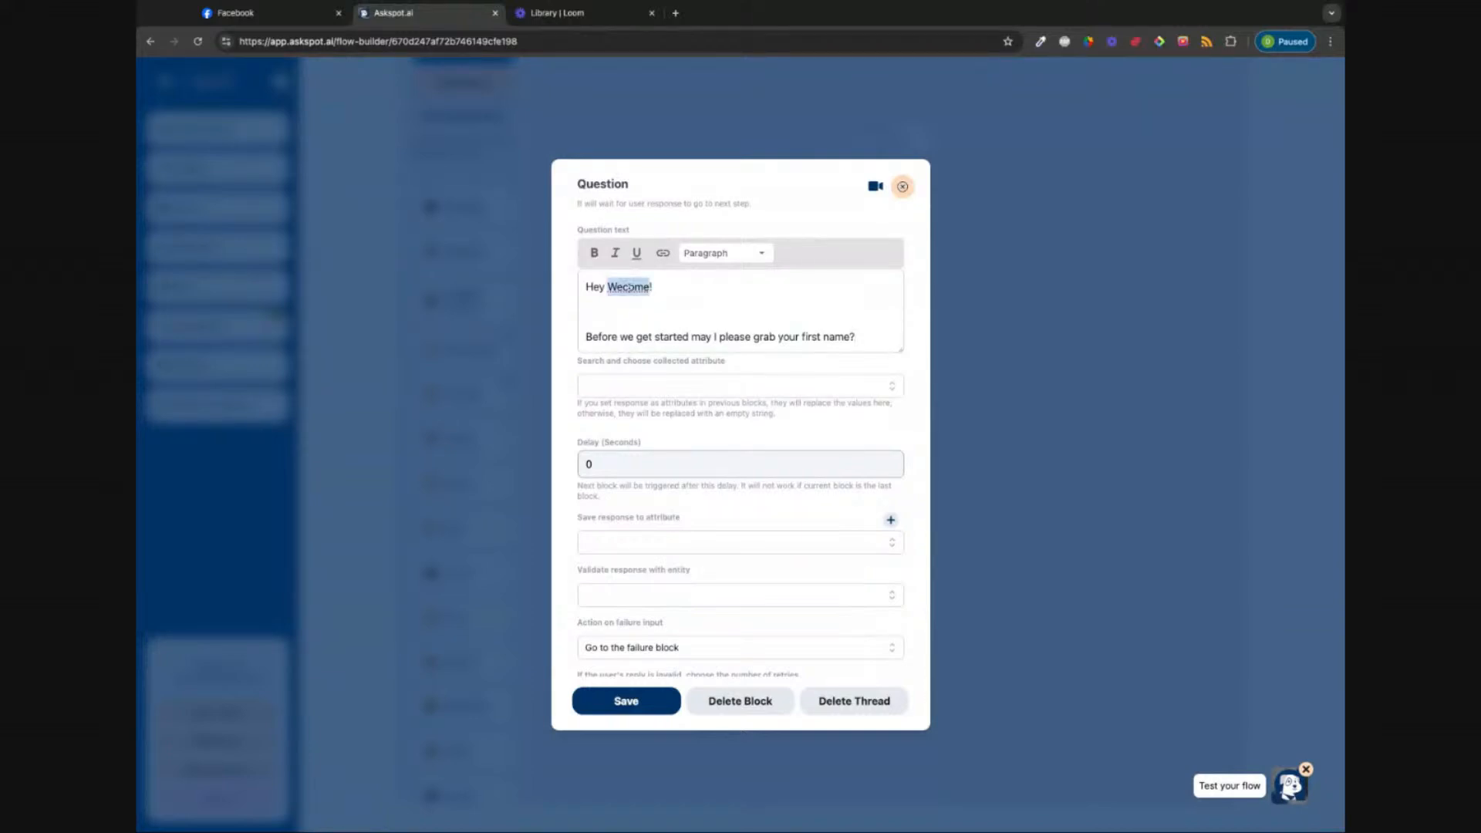
text(Welcome)
double_click(628, 468)
text(5)
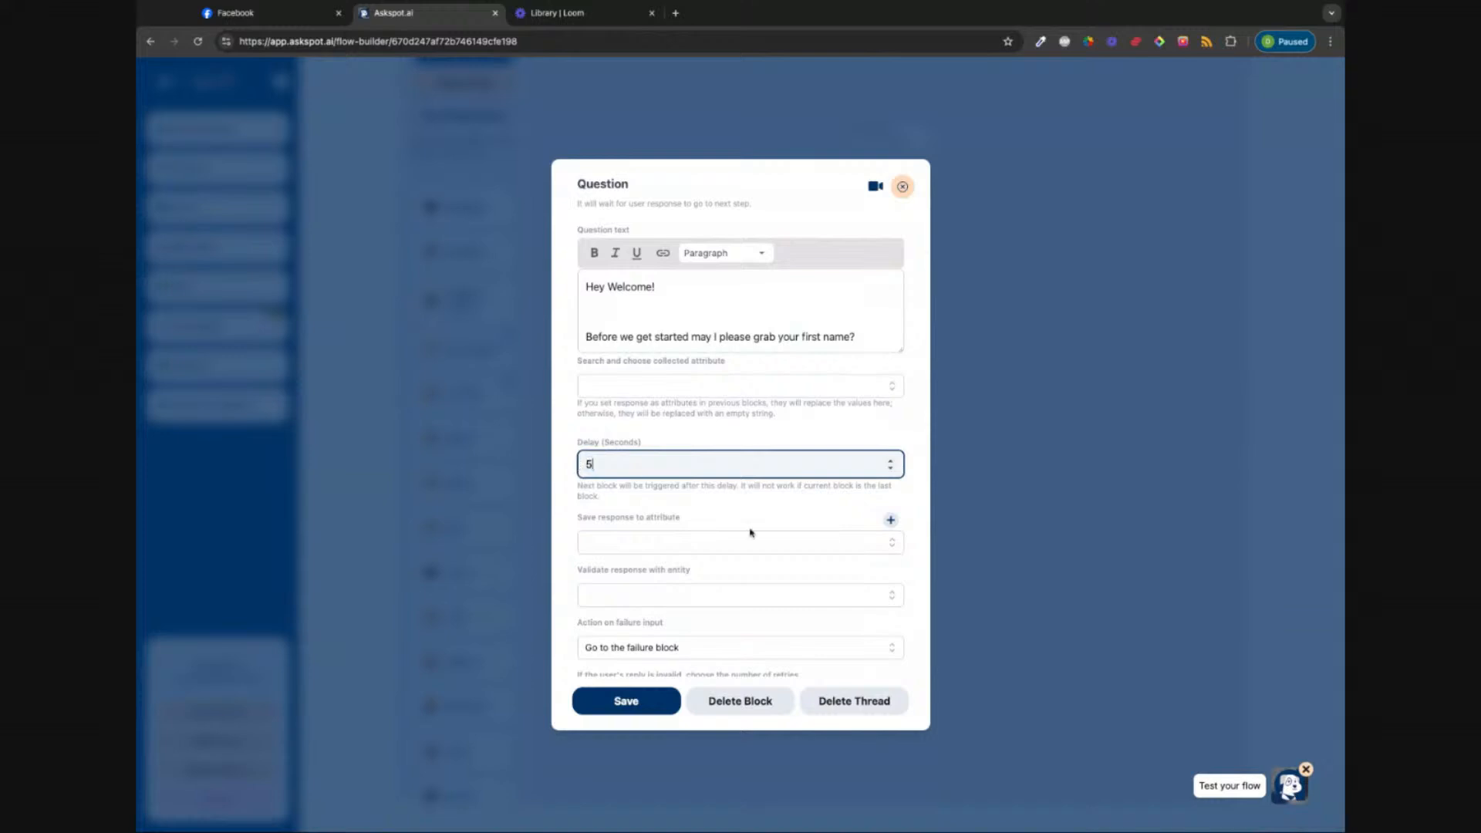
Step: Begin creating a custom 'First Name' attribute for the answer and review validation options
click(890, 546)
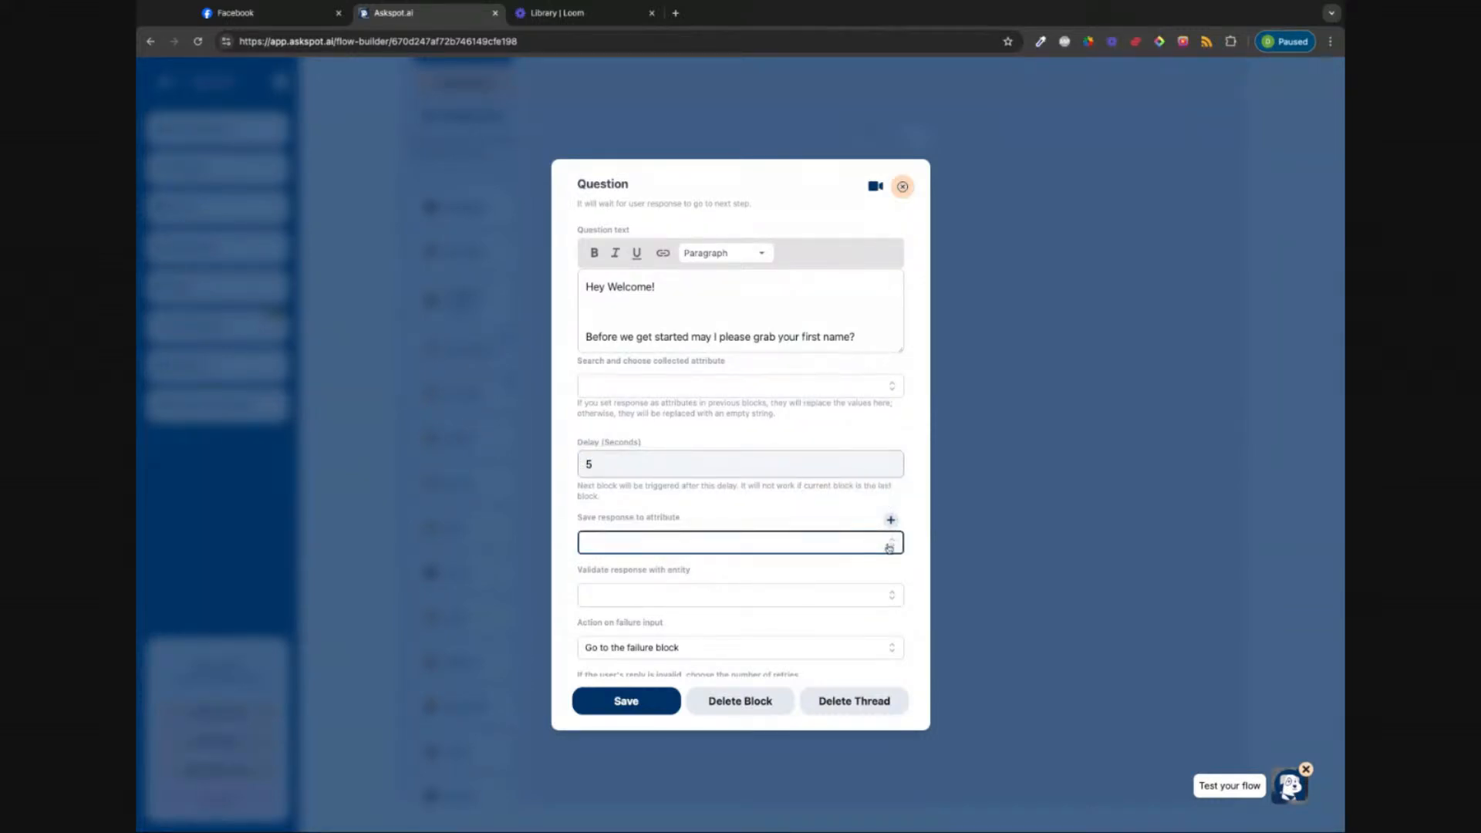
click(889, 545)
scroll(717, 615, down, 5)
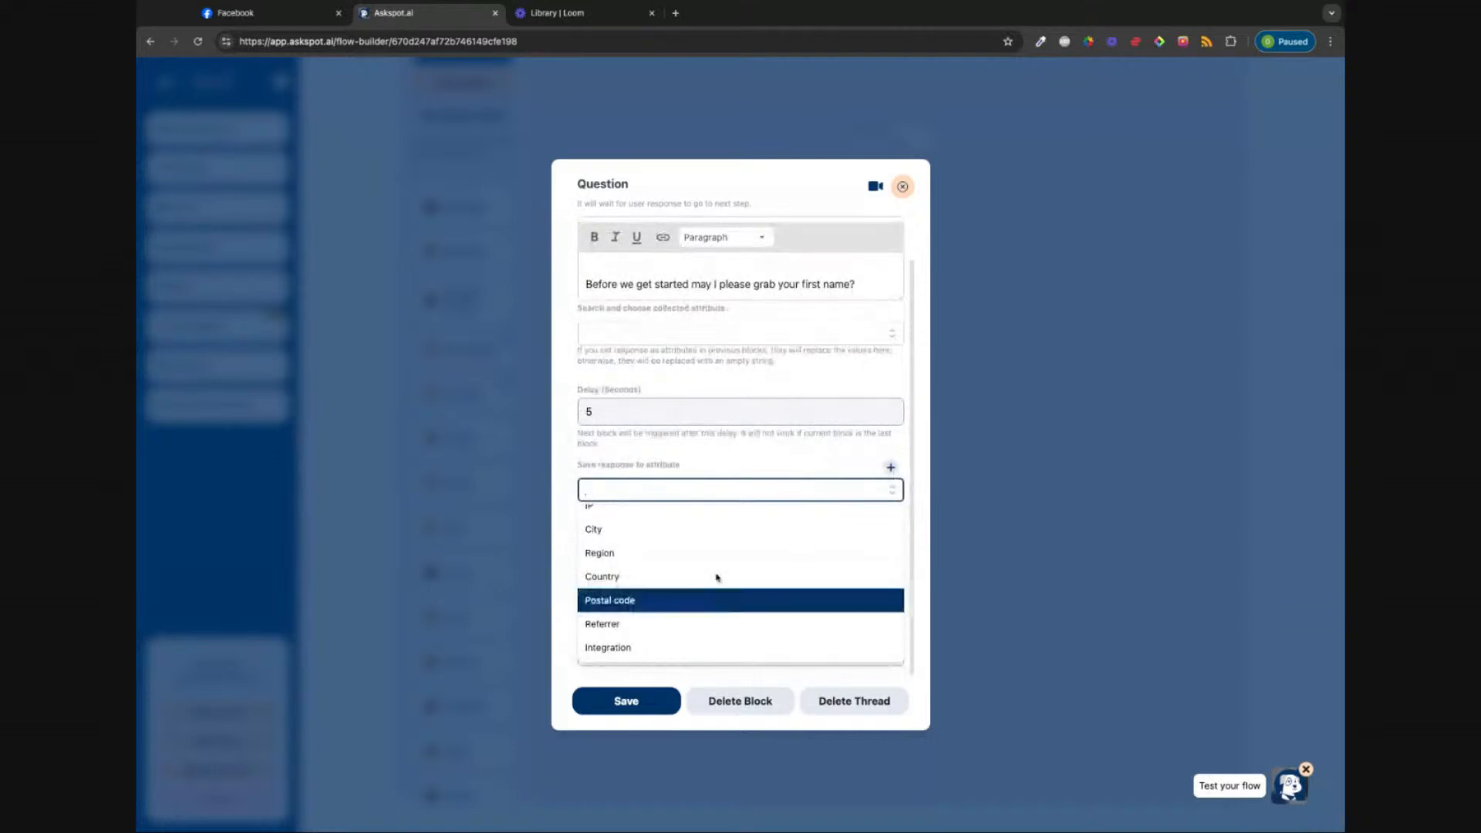
click(891, 468)
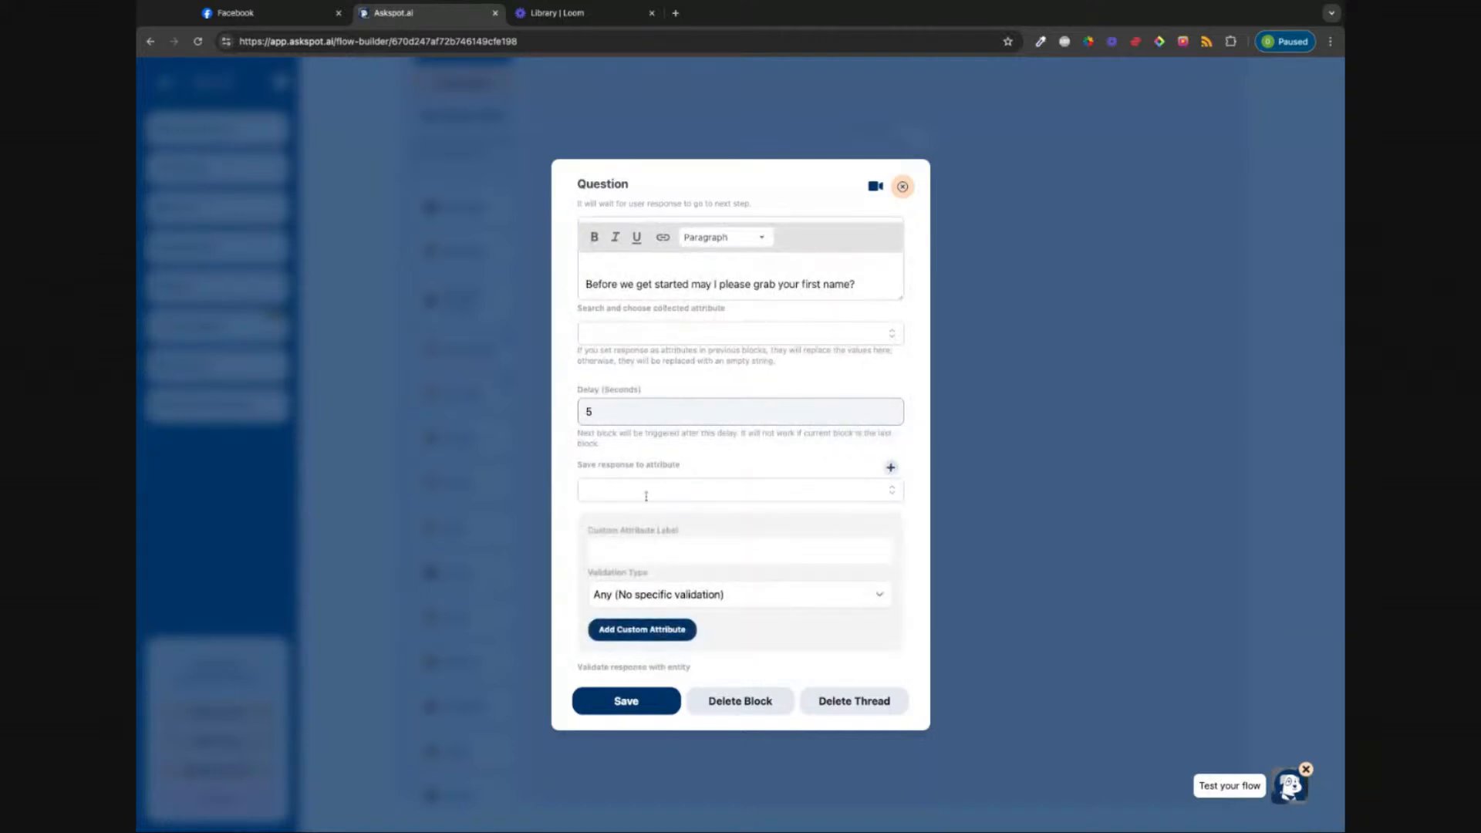
click(665, 547)
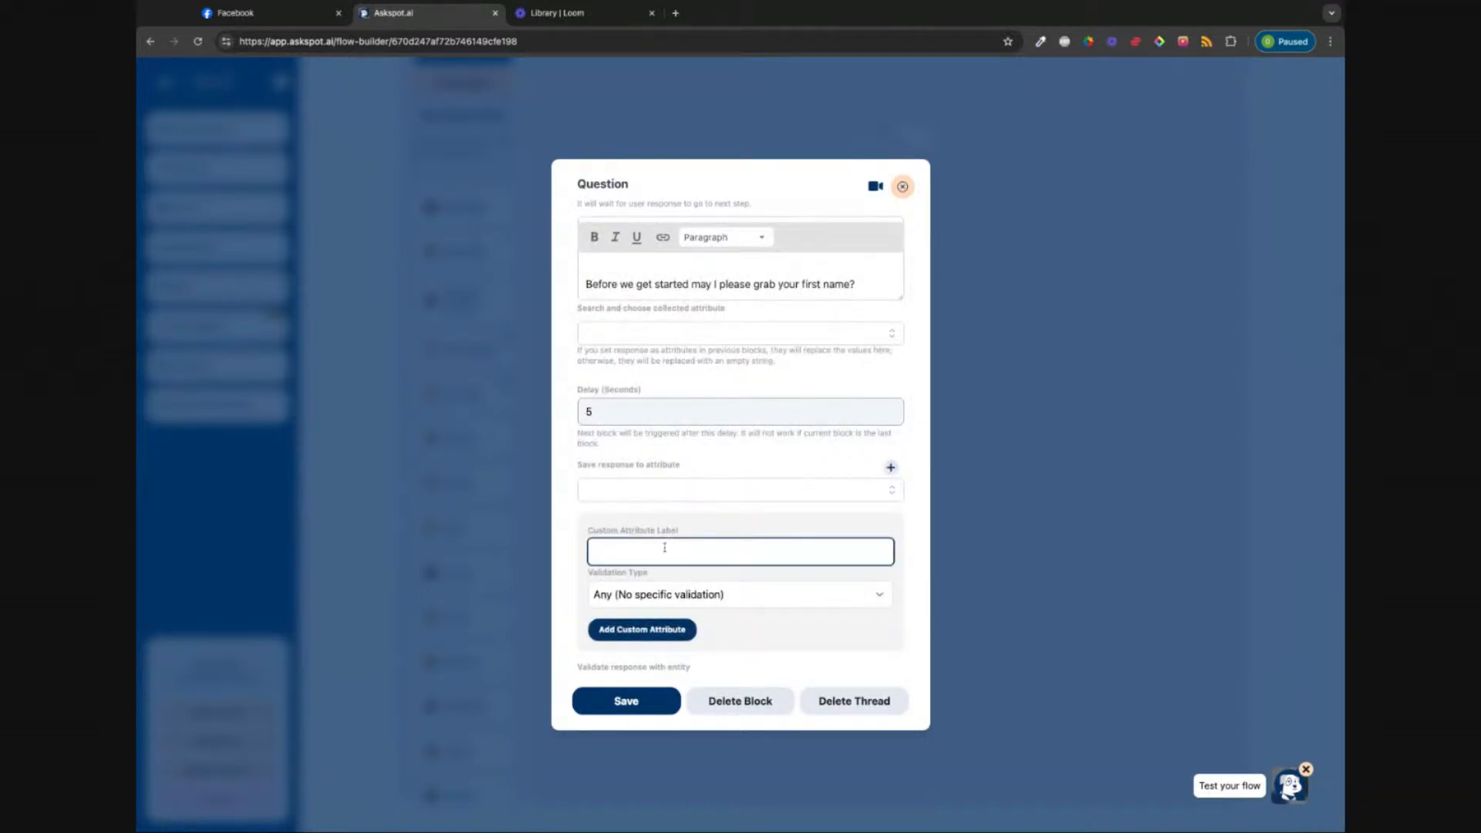
text(First Name)
click(702, 532)
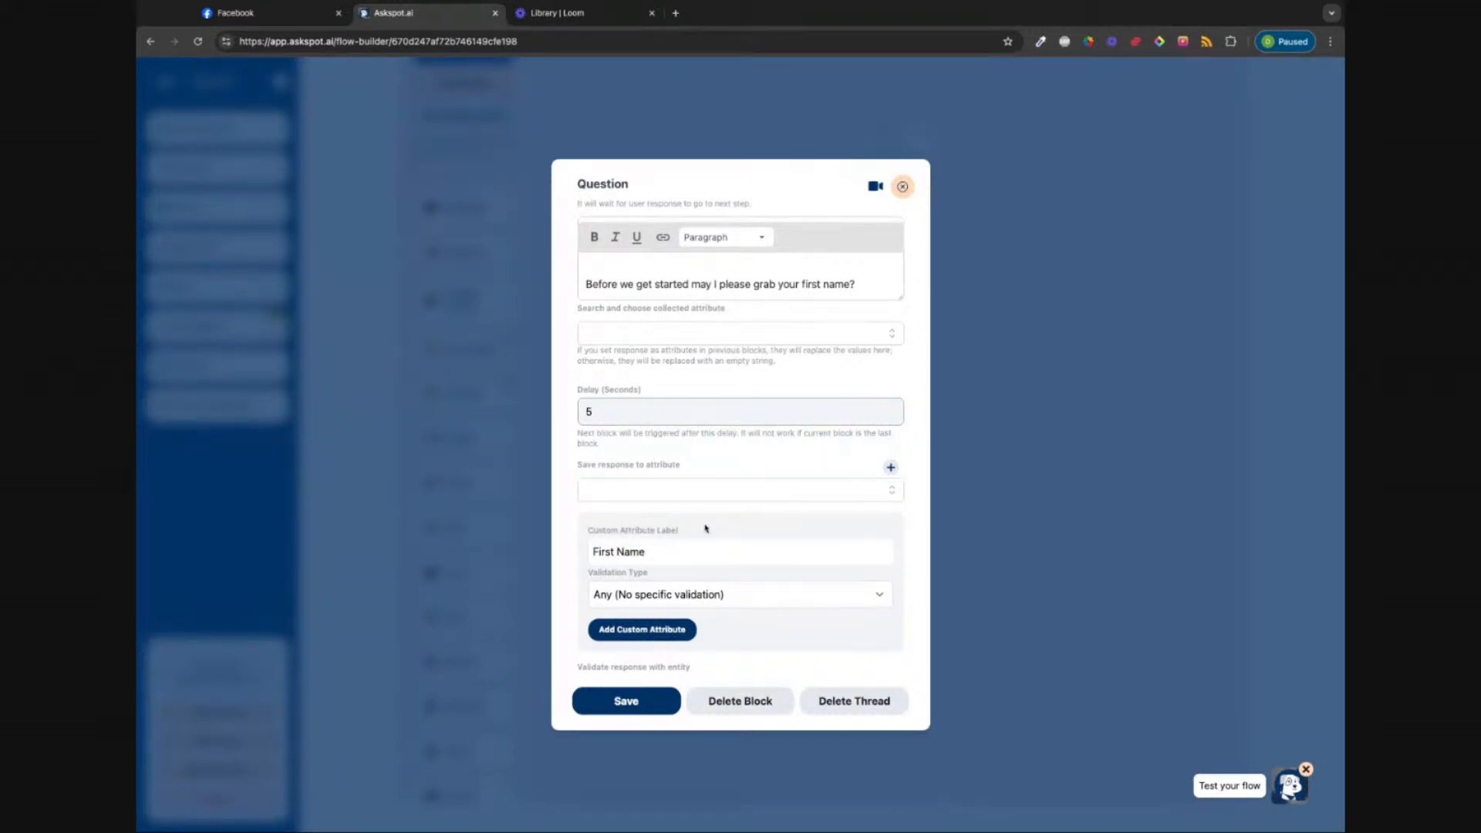
click(728, 605)
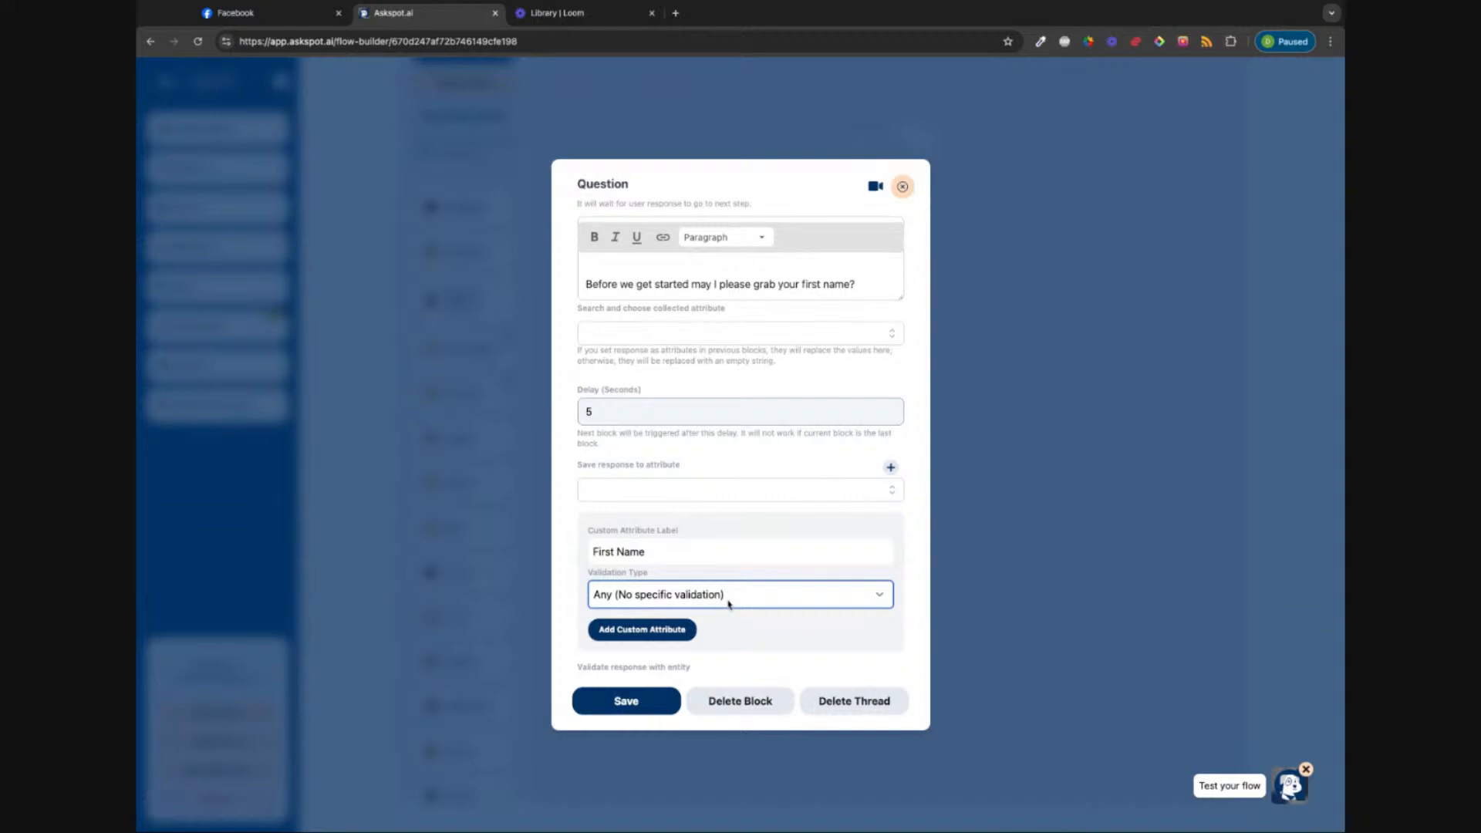
click(628, 703)
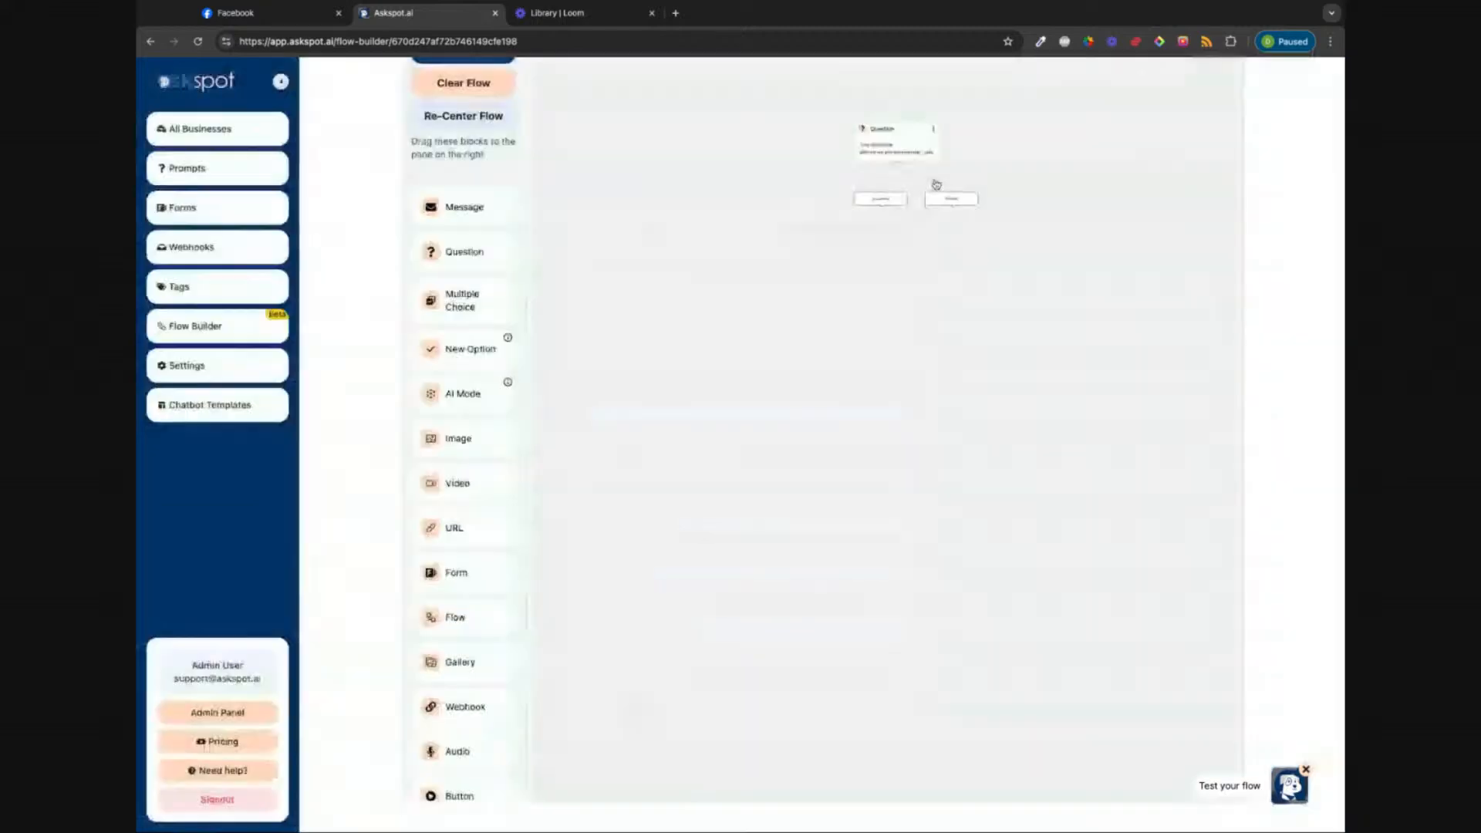
Step: Create the custom 'First Name' attribute for the answer and save the question
click(892, 148)
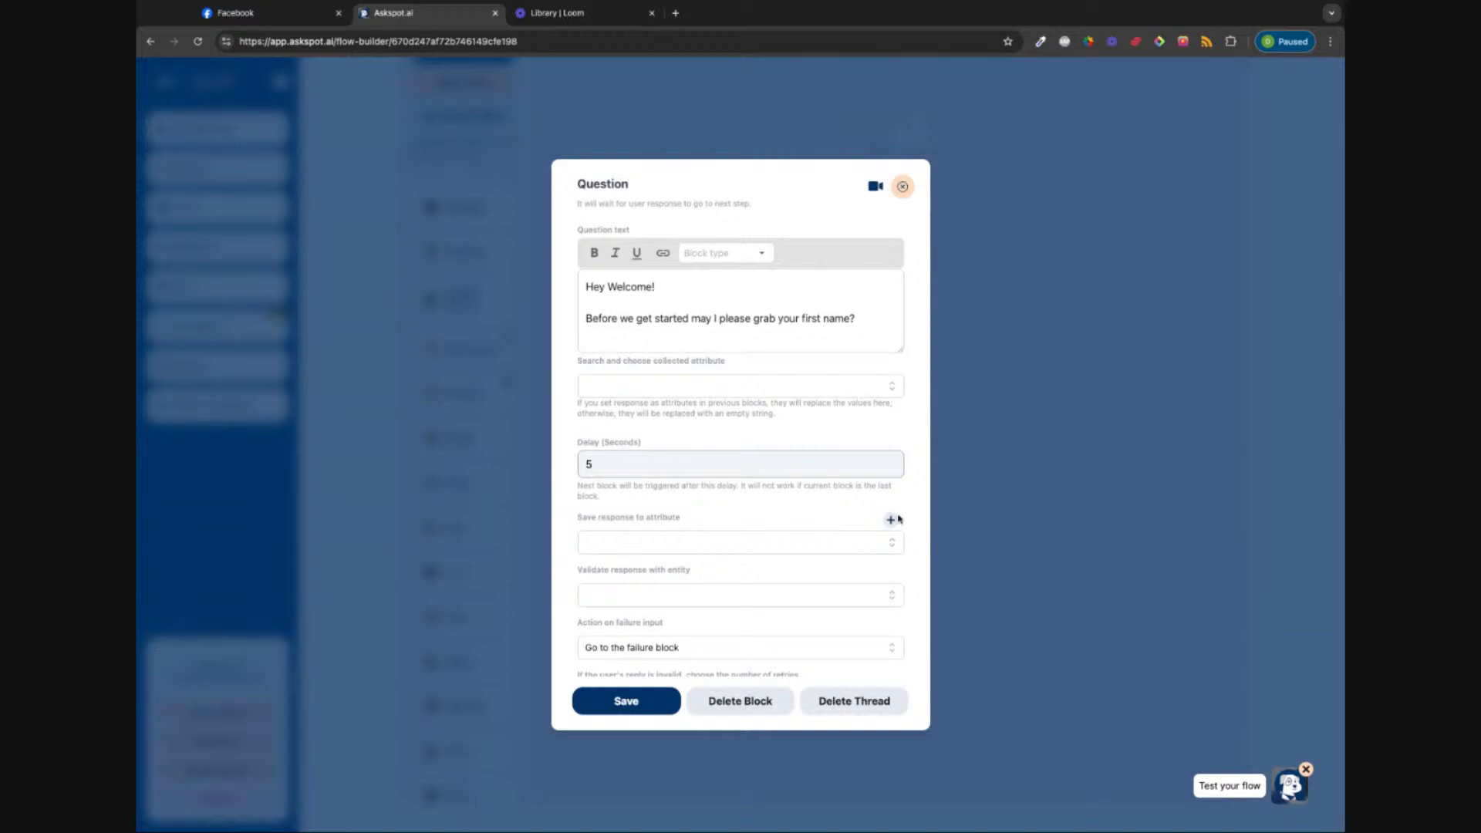
click(697, 546)
text(First)
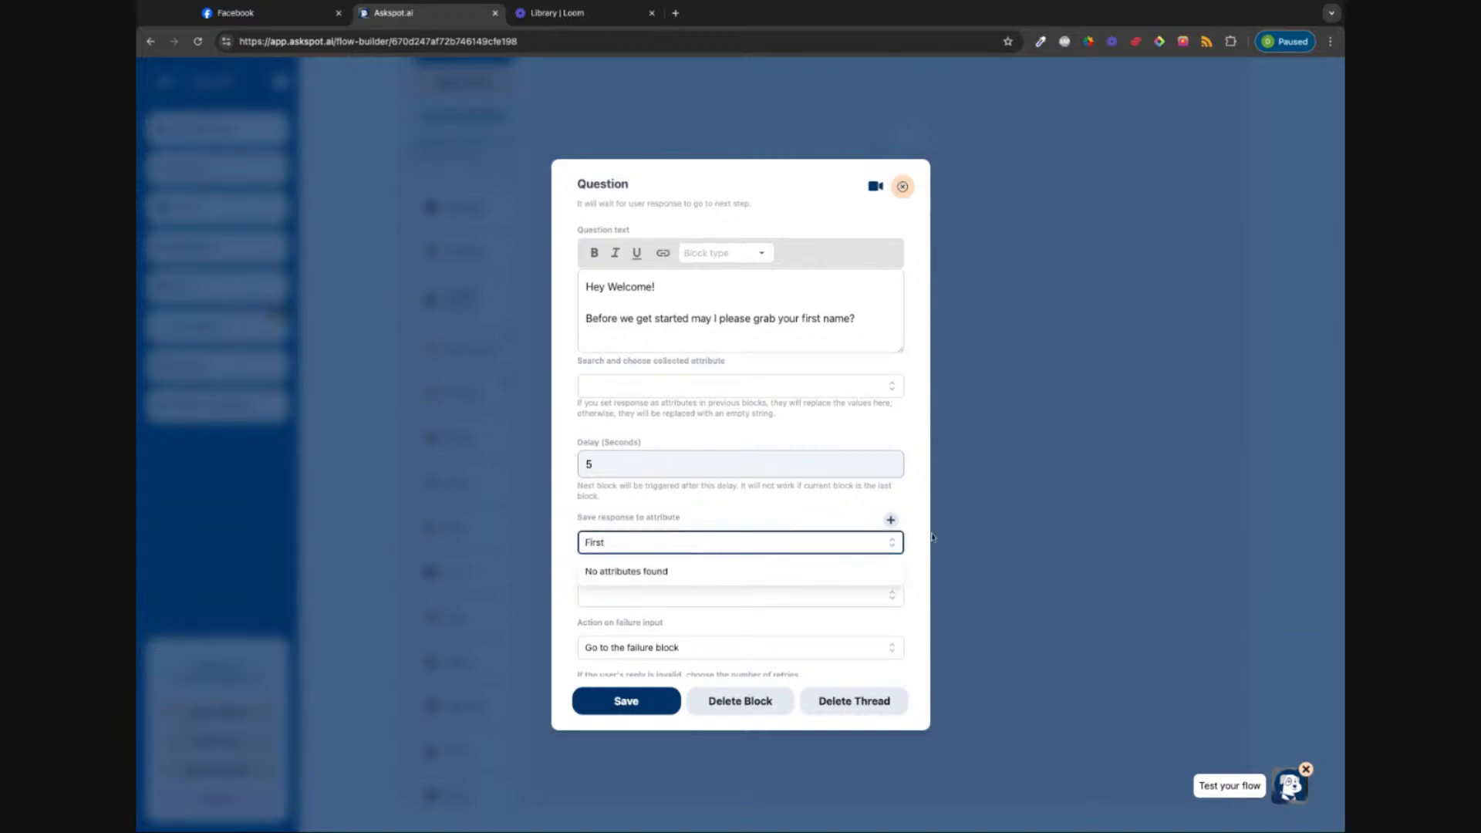
click(891, 520)
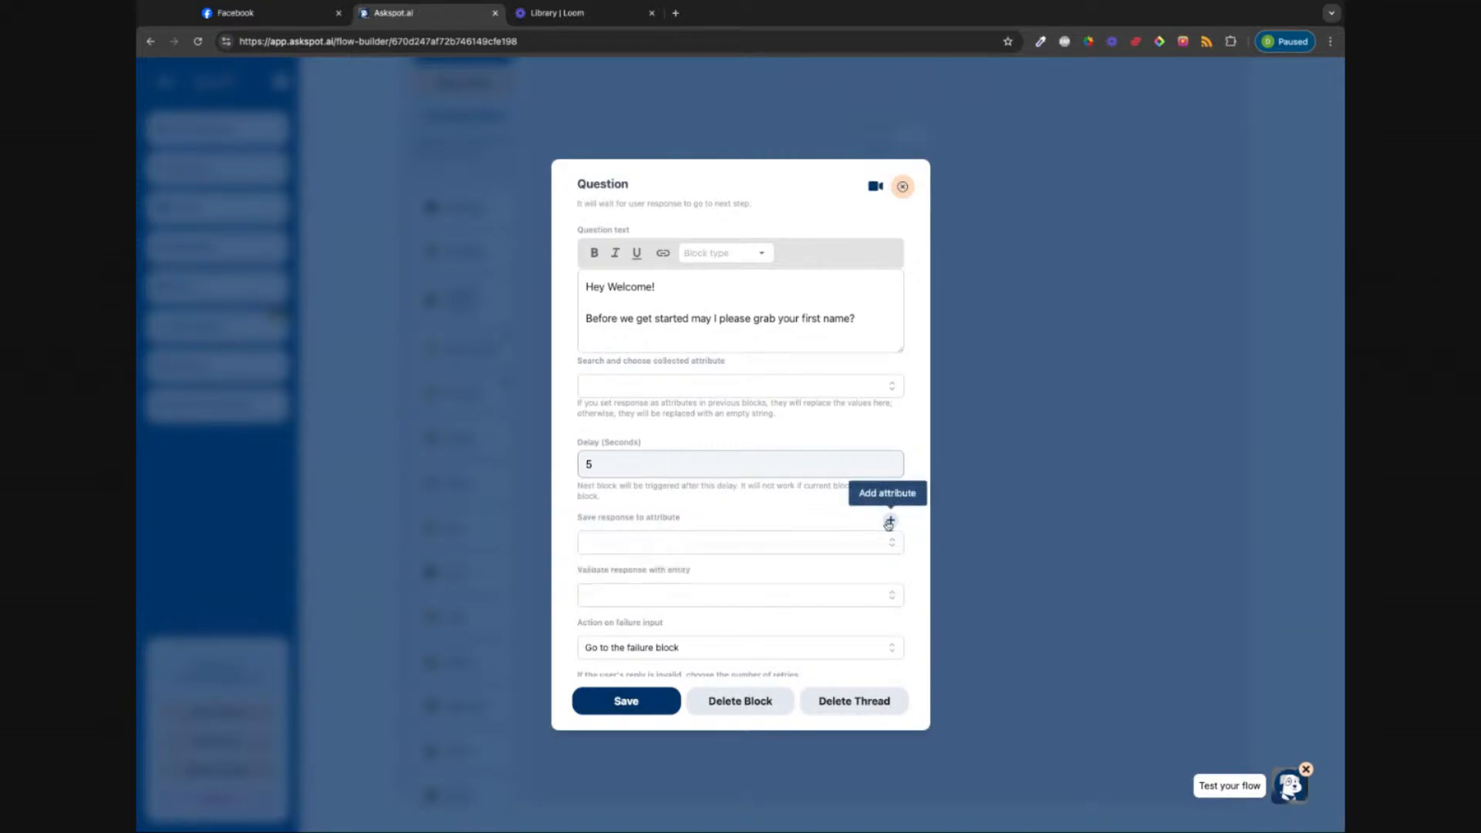
click(699, 607)
text(F)
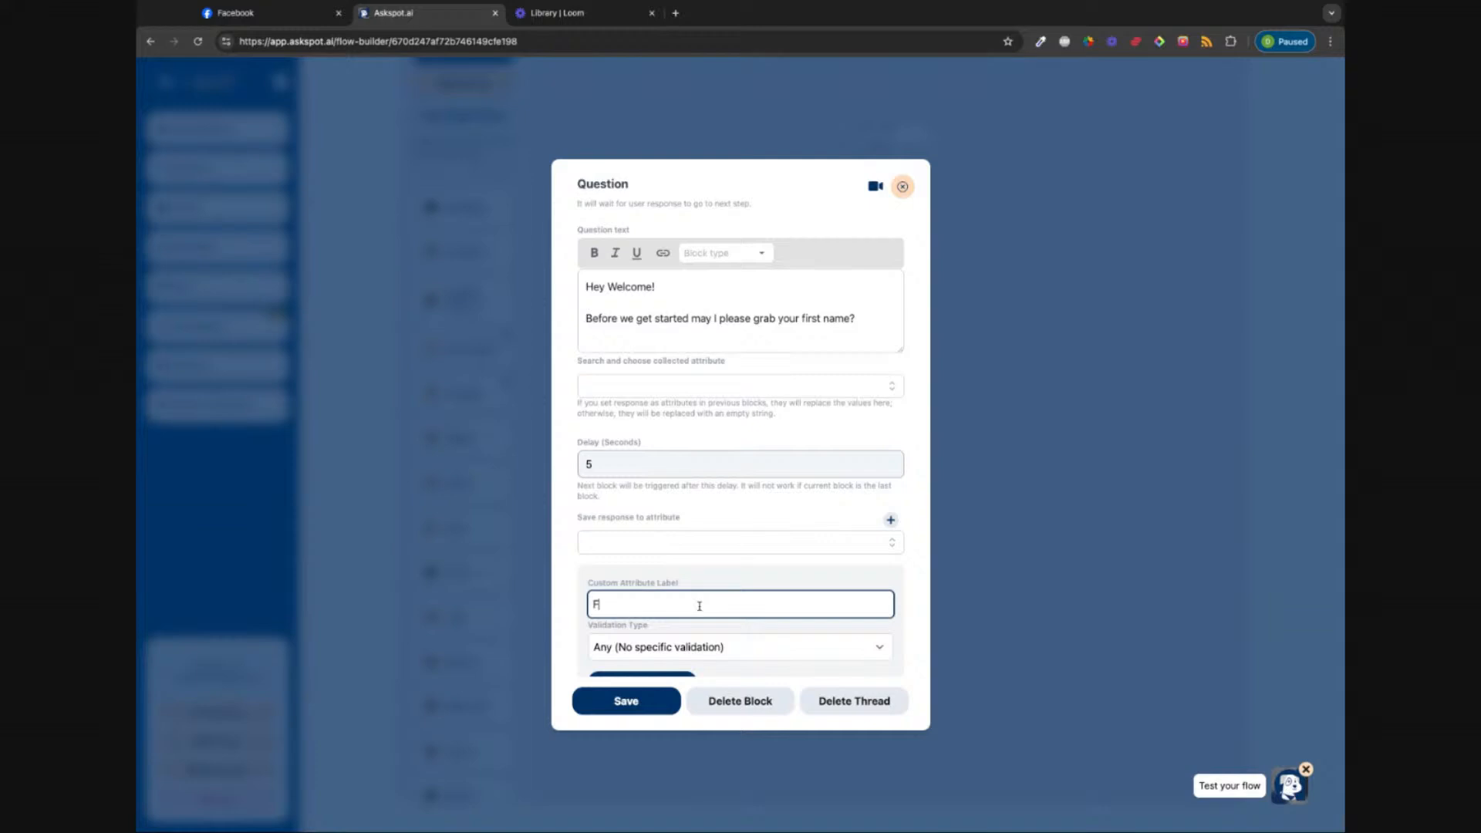
text(irst Name)
click(869, 629)
scroll(795, 619, down, 1)
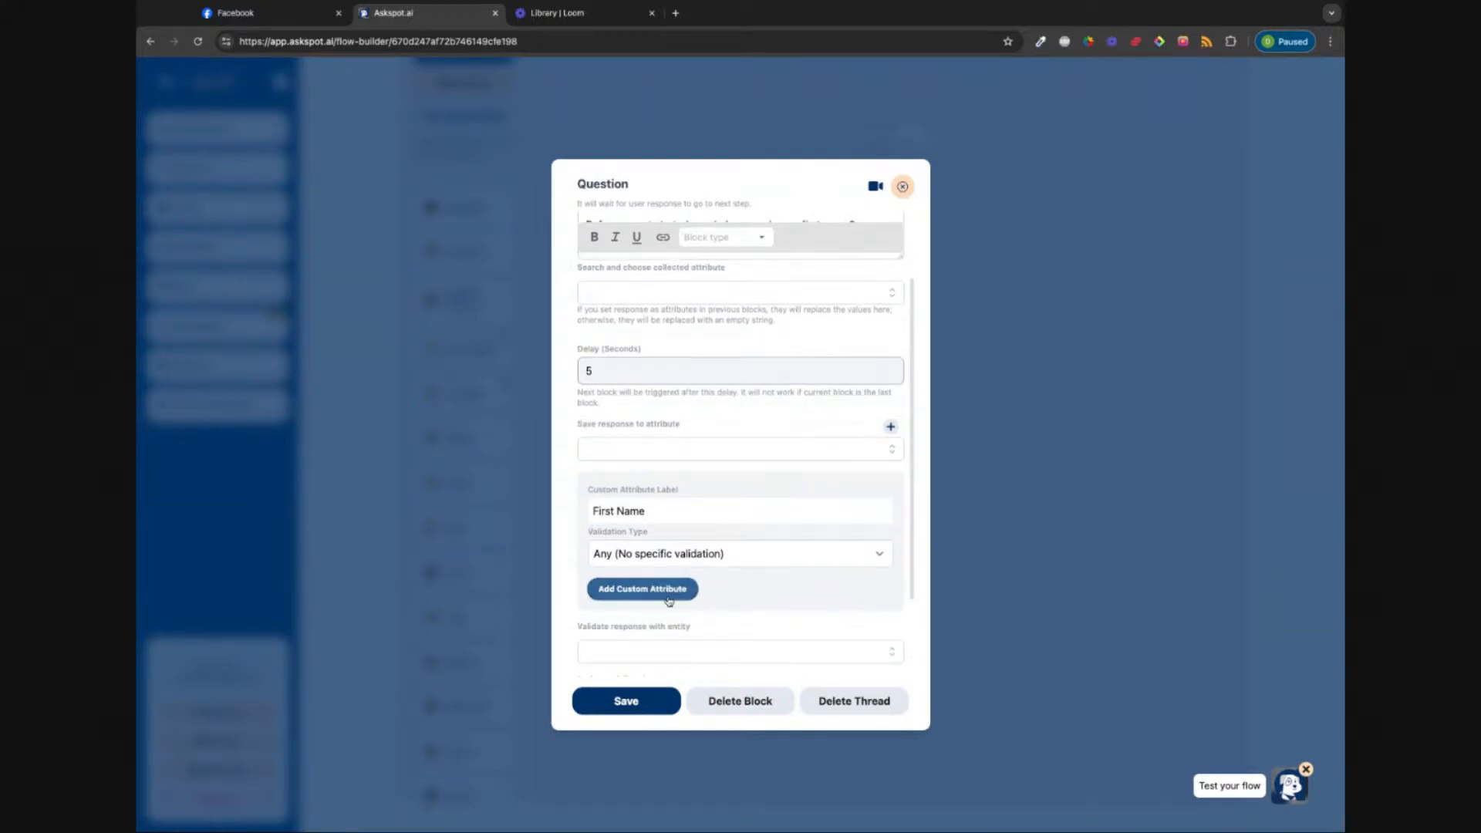
click(642, 589)
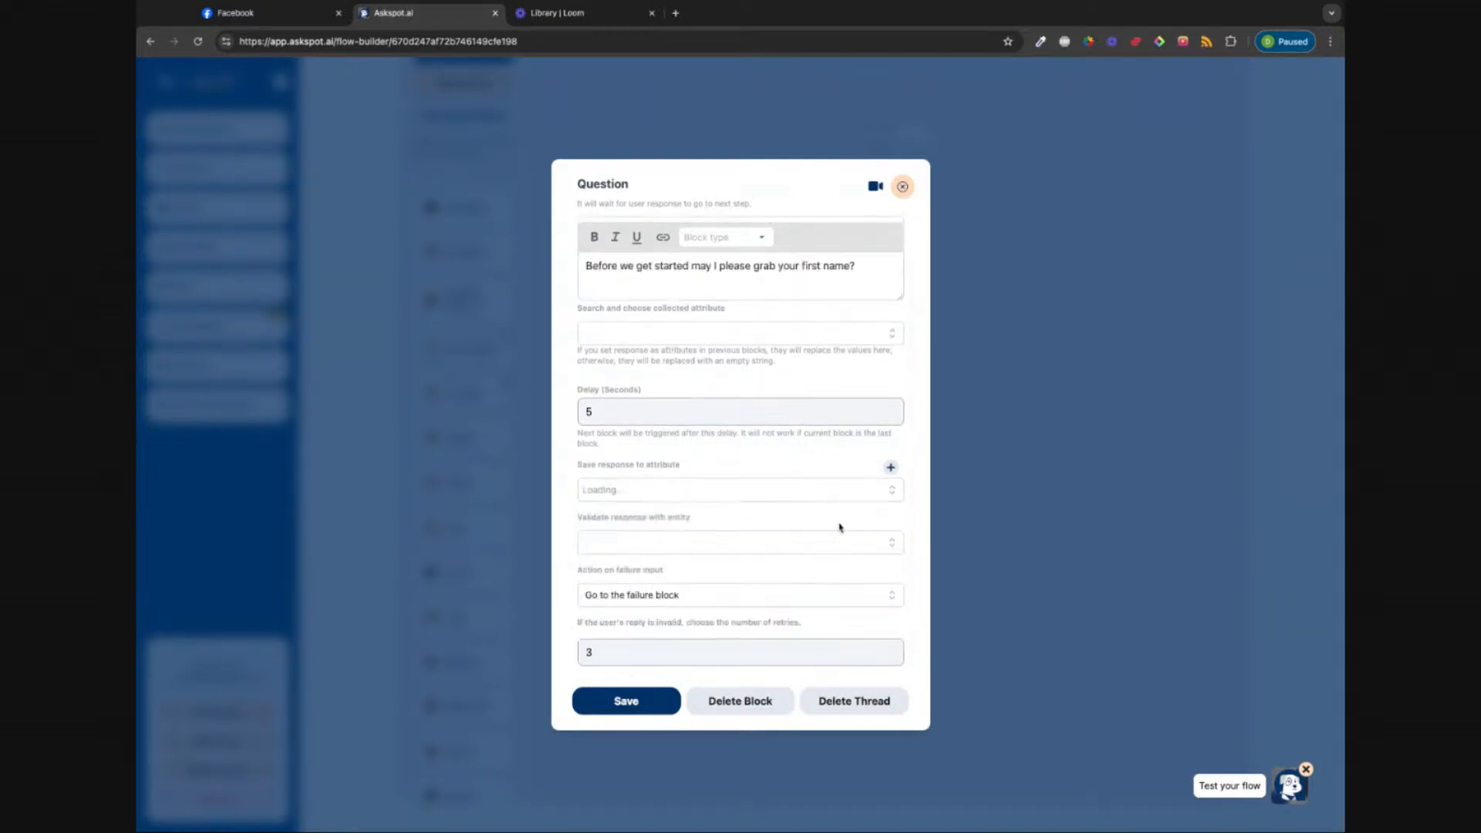
click(626, 702)
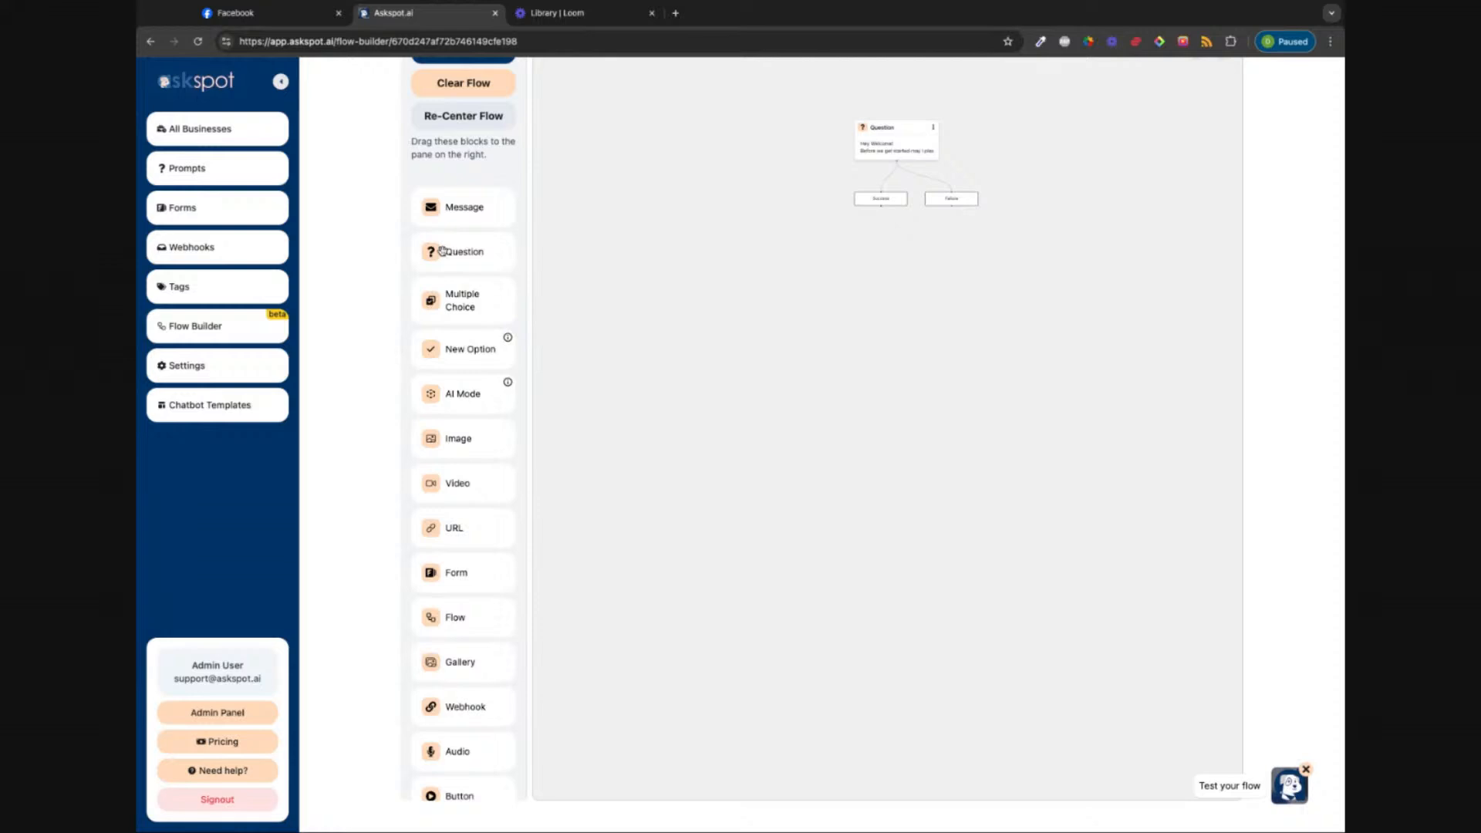
Step: Add a second Question asking for the email address, fixing 'contect' and 'dissconnected'
drag(442, 250, 887, 264)
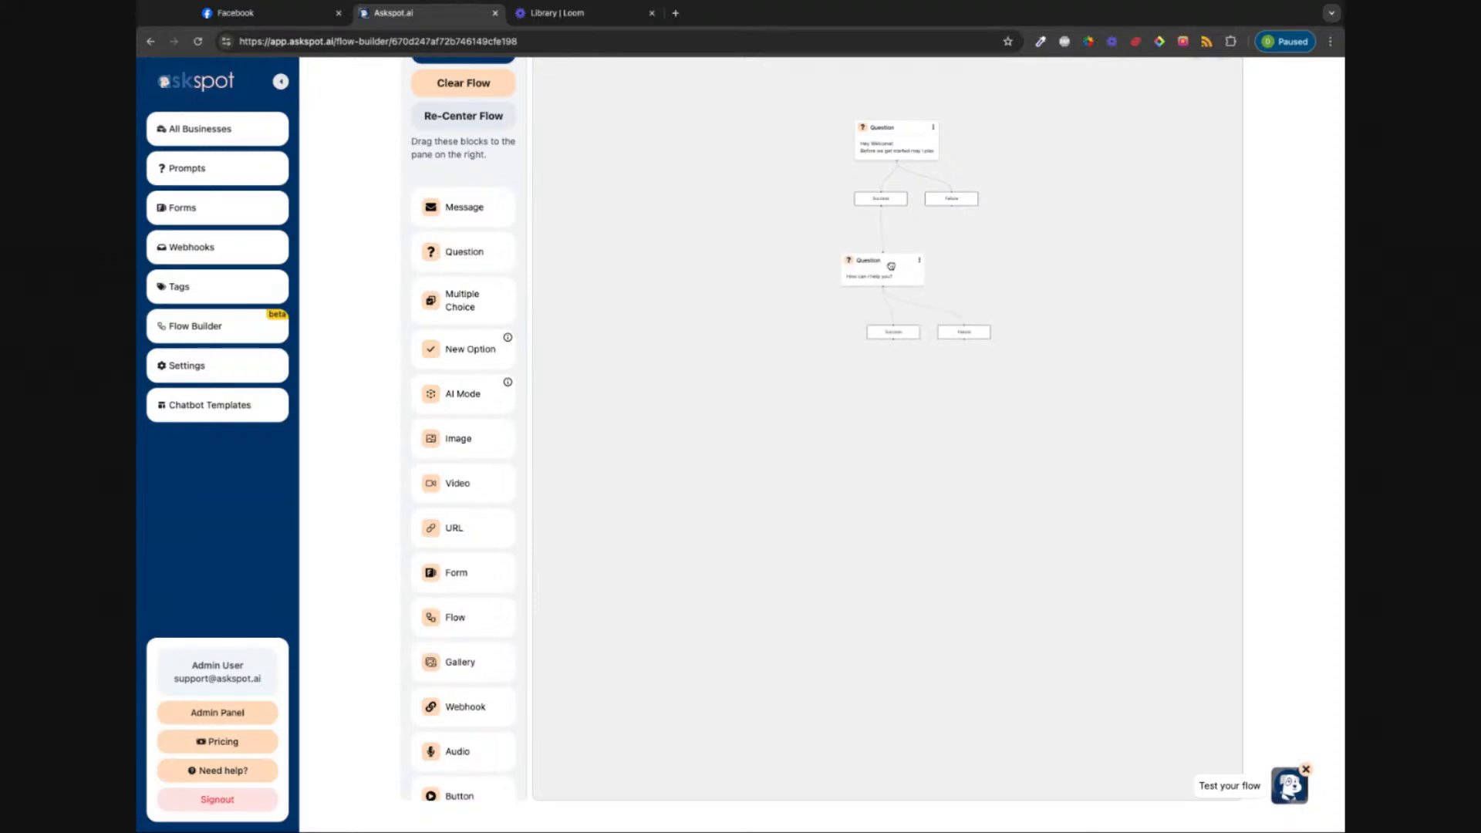
click(884, 272)
triple_click(651, 287)
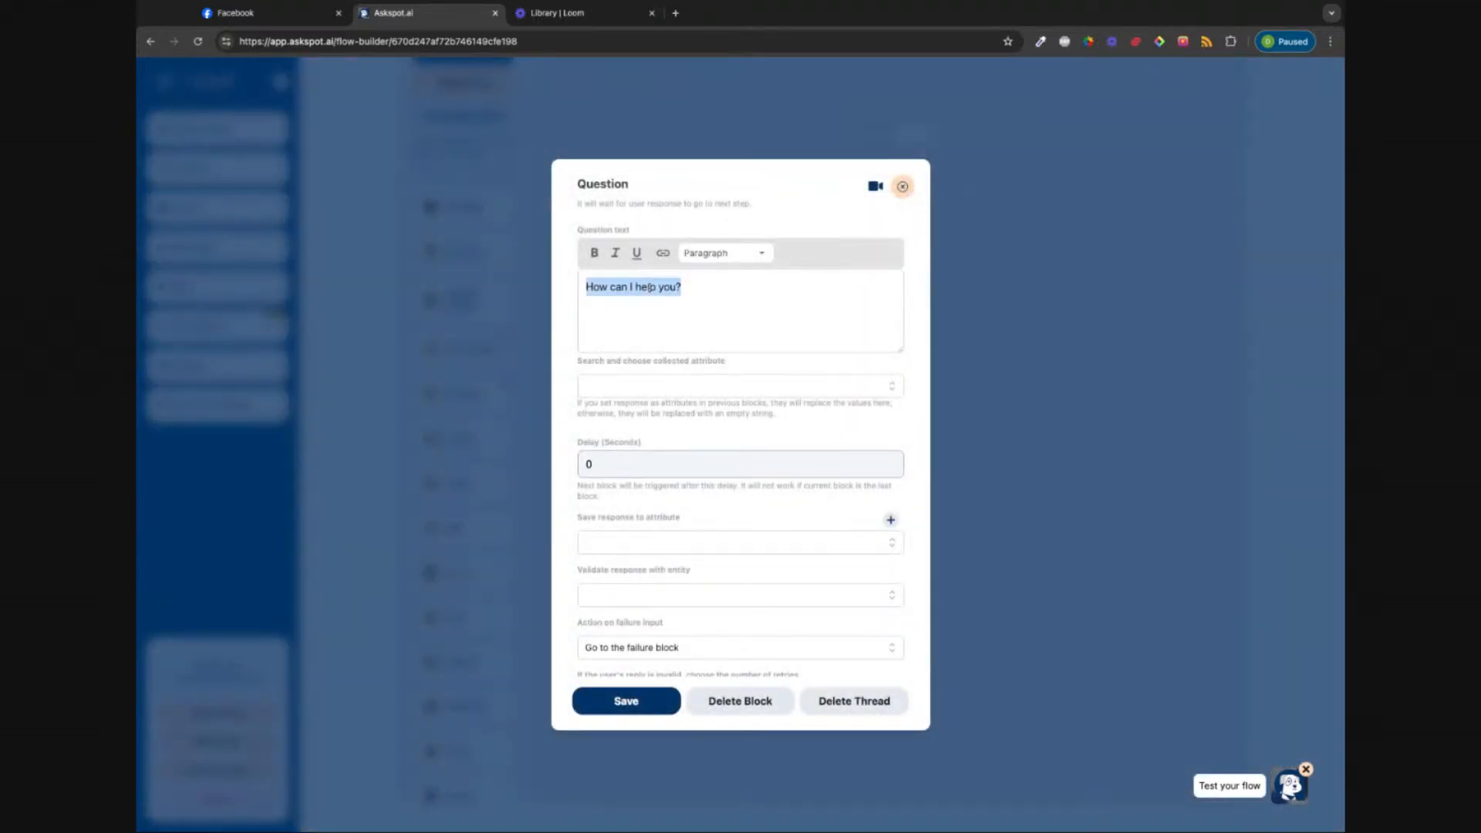
text(Also)
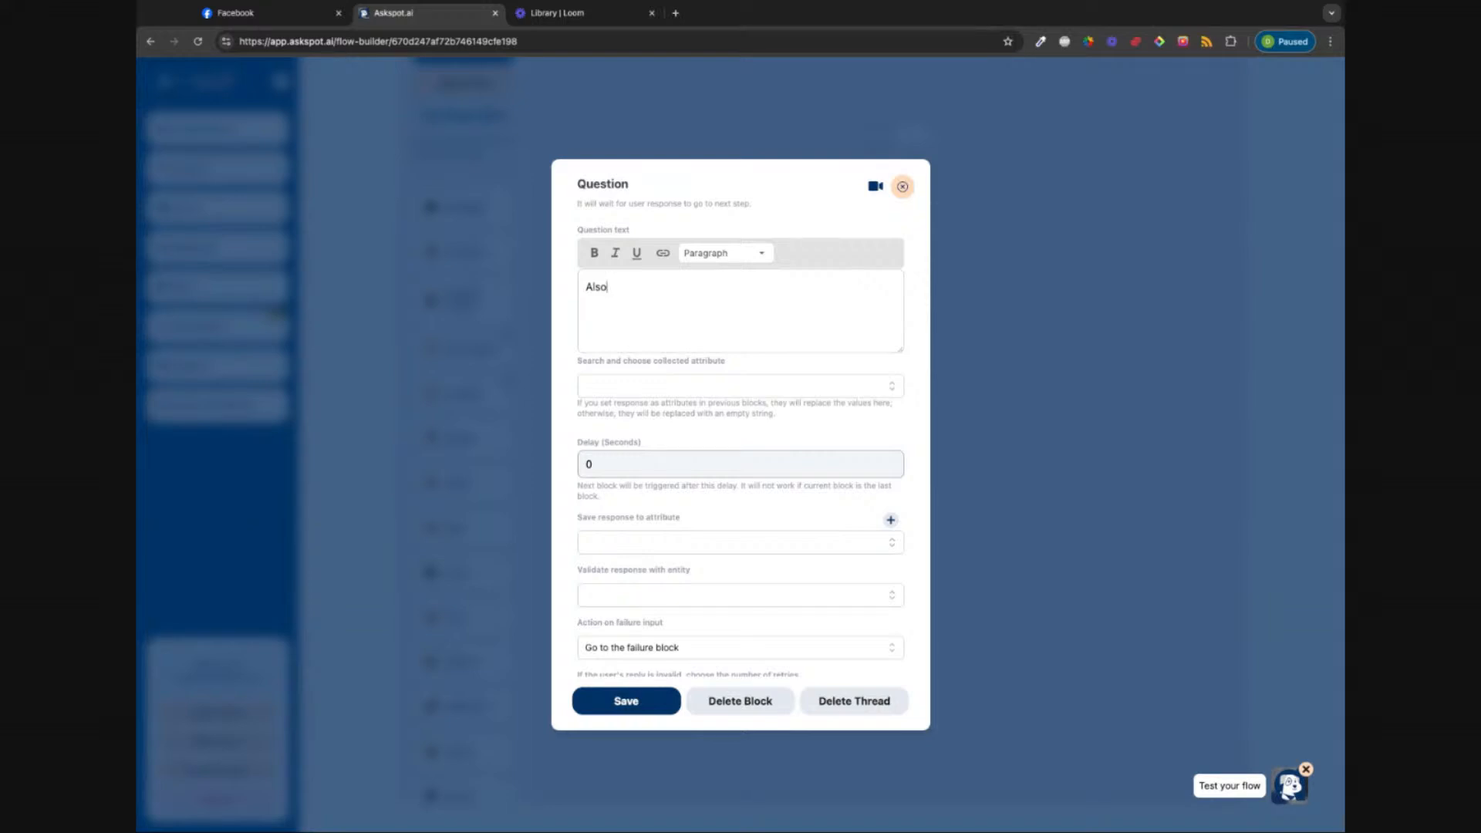
text( may I please have your email address so)
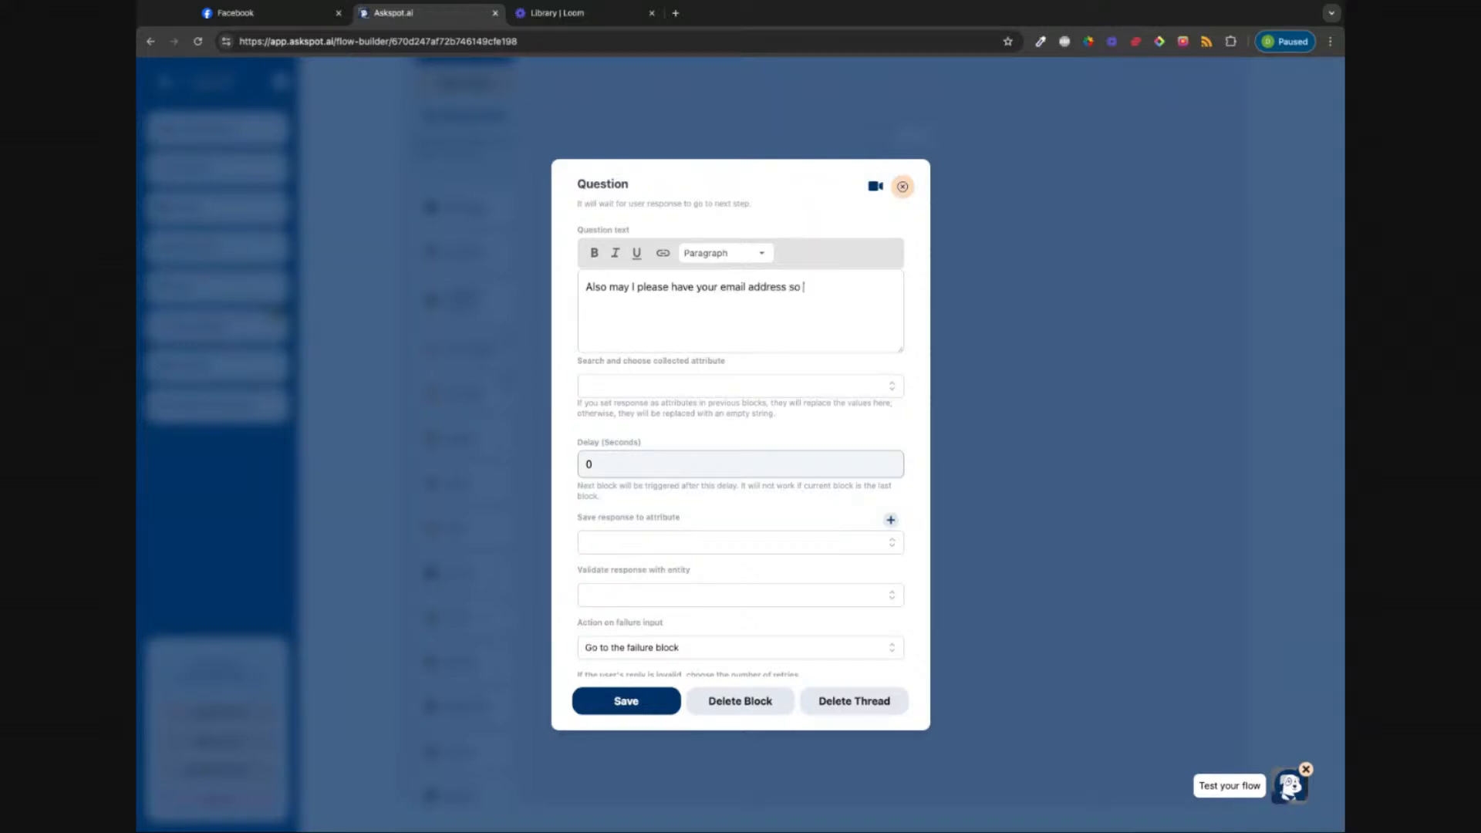
text( we can contect you if we become di)
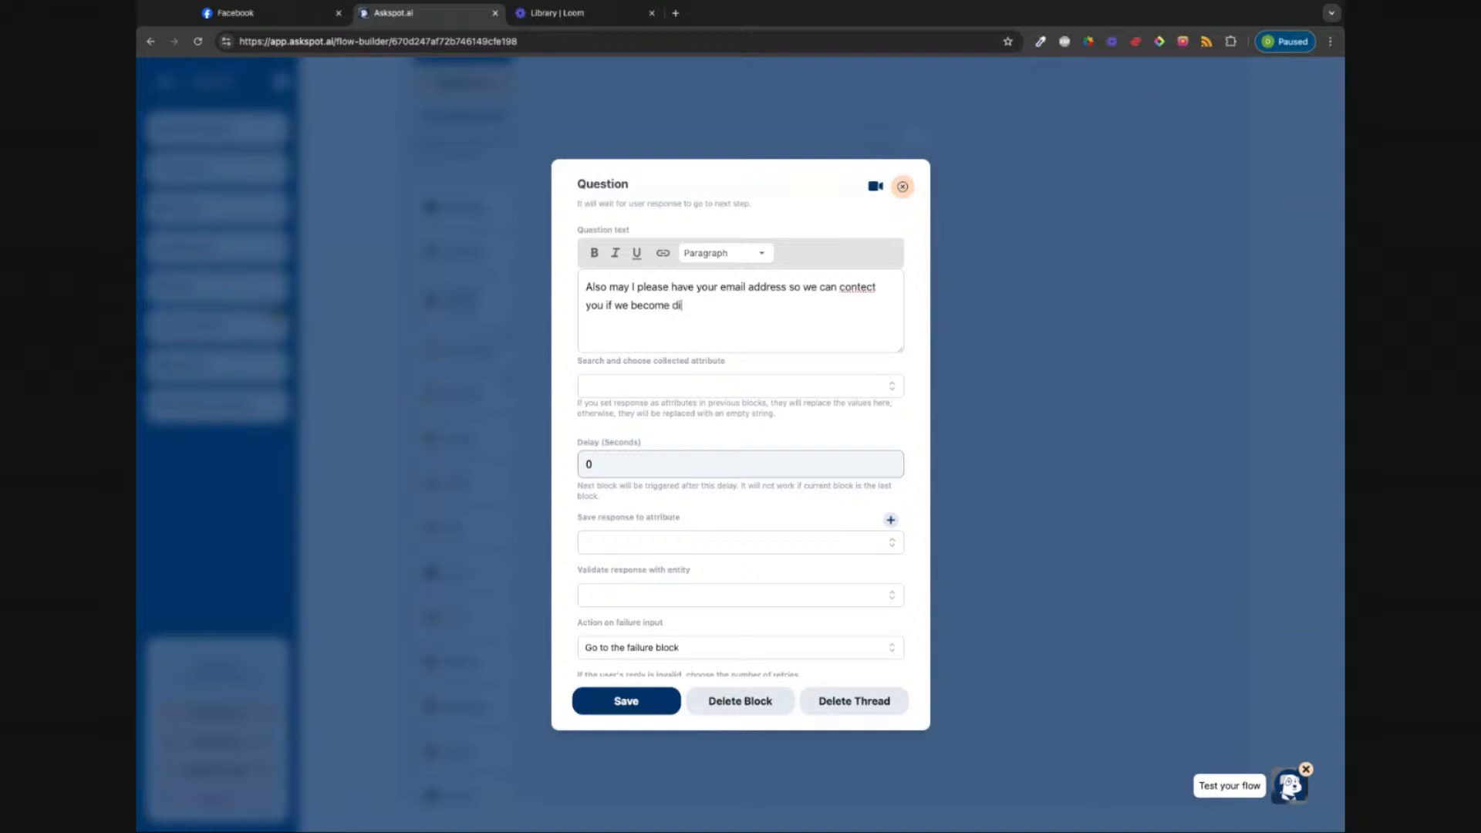
text(ssconnected)
double_click(730, 306)
text(disconnected)
double_click(862, 288)
text(contact)
click(757, 312)
Step: Save the email answer to the Email attribute and save the question
click(879, 542)
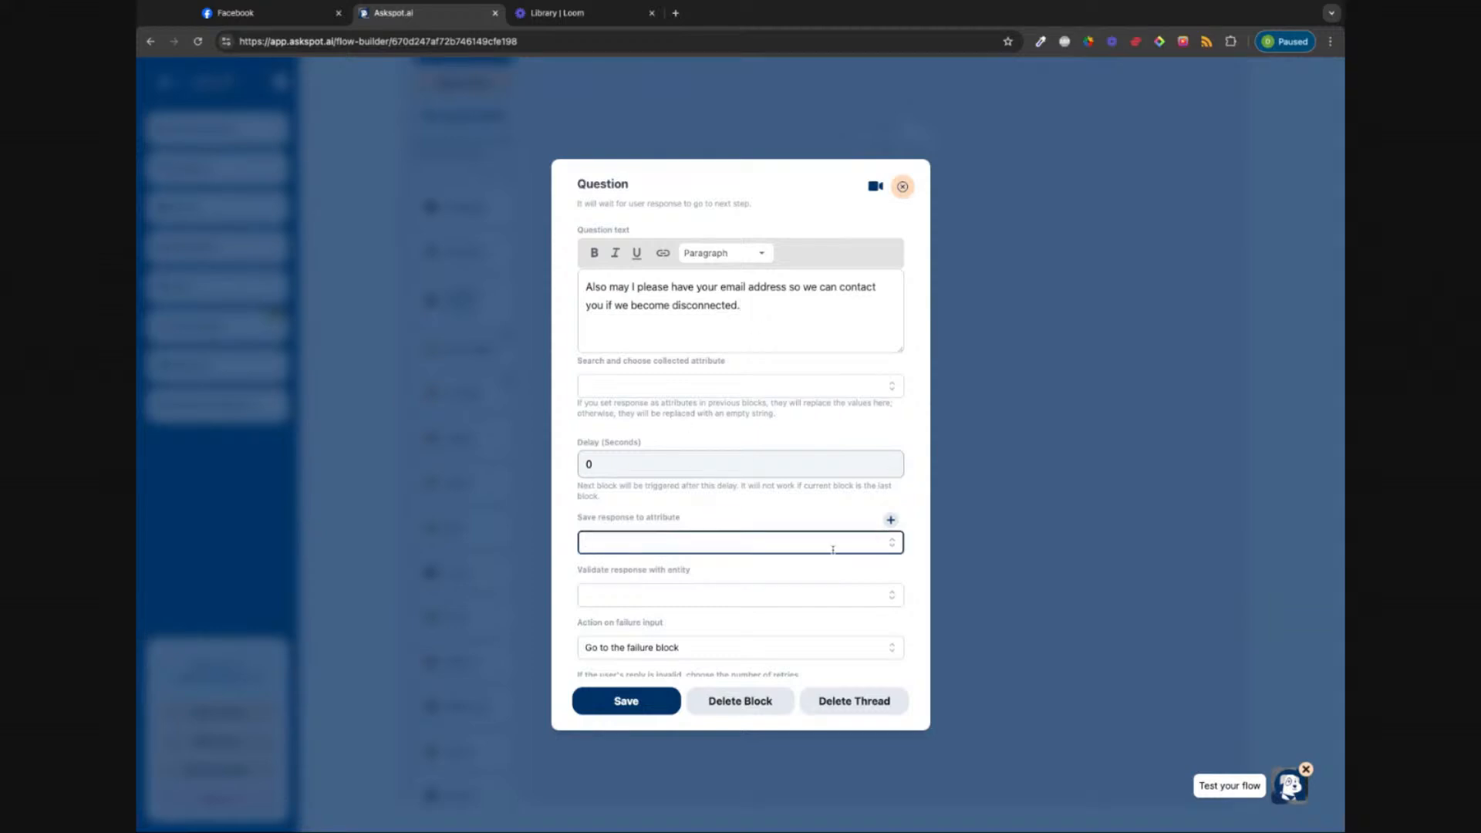
click(893, 544)
click(710, 595)
scroll(711, 591, down, 1)
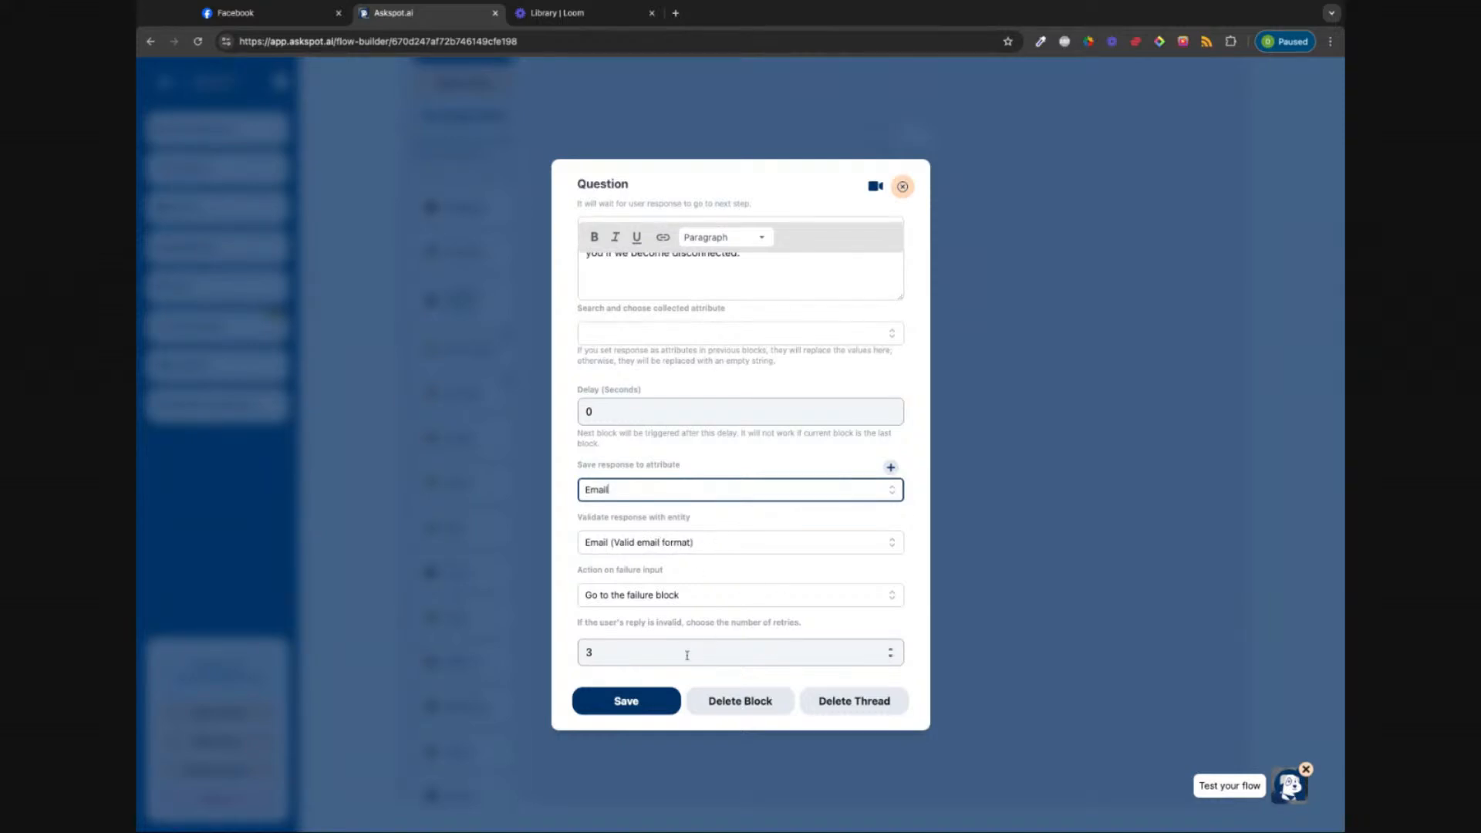
click(613, 716)
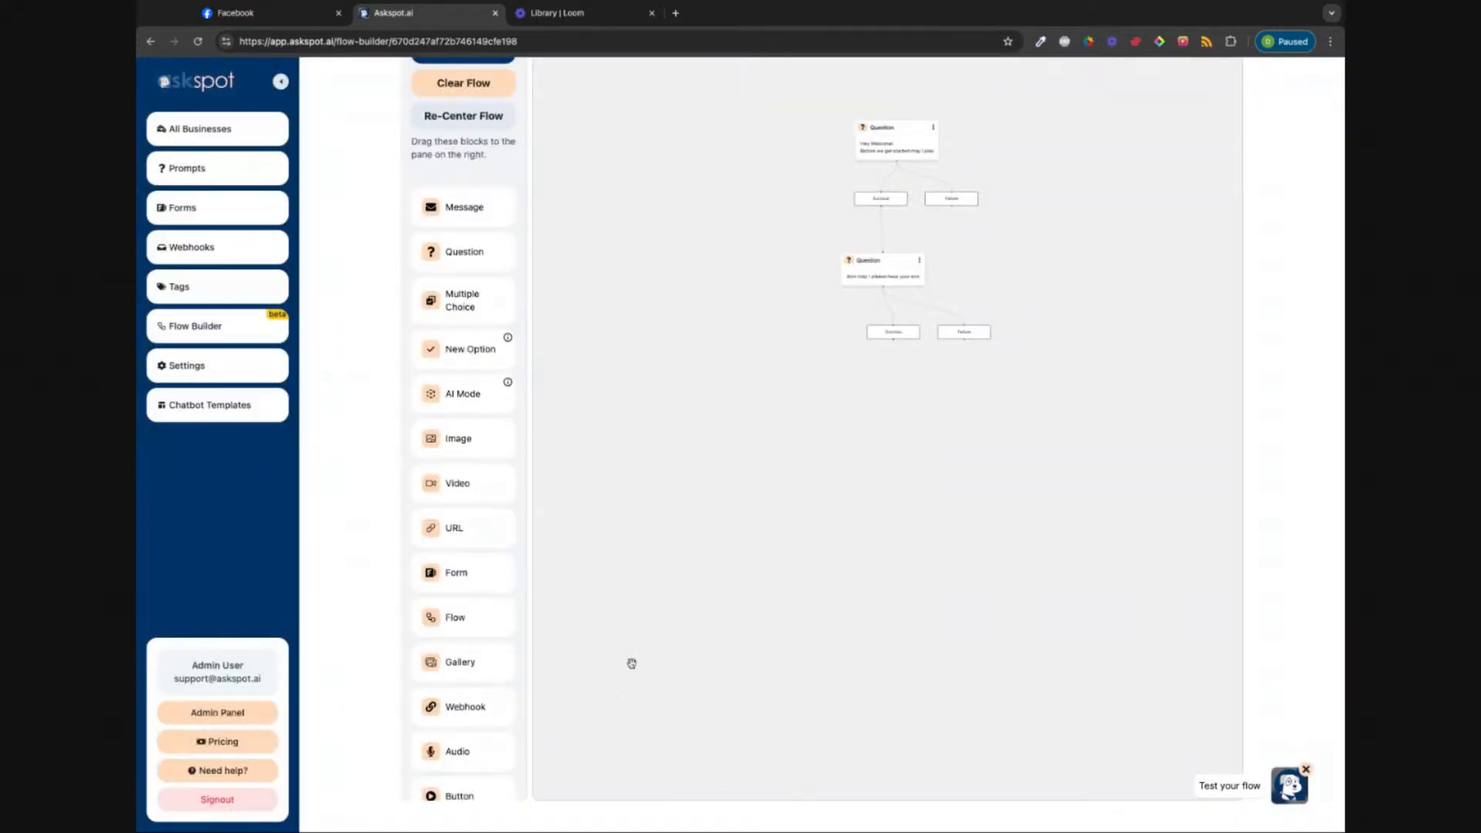
Step: Add a Webhook block under the email question's Success outcome, then go to the Loom tab
drag(887, 332, 879, 333)
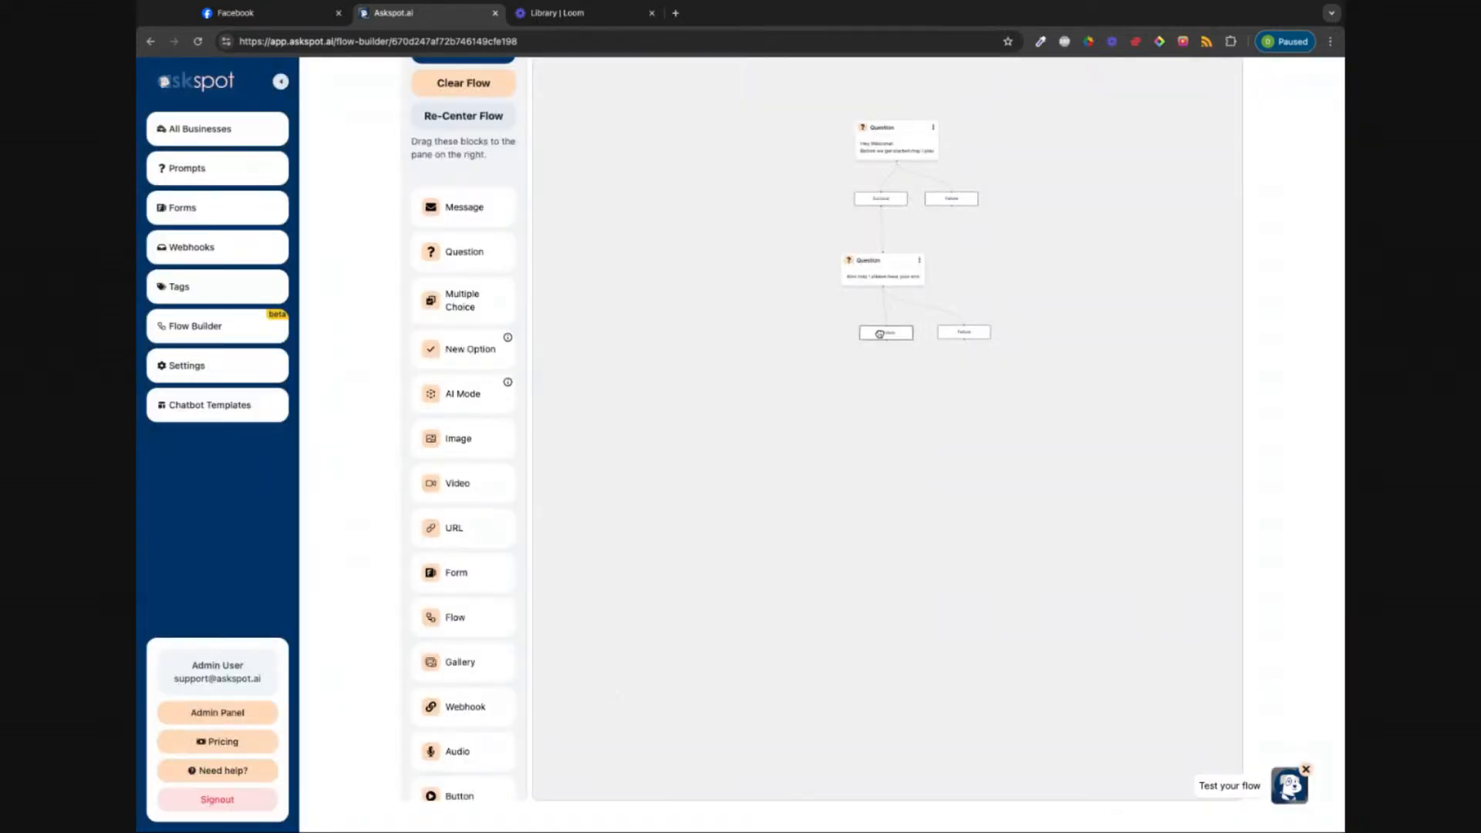
click(963, 333)
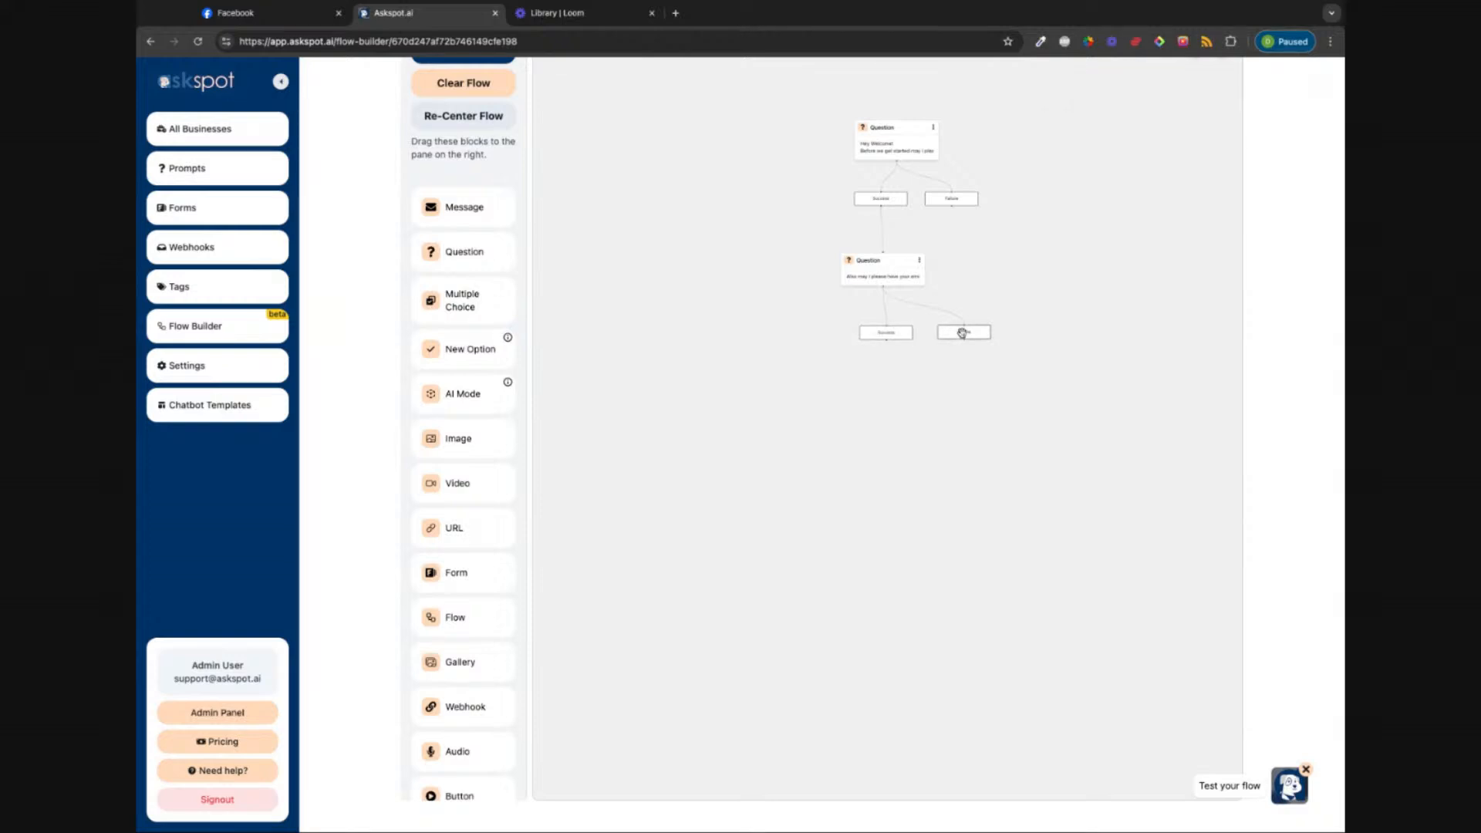
scroll(453, 651, down, 1)
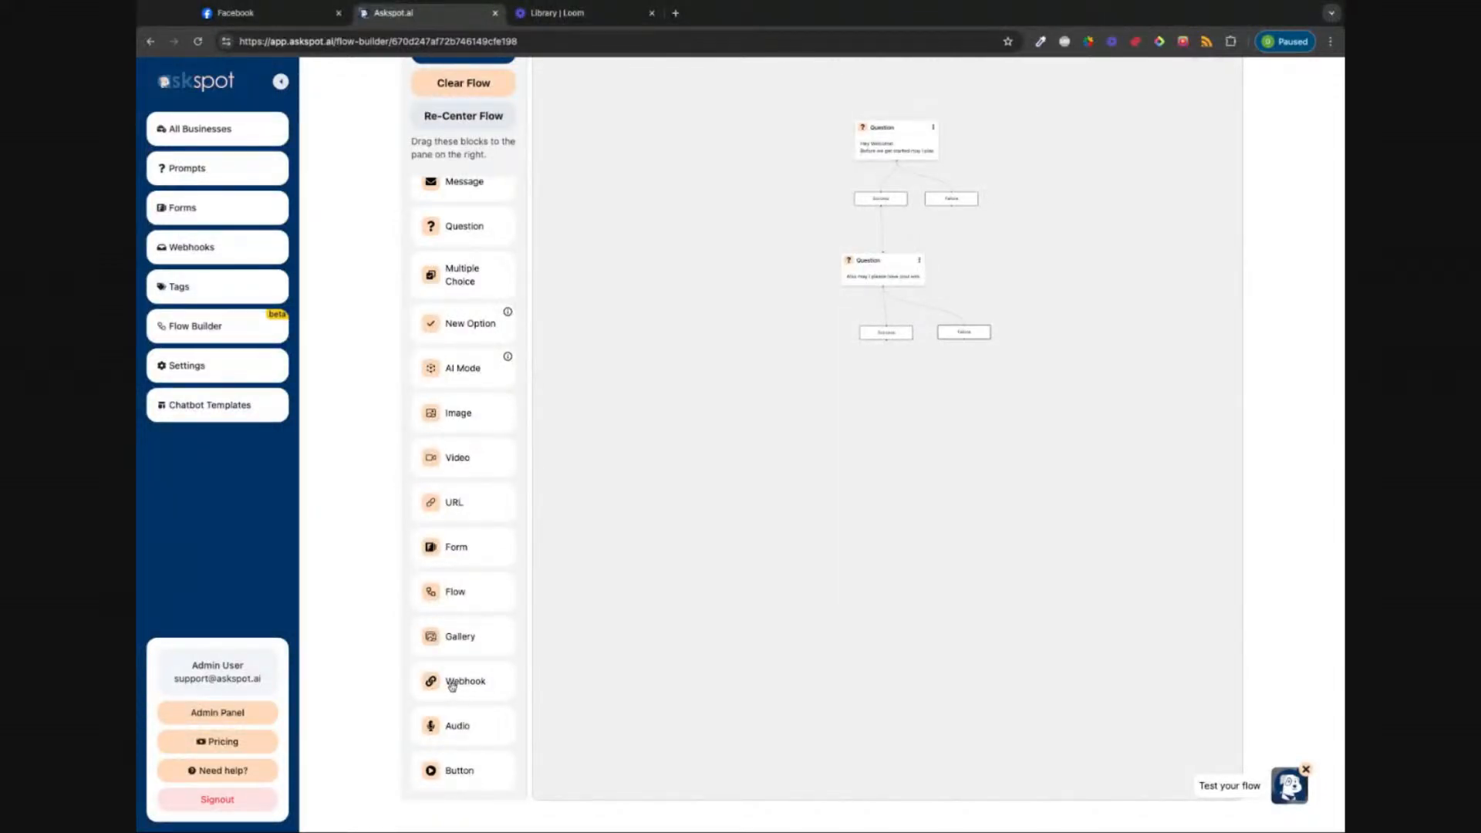
drag(465, 681, 885, 407)
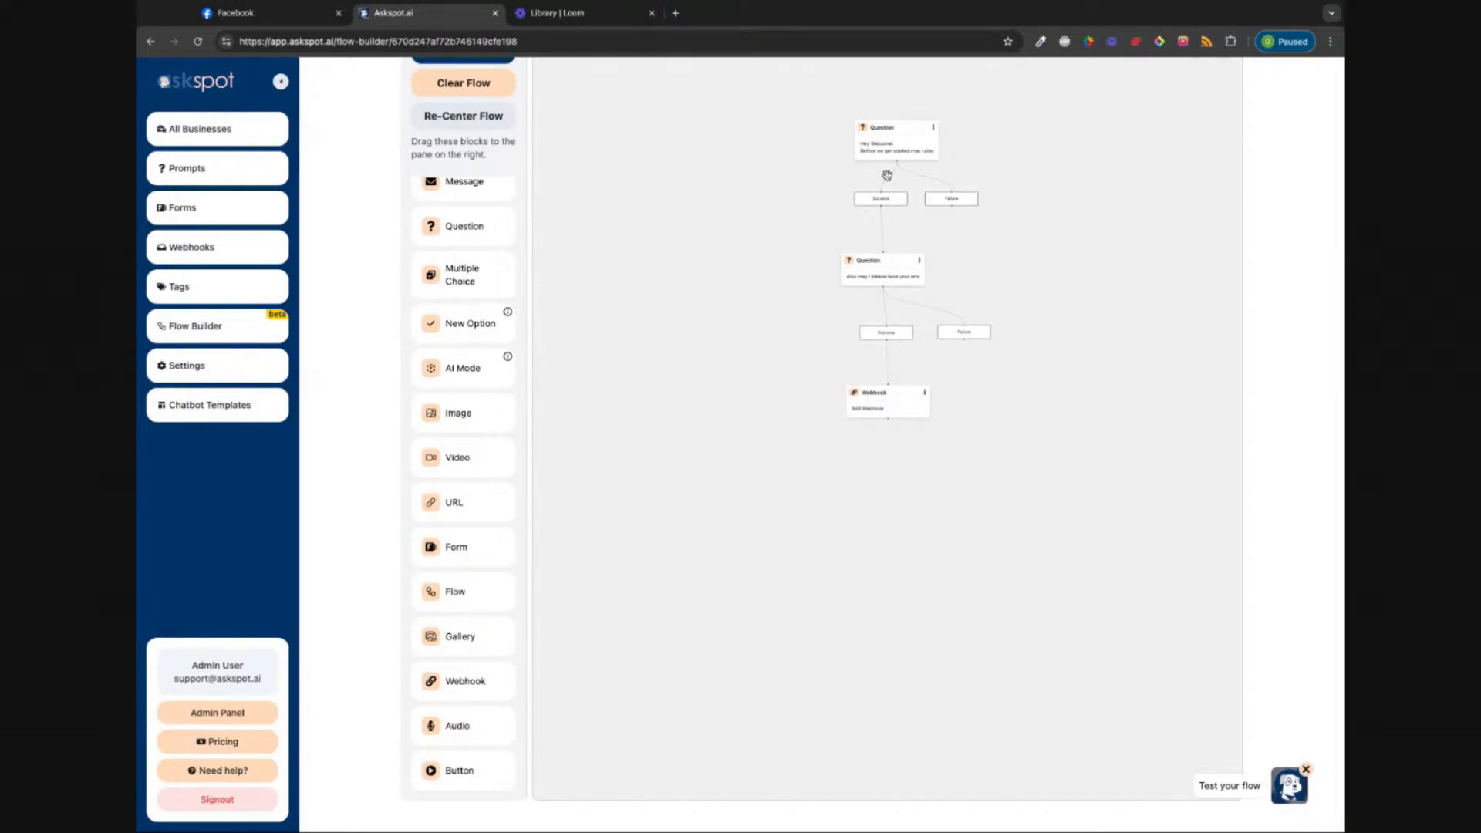
click(878, 406)
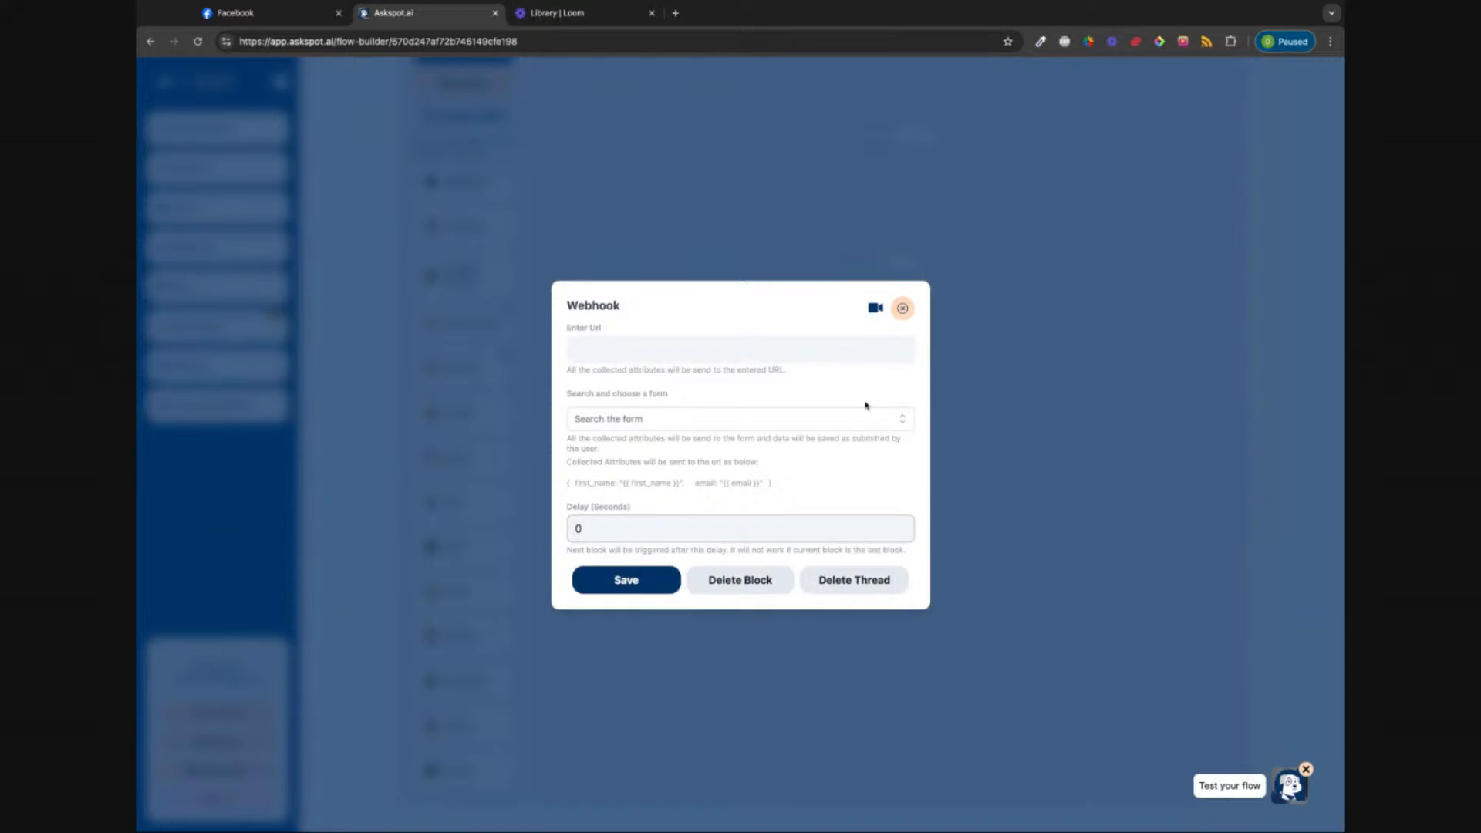
click(561, 21)
click(535, 42)
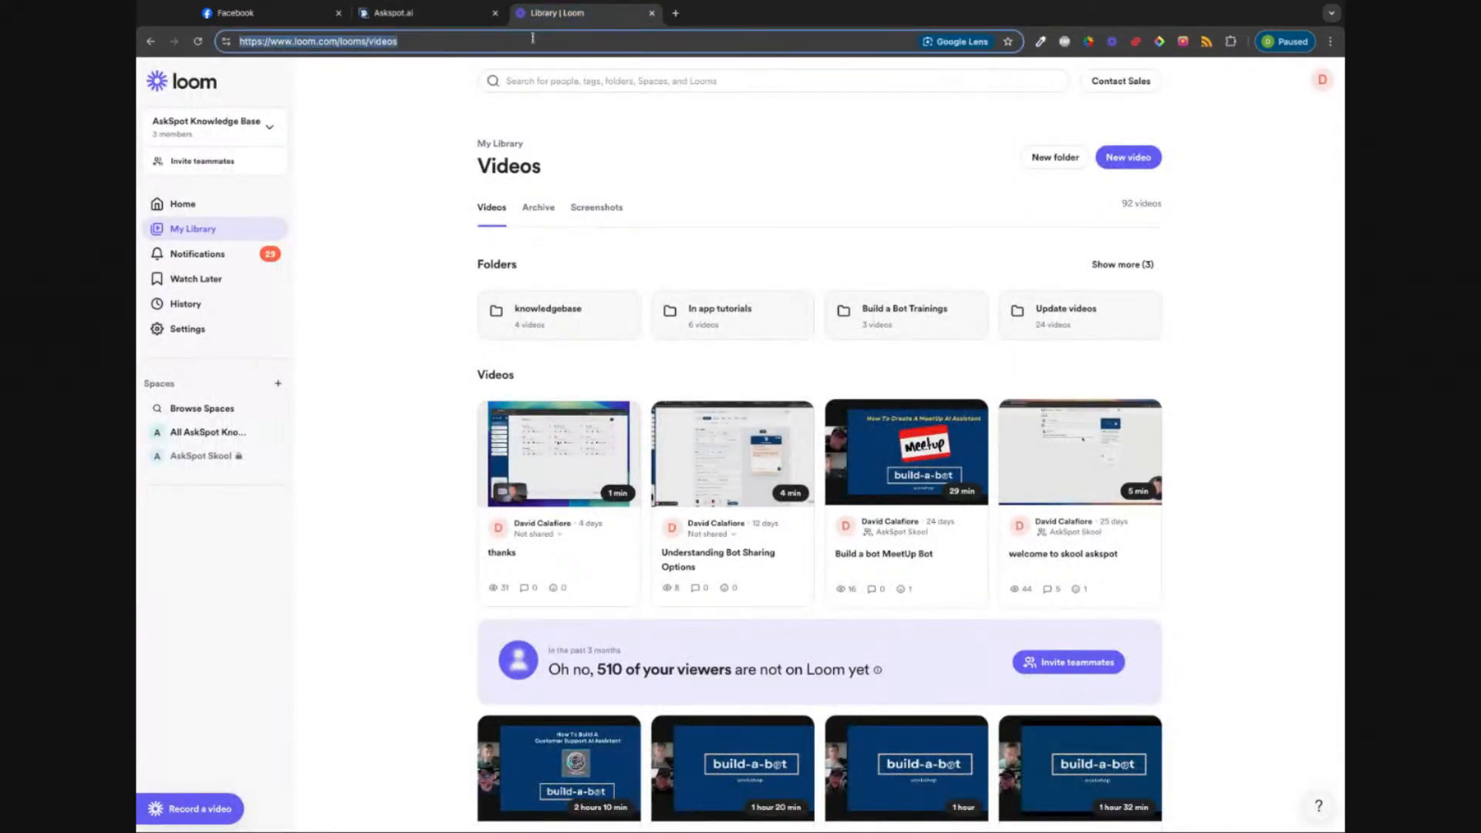
Step: Go to Zapier and start creating a new Zap
text(zapie)
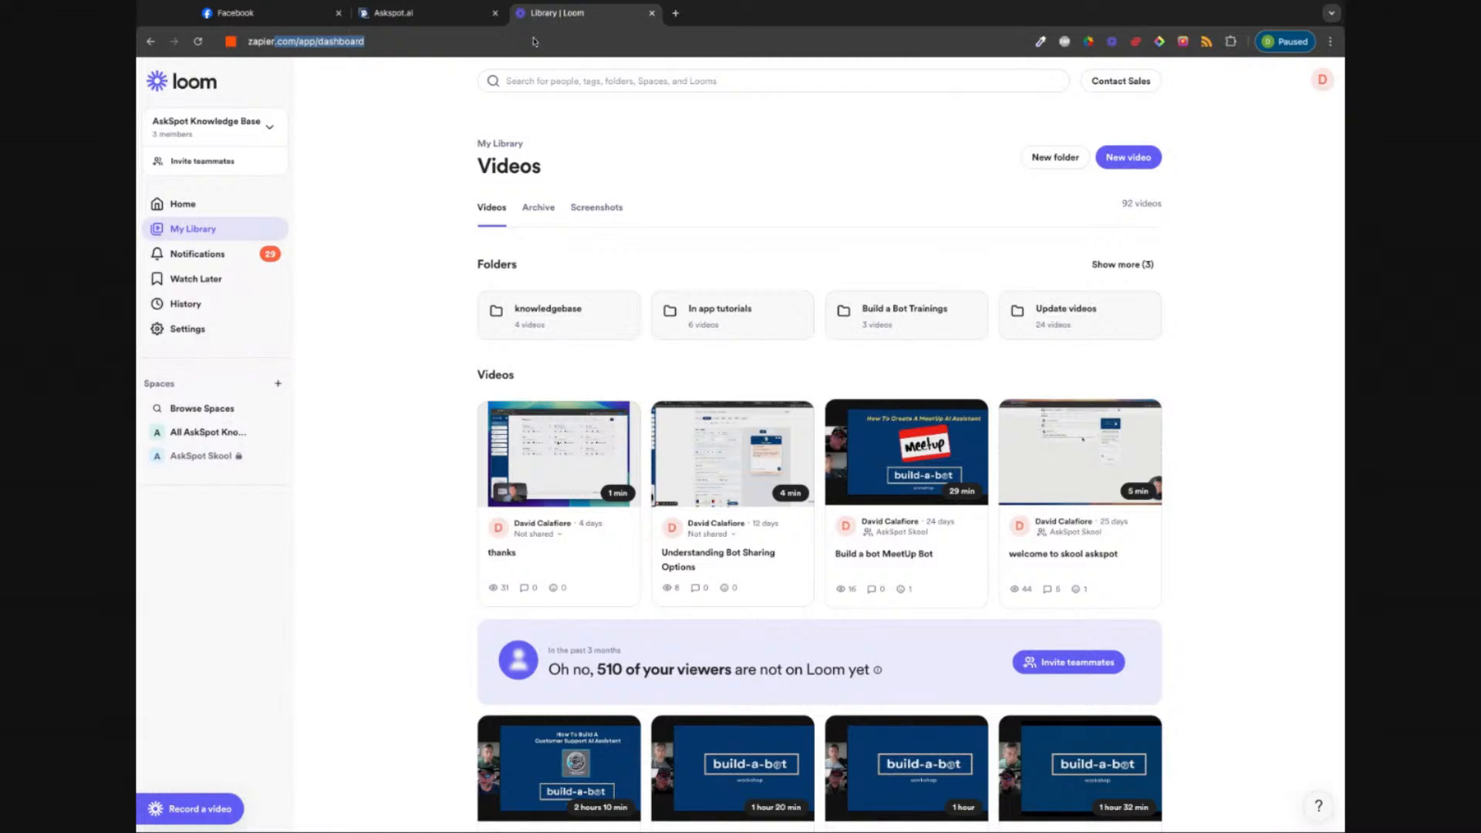
text(r)
key(Return)
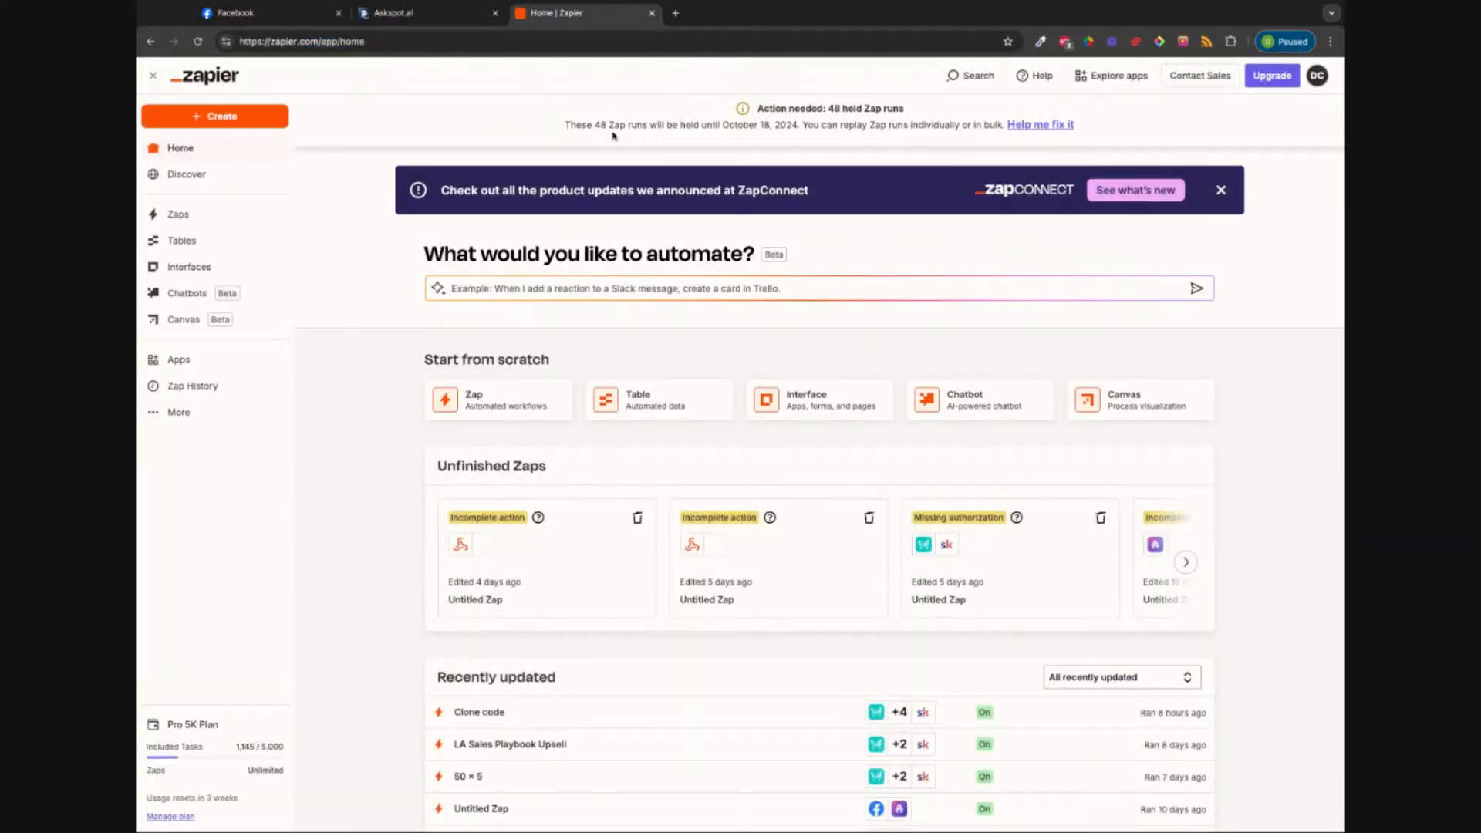
click(225, 114)
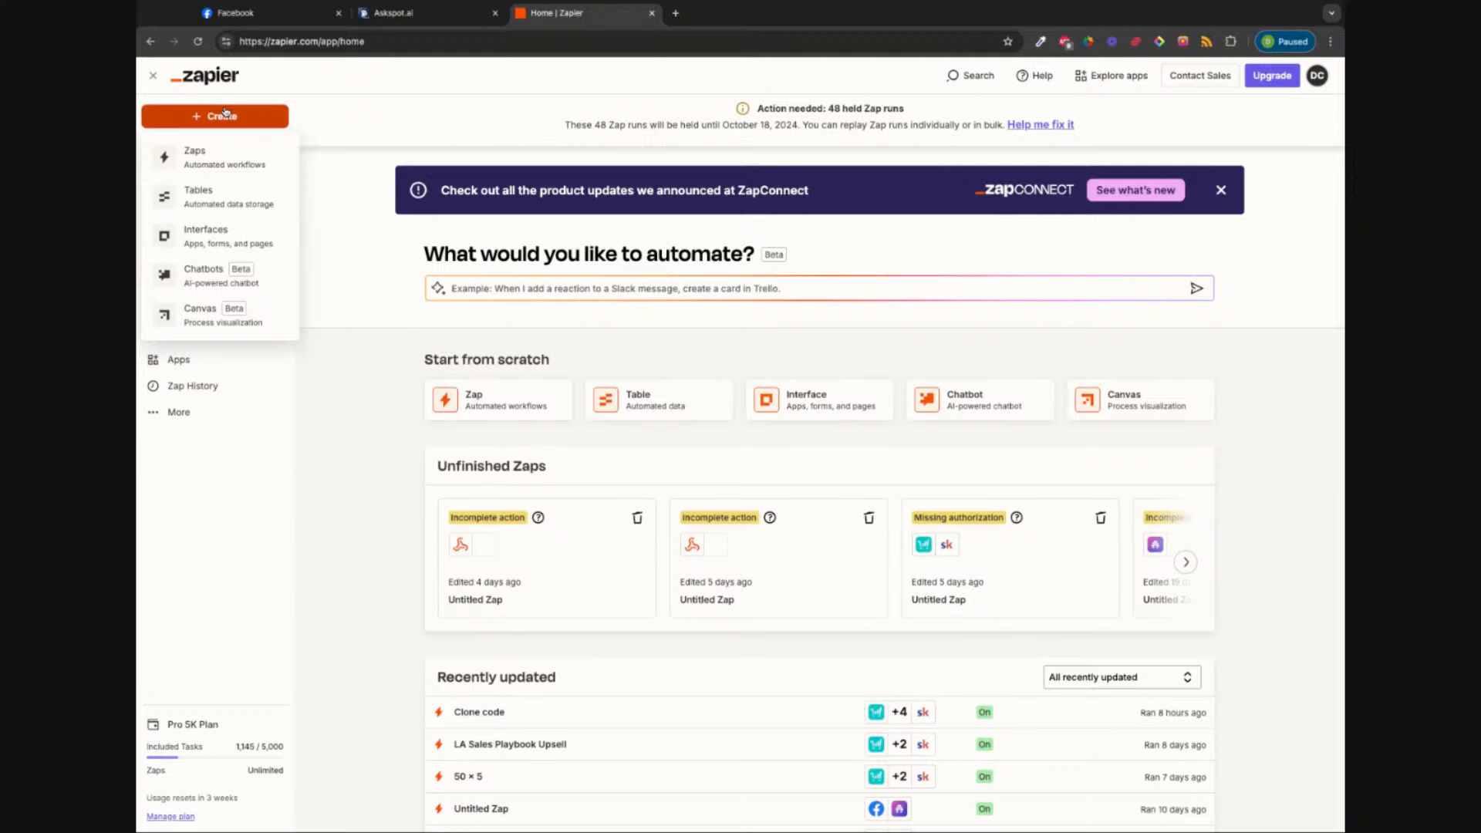
click(205, 146)
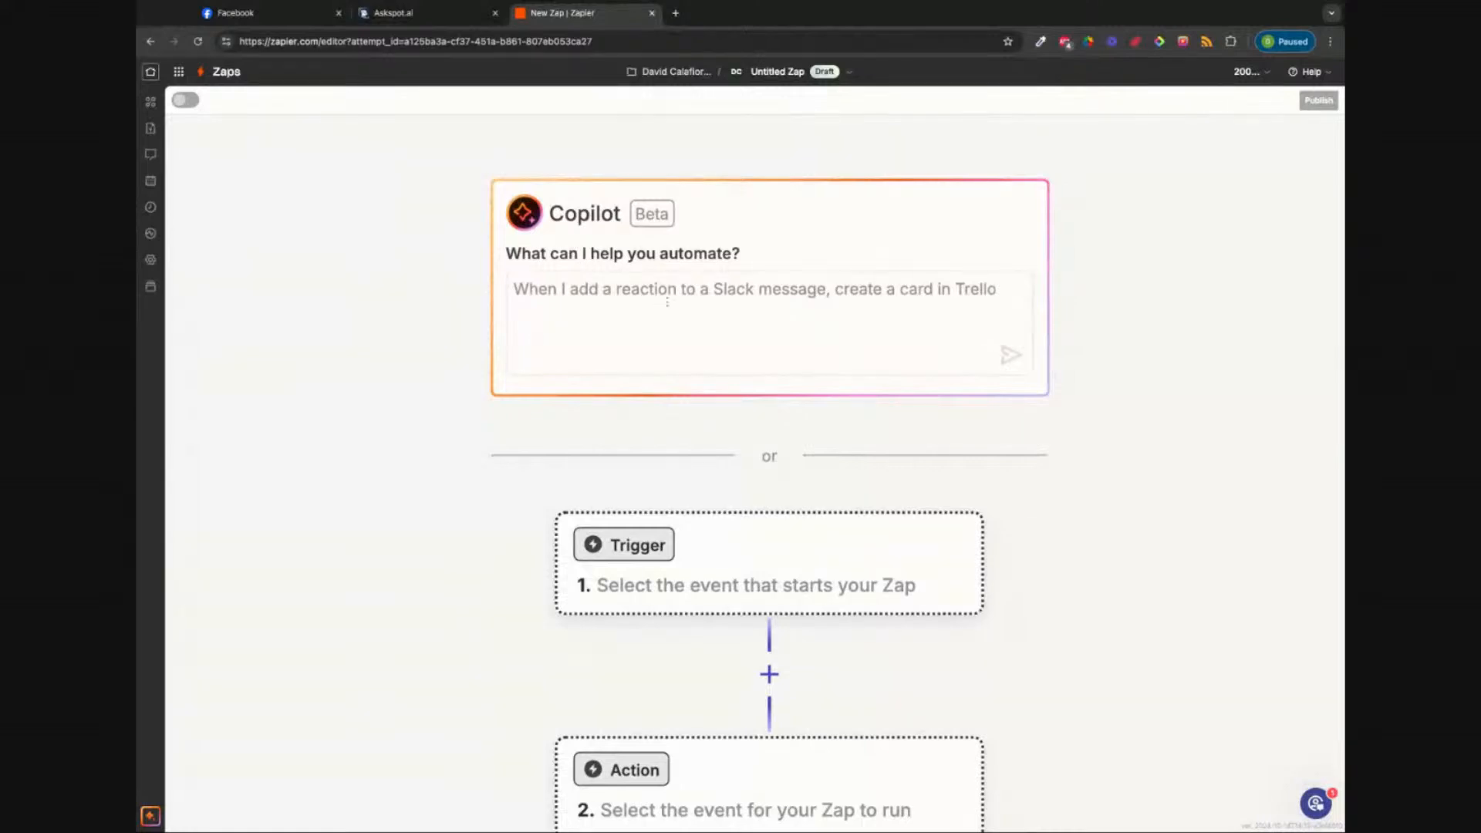
Step: Set the Zap trigger to Webhooks by Zapier Catch Hook and copy its webhook URL
click(723, 576)
click(794, 337)
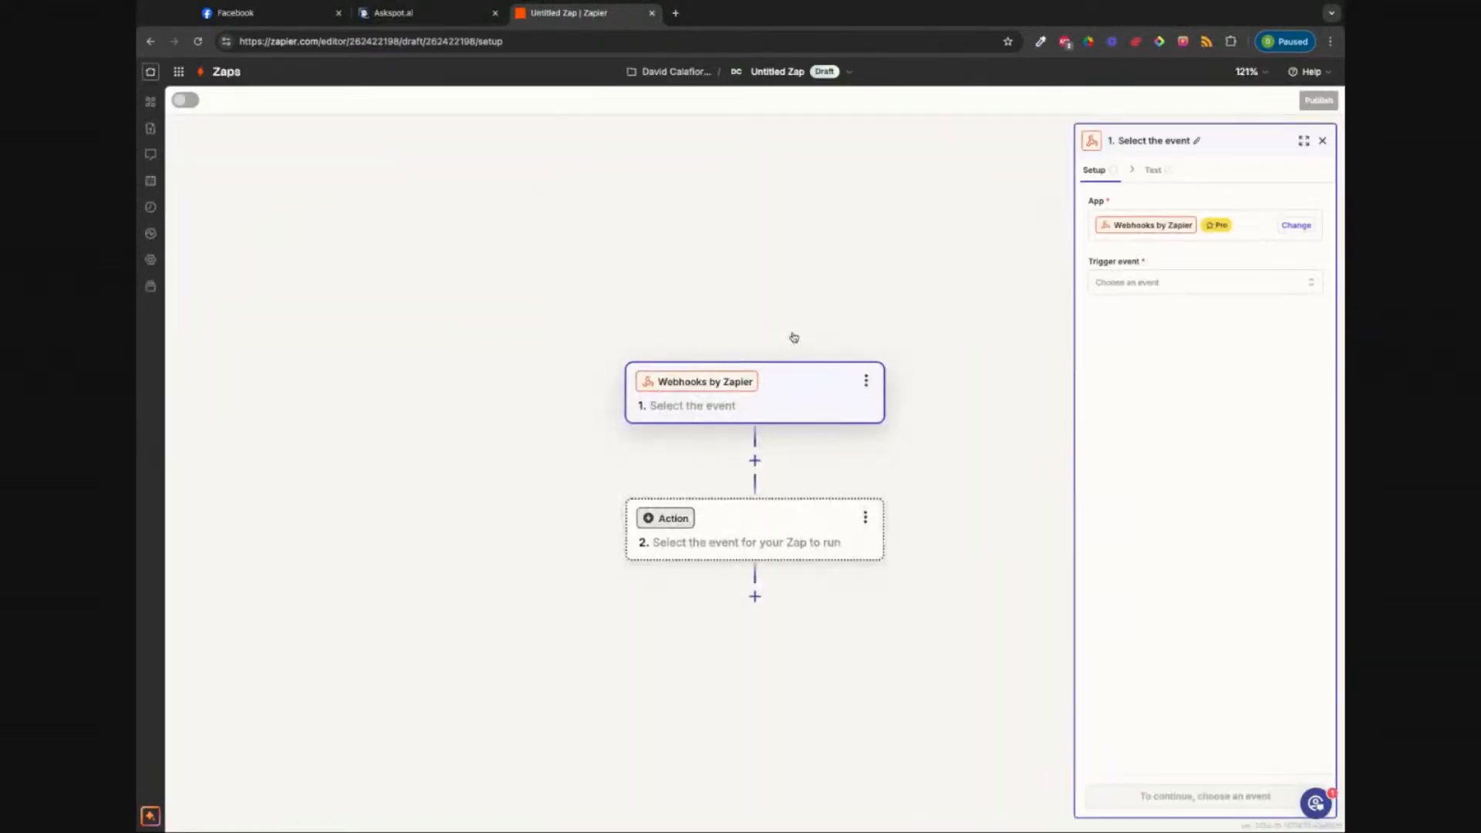
click(1209, 284)
click(918, 339)
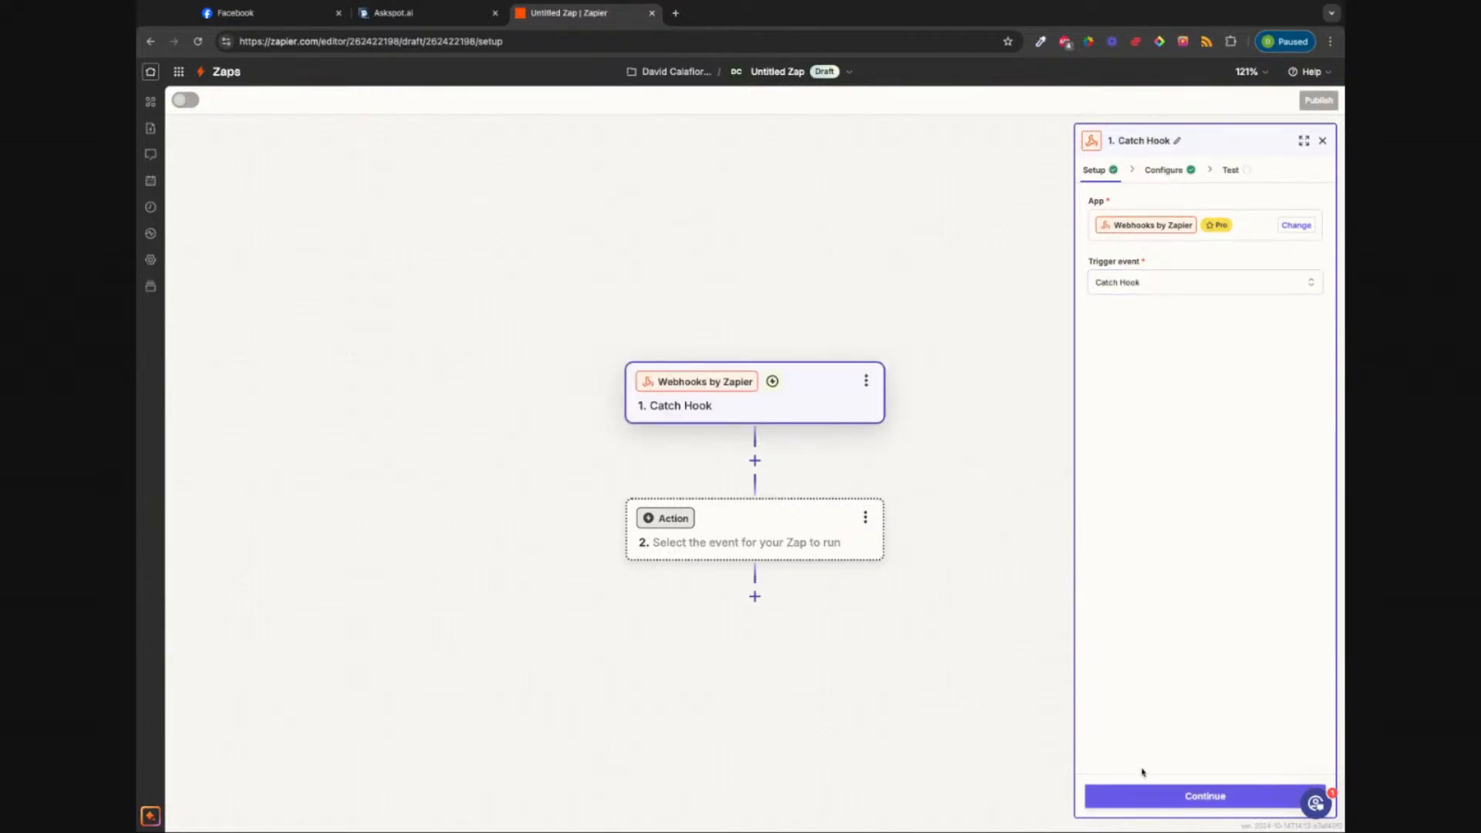
click(1145, 795)
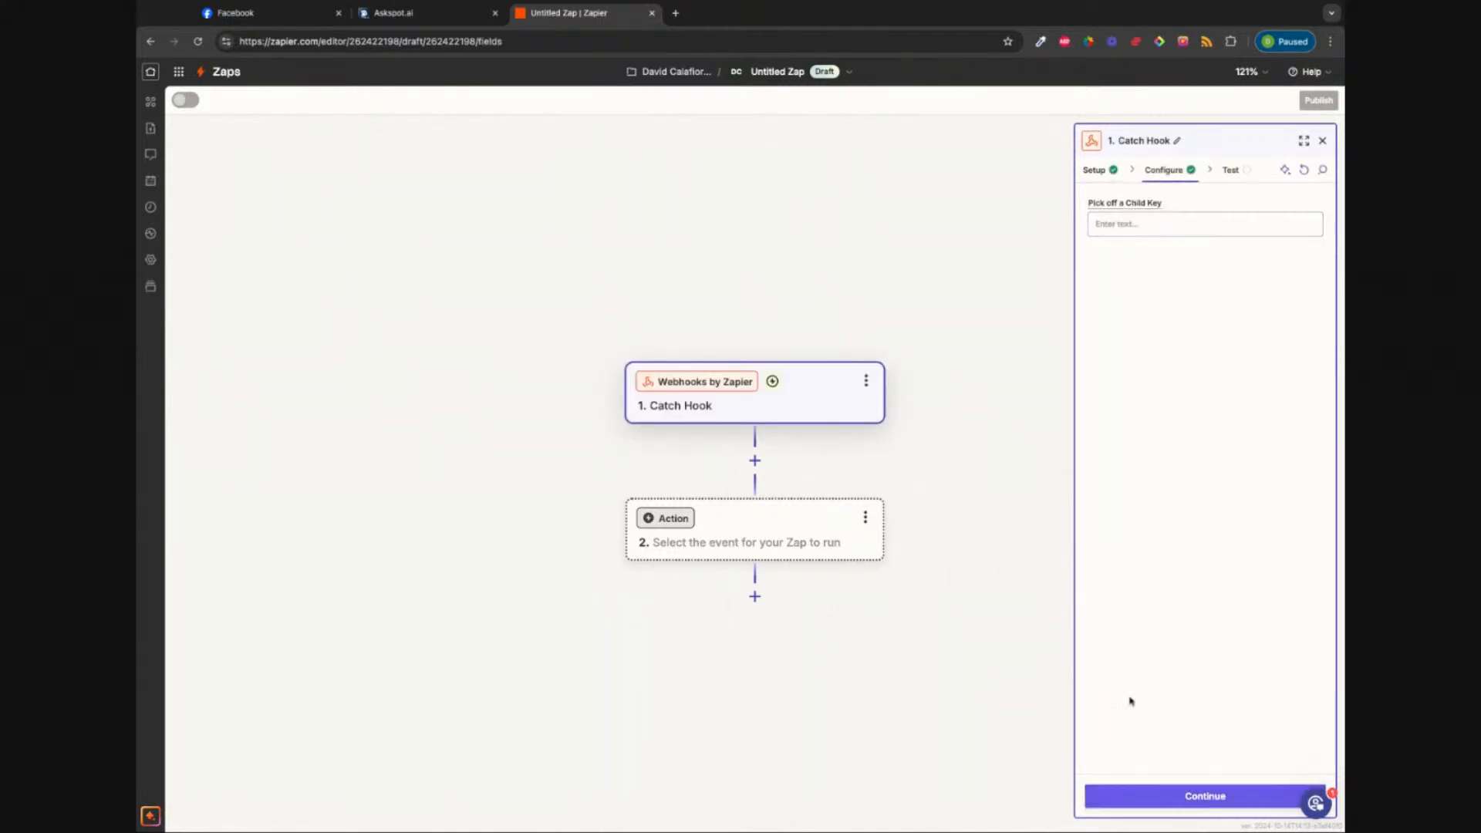
click(1167, 795)
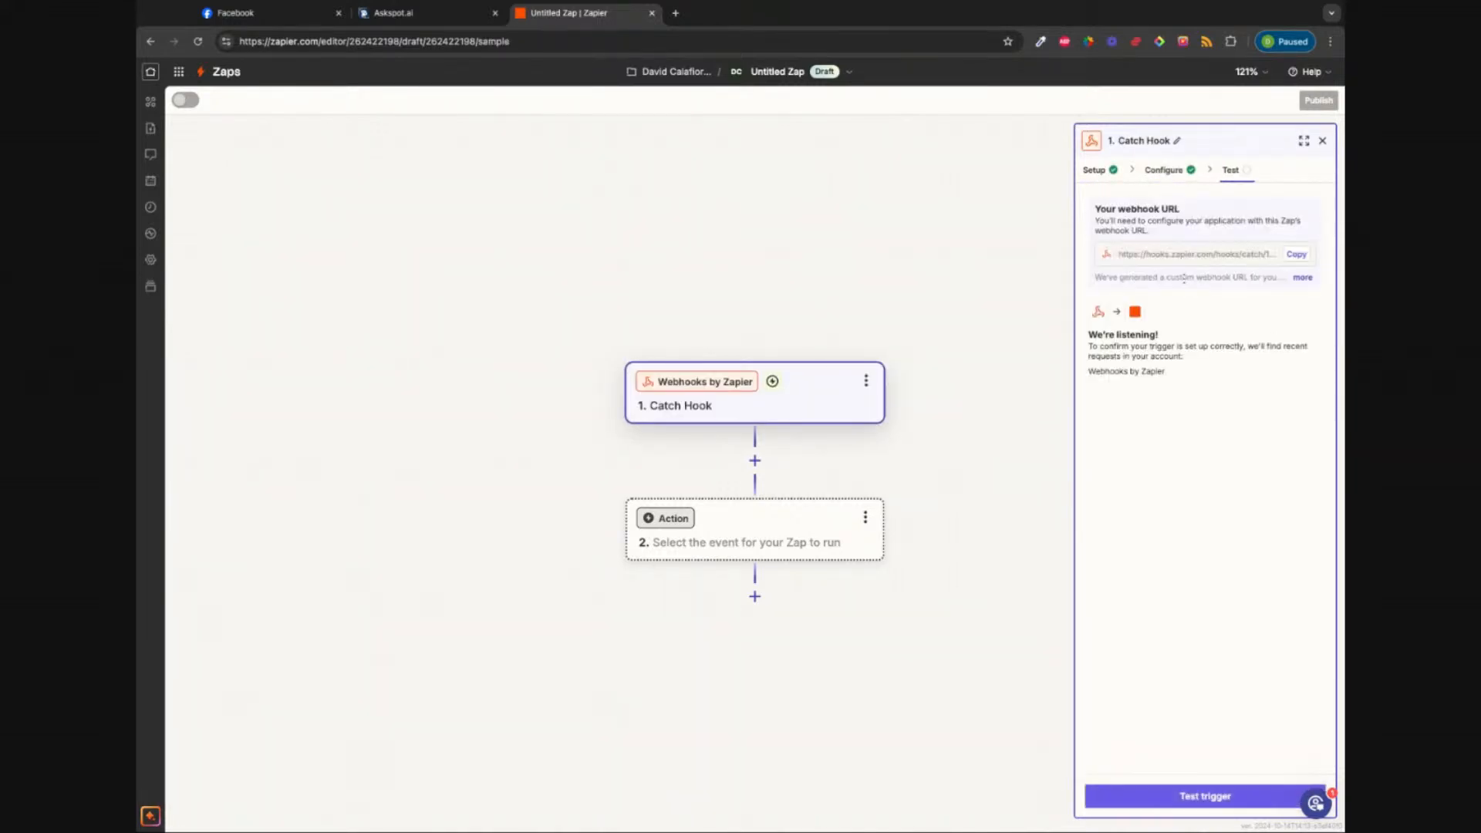
click(1296, 256)
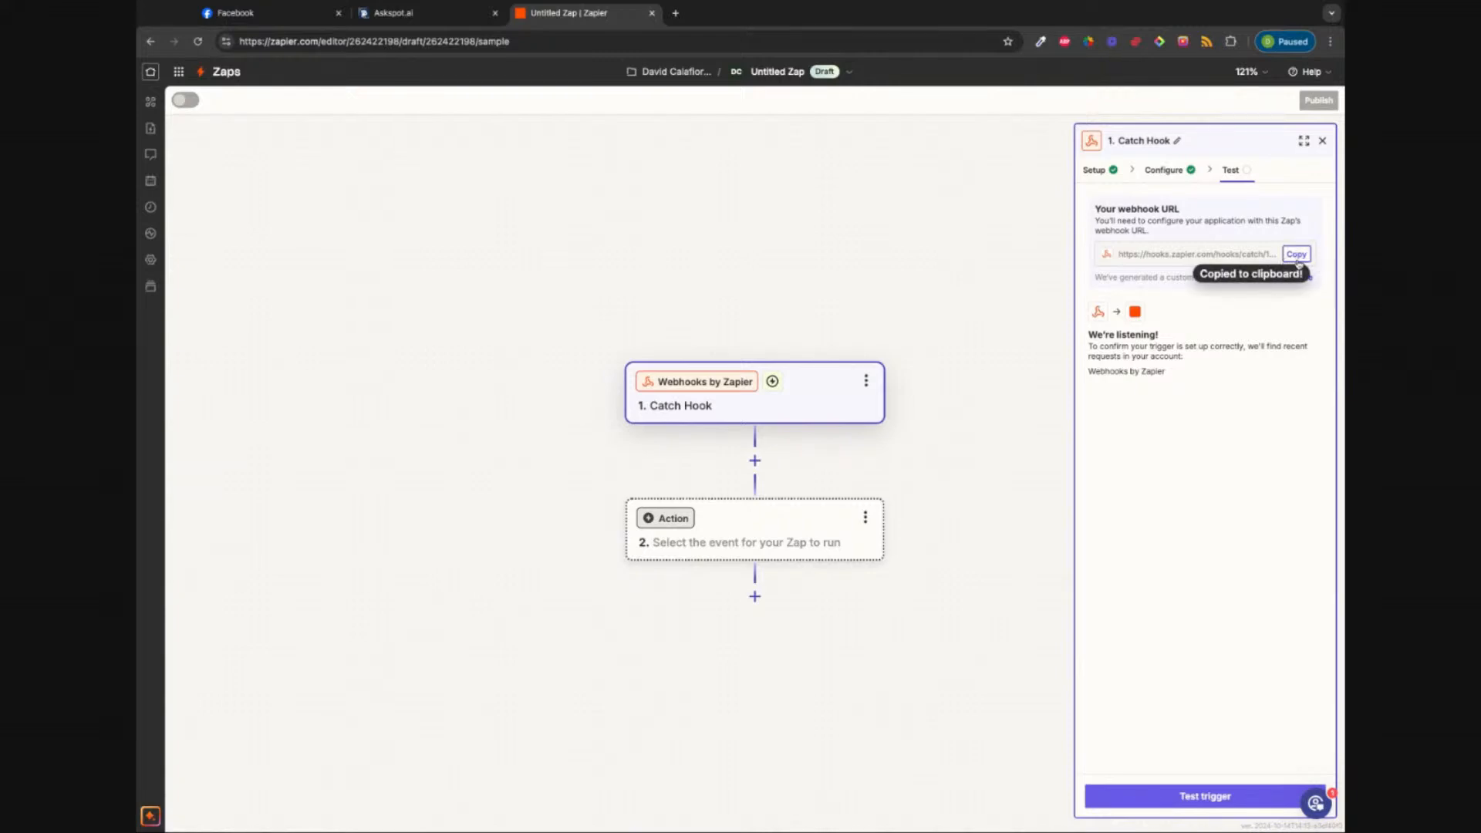
click(417, 15)
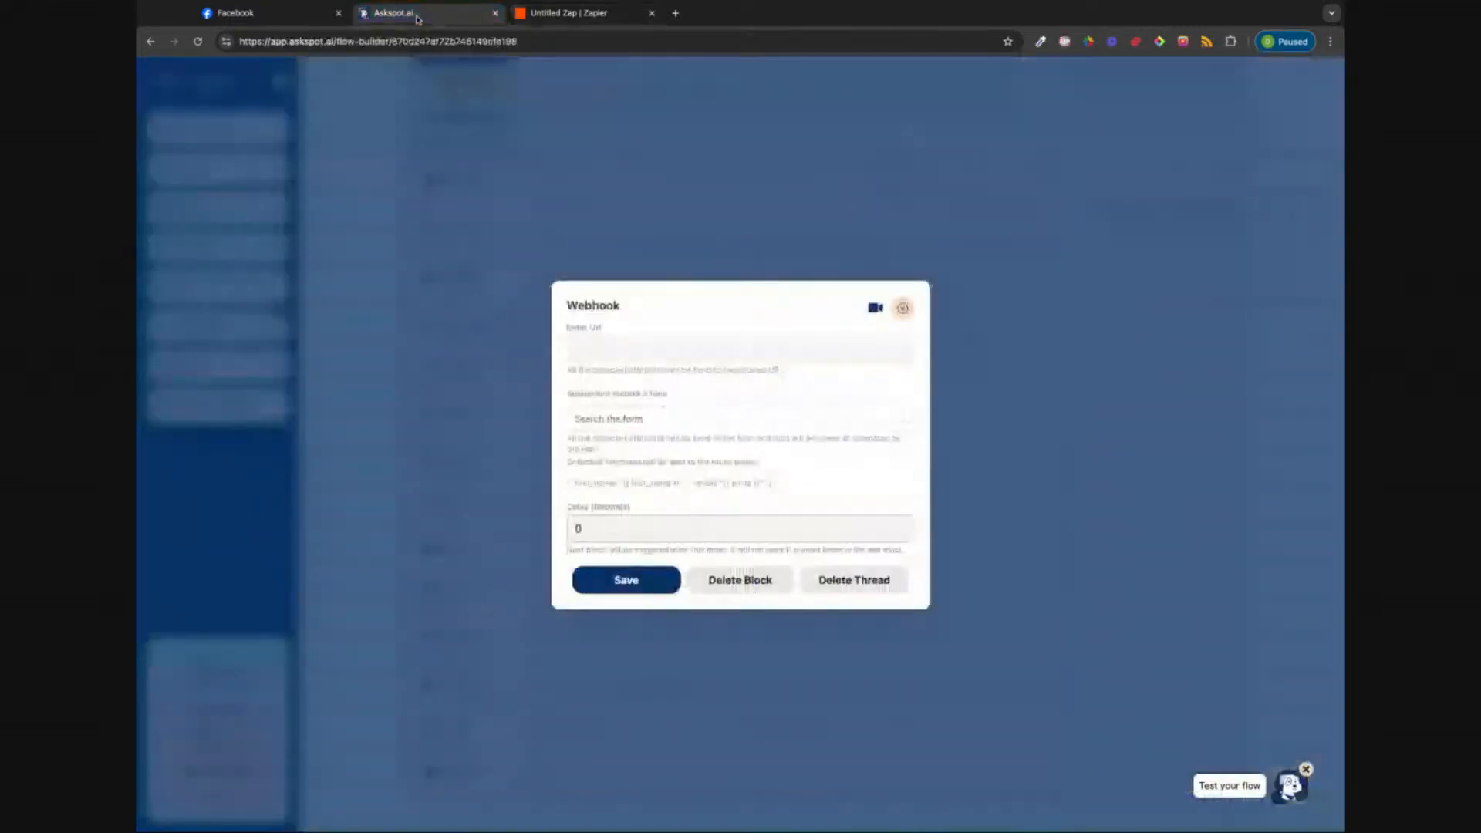
Step: Paste the Zapier catch-hook URL into the Webhook's URL field and send a test
click(624, 347)
key(ctrl+v)
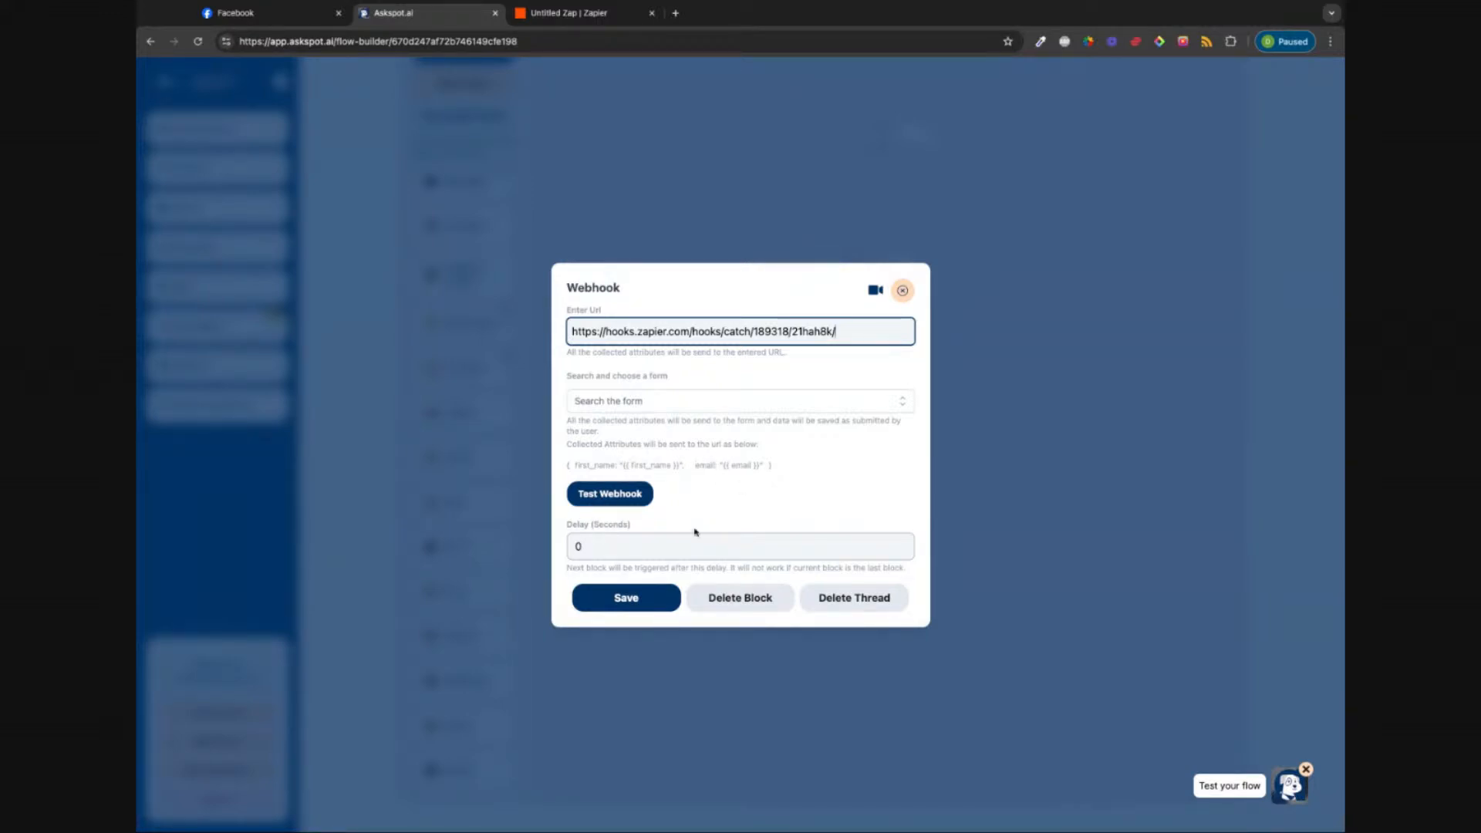
click(615, 495)
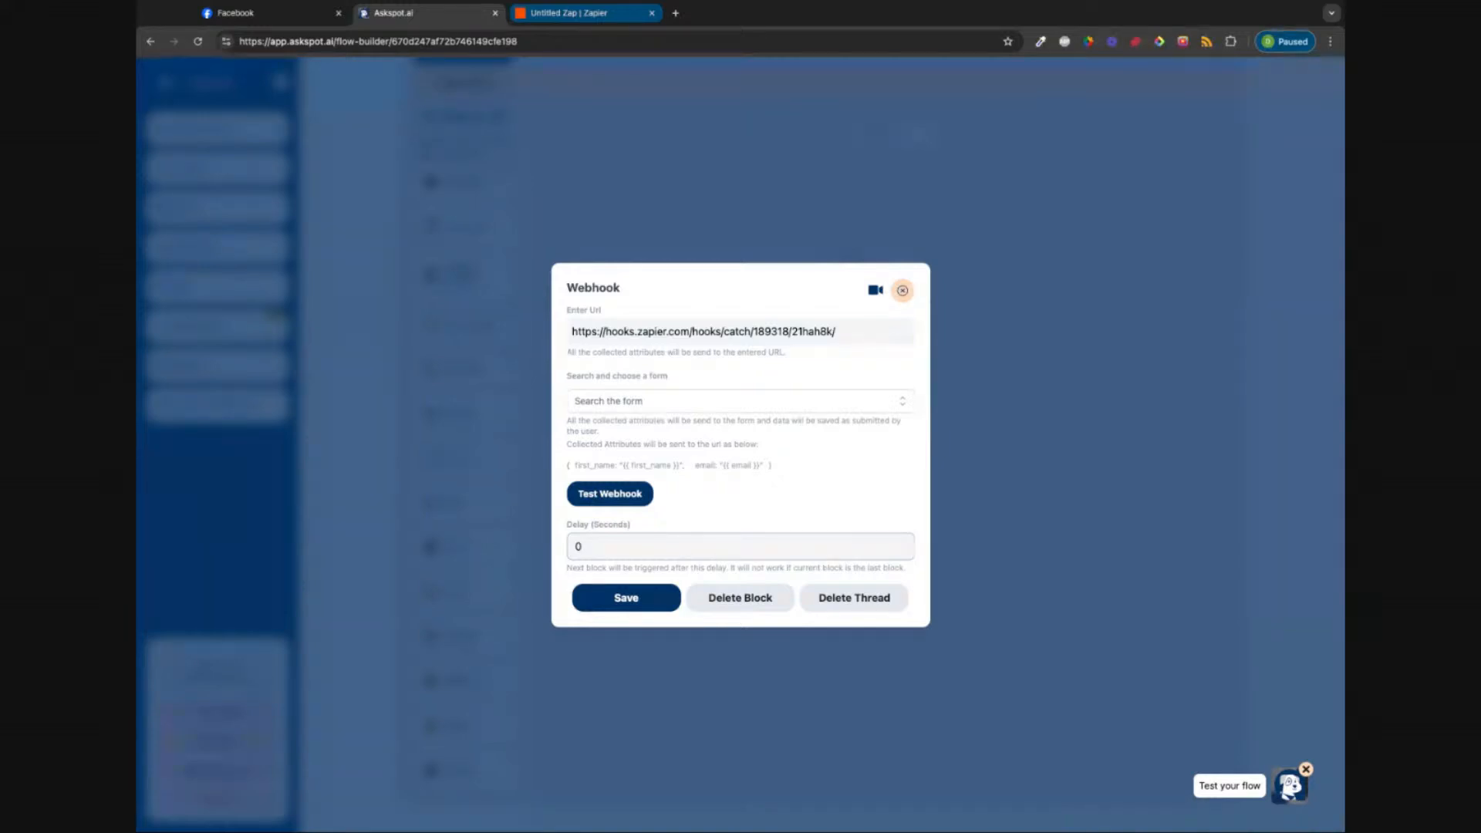
Step: Test the Zapier Catch Hook trigger to pull sample request A with First Name and Email
click(571, 13)
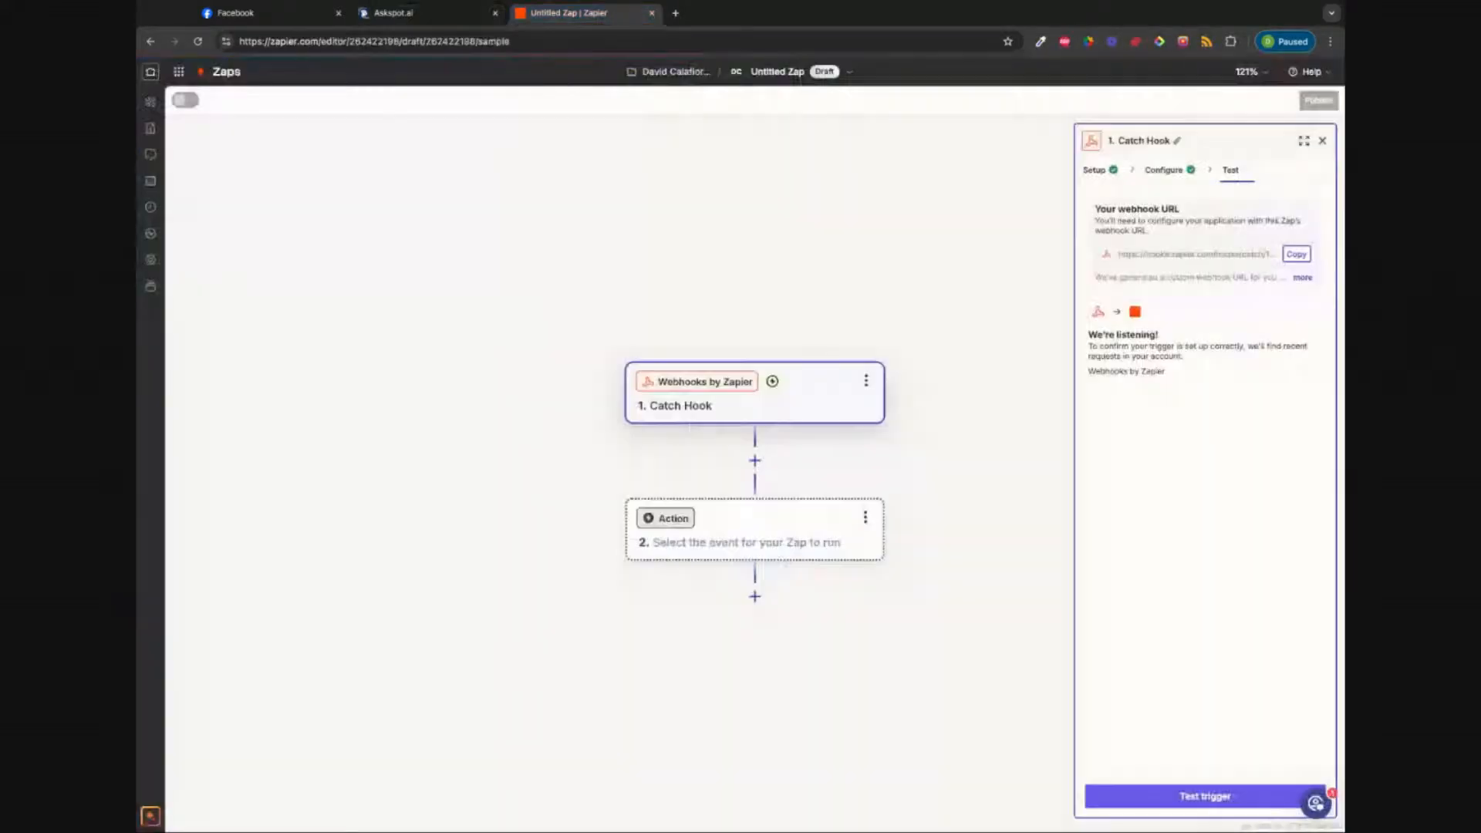
click(1200, 797)
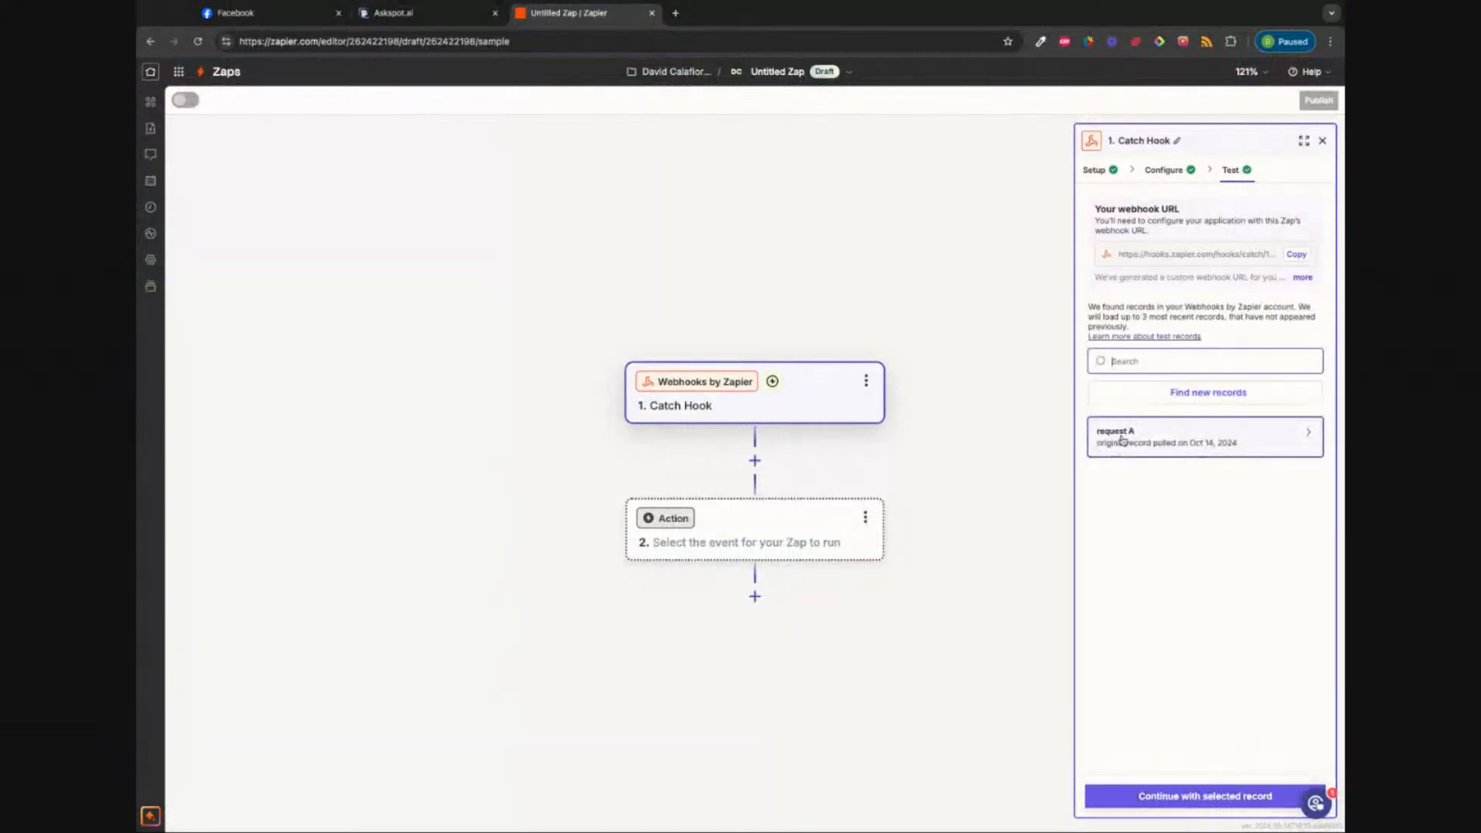
mouse_move(1223, 441)
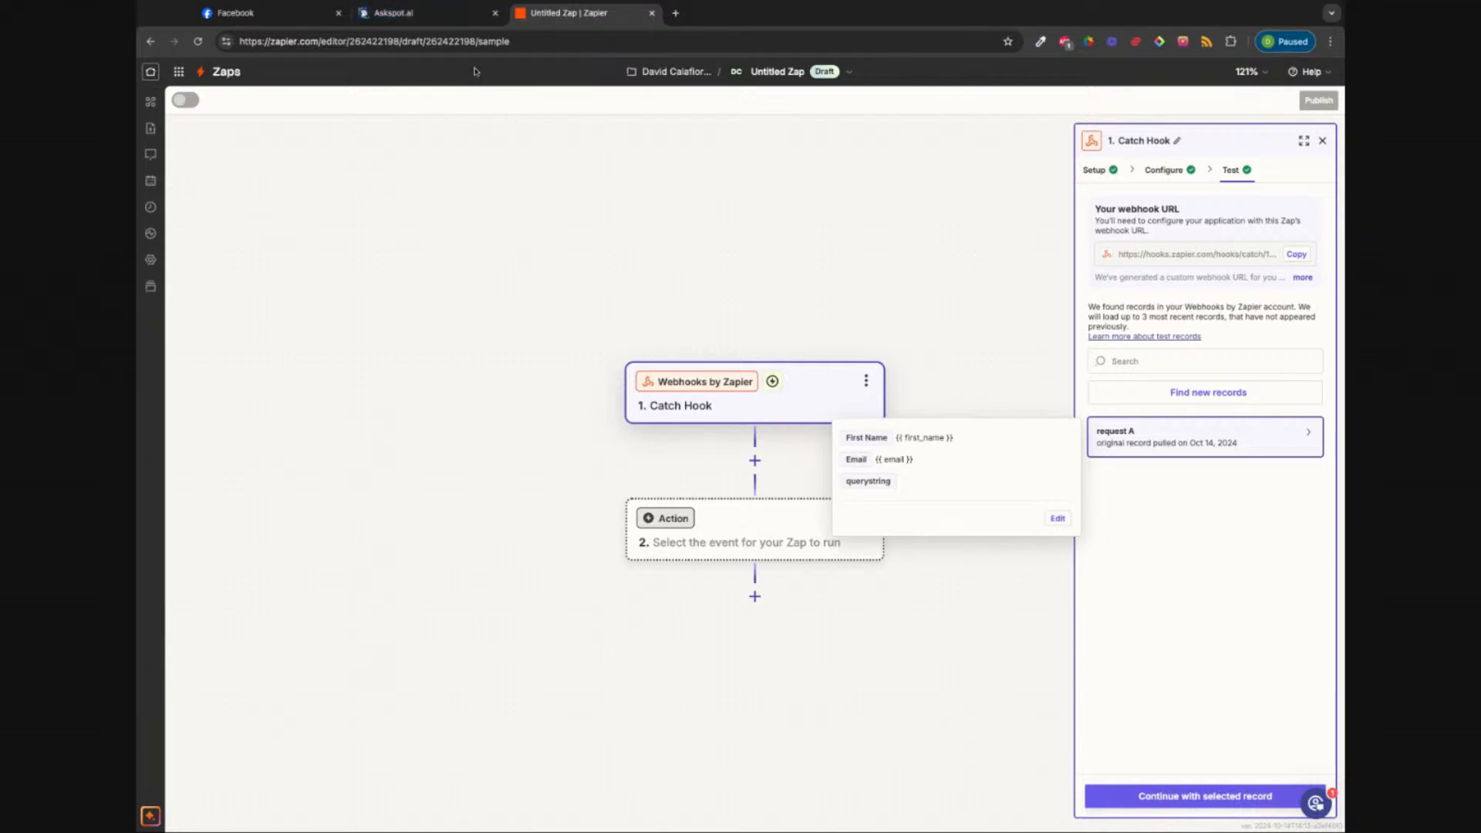
click(455, 23)
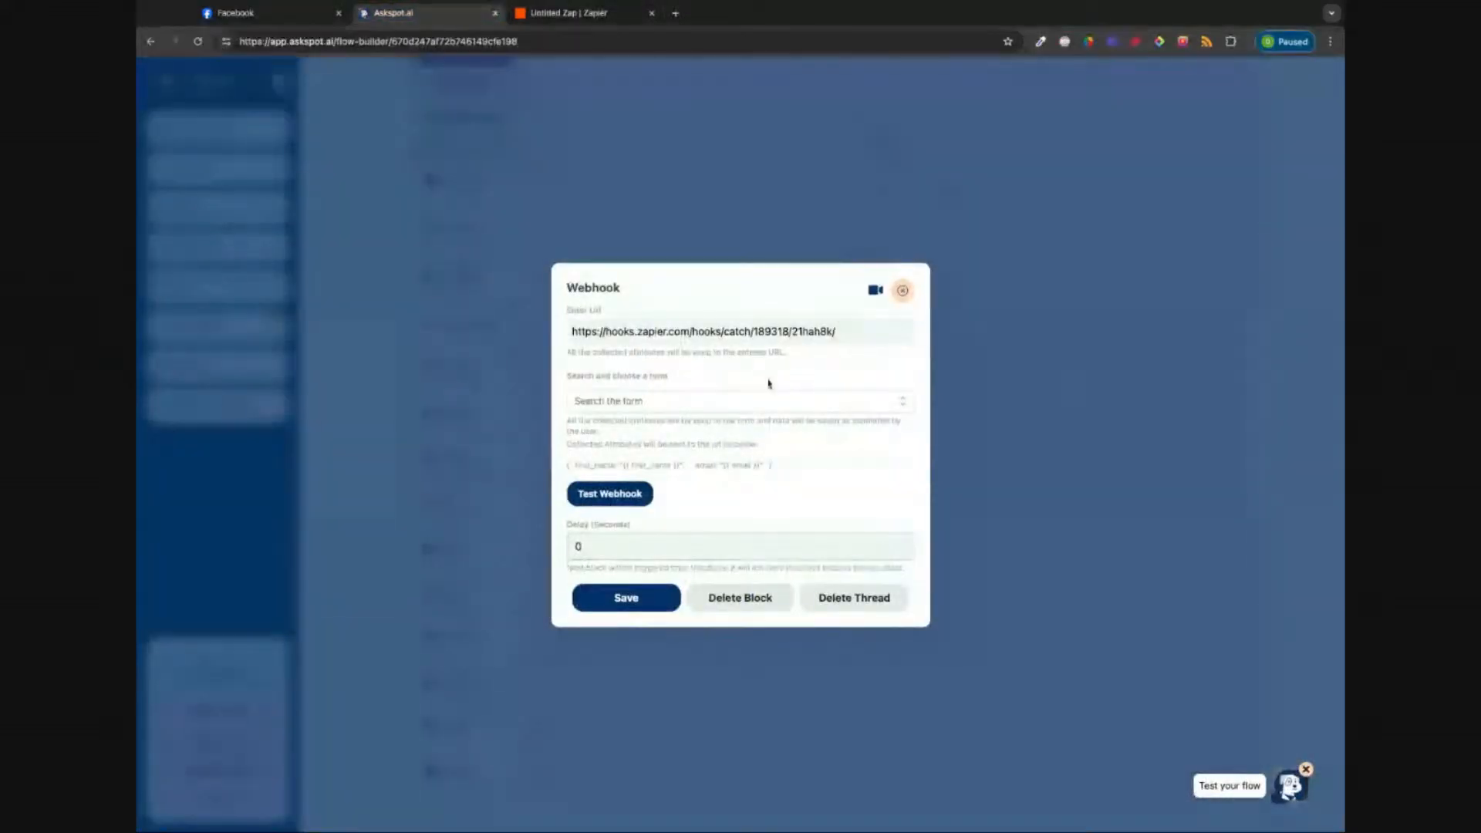
Step: Save the Webhook block with the Zapier URL and resend its test data to the Zap
click(617, 600)
click(877, 402)
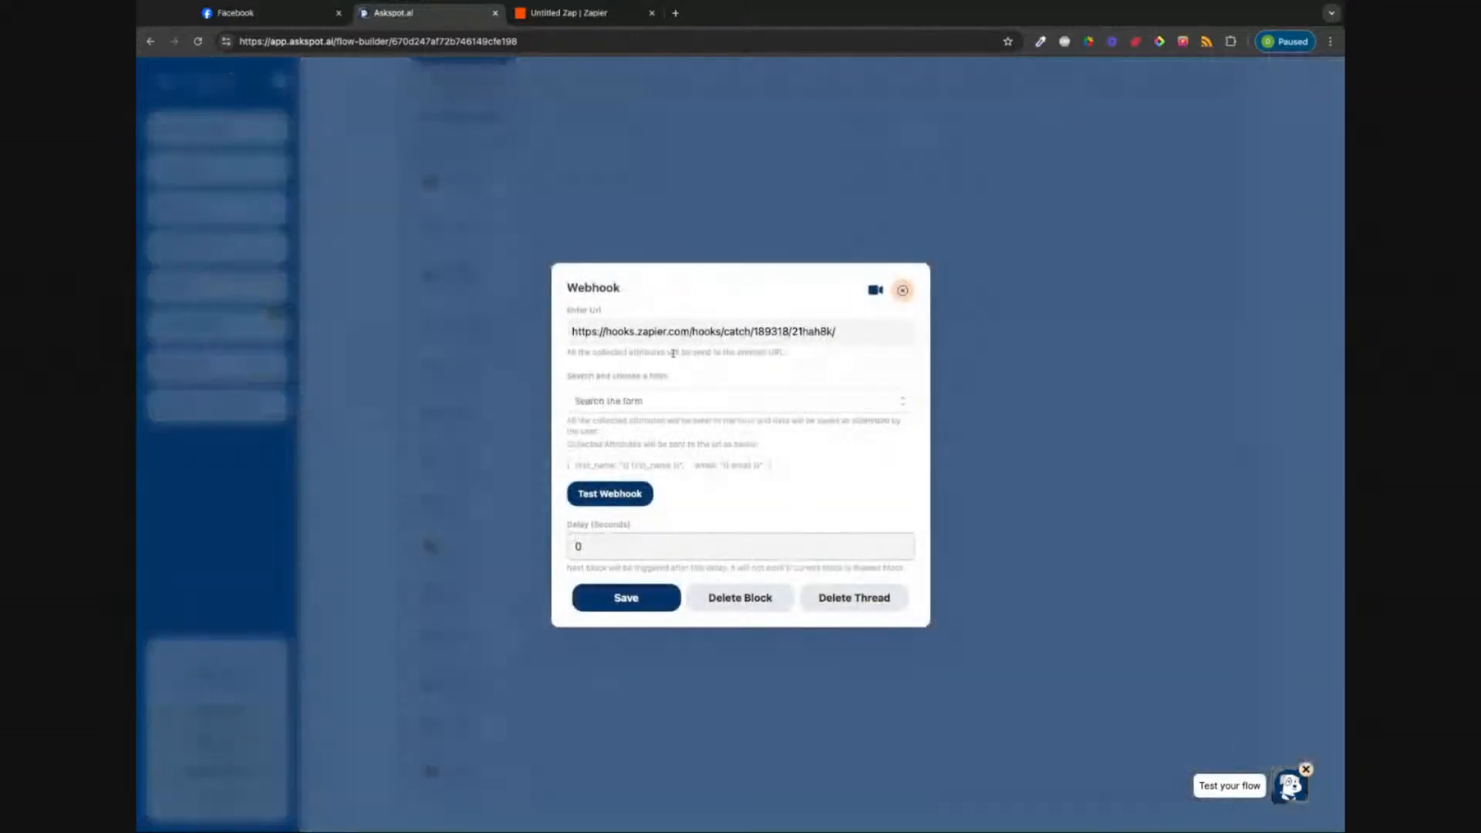
click(866, 338)
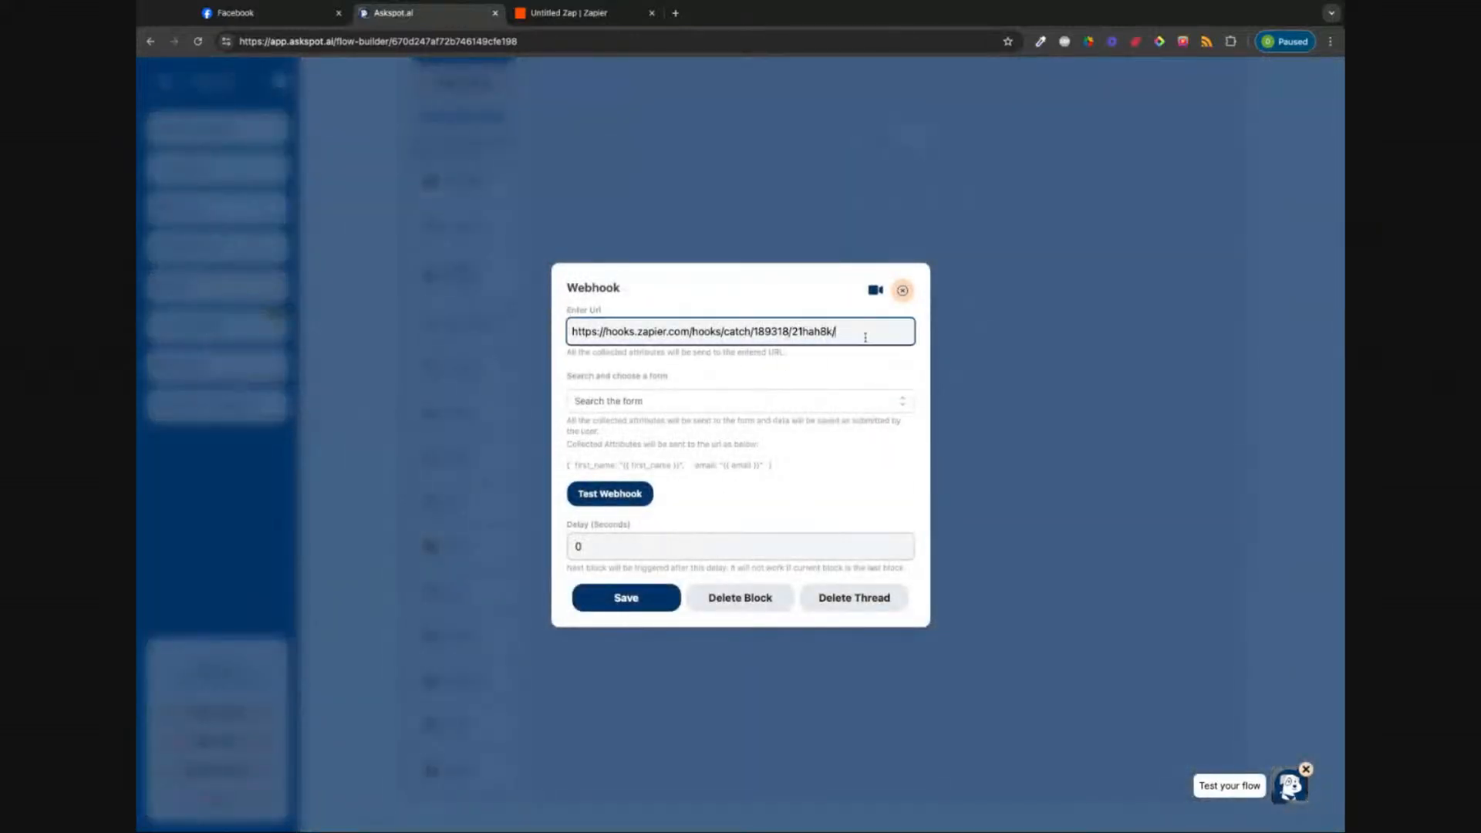
click(618, 496)
click(575, 13)
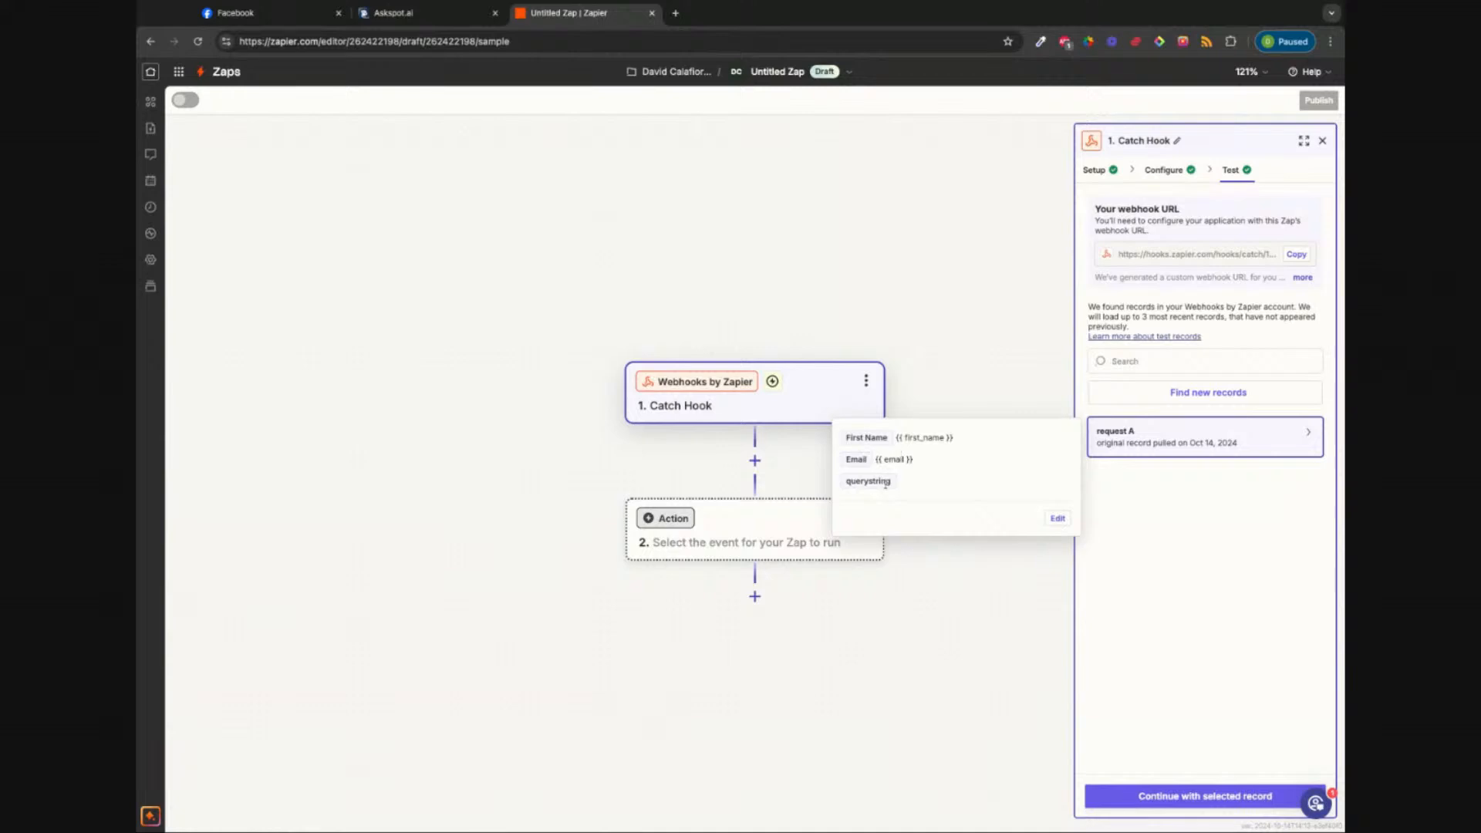
Step: Back in Askspot, save and close the Webhook block settings
click(437, 10)
click(651, 607)
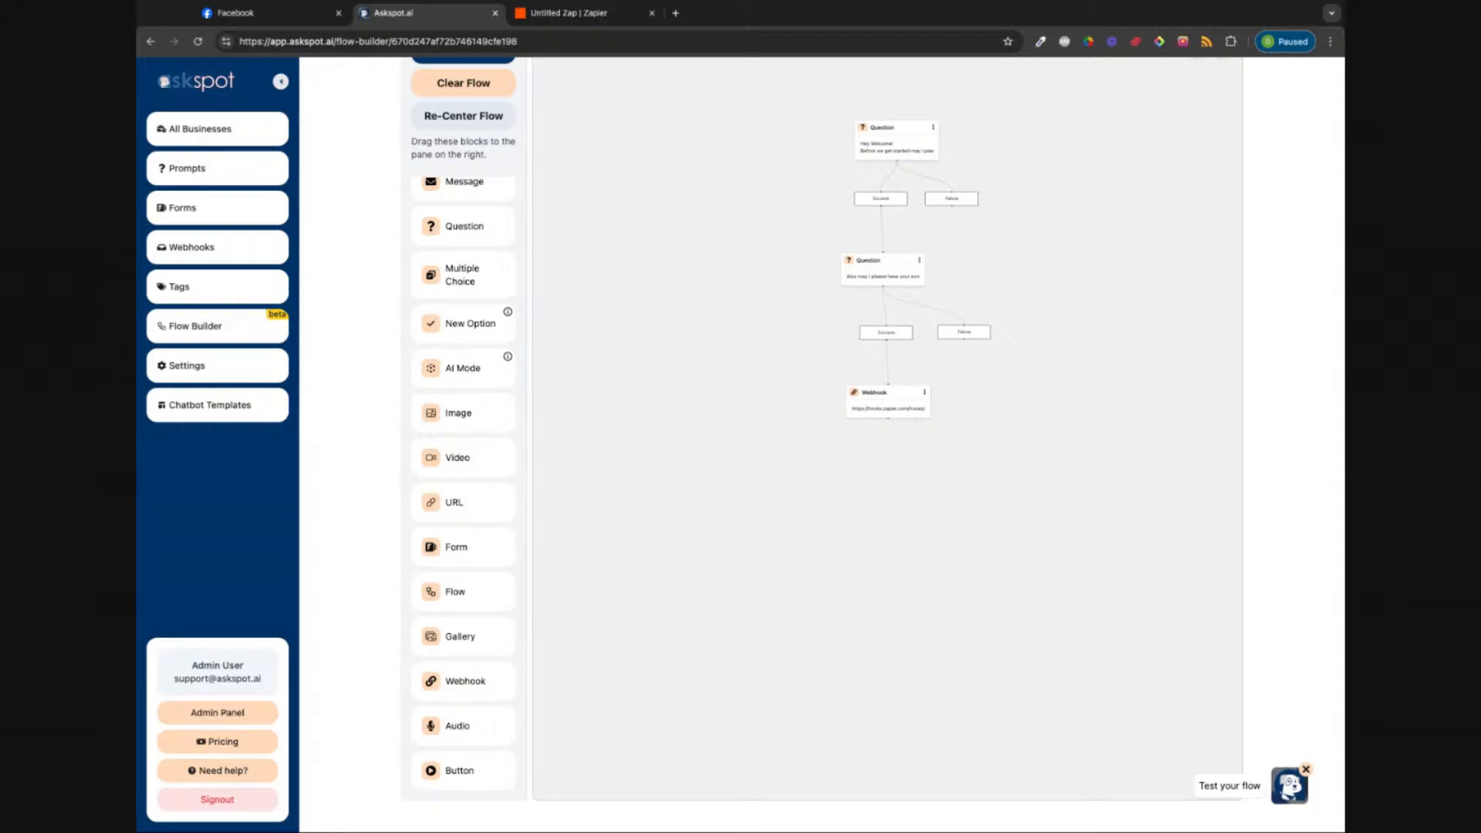
Step: Add an AI Mode block after the Webhook with message 'Perfect, now that I have this info... How can I help you today' plus First Name
drag(463, 369, 929, 486)
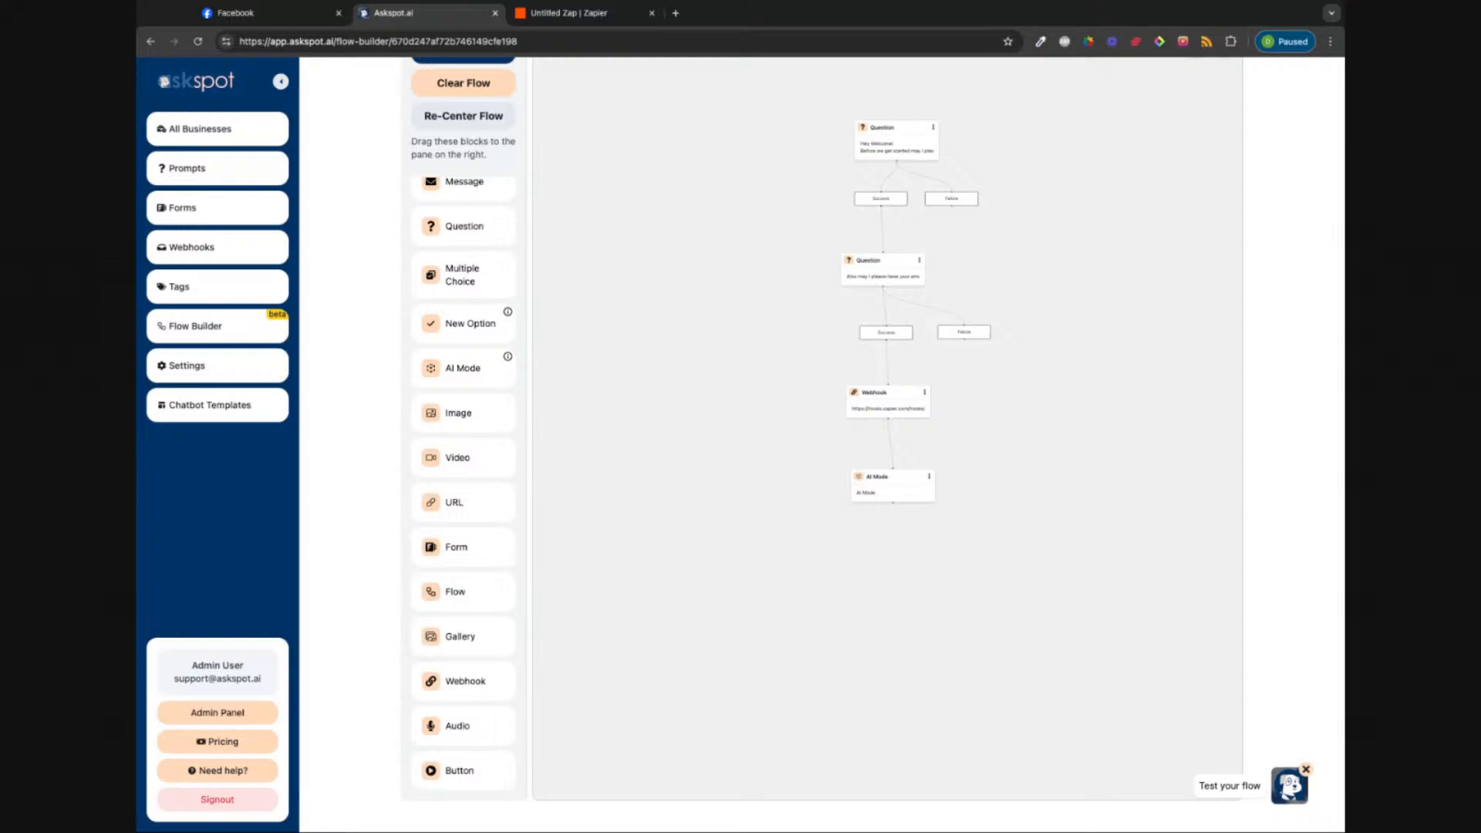
click(929, 477)
click(678, 402)
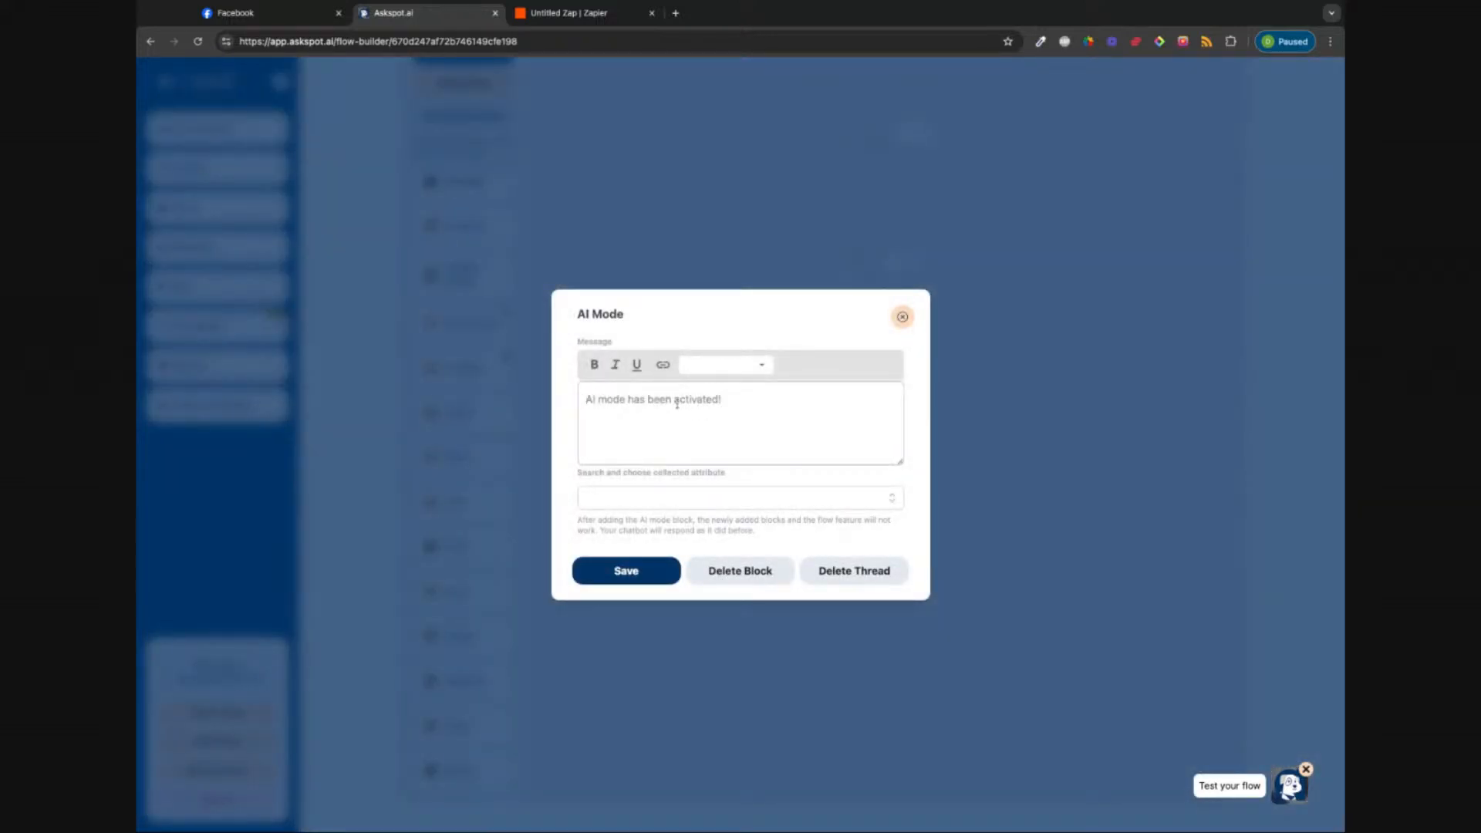
text(Perf)
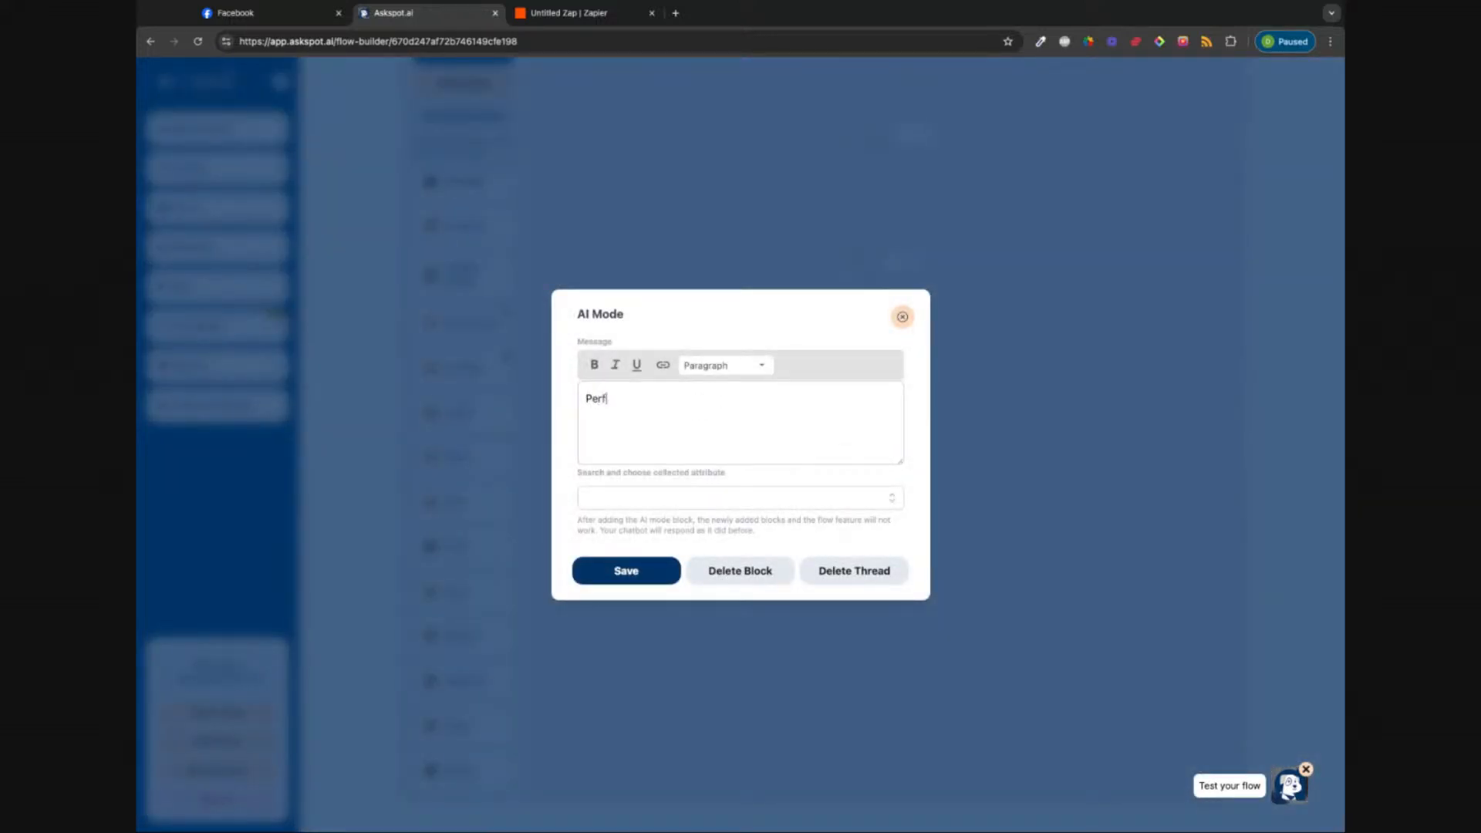
key(BackSpace)
text(fet)
key(BackSpace)
key(BackSpace)
text(ect, now that I have this info... How ca)
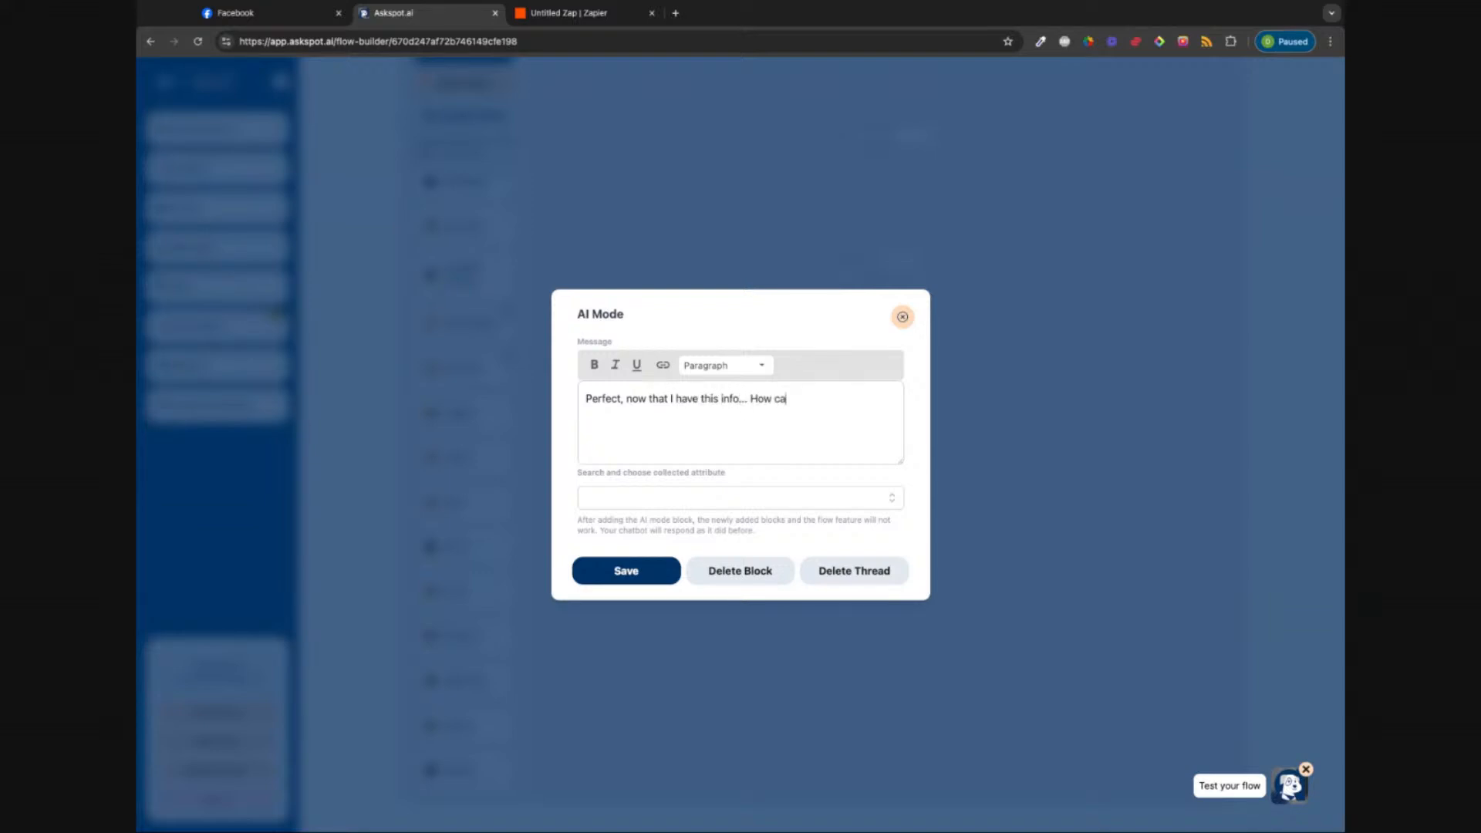
text(n I help you today?)
key(BackSpace)
click(889, 505)
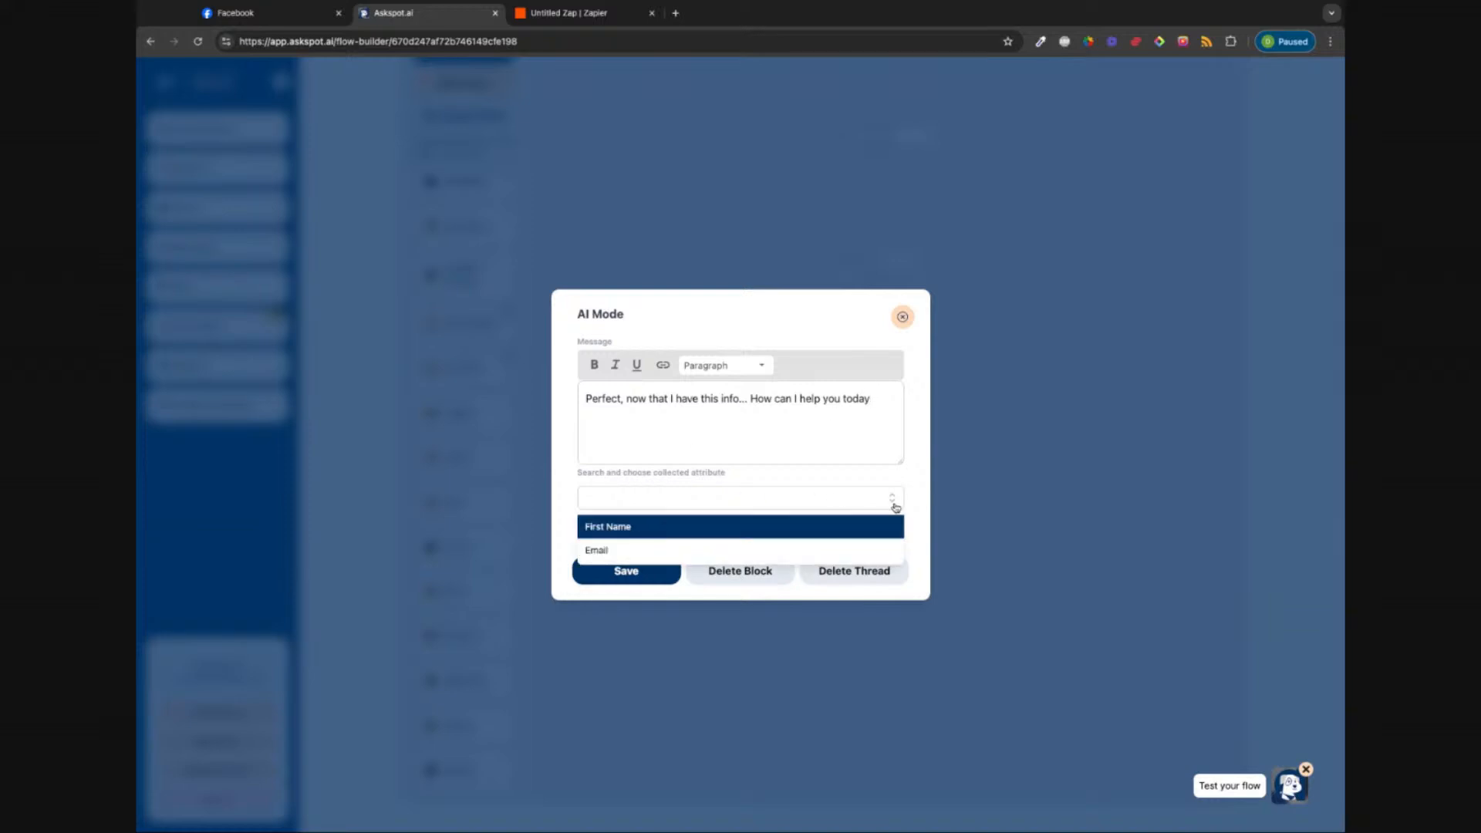
click(643, 532)
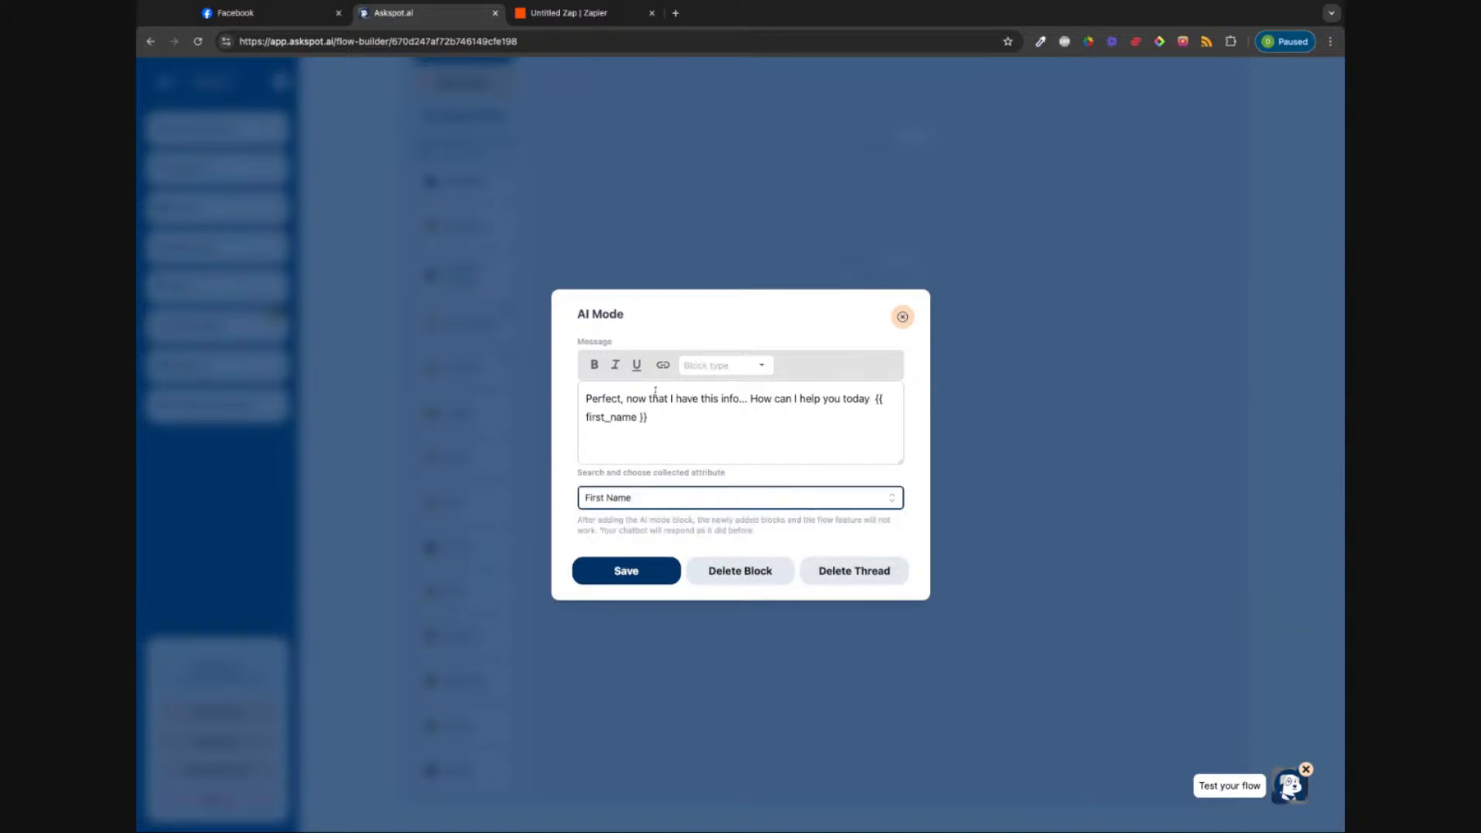
click(617, 572)
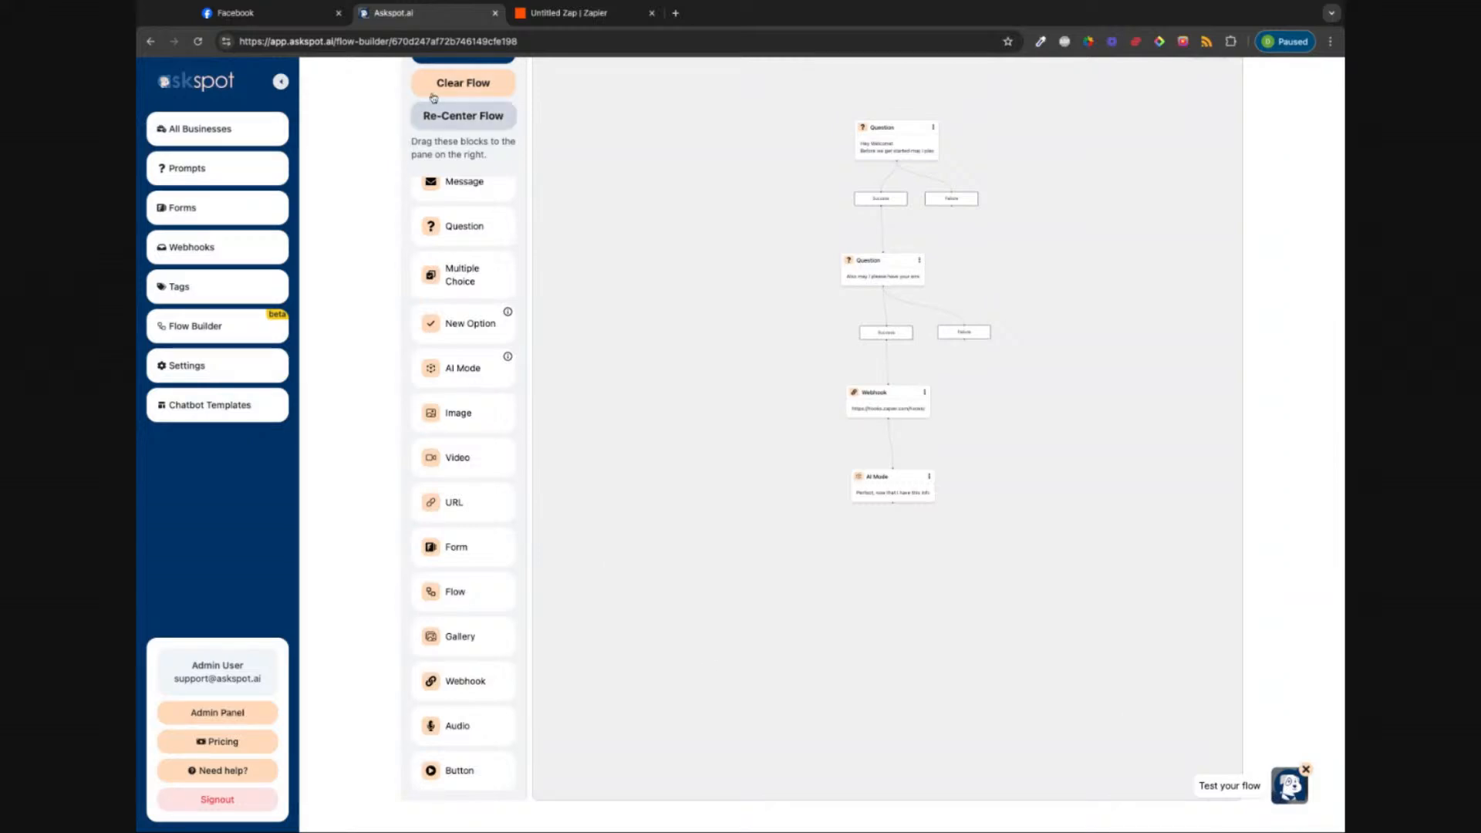
Step: Save the Demo flow and launch a live test chat
scroll(433, 98, up, 2)
click(463, 162)
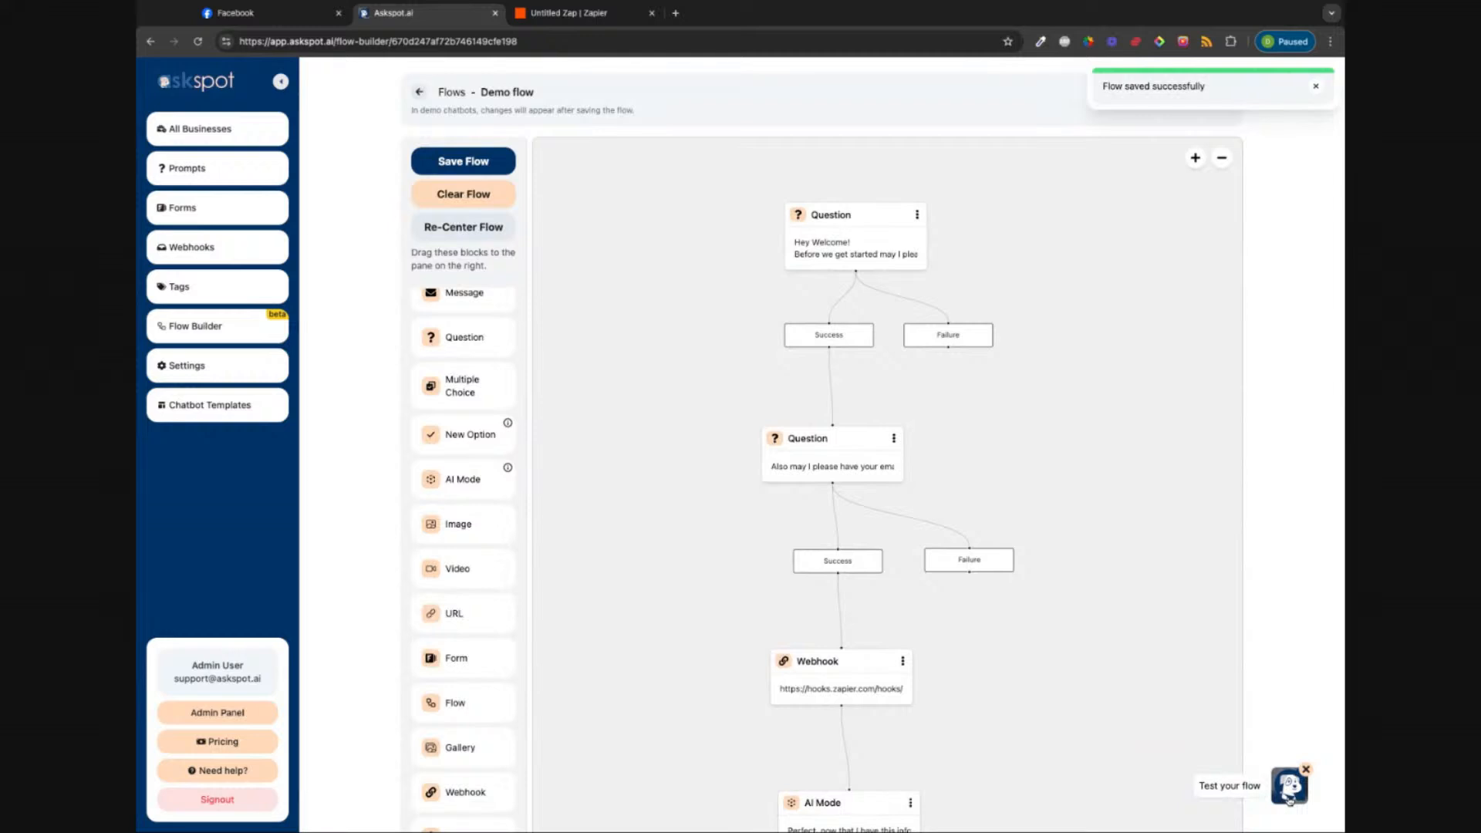
click(1290, 787)
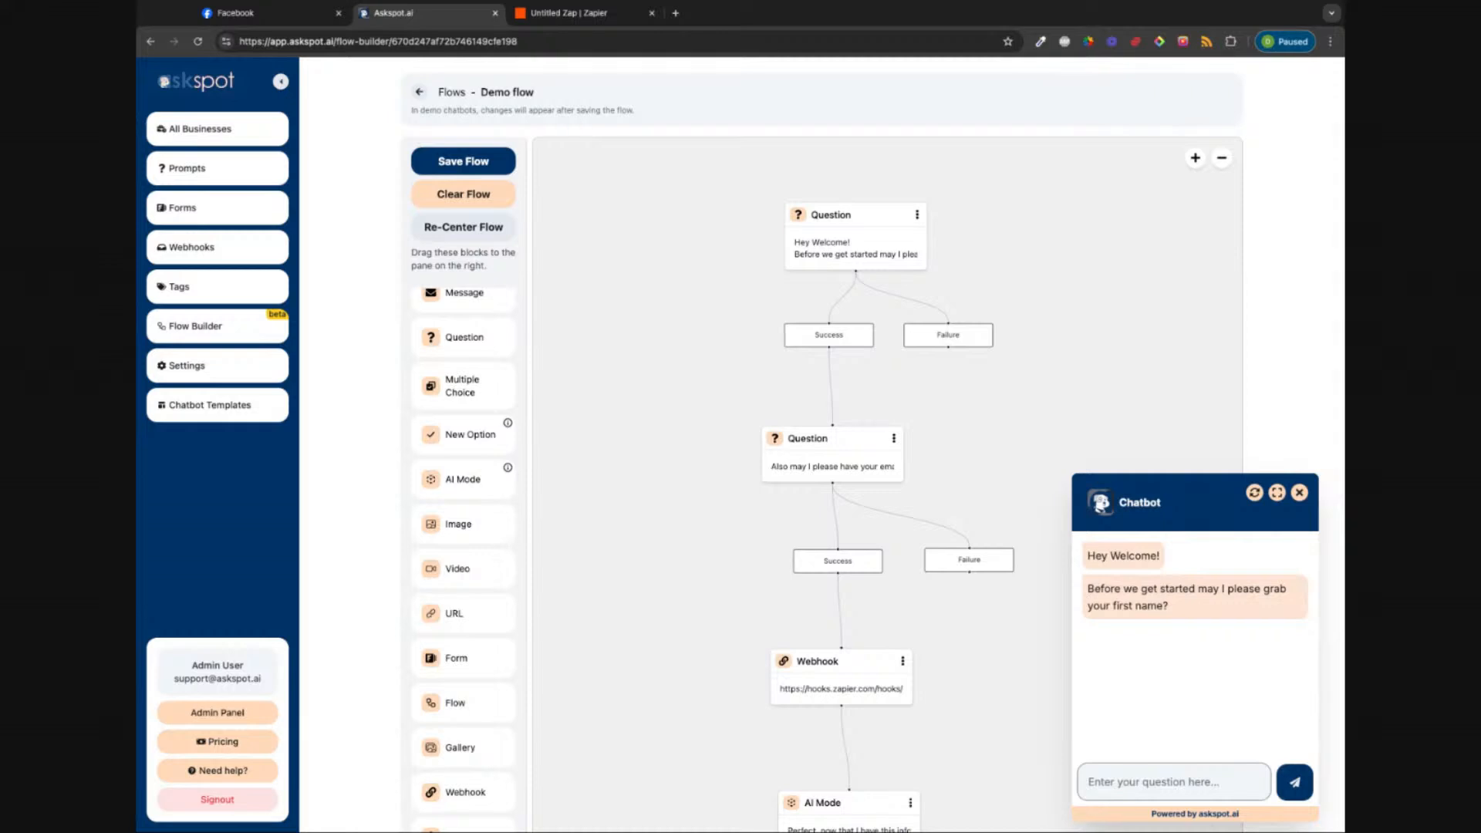
Step: Answer the test chat's questions with a first name and an email address until the AI greeting appears
click(1151, 786)
text(dave)
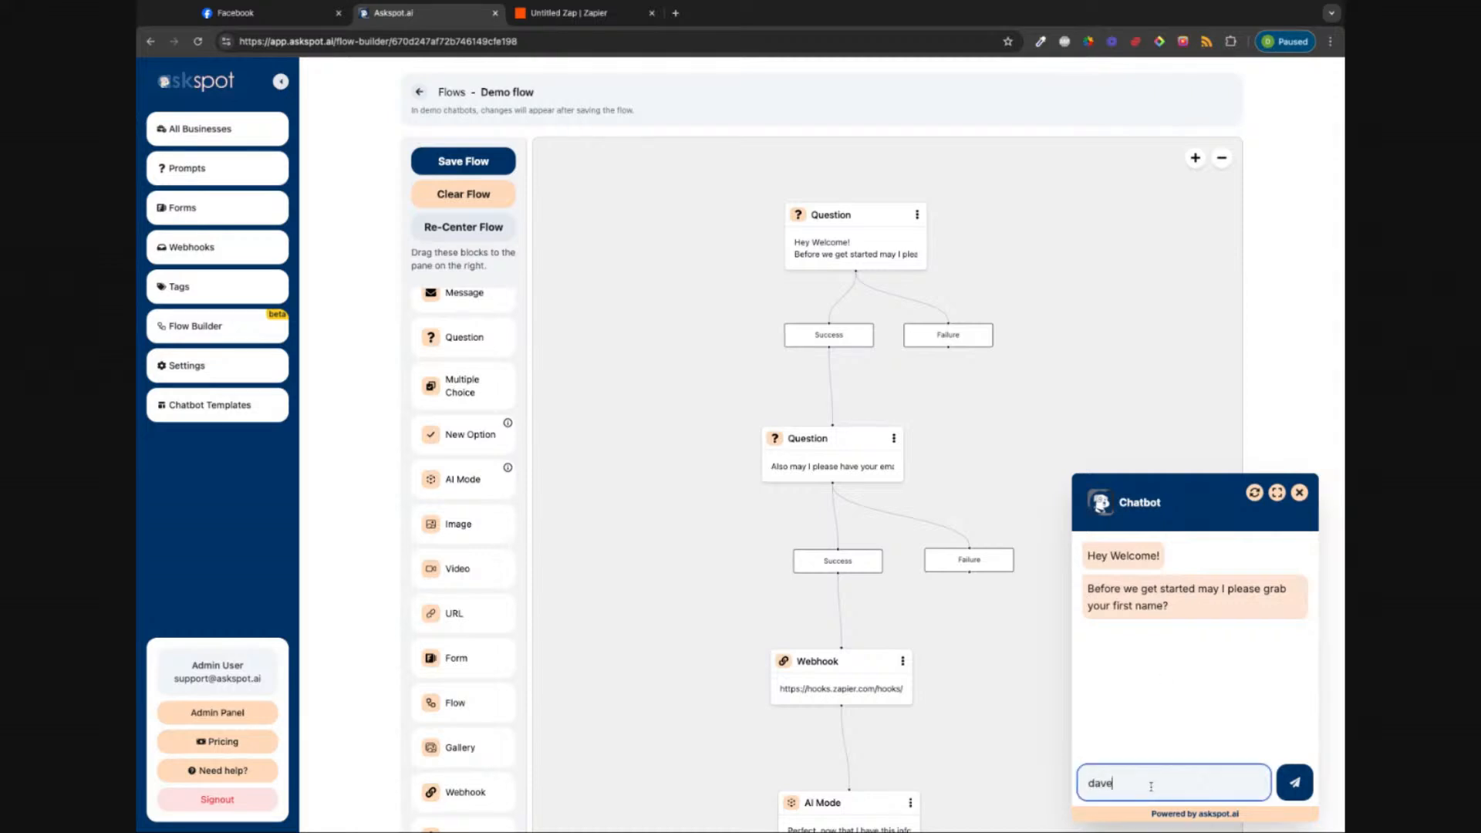
key(Return)
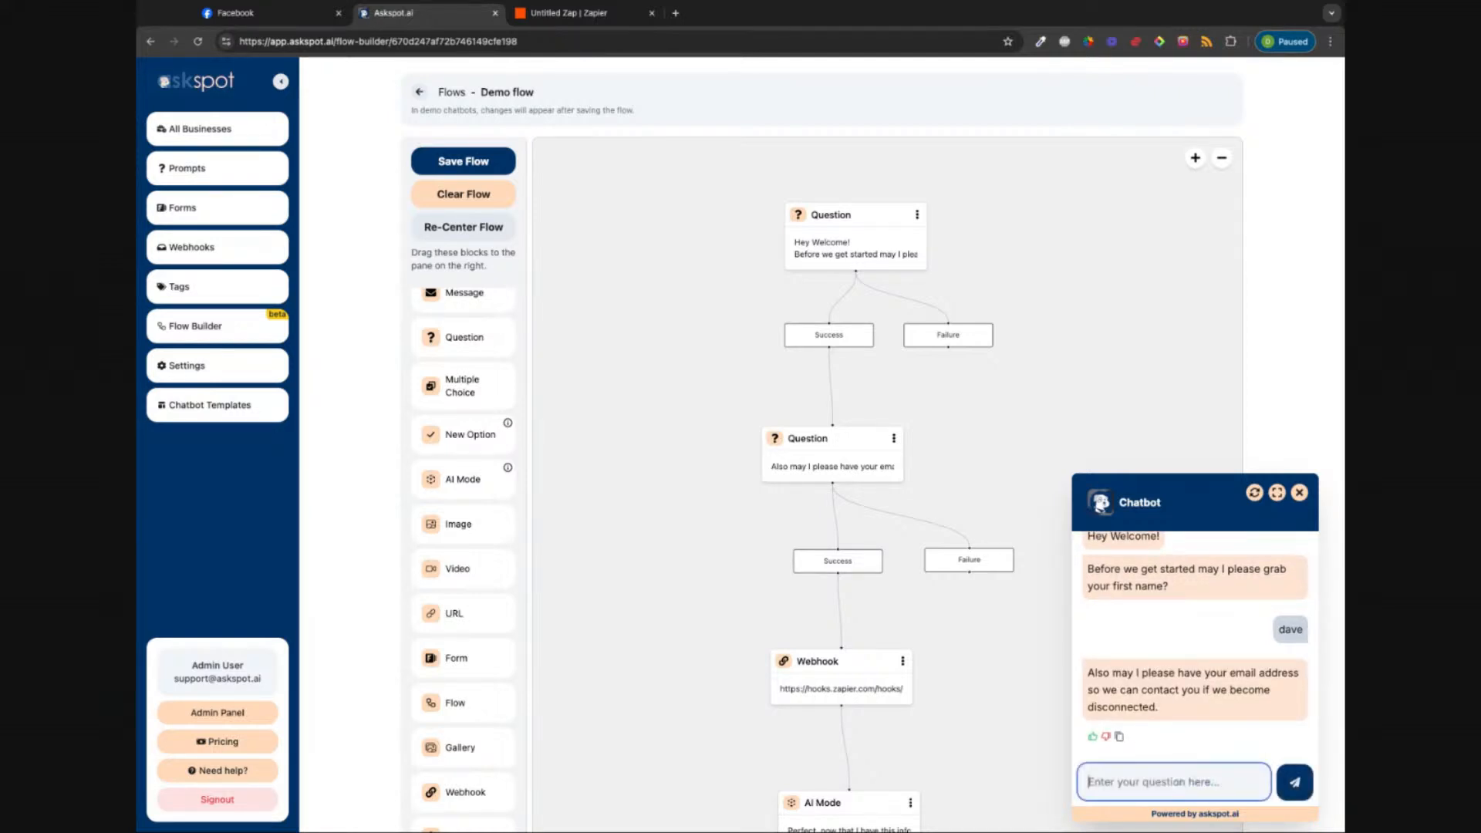
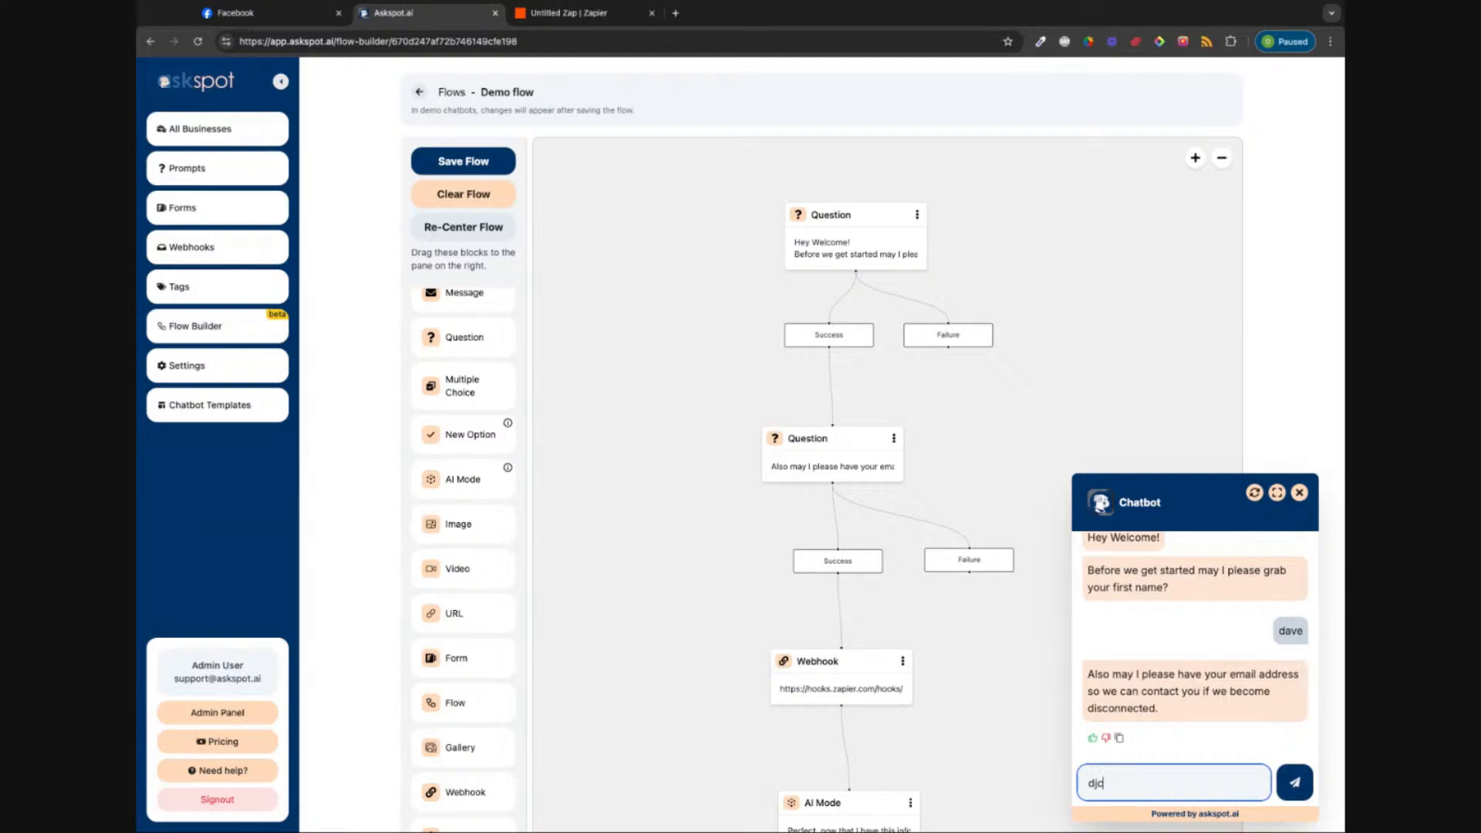
click(1311, 783)
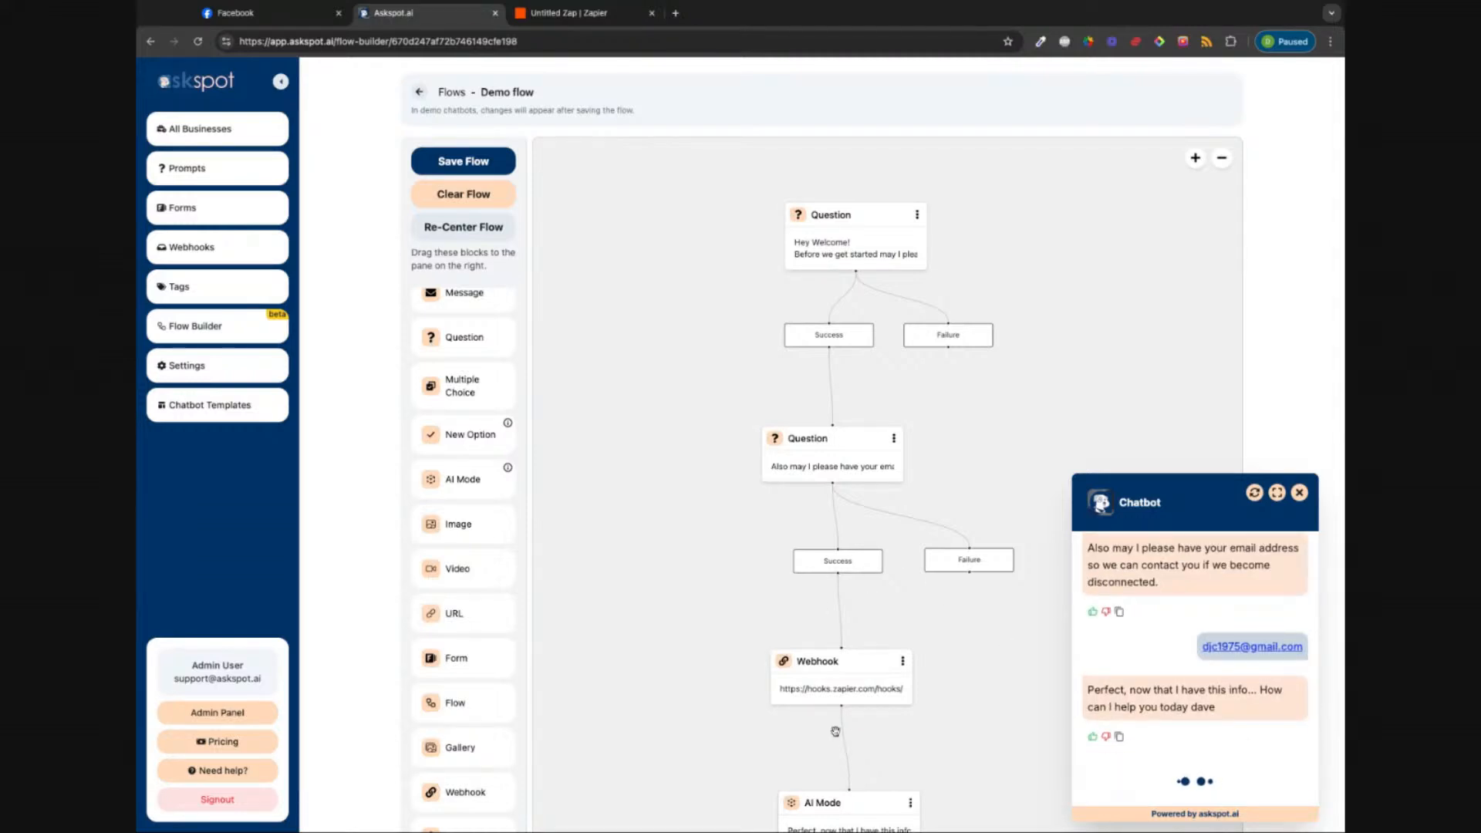
scroll(714, 760, down, 3)
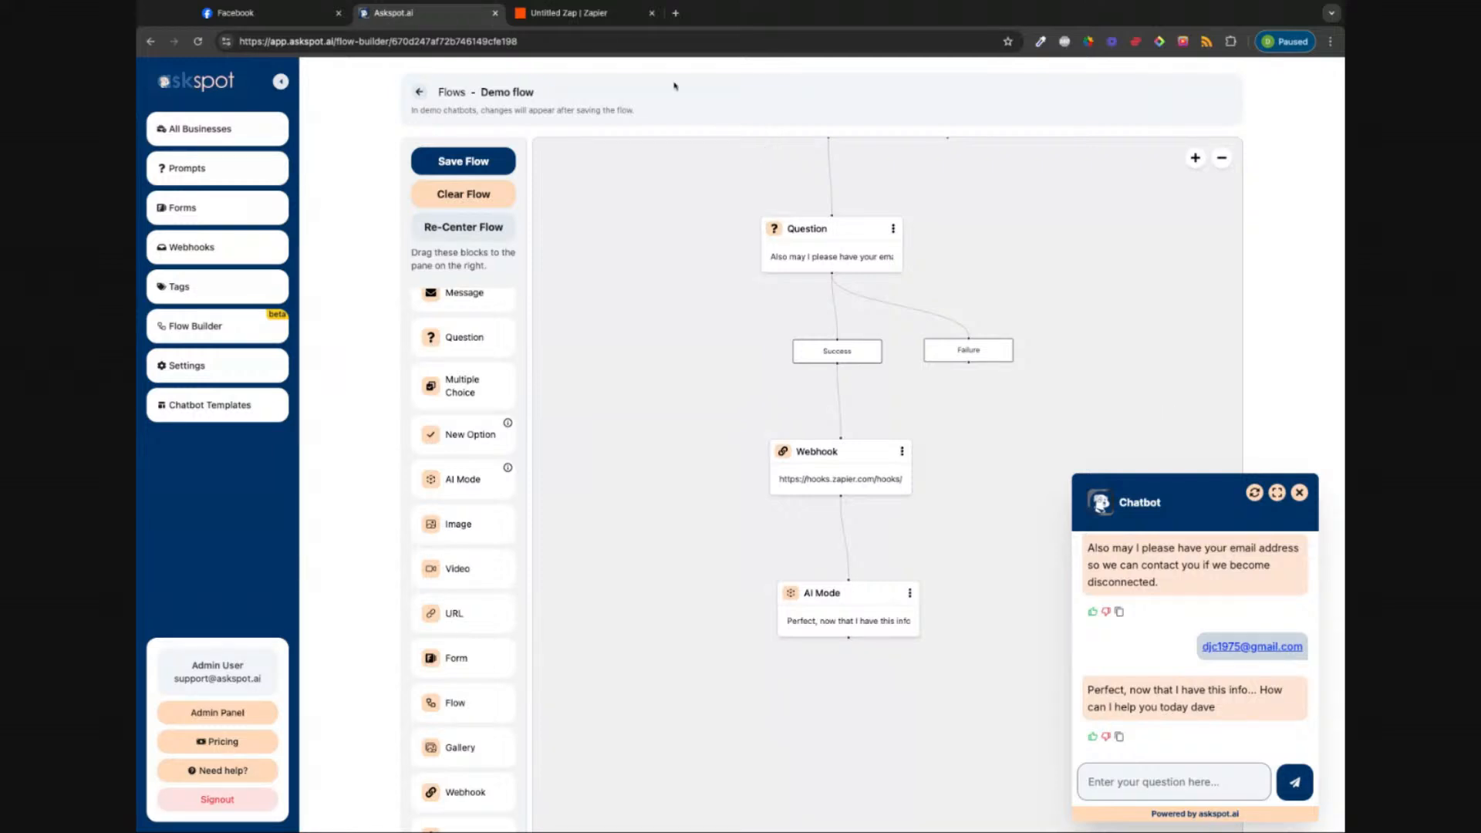
click(598, 16)
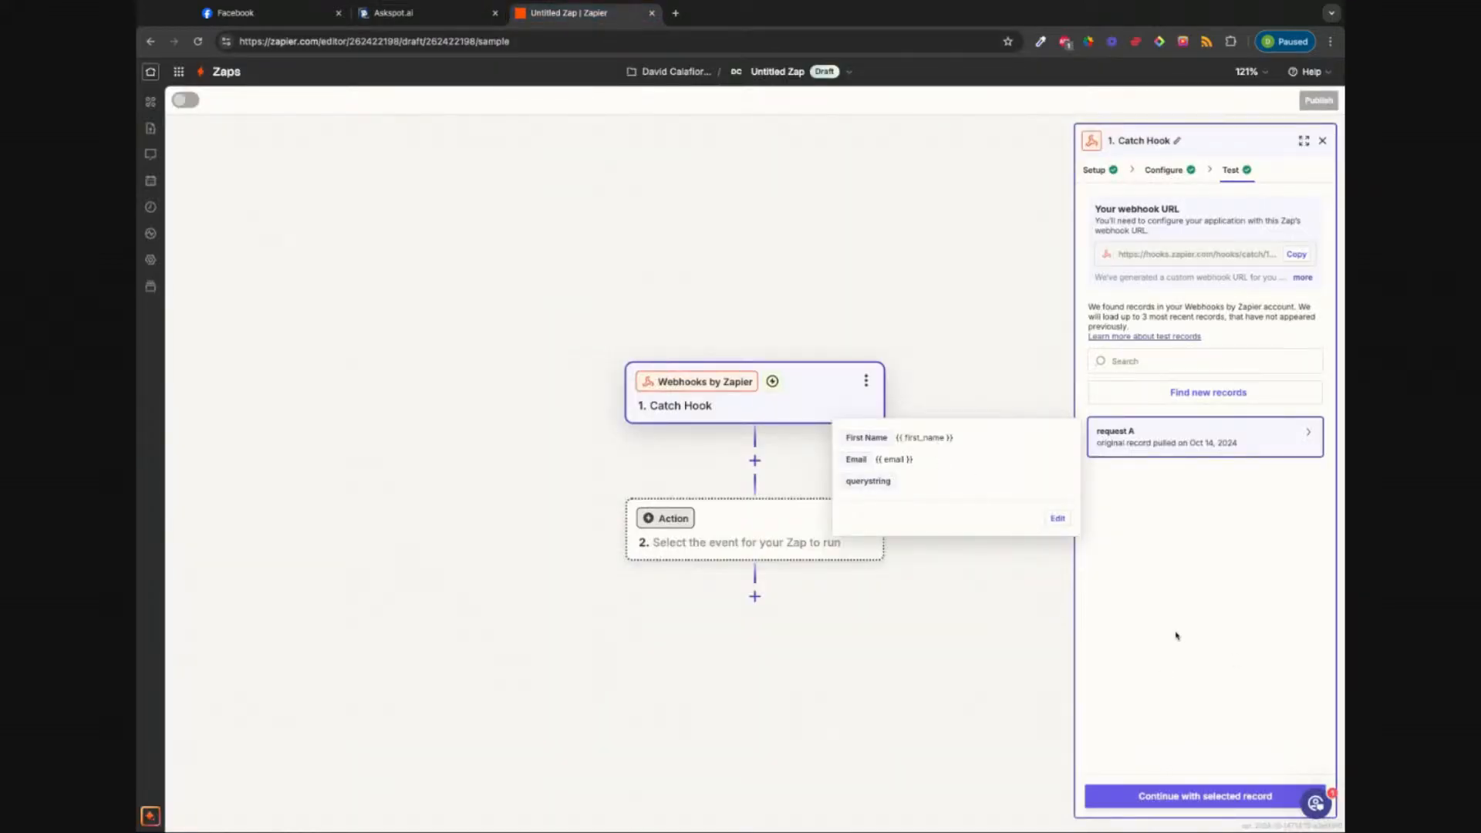
Step: Find new records in the Catch Hook test to load request B from the live chat
click(1192, 393)
mouse_move(1164, 440)
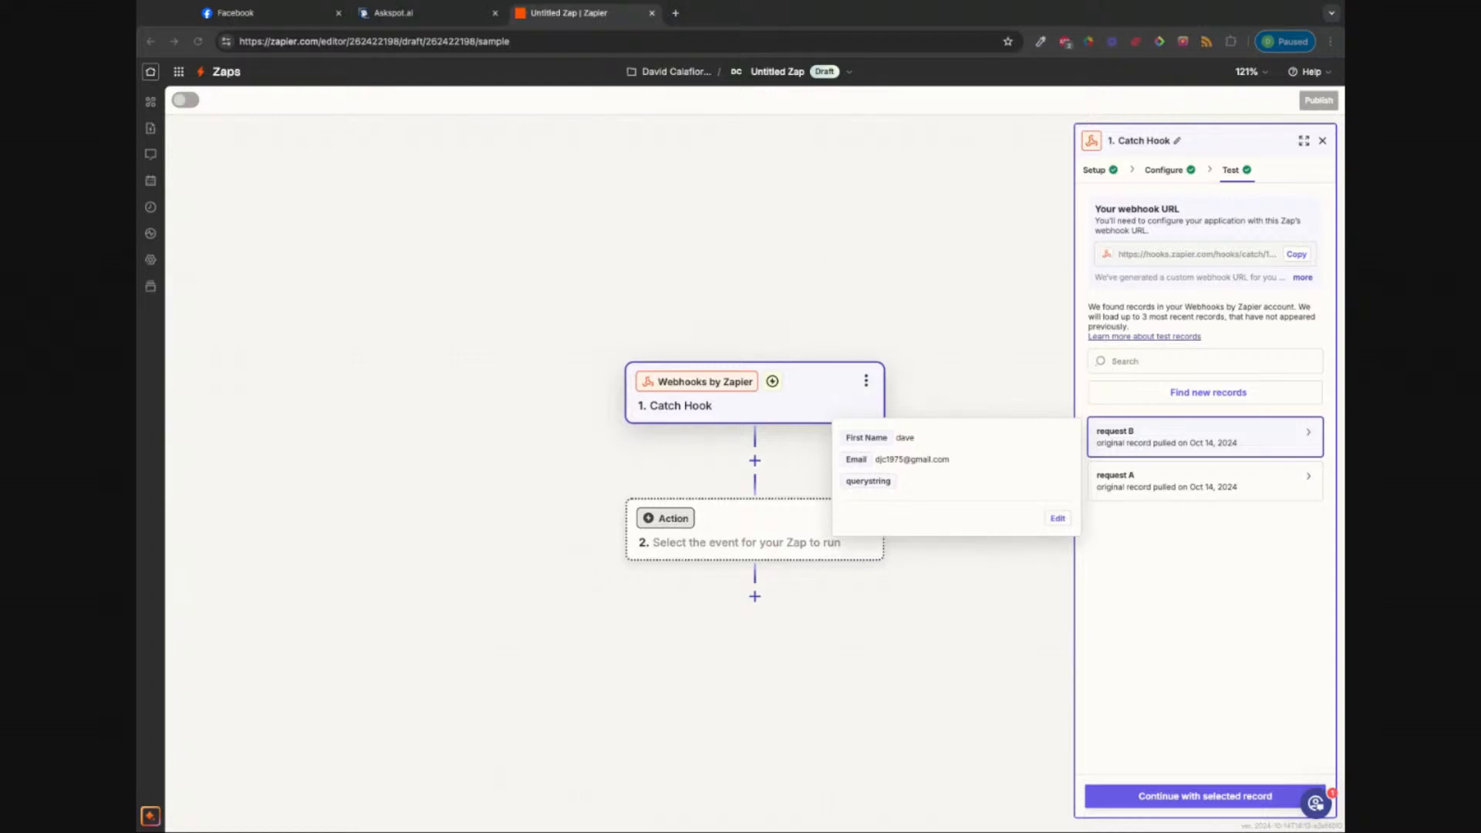
click(378, 23)
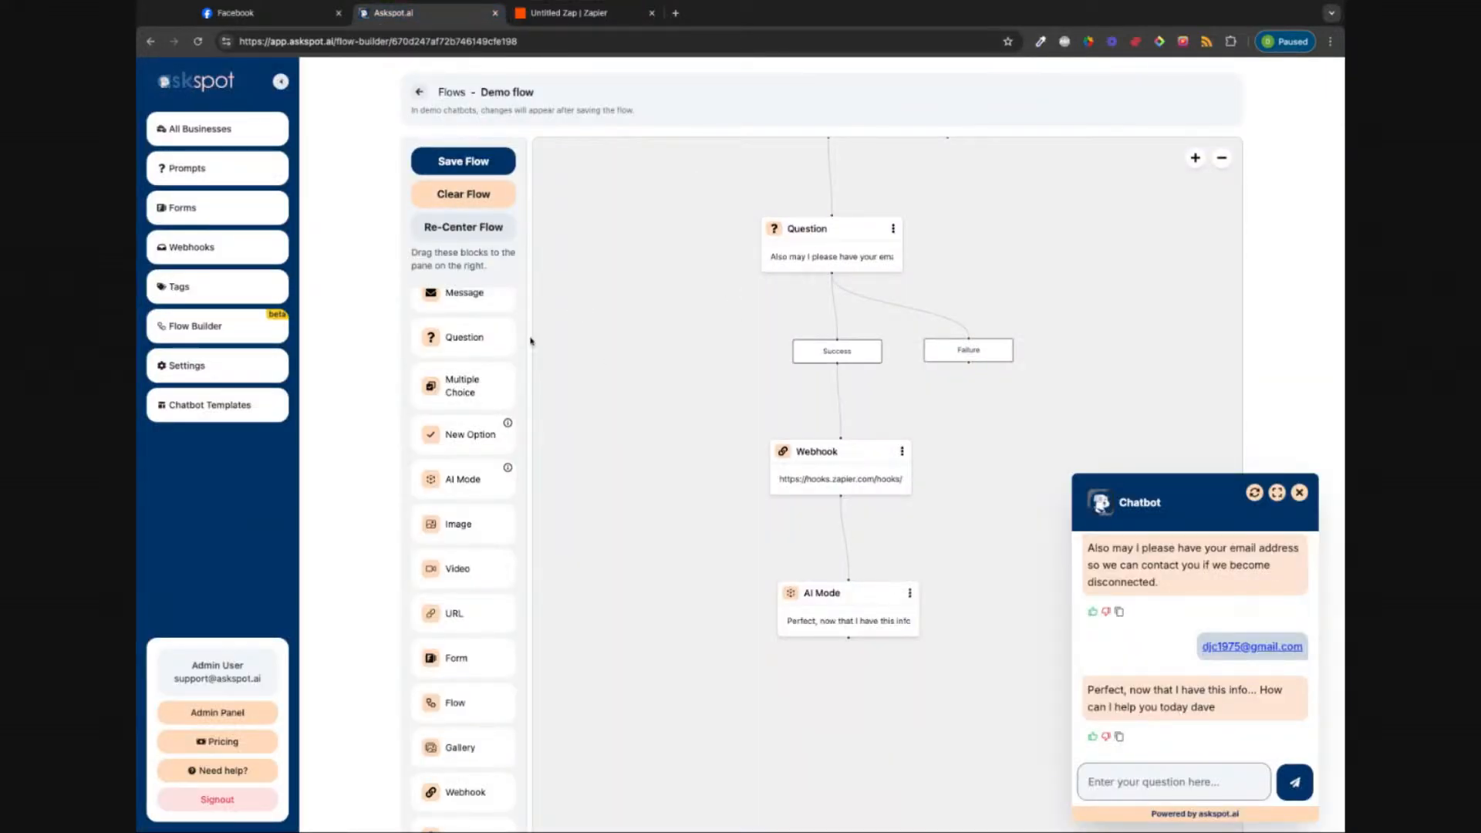
Step: Save the flow, rename Demo flow to 'Demo flow welcome', and go to All Businesses
click(470, 167)
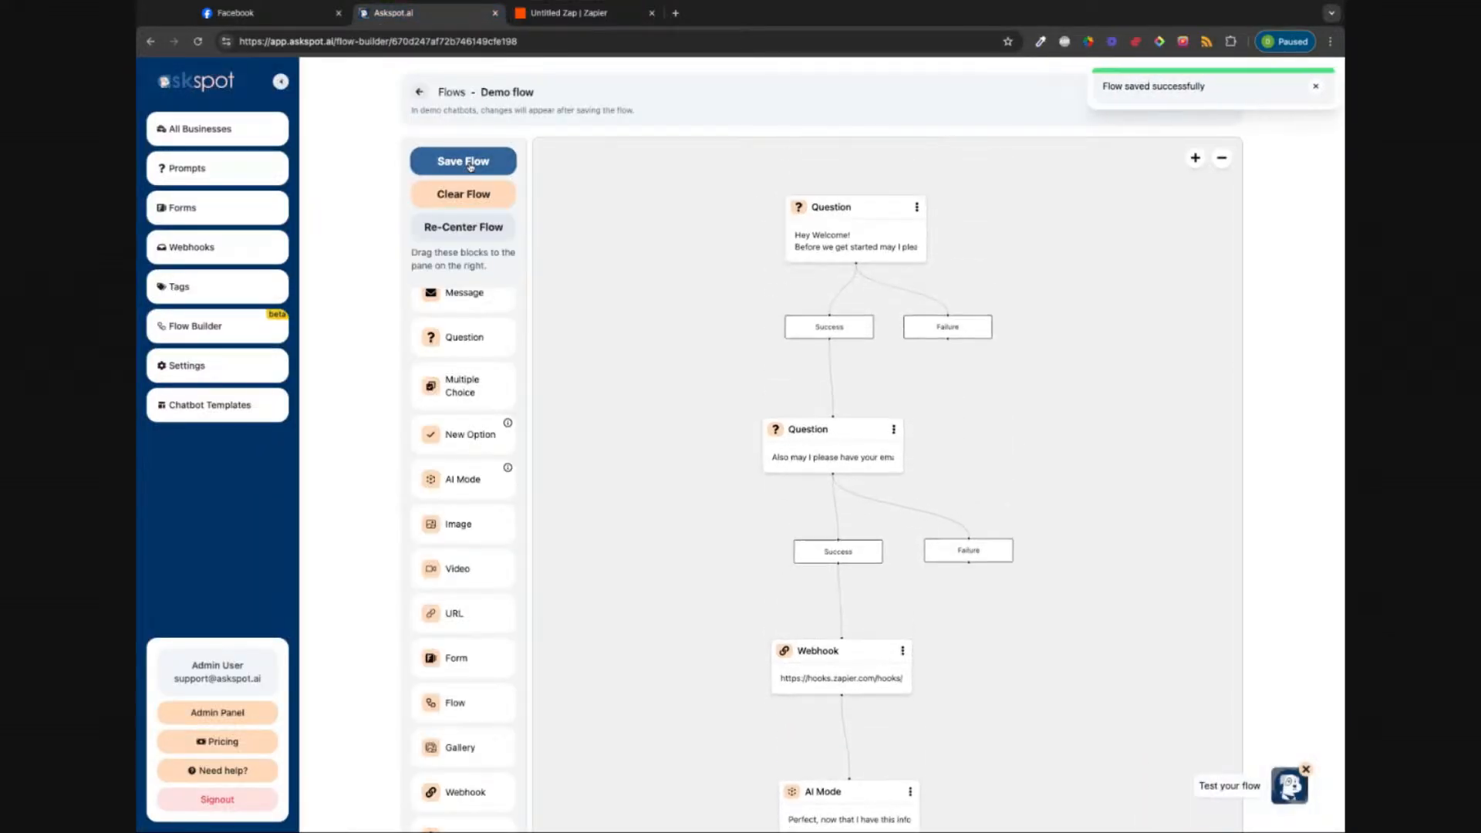
click(419, 92)
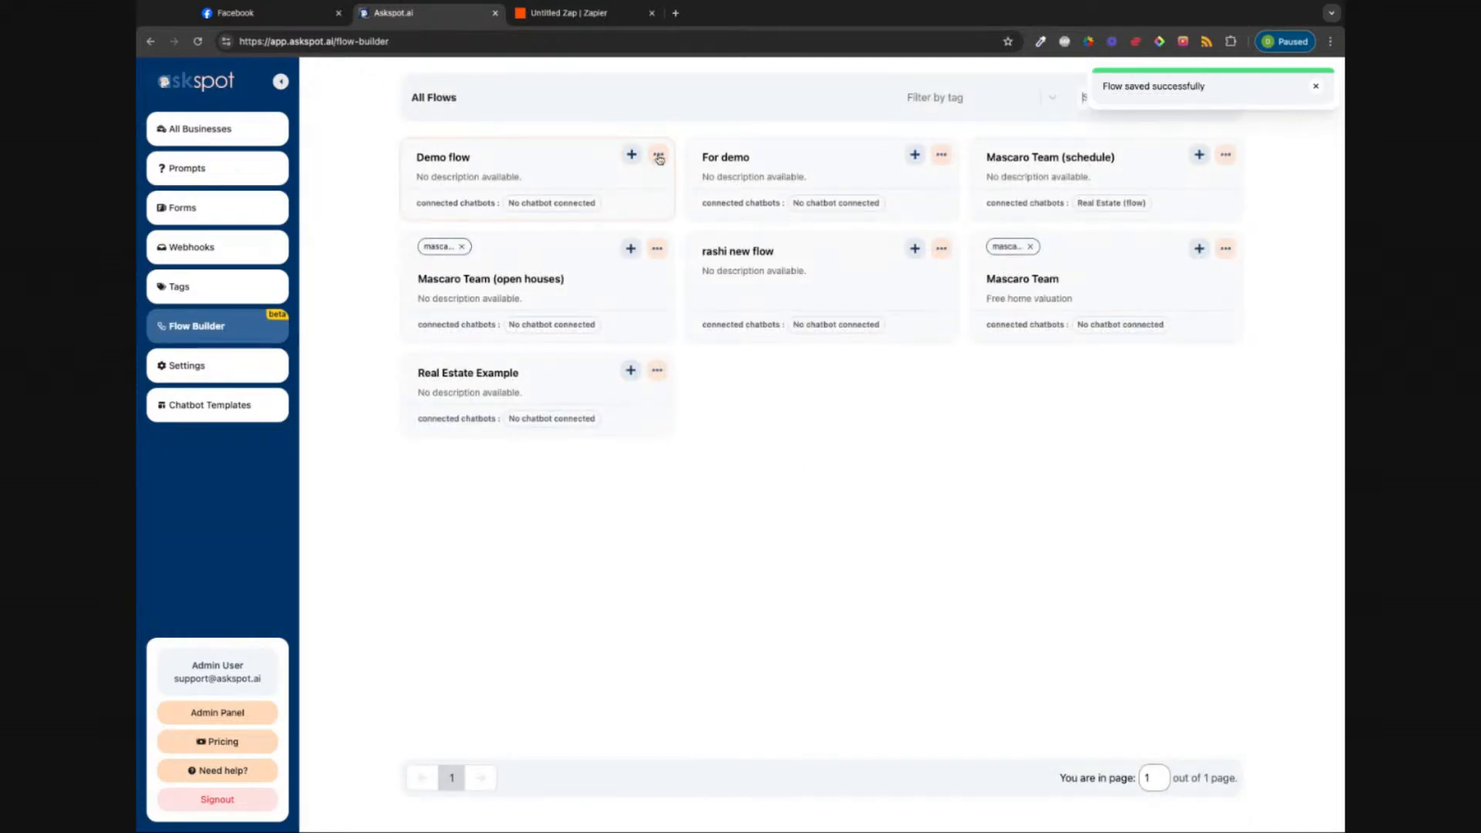
click(657, 154)
click(628, 190)
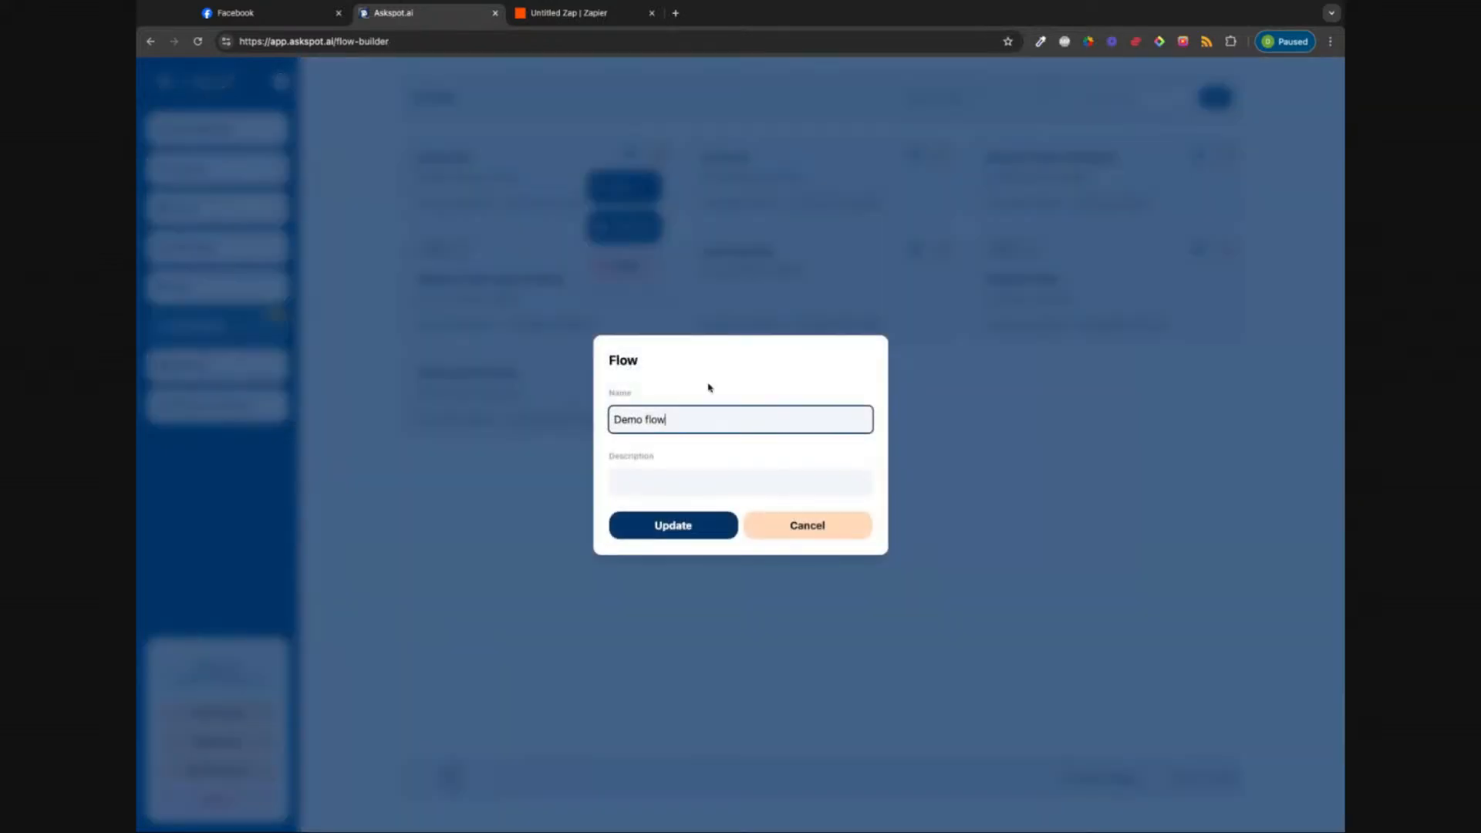
triple_click(682, 421)
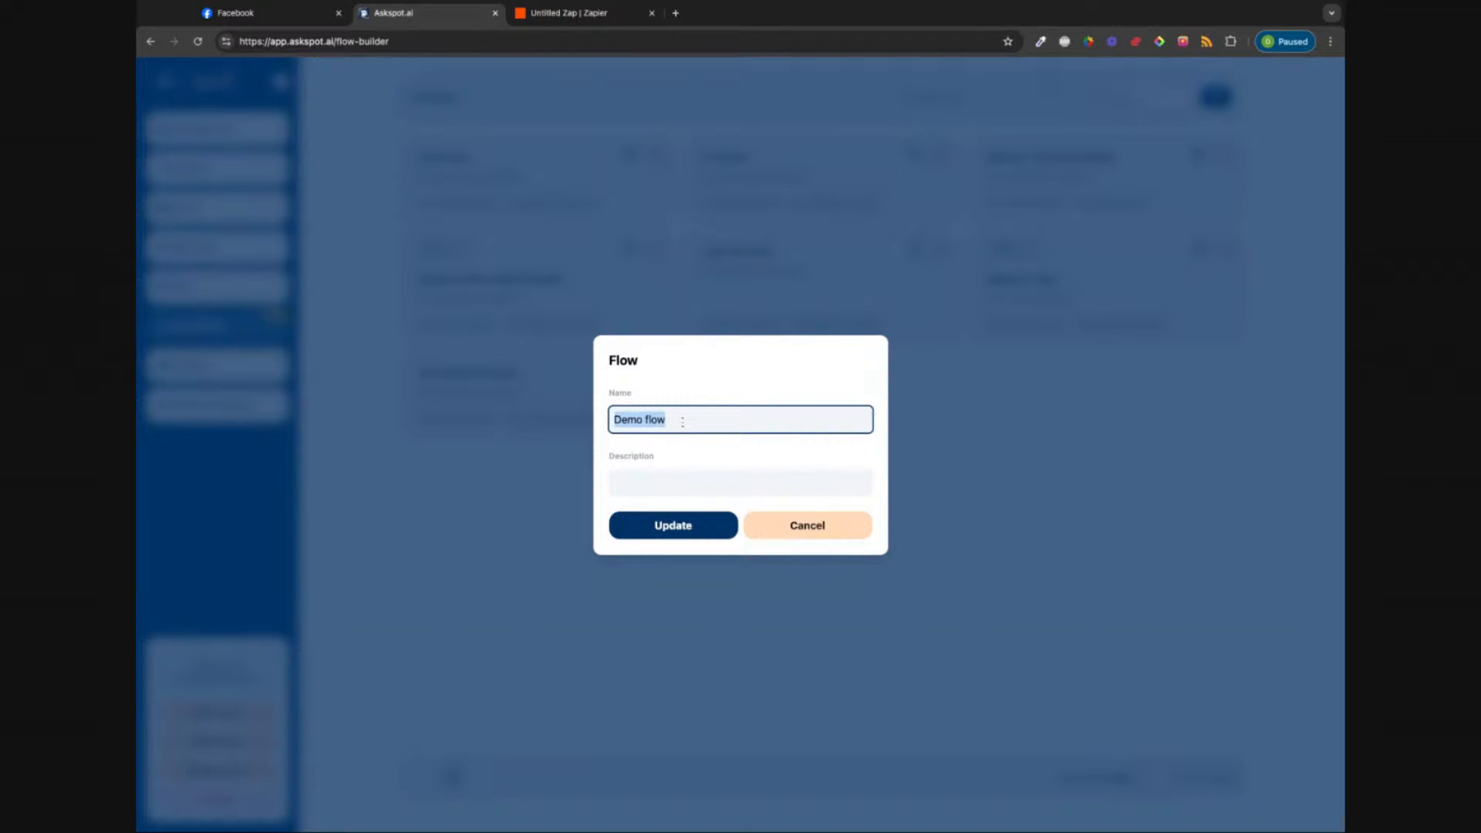
key(Right)
text(welcome)
click(677, 535)
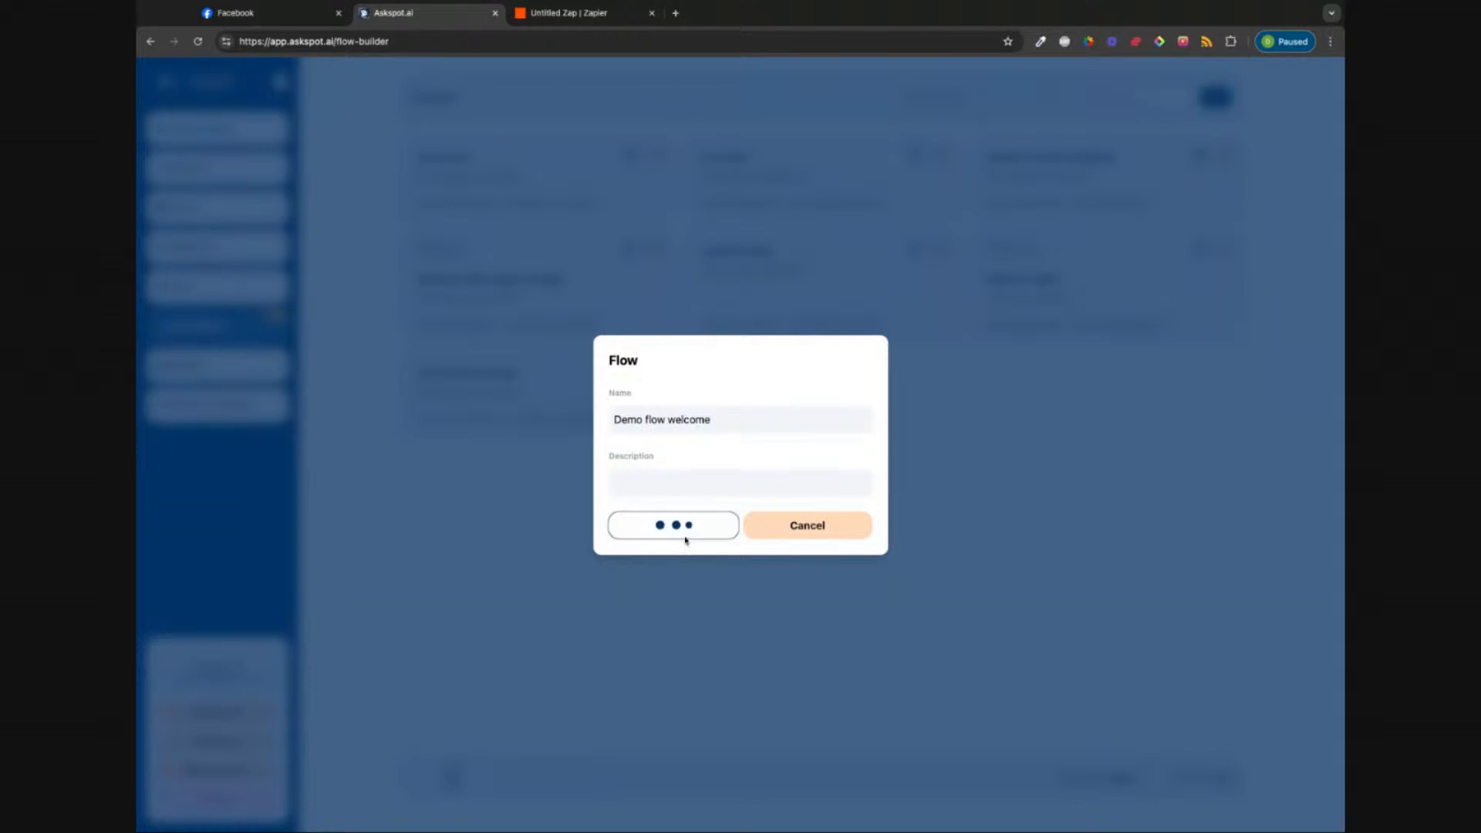
click(202, 129)
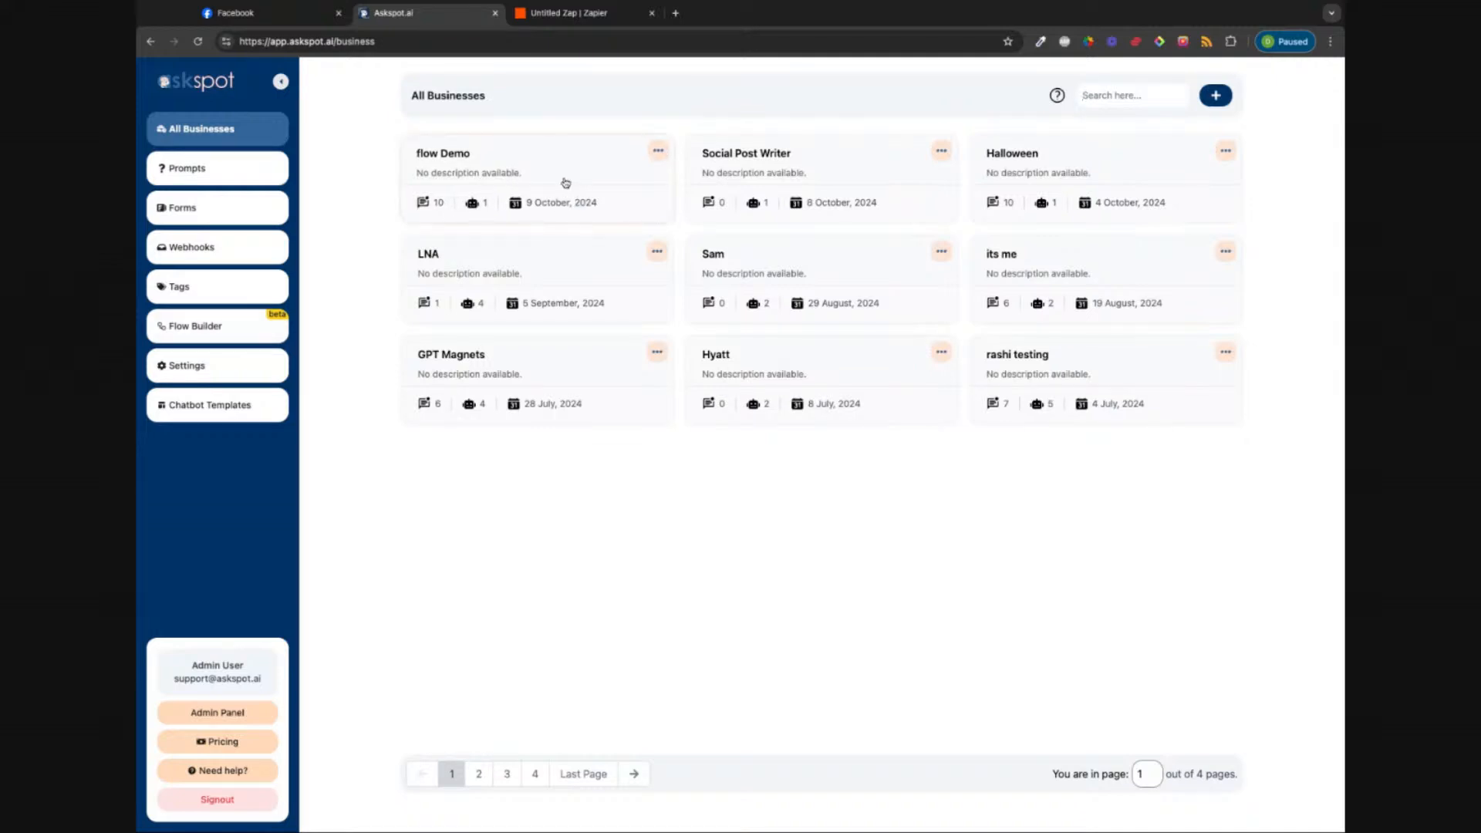
Step: Enable flow on the Real Estate (flow) chatbot, select Demo flow welcome, and save
click(508, 198)
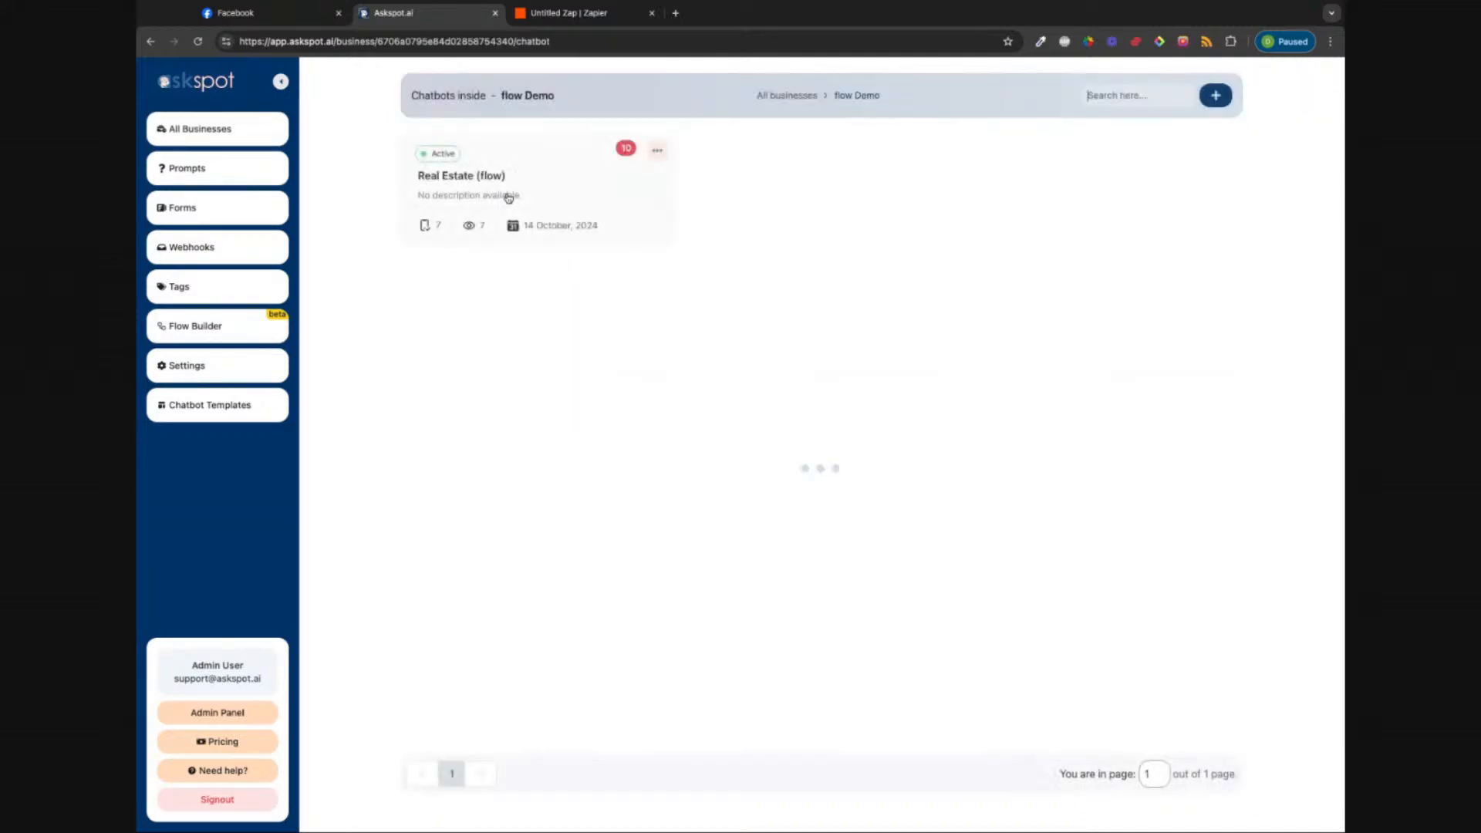
click(506, 198)
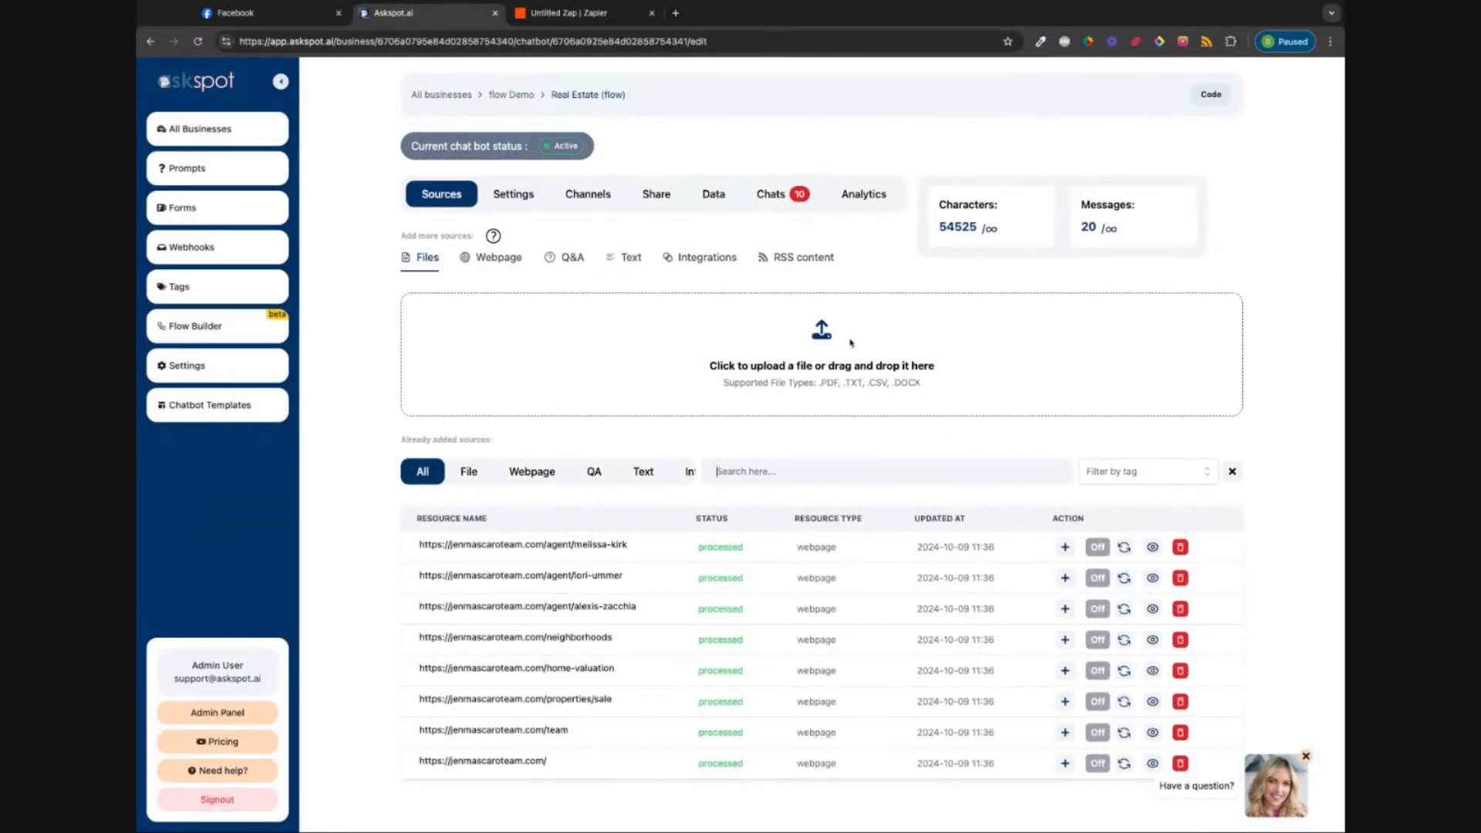
scroll(798, 454, down, 1)
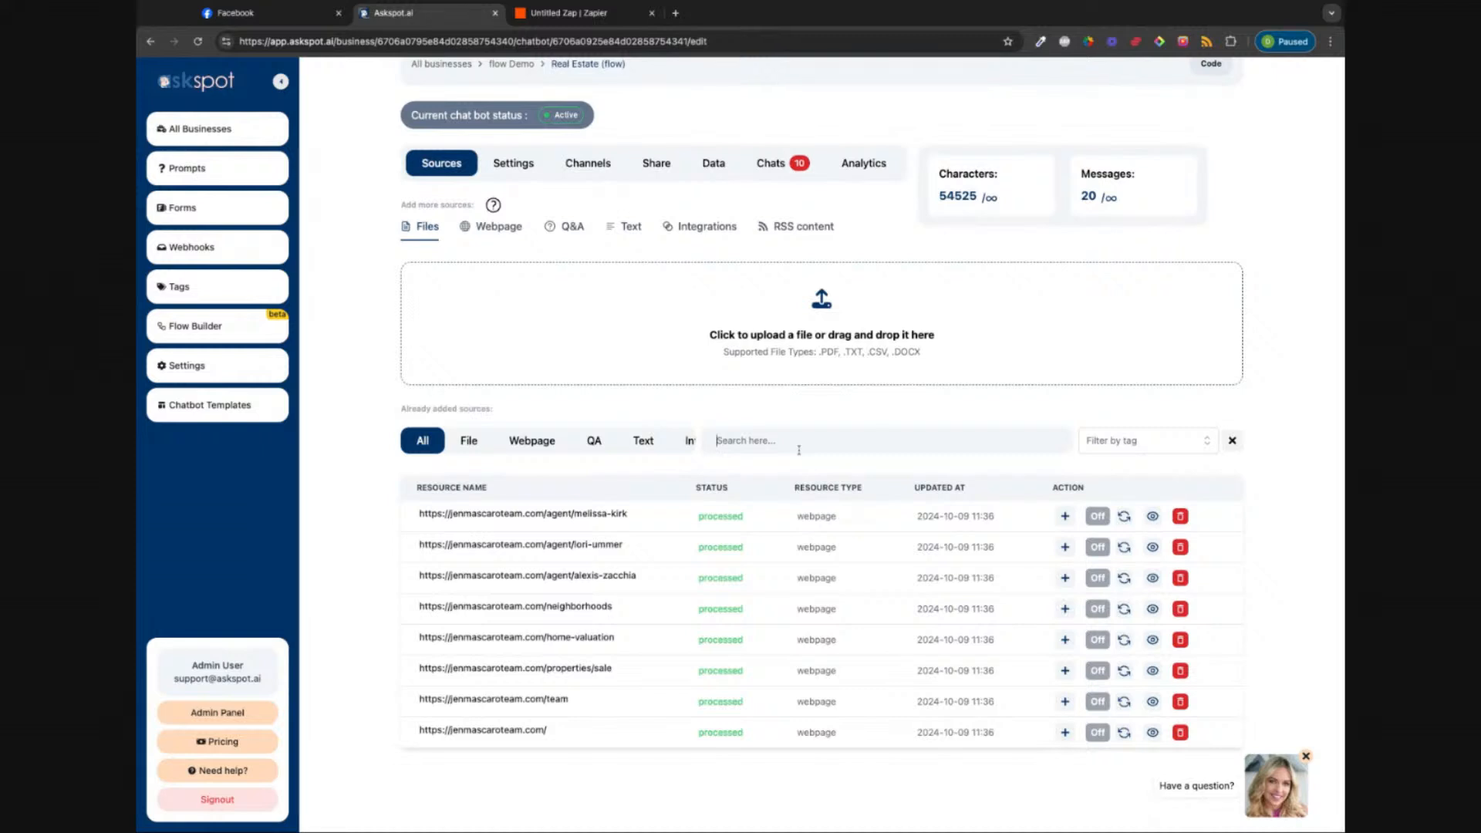
click(515, 171)
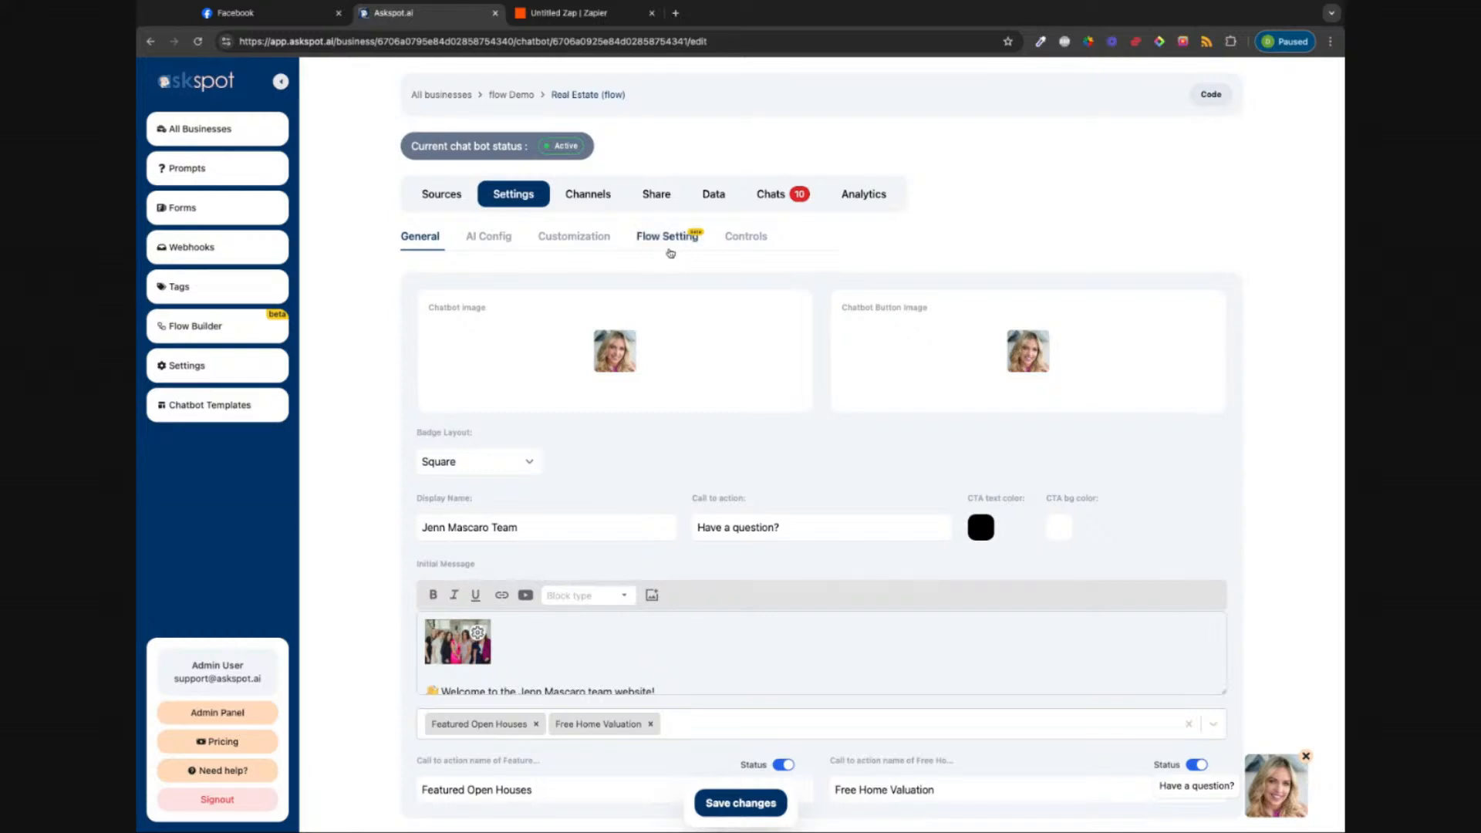
click(665, 241)
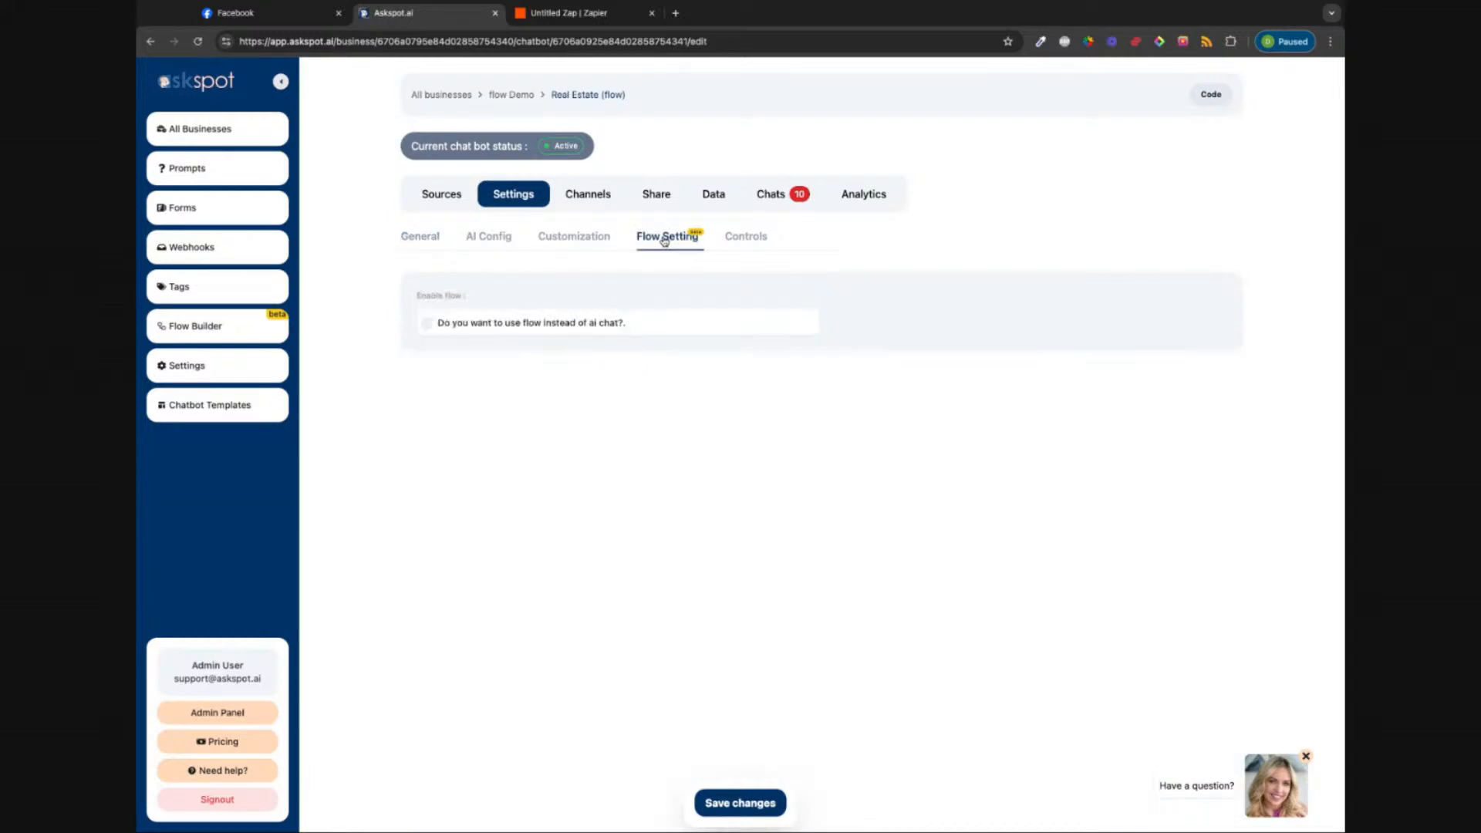
click(427, 324)
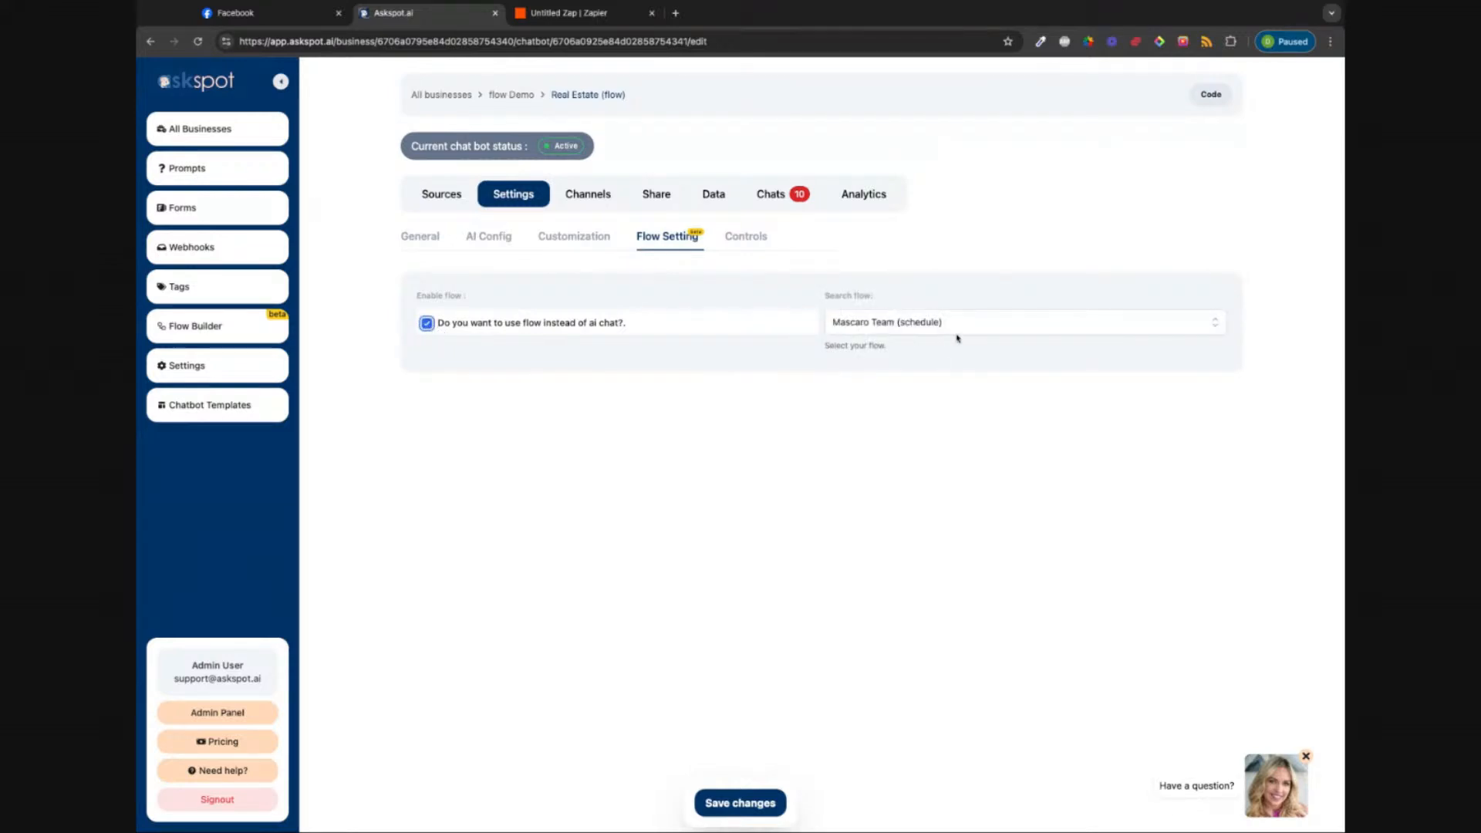
click(1216, 332)
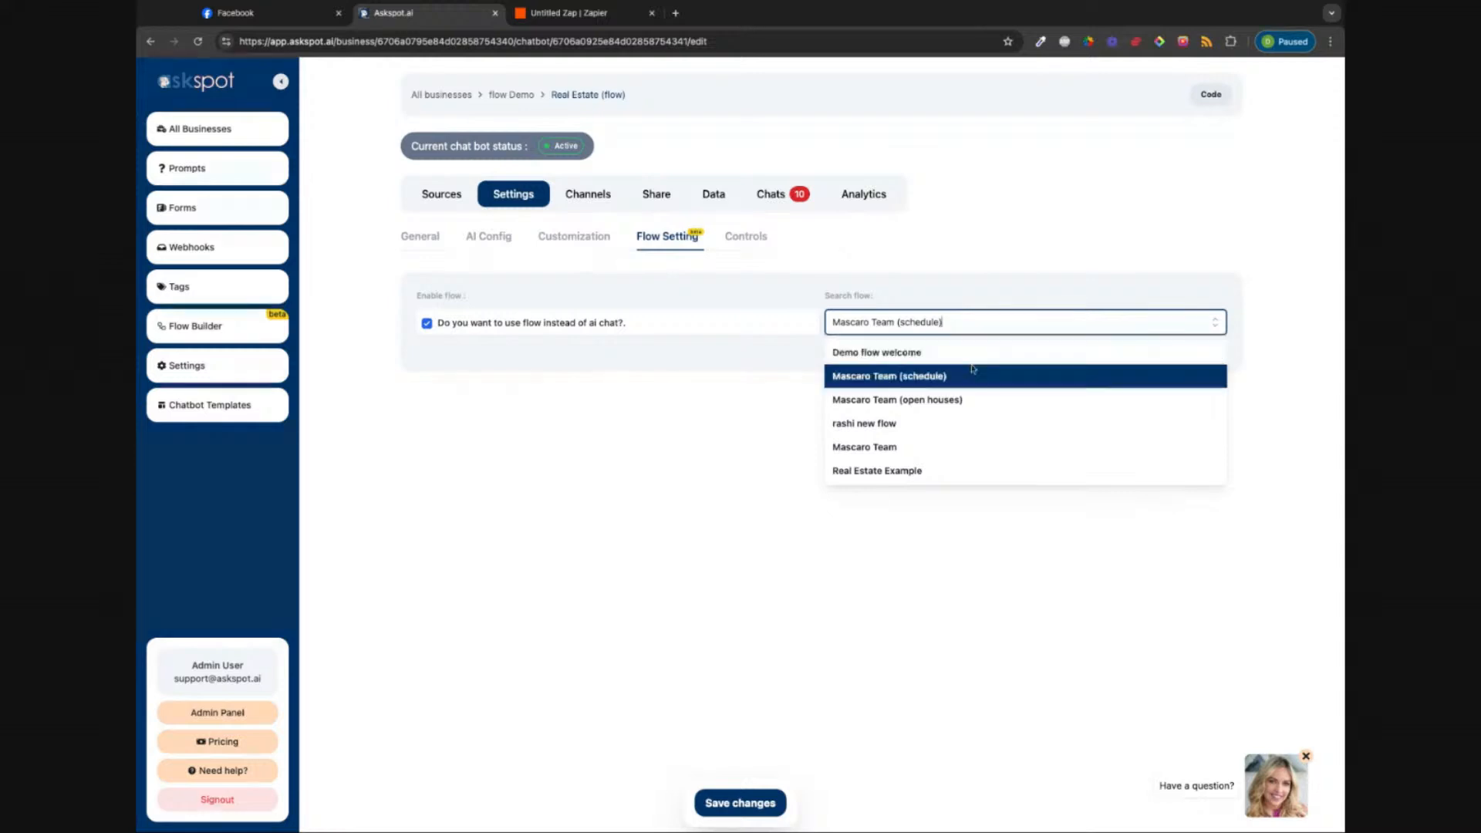
click(893, 355)
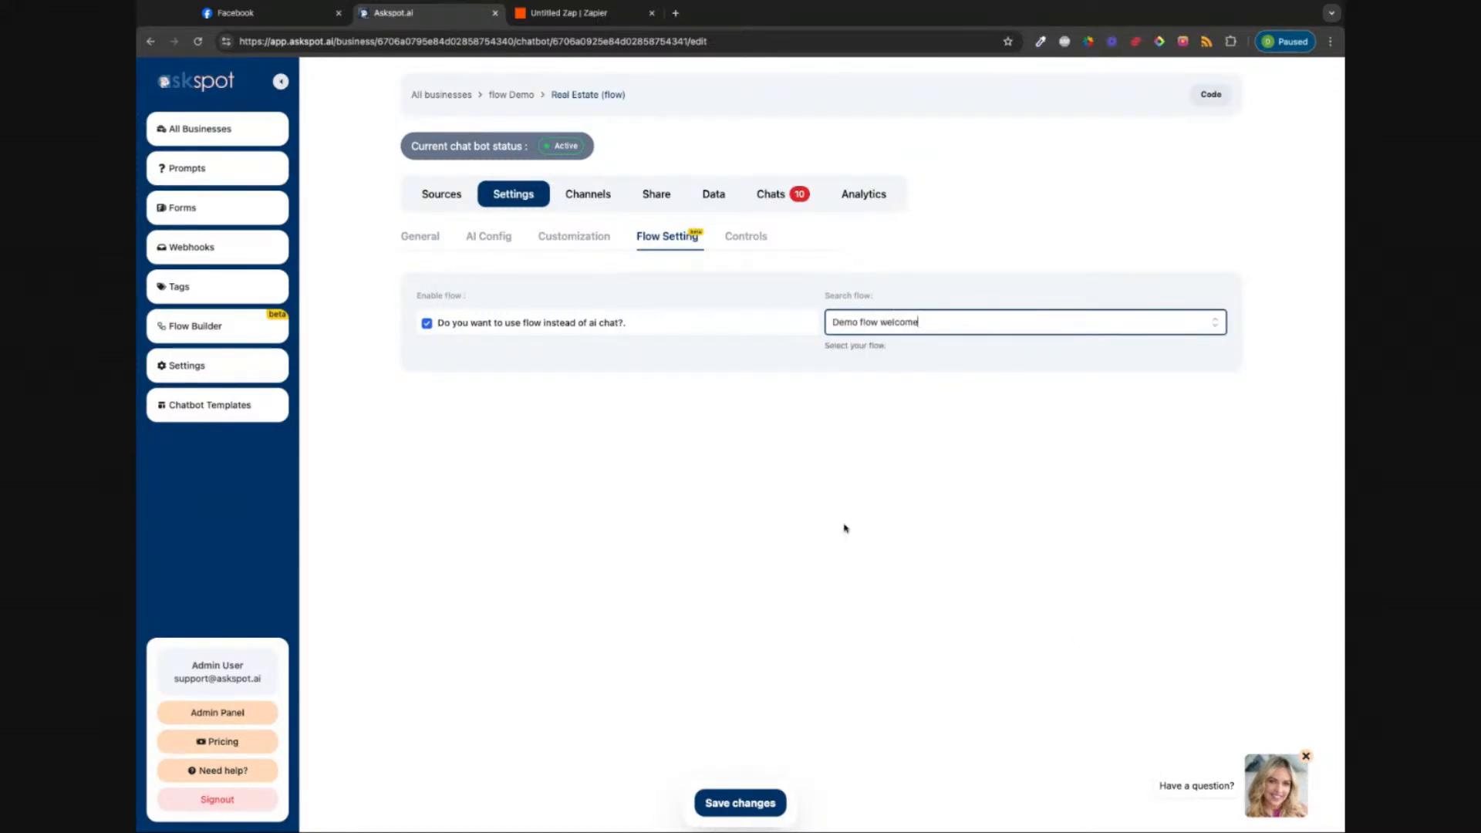
click(713, 802)
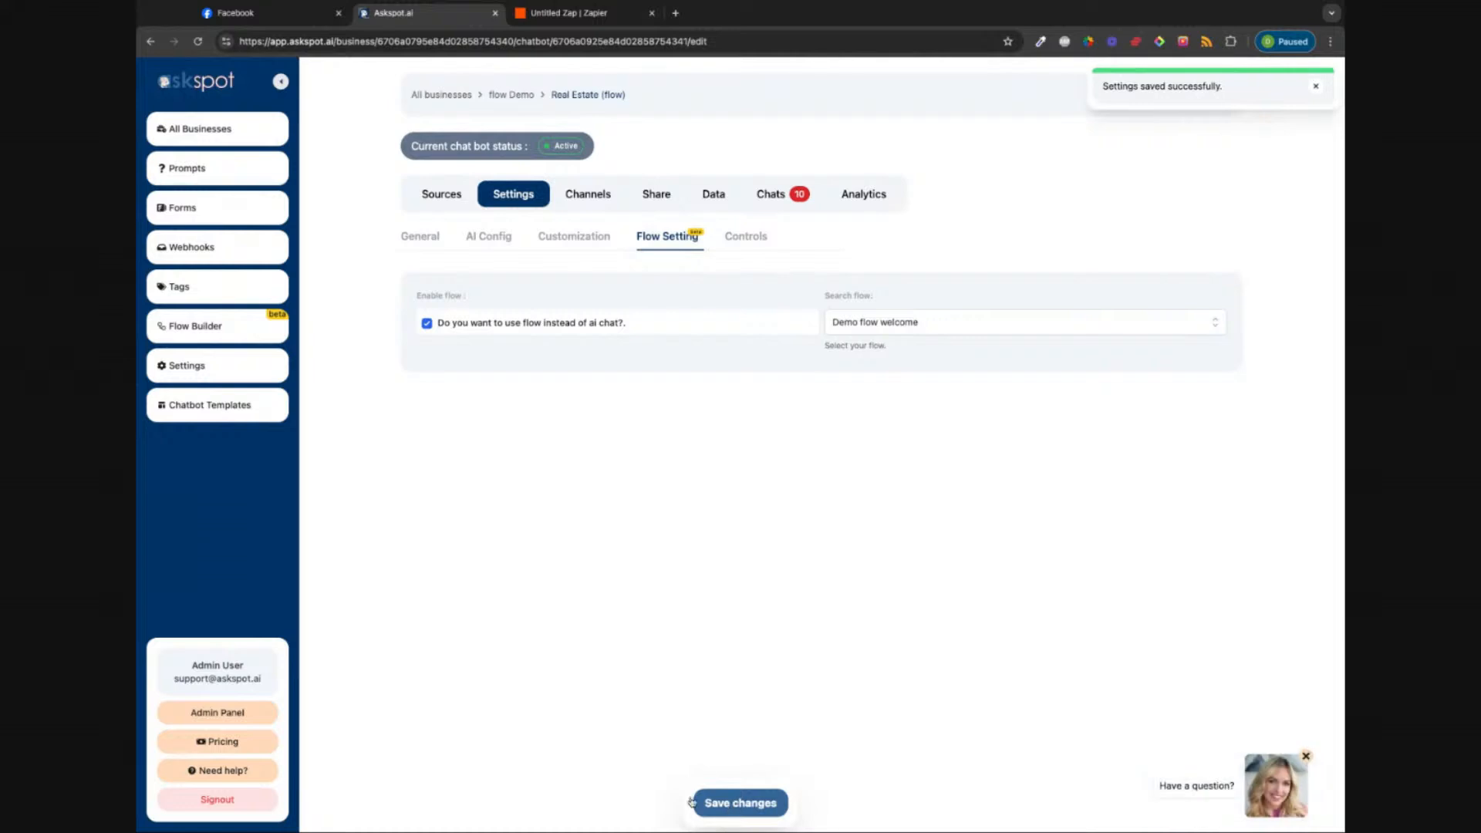
click(436, 203)
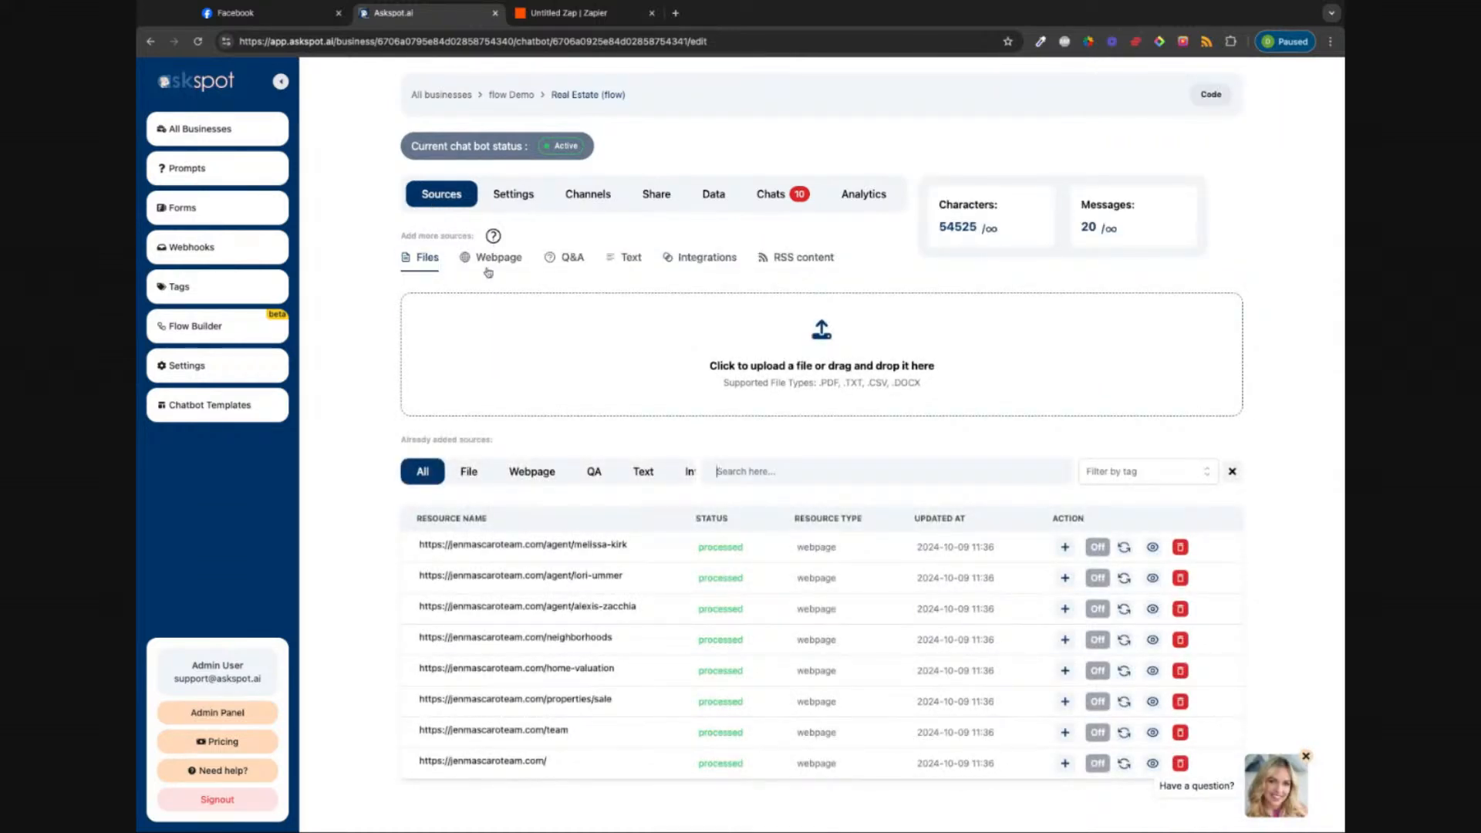
Step: Clear the Initial Message, remove the Featured Open Houses and Free Home Valuation buttons, and save
click(512, 196)
click(421, 241)
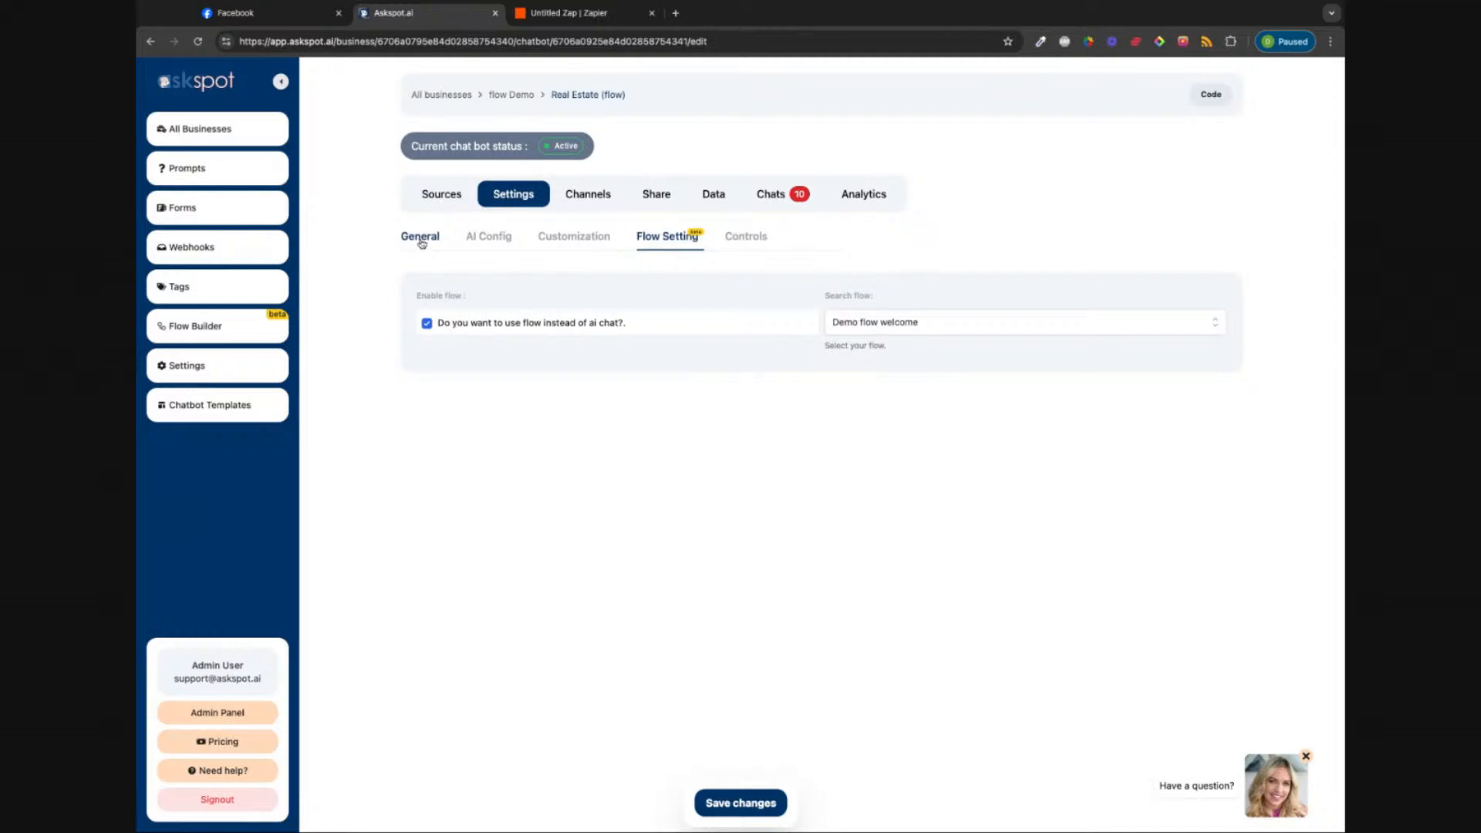
scroll(512, 409, down, 1)
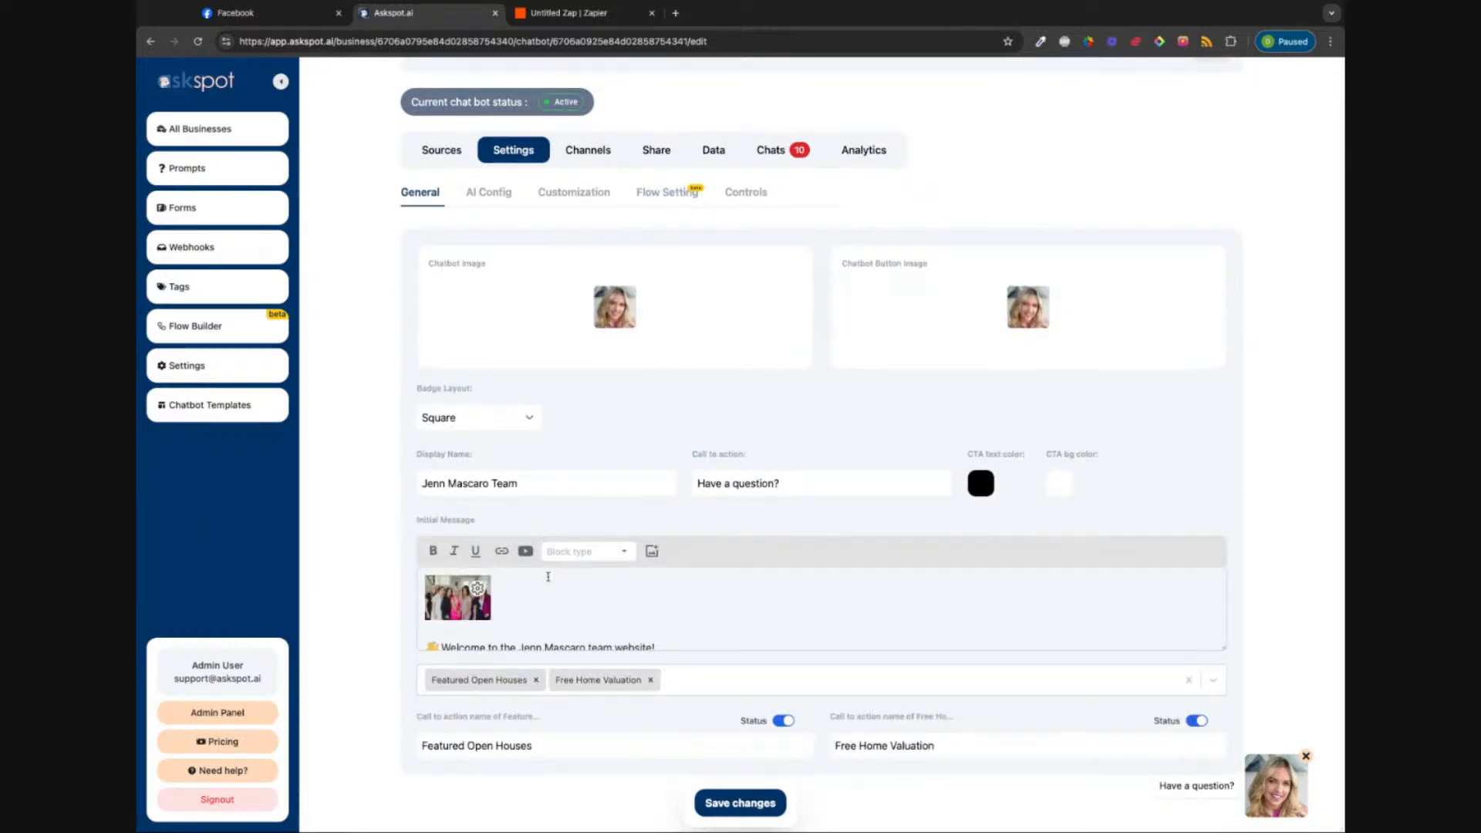
scroll(653, 595, down, 1)
drag(860, 629, 426, 629)
key(BackSpace)
drag(551, 617, 424, 555)
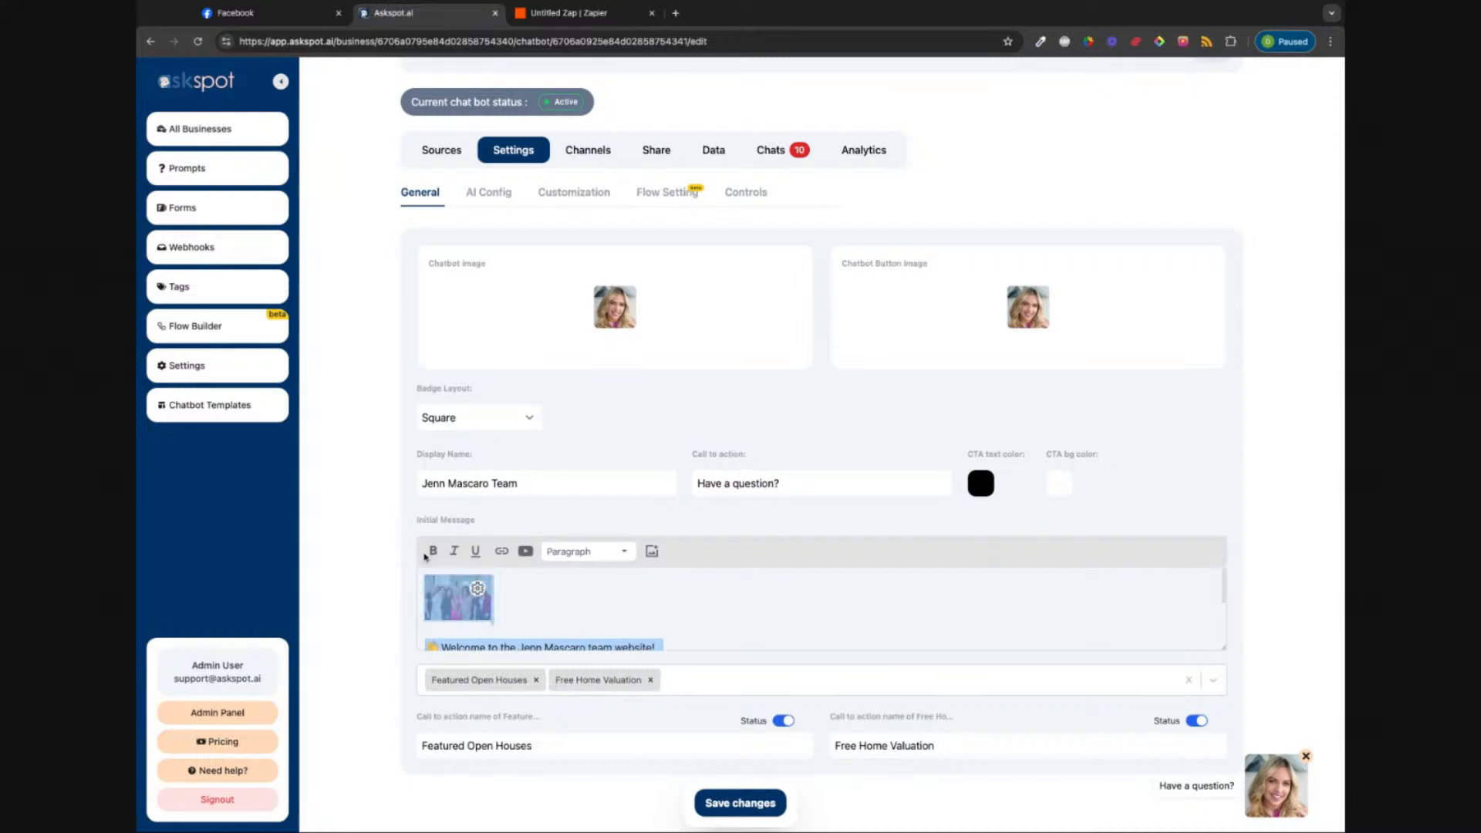
key(BackSpace)
click(537, 680)
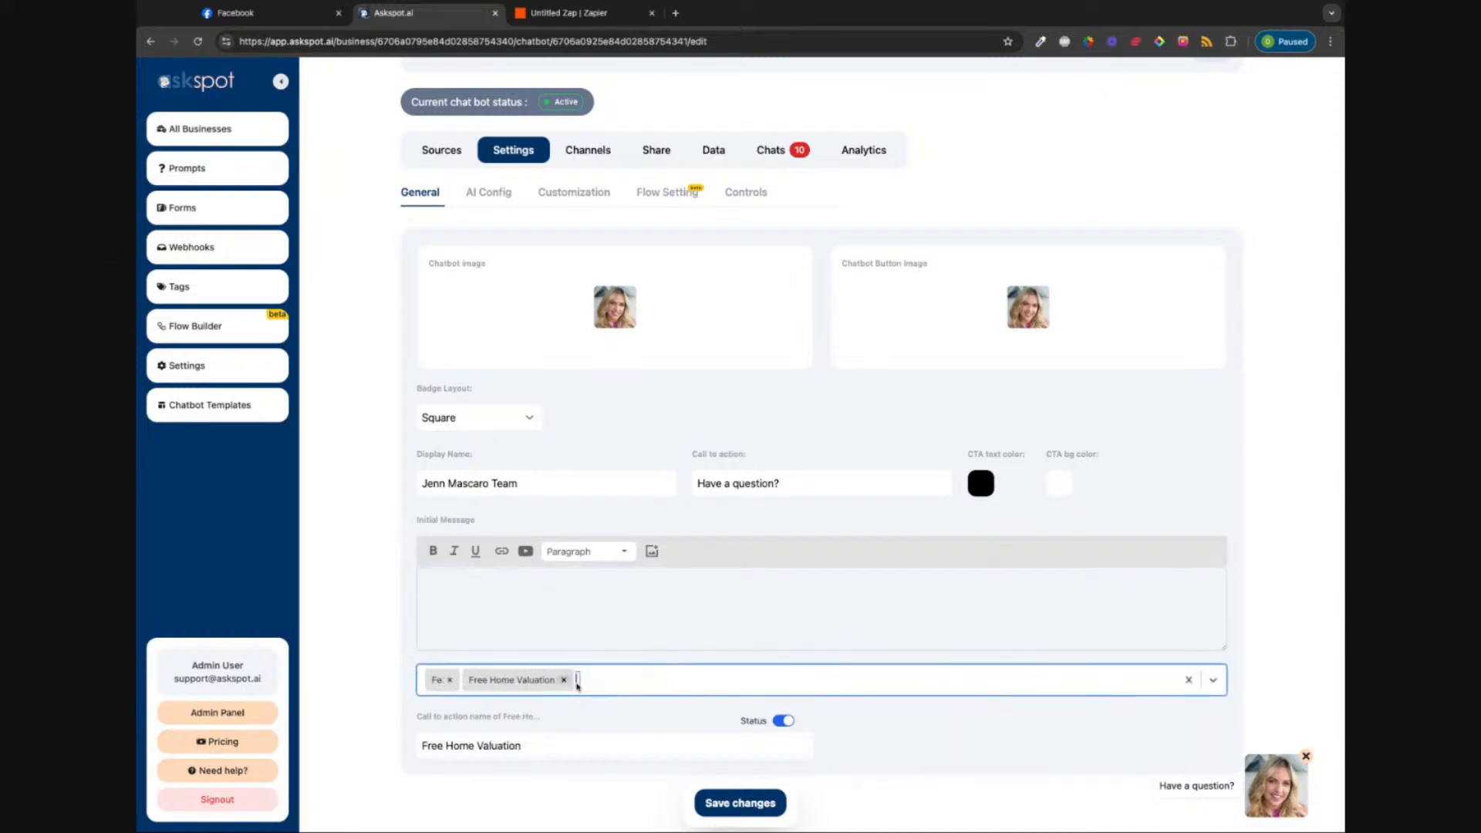
click(527, 680)
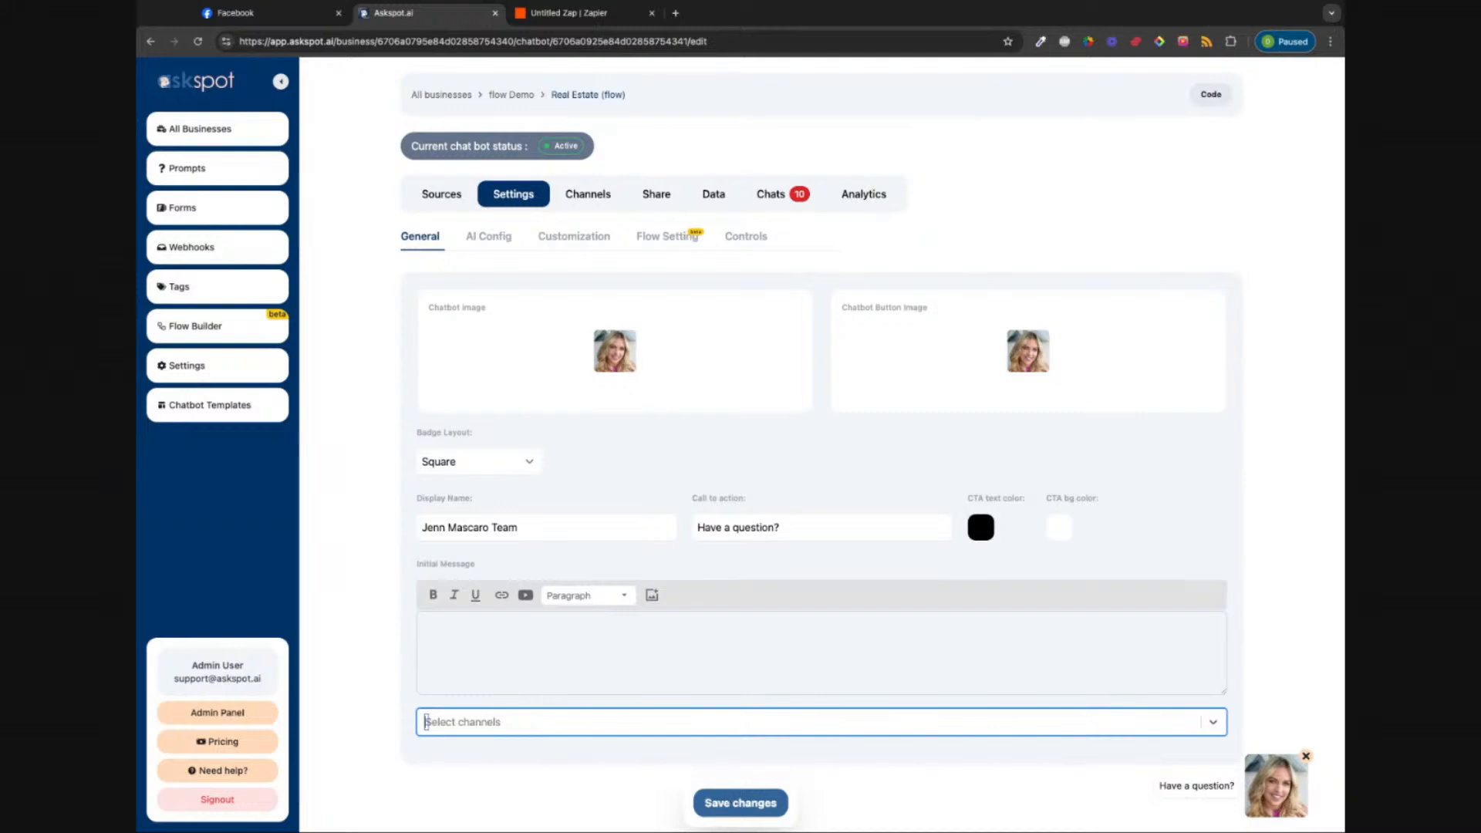
click(741, 803)
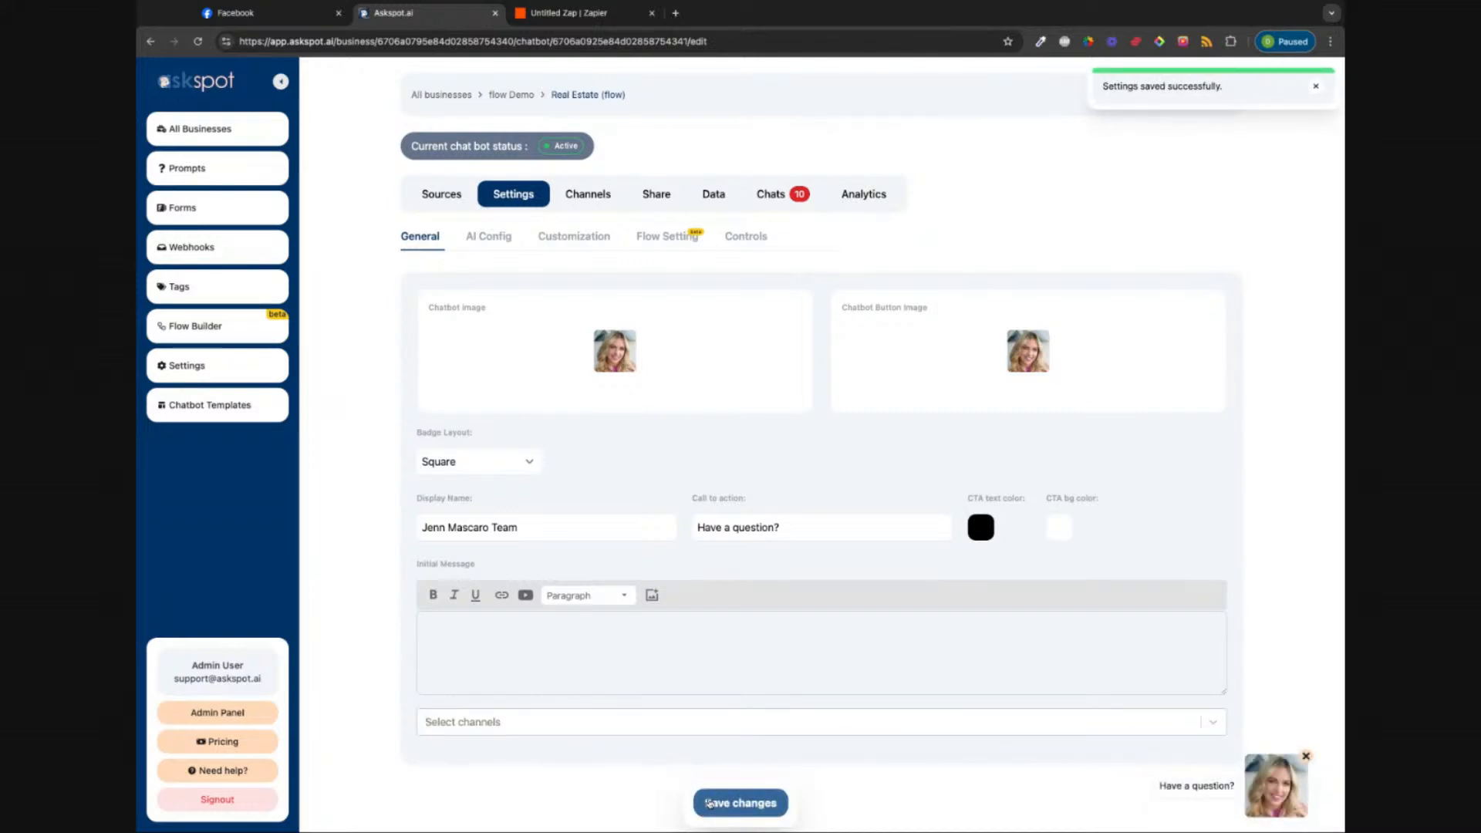
click(1287, 774)
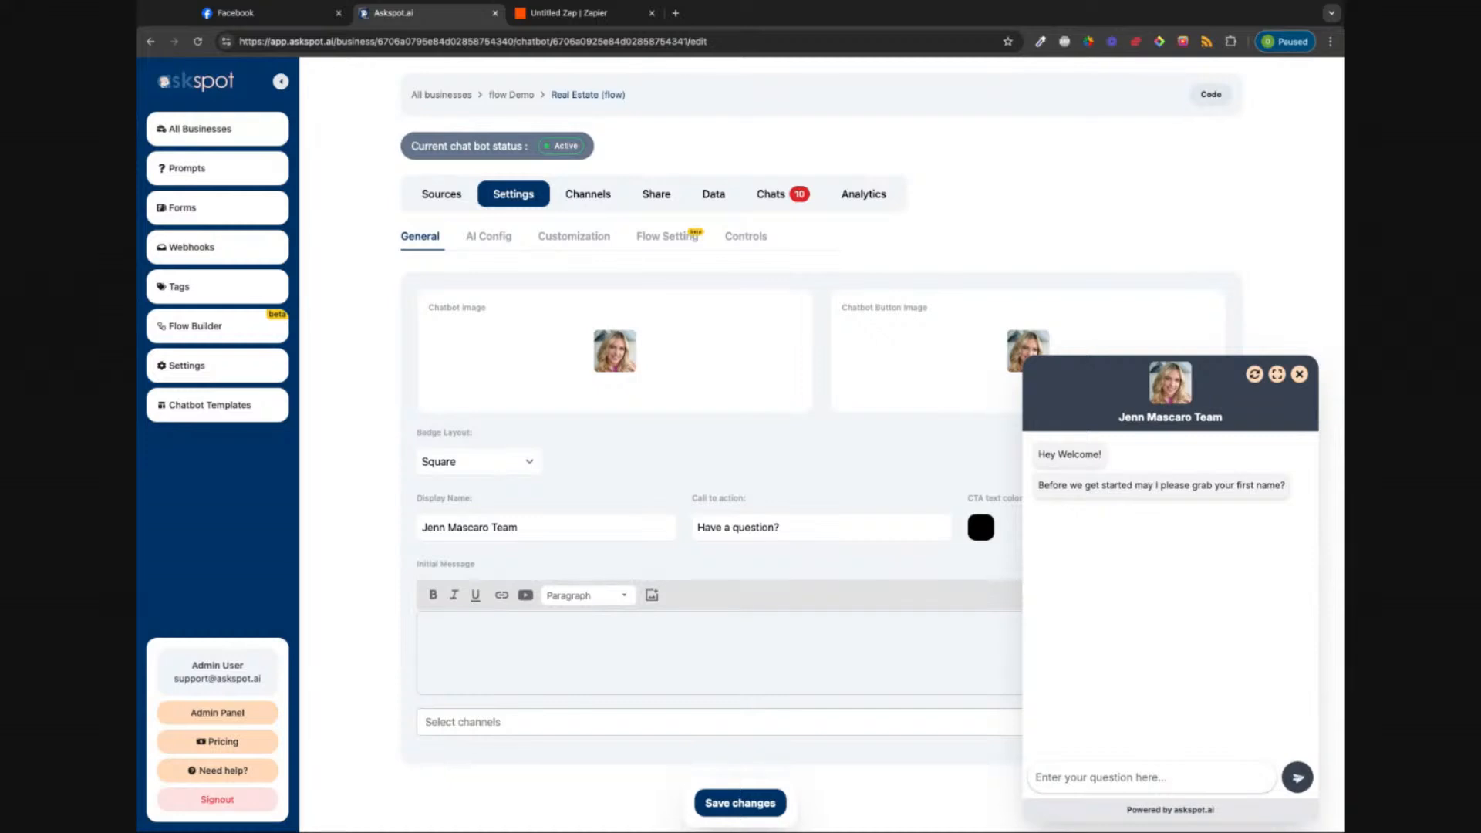
Step: Answer the chatbot's questions with a first name and an email address
click(1172, 780)
text(dave)
key(Return)
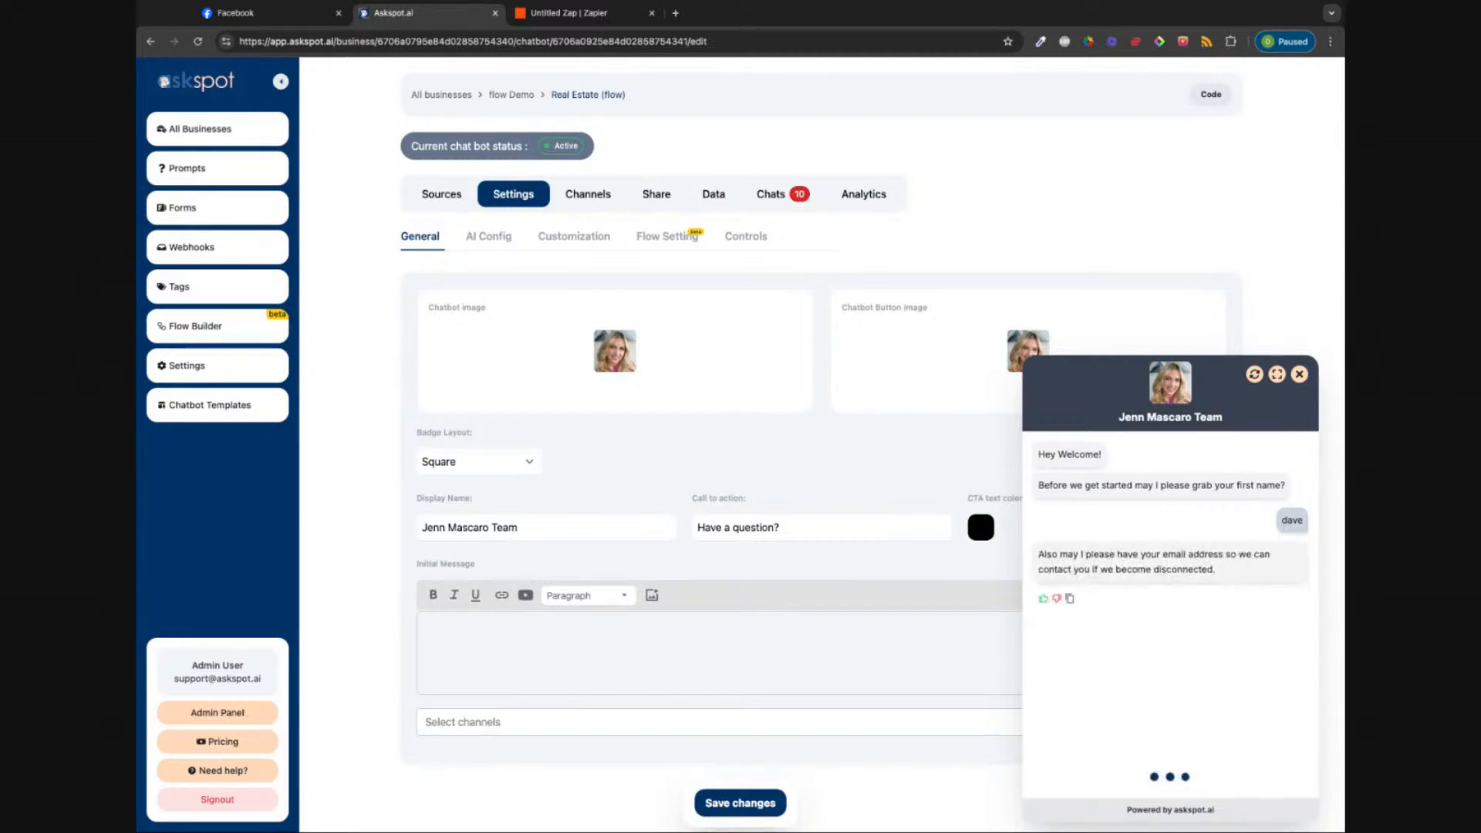
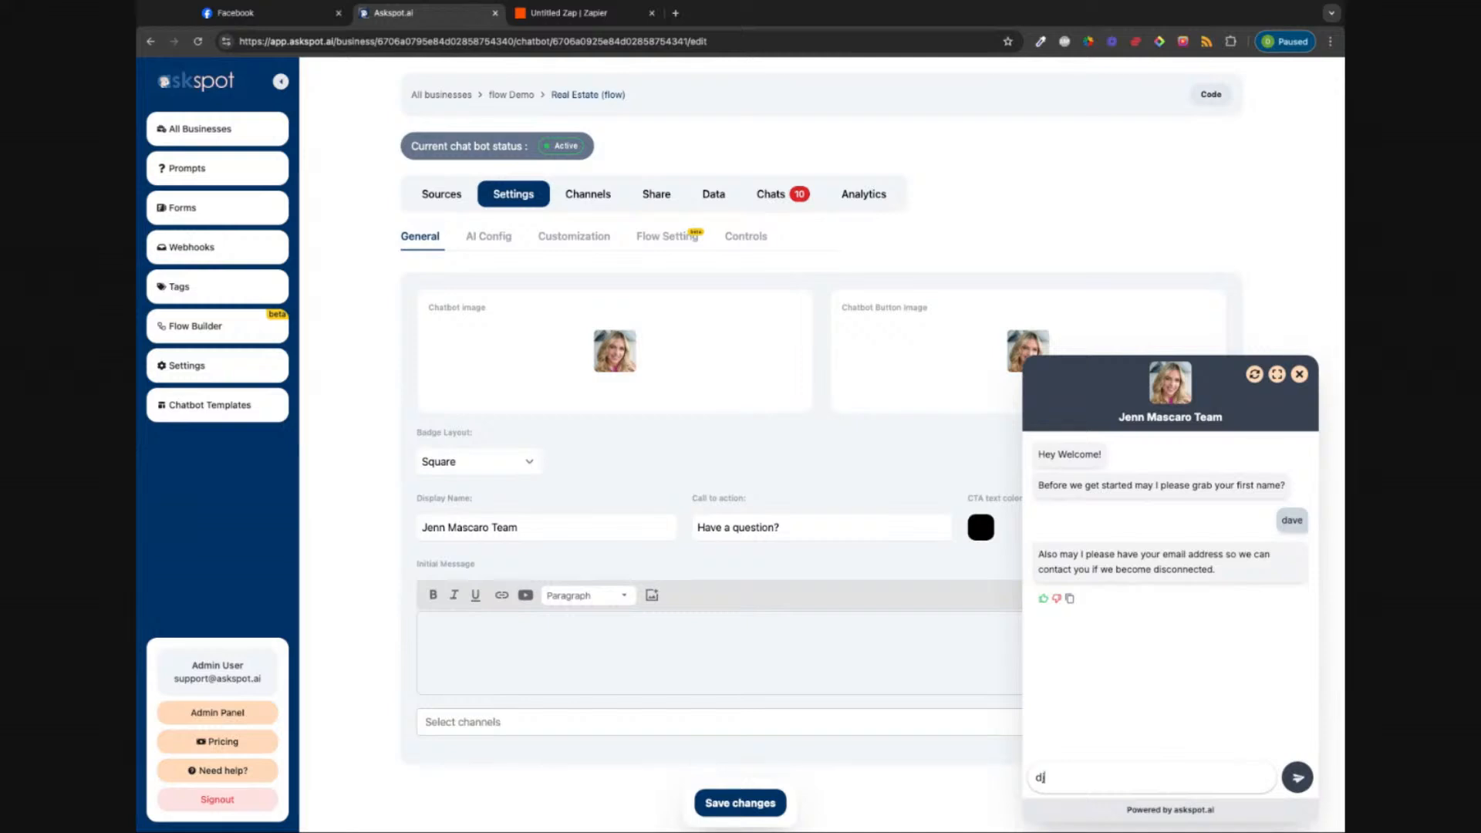
key(Return)
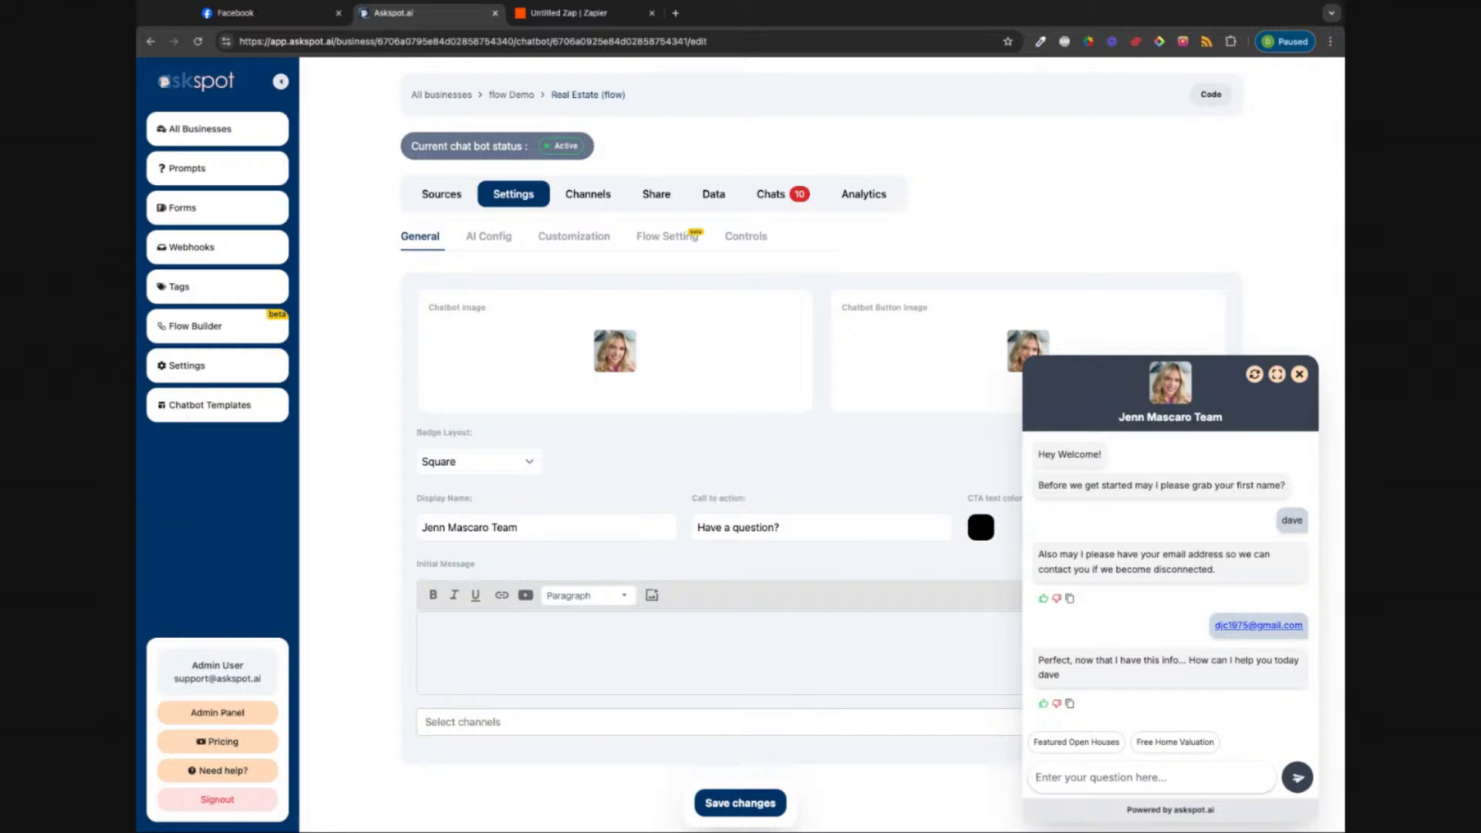
Step: Ask the chatbot who the agent is and read its AI answer
text(who is jenn)
key(Return)
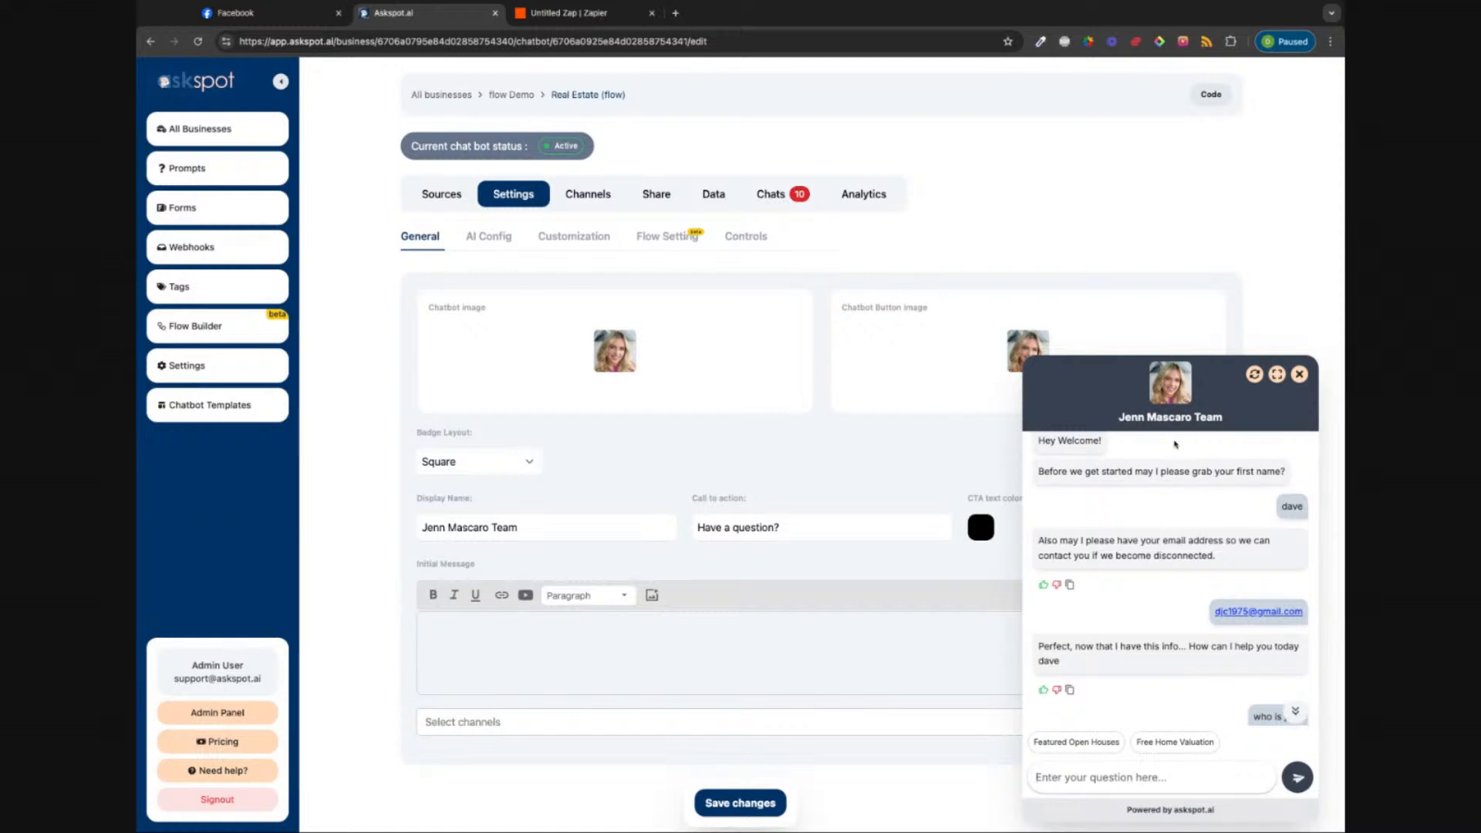
scroll(1176, 452, up, 2)
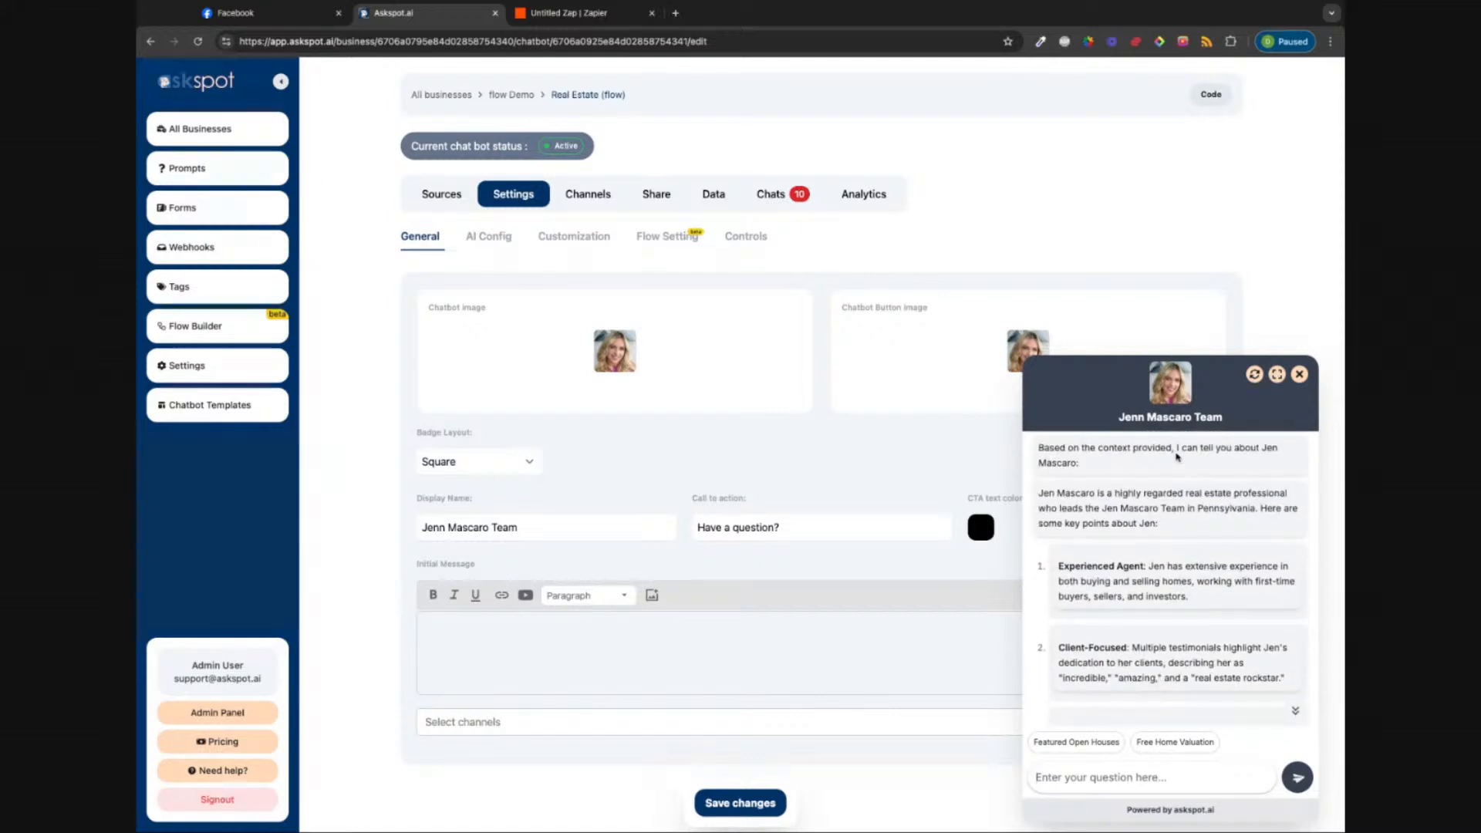
scroll(1177, 457, up, 1)
scroll(1177, 456, down, 8)
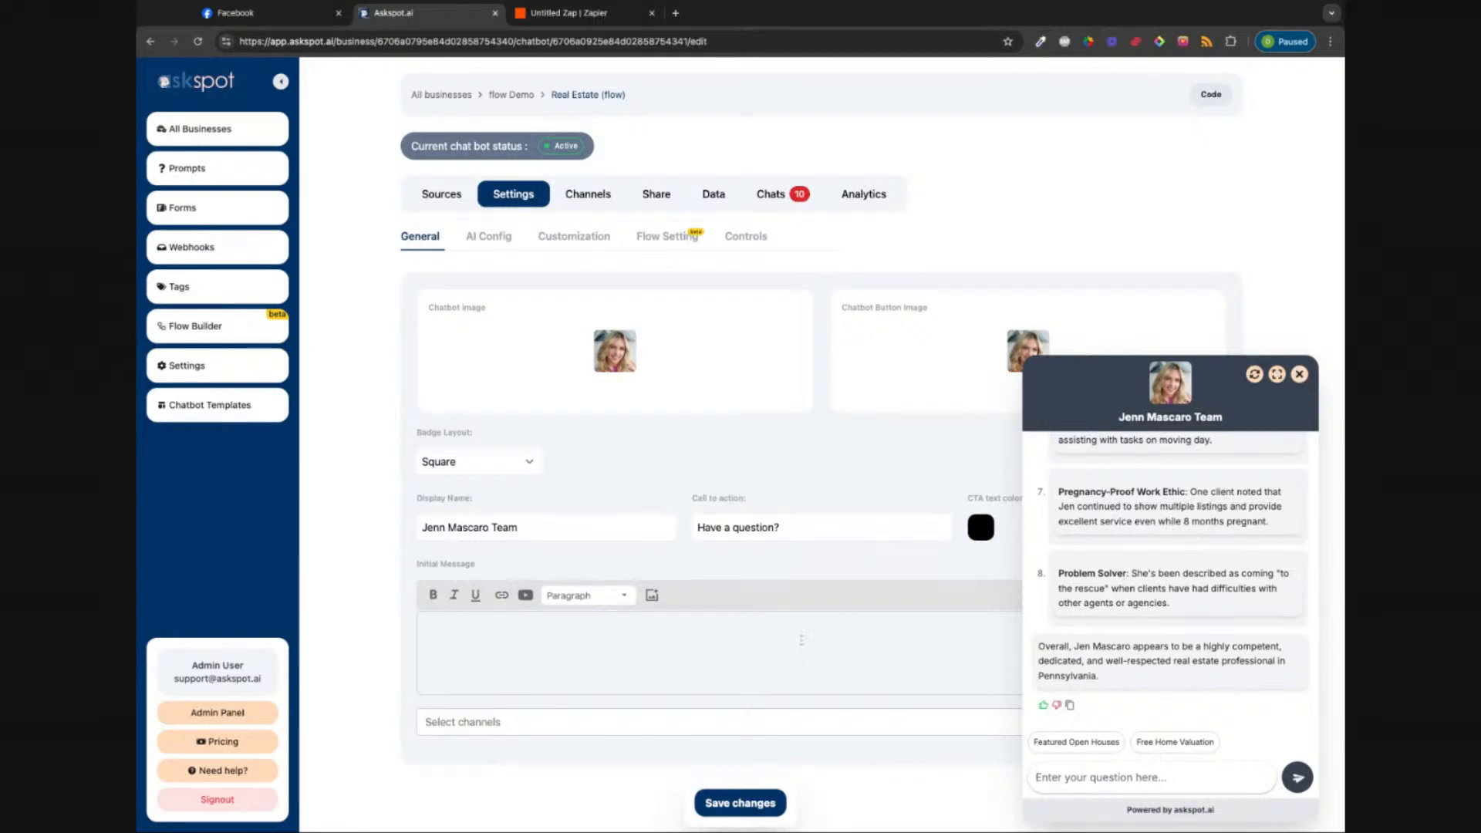
click(577, 198)
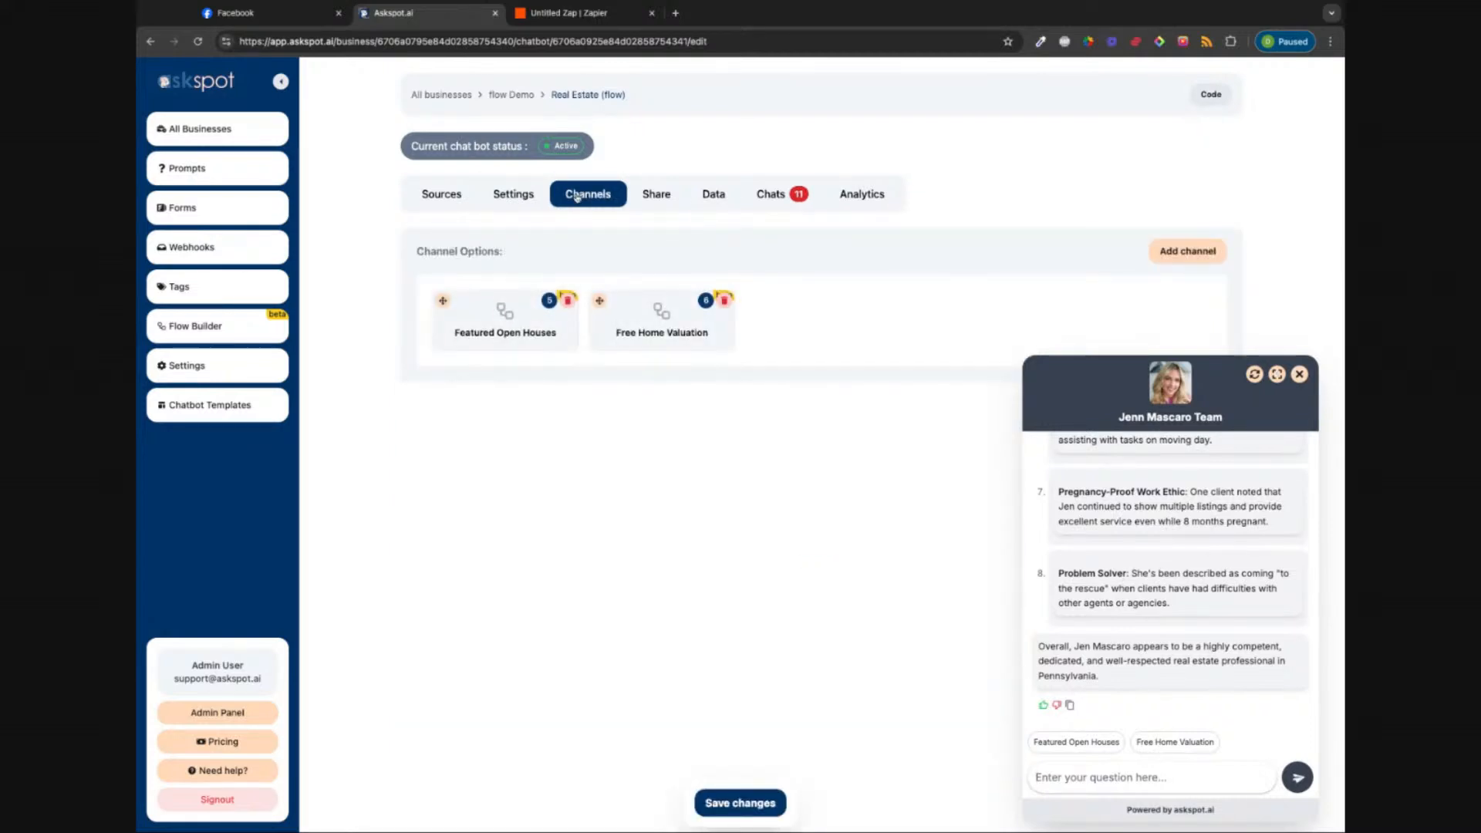
Step: Review the Featured Open Houses channel without changes, then start that flow in the chat preview
click(1183, 254)
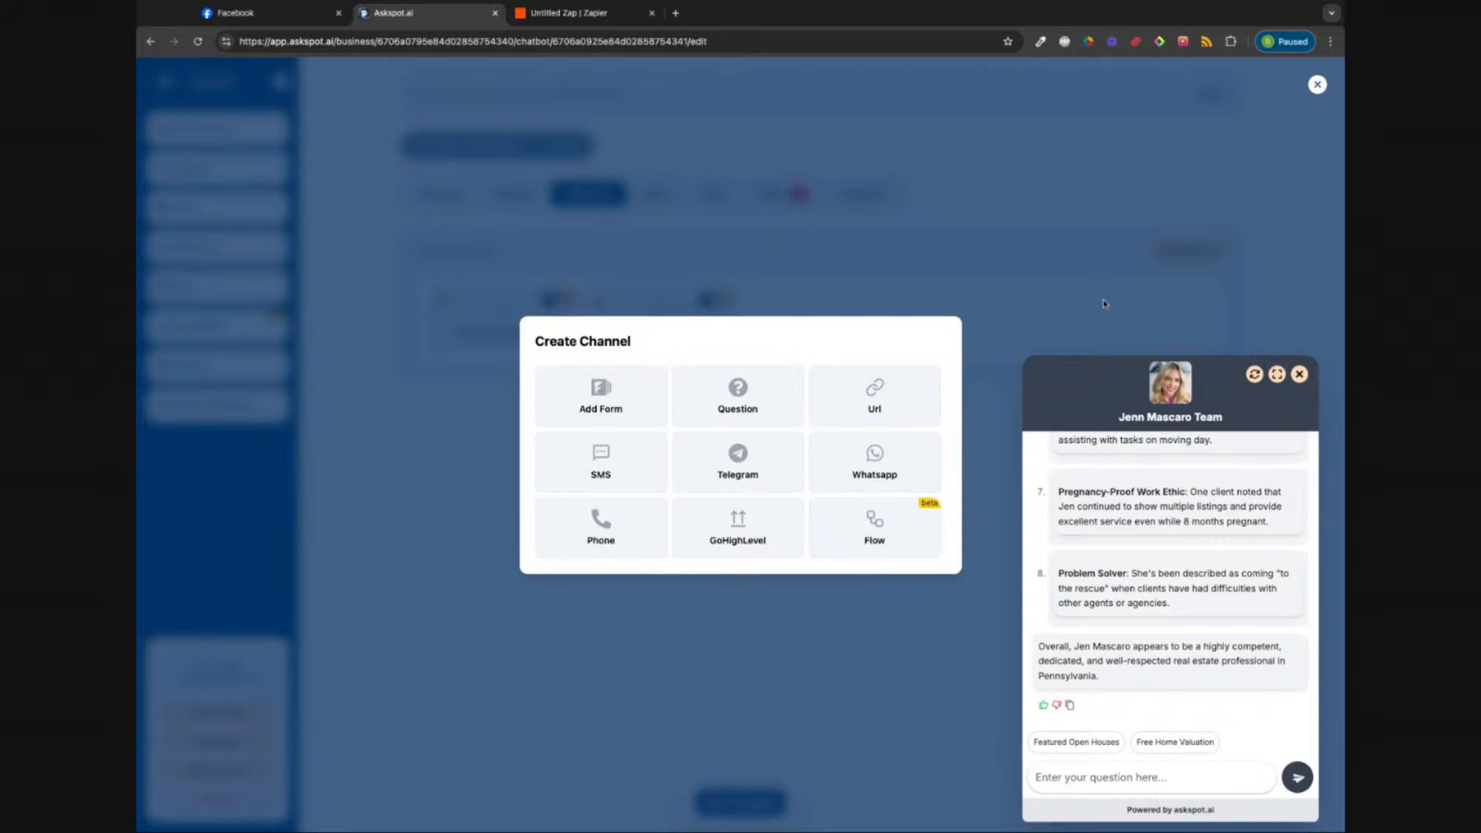
click(1318, 85)
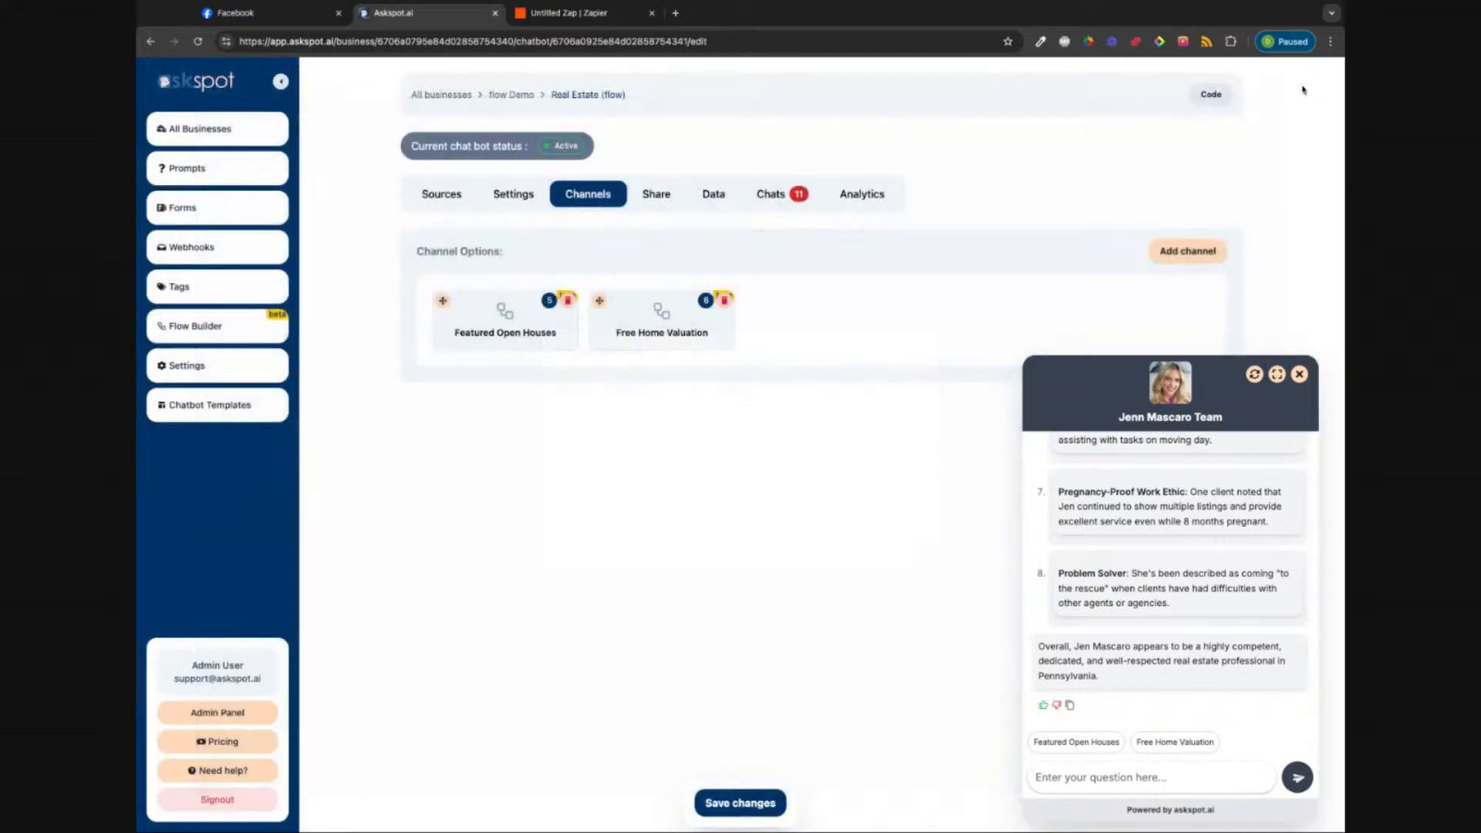
click(477, 338)
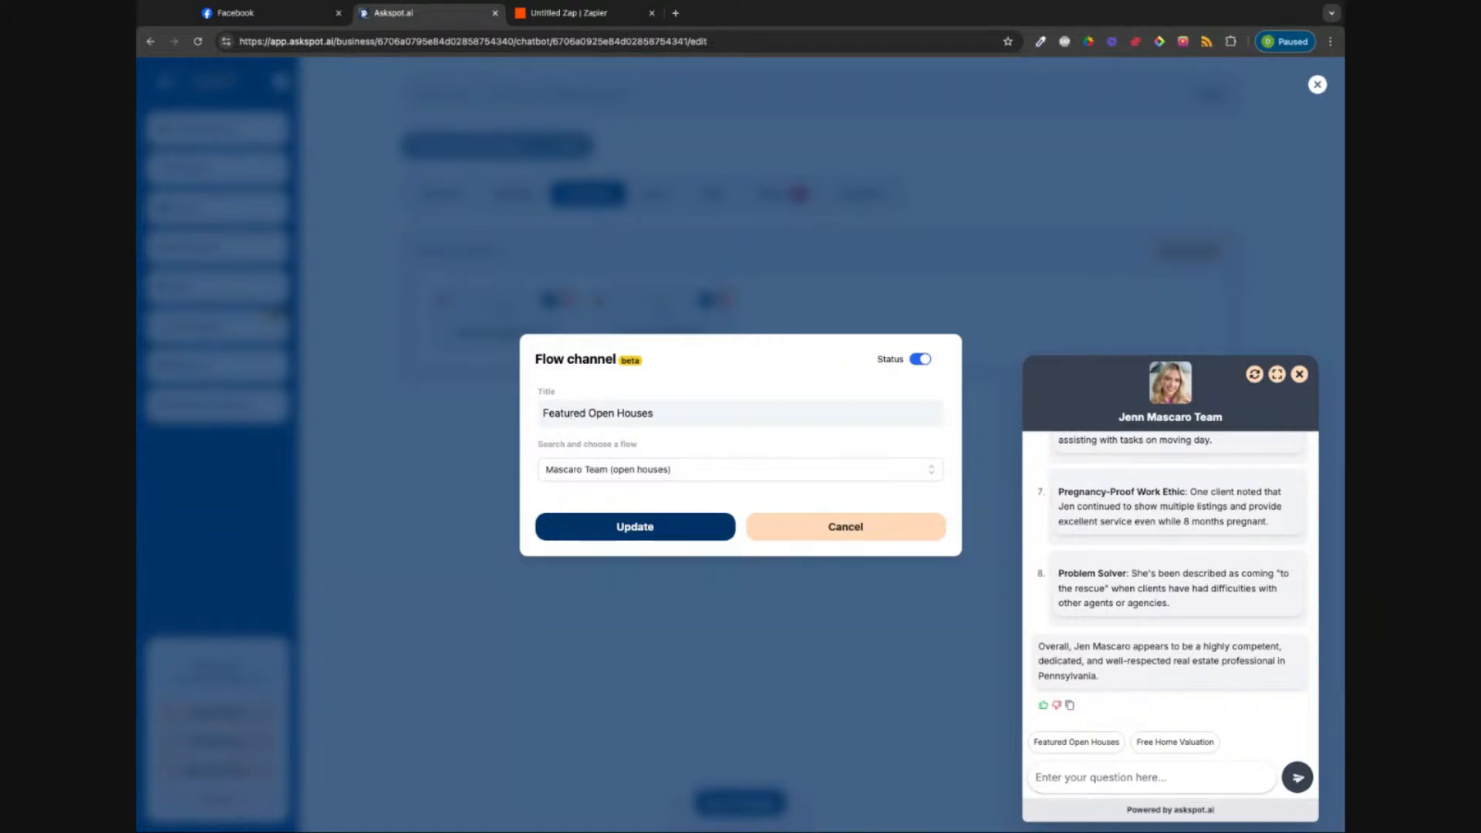
click(808, 534)
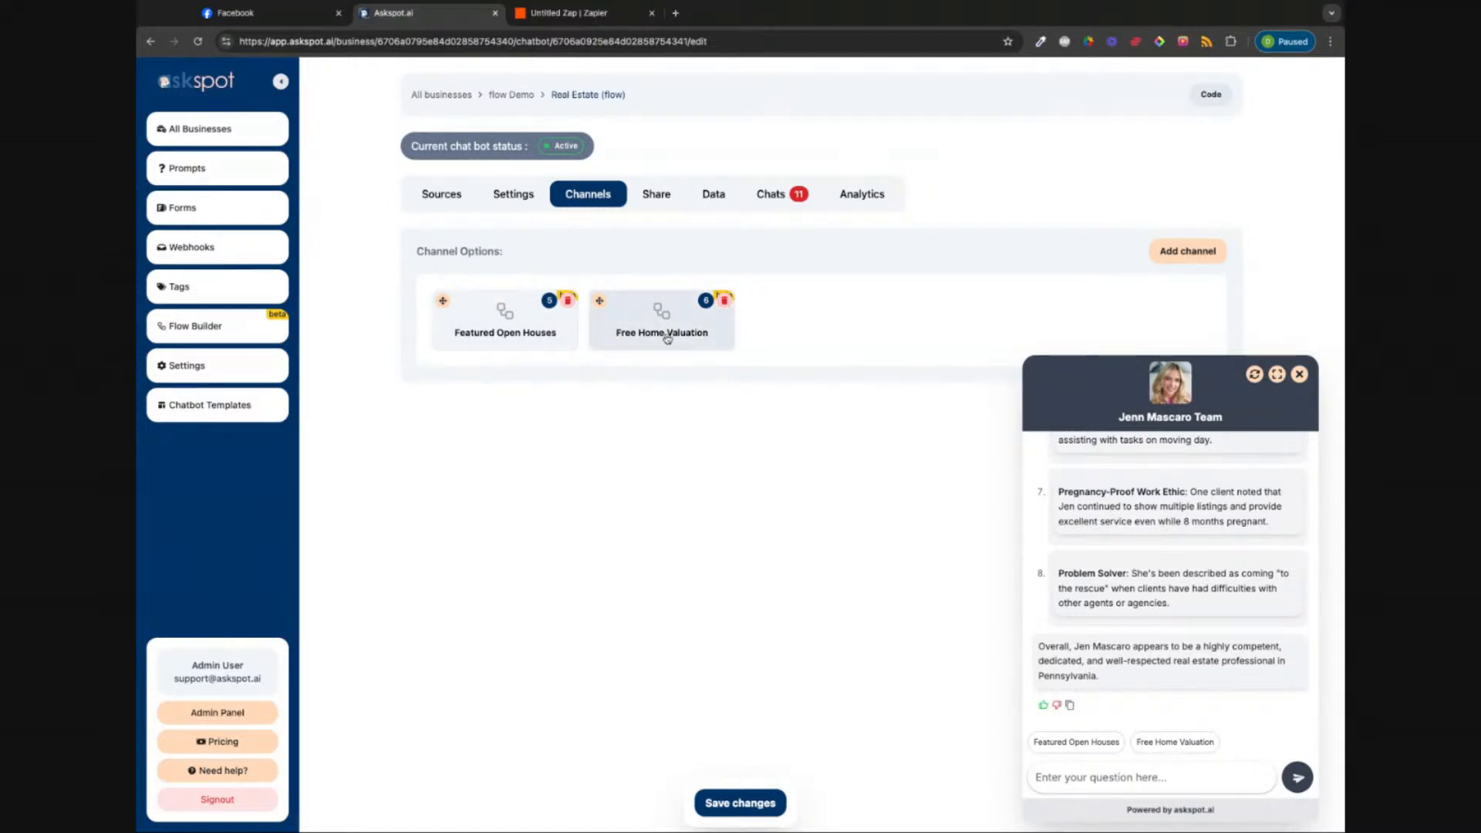
click(1095, 744)
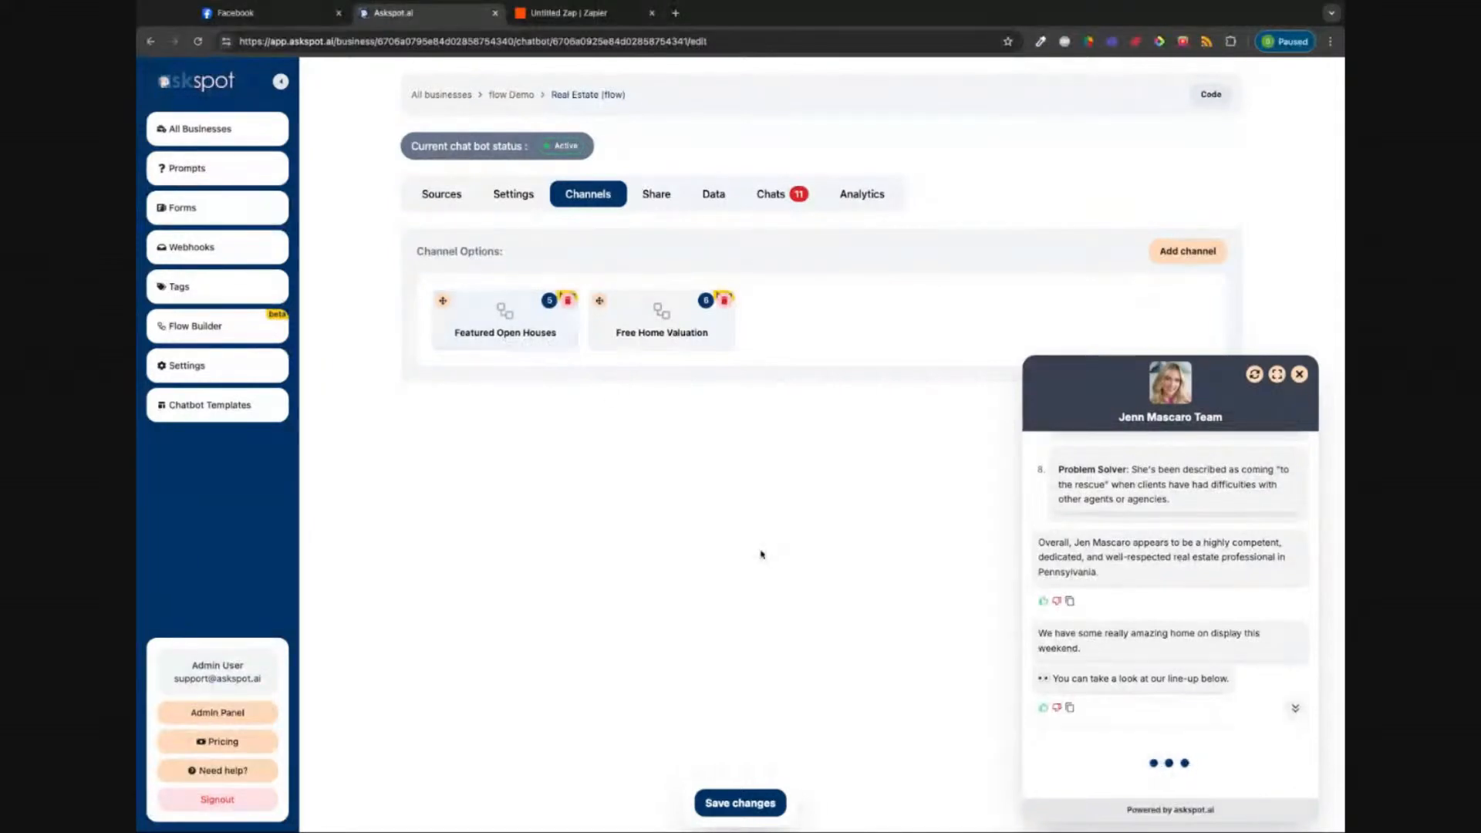
Step: Page back and forth through the open-house listings, then scroll down to Schedule Showing
scroll(1174, 661, up, 2)
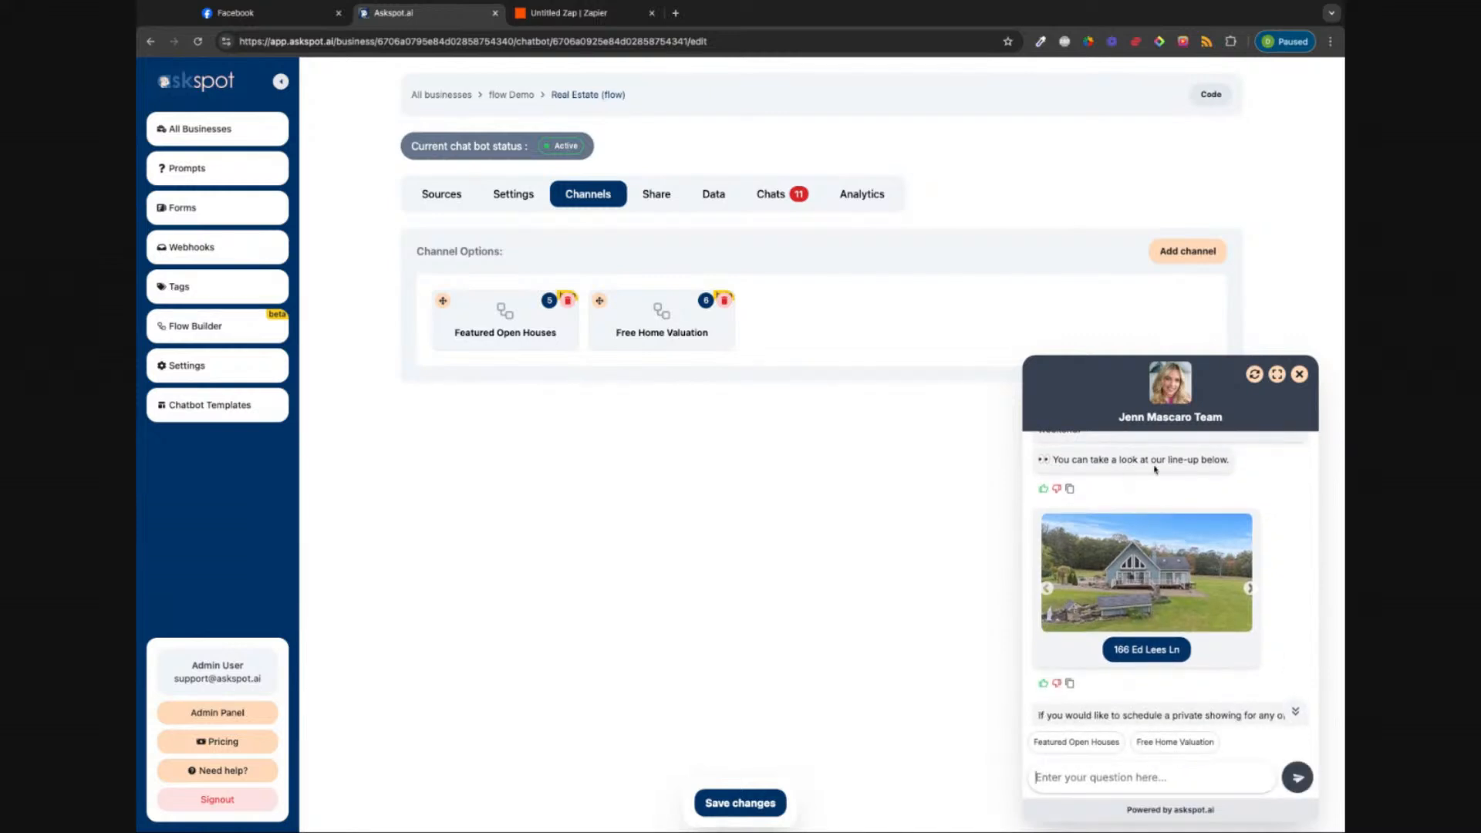
click(1251, 589)
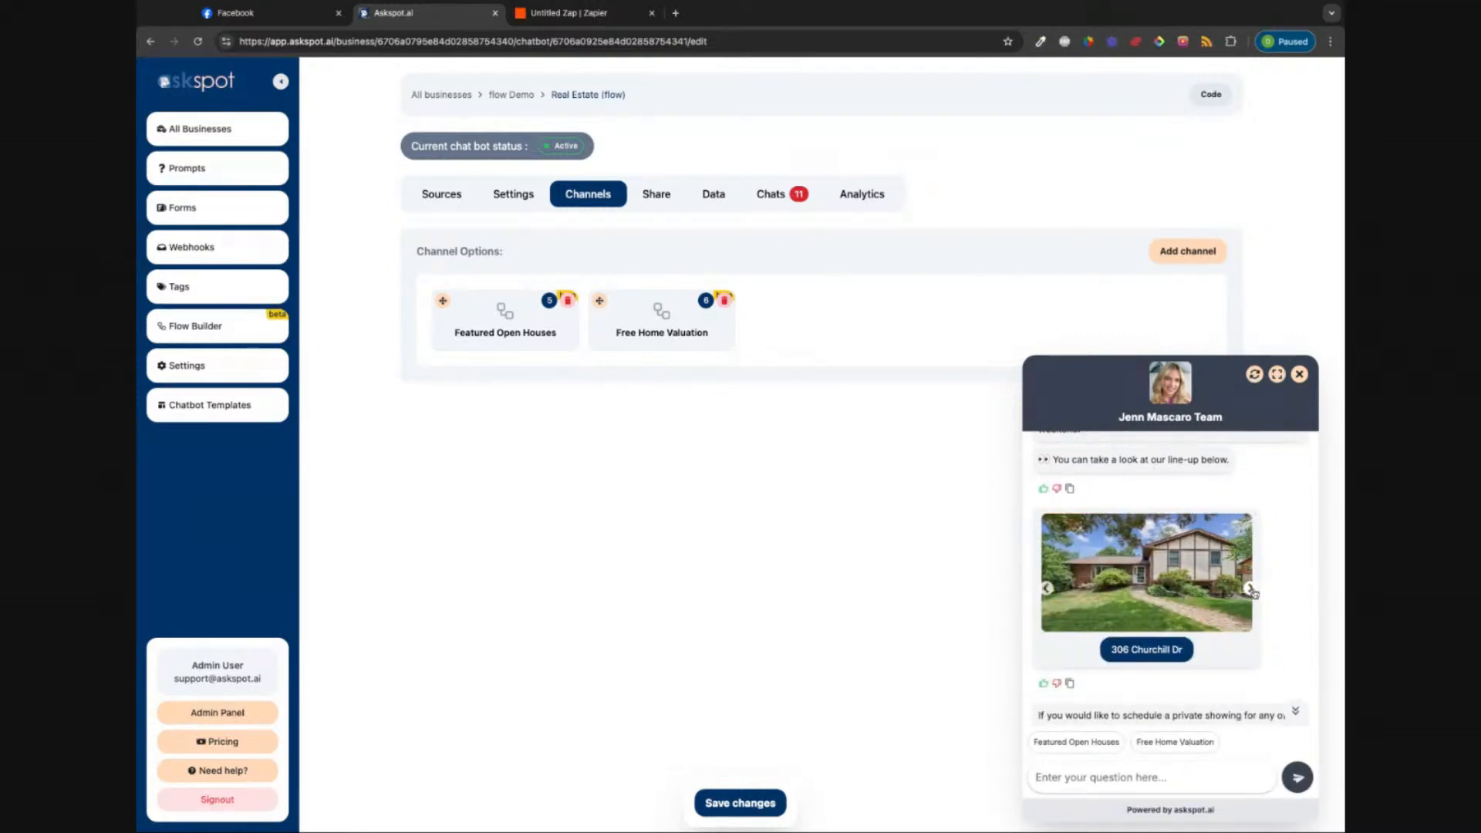
click(1252, 591)
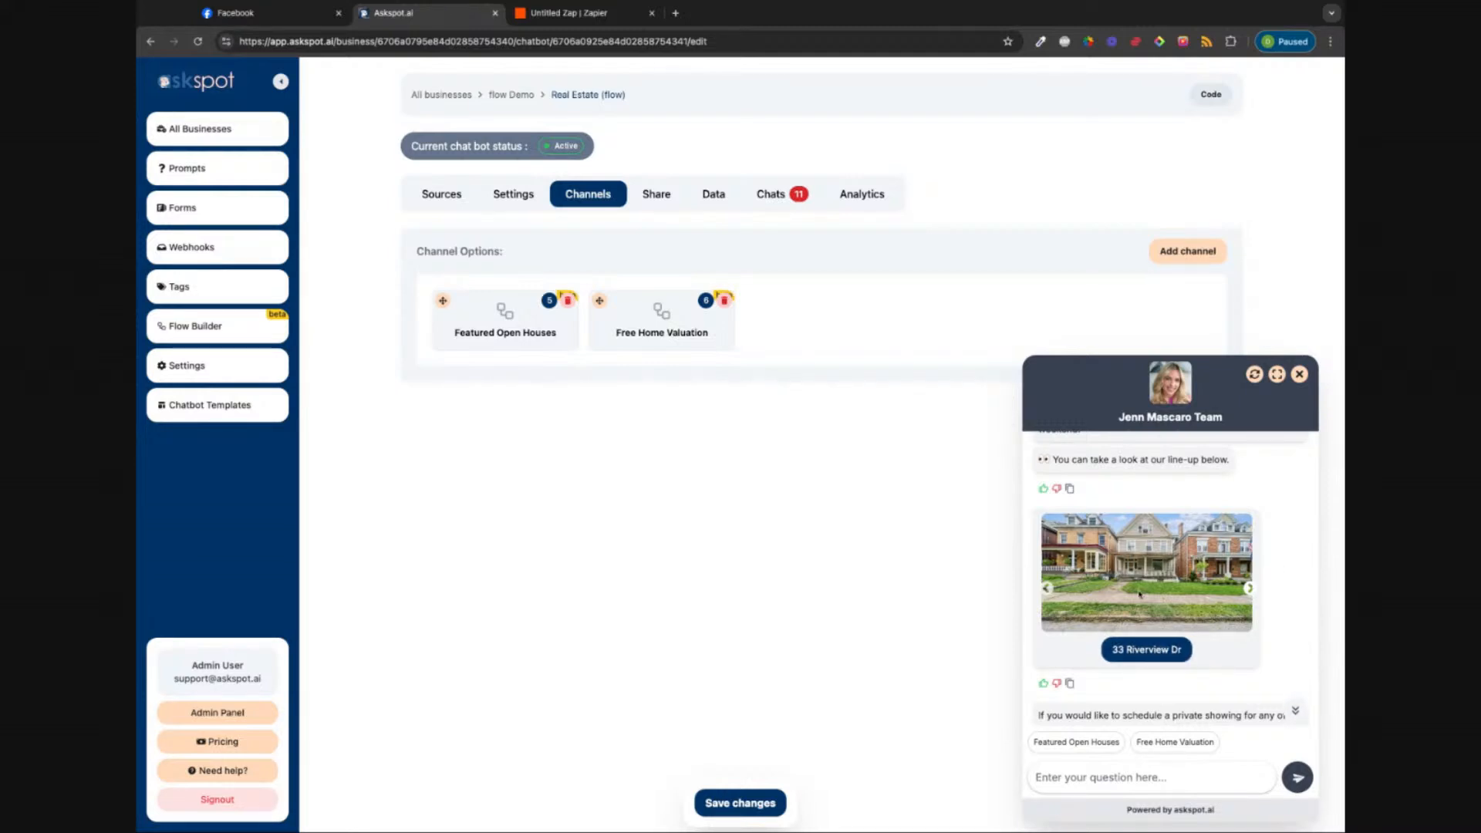
click(1047, 590)
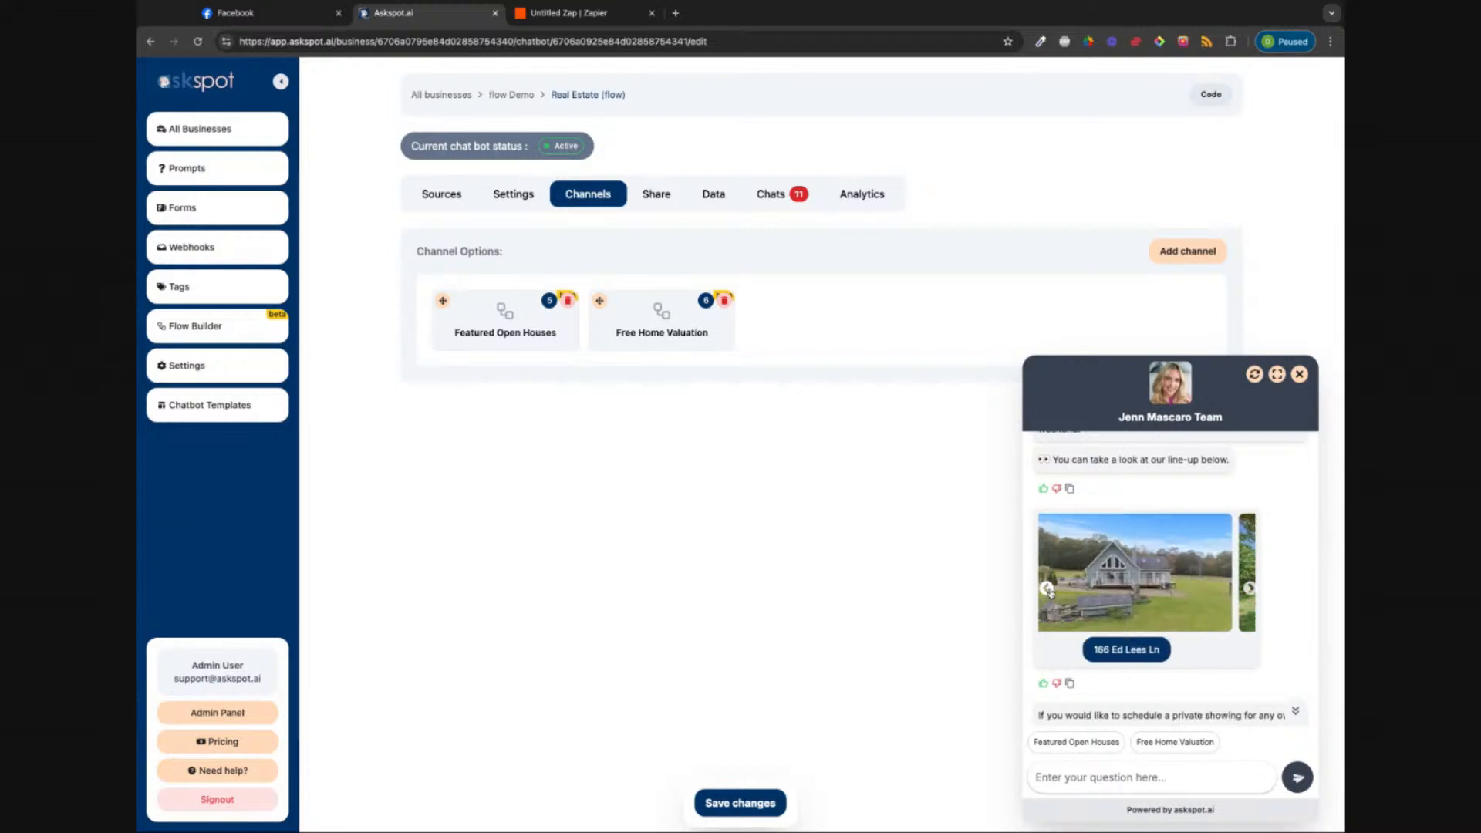
scroll(1114, 655, up, 1)
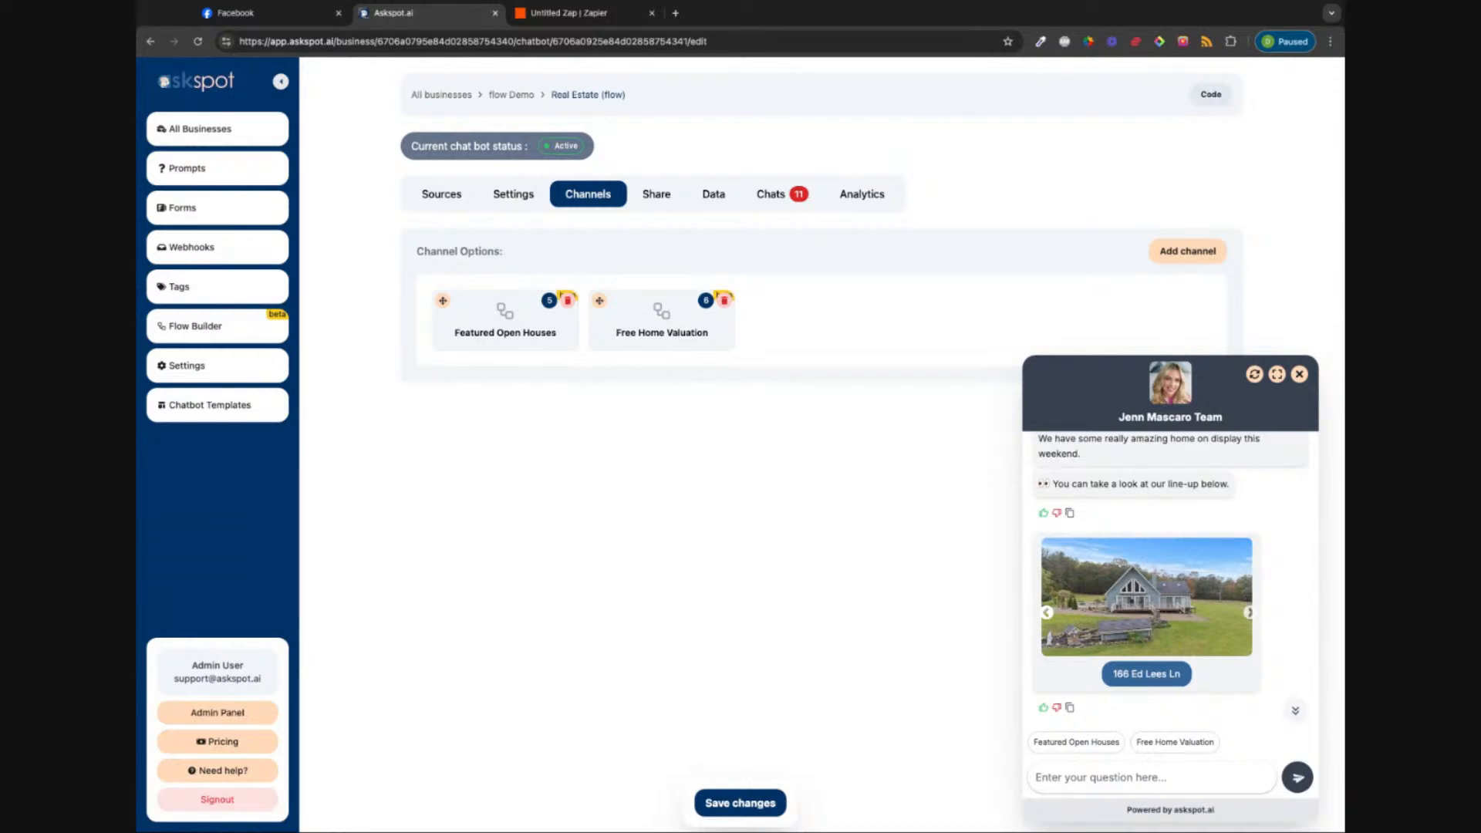
click(1250, 613)
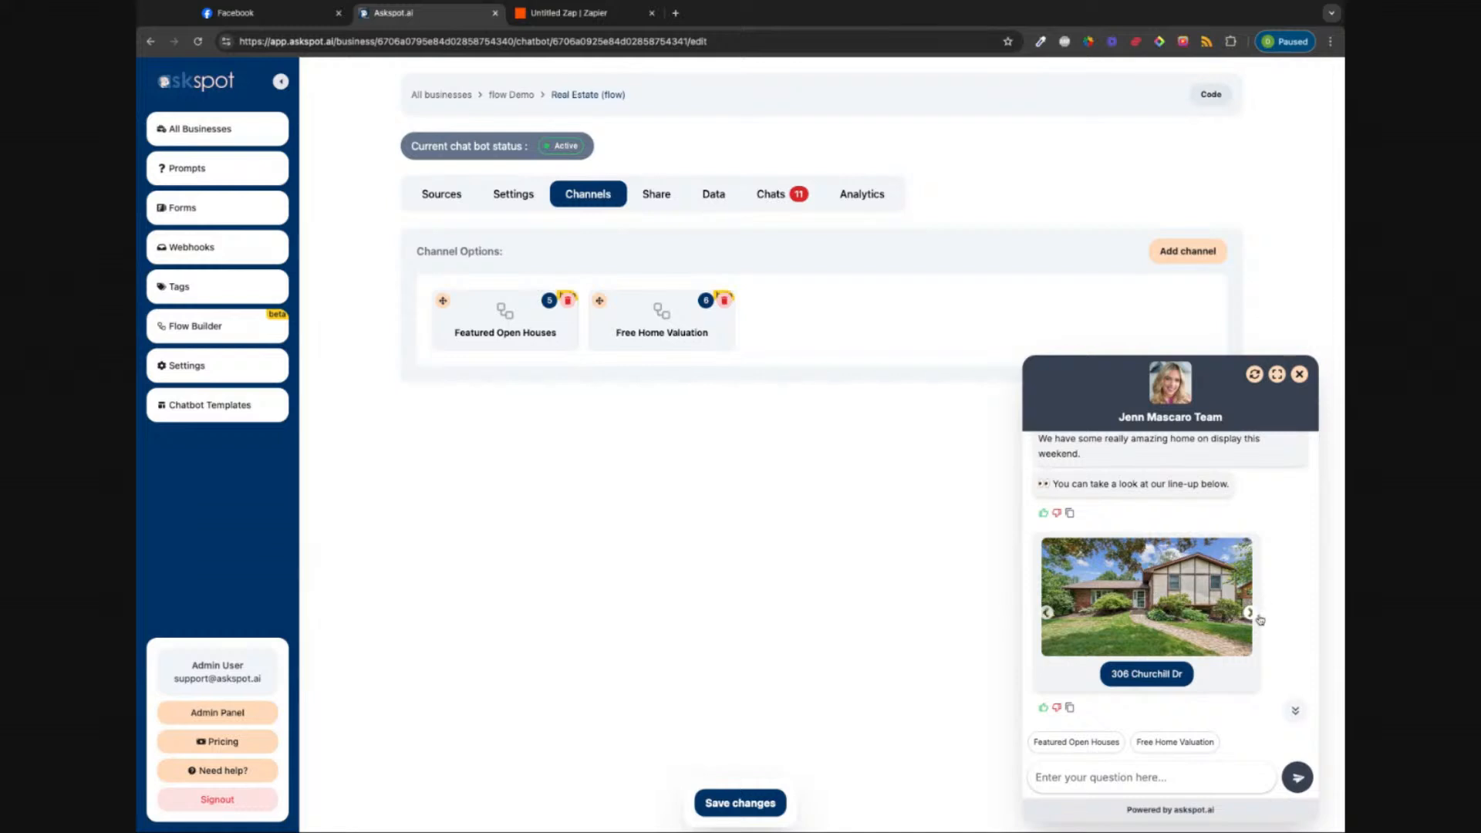
click(1252, 615)
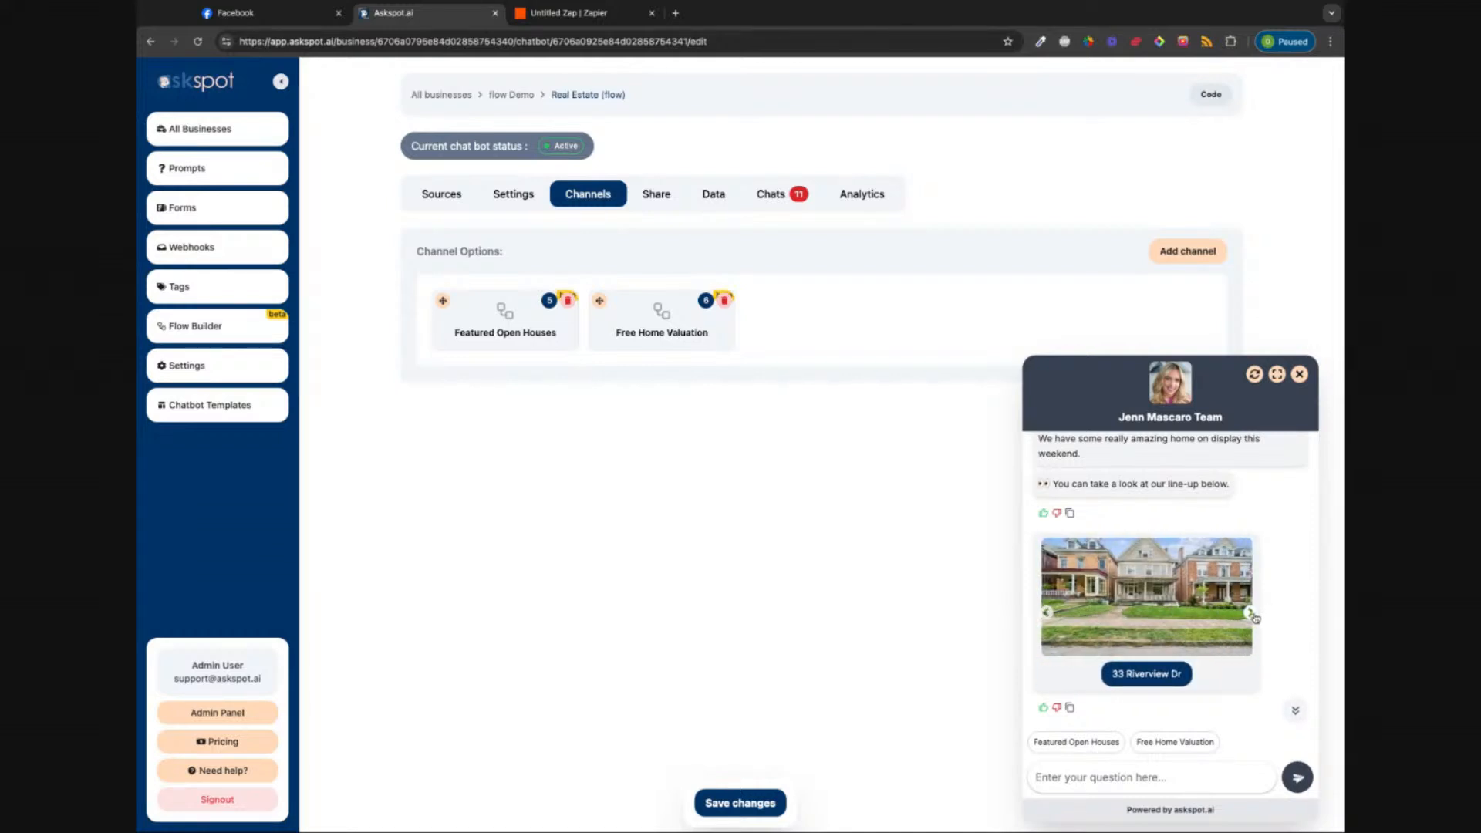
click(1251, 615)
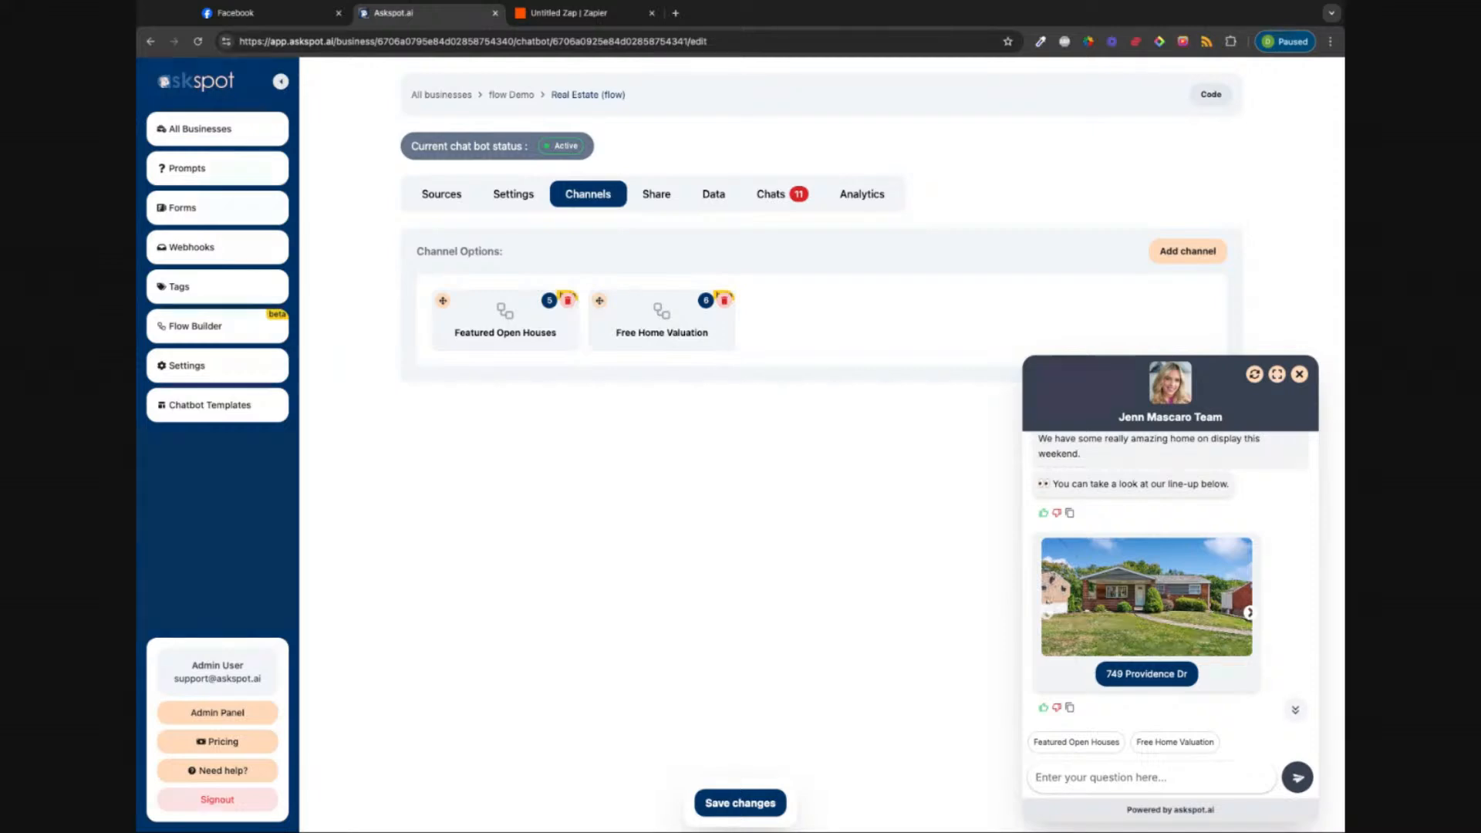
scroll(1250, 615, down, 3)
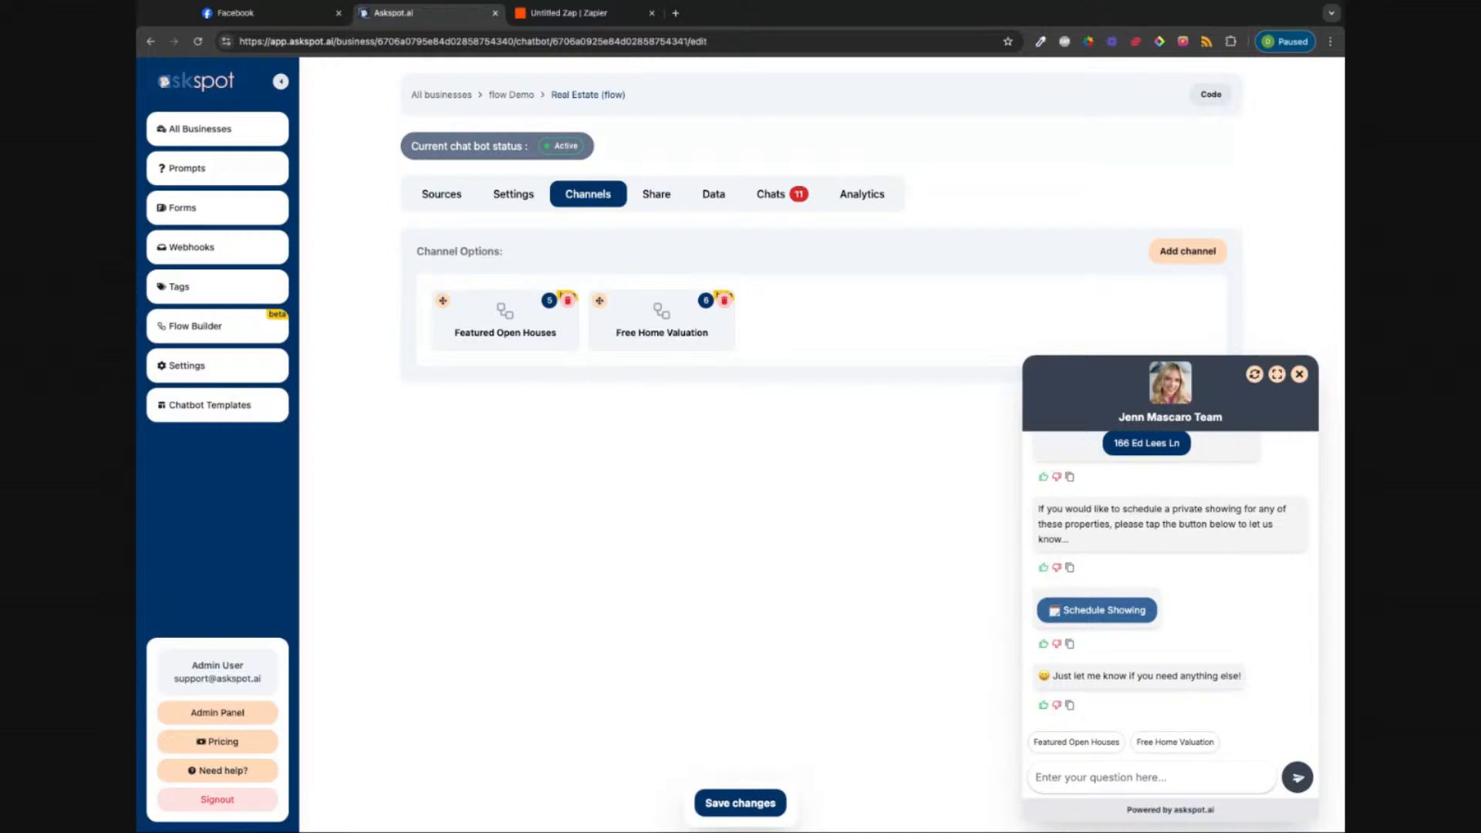
Step: Choose Schedule Showing in chat so the bot asks for the visitor's first name
click(1098, 610)
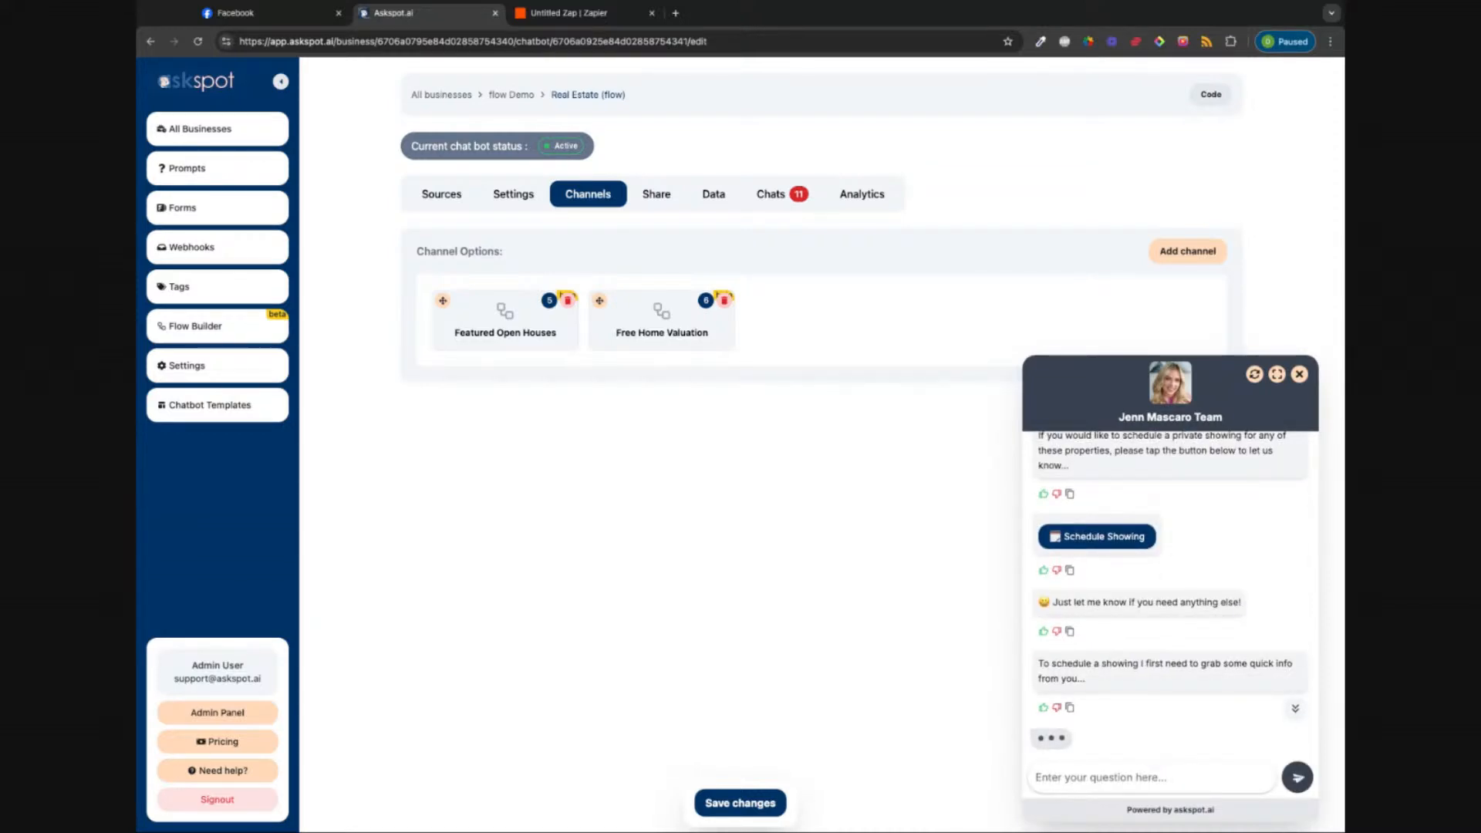
scroll(1151, 554, up, 3)
scroll(1150, 554, down, 3)
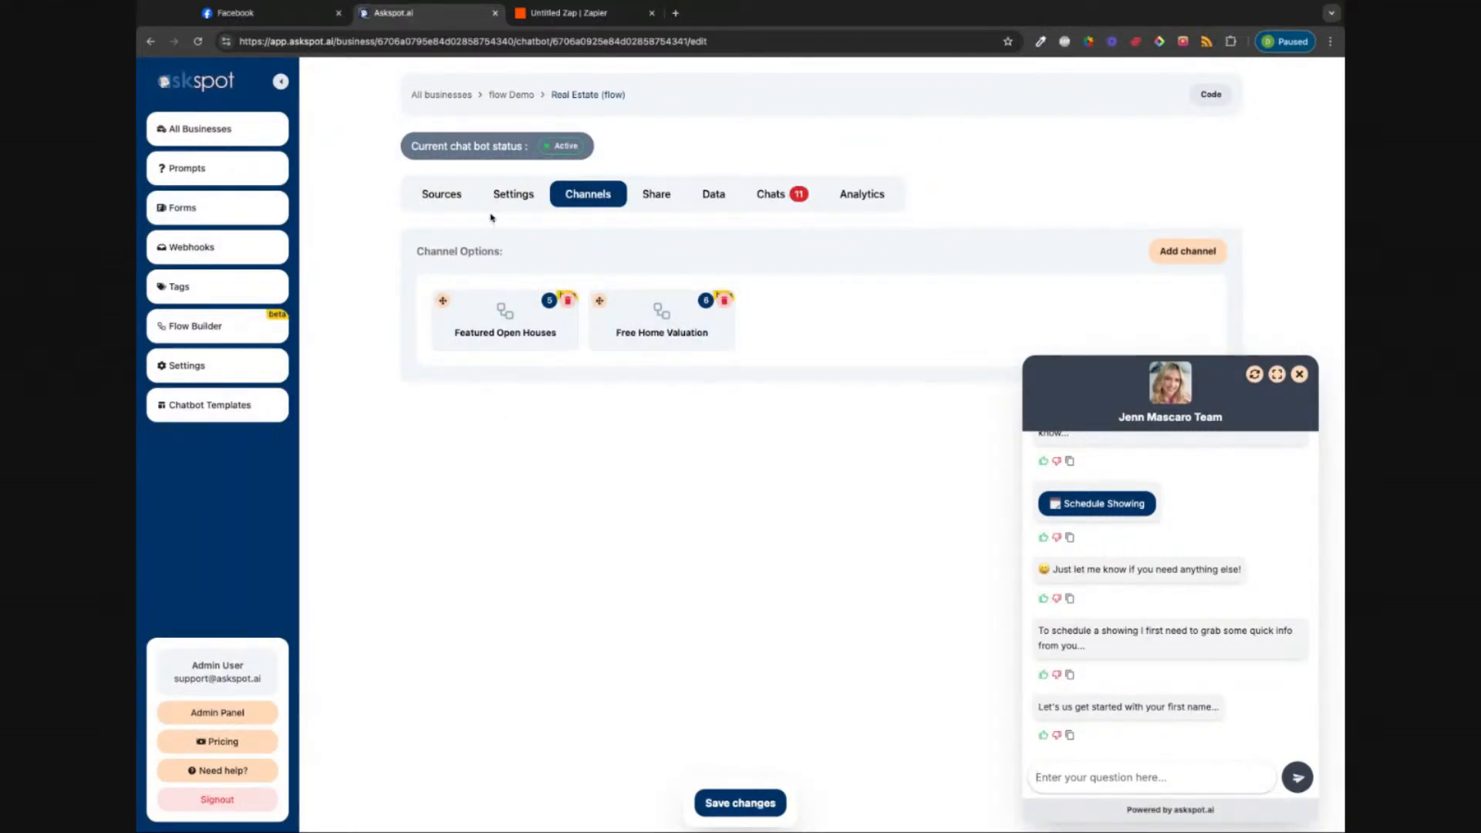
Step: Uncheck 'use flow instead of AI chat' in Flow Setting, try saving, and return to General
click(433, 196)
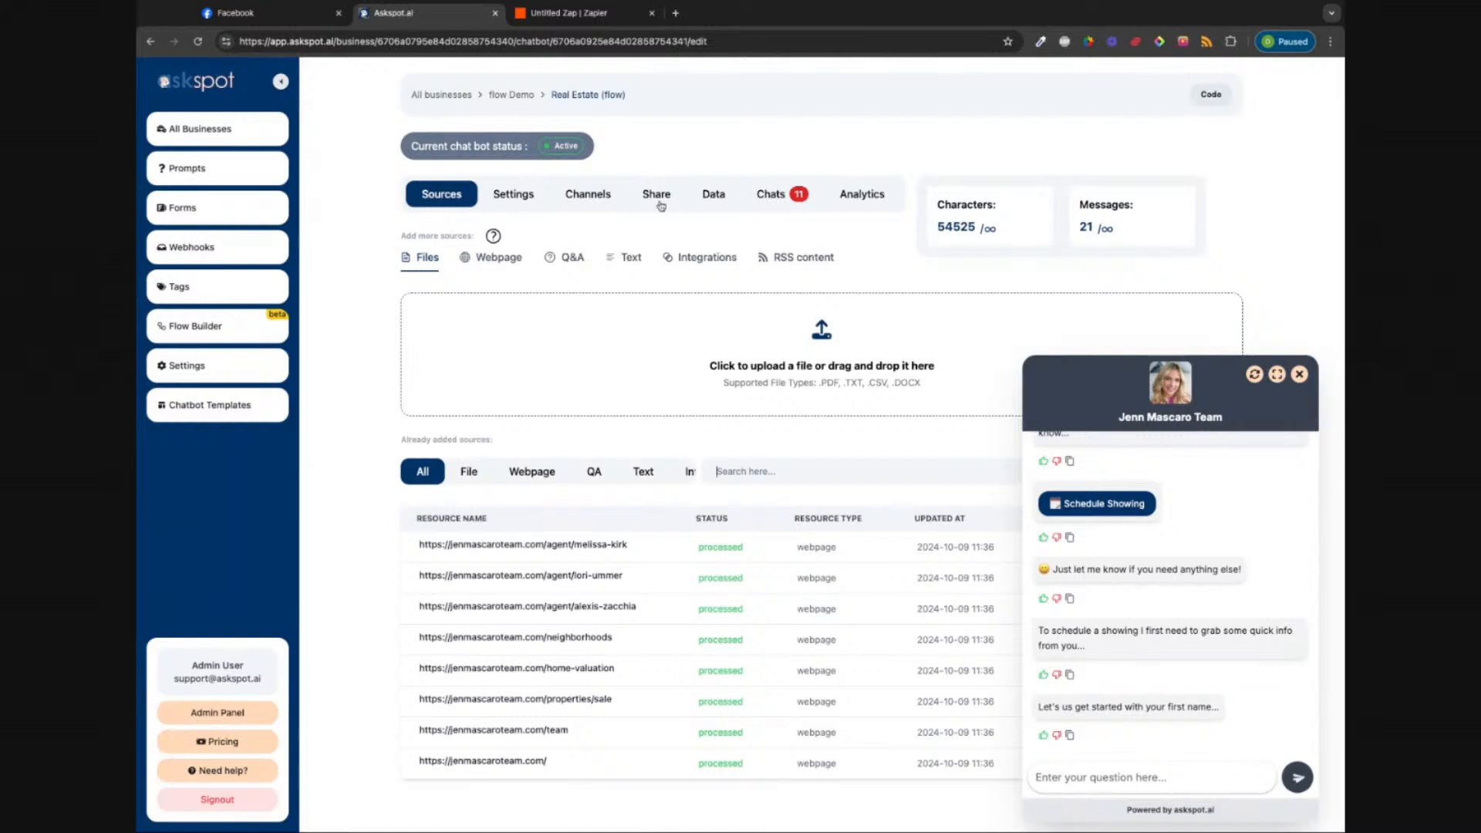
click(518, 194)
click(685, 234)
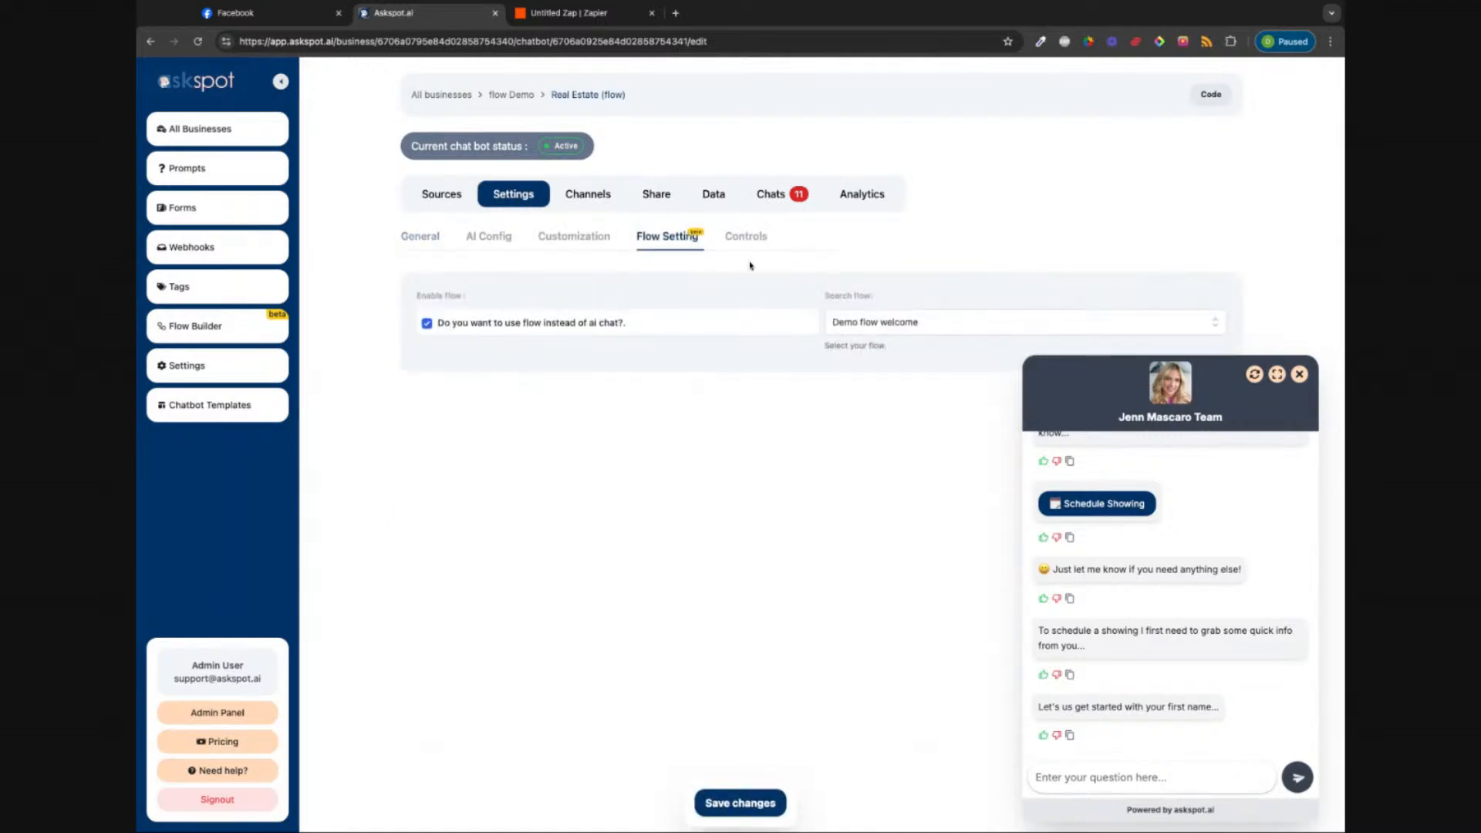
click(436, 324)
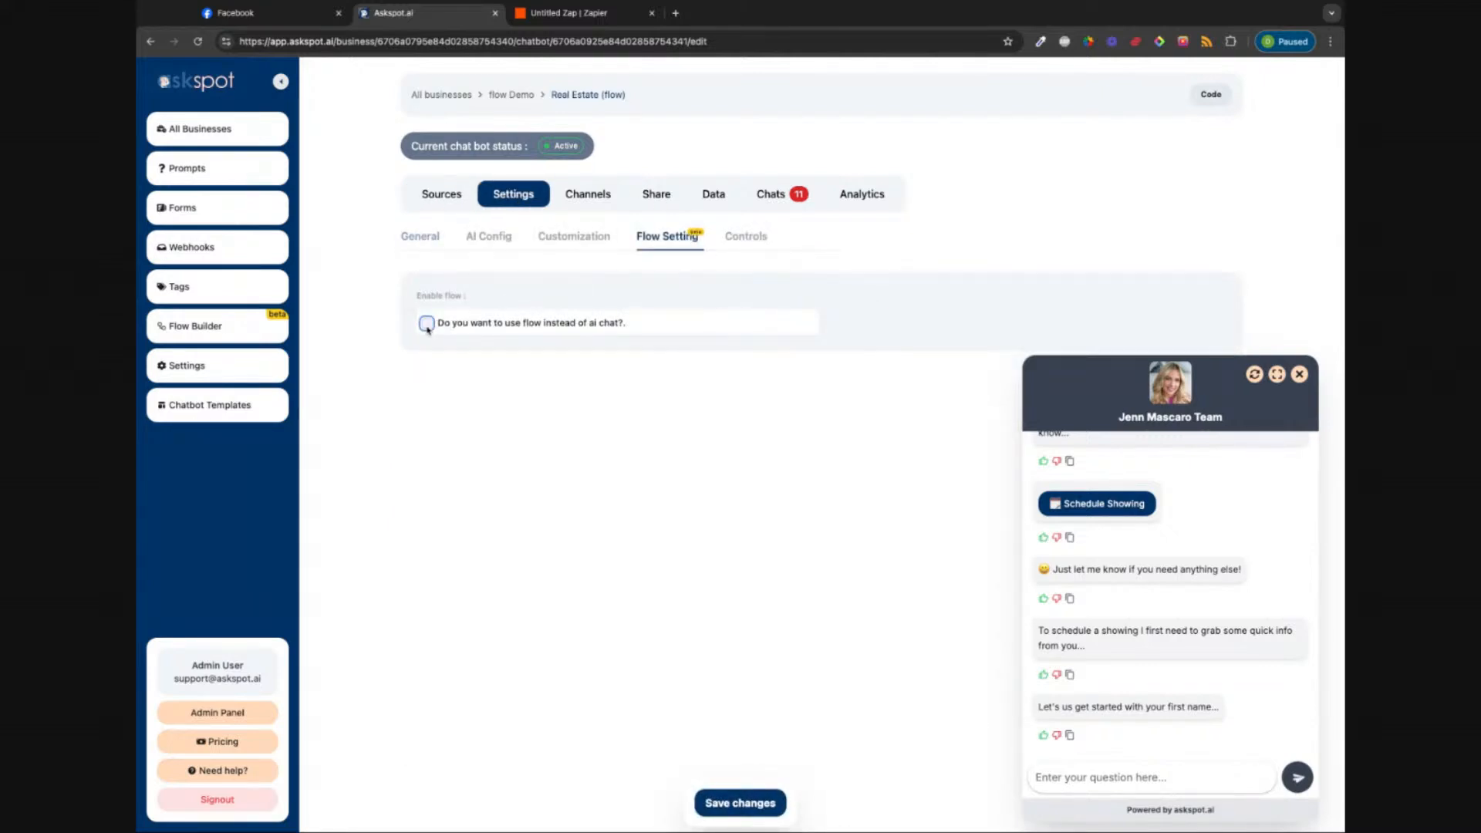
click(755, 806)
click(421, 244)
click(440, 199)
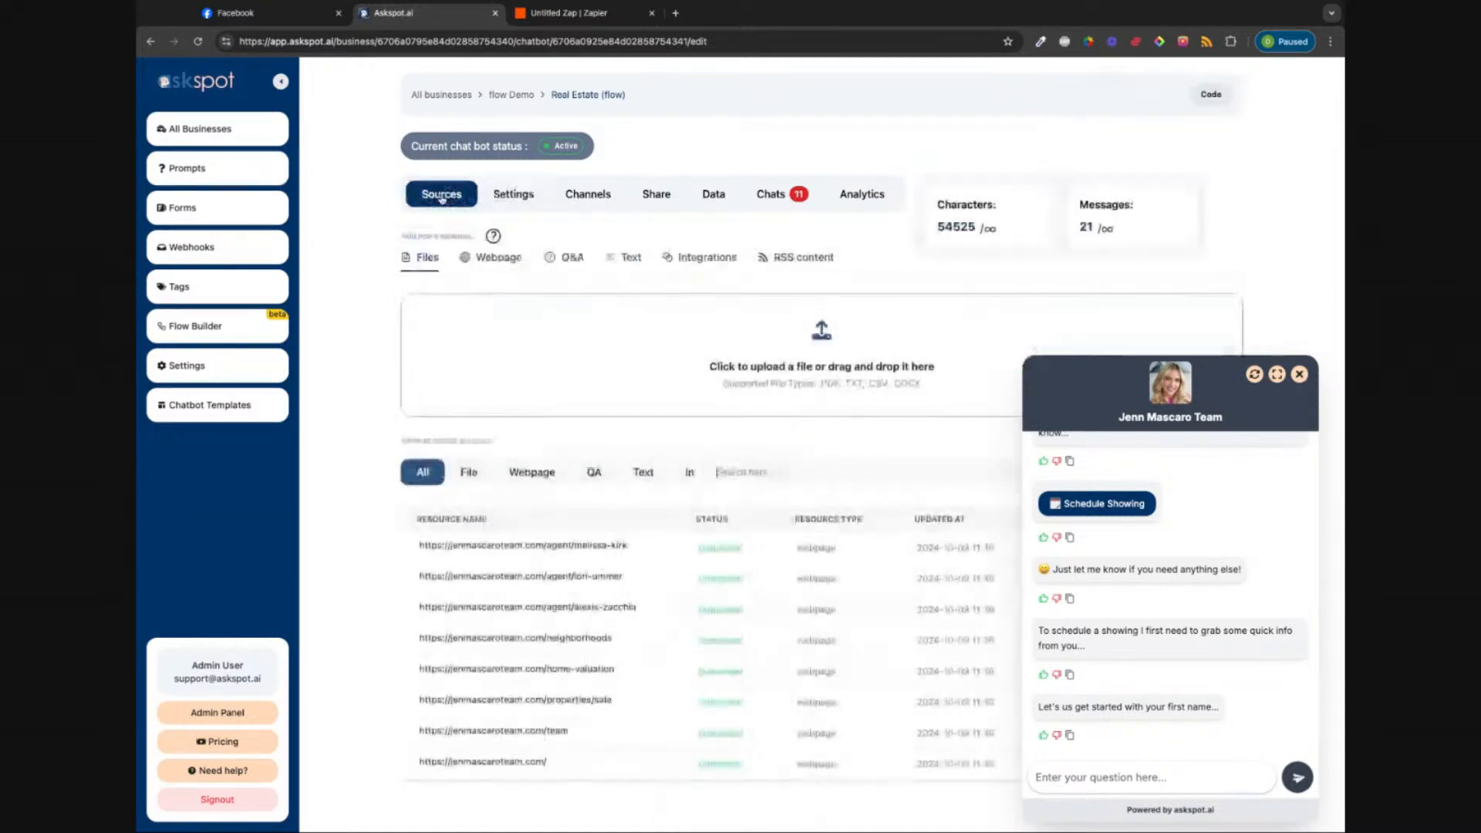
click(496, 202)
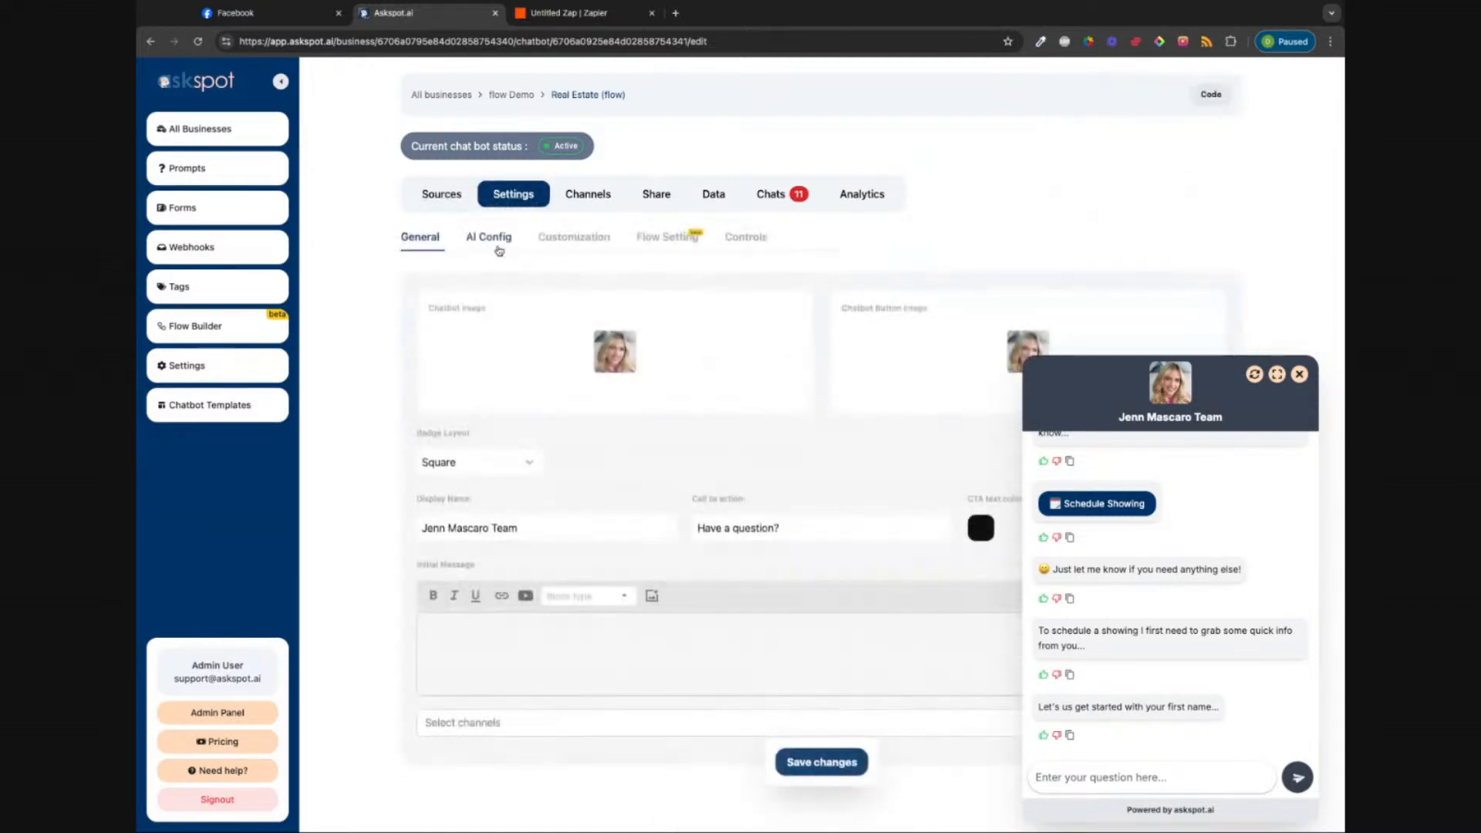
Step: Enter 'This is the initial message' as the initial message and save it
click(484, 635)
text(Th)
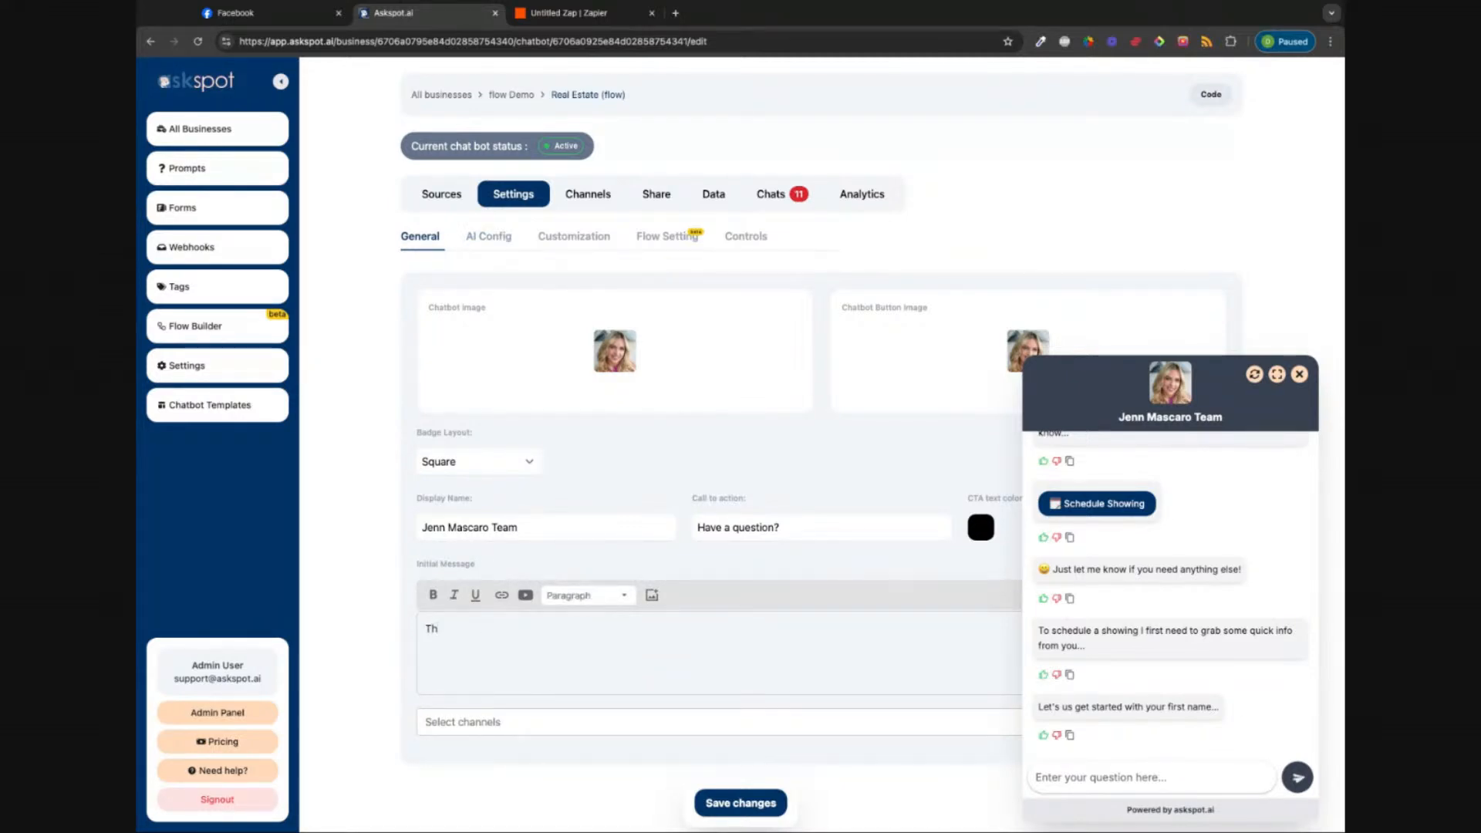
text(is is the initial message)
click(737, 801)
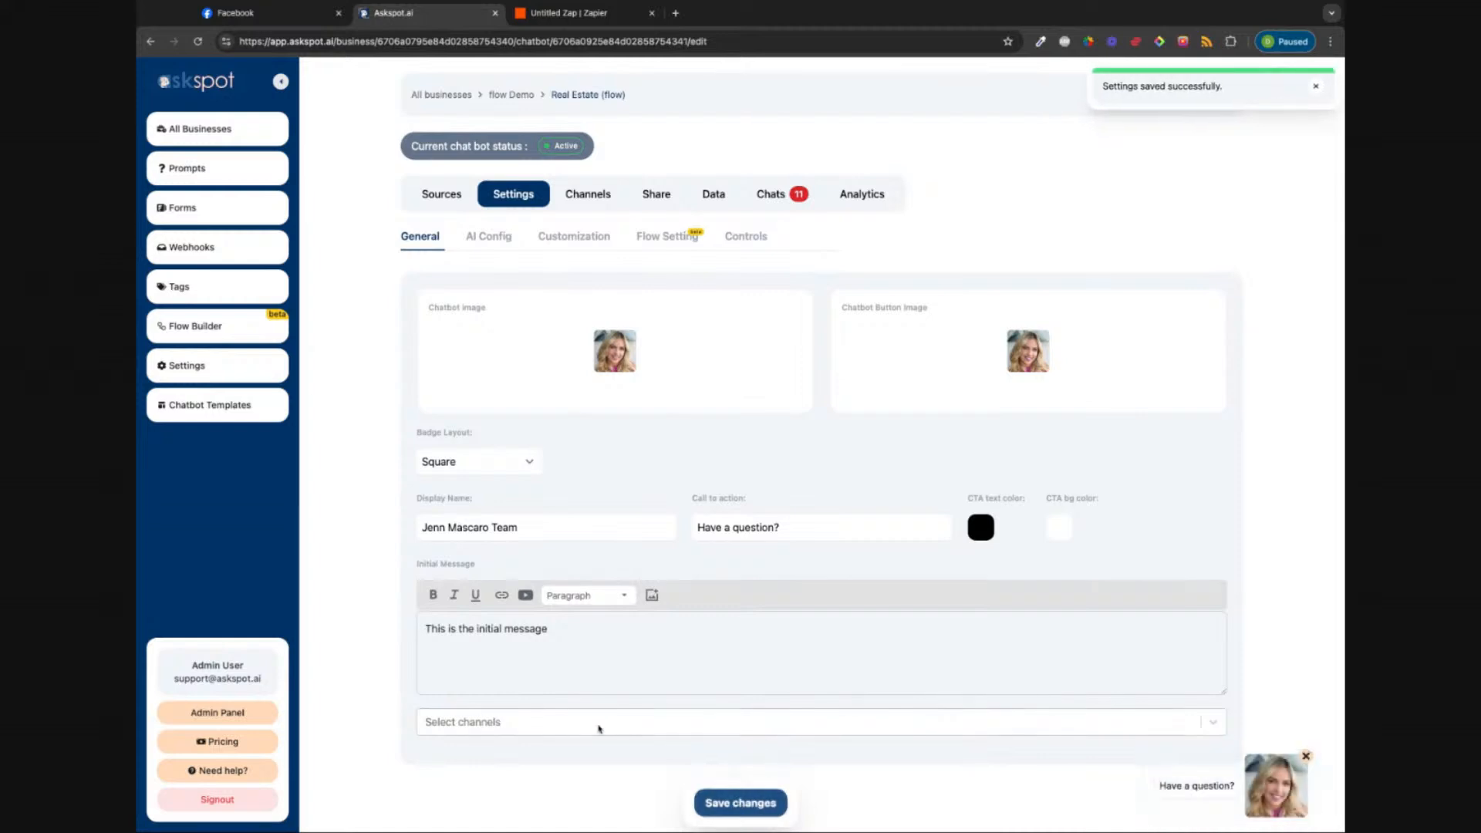
click(615, 731)
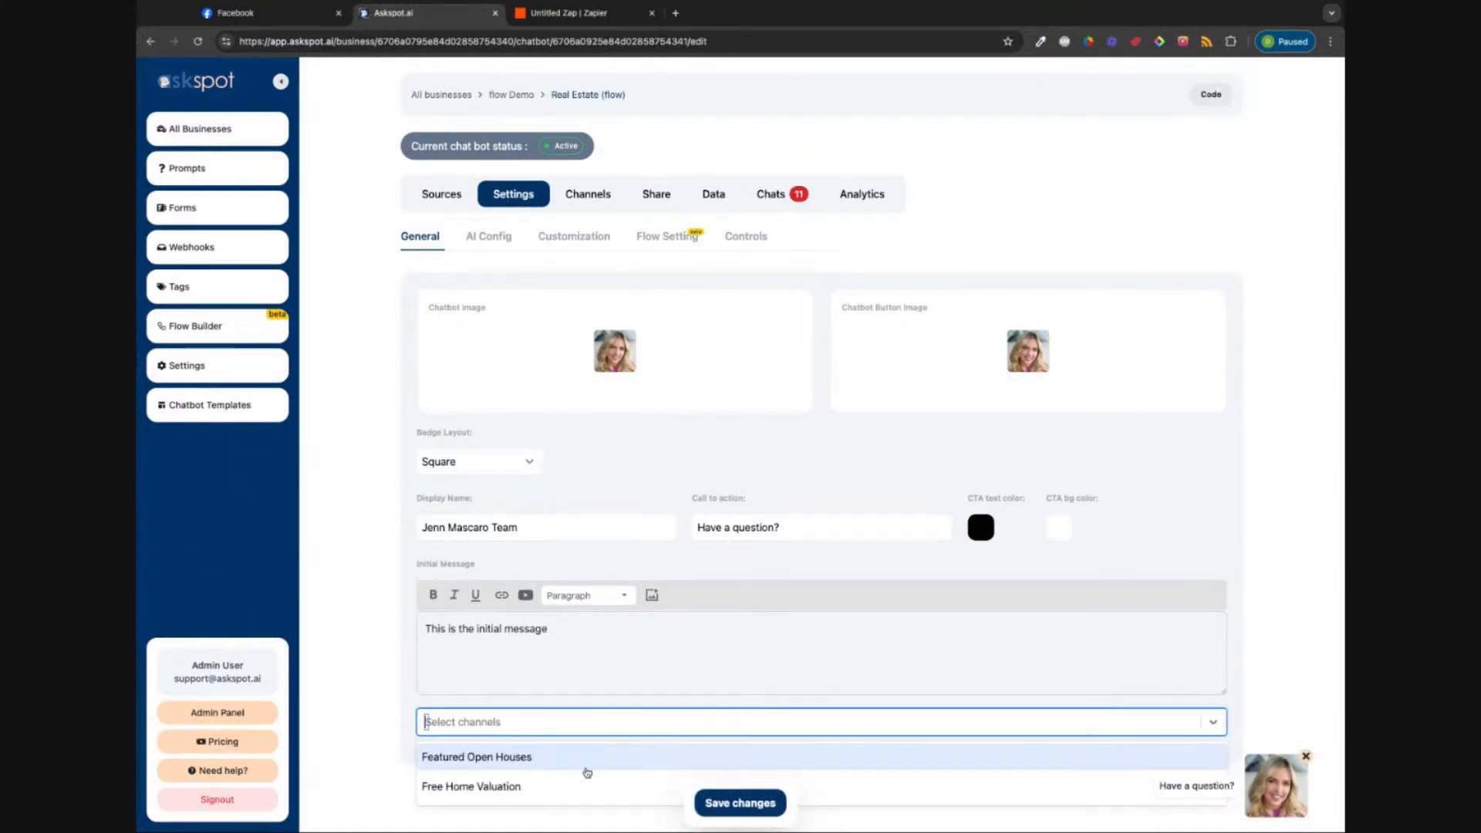
Step: Restart the chat preview conversation and save the settings again
click(1250, 810)
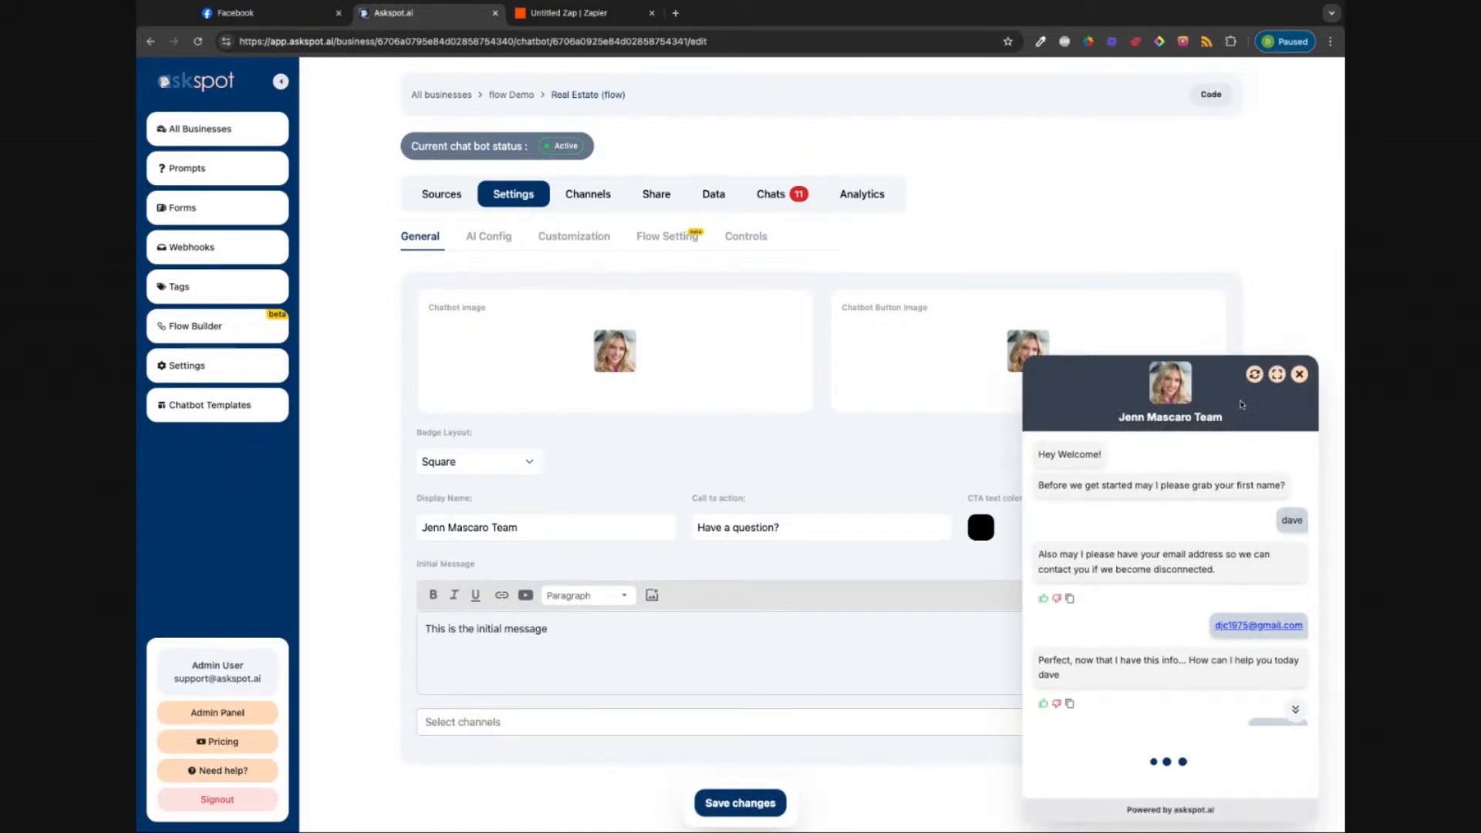
click(1255, 378)
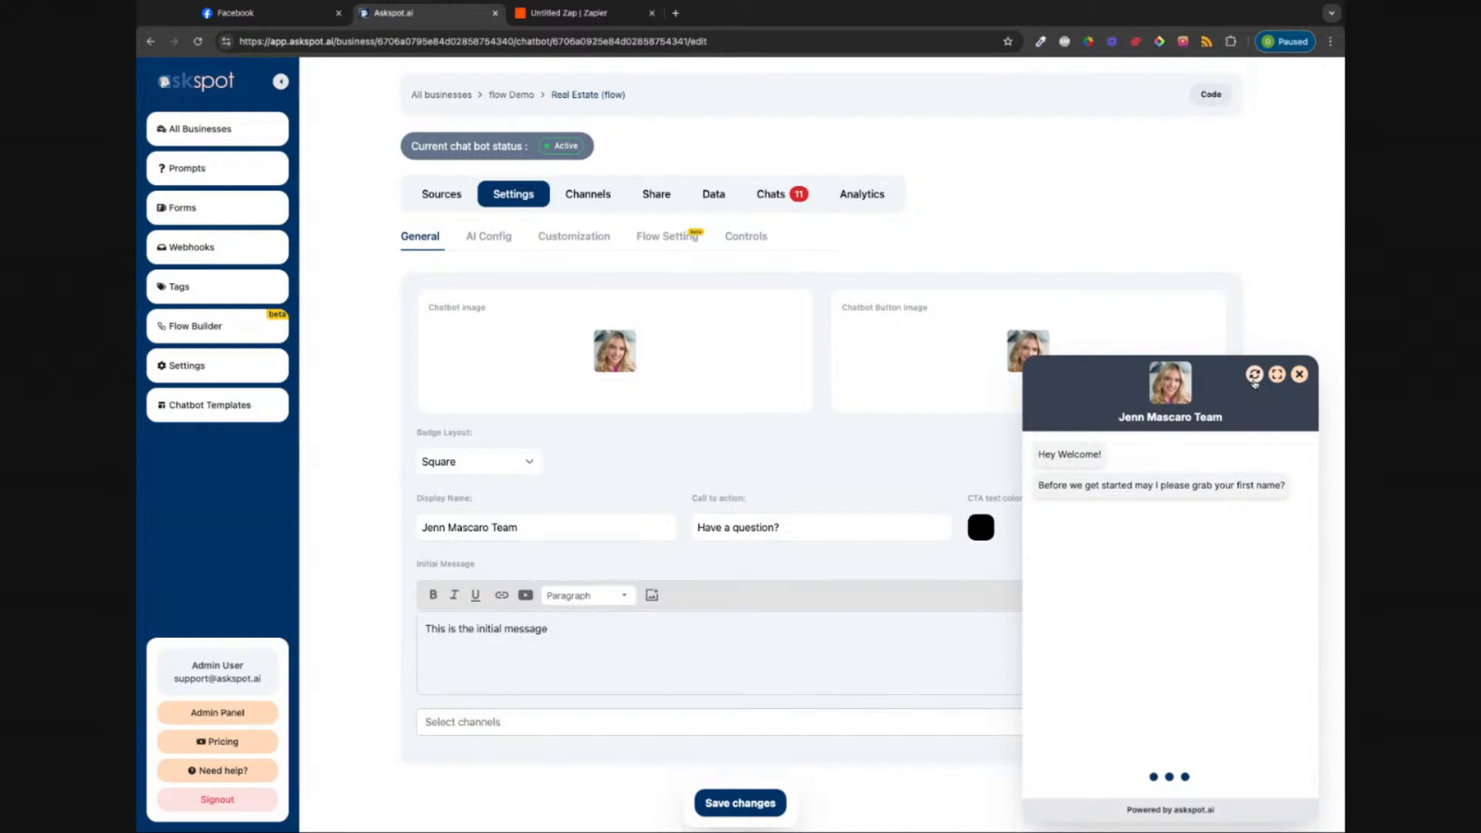
click(721, 805)
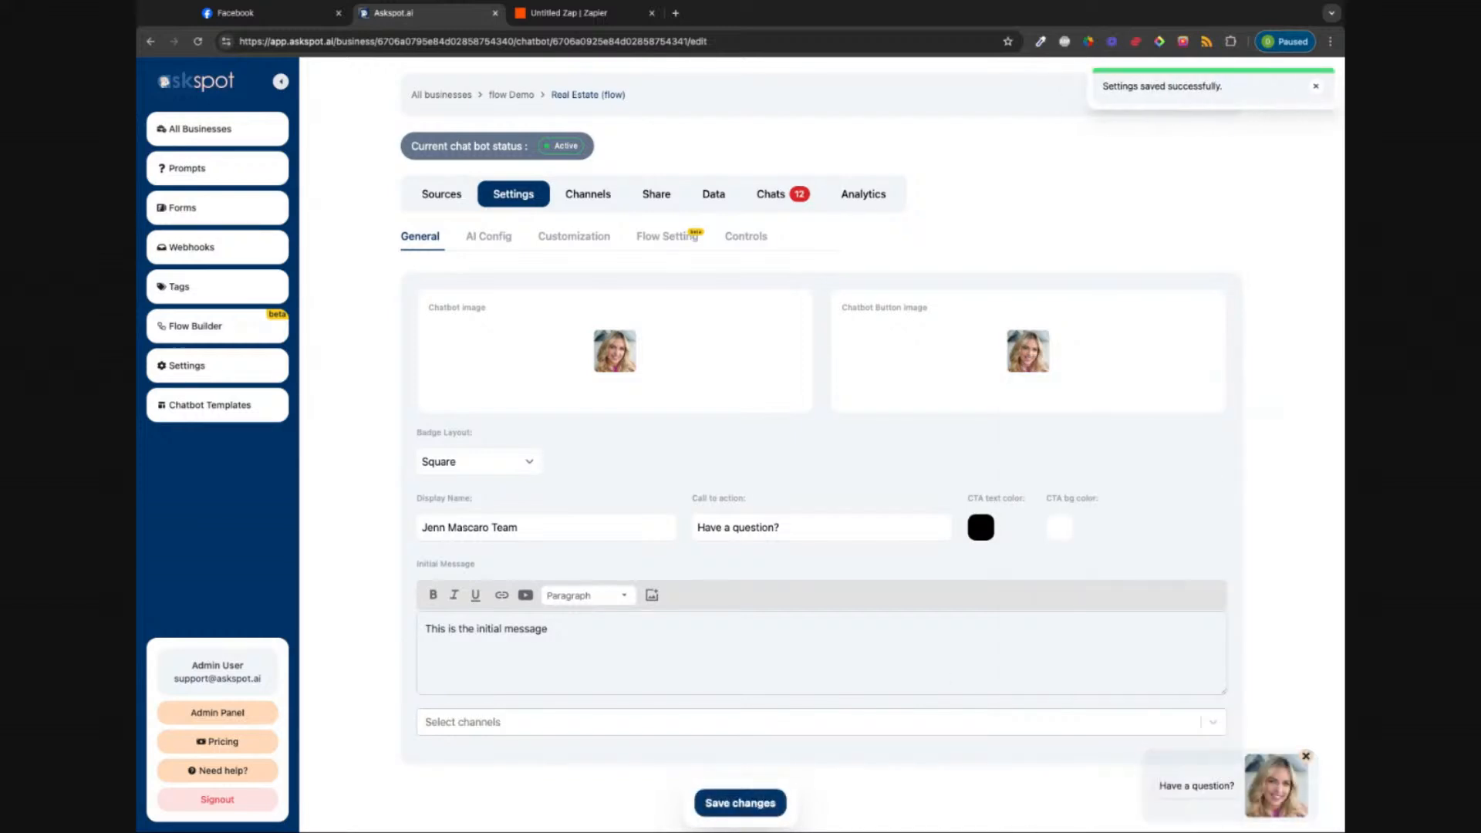
Step: Turn off 'use flow instead of AI chat', save, and reopen the chat preview
click(668, 237)
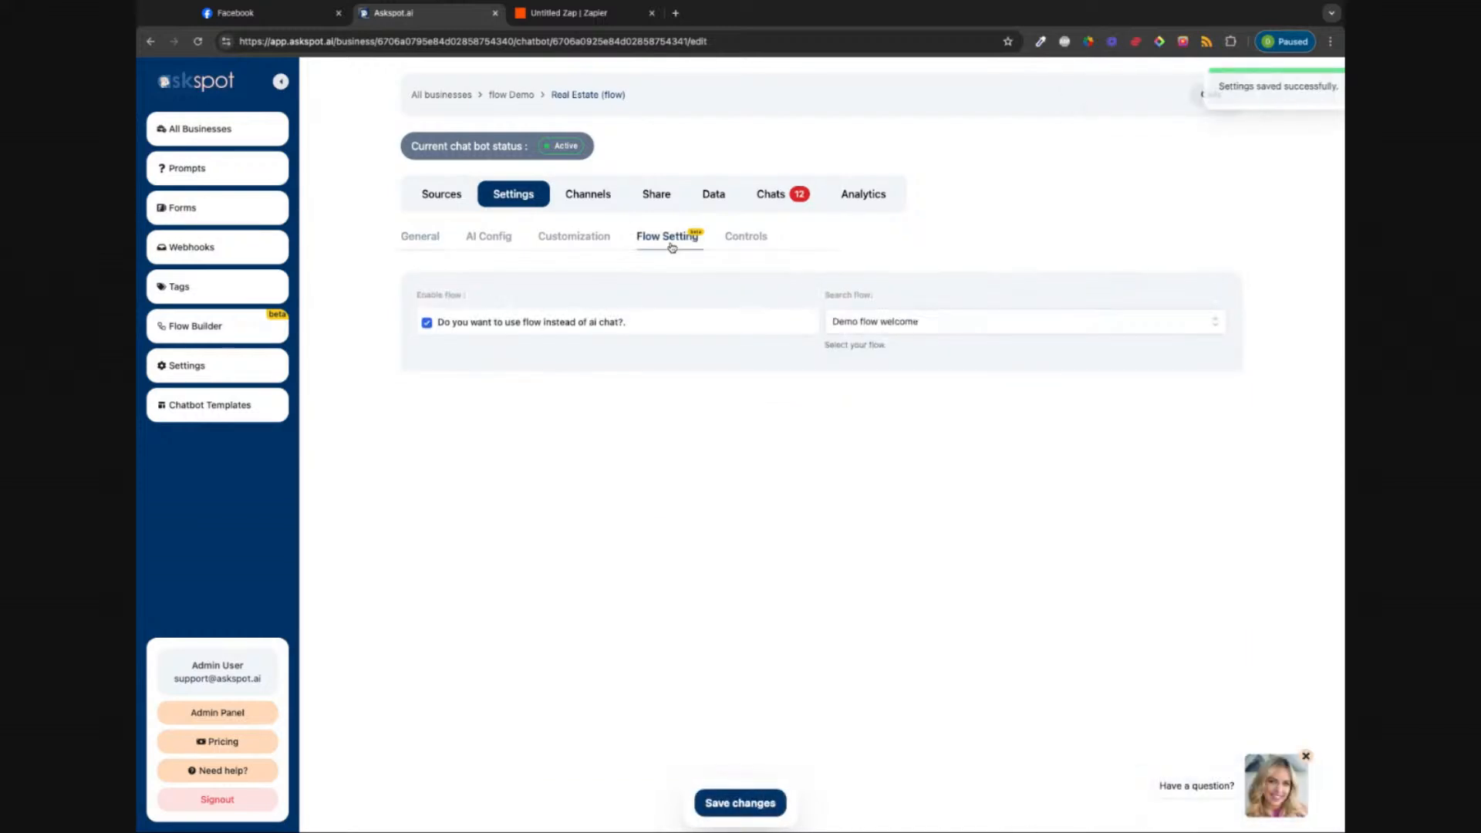
click(428, 325)
click(767, 805)
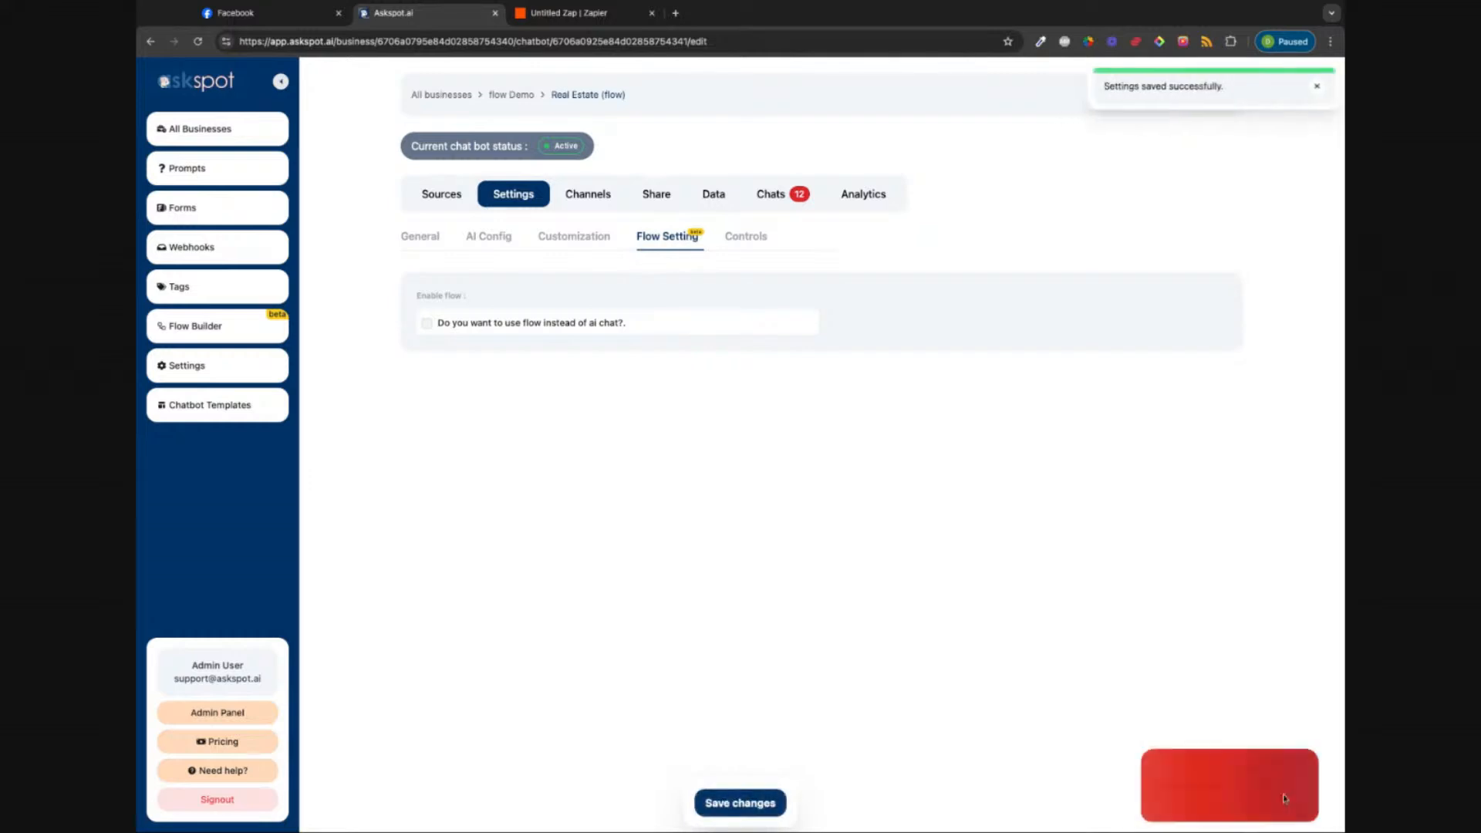
click(1255, 375)
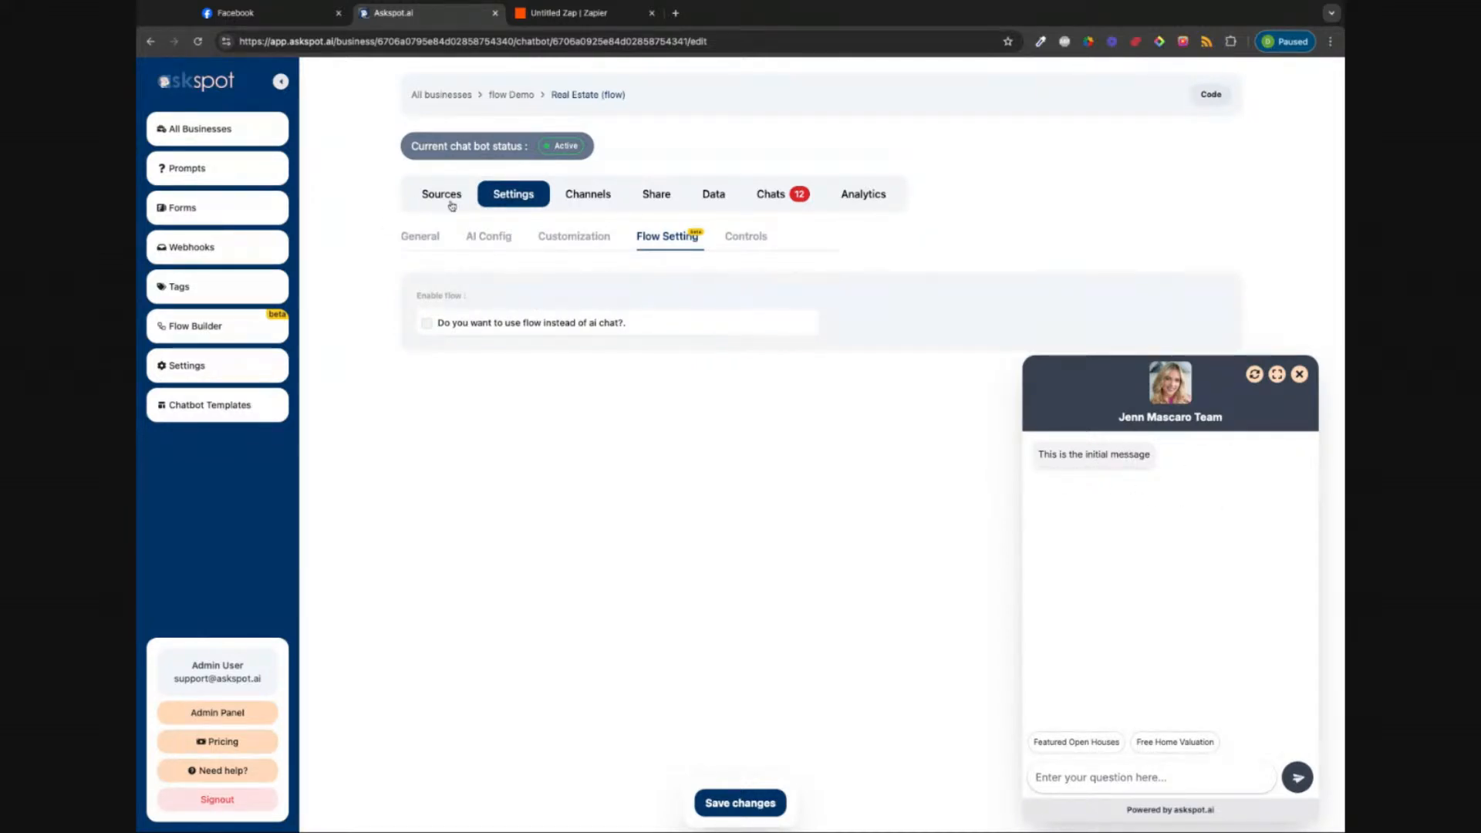
Step: Attach the Featured Open Houses channel with call-to-action 'Open Hourses' and save
click(421, 236)
click(544, 722)
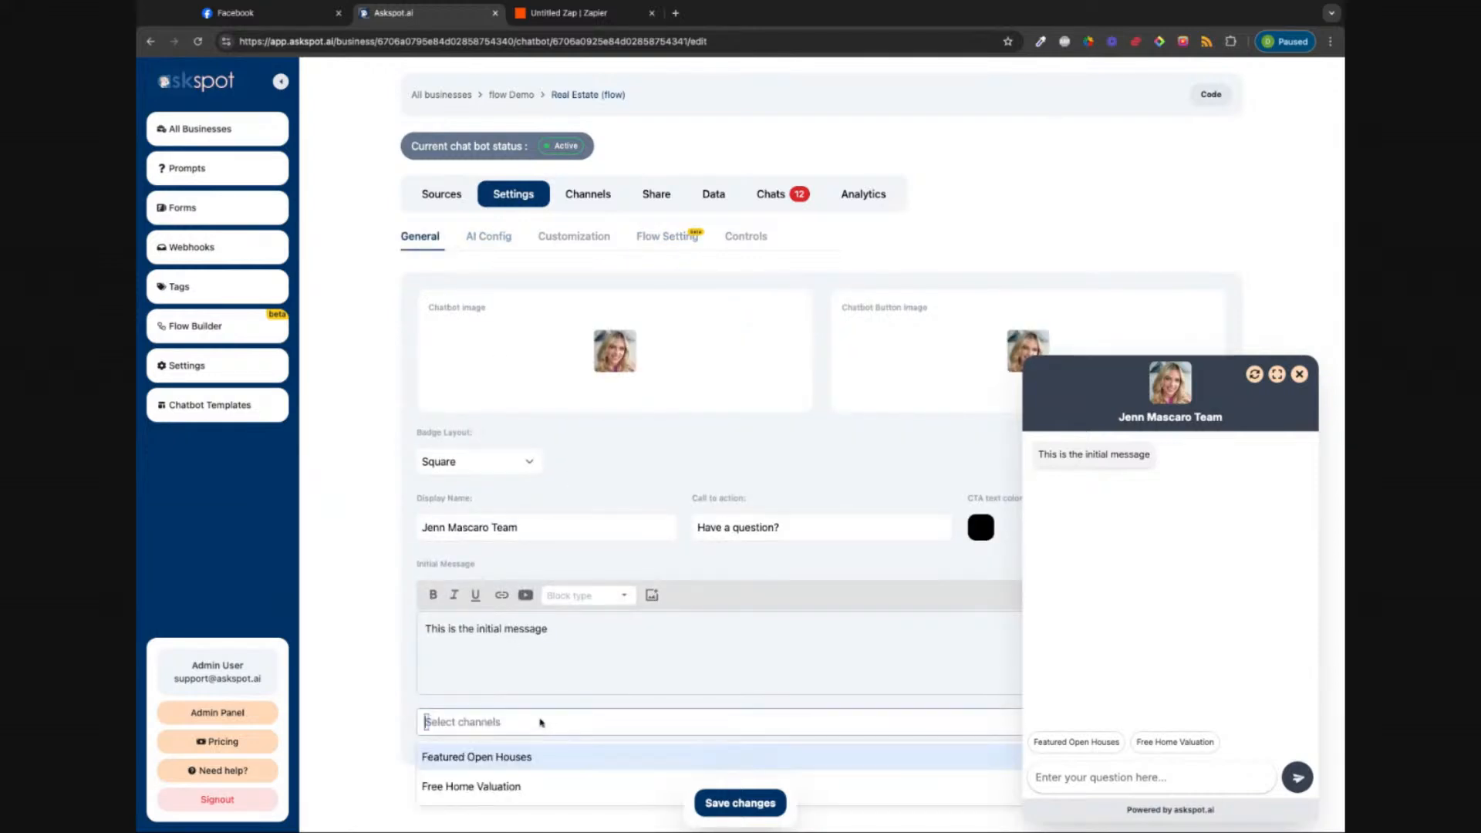
click(502, 758)
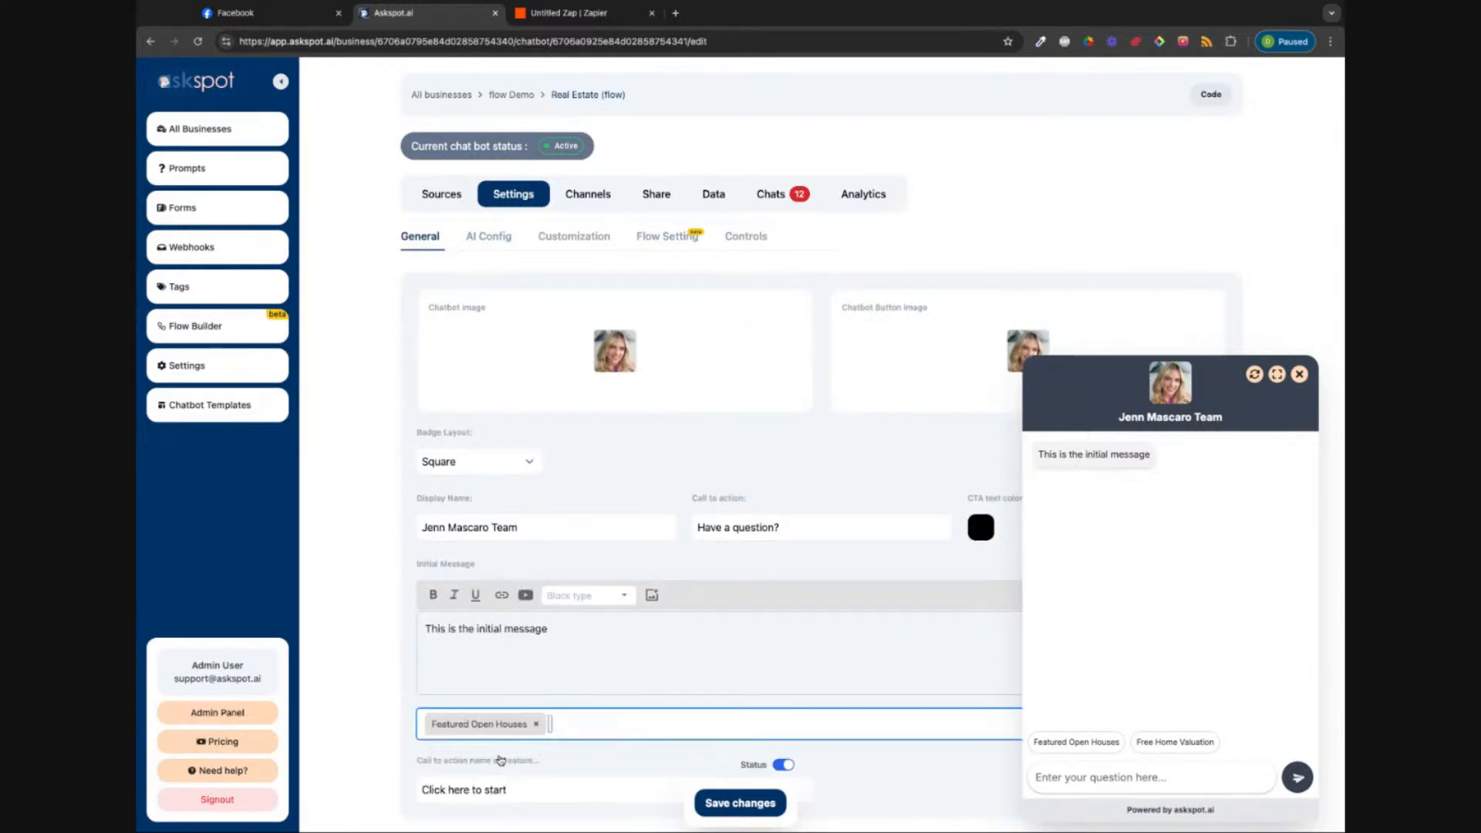
triple_click(515, 793)
text(Op)
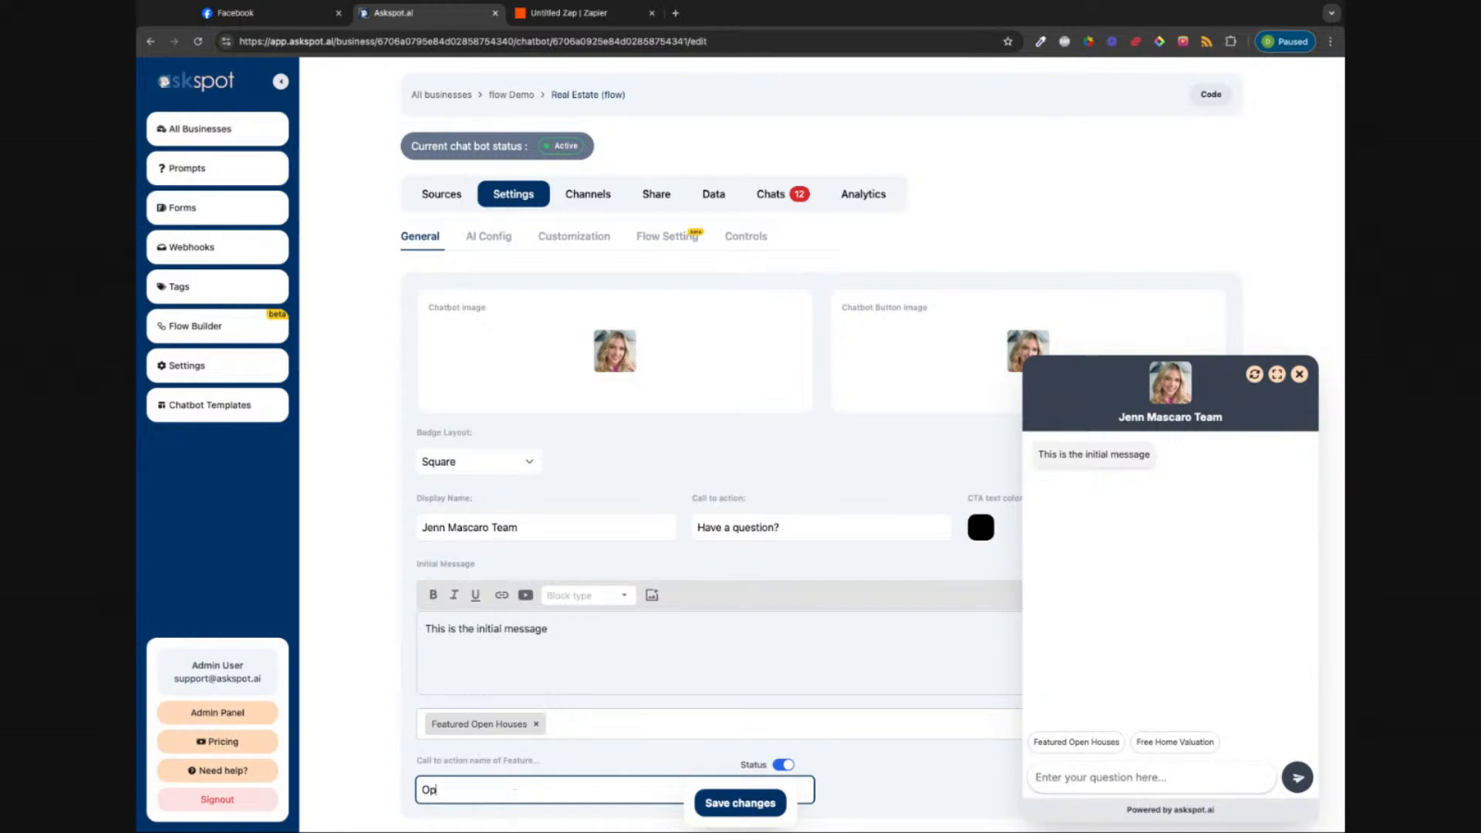
text(EN HO)
key(BackSpace)
key(BackSpace)
key(BackSpace)
key(BackSpace)
key(BackSpace)
text(en Hourses)
click(737, 803)
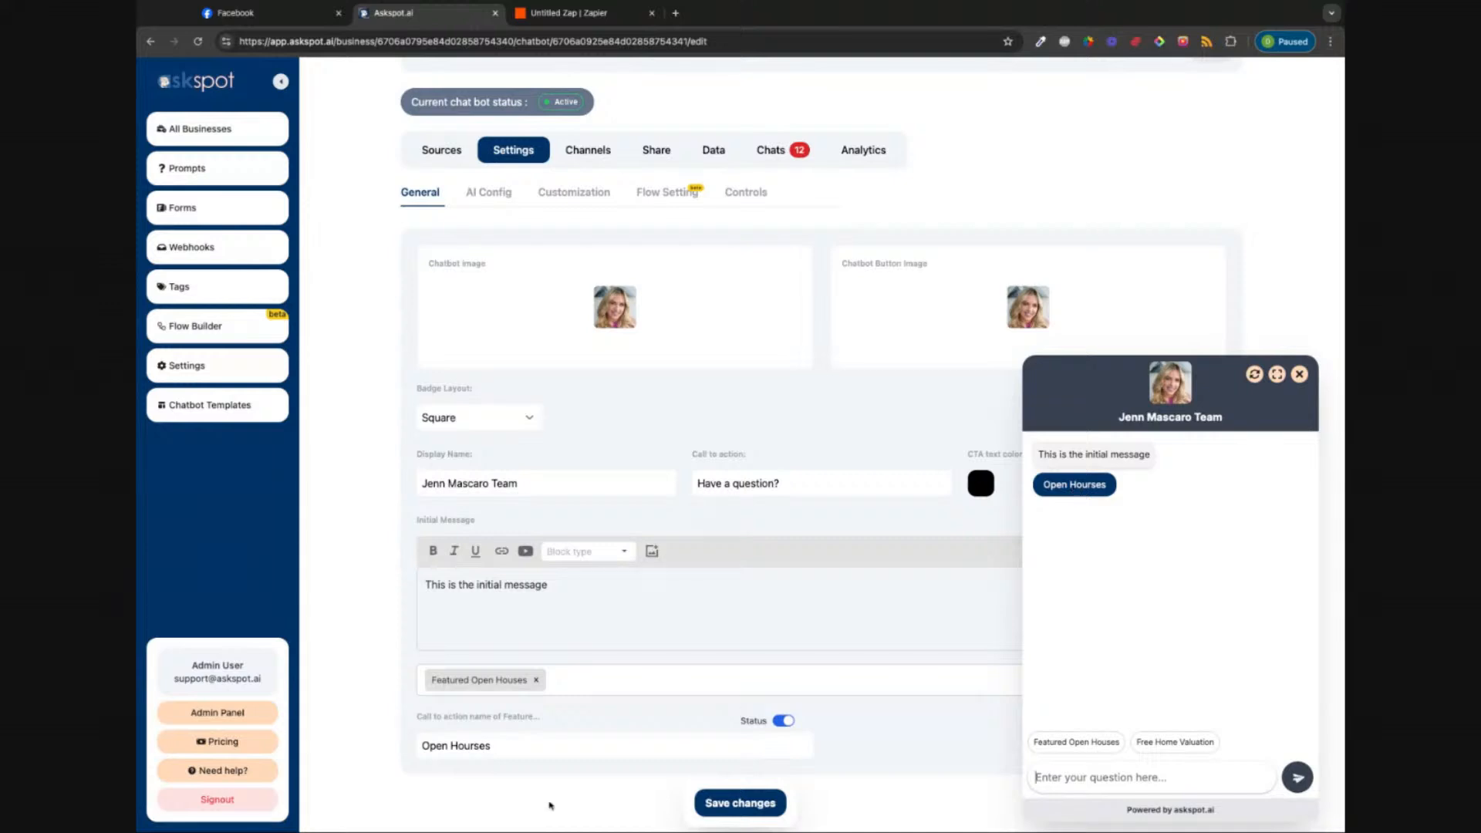
Step: Attach the Free Home Valuation channel with call-to-action 'Home Valuation' and save
click(615, 689)
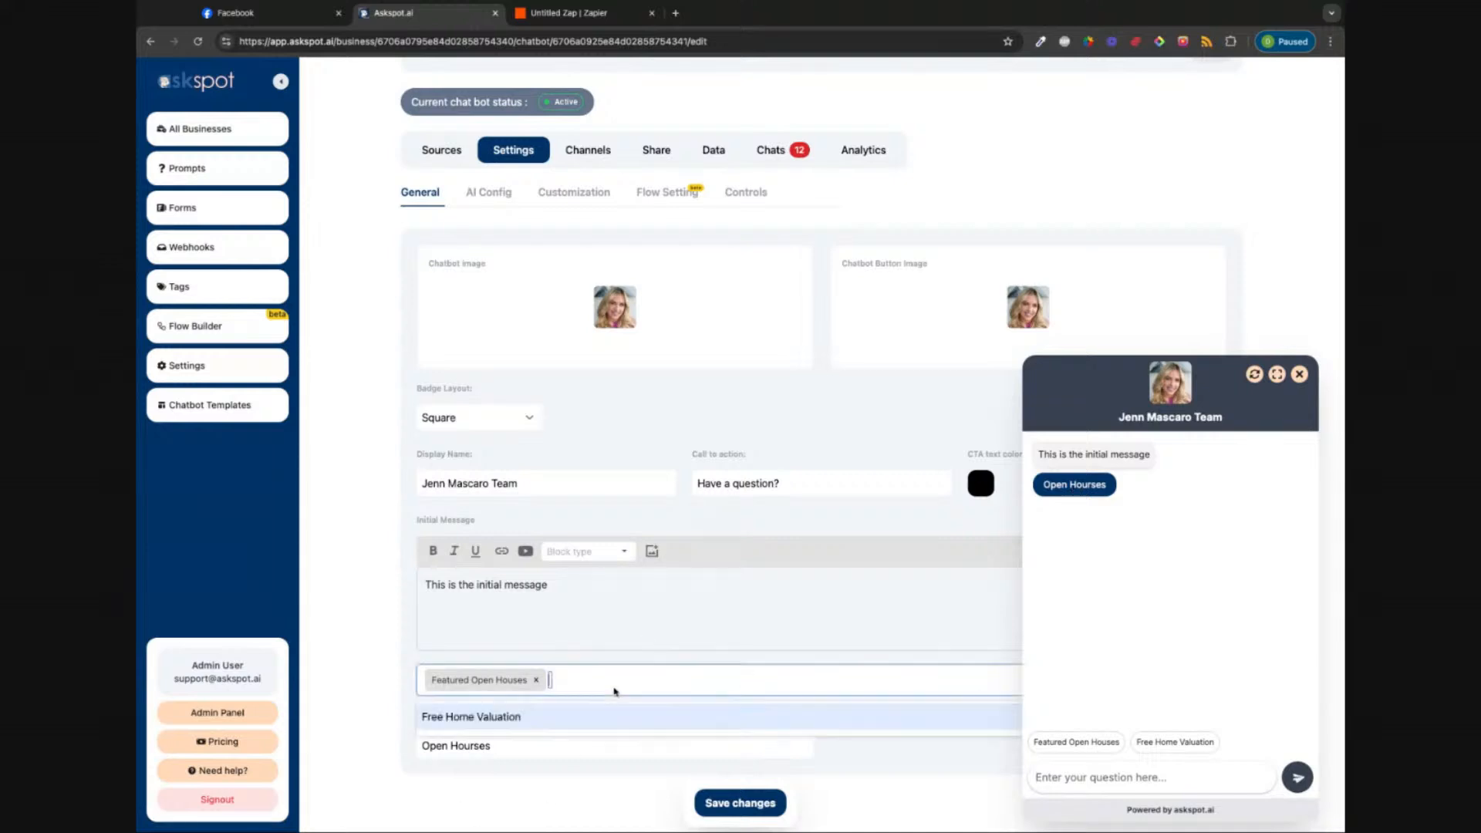
click(548, 719)
click(876, 743)
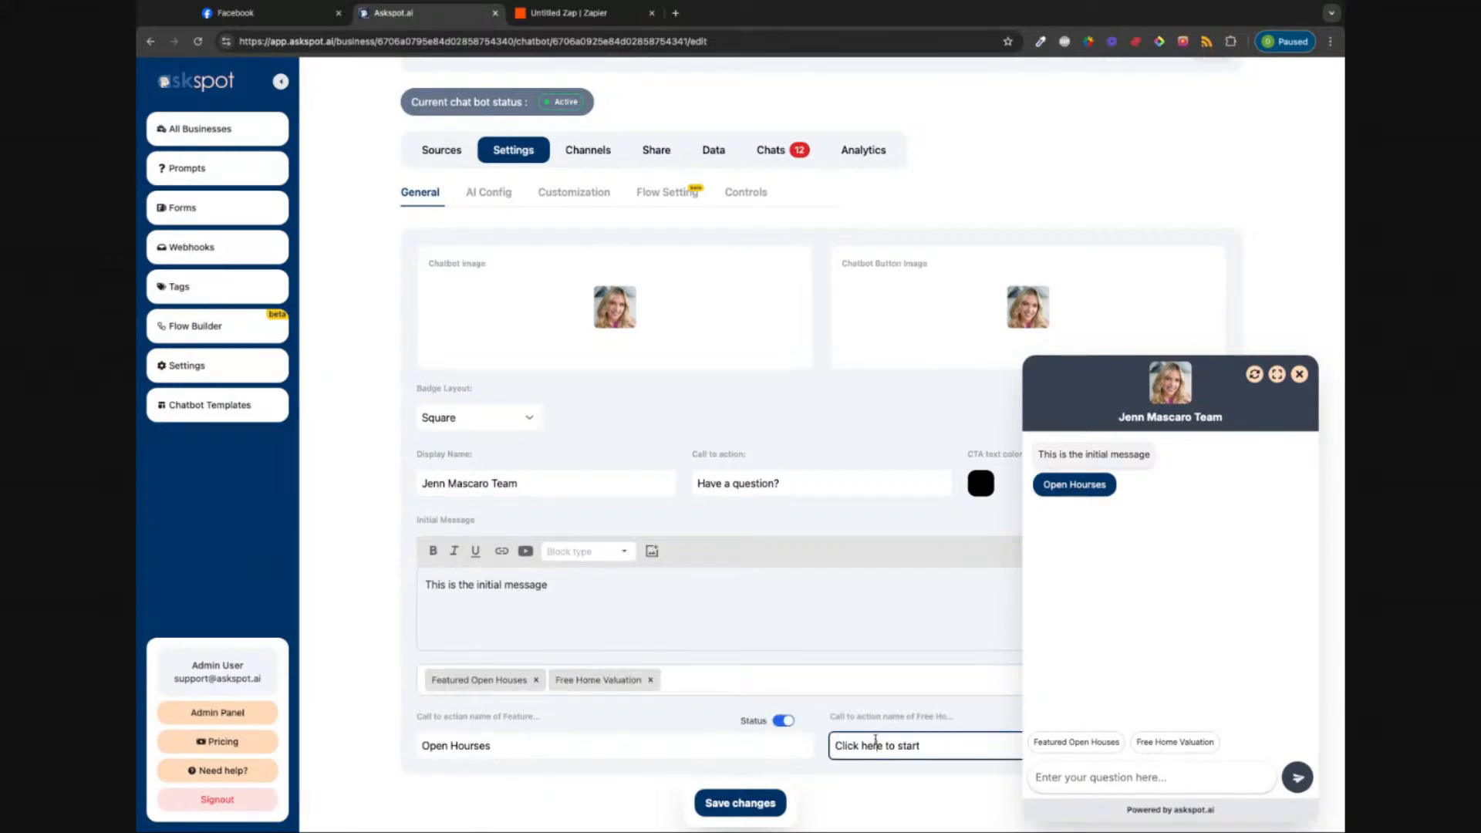
key(ctrl+a)
text(Home Va)
text(tion)
click(764, 804)
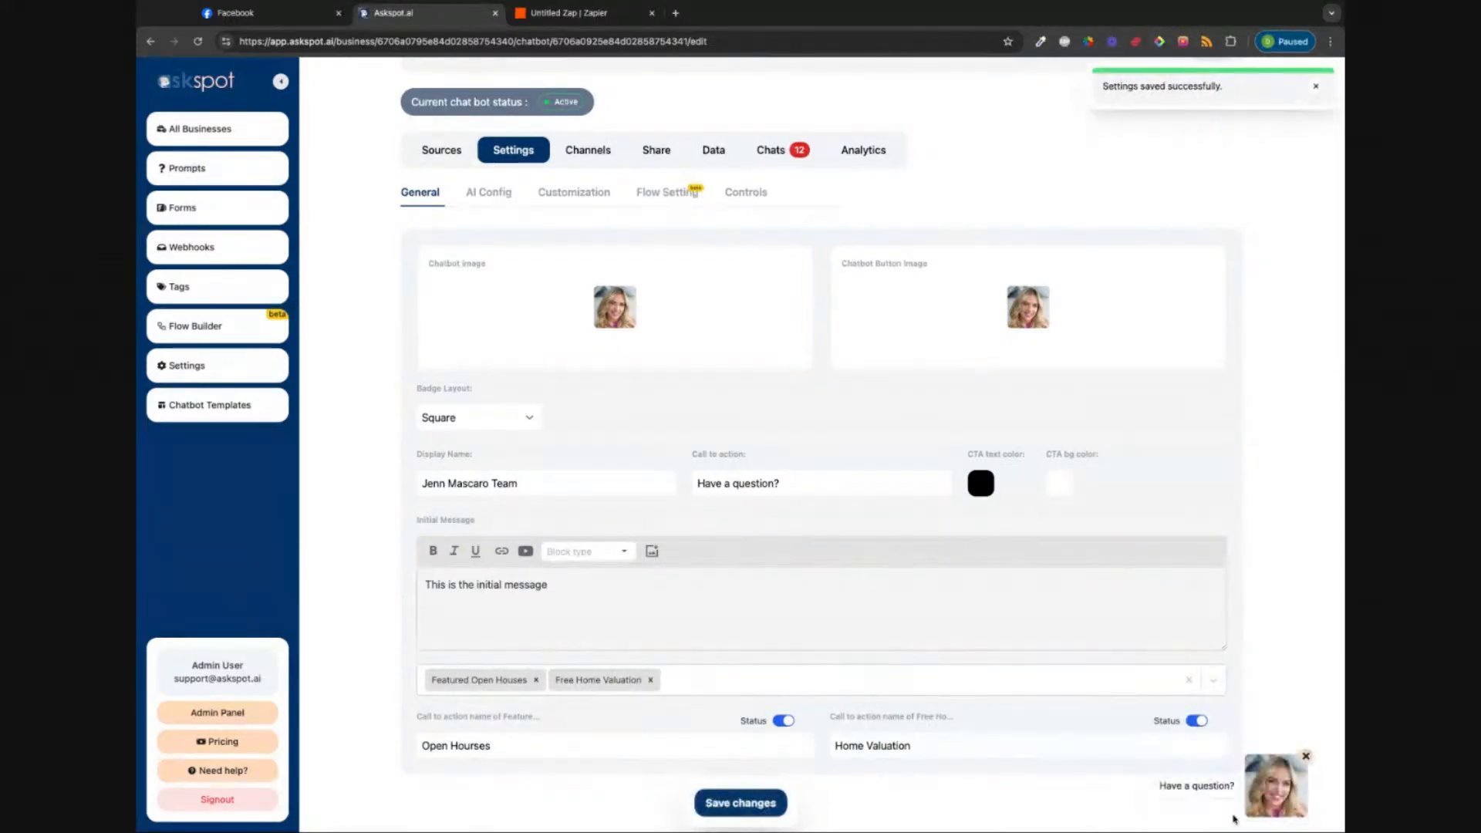
Step: Pick the Home Valuation button in the chat preview to get the free valuation reply
click(1300, 799)
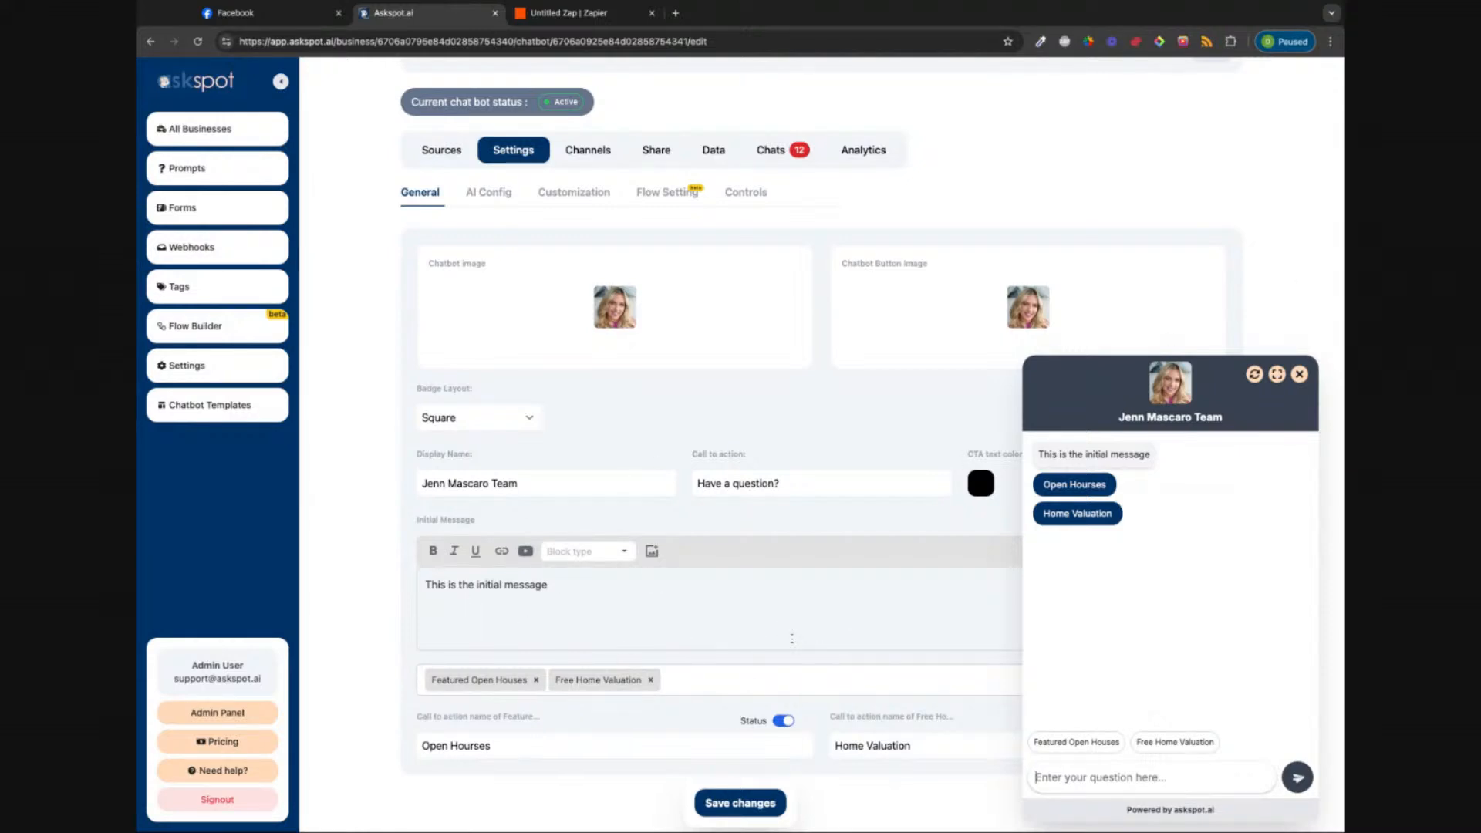
click(1083, 524)
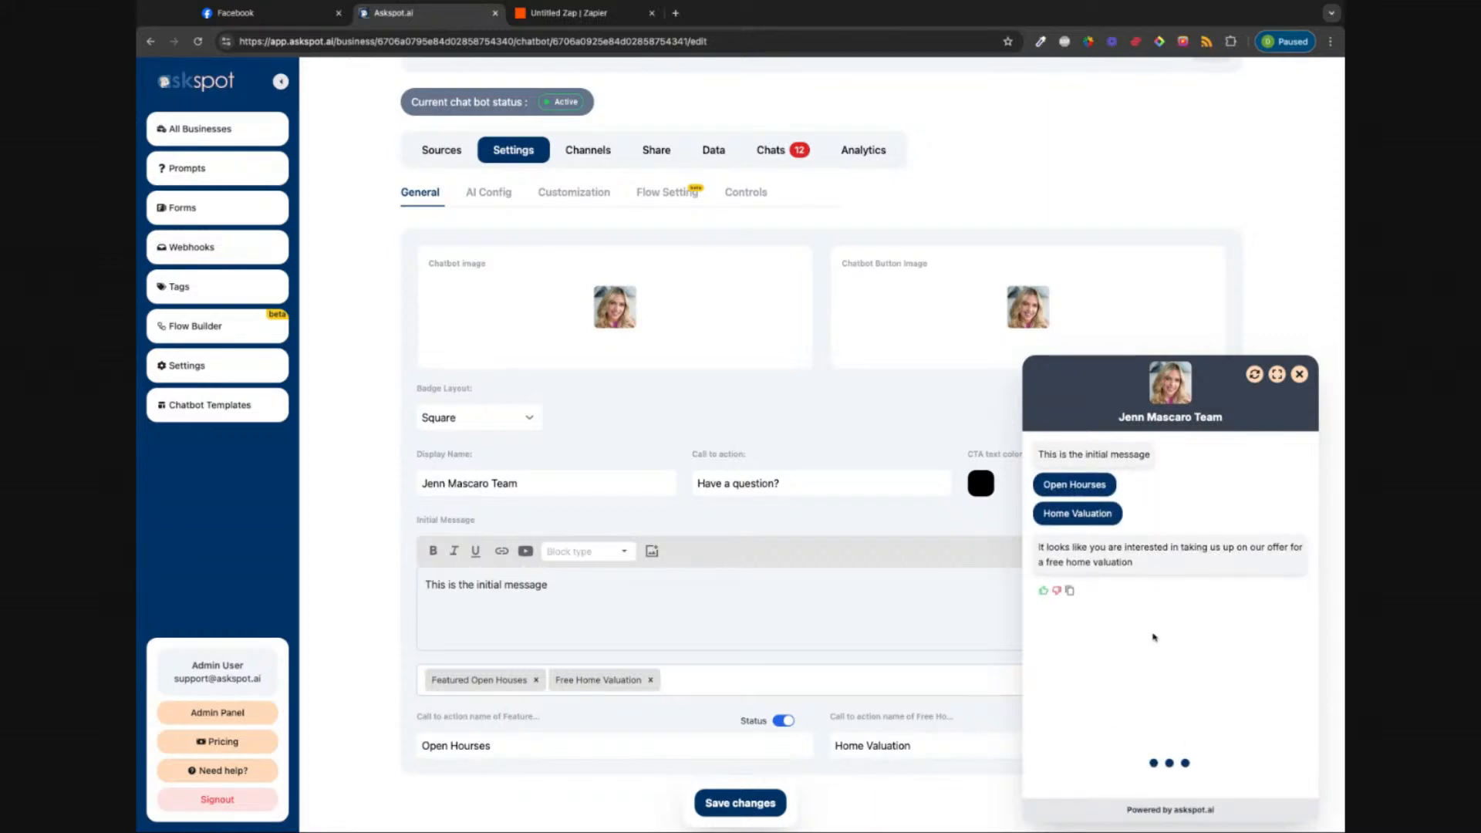